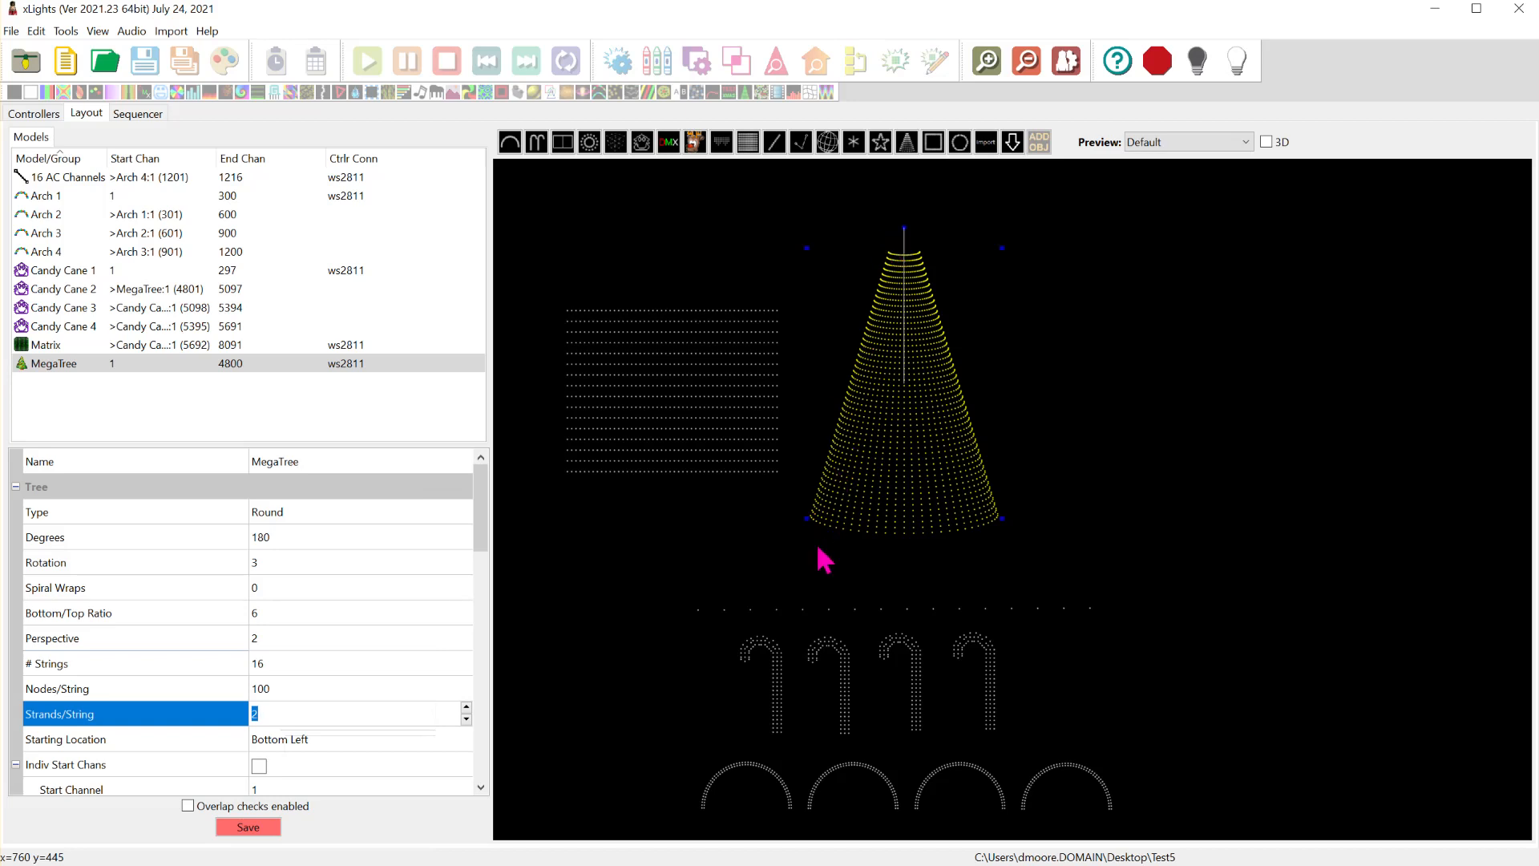
- Review the string and node settings of the Matrix, Candy Cane 1 and Arch 1 models
click(48, 346)
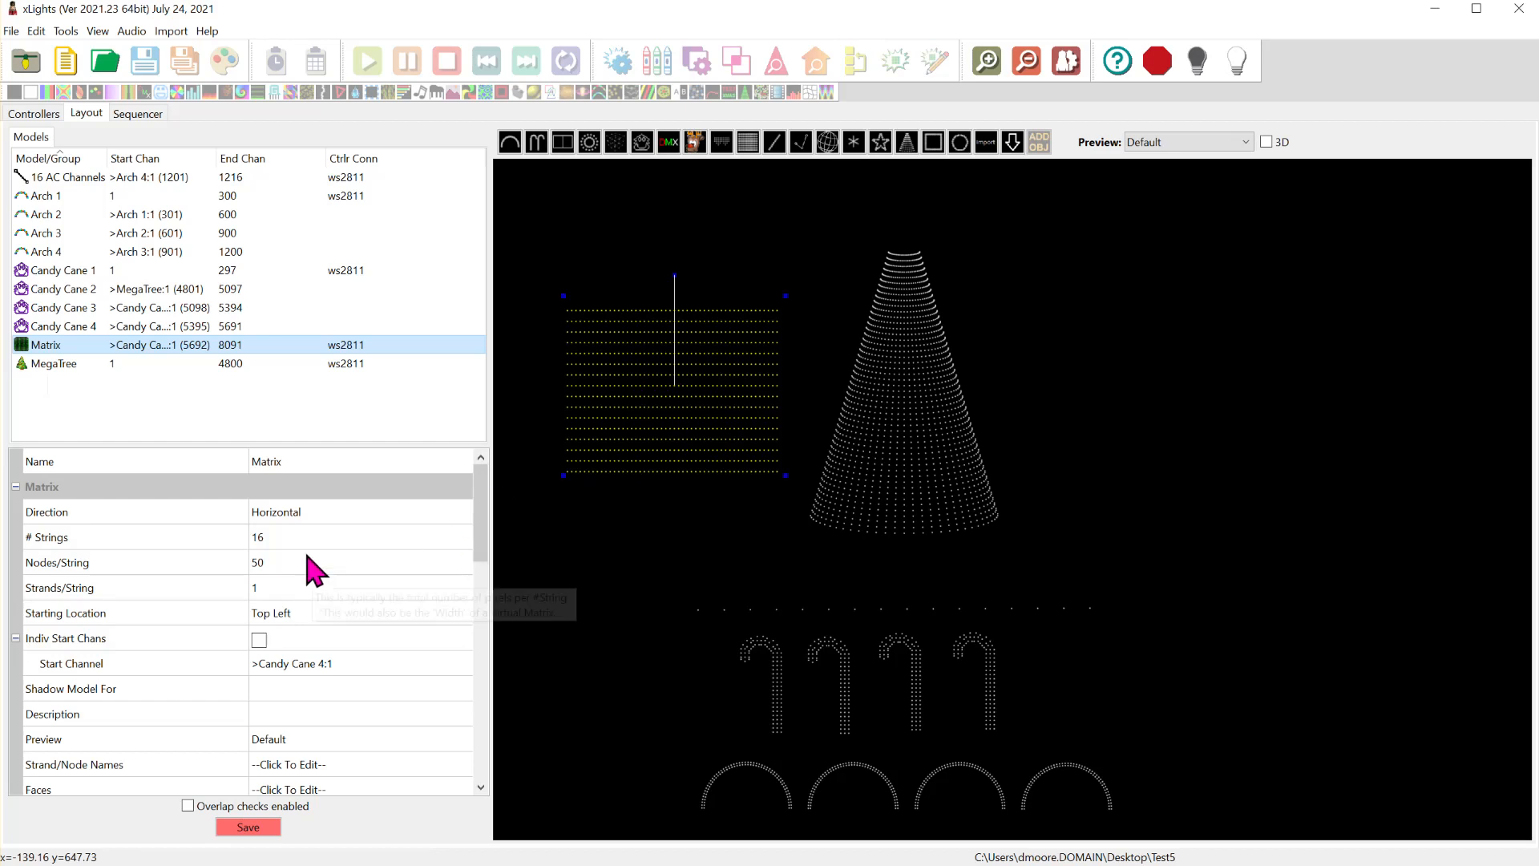
click(258, 537)
click(258, 561)
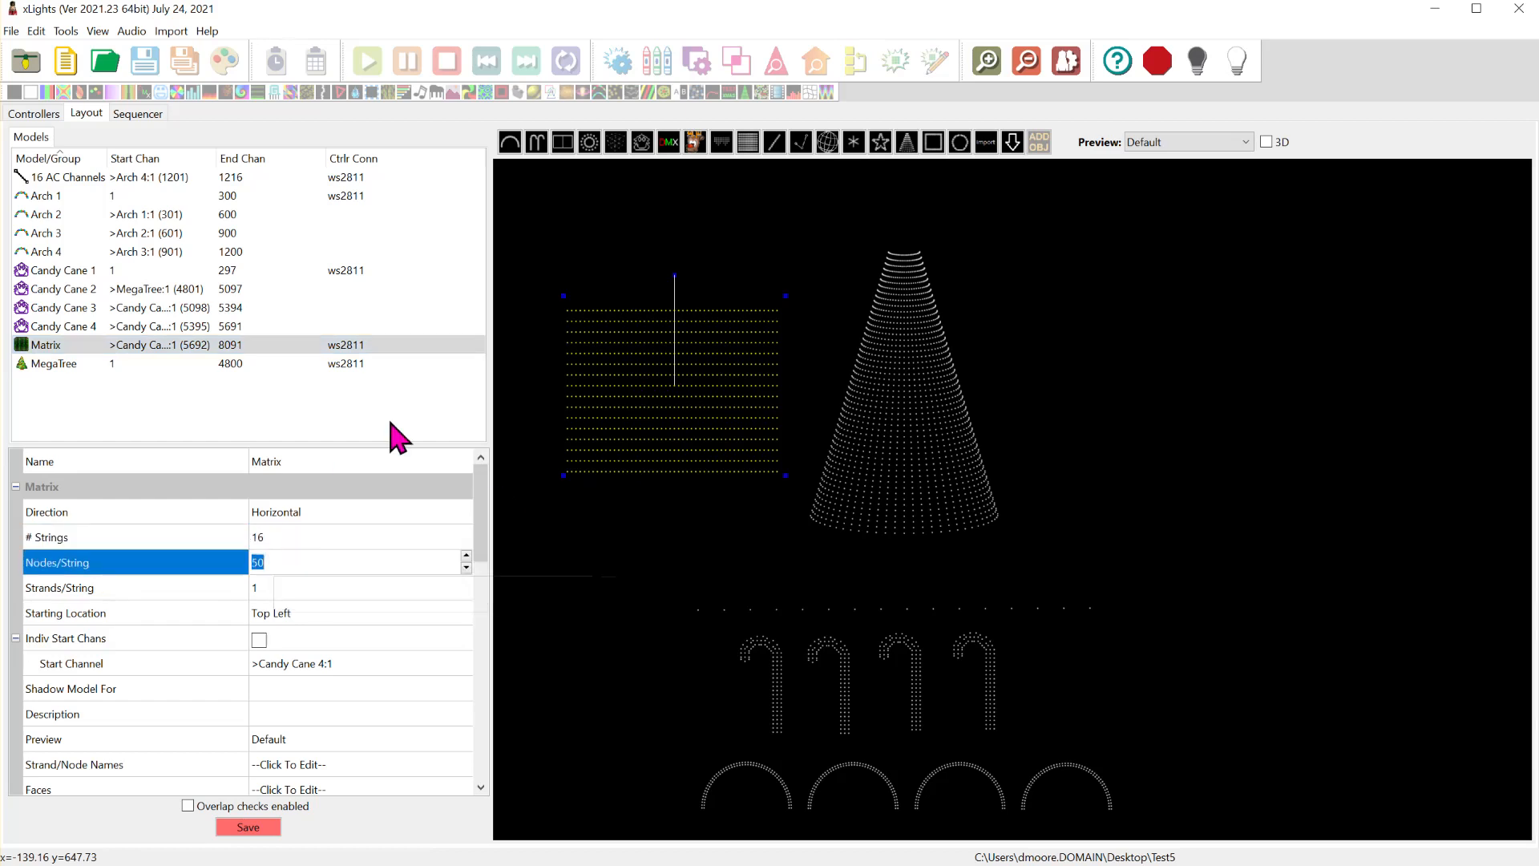
click(85, 272)
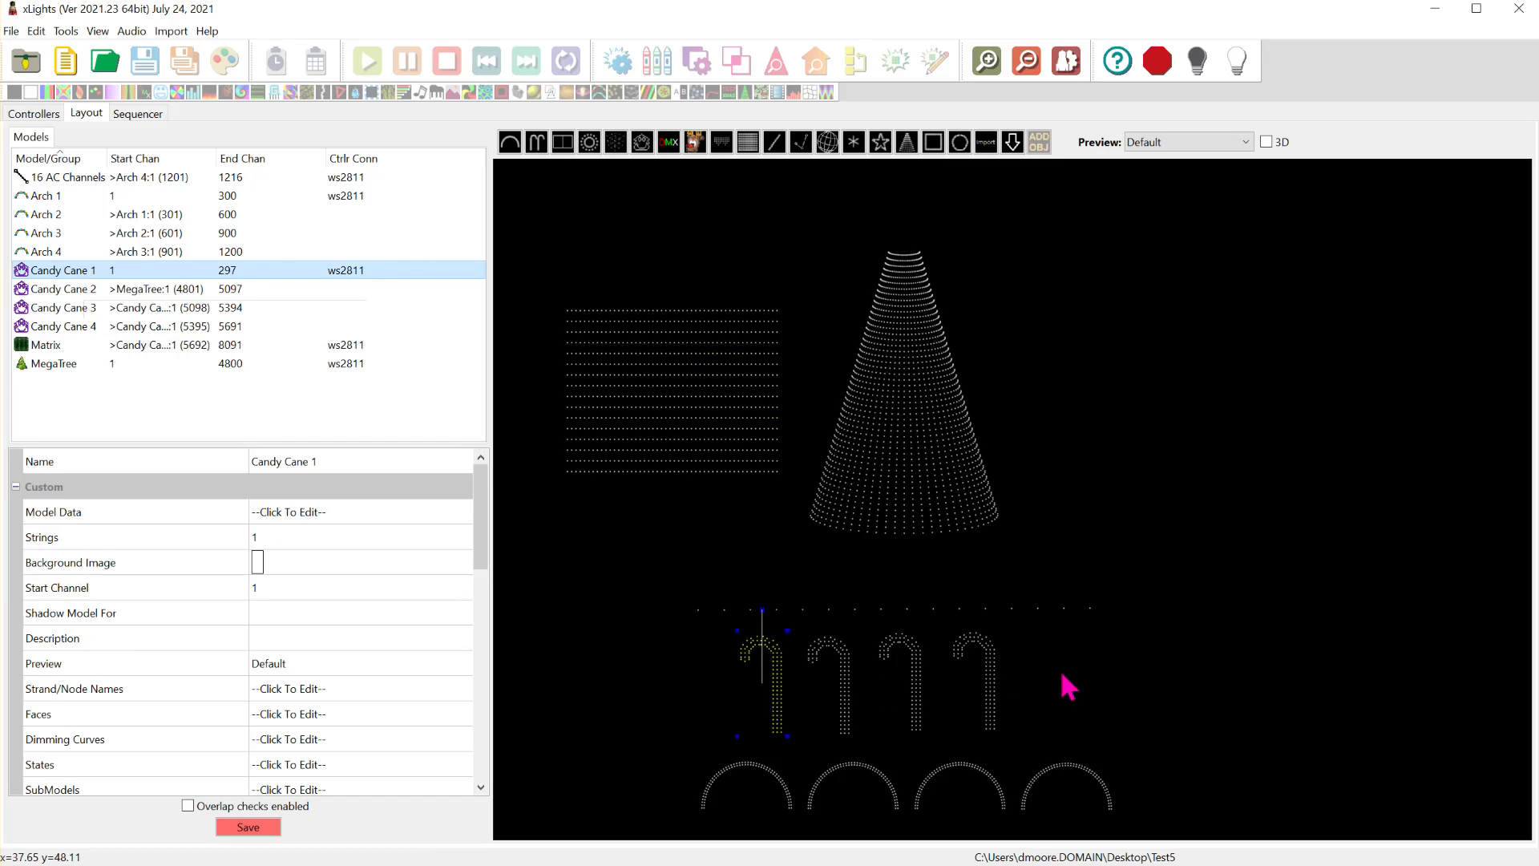
click(84, 197)
scroll(725, 810, up, 2)
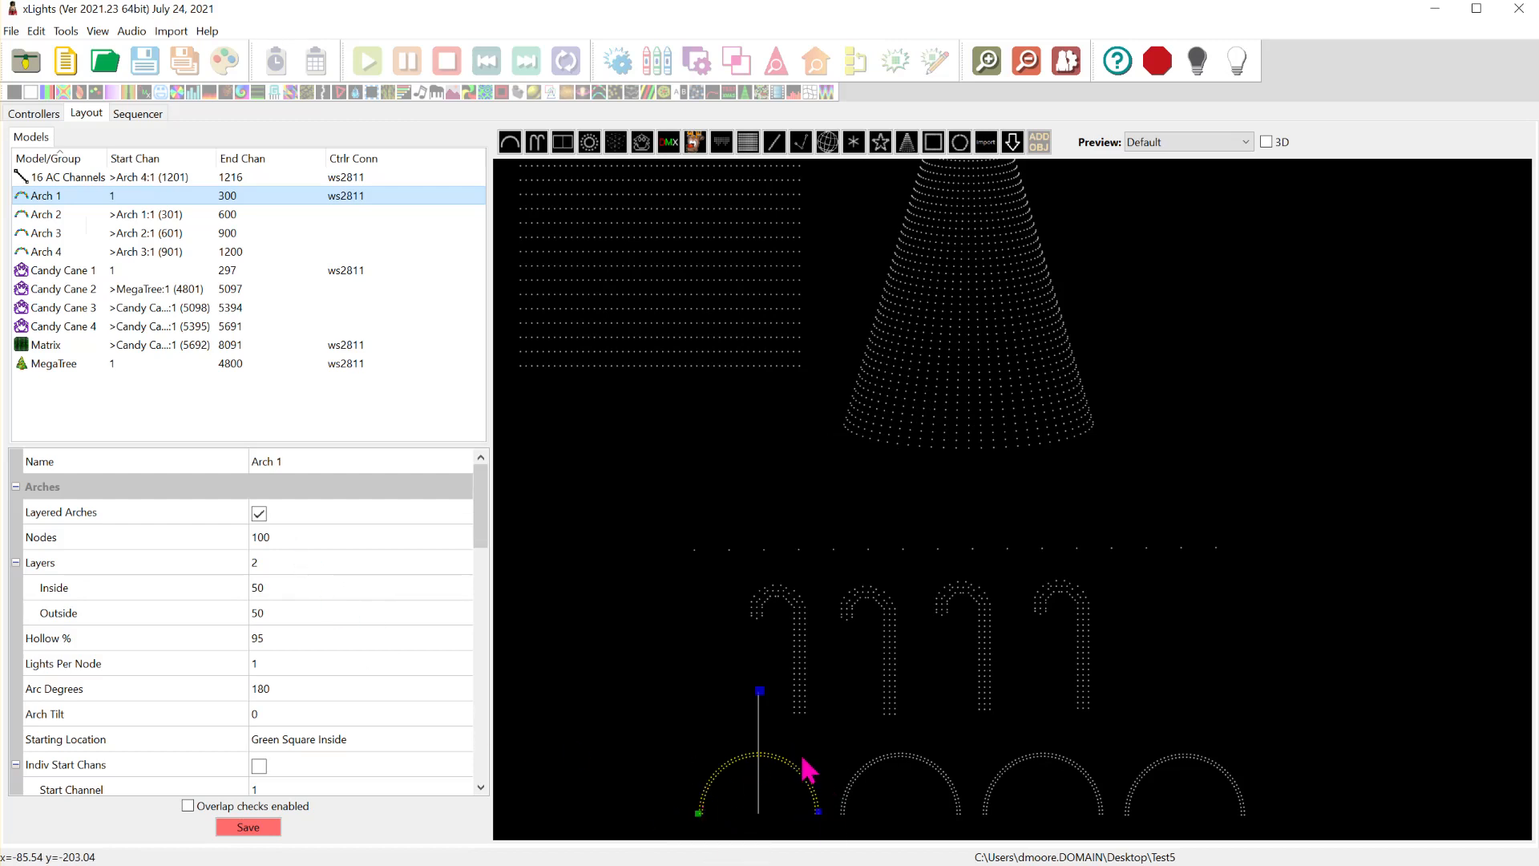
- Check the string type of the 16 AC Channels model, keeping Node Single Color selected
click(154, 179)
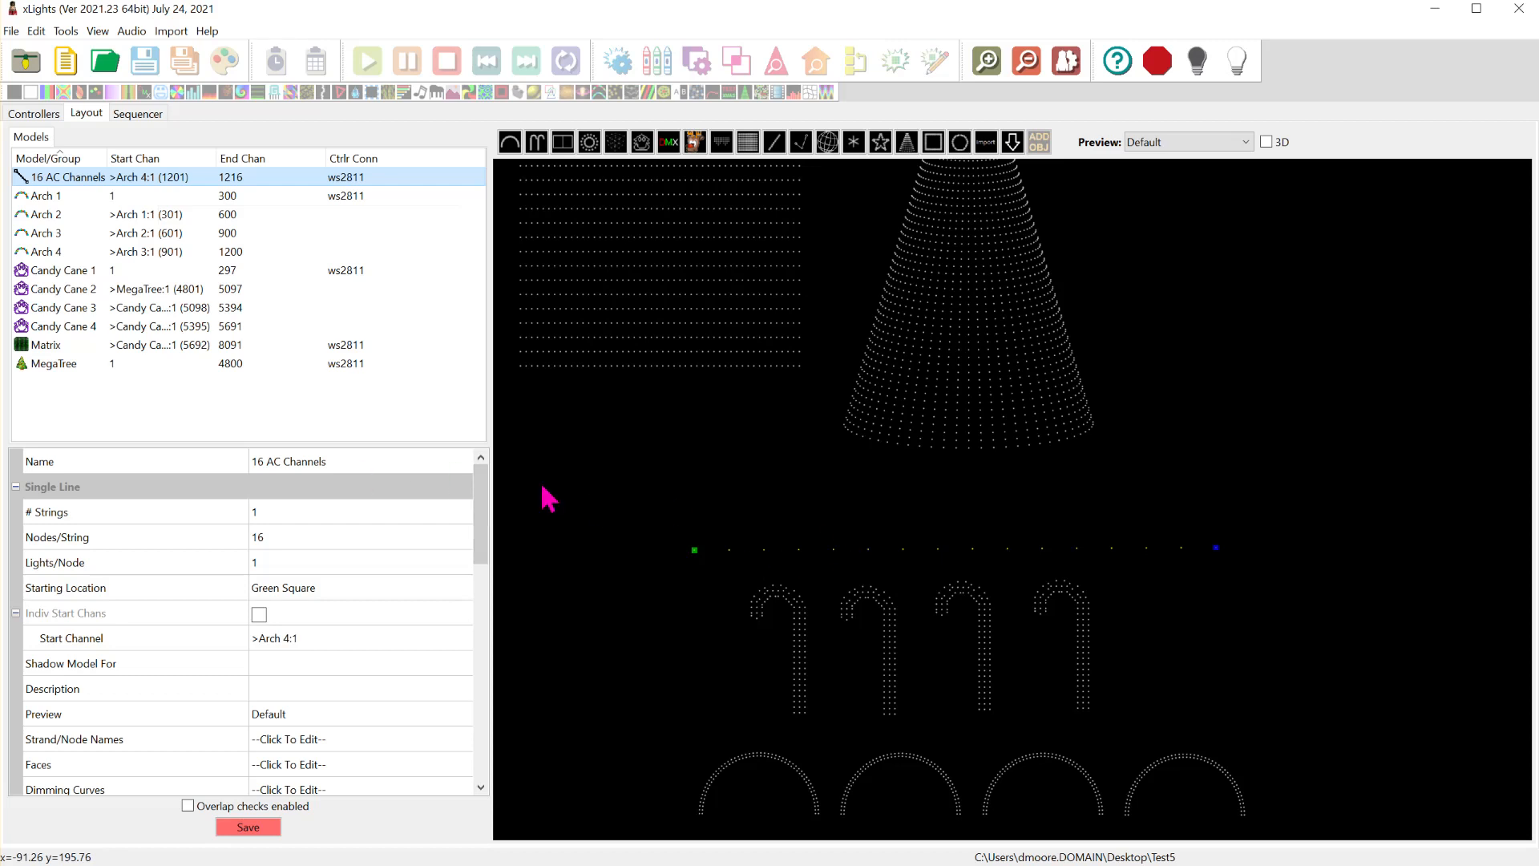
drag(485, 505, 473, 645)
click(362, 520)
click(362, 520)
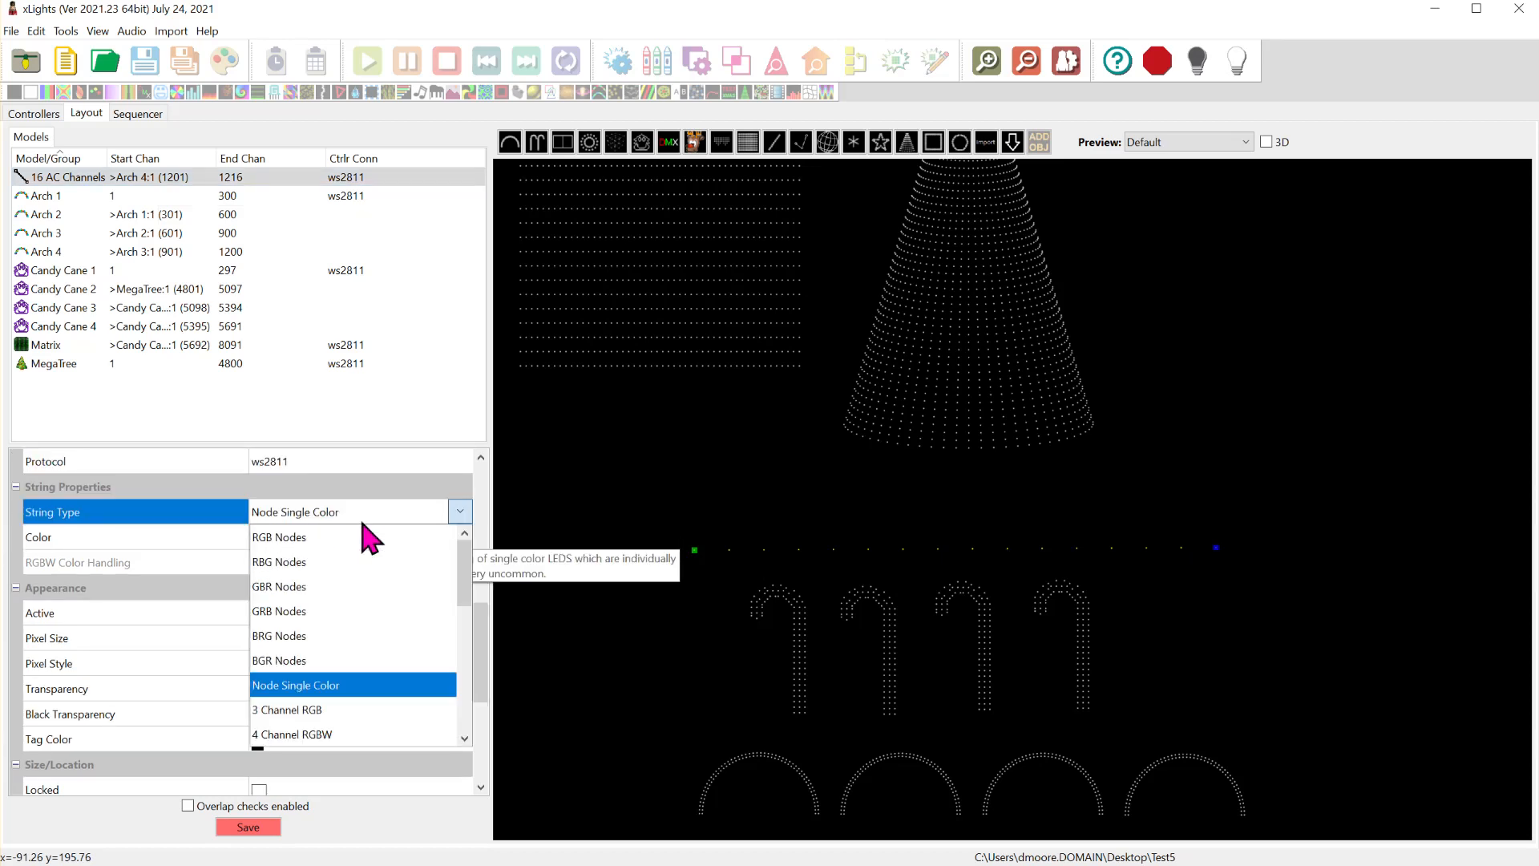
click(329, 687)
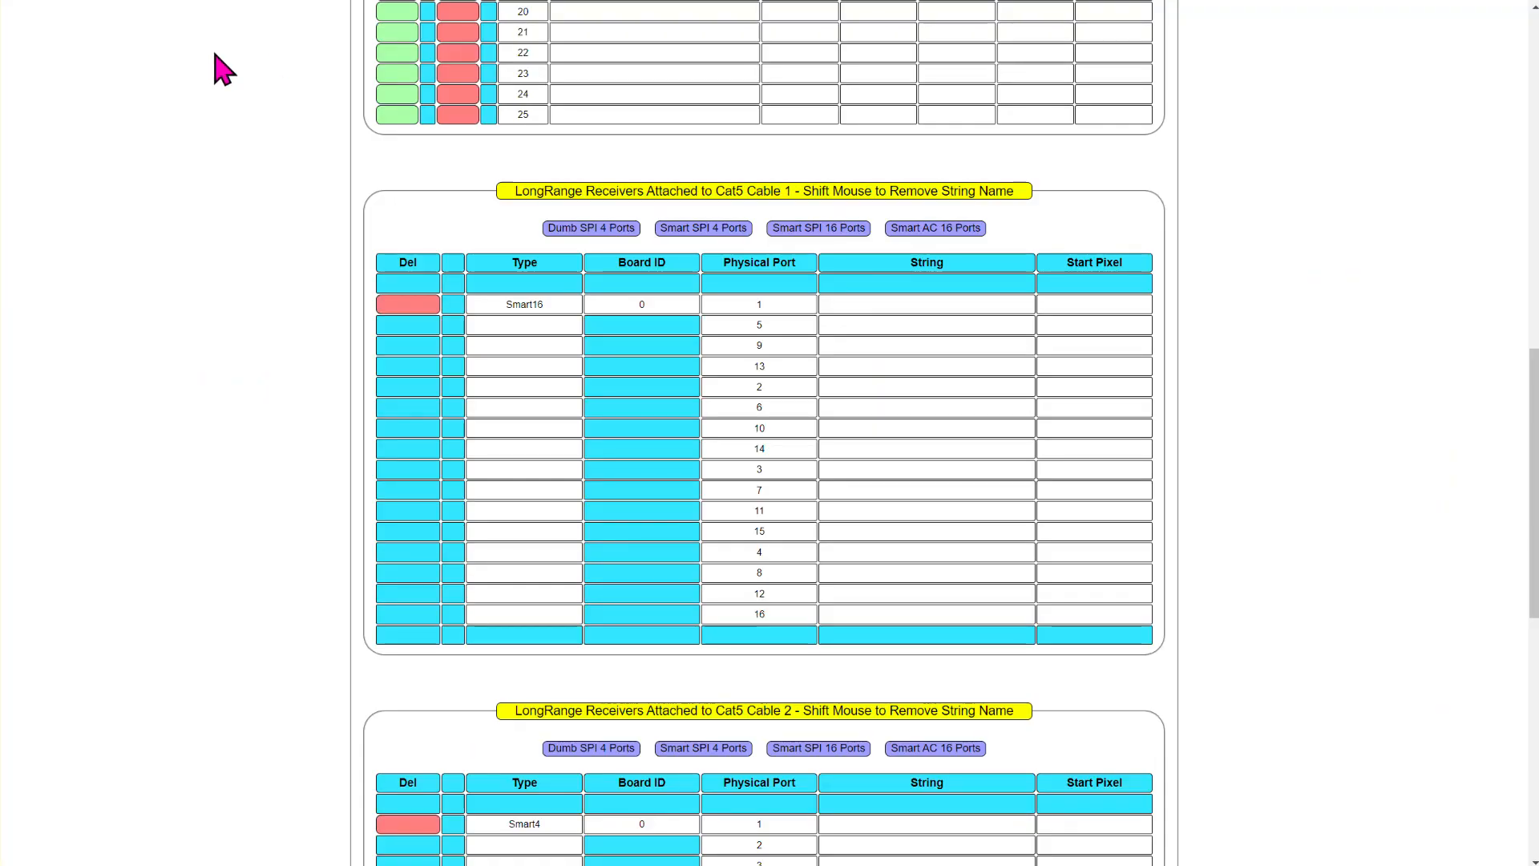
- Switch to the HinksPix Controller Configuration web page and view the controller's status page
scroll(206, 154, up, 15)
click(370, 83)
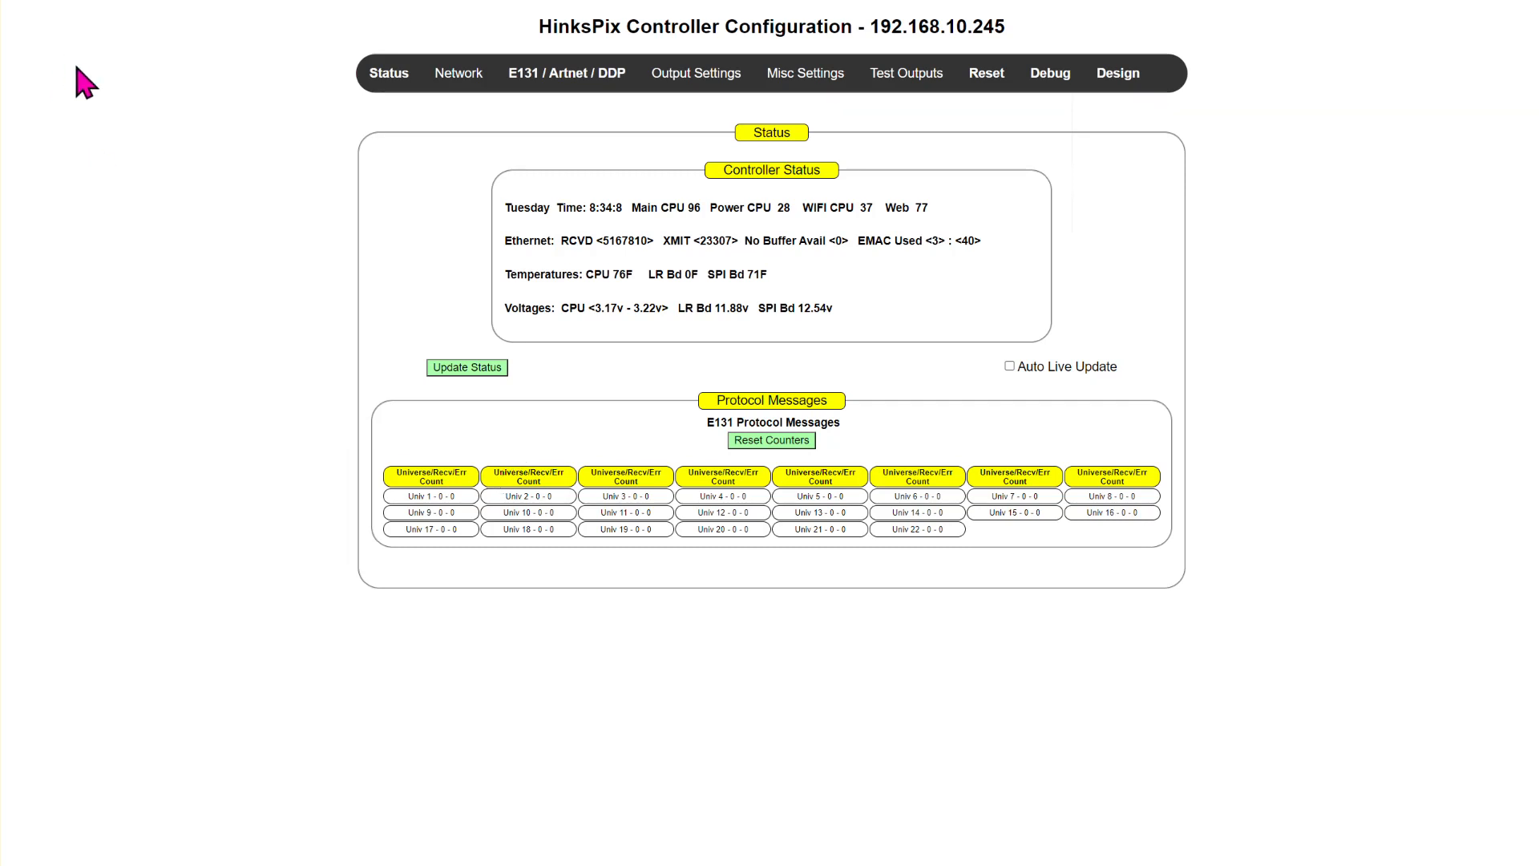
drag(165, 33, 1096, 186)
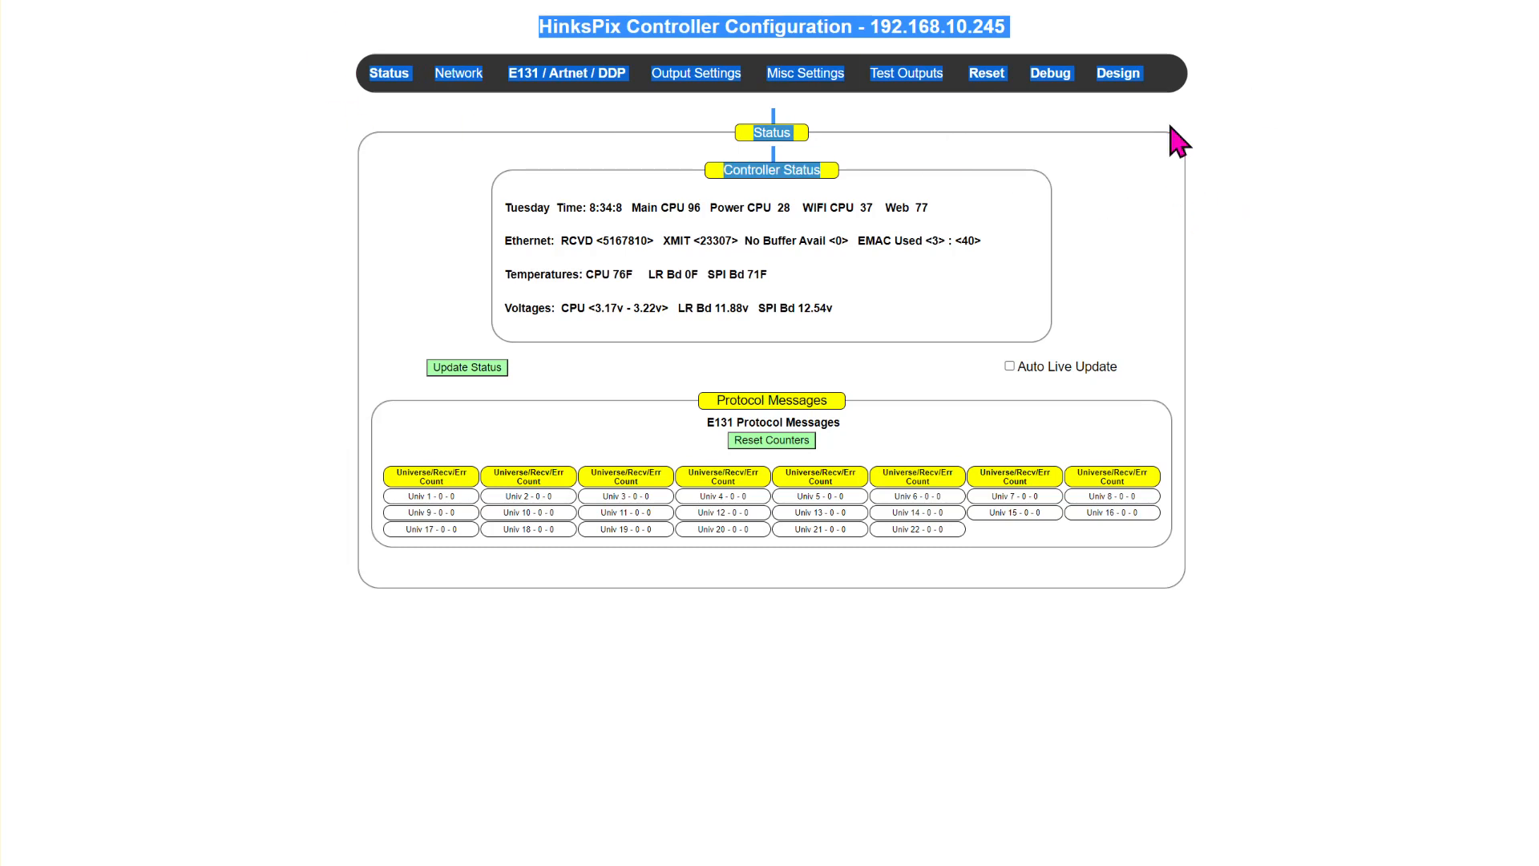
click(1343, 332)
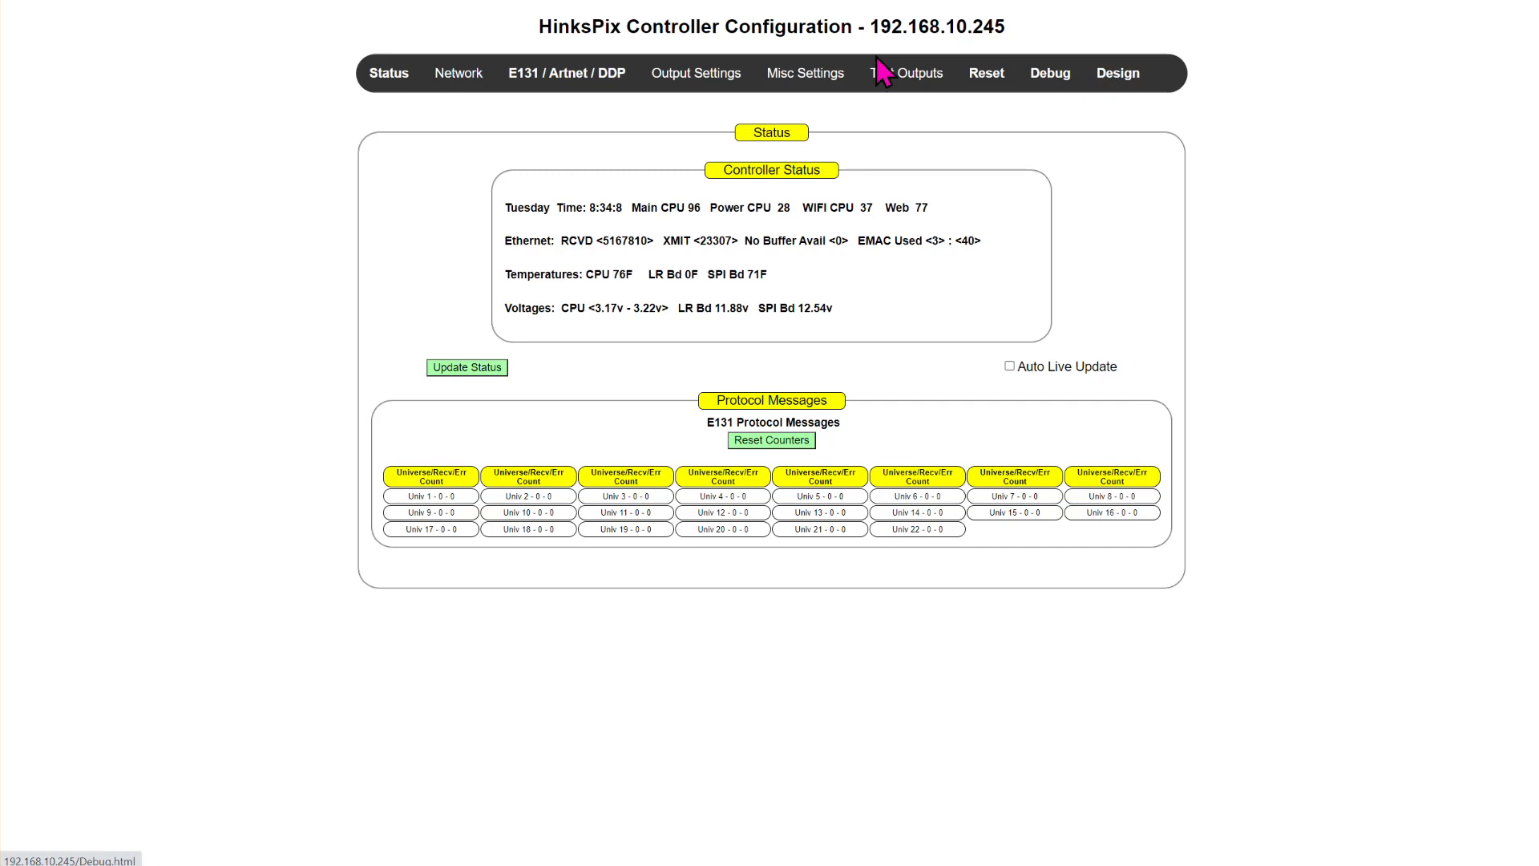
- Open the controller configuration management page and view the list of existing saved configurations
mouse_move(805, 82)
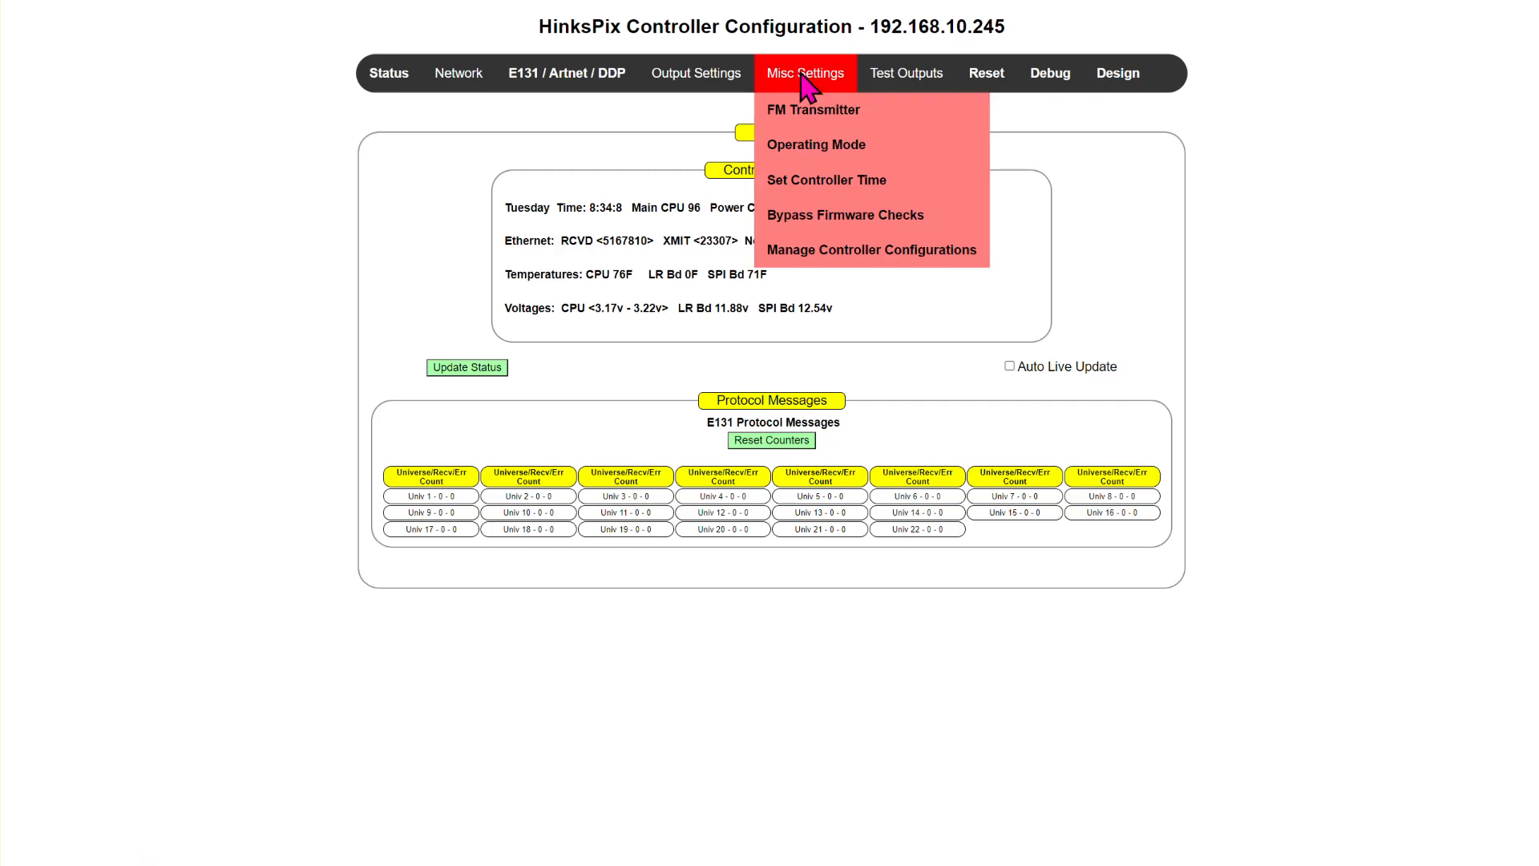
click(825, 255)
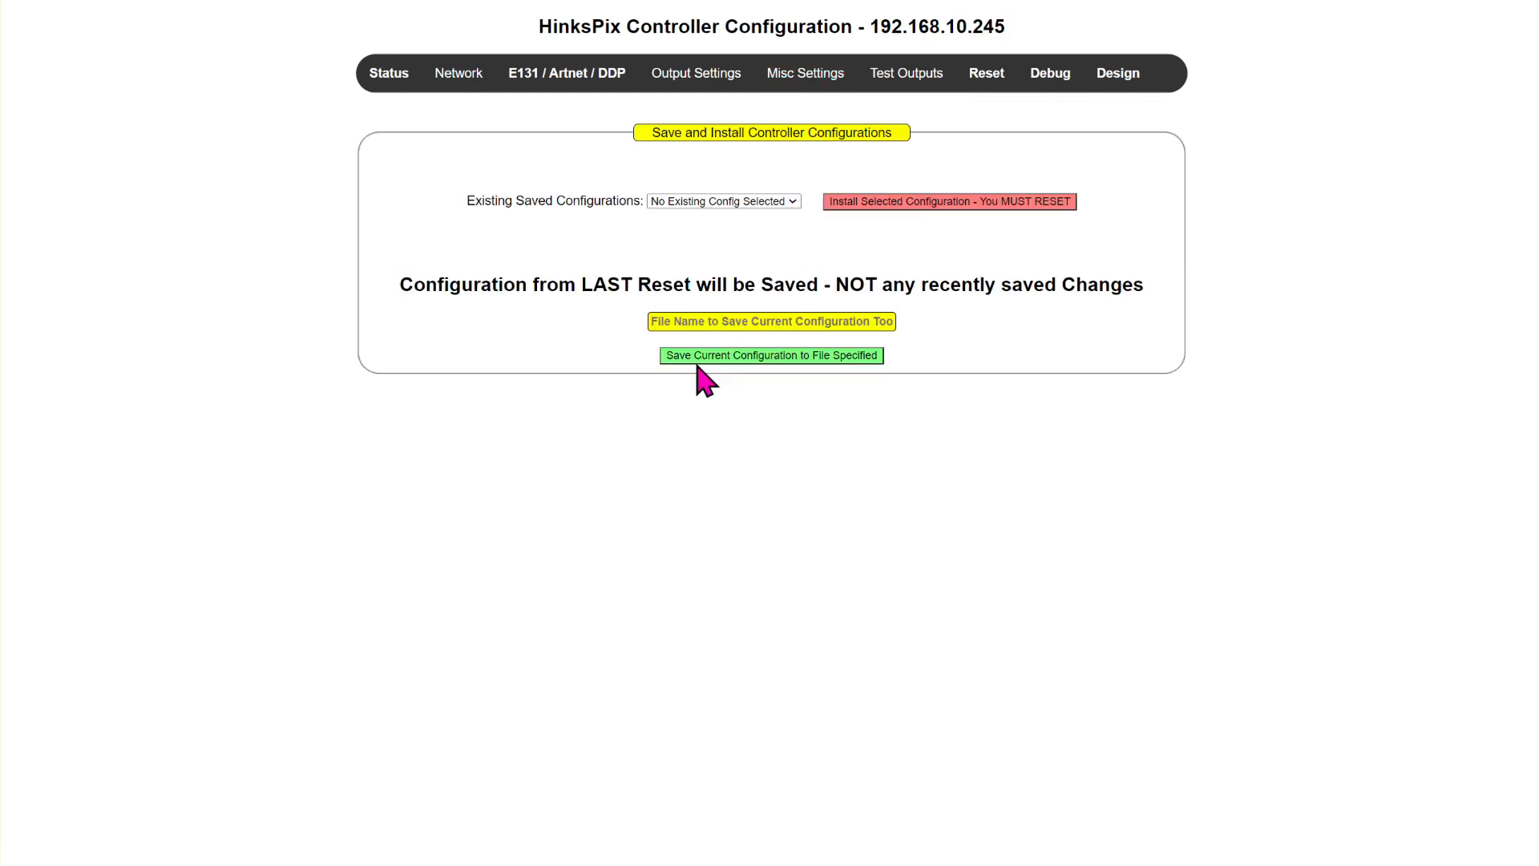
click(732, 202)
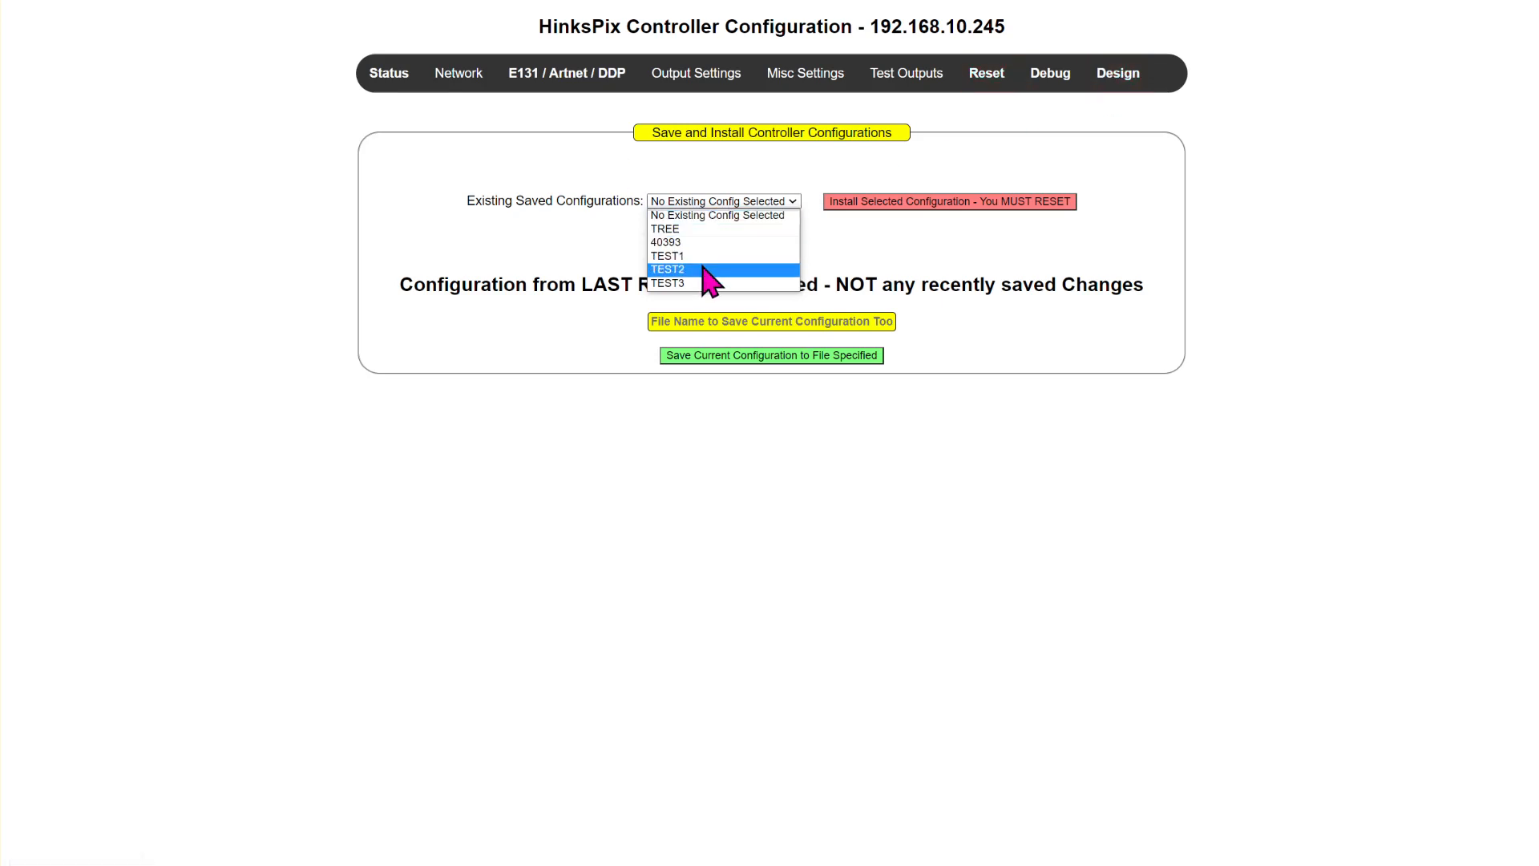
- Open the controller design page and enter TEST8 as the design file name
click(1119, 76)
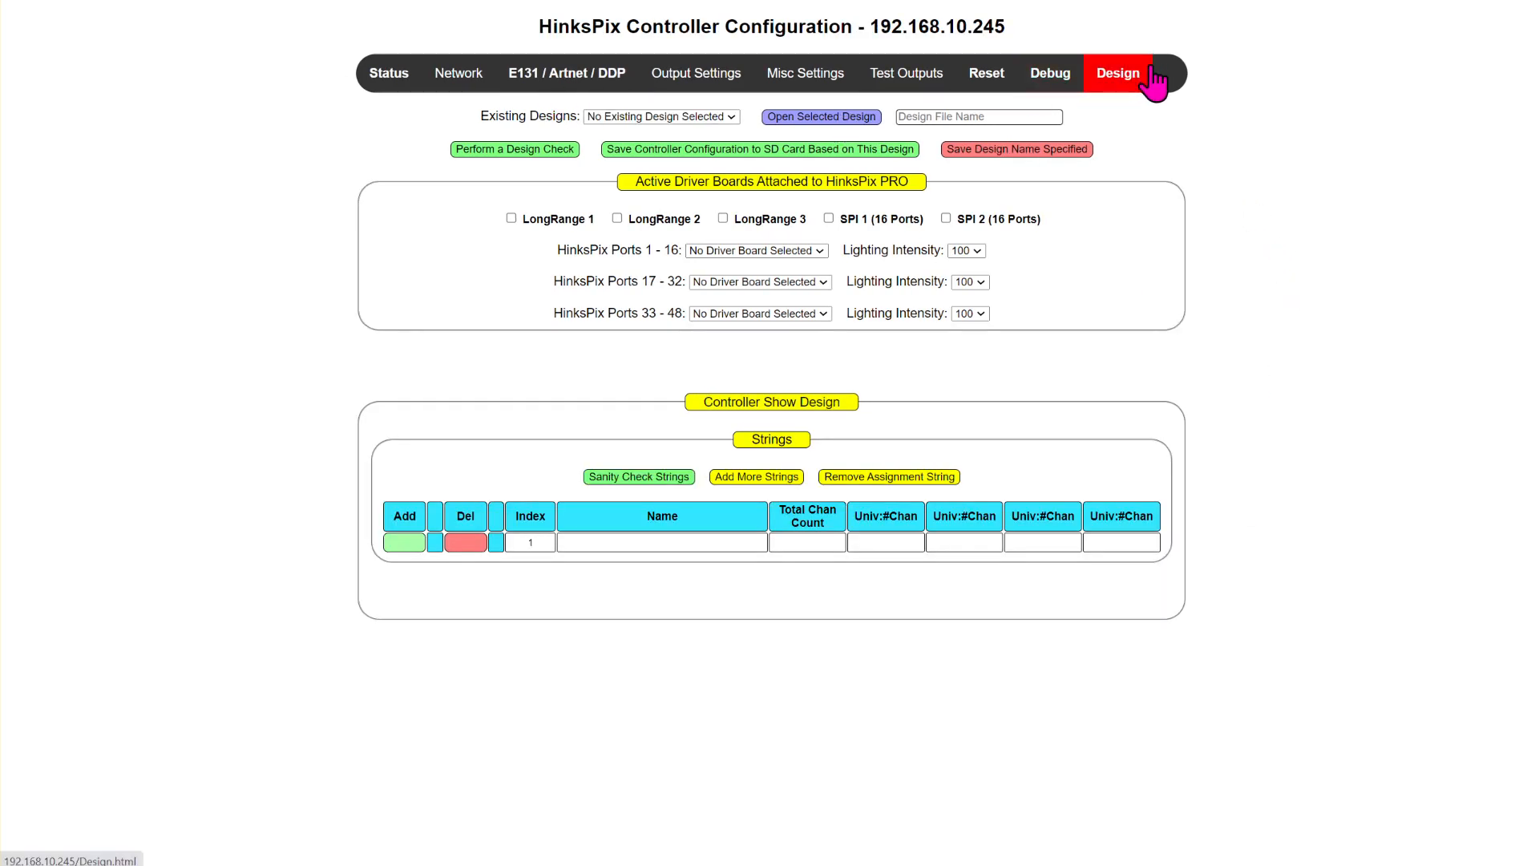
click(1001, 117)
text(TEST8)
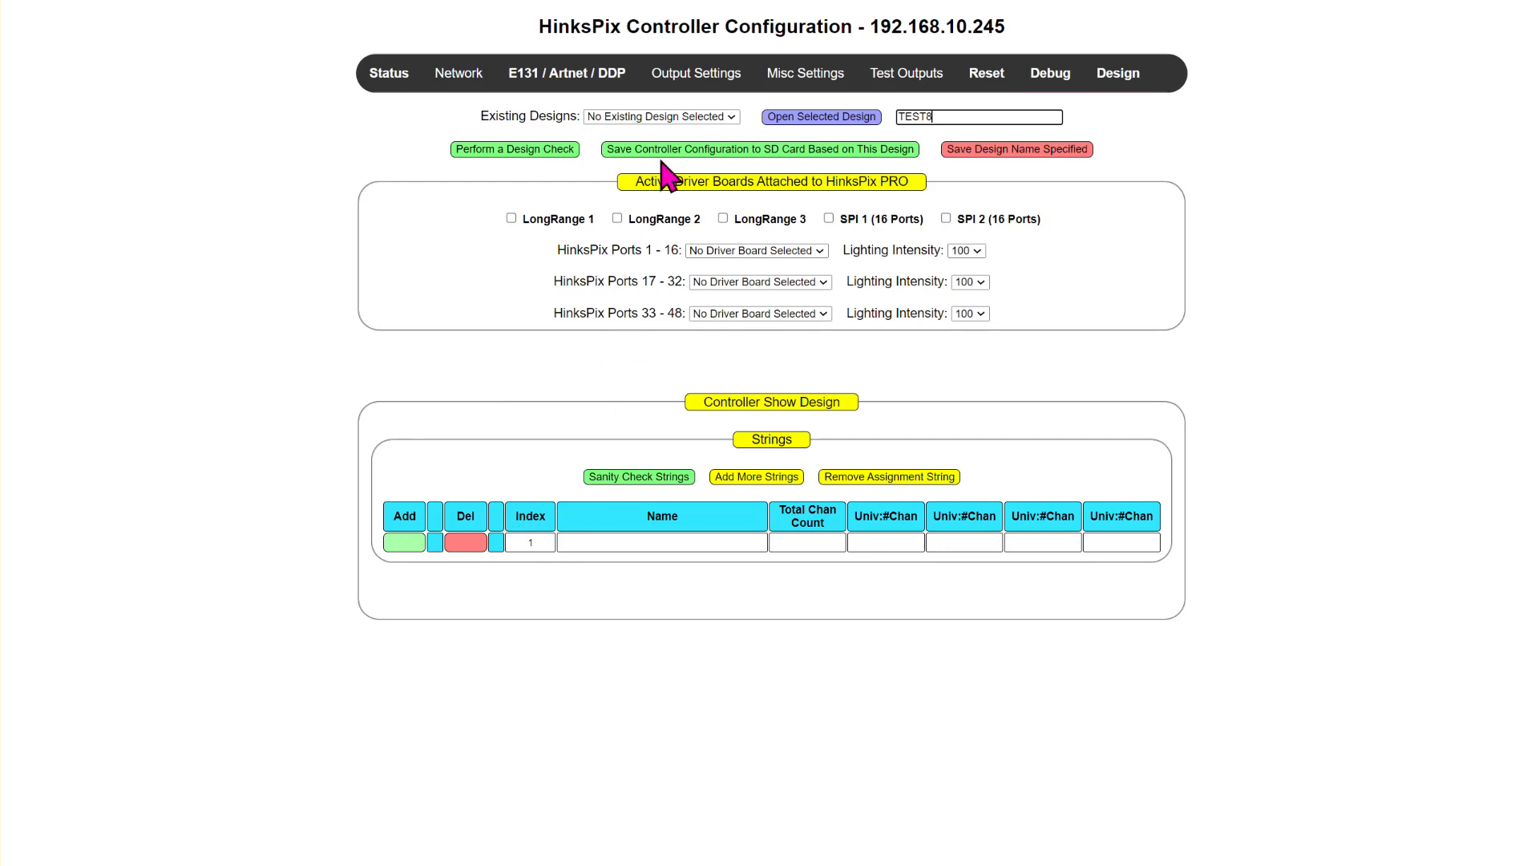
- Activate the LongRange 1 driver board in the TEST8 design and review its board assignment and Cat5/6 cable sections
mouse_move(726, 84)
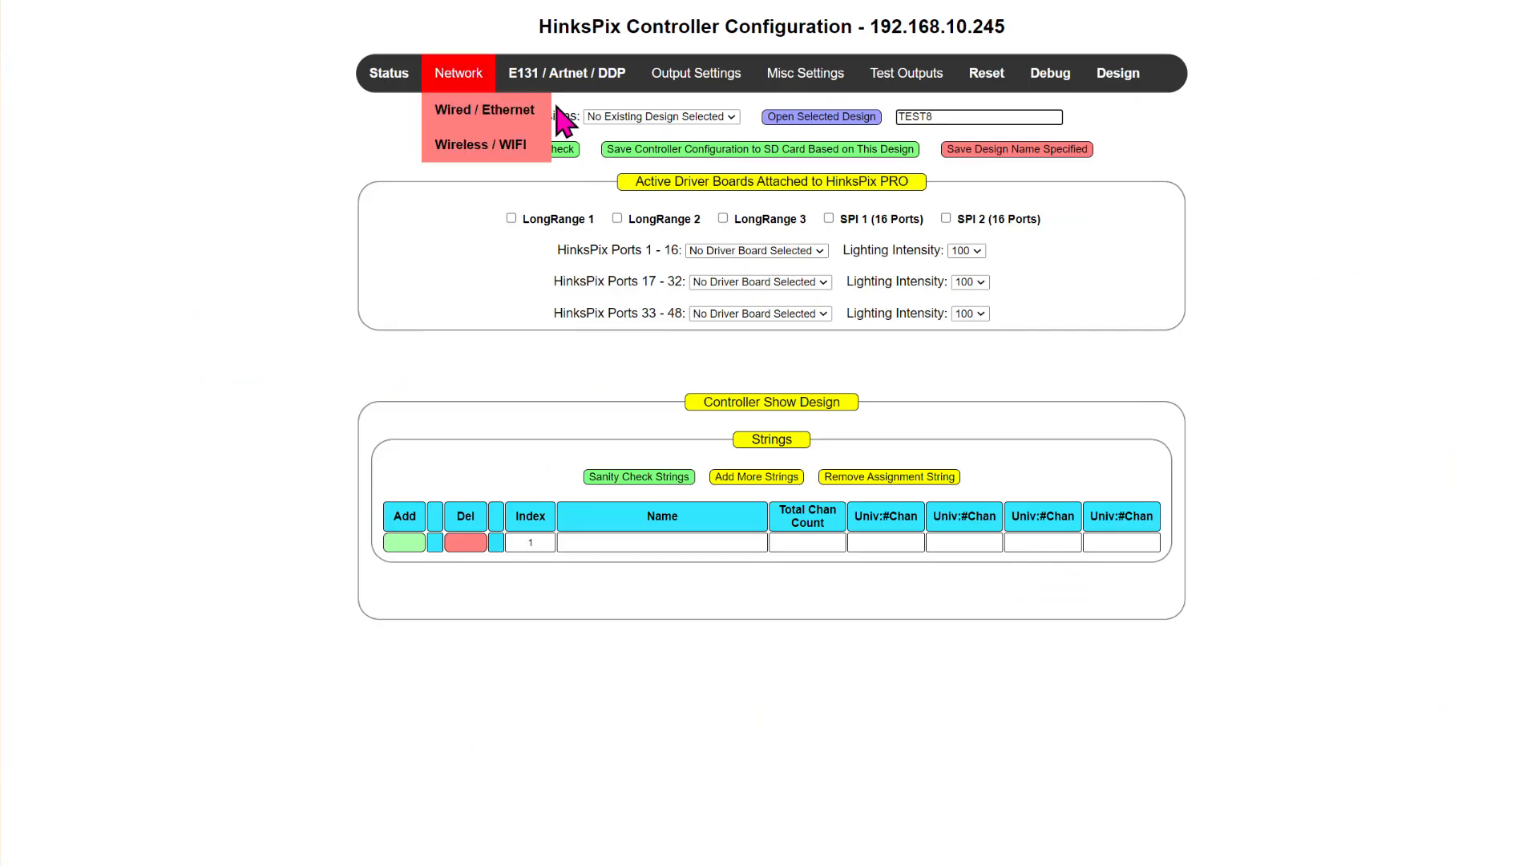
mouse_move(685, 87)
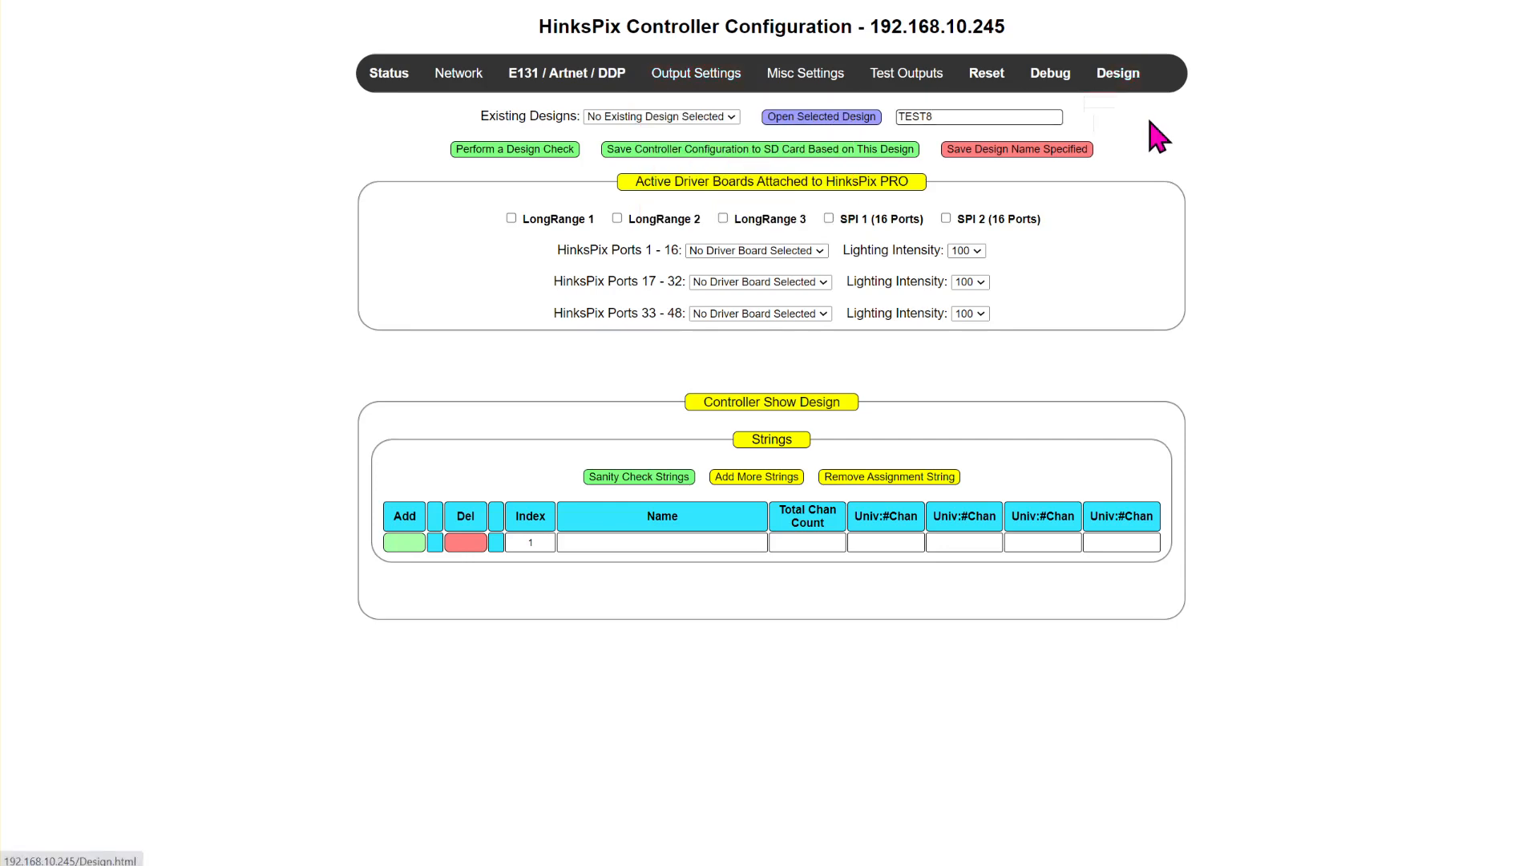
click(511, 218)
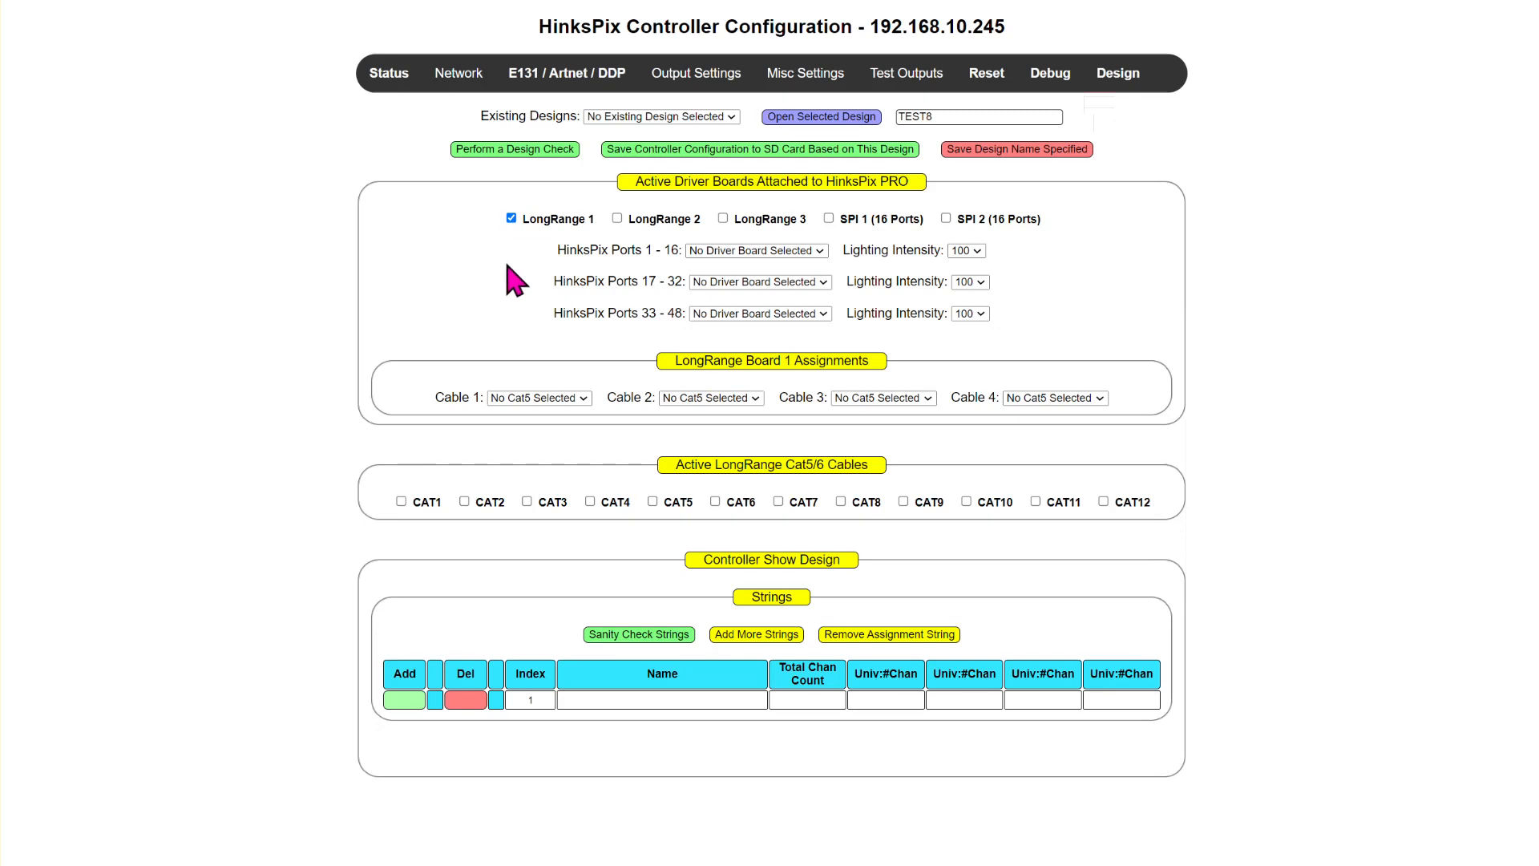
click(510, 217)
click(509, 216)
drag(680, 360, 886, 362)
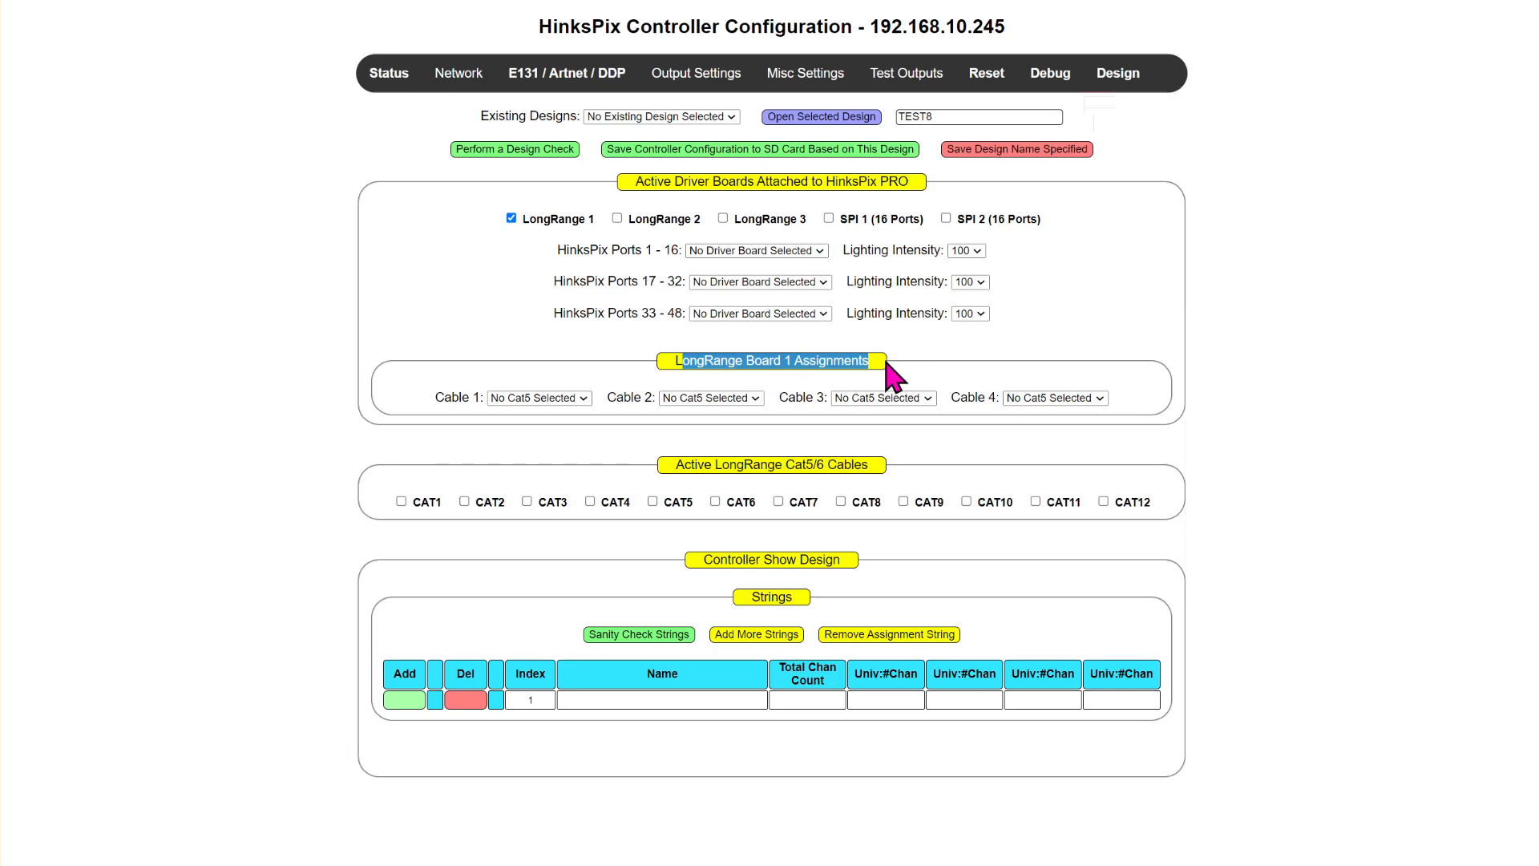
drag(675, 464, 905, 471)
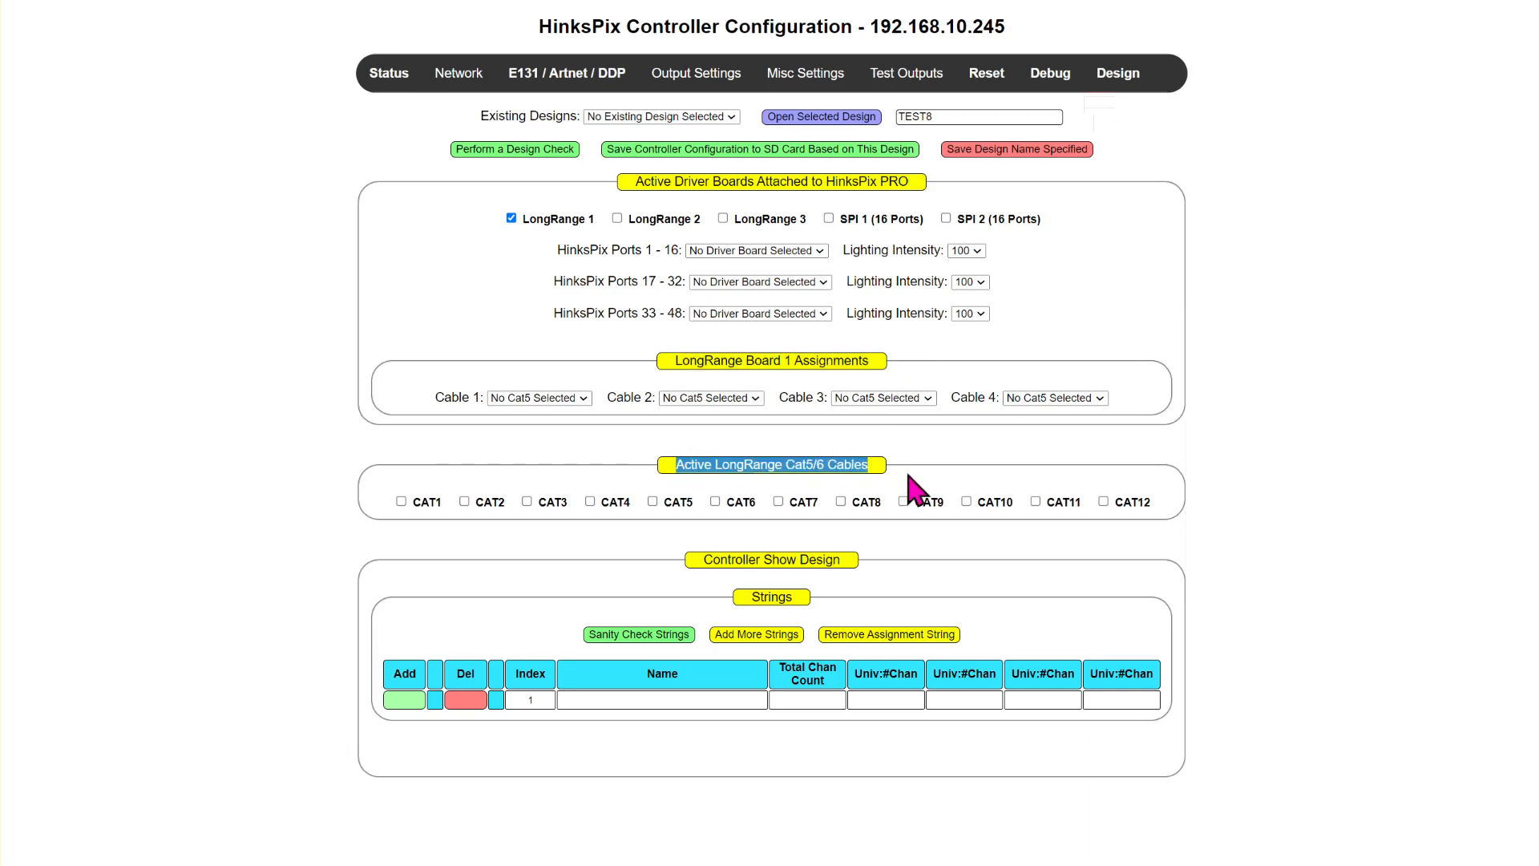
- Activate the SPI 1 (16 Ports) driver board, leaving LongRange 2 inactive
click(616, 218)
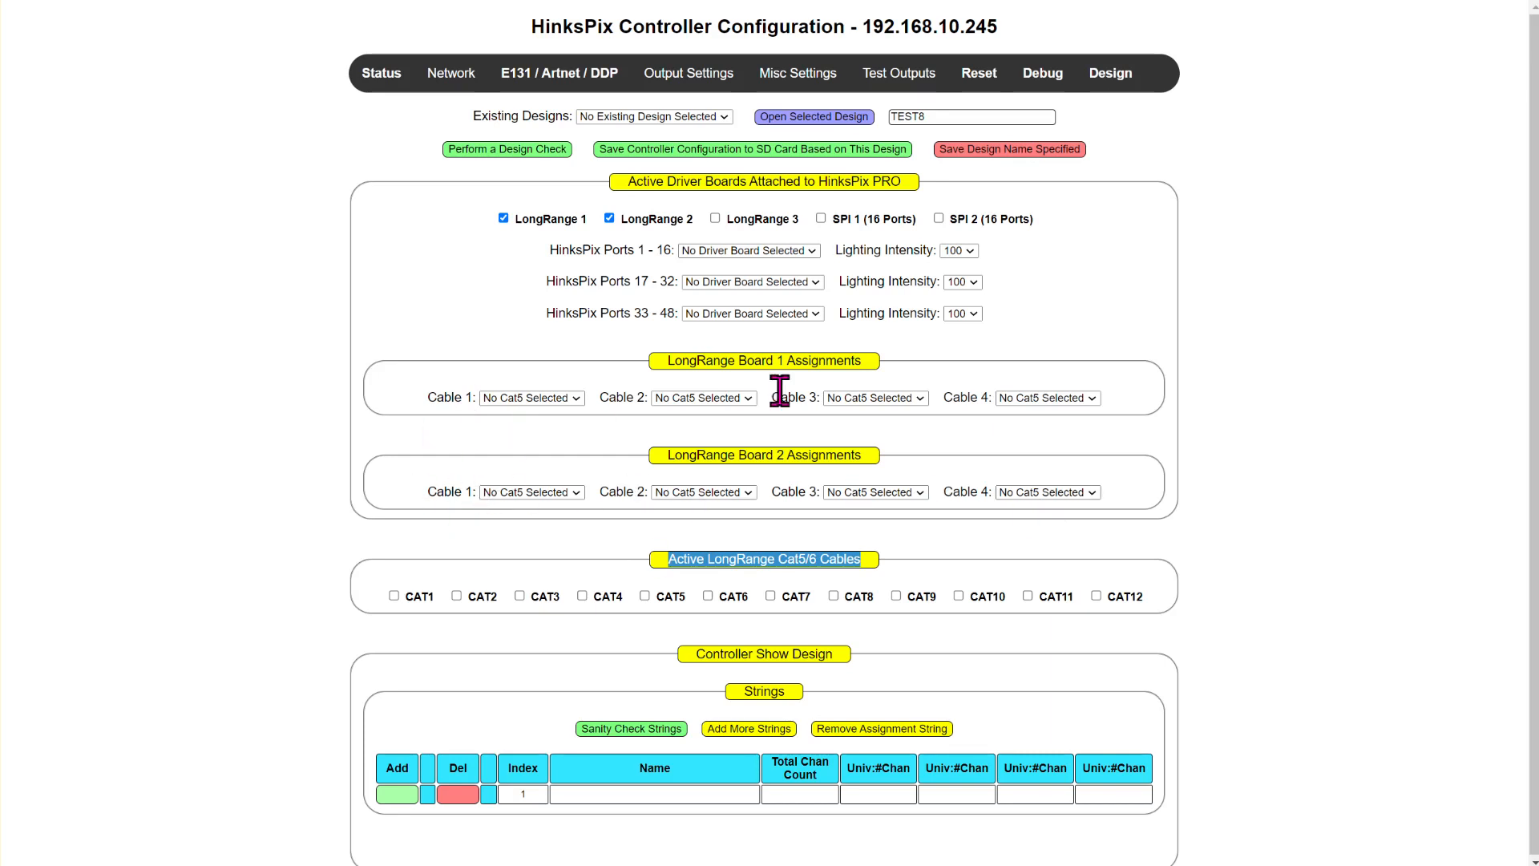
click(609, 218)
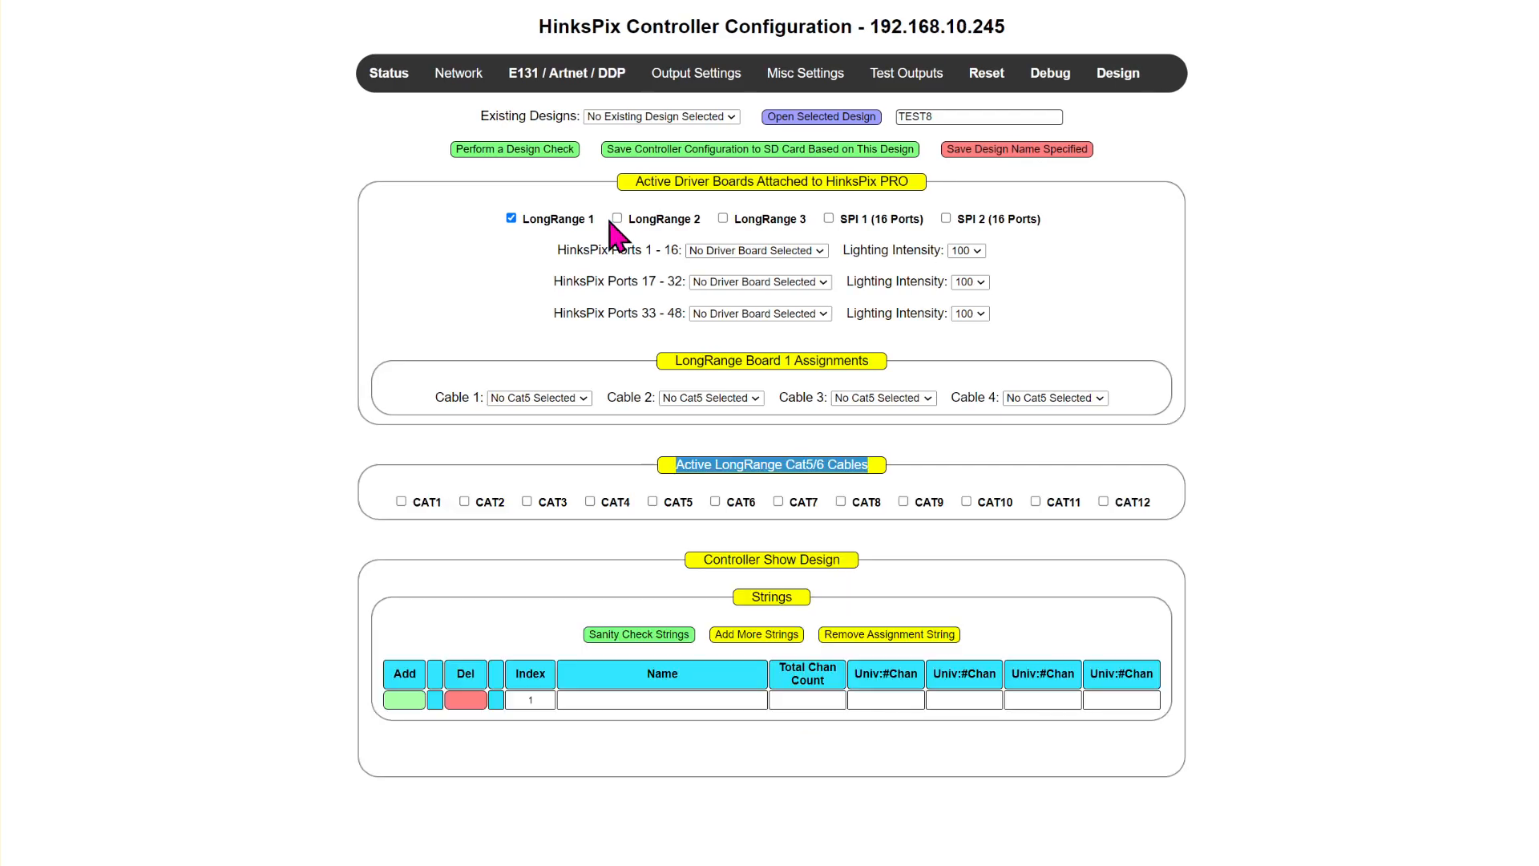
click(828, 218)
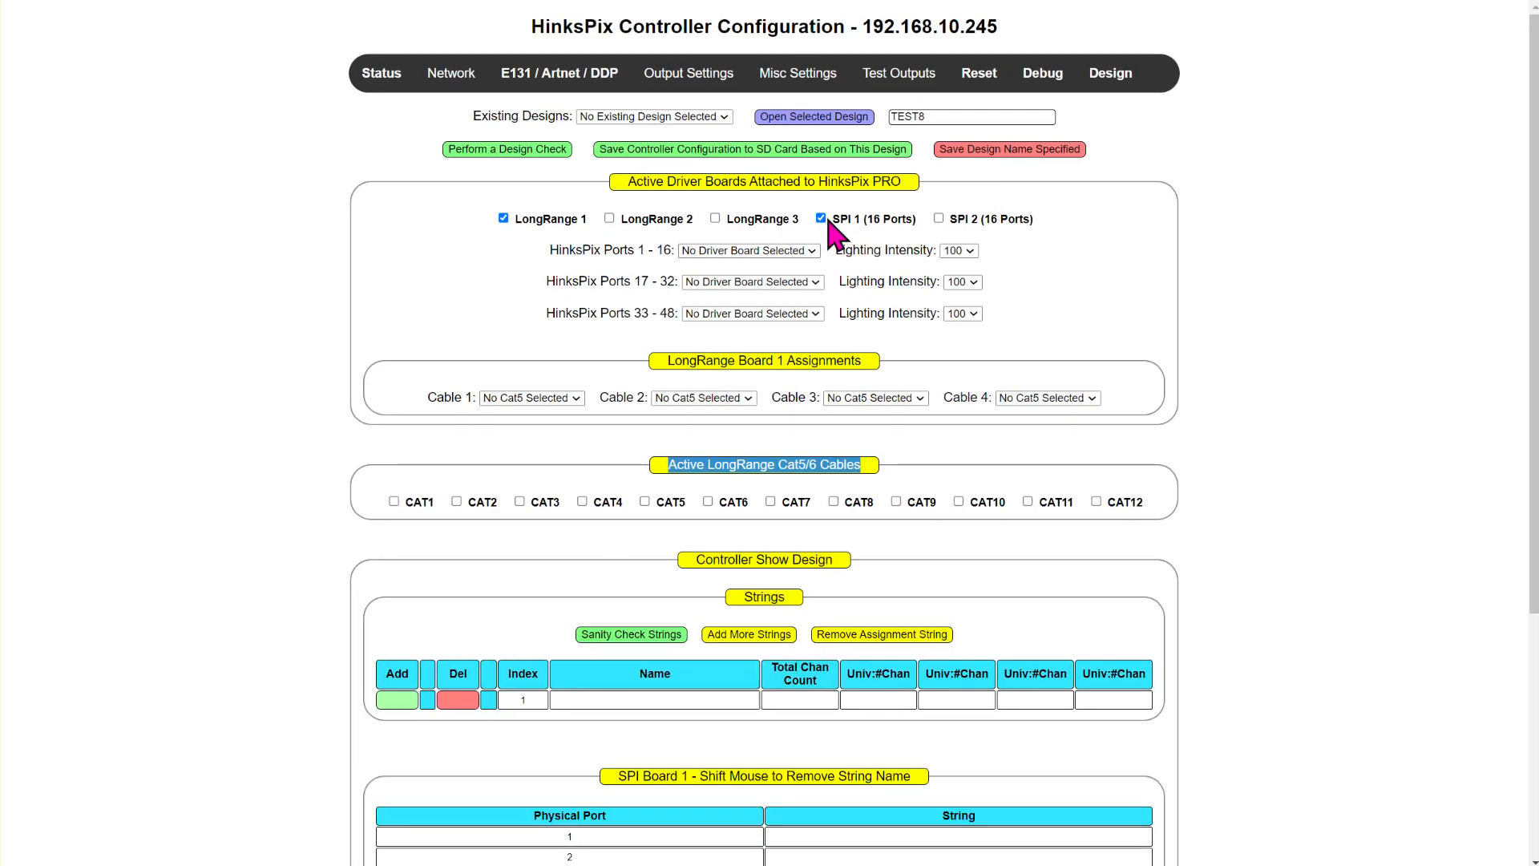
scroll(721, 377, down, 4)
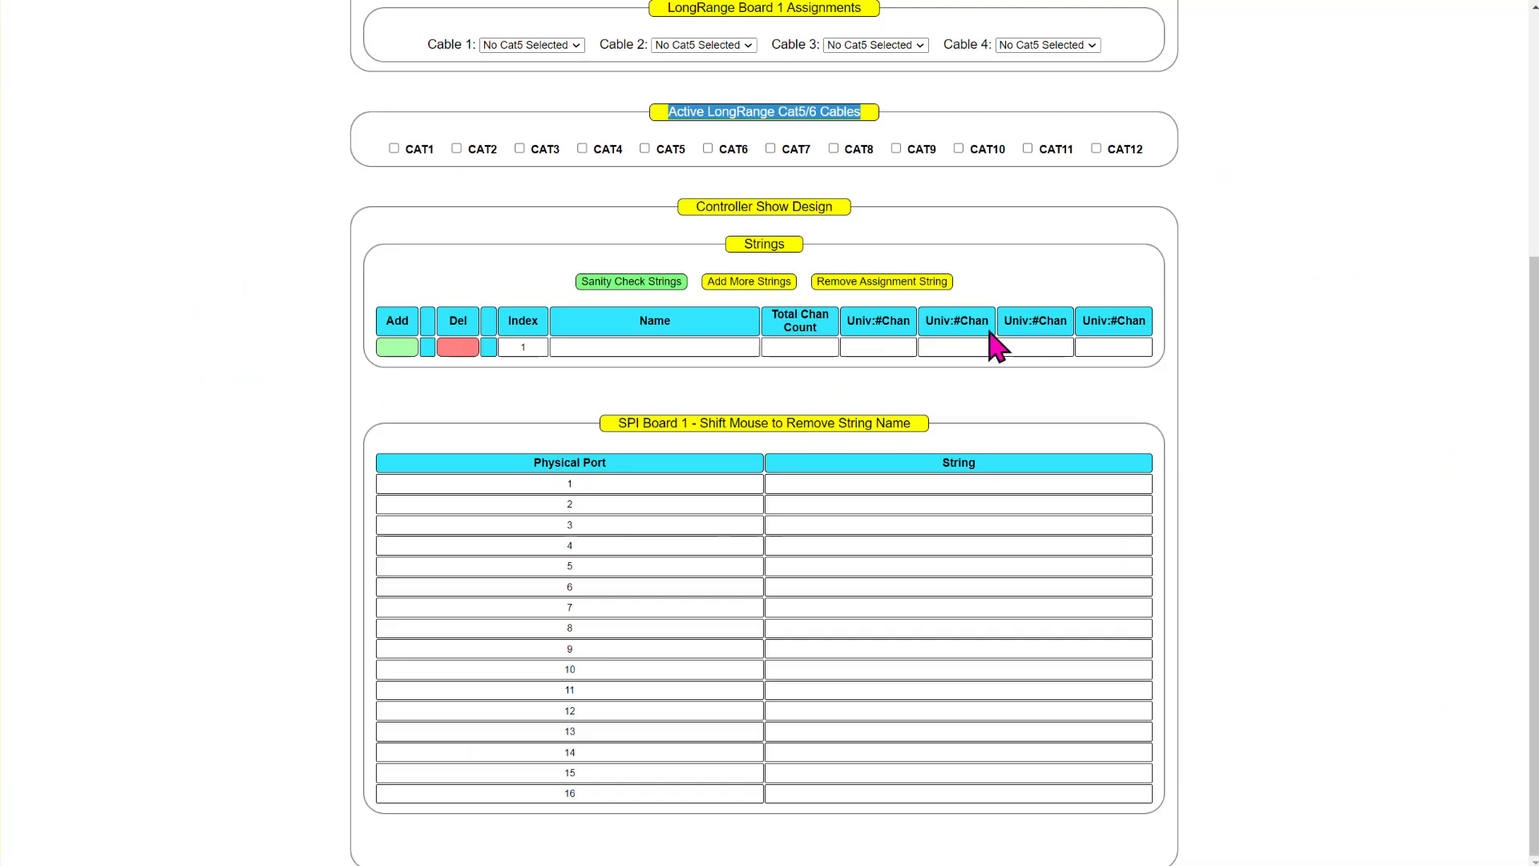
scroll(997, 343, up, 4)
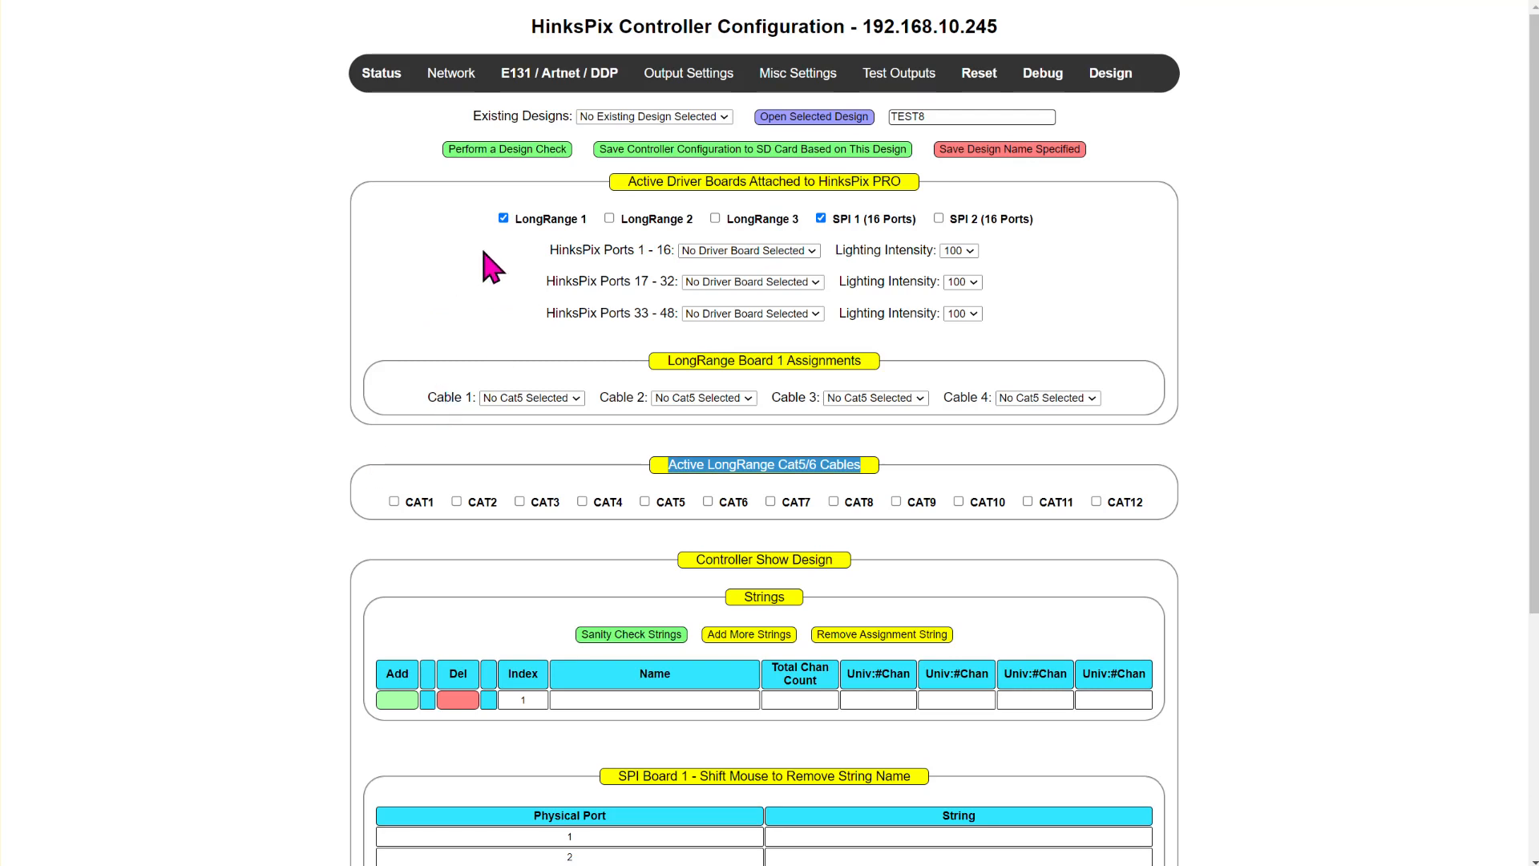
- Assign the LongRange 1 board to HinksPix Ports 1 - 16 and SPI 1 to Ports 17 - 32
click(735, 252)
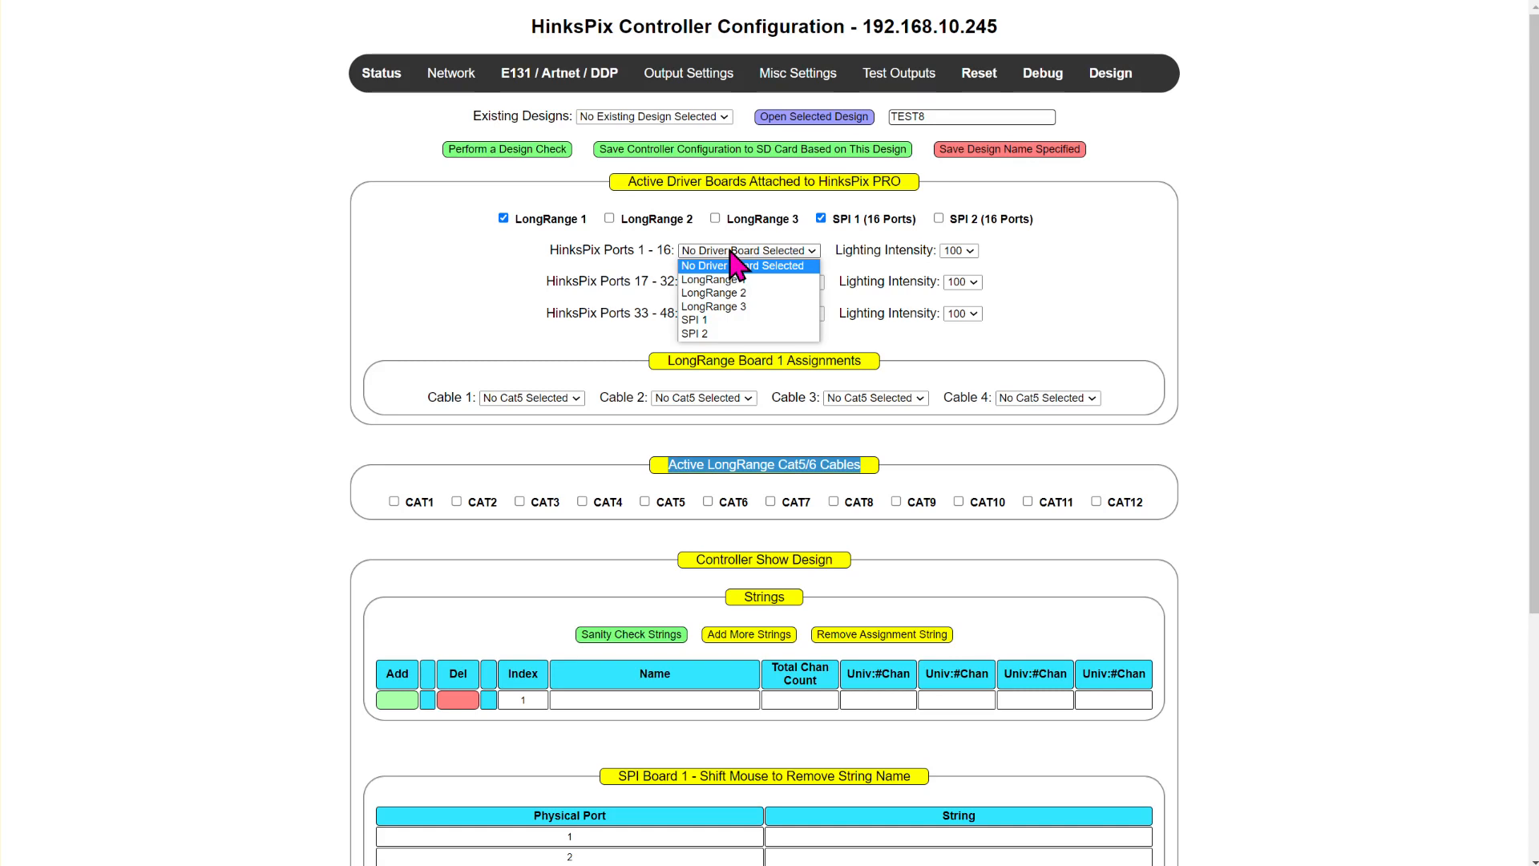
drag(549, 249, 669, 255)
mouse_move(688, 79)
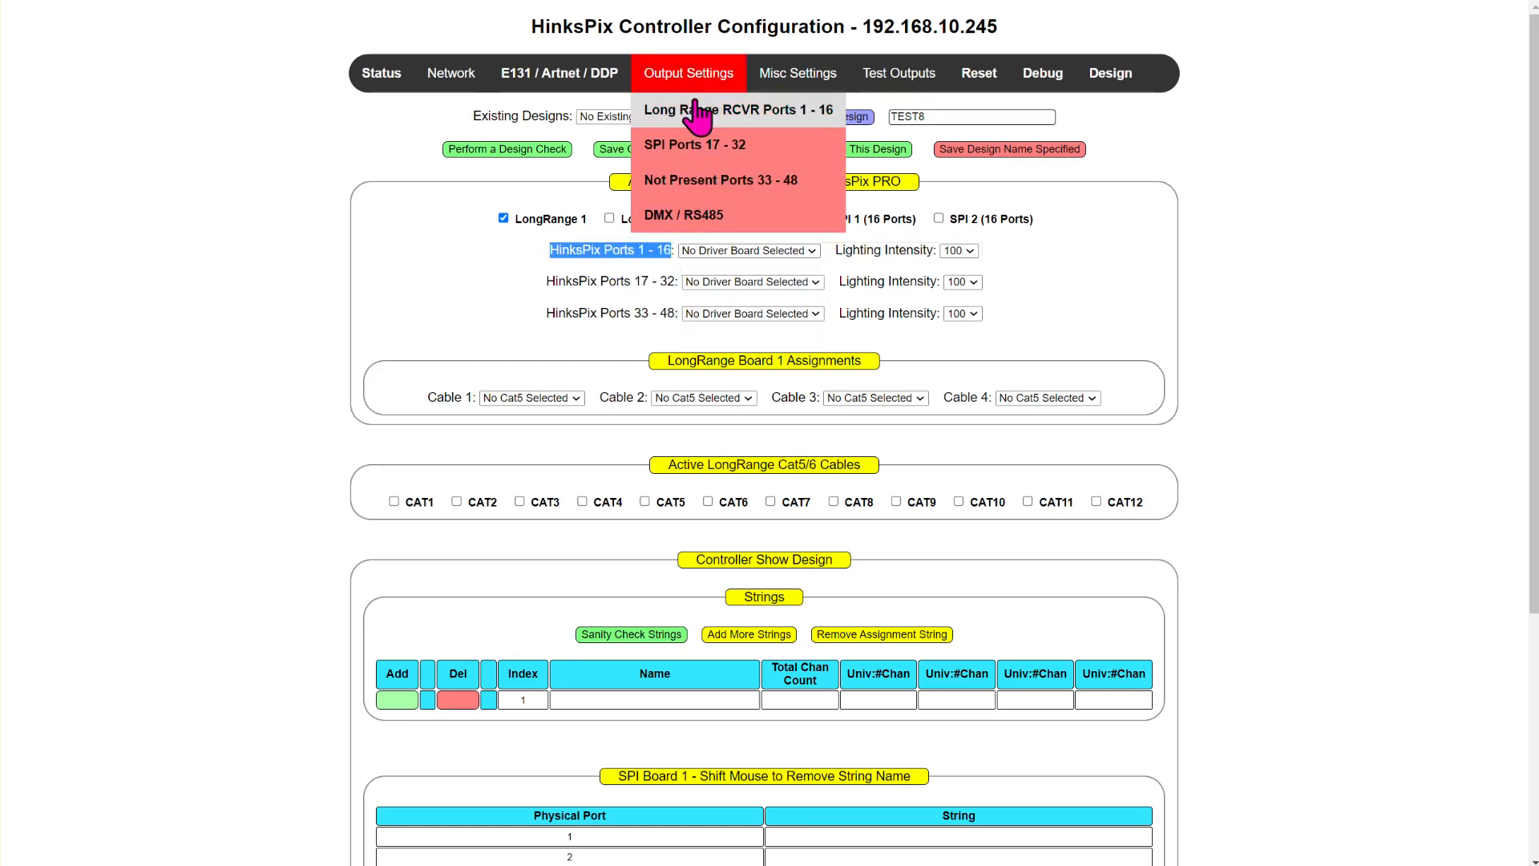
click(731, 251)
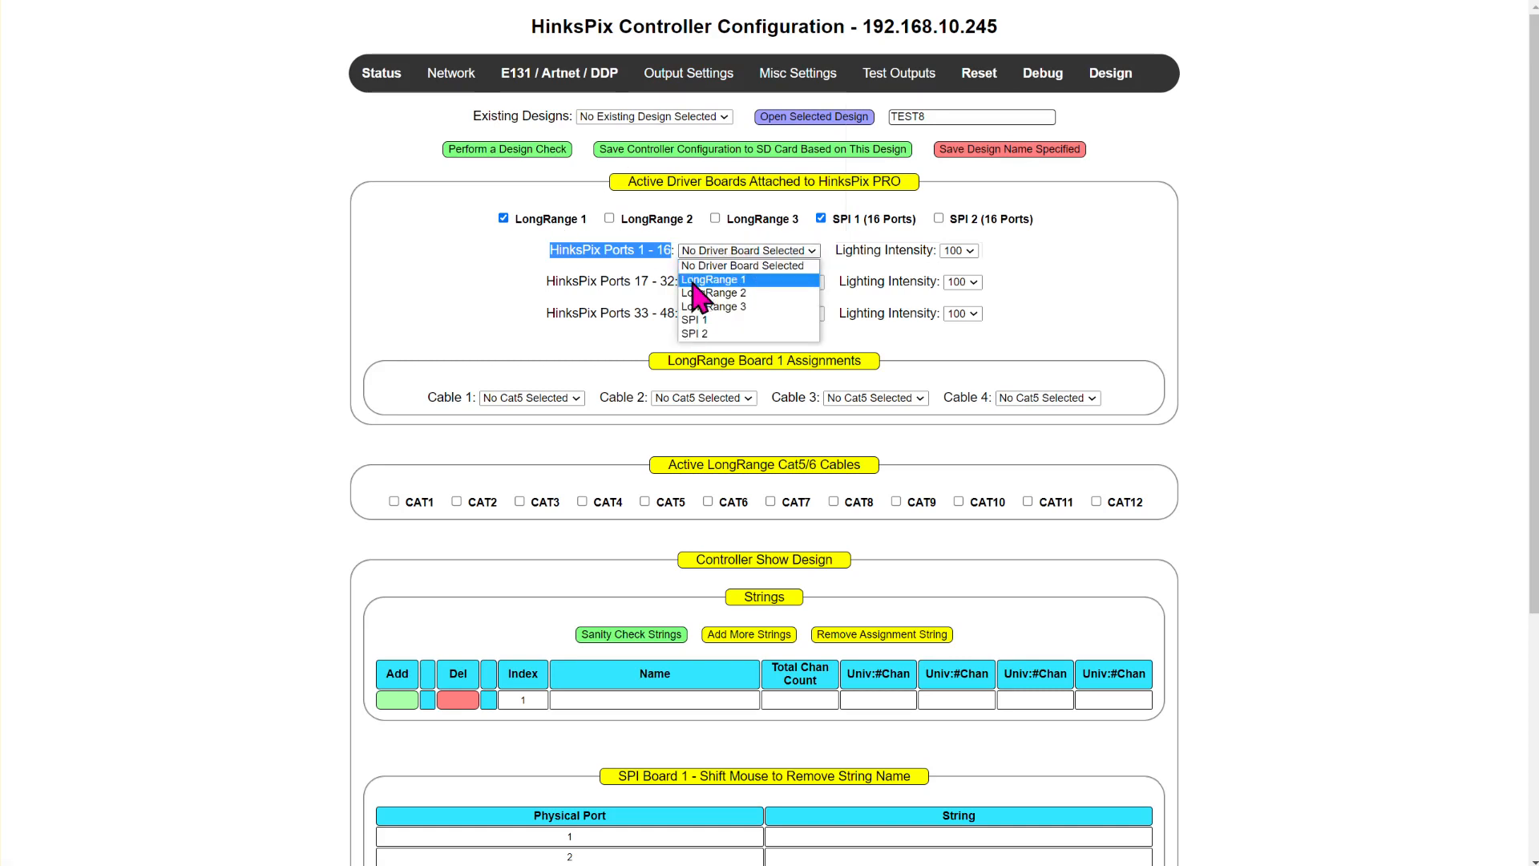
click(717, 280)
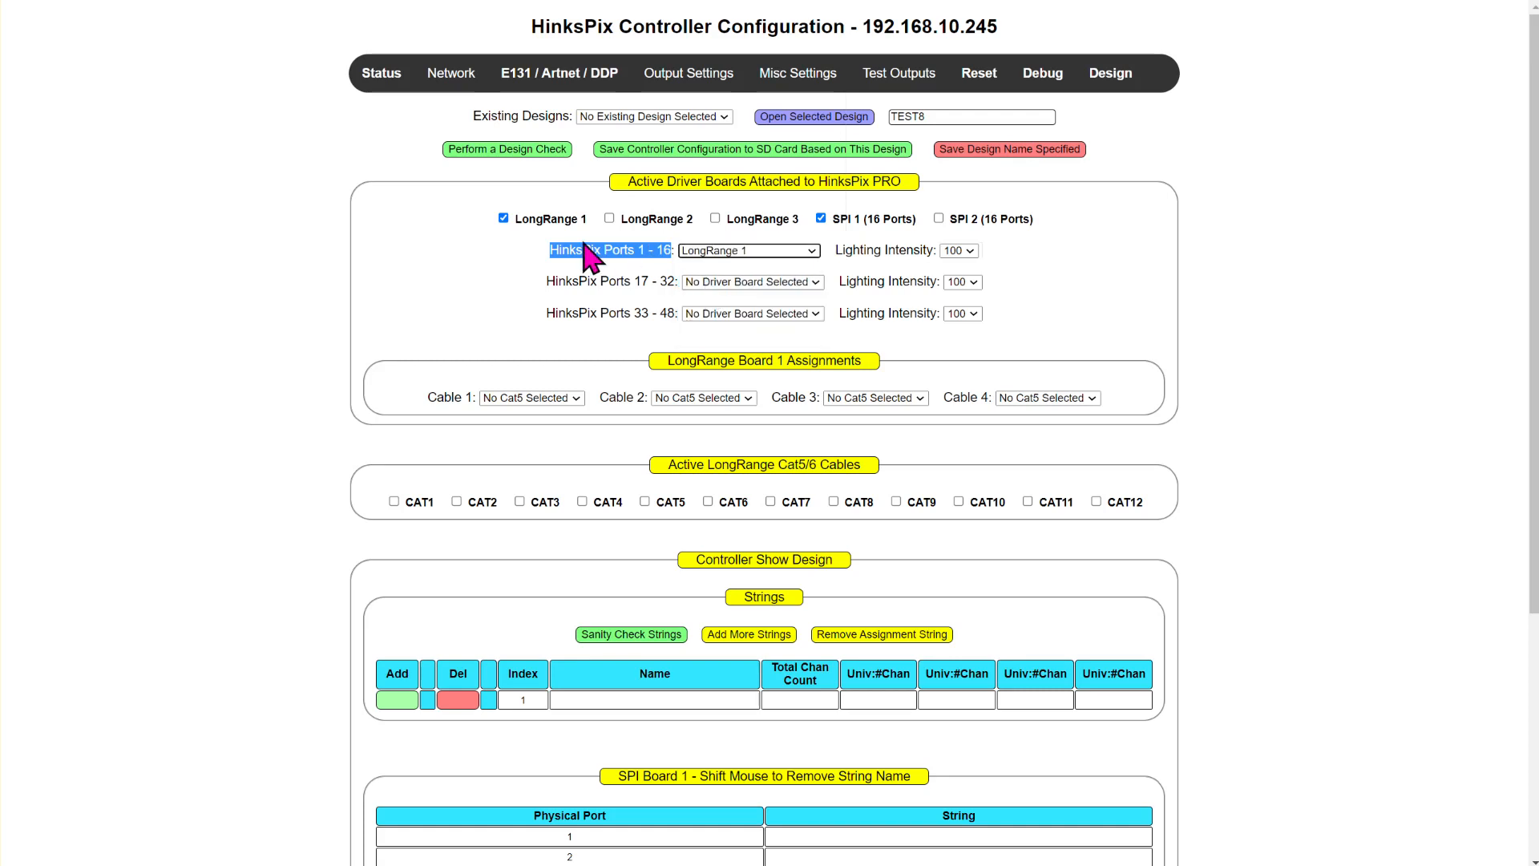
click(771, 282)
click(744, 355)
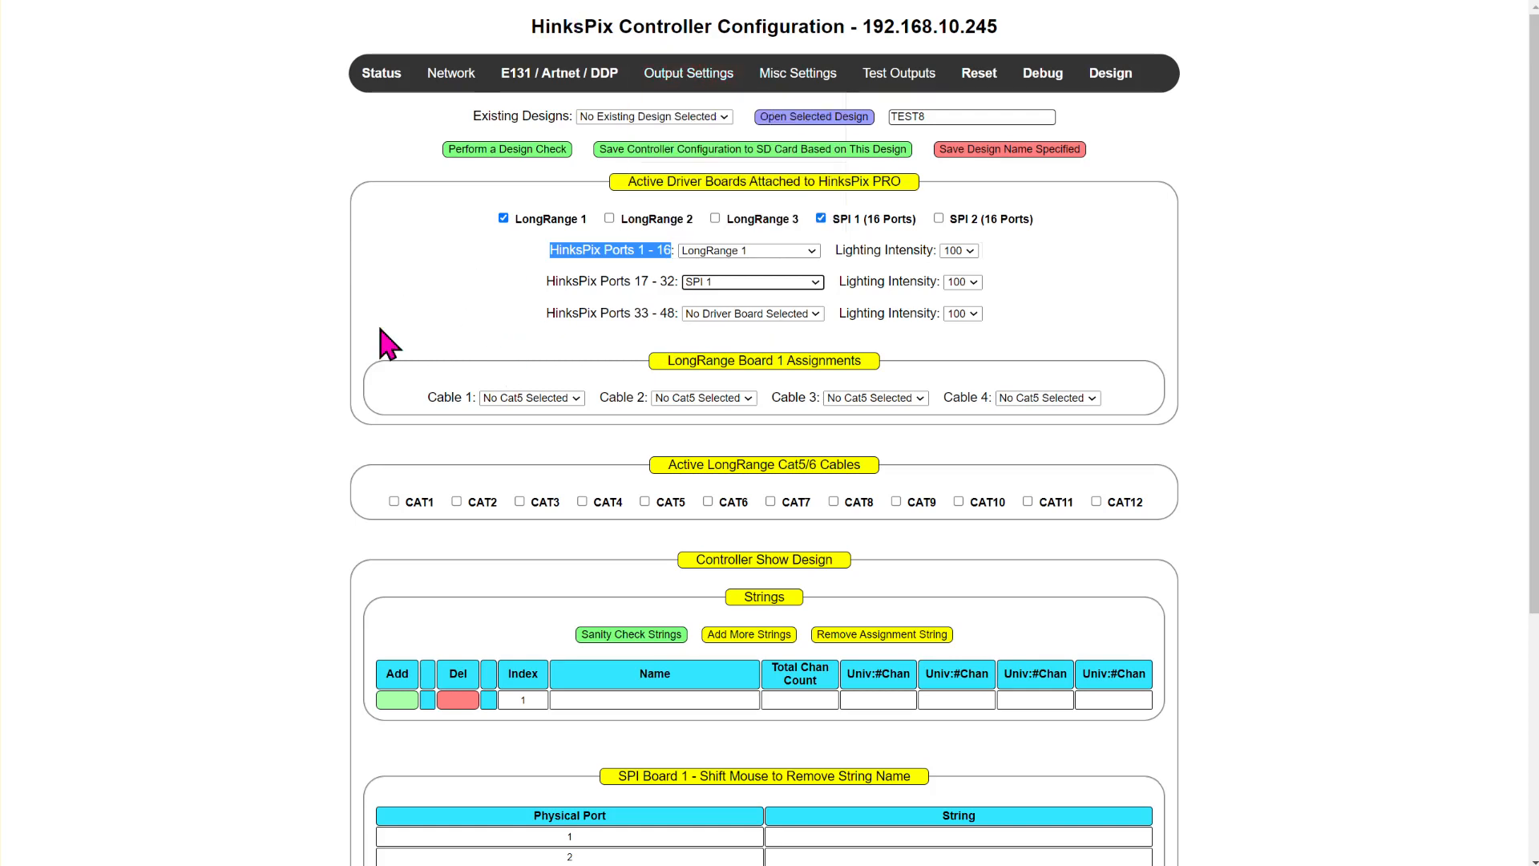
- Assign Cat1 to Cable 1 and Cat2 to Cable 2 of LongRange Board 1
click(551, 401)
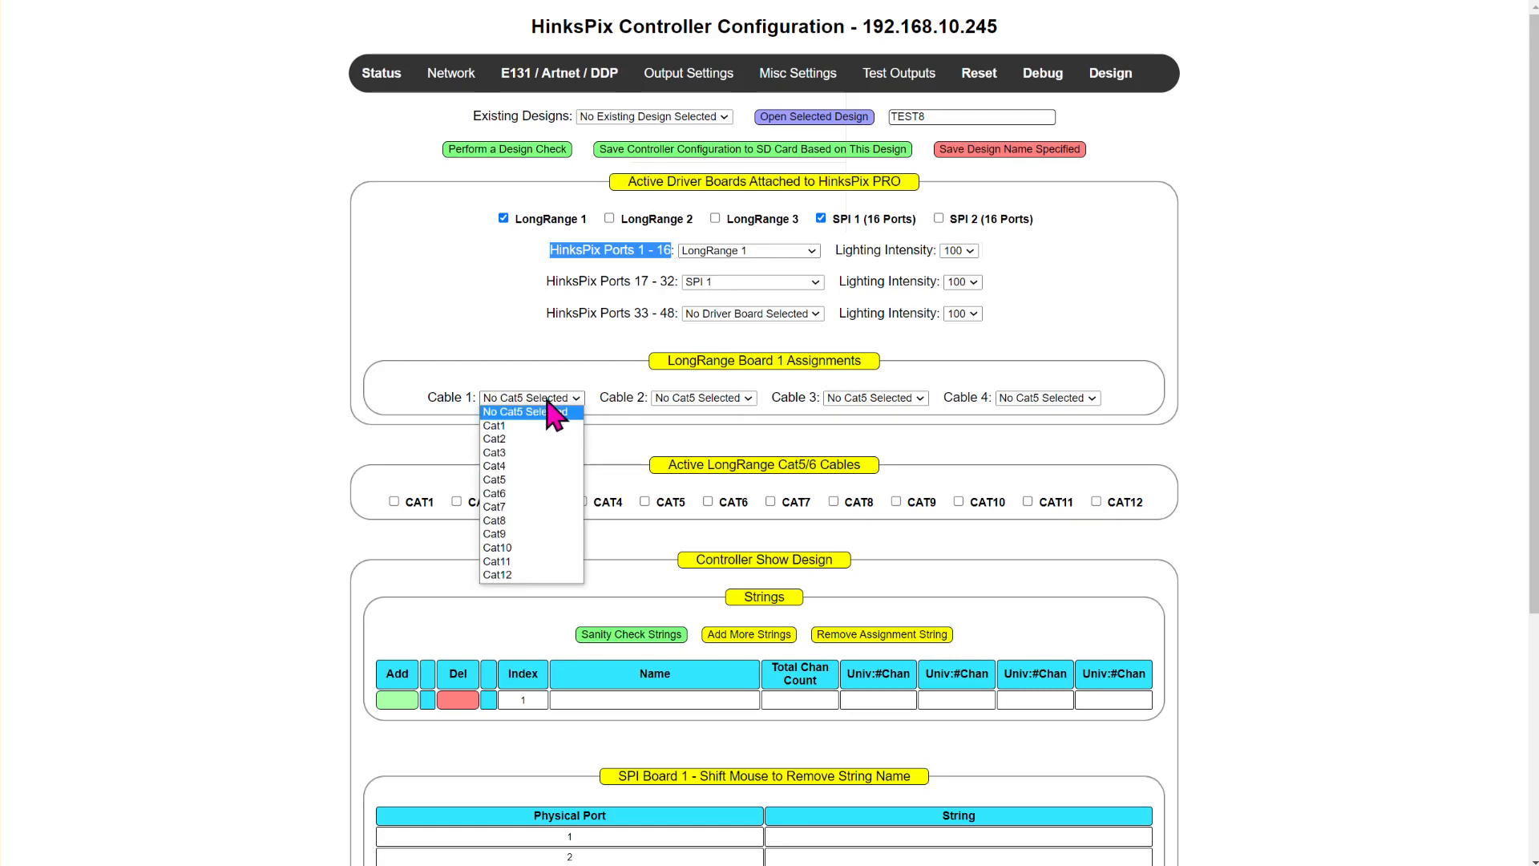
click(503, 426)
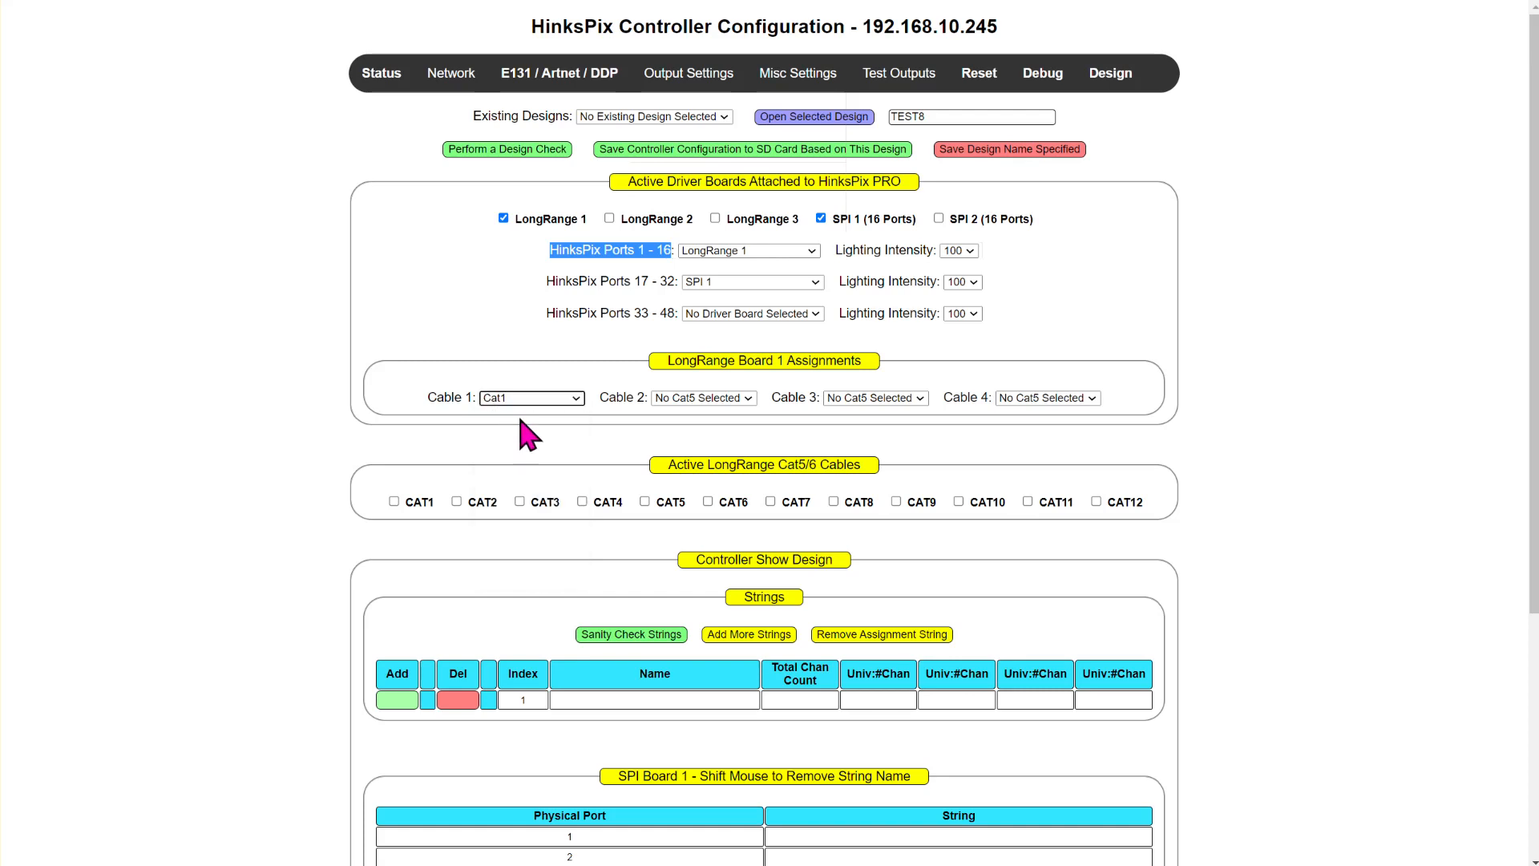
click(691, 399)
click(683, 439)
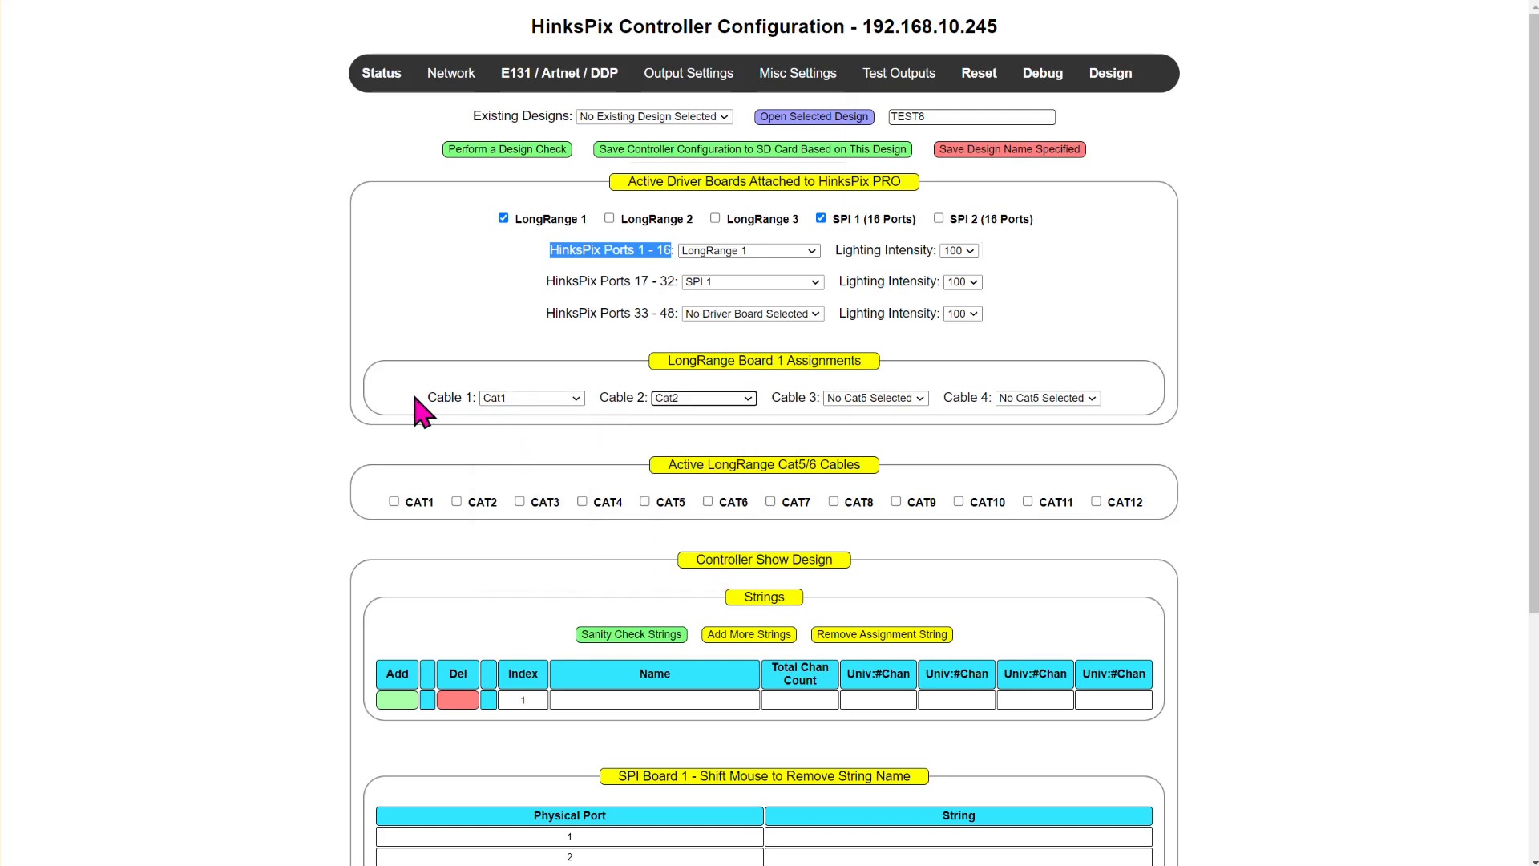
drag(427, 398, 493, 404)
drag(601, 393, 642, 398)
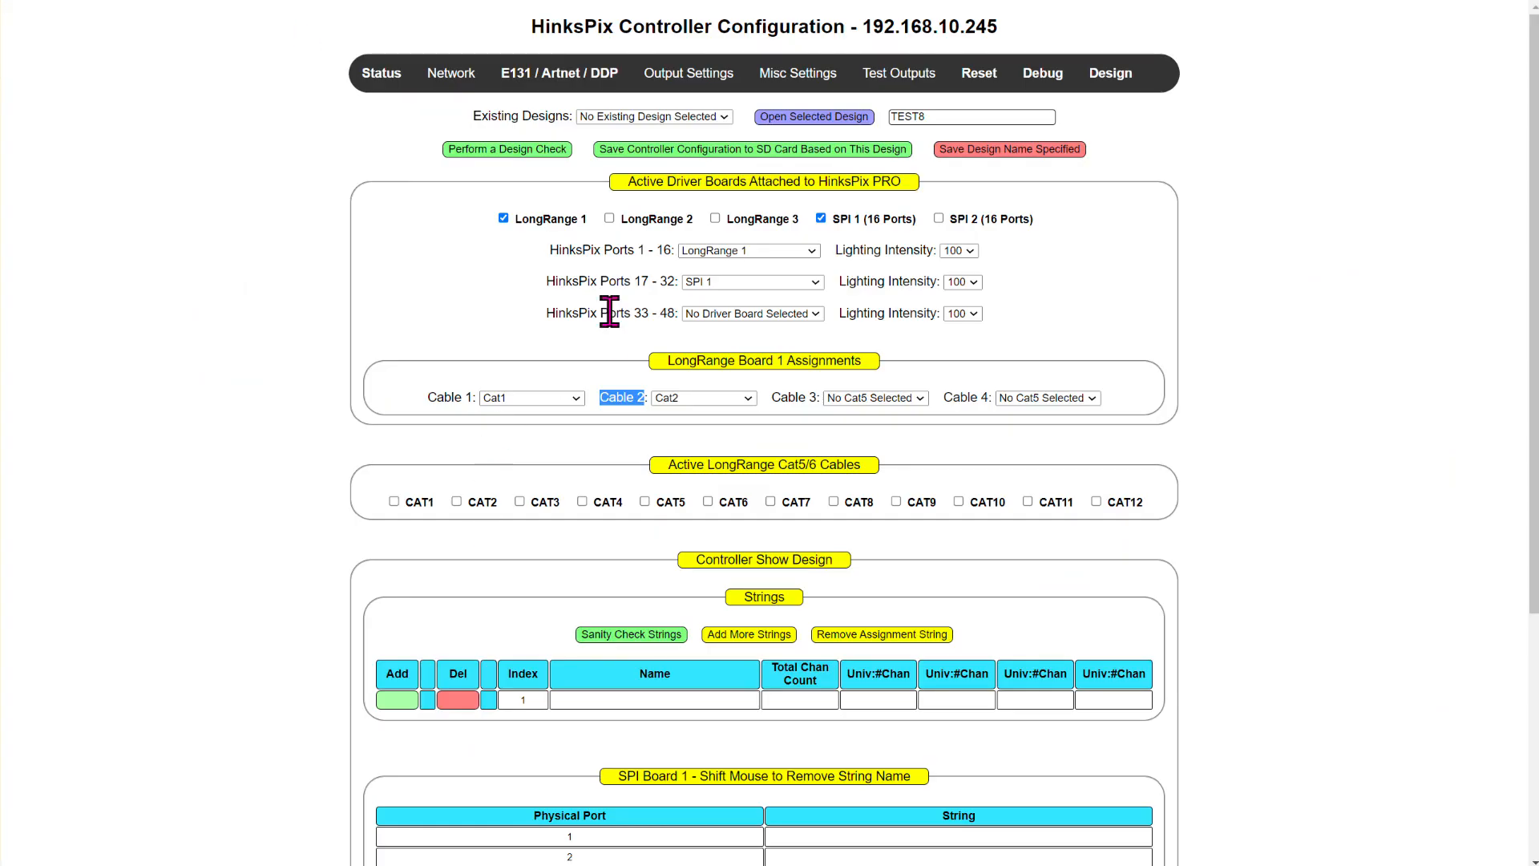
- Activate the LongRange 2 driver board to view its cable assignments, and deactivate it again
click(609, 218)
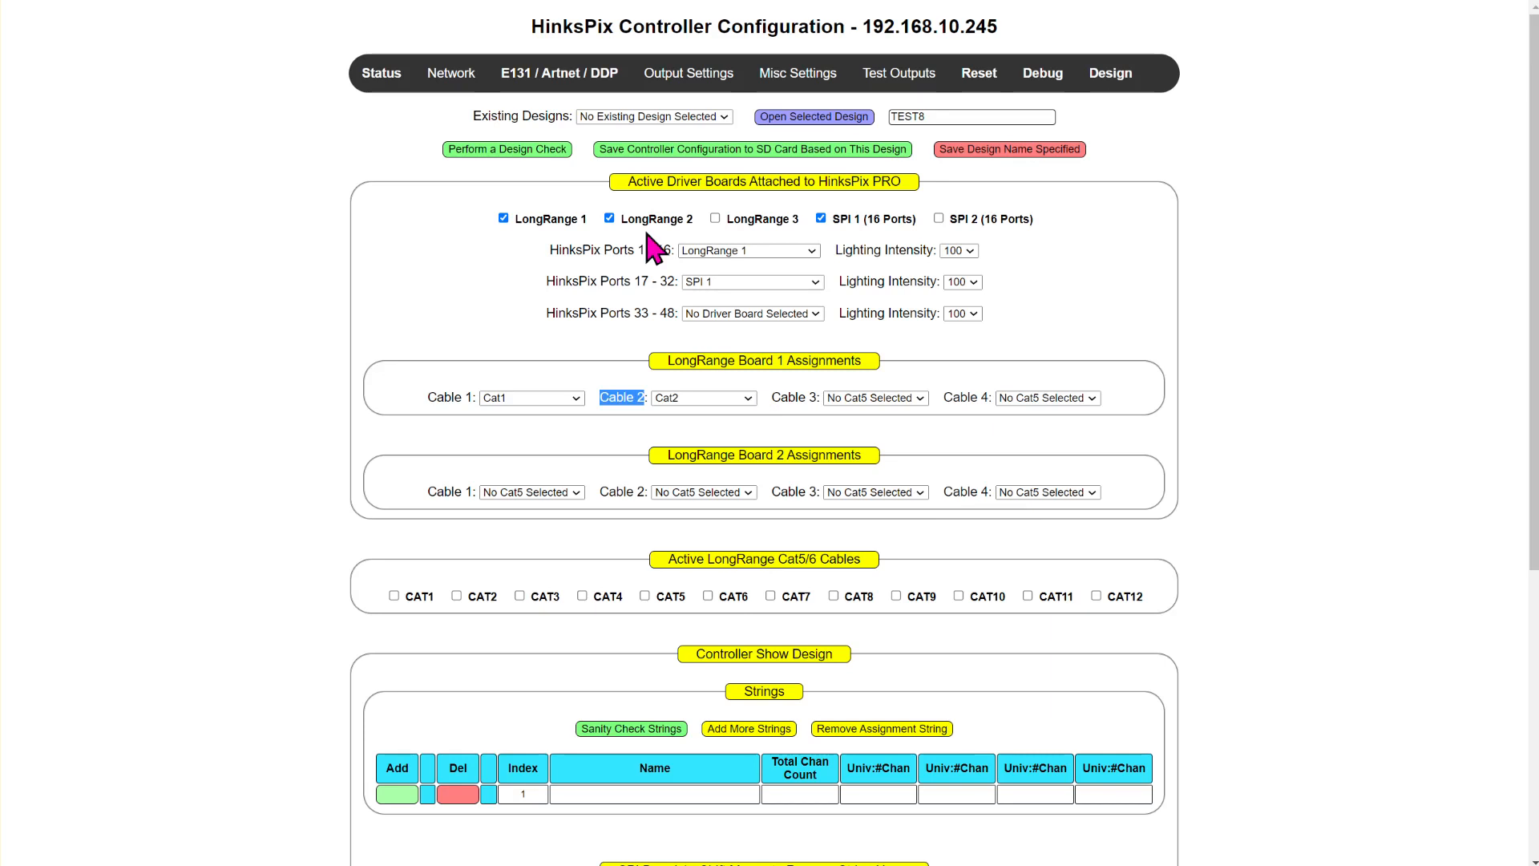
click(610, 220)
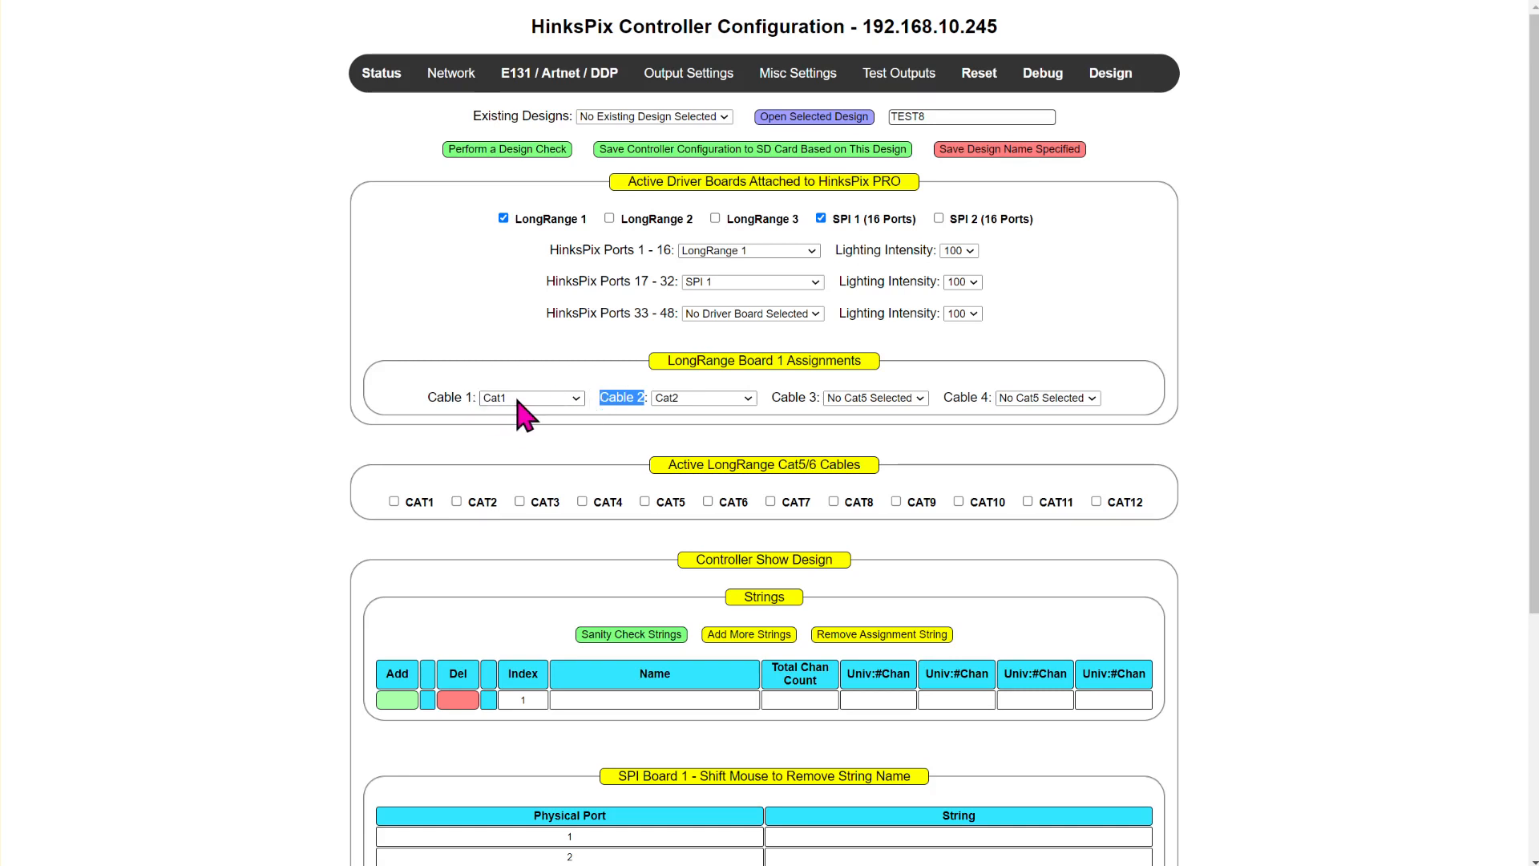
- Activate the CAT1 and CAT2 LongRange cables and review the receiver sections for Cat5 Cable 1 and Cable 2
click(394, 501)
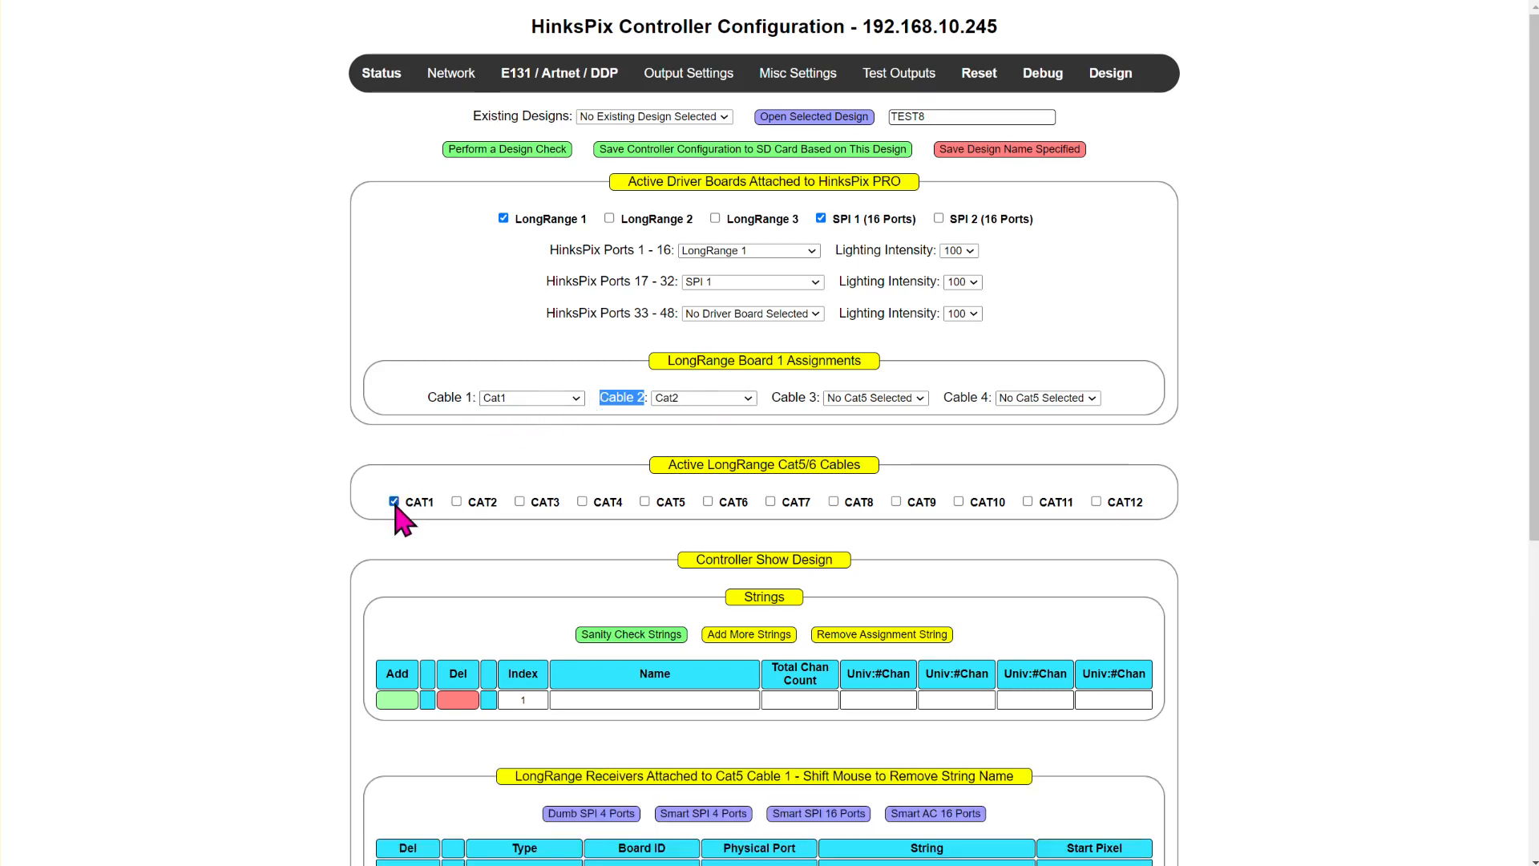
click(456, 501)
scroll(1250, 389, down, 5)
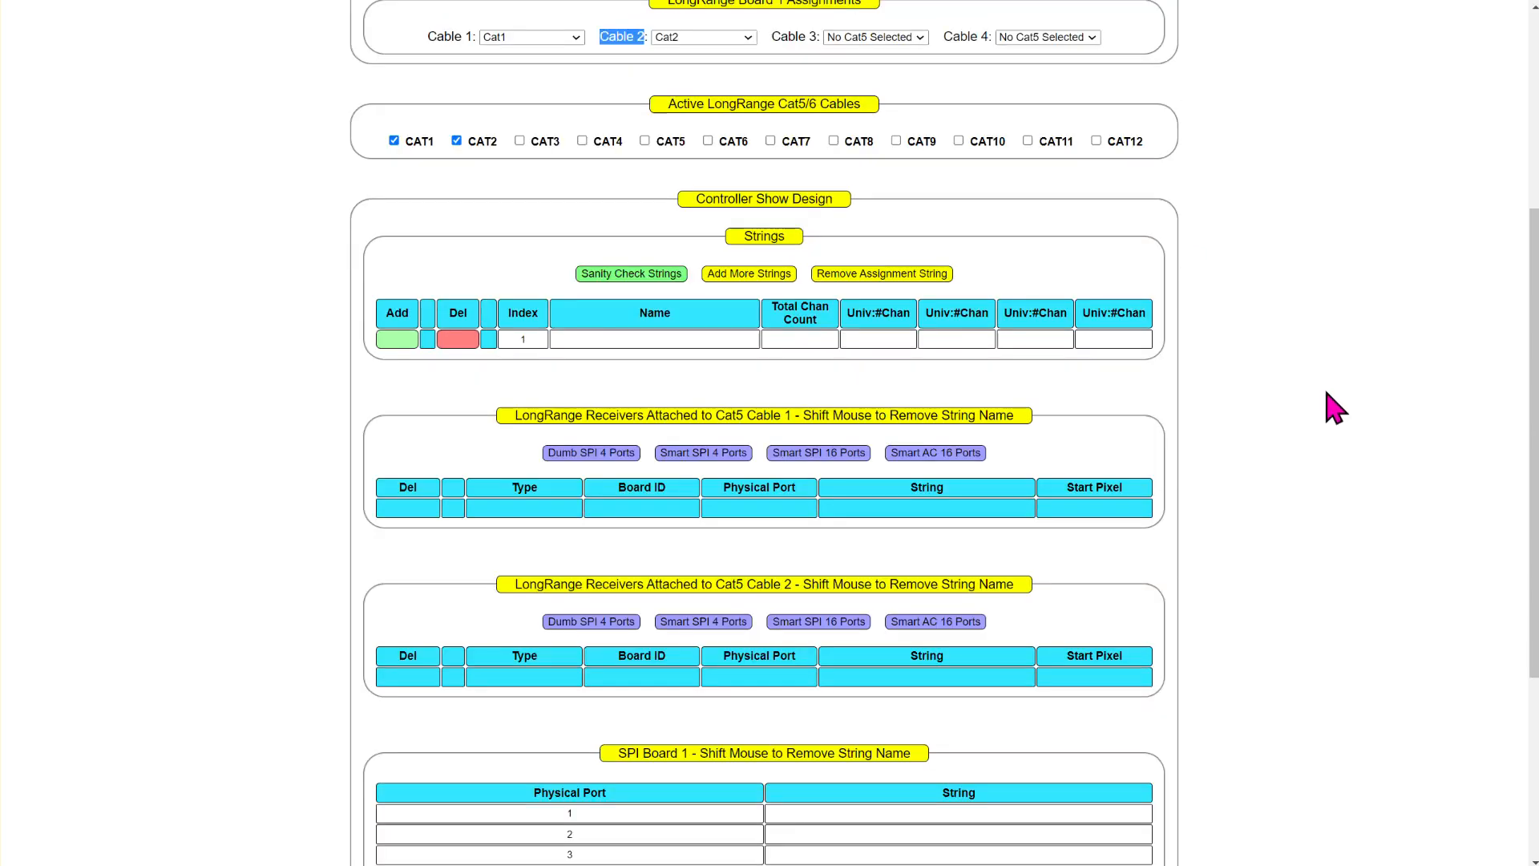
scroll(1299, 429, down, 3)
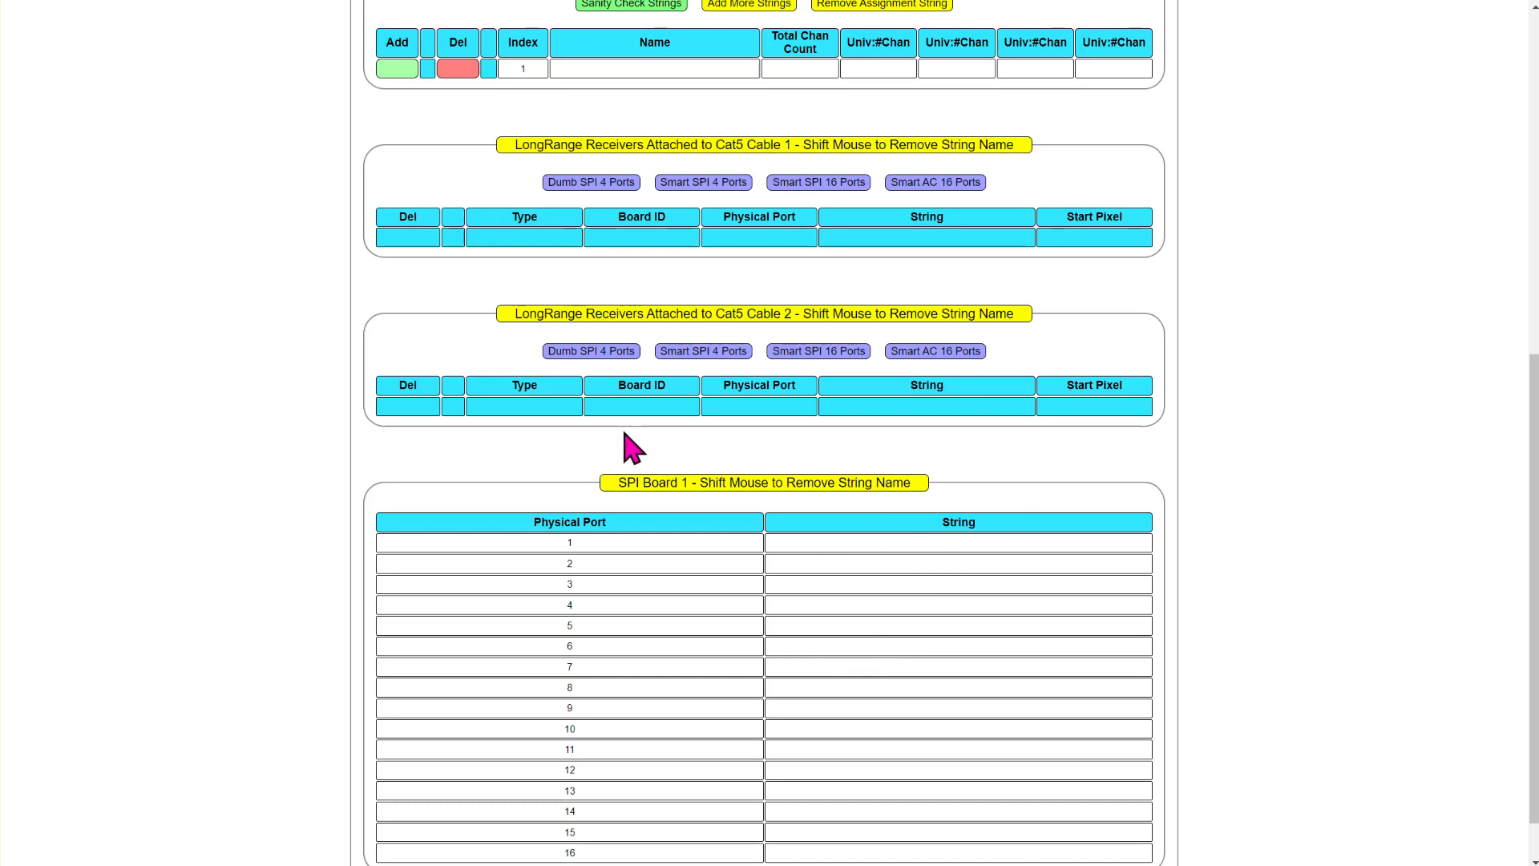
drag(516, 145, 872, 145)
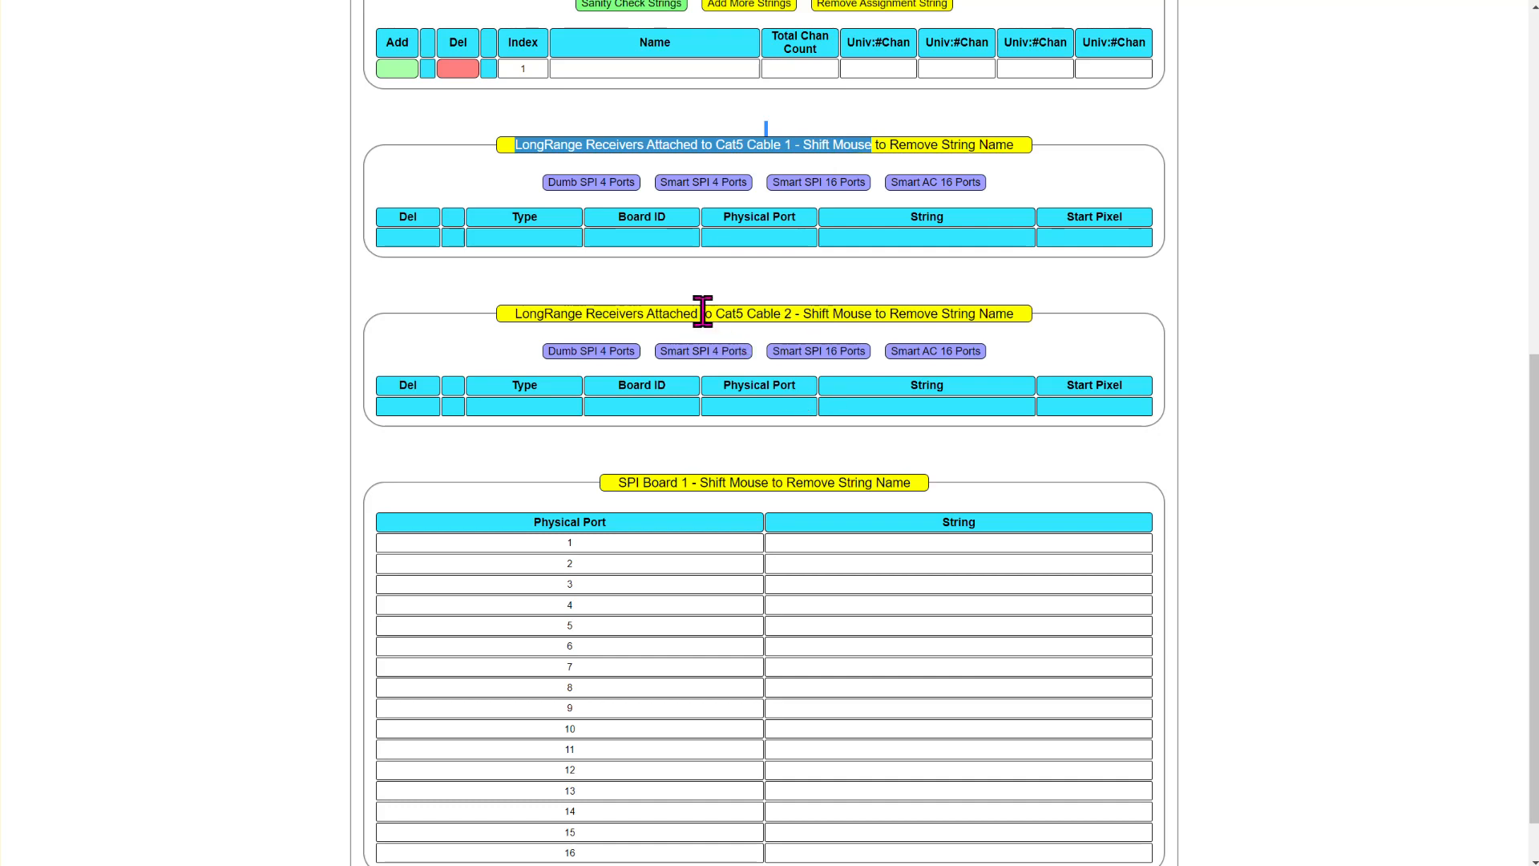
drag(516, 313, 827, 321)
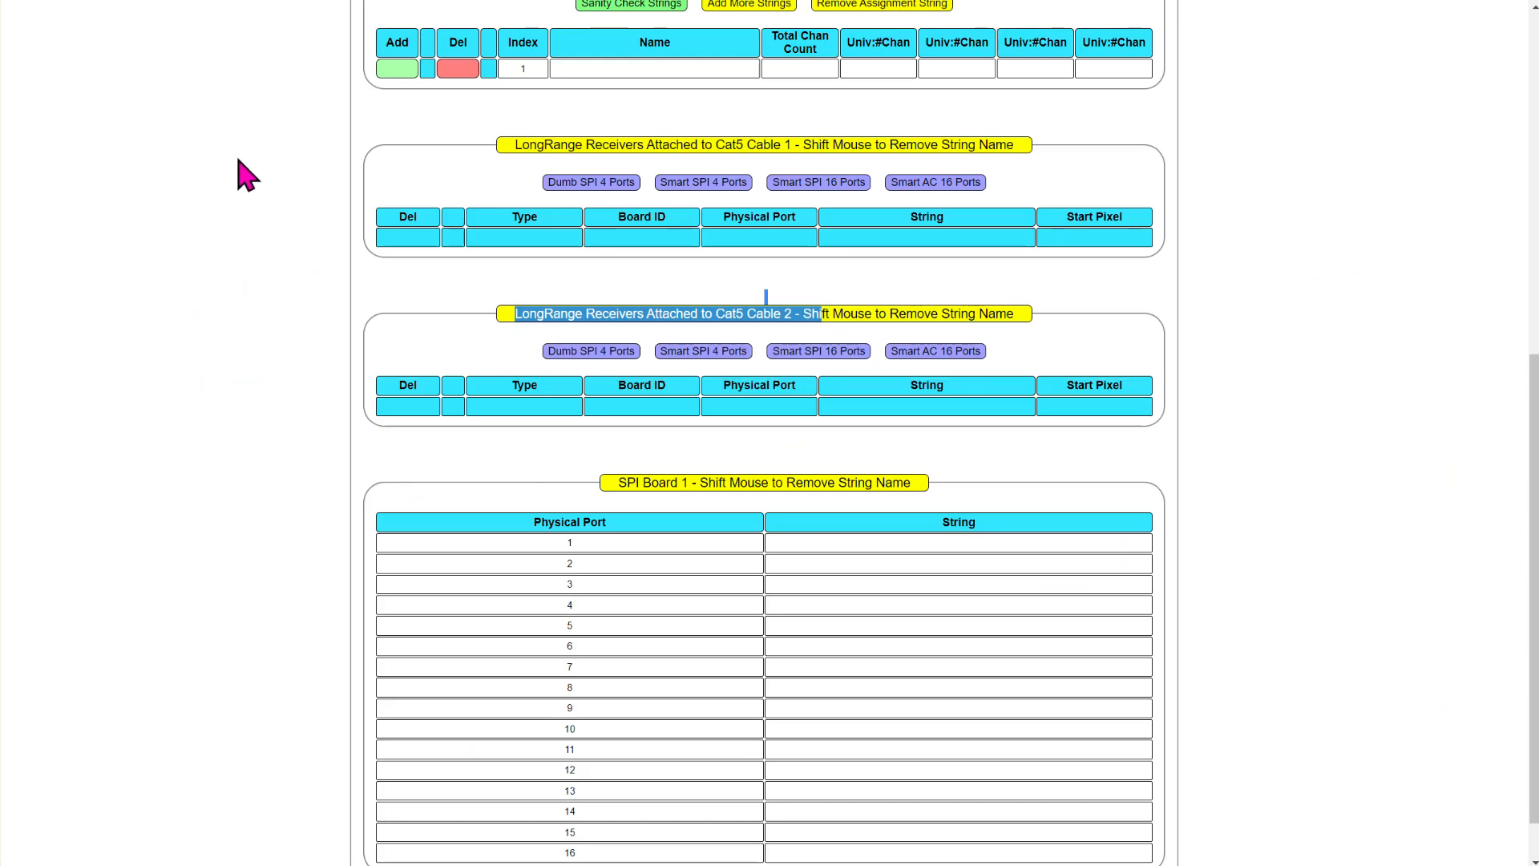
- Add a Smart SPI 16 Ports receiver to Cat5 Cable 1 and review the Cable 2 and SPI Board 1 sections
scroll(247, 309, up, 3)
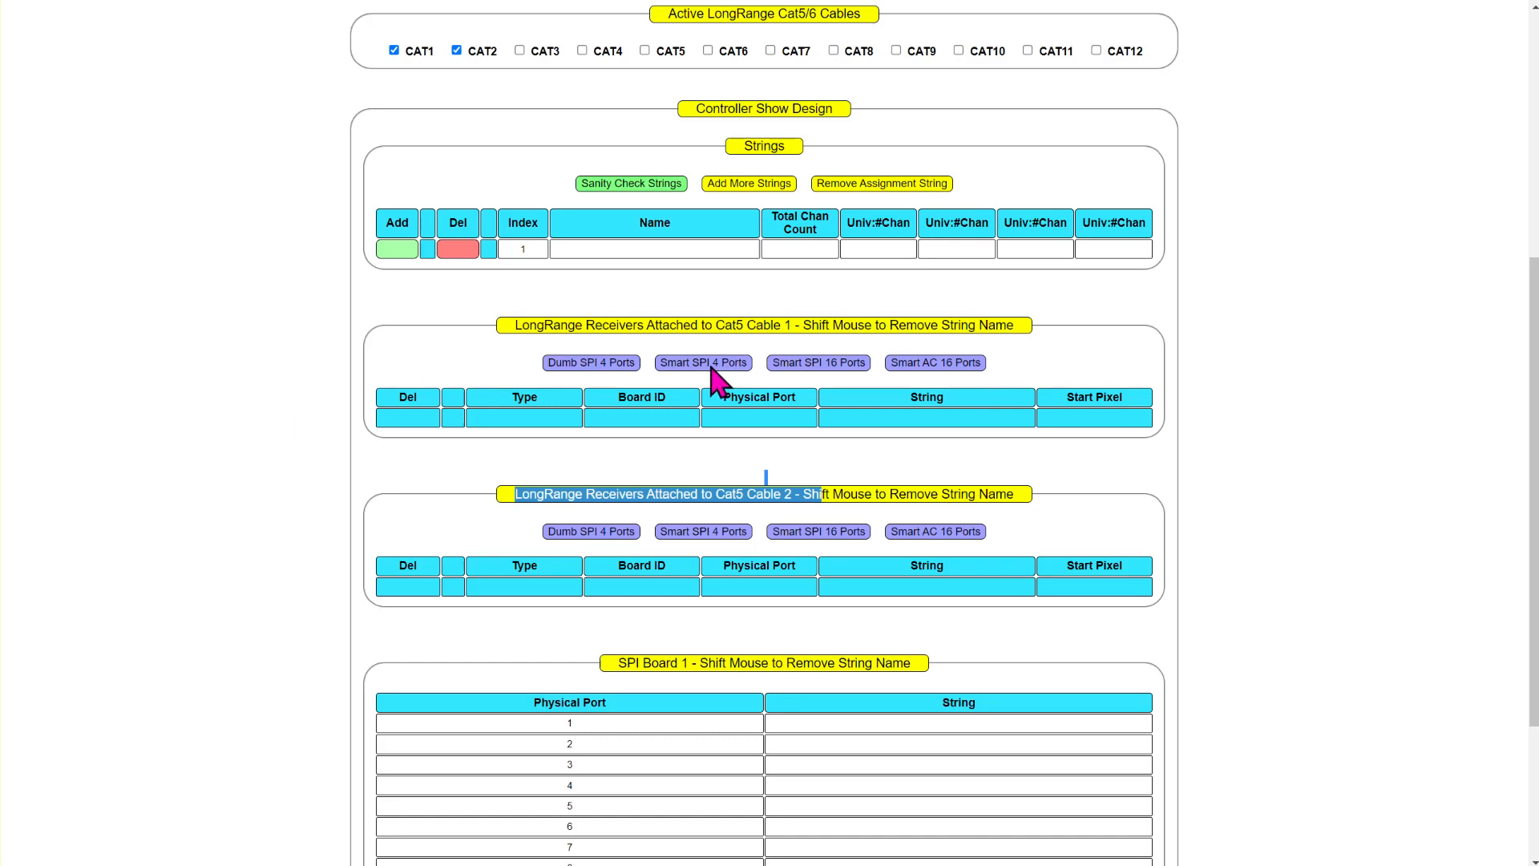
click(851, 366)
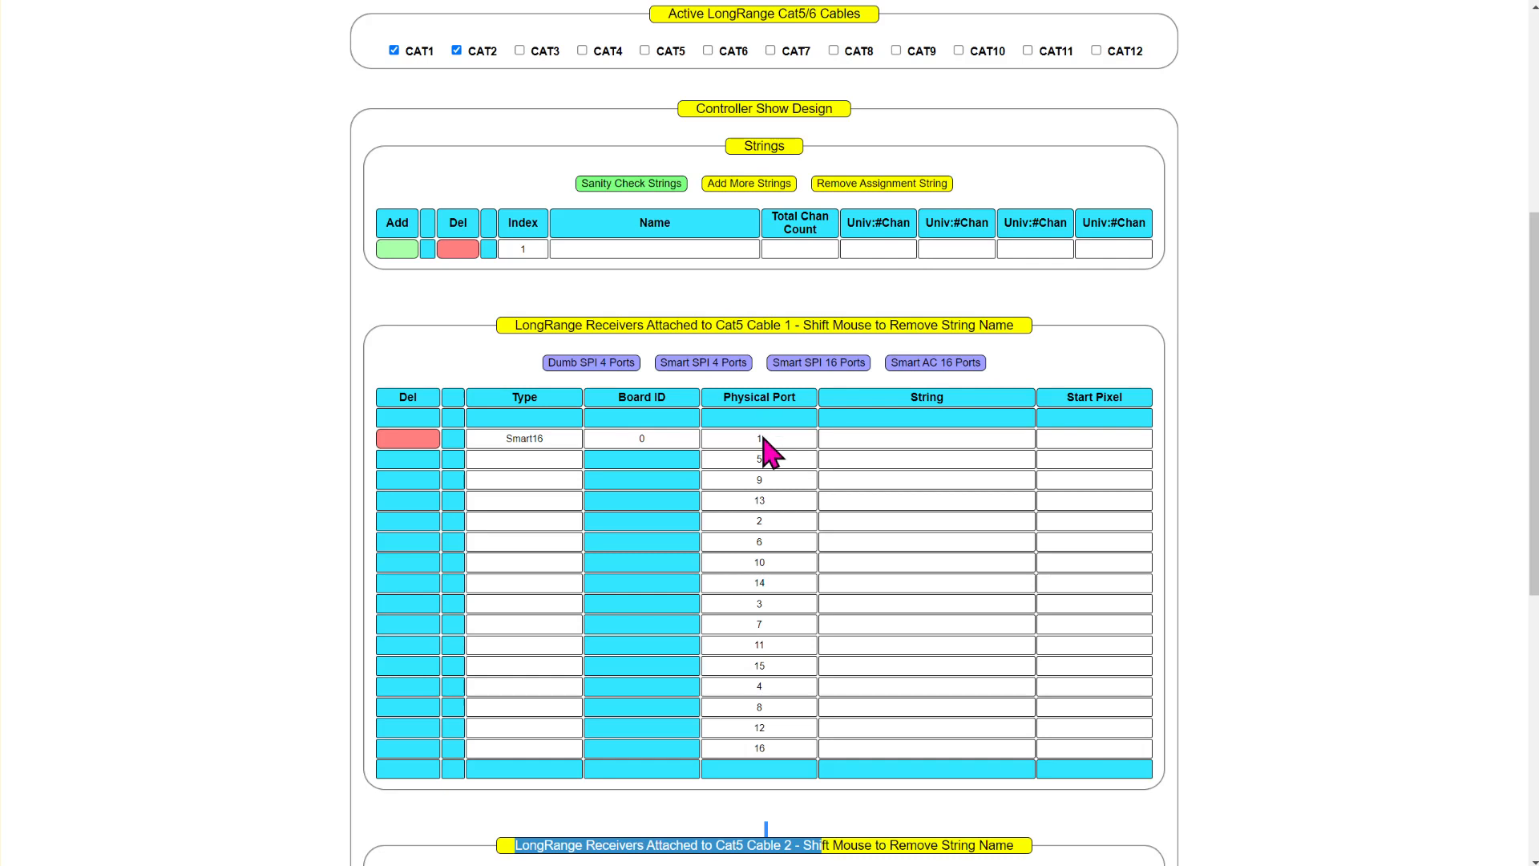
scroll(749, 474, down, 7)
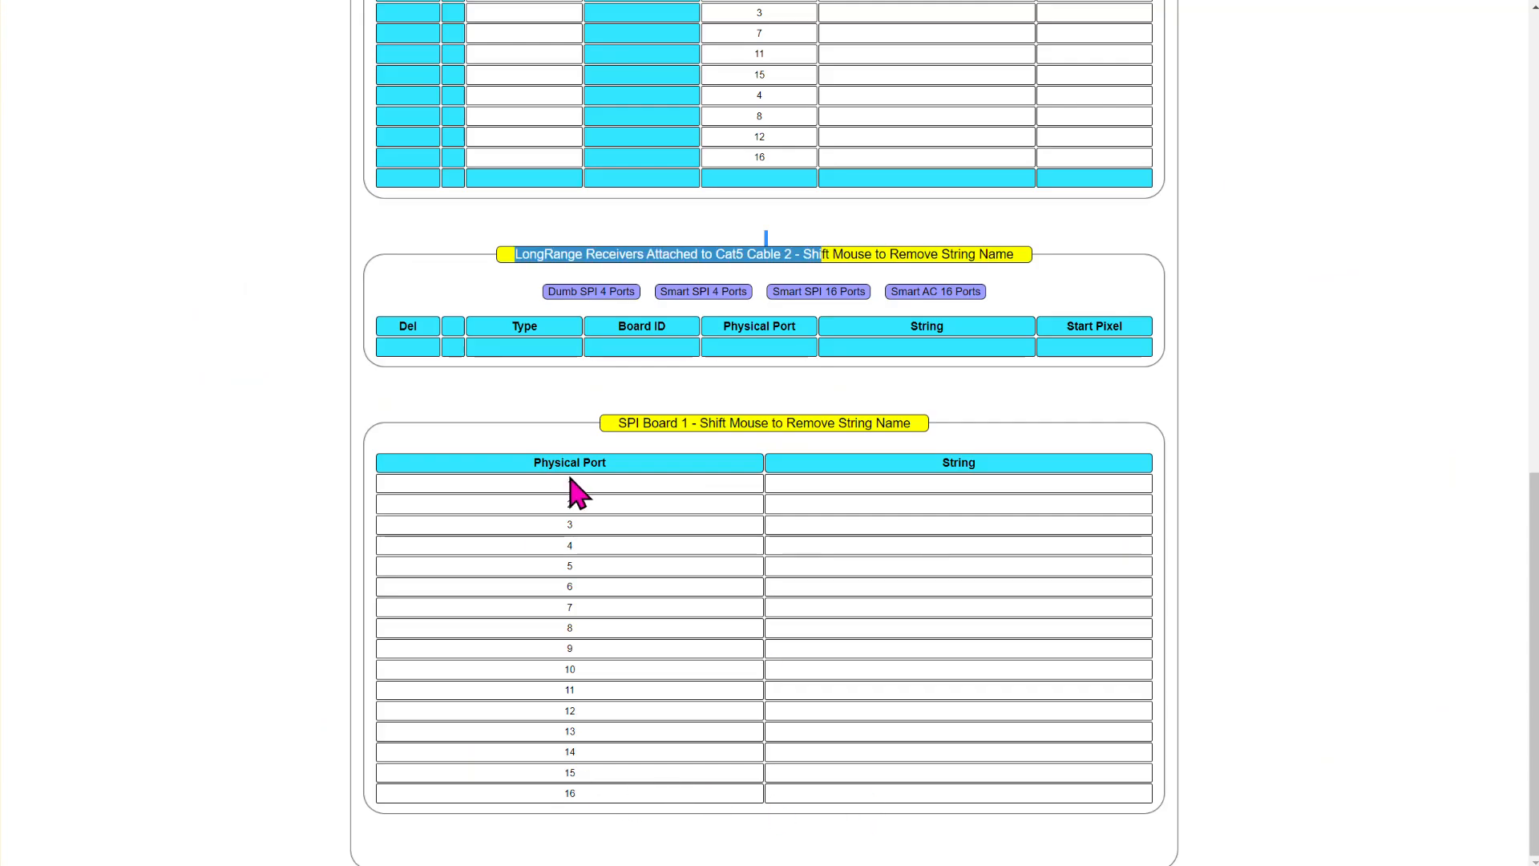
scroll(567, 762, up, 5)
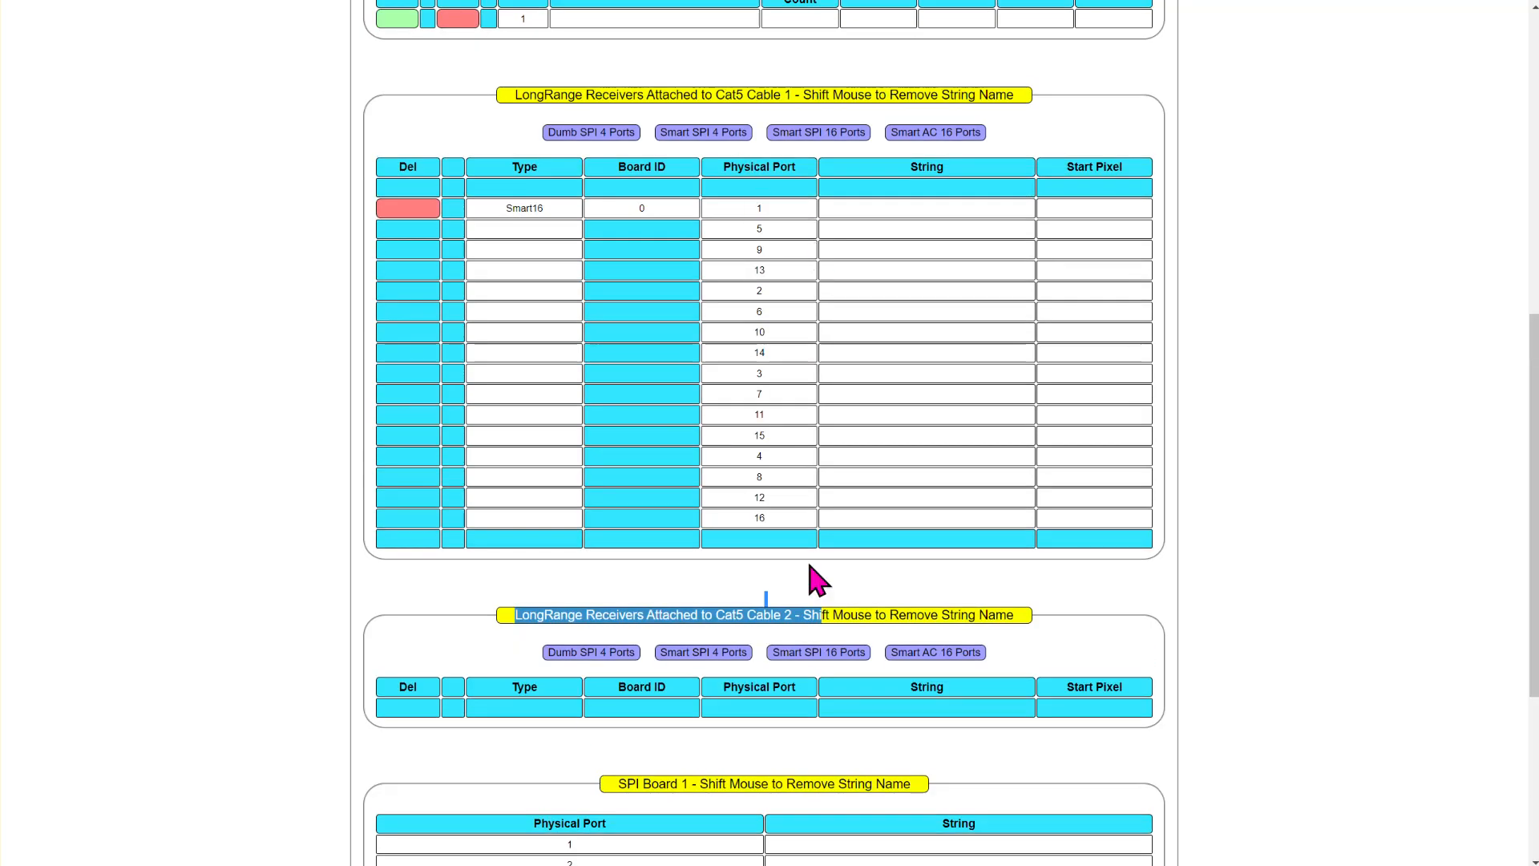
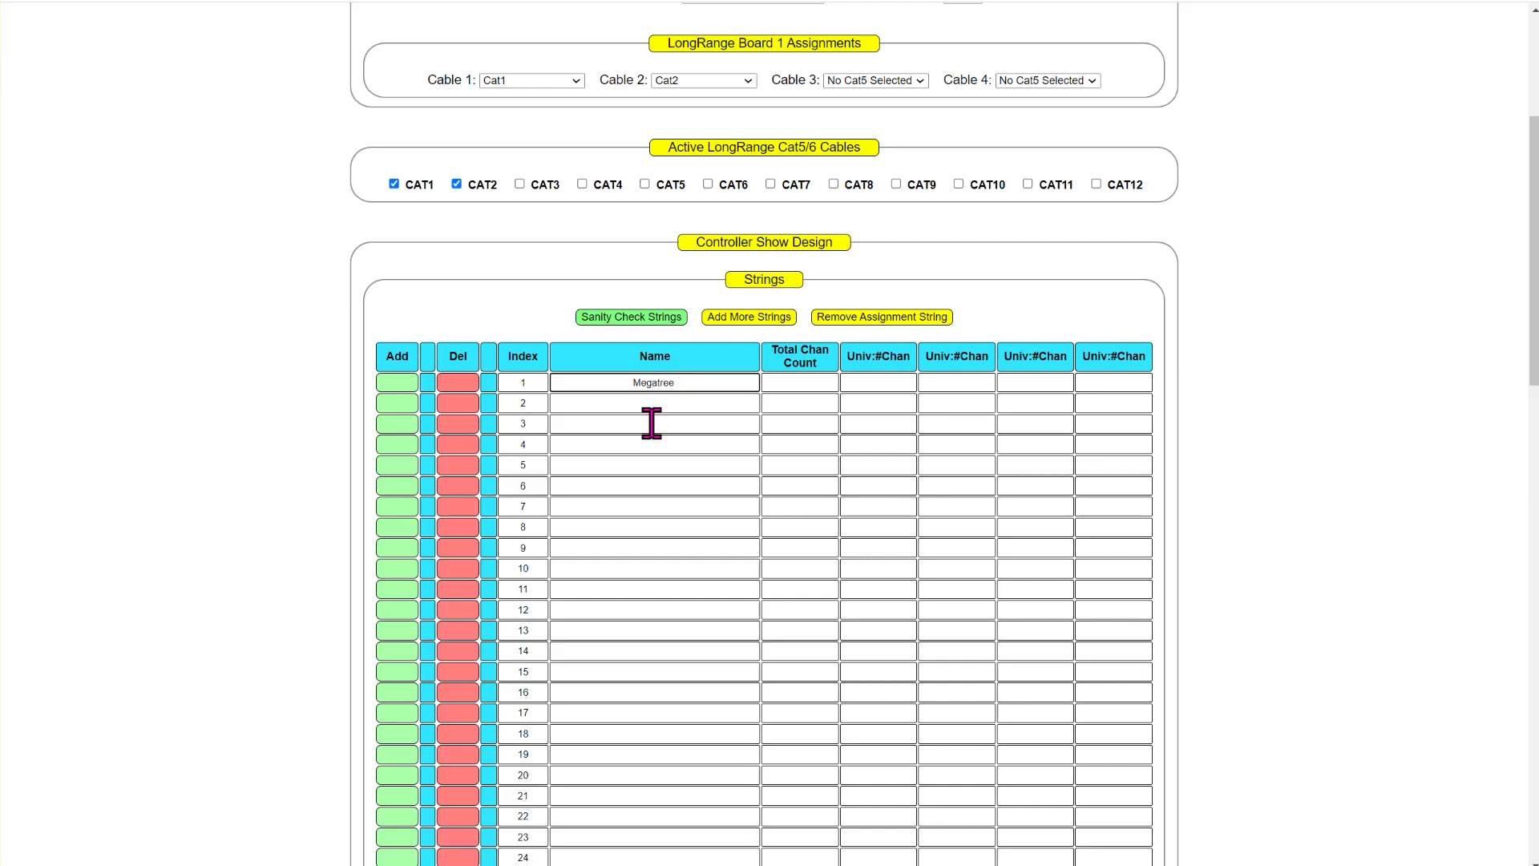
- Name string 1 Megatree Output 1 and calculate 512 divided by 3 in Calculator
key(Tab)
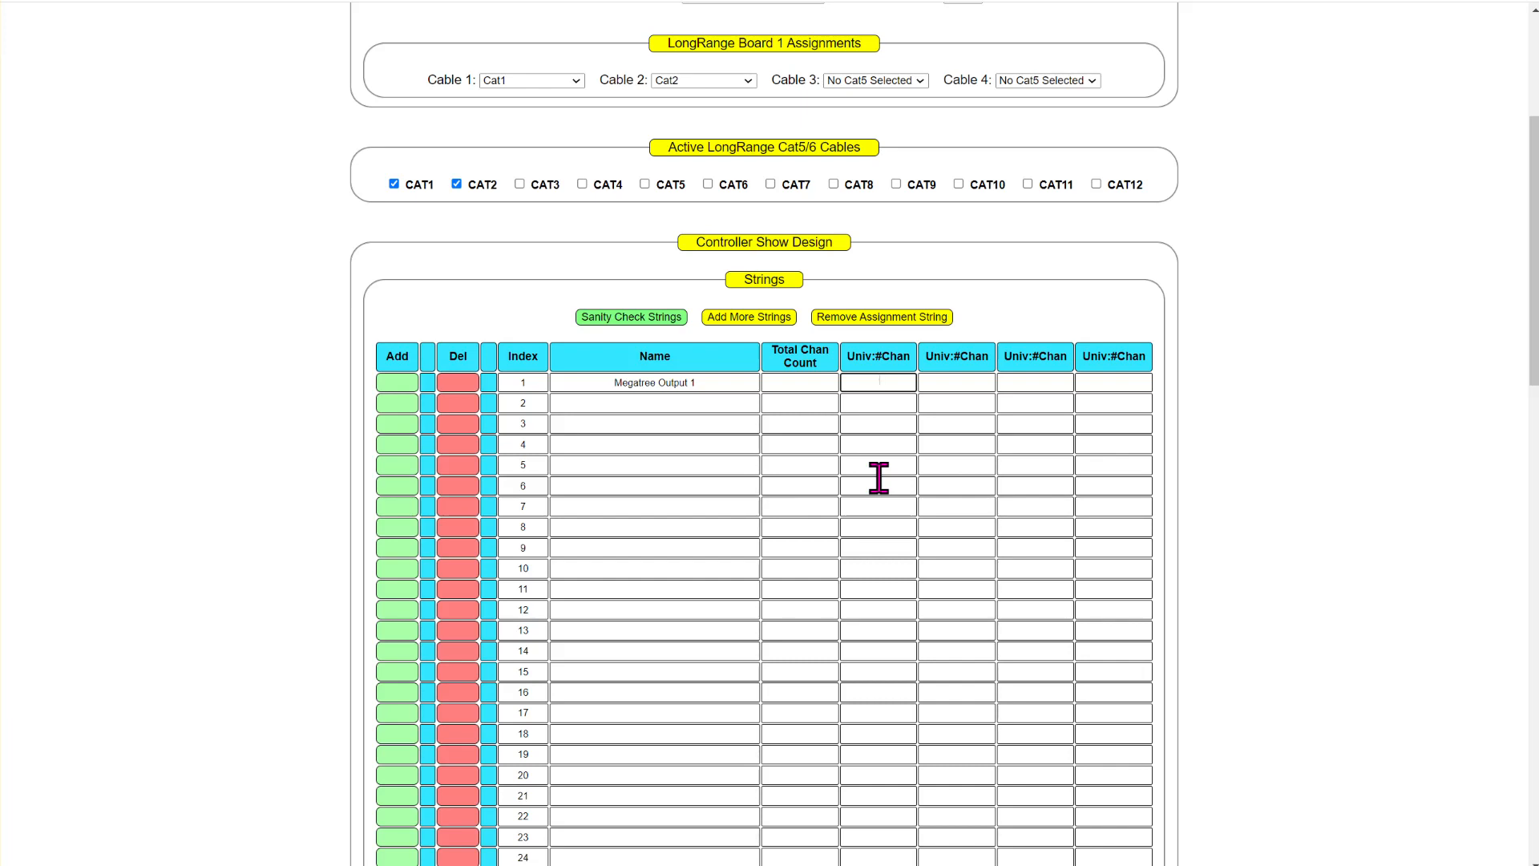
click(89, 864)
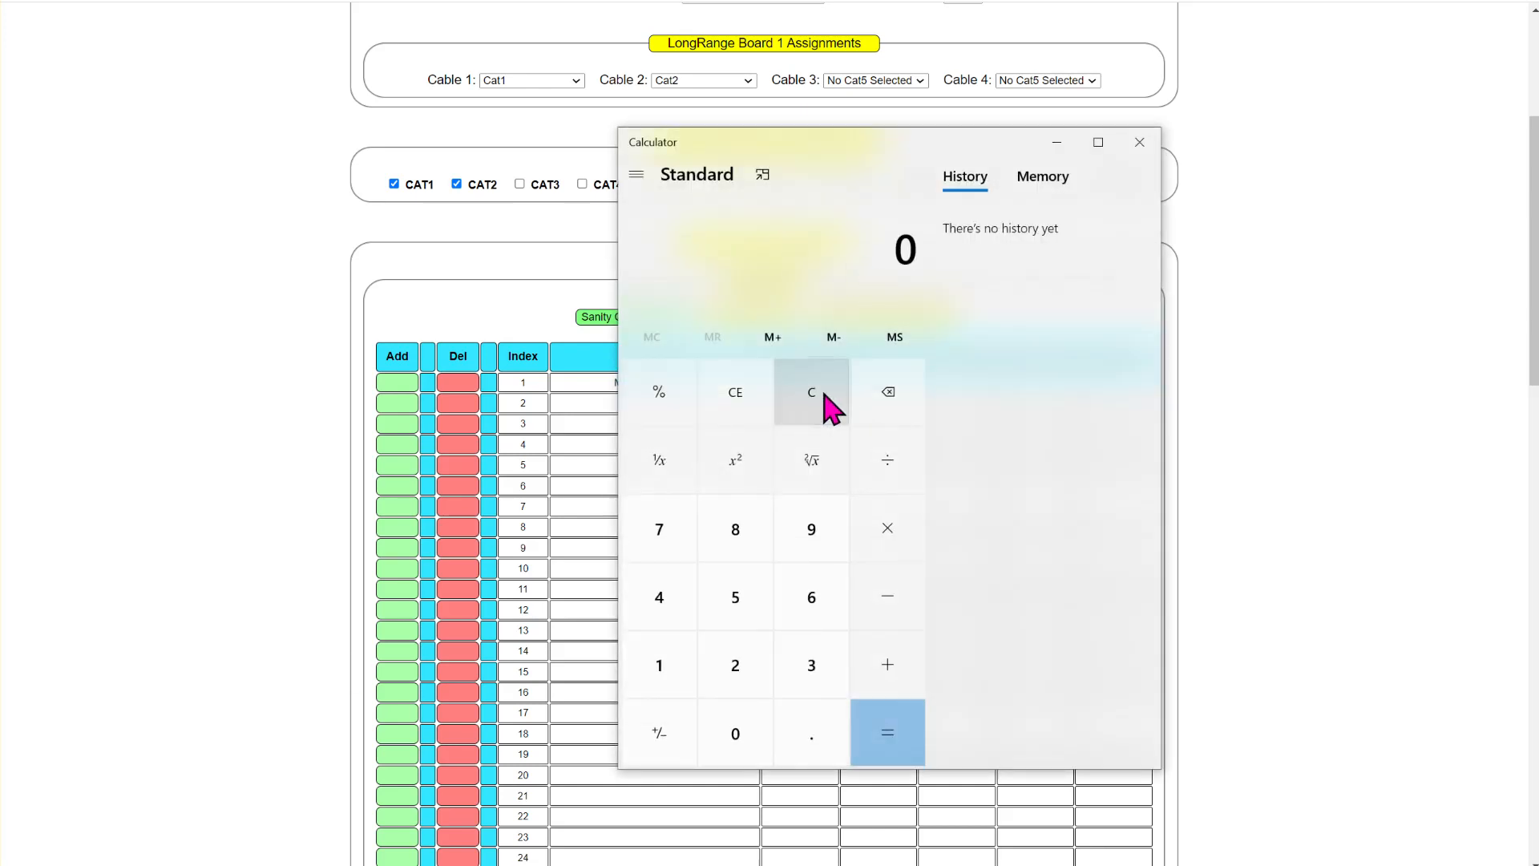
text(512/)
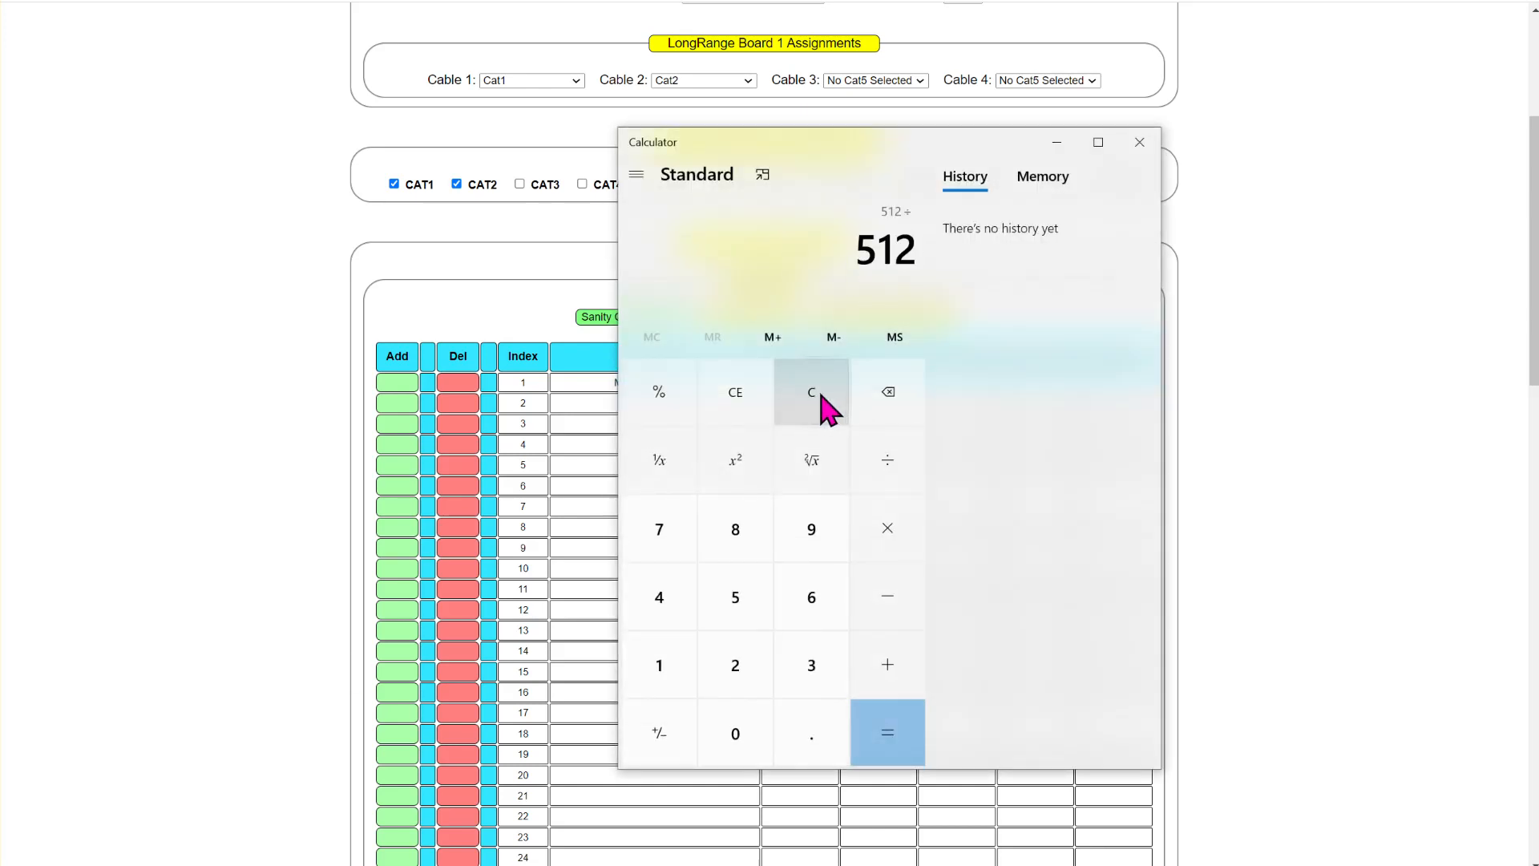
text(3)
click(891, 736)
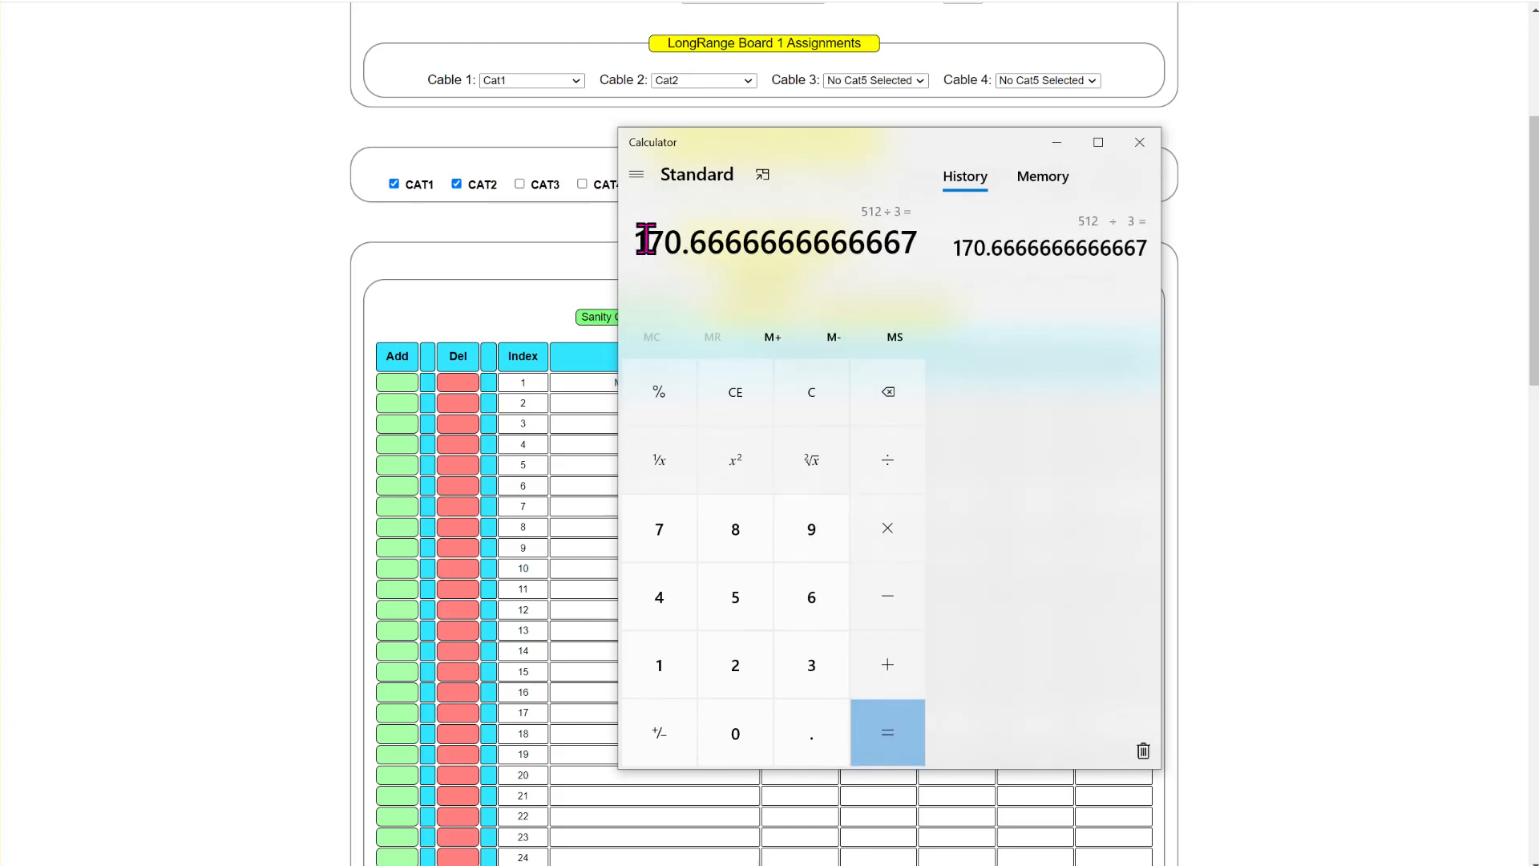
drag(646, 241, 748, 243)
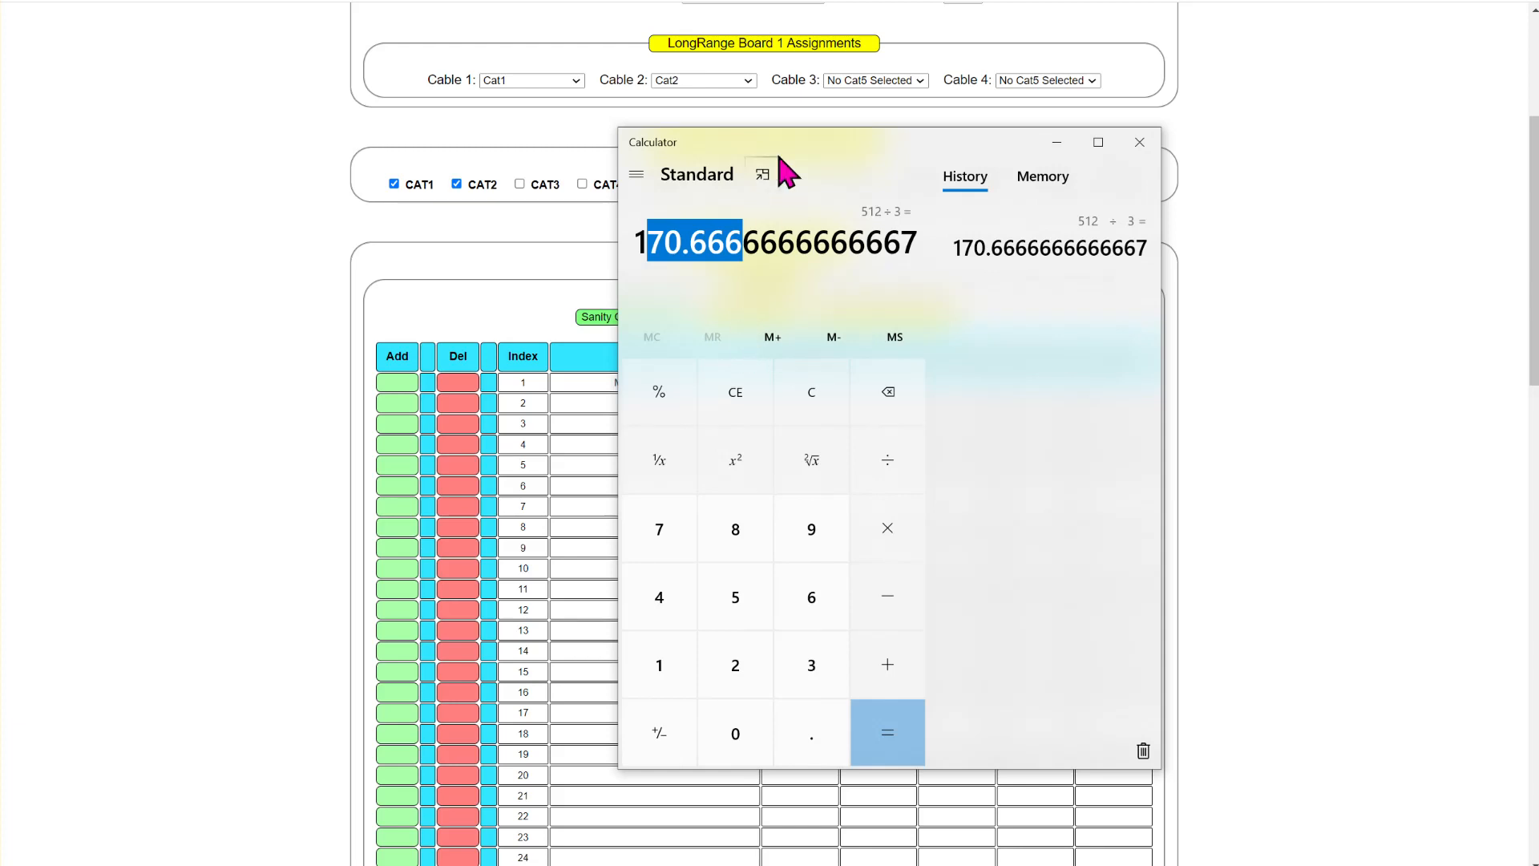
- Clear Calculator, multiply 170 by 4, and move its window off the strings table
drag(786, 142, 811, 157)
click(834, 399)
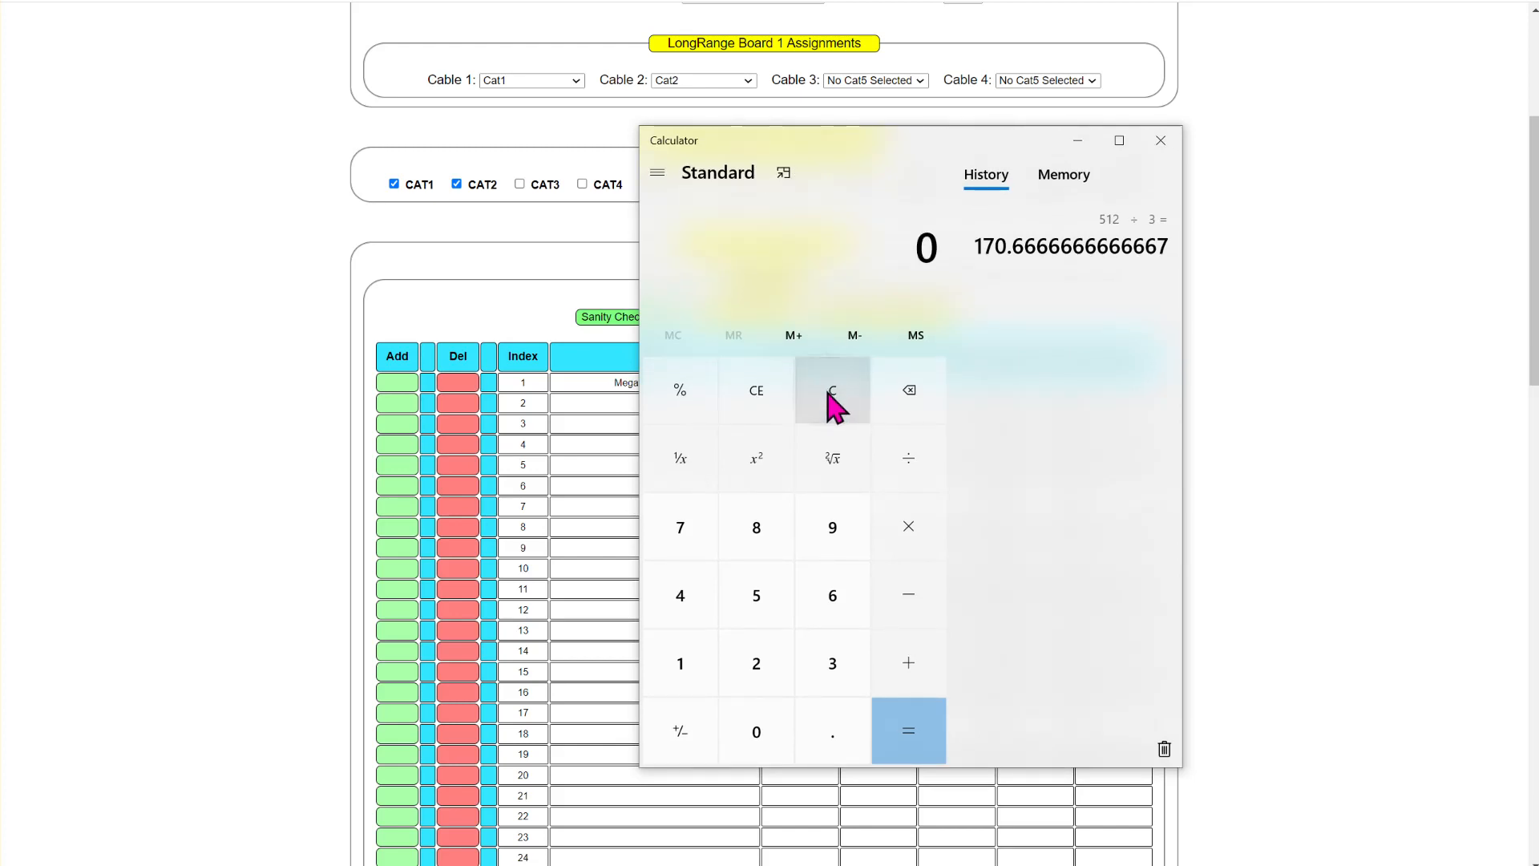
text(170 × )
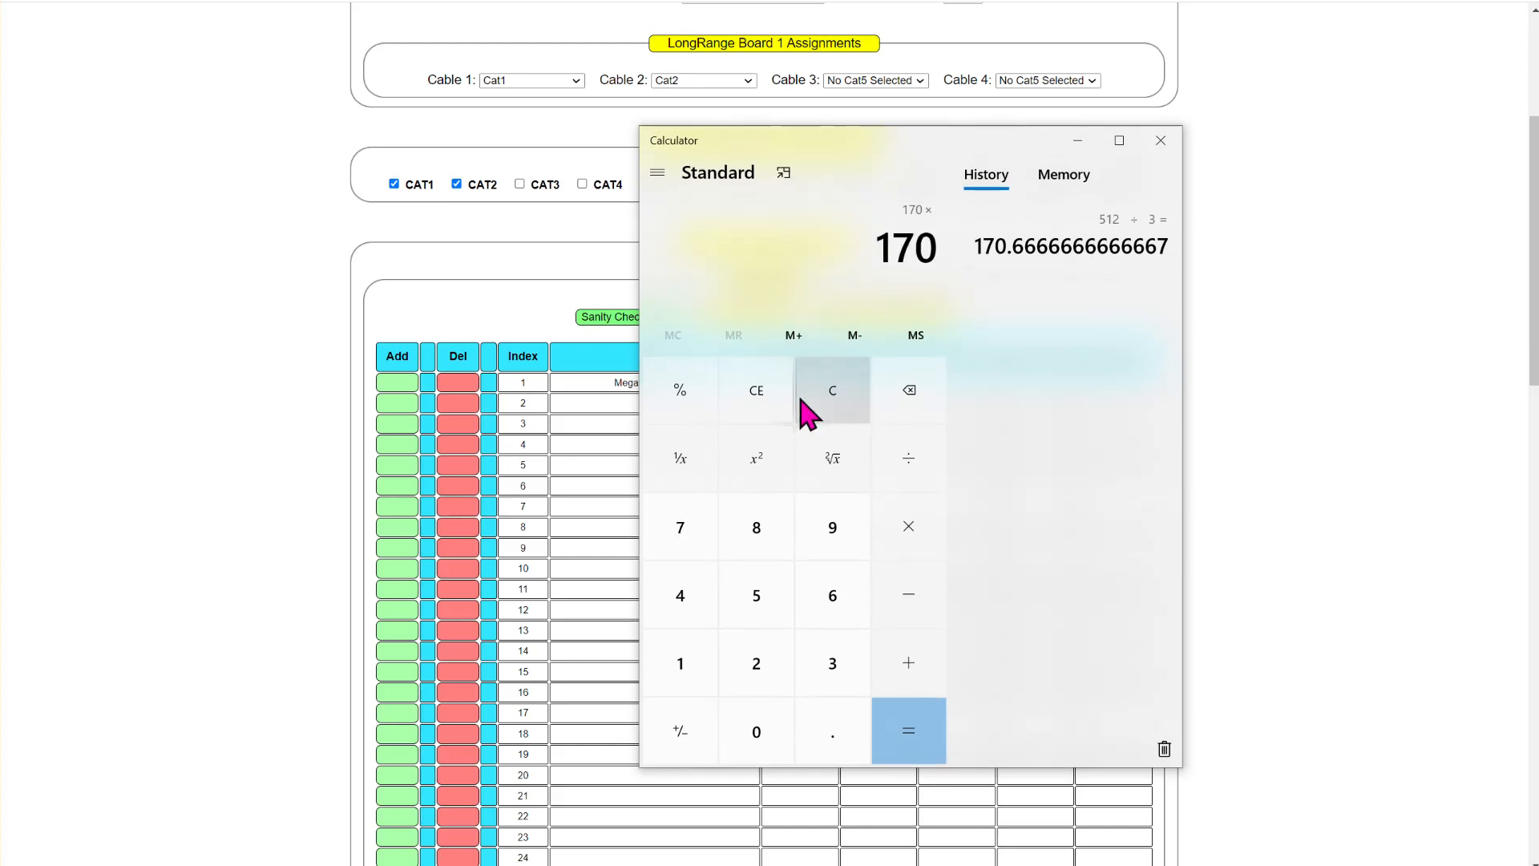
text(4)
key(Return)
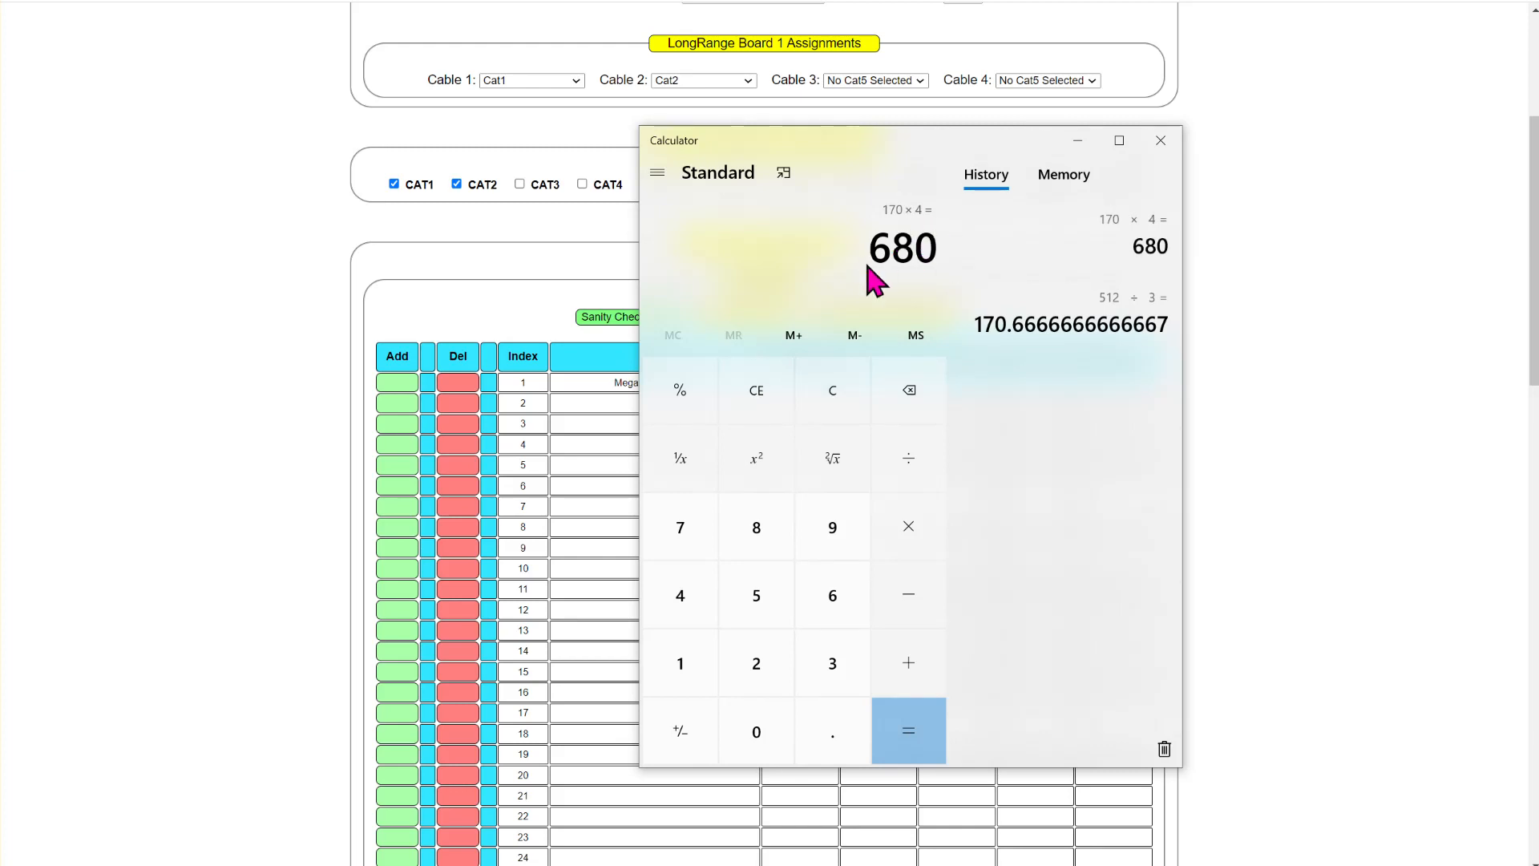
drag(960, 143, 906, 0)
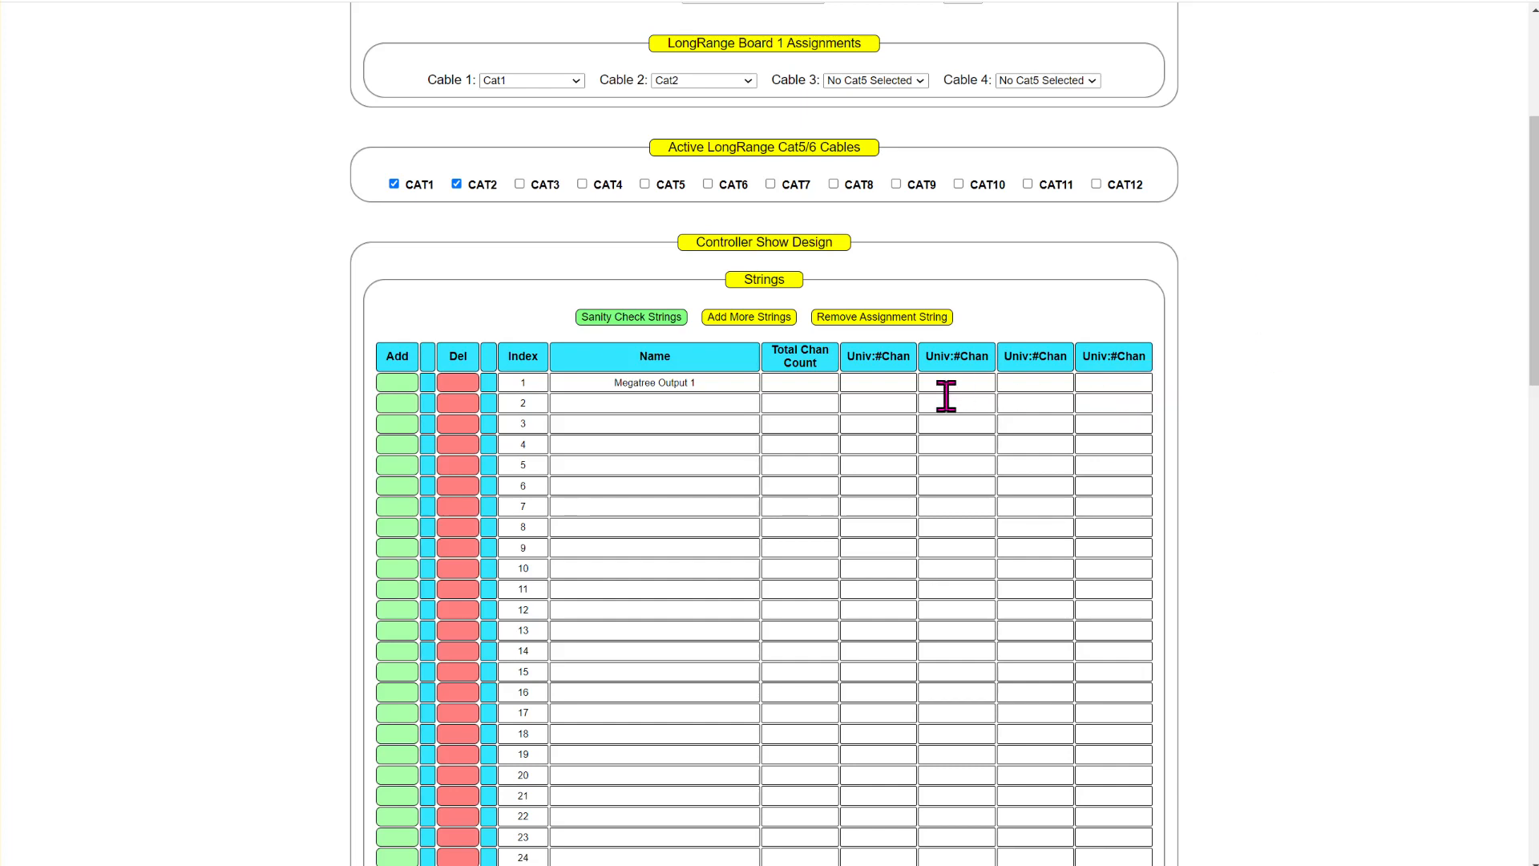
- Set the first universe and channel count of Megatree Output 1 to 1:300
click(878, 386)
text(:300)
- Name string 16 Megatree Output 16 and set its first universe and channel count to 16:300
click(645, 713)
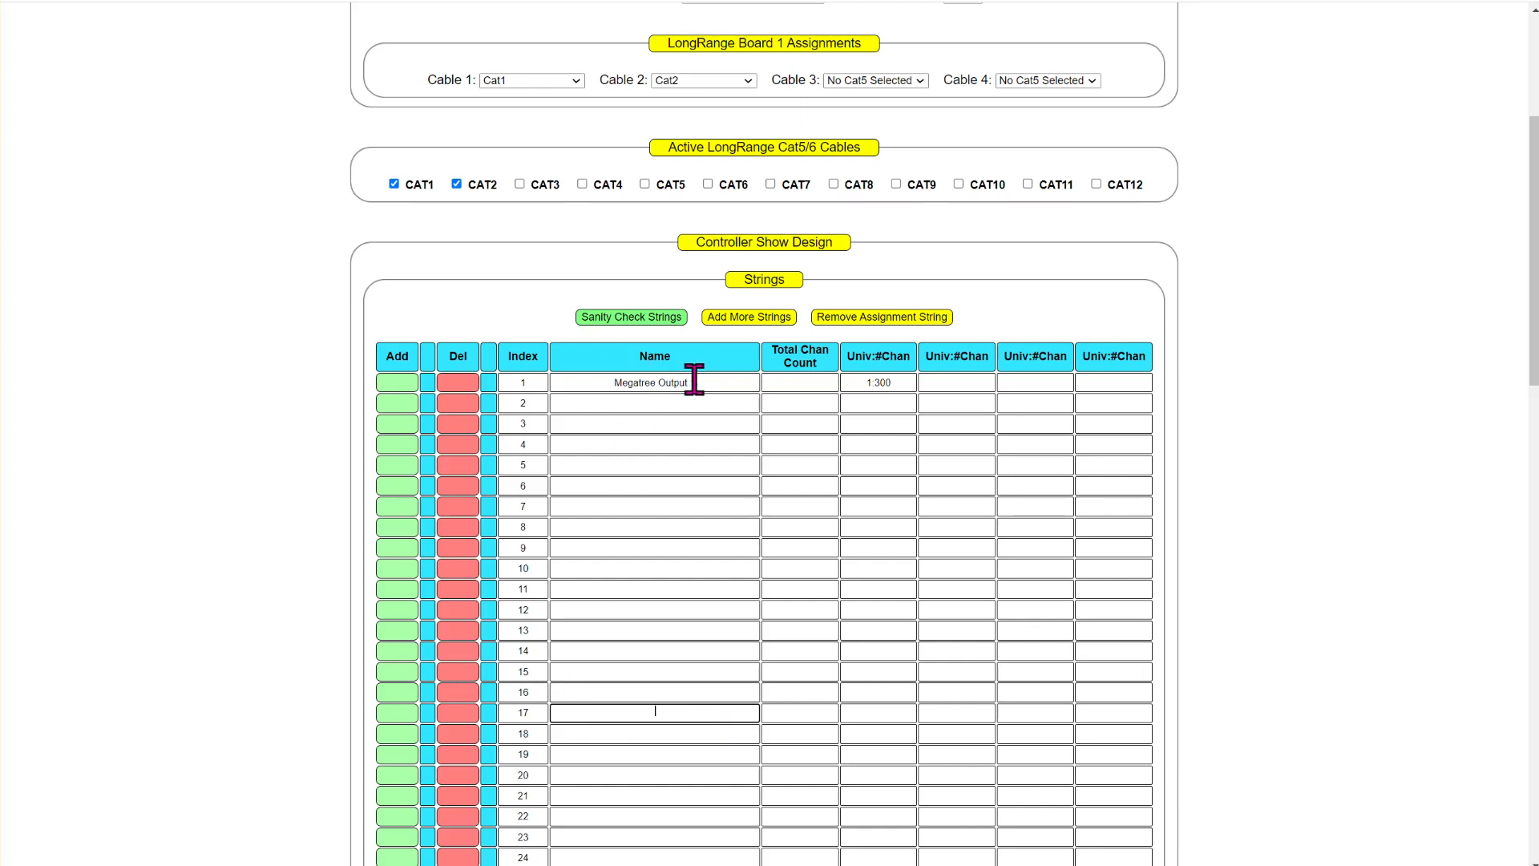
click(647, 692)
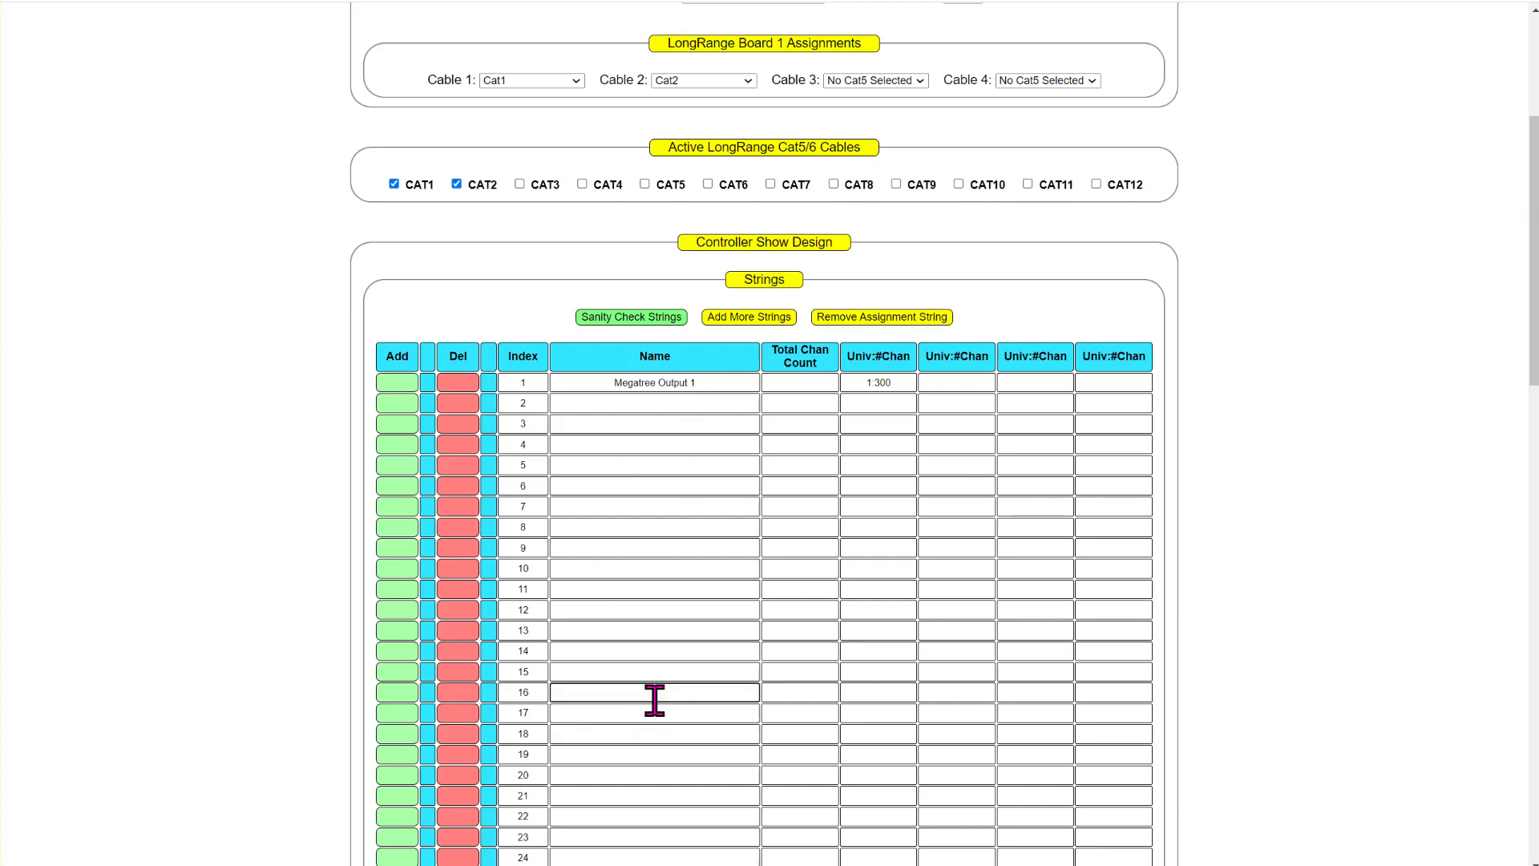
text(Megatree Ouptu)
key(BackSpace)
key(BackSpace)
text(tput 16)
key(Tab)
key(Tab)
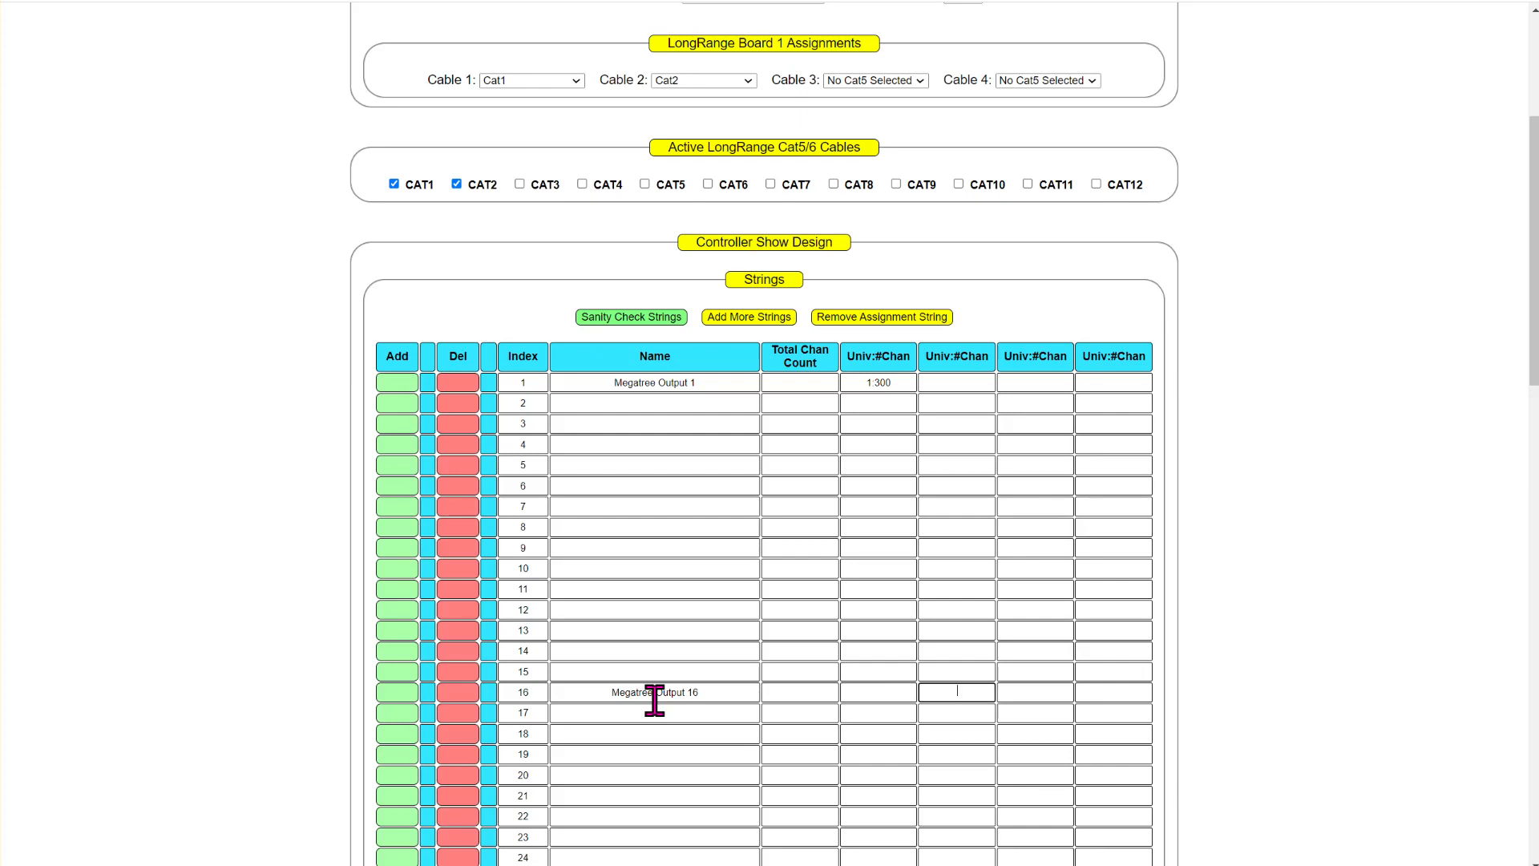
key(shift+Tab)
text(16:300)
key(Tab)
- Name string 17 Arch 1 and set its first universe and channel count to 17:300
click(654, 710)
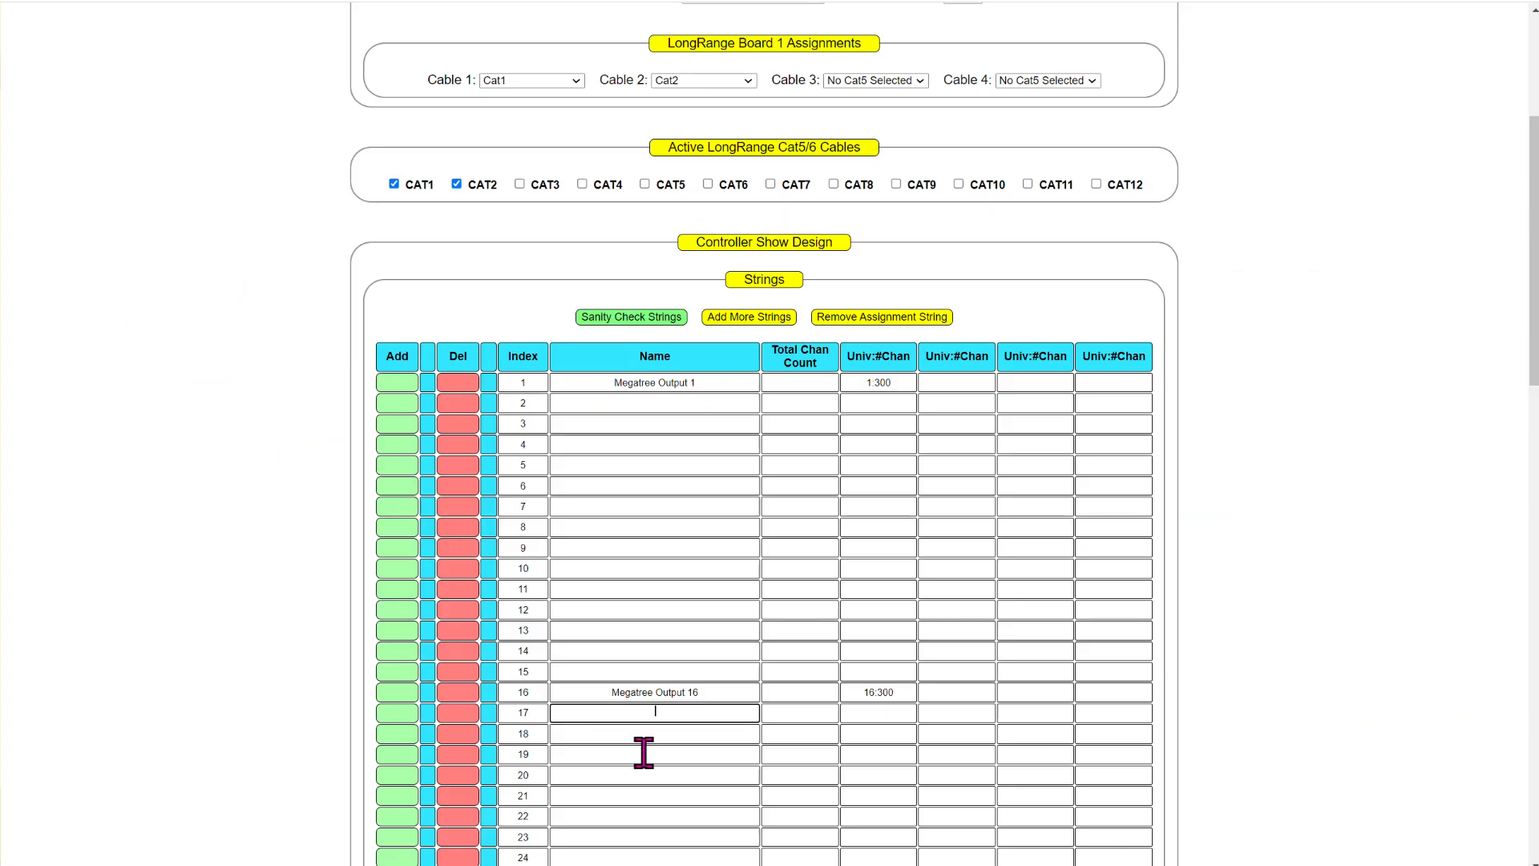
text(Arch 1)
key(Tab)
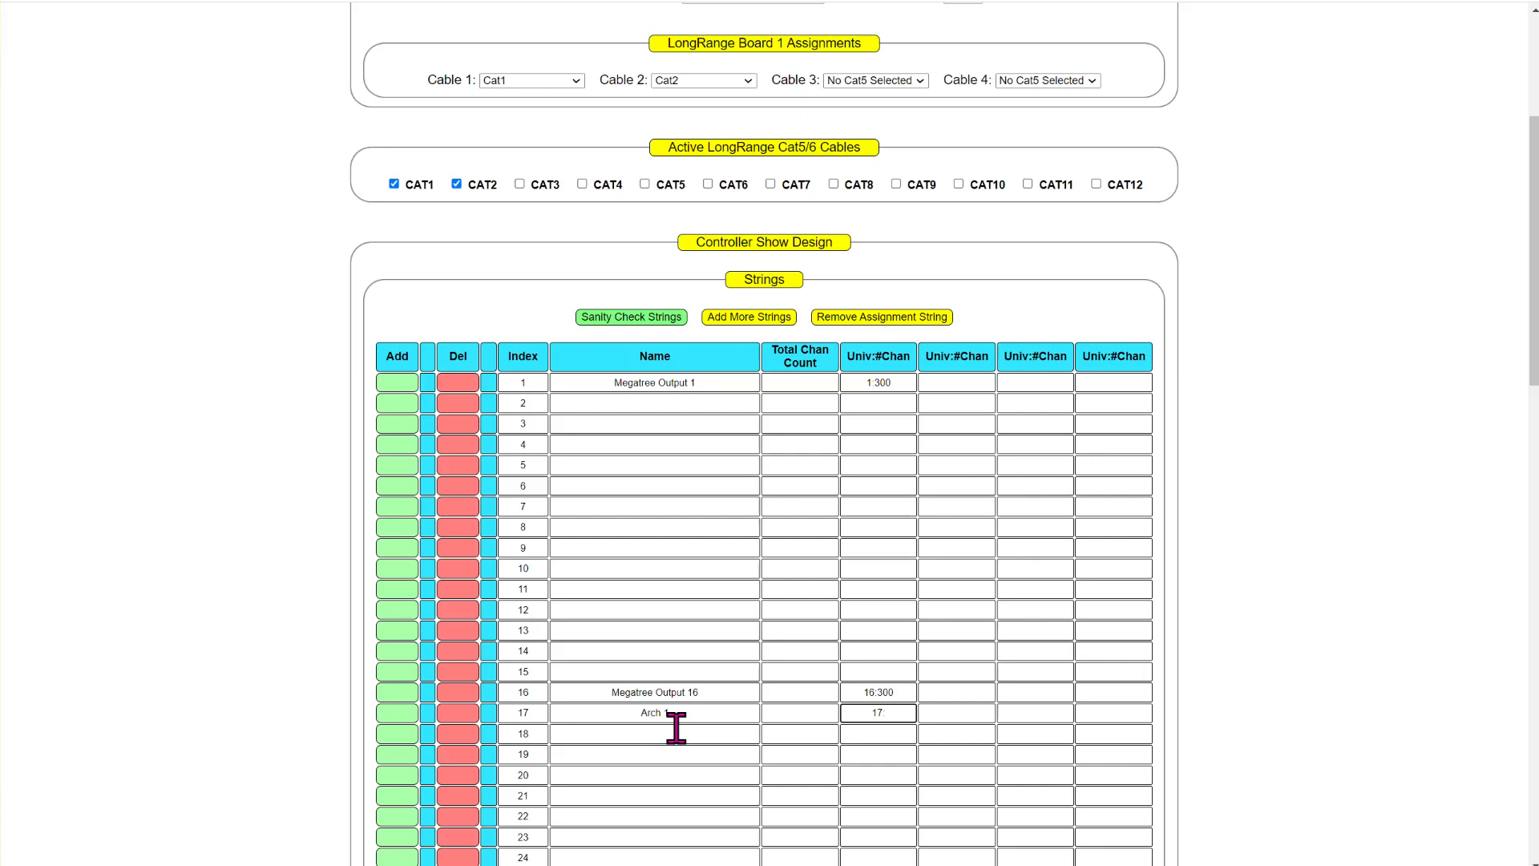
text(17:300)
- Name string 21 Candy Cane 1, leaving rows 18 to 20 empty, and enter universe 21 for it
scroll(676, 726, down, 2)
click(674, 551)
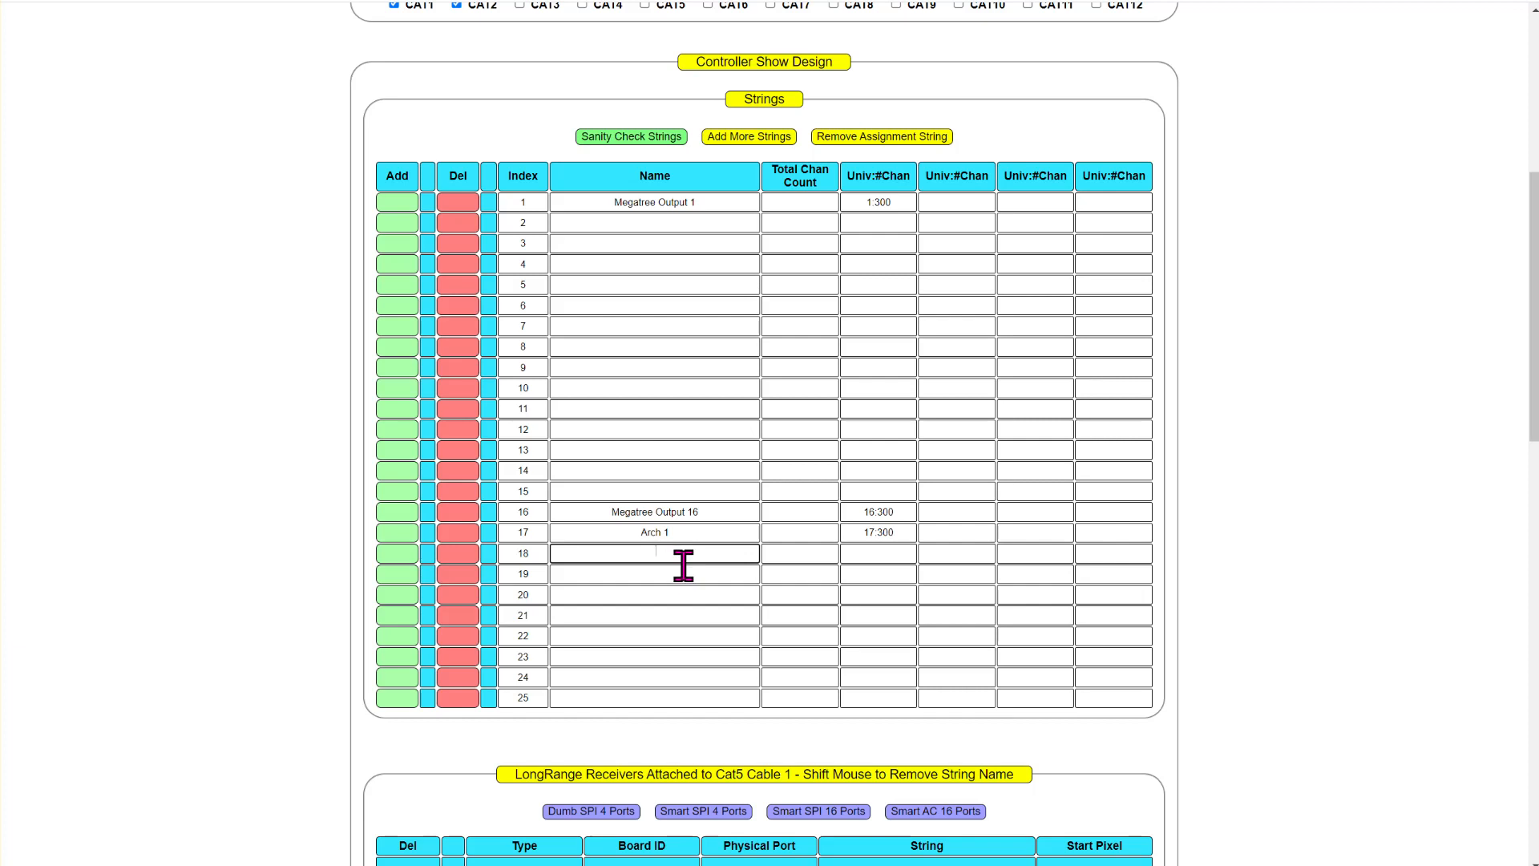
click(682, 573)
click(678, 593)
click(648, 613)
text(Candy 1)
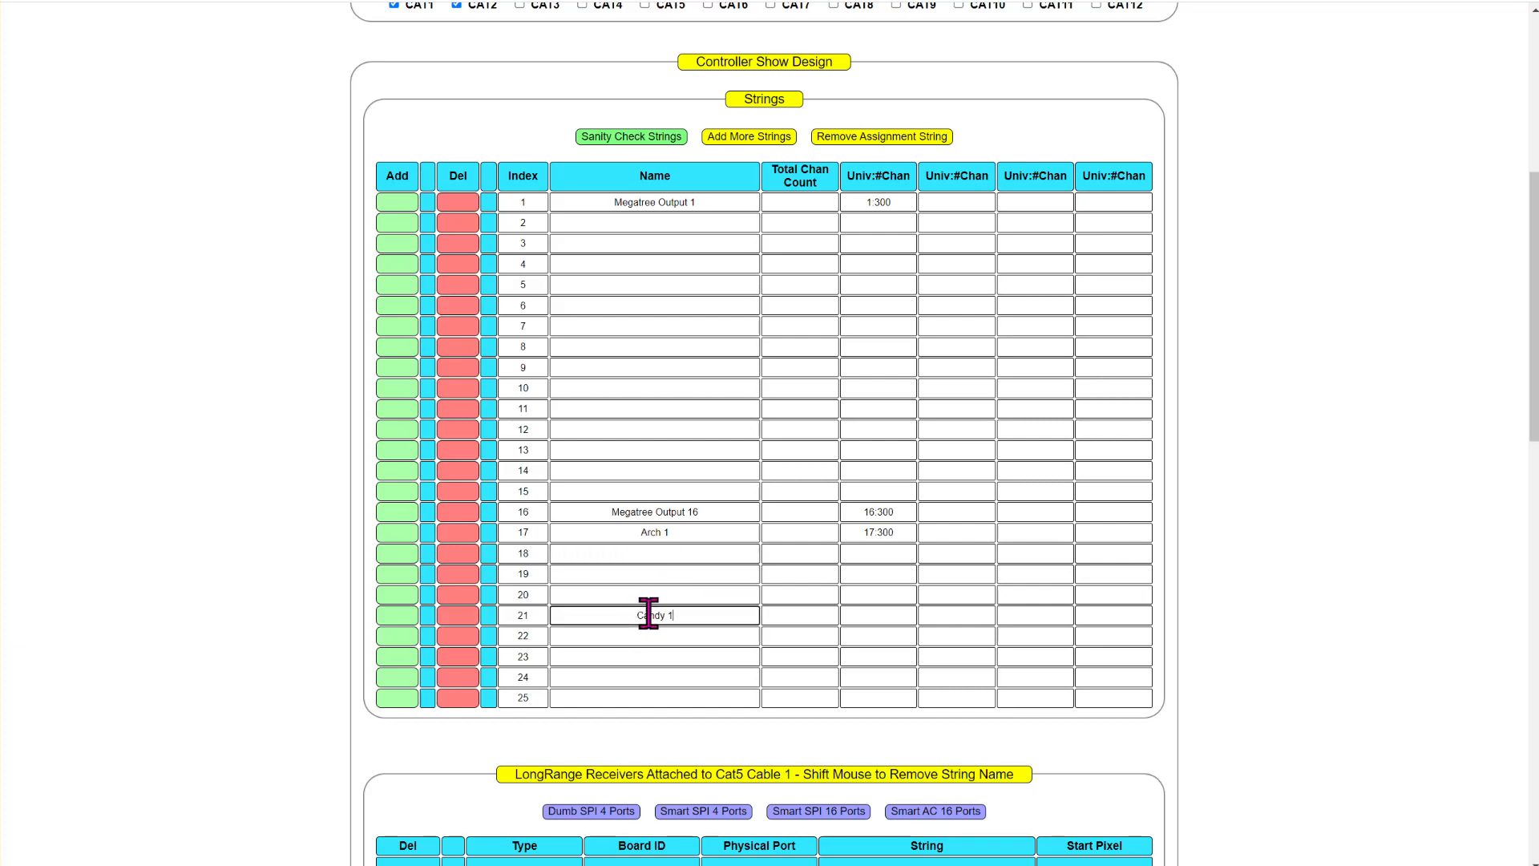
key(BackSpace)
text(Cane)
key(BackSpace)
key(BackSpace)
text(ne 1)
click(871, 619)
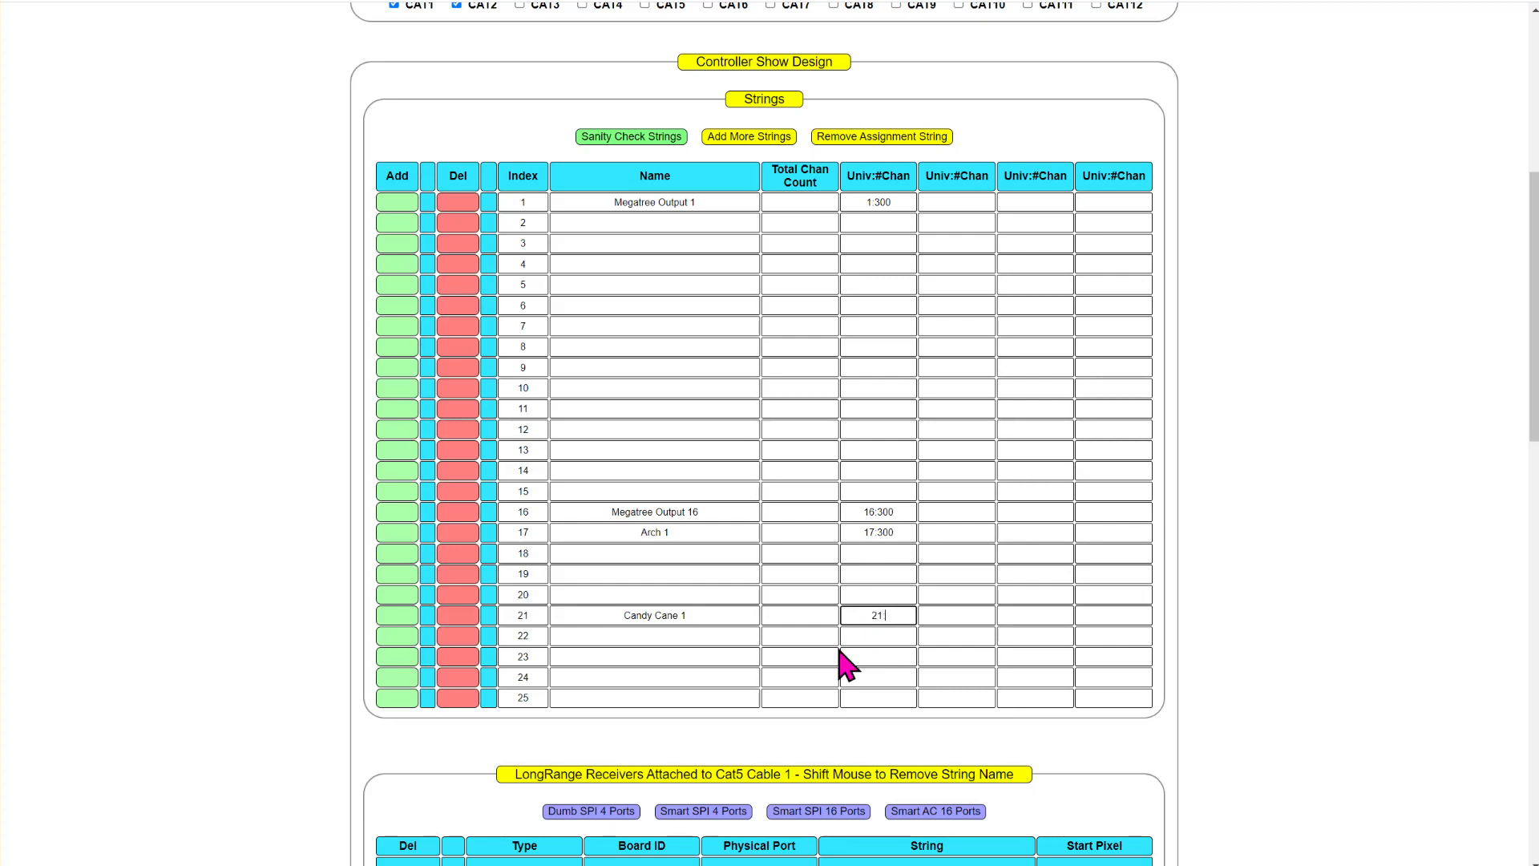
- Multiply 99 by 3 in Calculator and complete Candy Cane 1's first universe and channel count as 21:297
drag(790, 0, 790, 77)
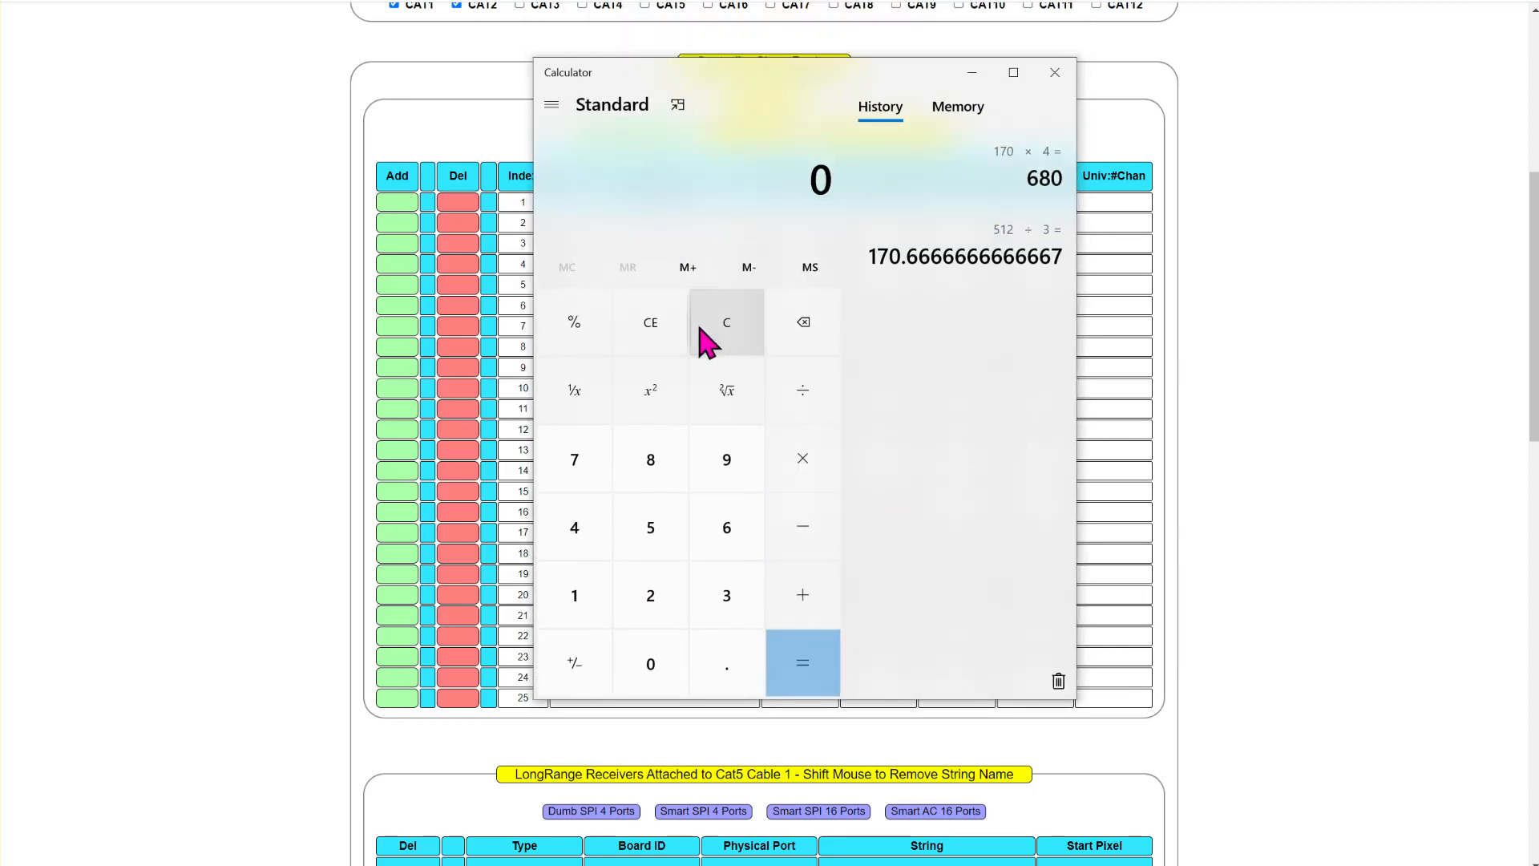
text(99*3)
key(Return)
drag(762, 45, 762, 0)
click(900, 615)
text(297)
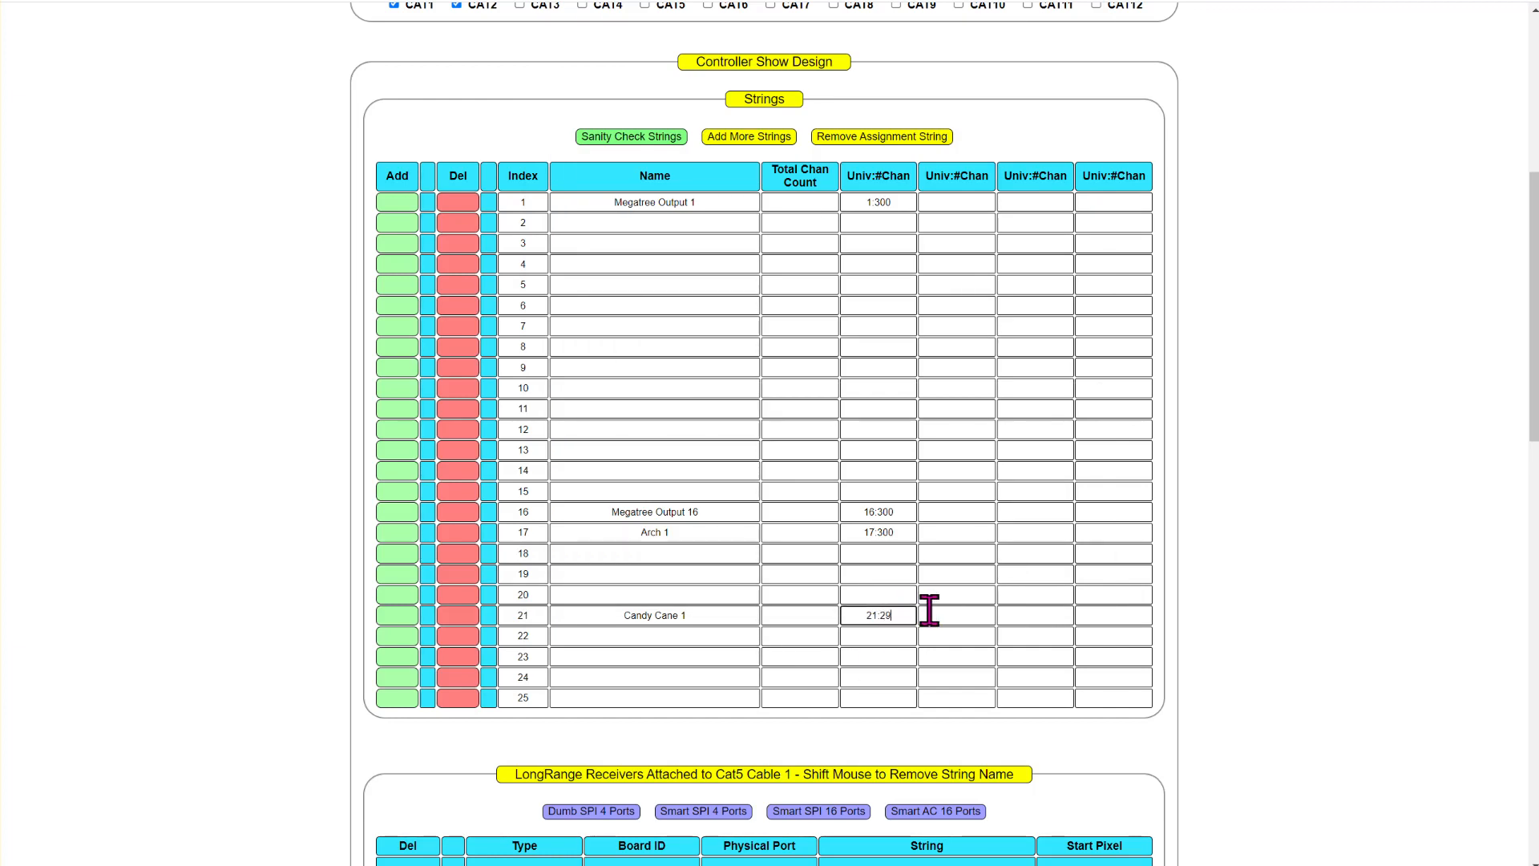
- Name string 25 AC Lights, leaving rows 22 to 24 empty
click(711, 635)
click(711, 656)
click(711, 677)
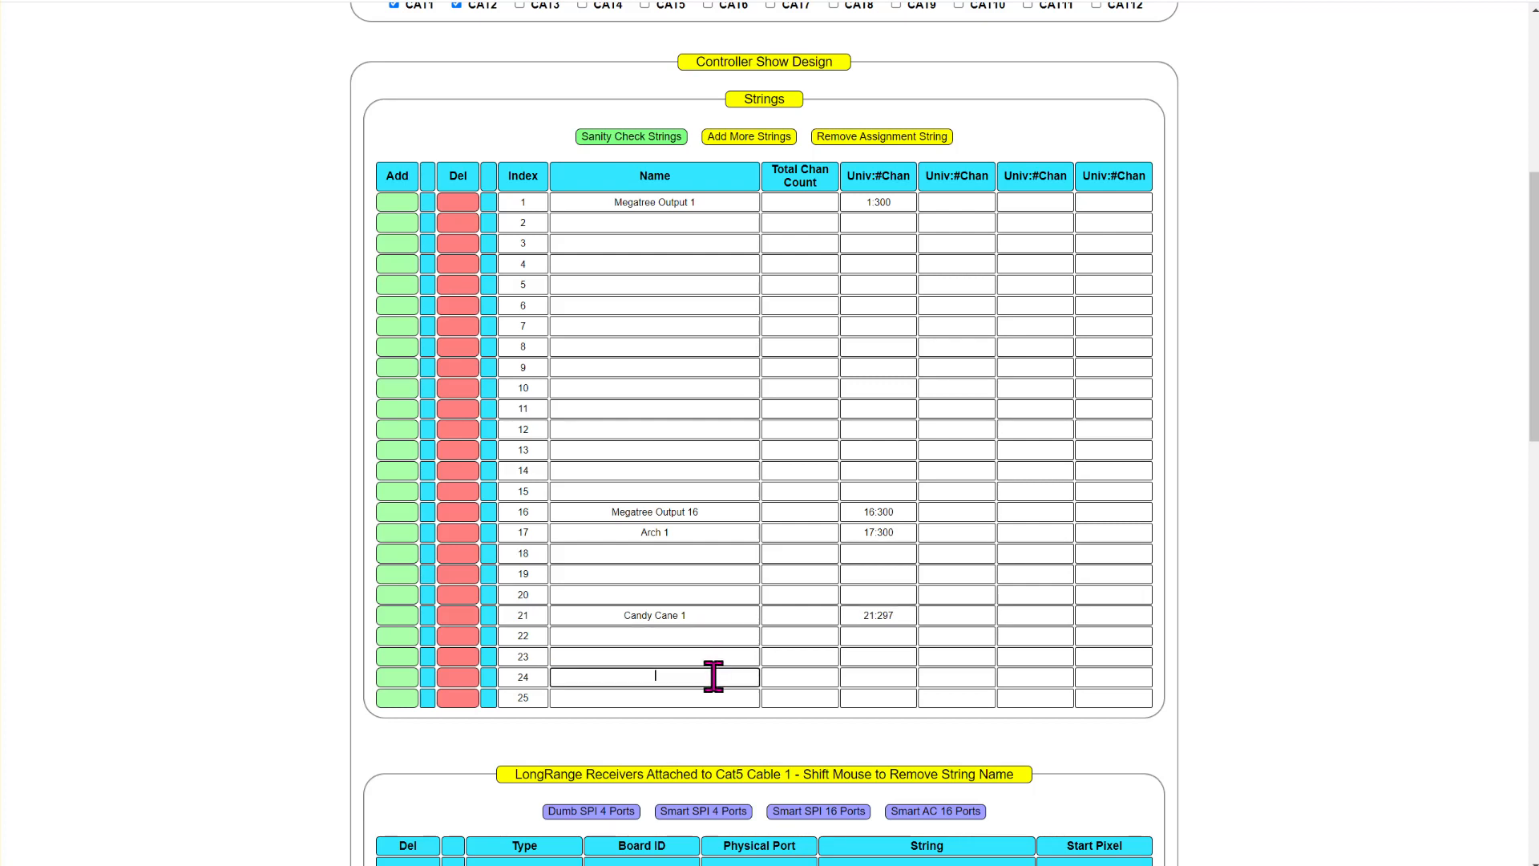
click(694, 697)
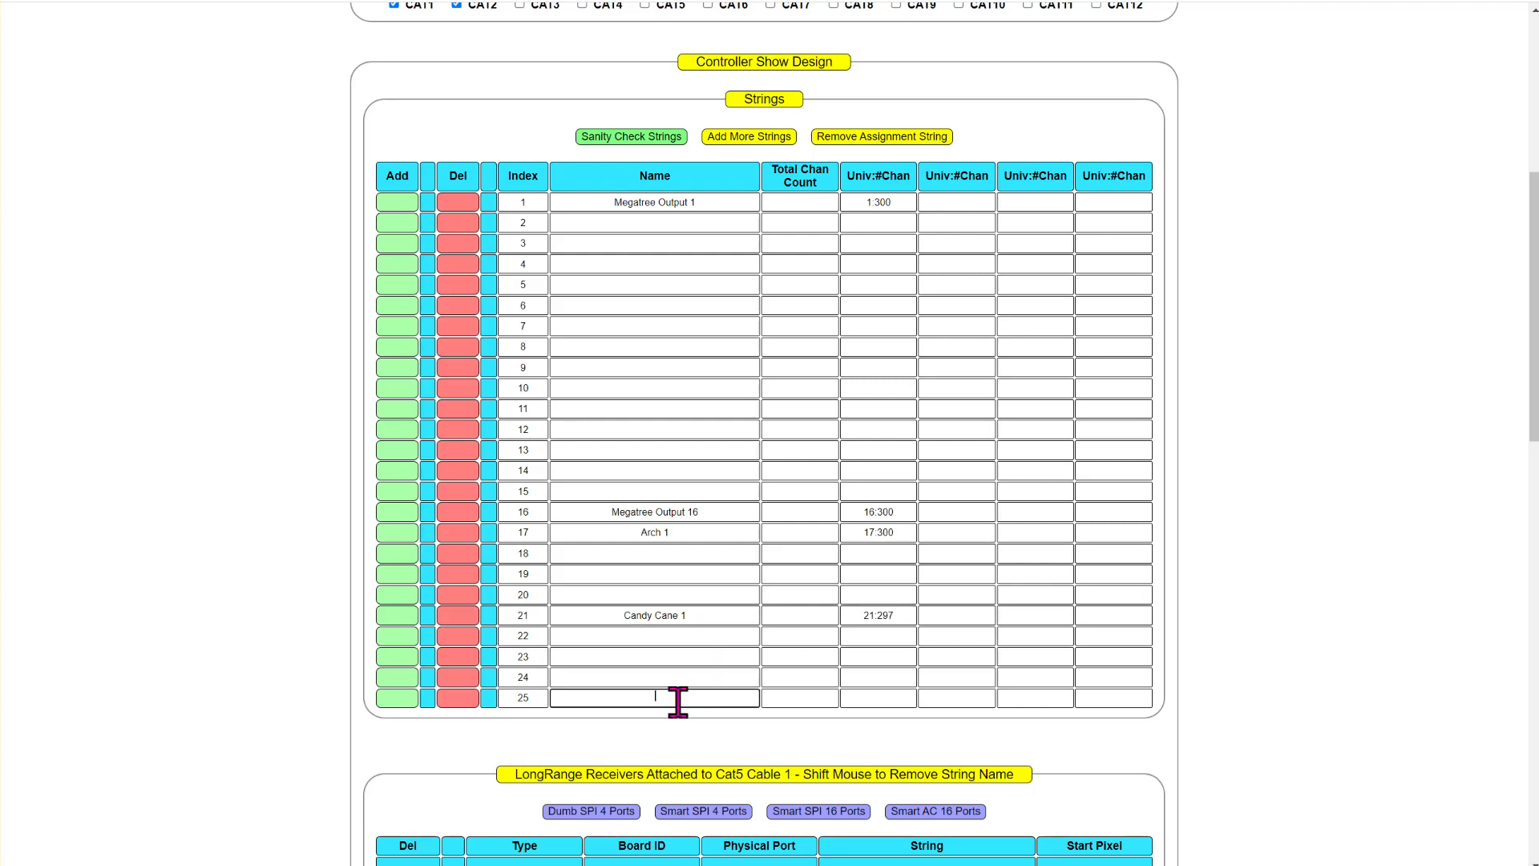
text(Lights)
key(Tab)
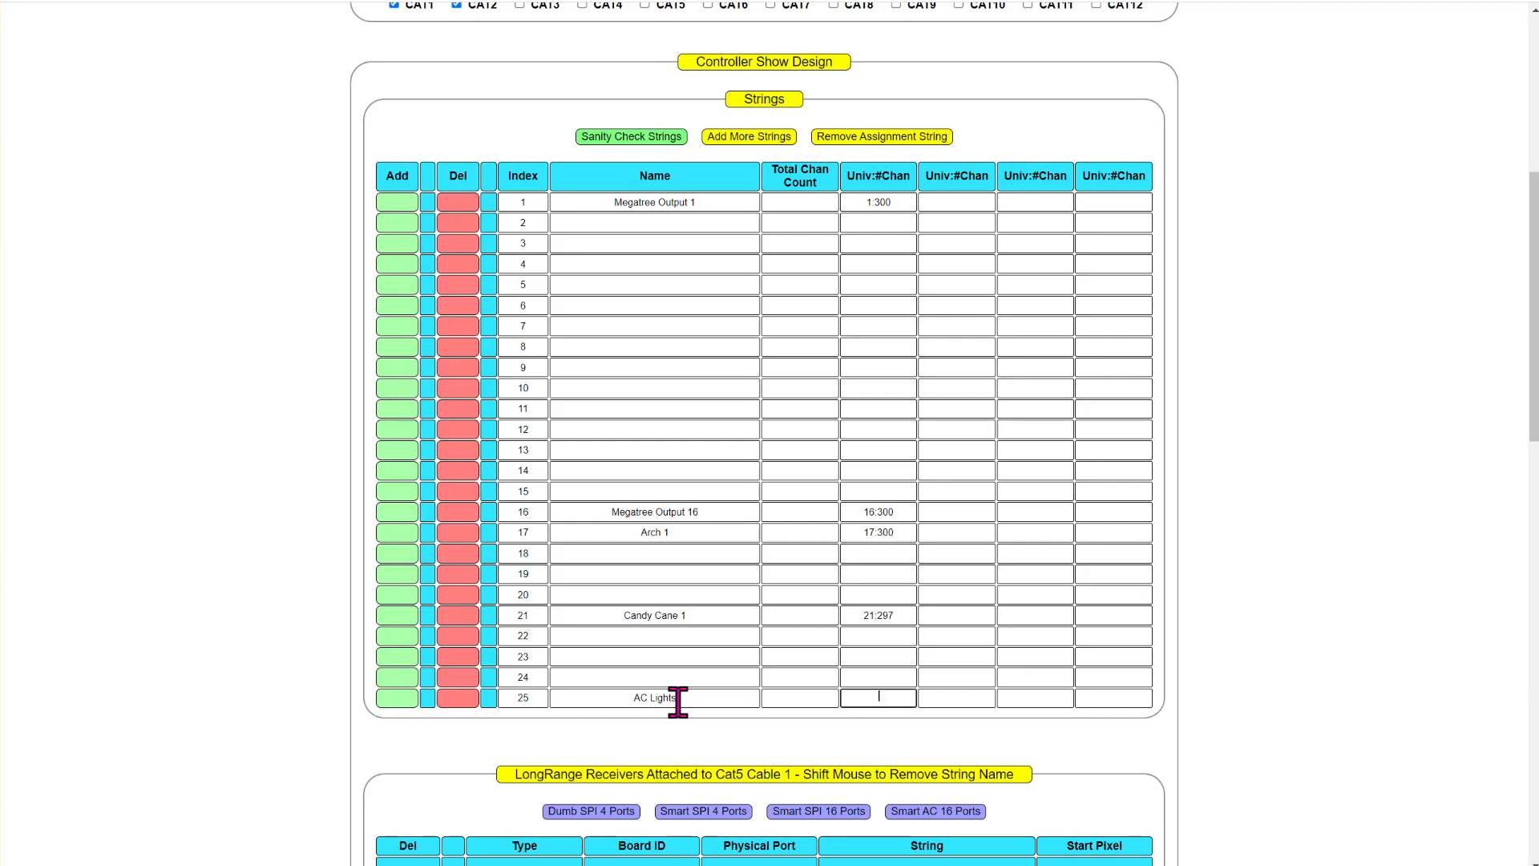
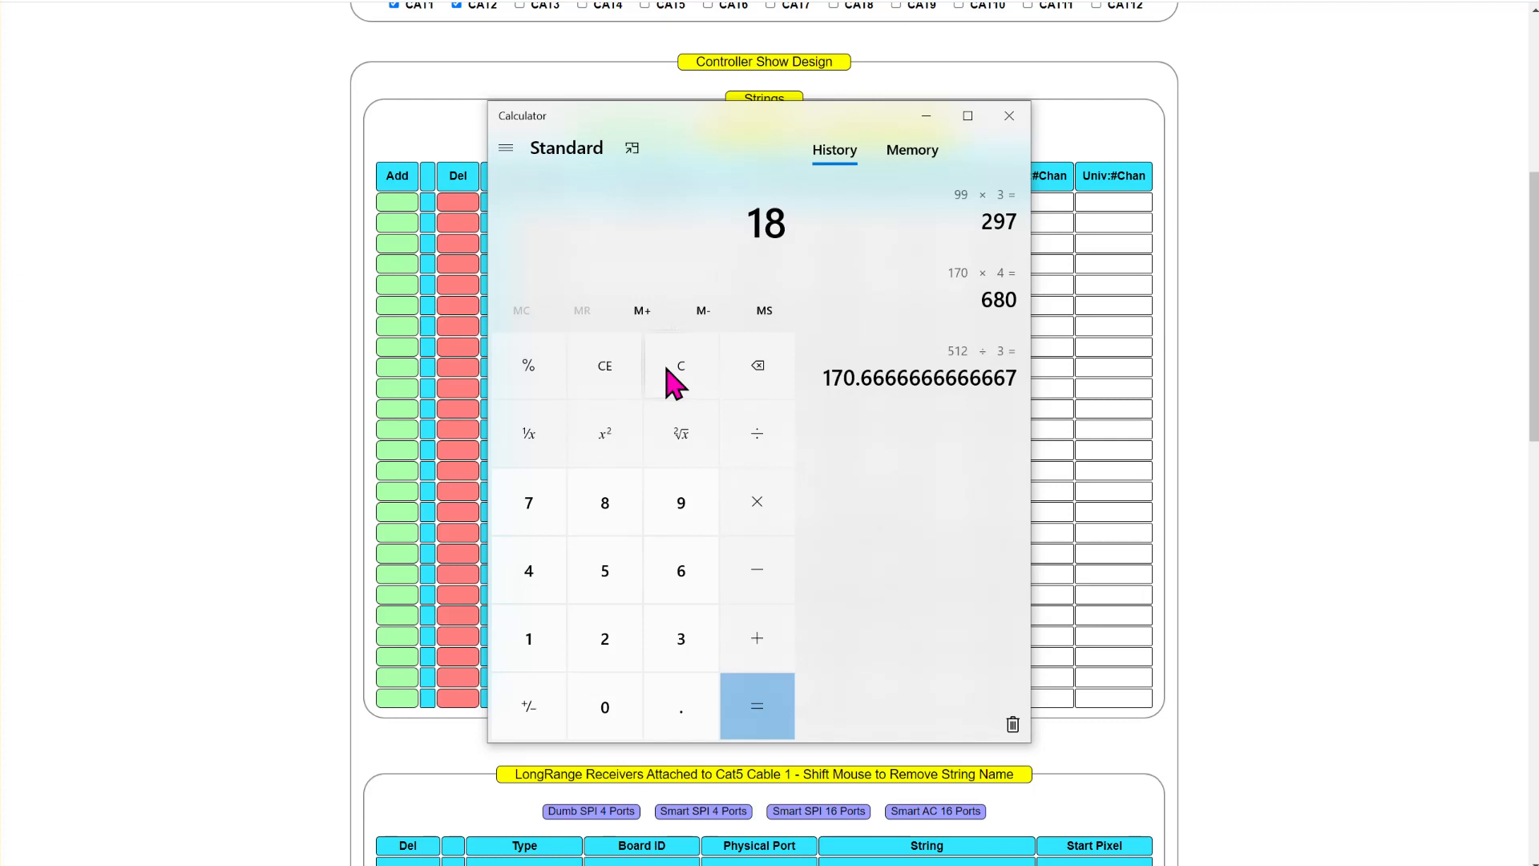
- Divide 18 by 3 in Calculator and set the AC Lights string's first universe and channel count to 25:18
text(3)
key(Return)
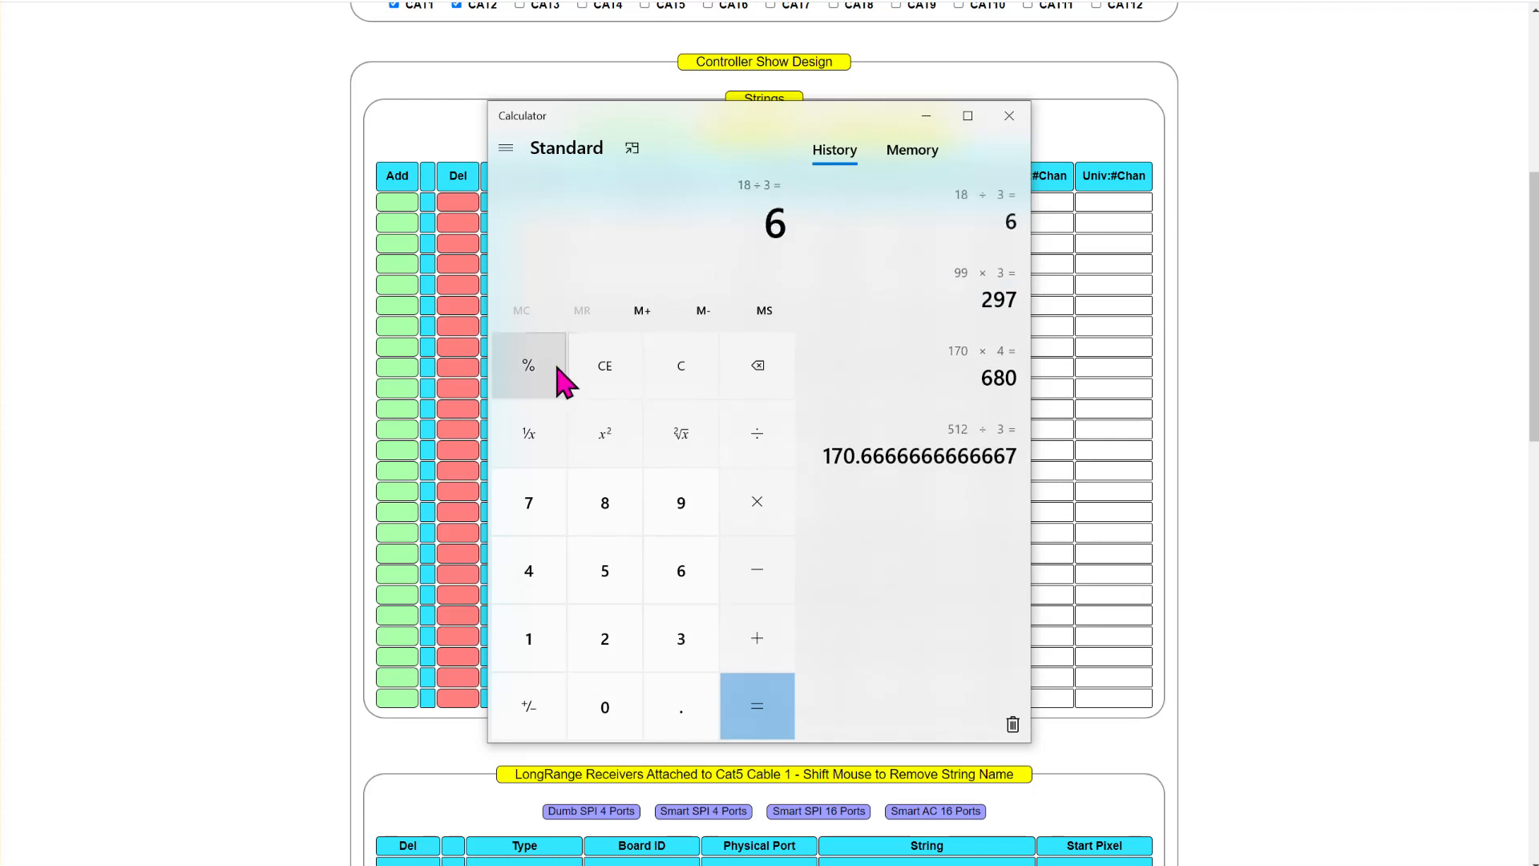
click(1124, 691)
click(906, 697)
text(25)
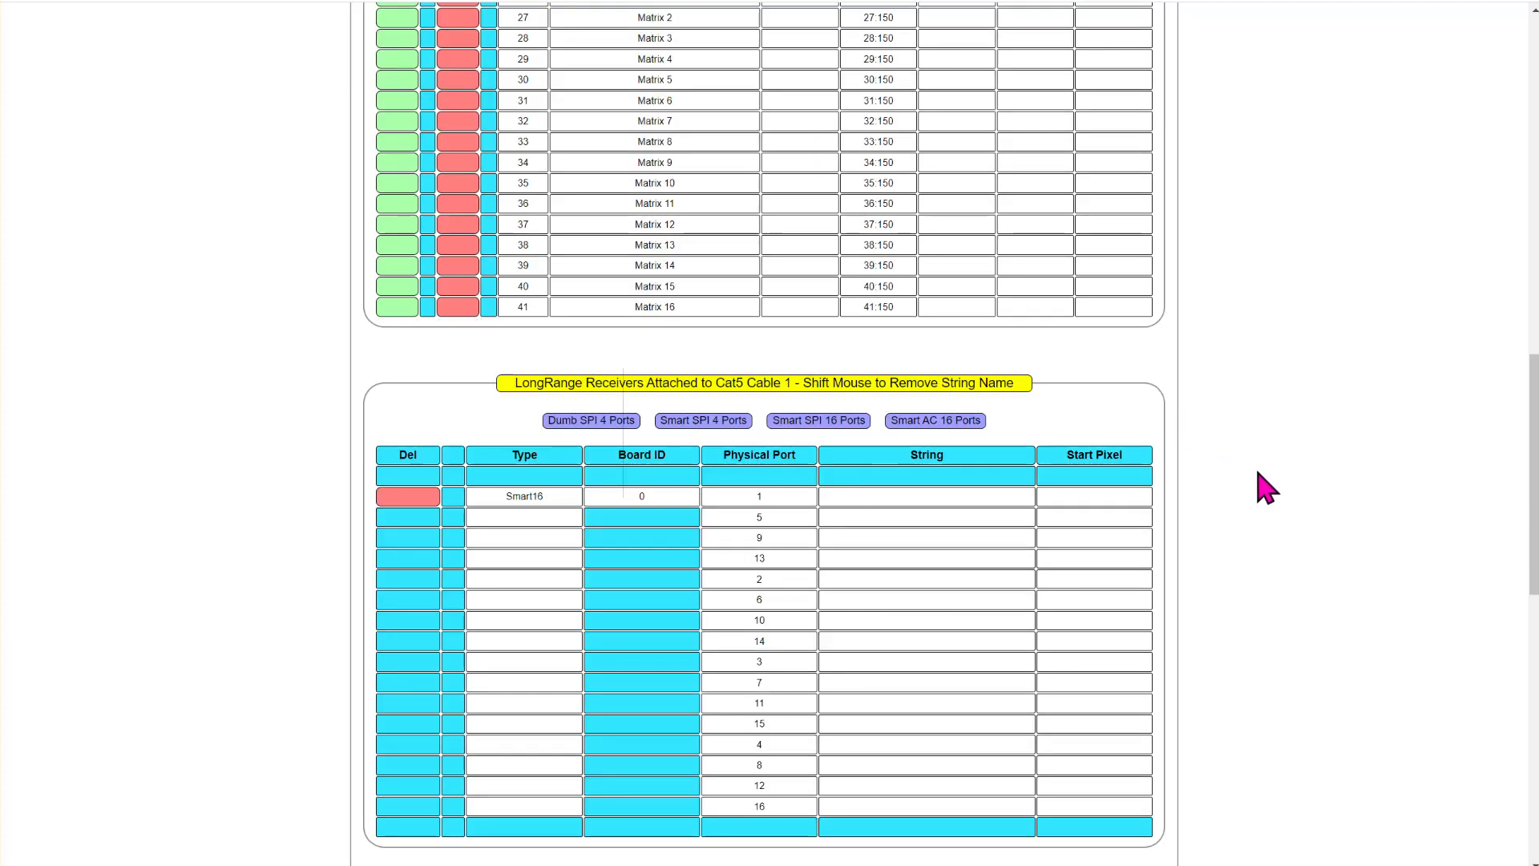
- Run the sanity check on the completed string list and review each string's total channel count
scroll(1254, 561, up, 2)
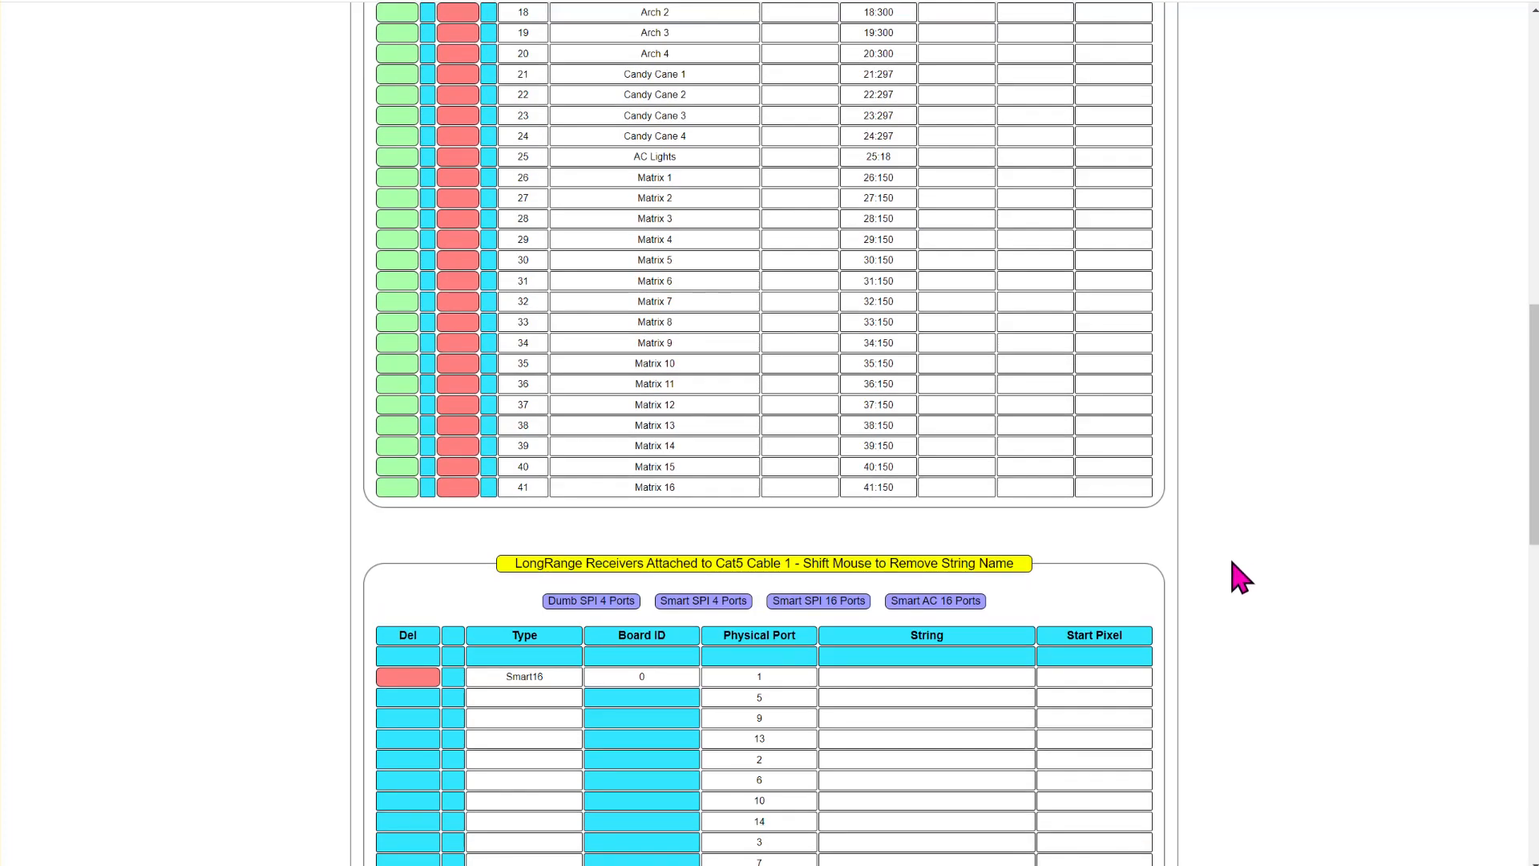
scroll(1239, 577, up, 3)
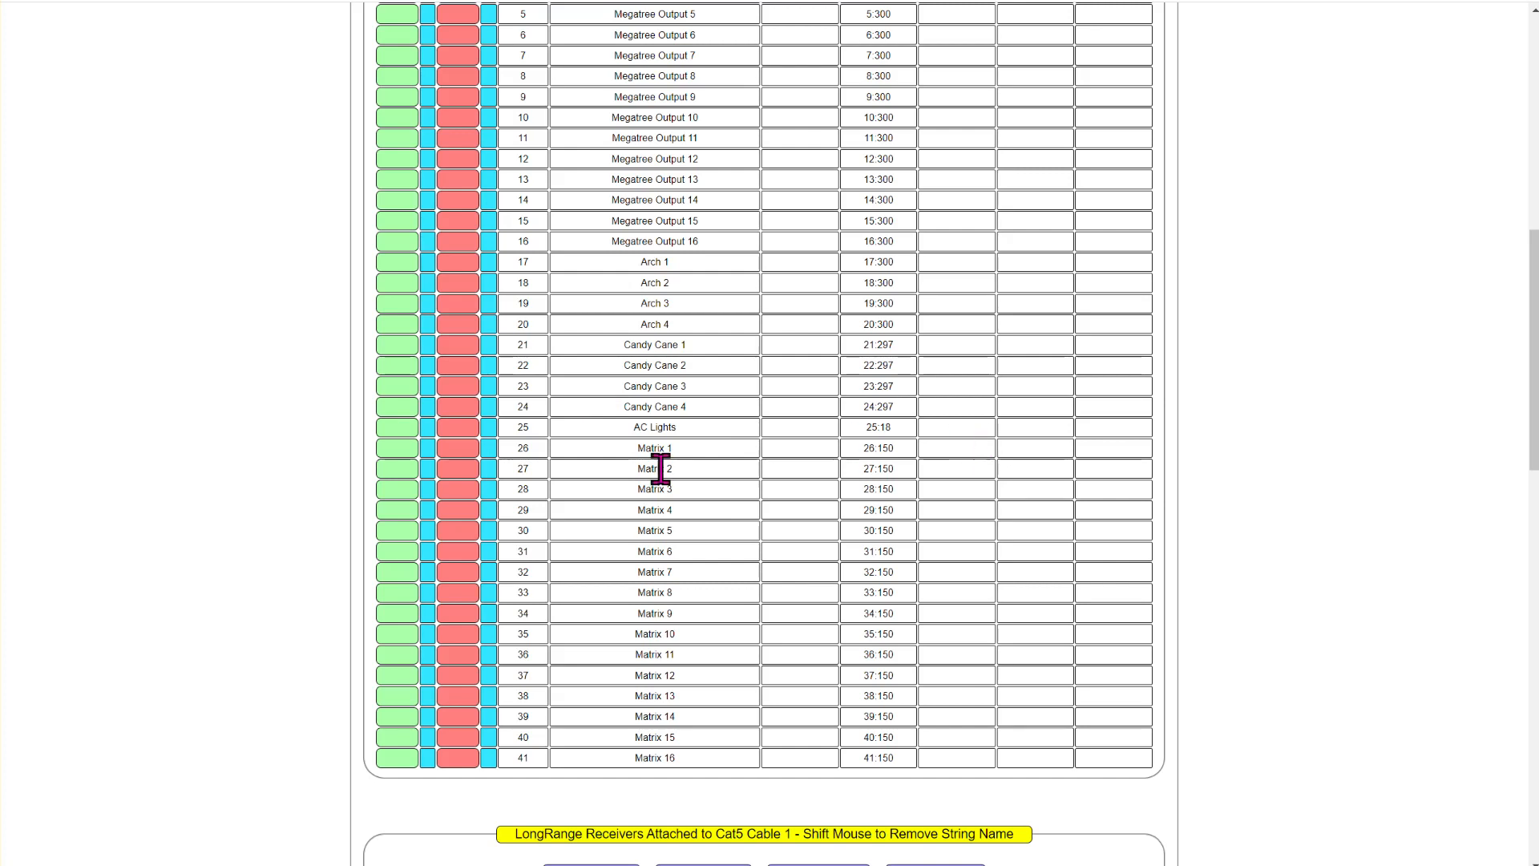
scroll(670, 476, up, 2)
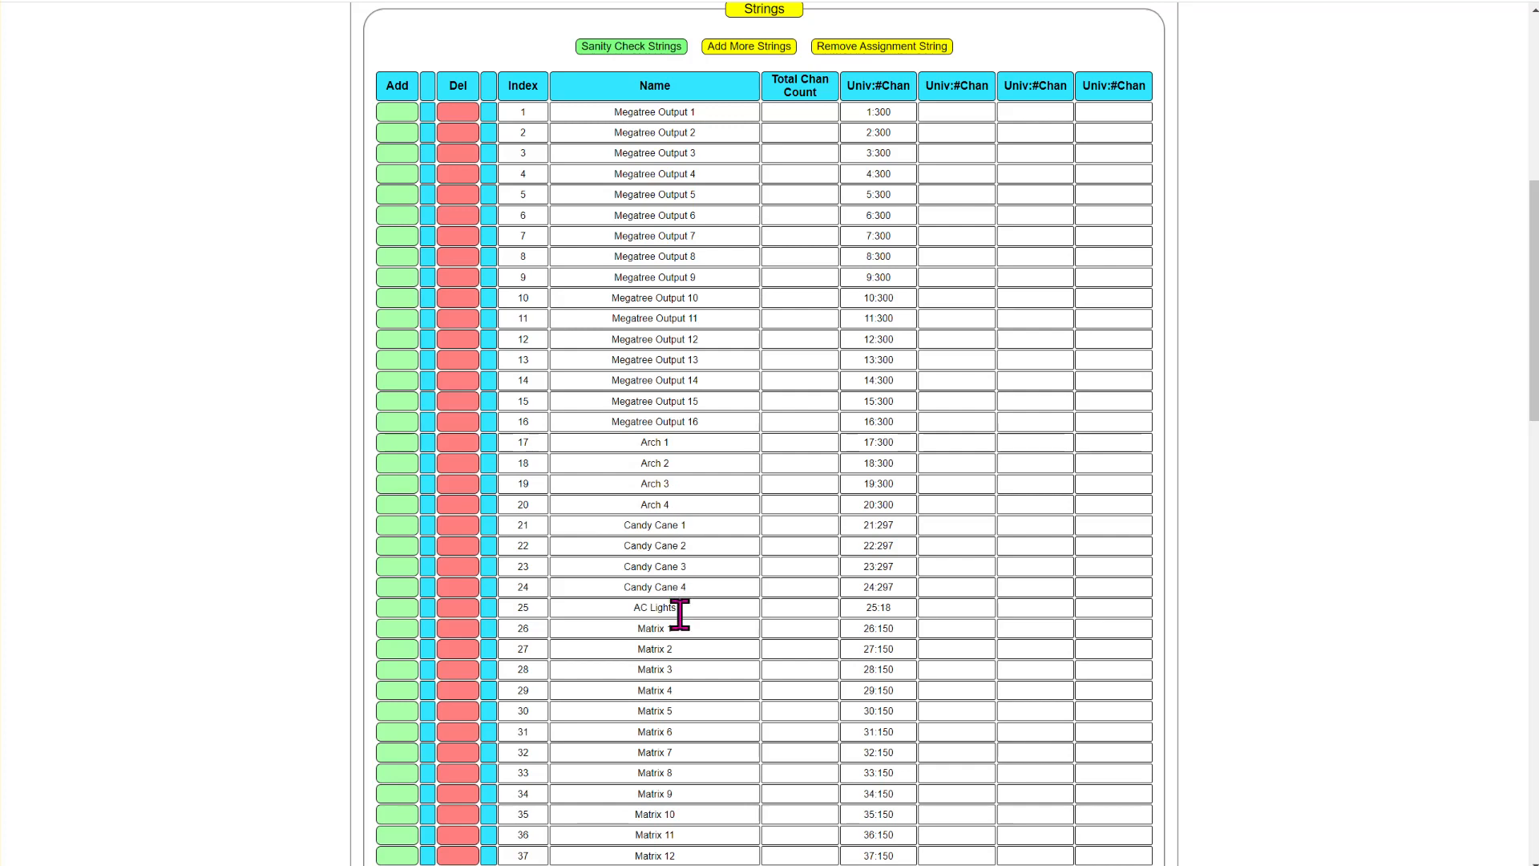
double_click(900, 631)
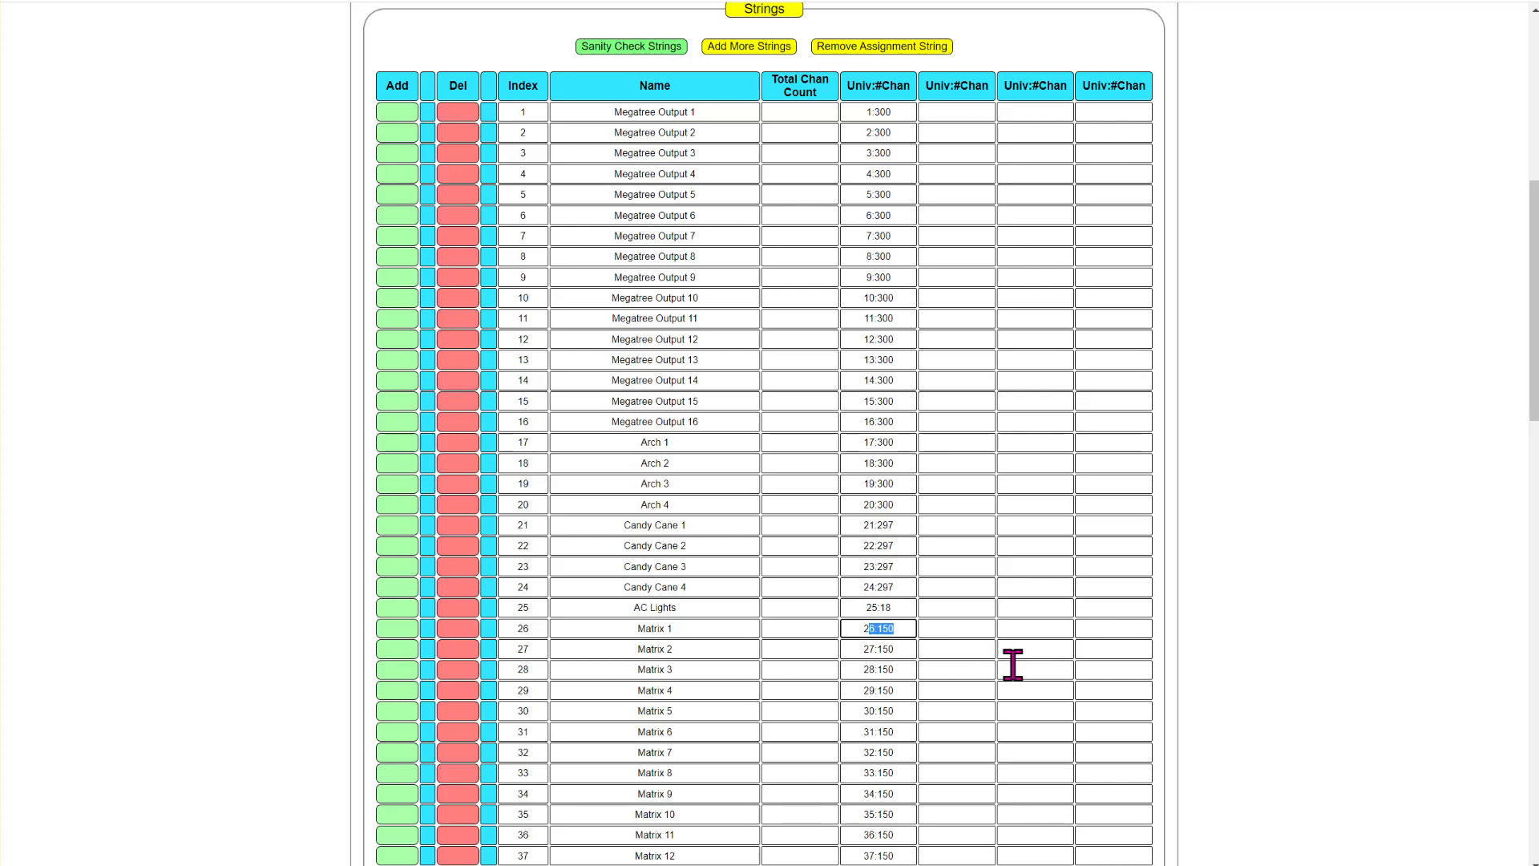
scroll(1049, 657, down, 3)
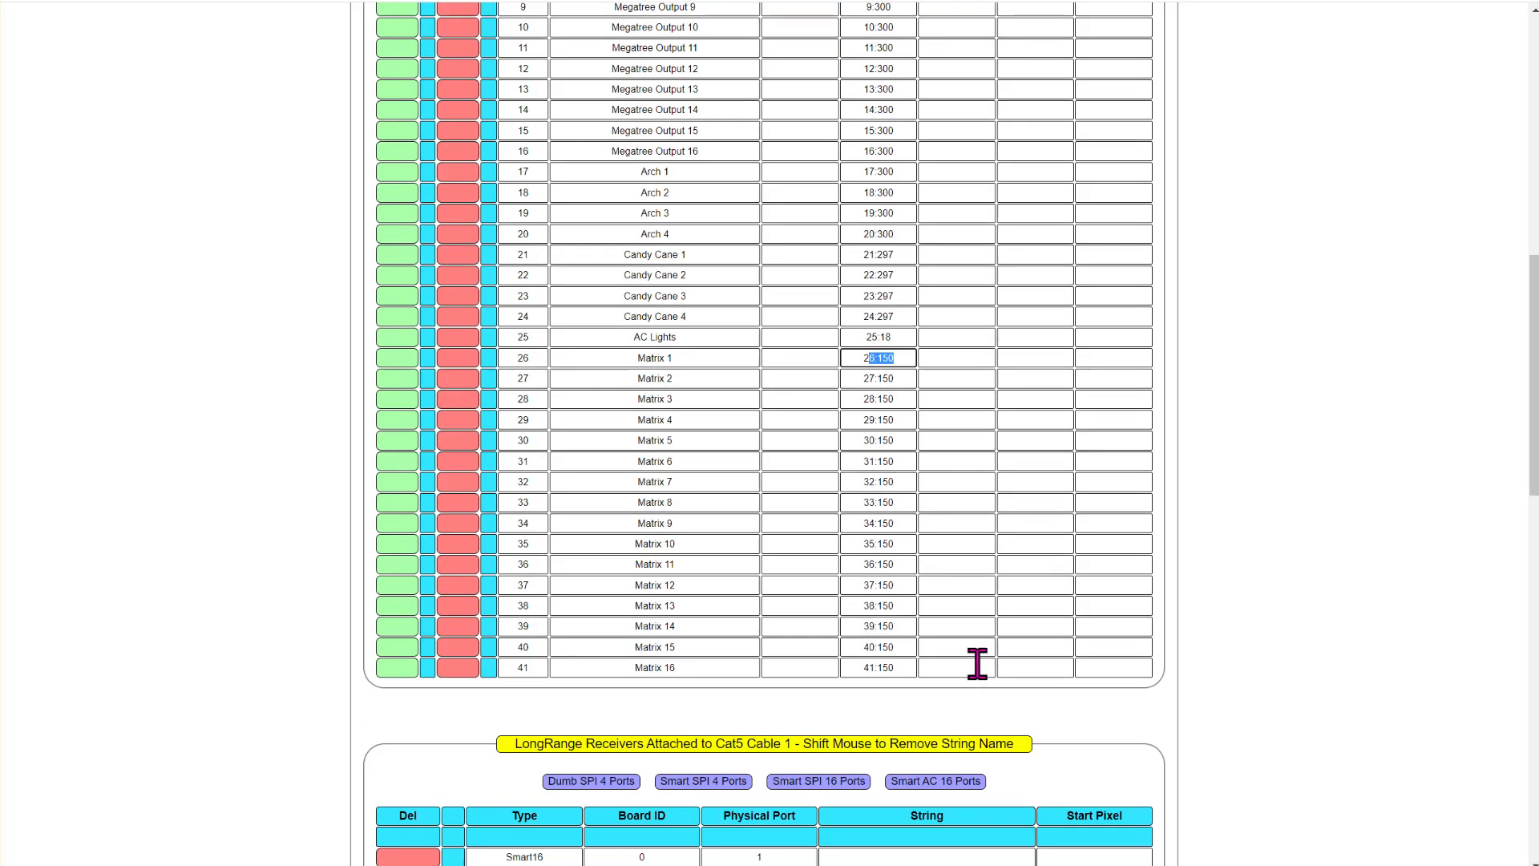
scroll(691, 535, up, 5)
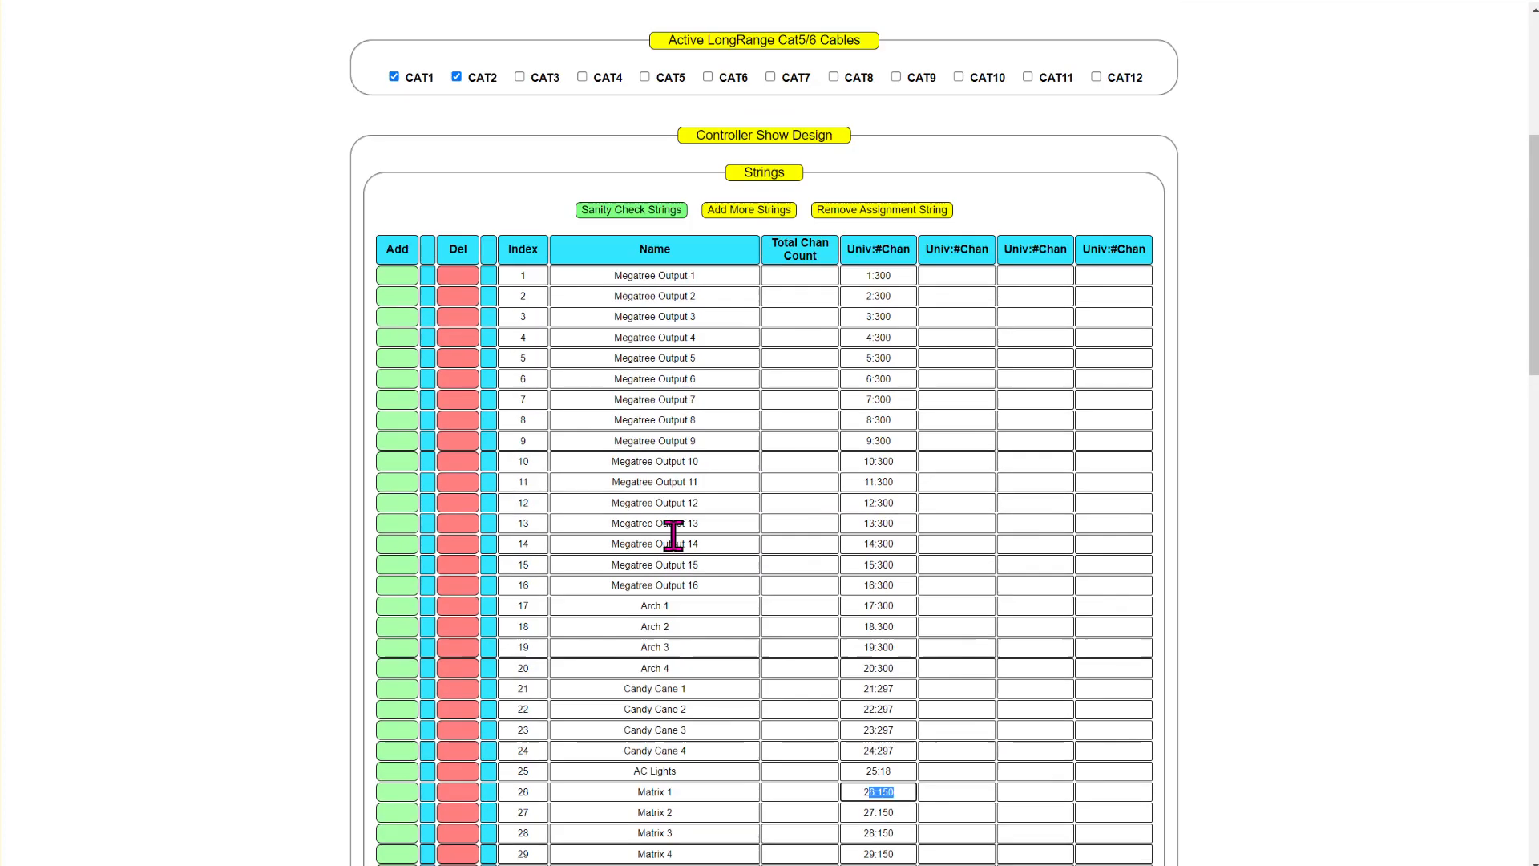
click(644, 229)
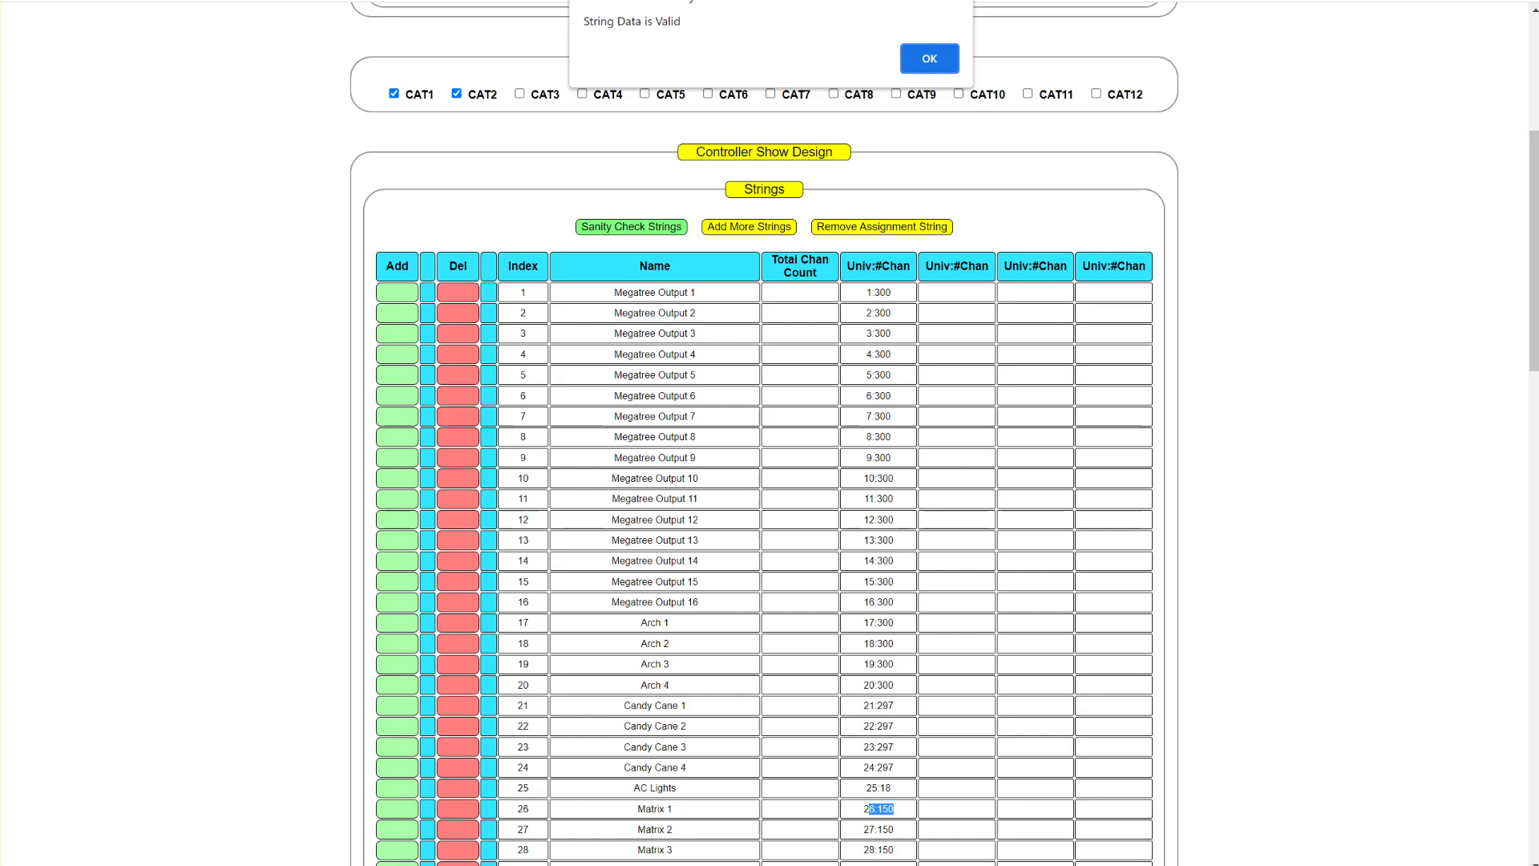
click(931, 58)
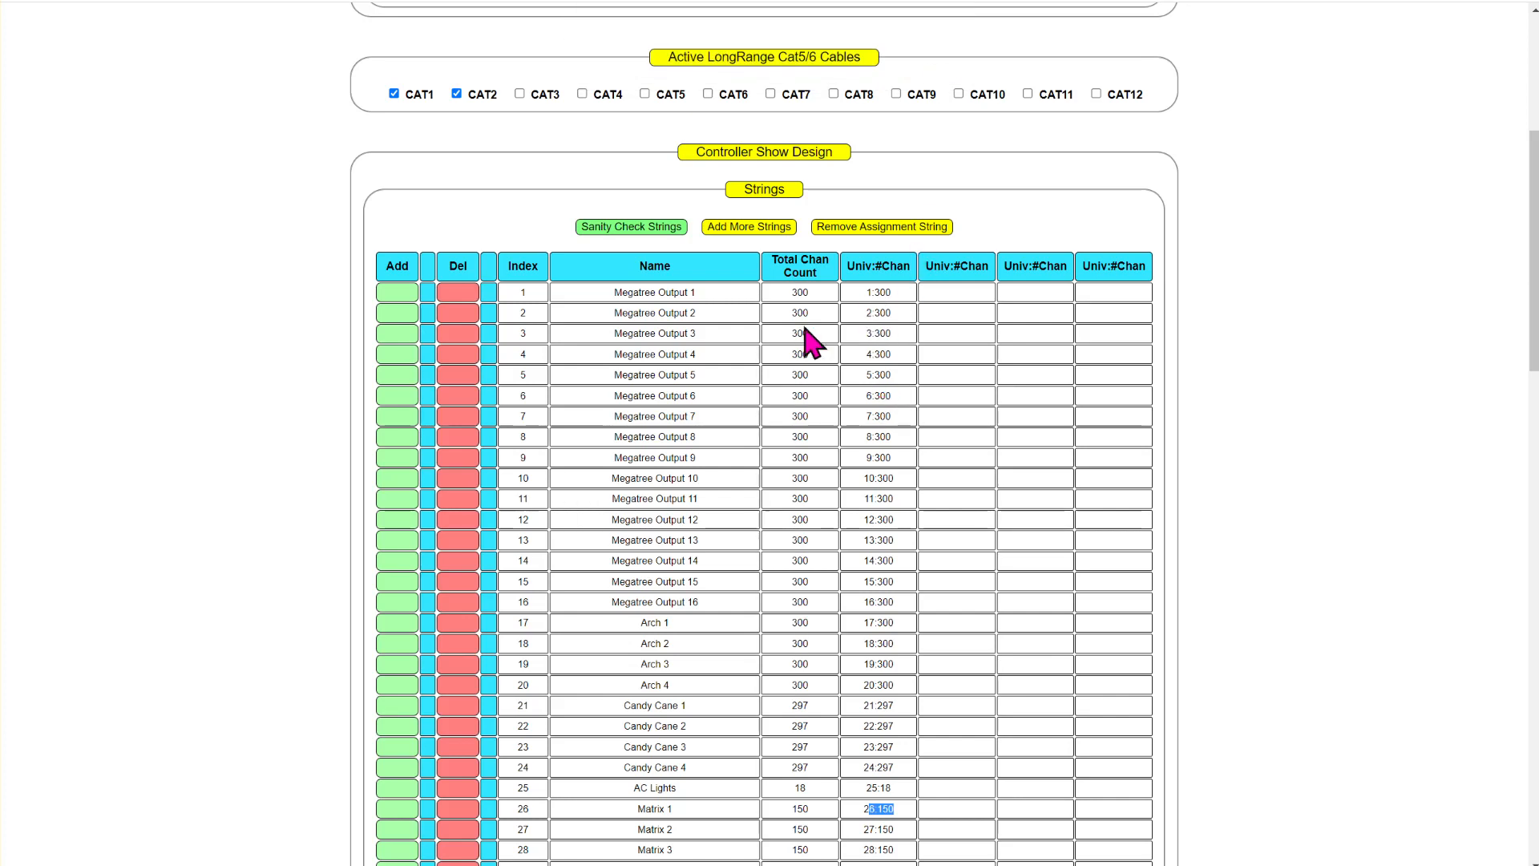
scroll(798, 400, down, 3)
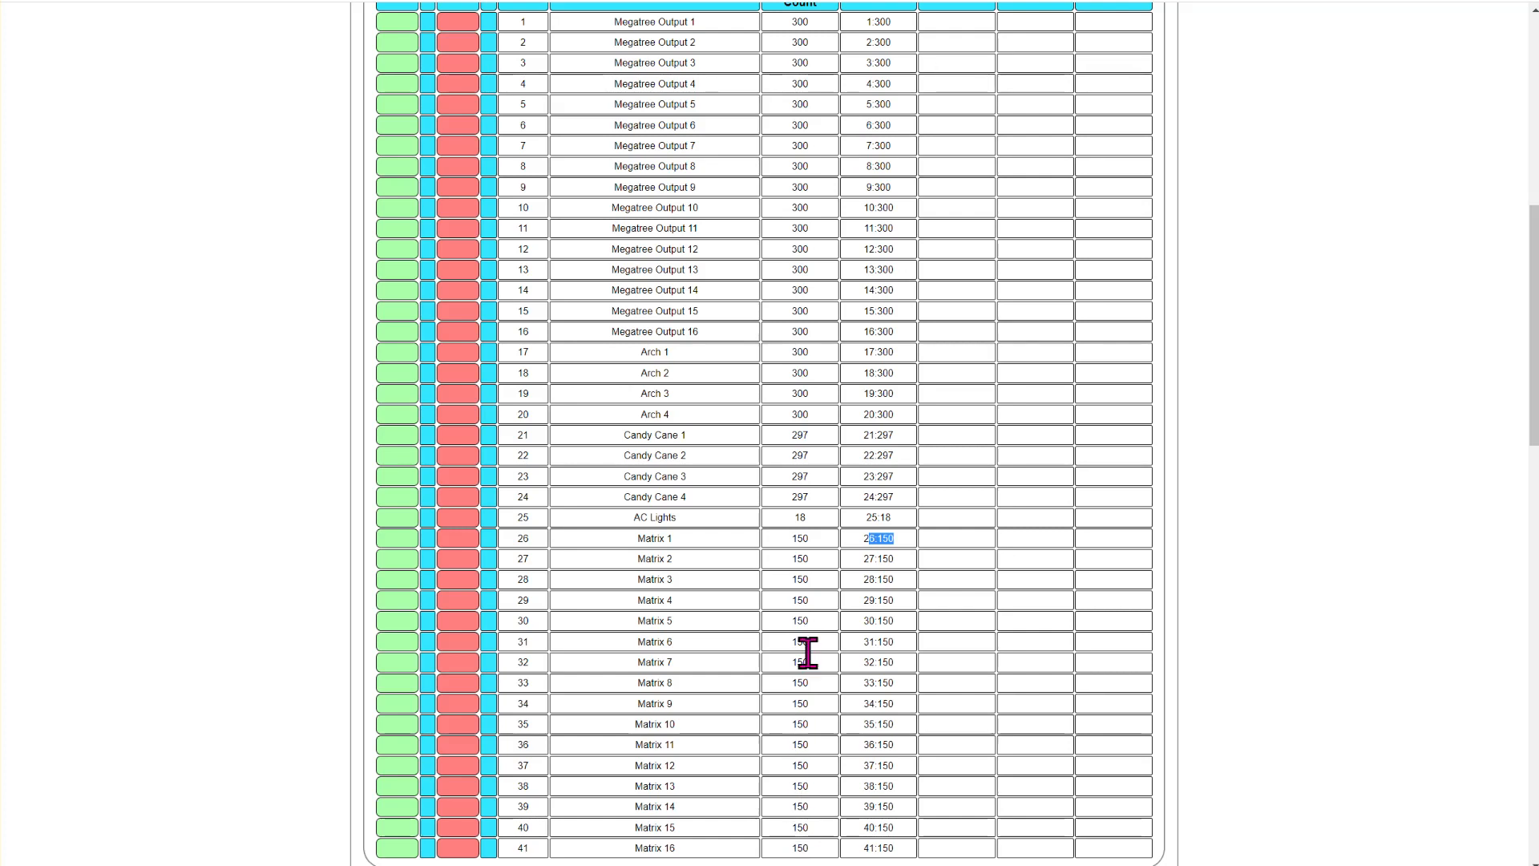
scroll(811, 423, down, 2)
scroll(809, 413, up, 7)
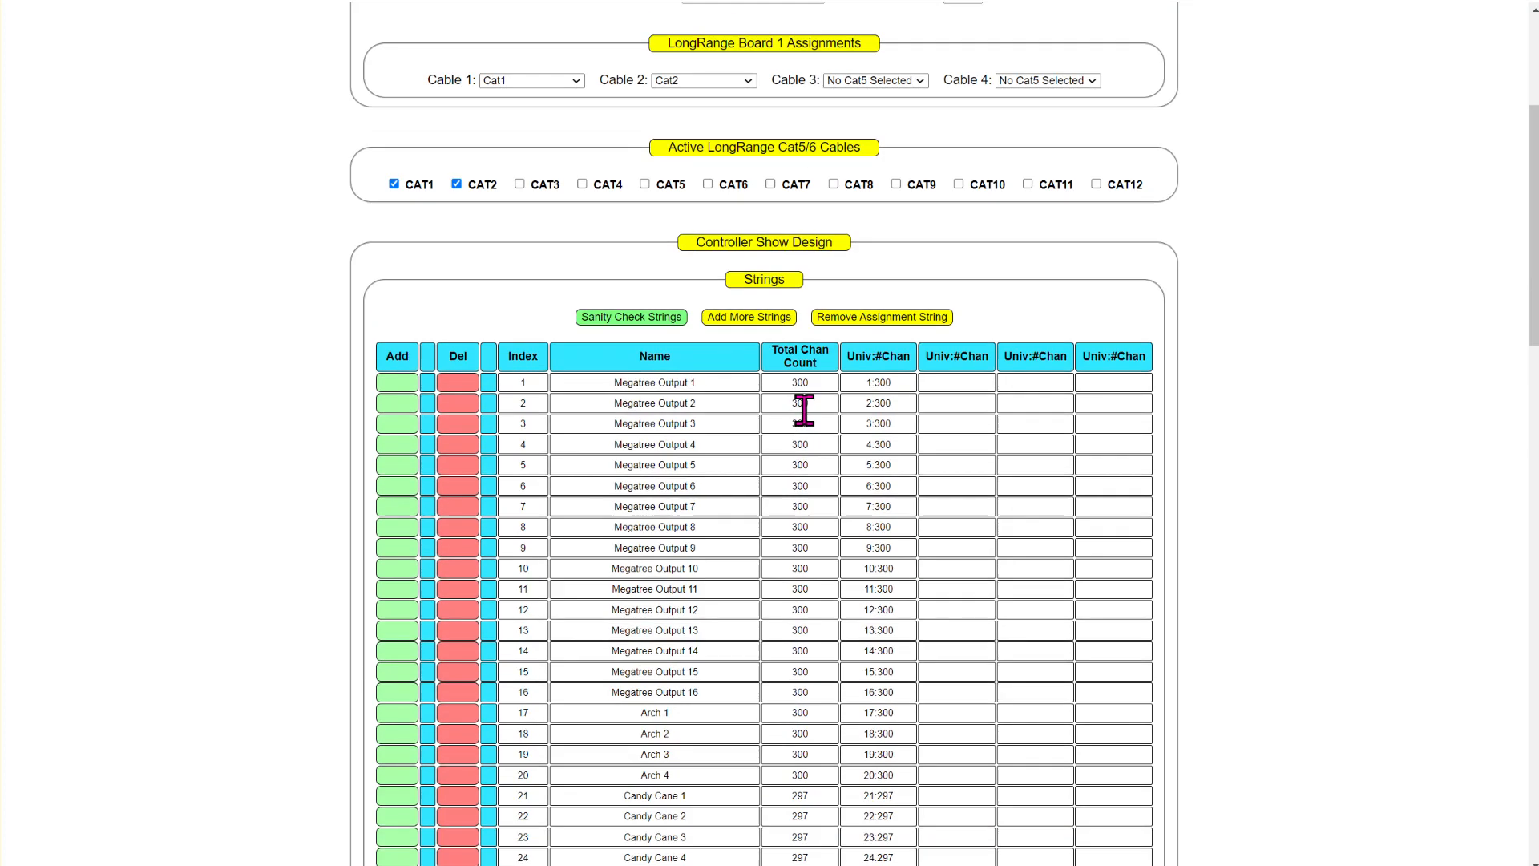
- Enter 2:900 as Megatree Output 1's second universe and channel count and run the string sanity check
click(981, 474)
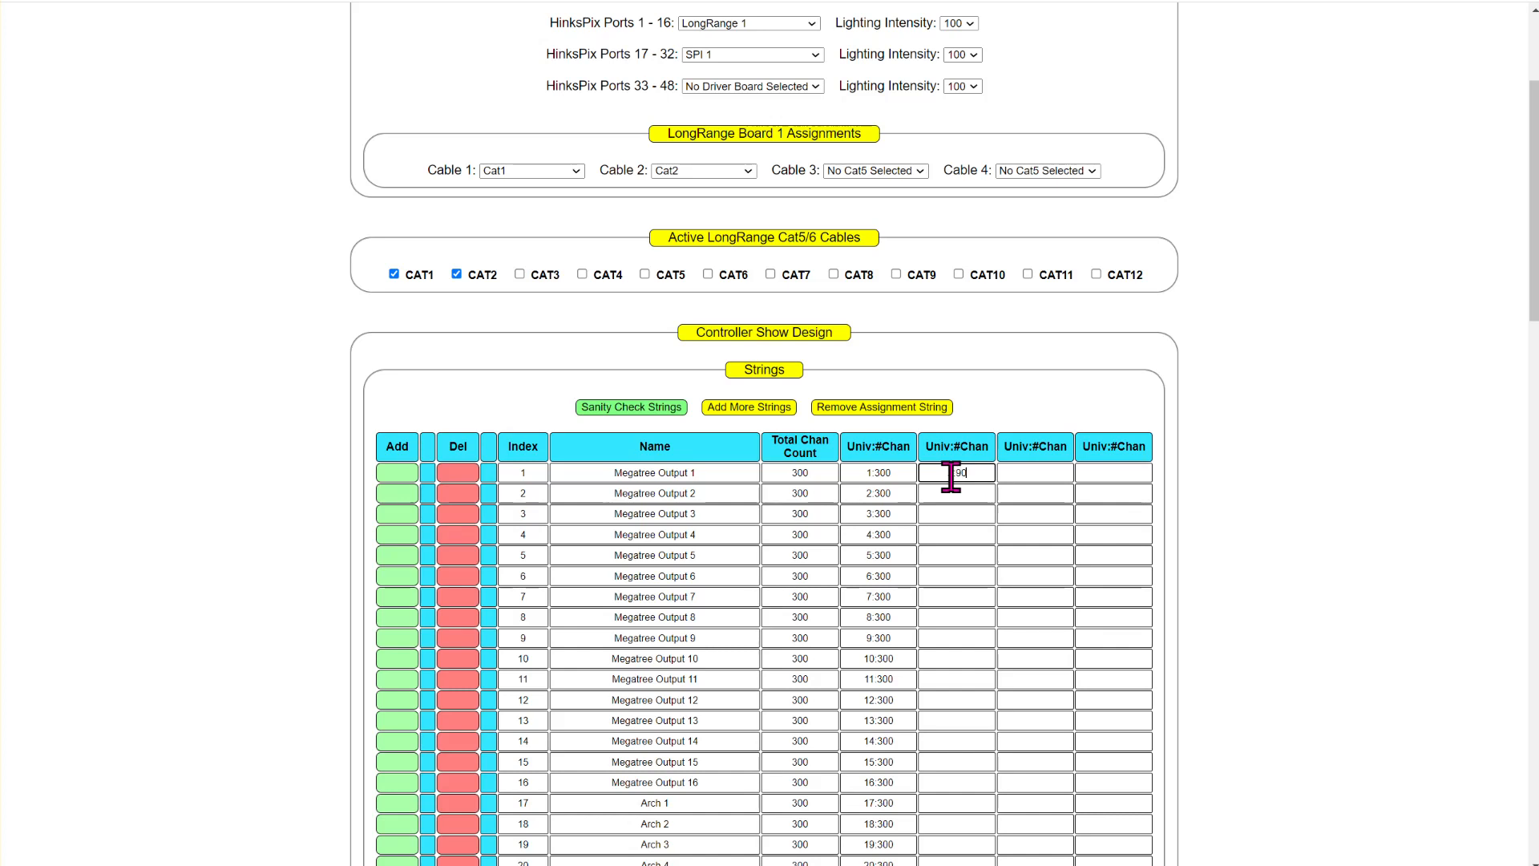
click(646, 409)
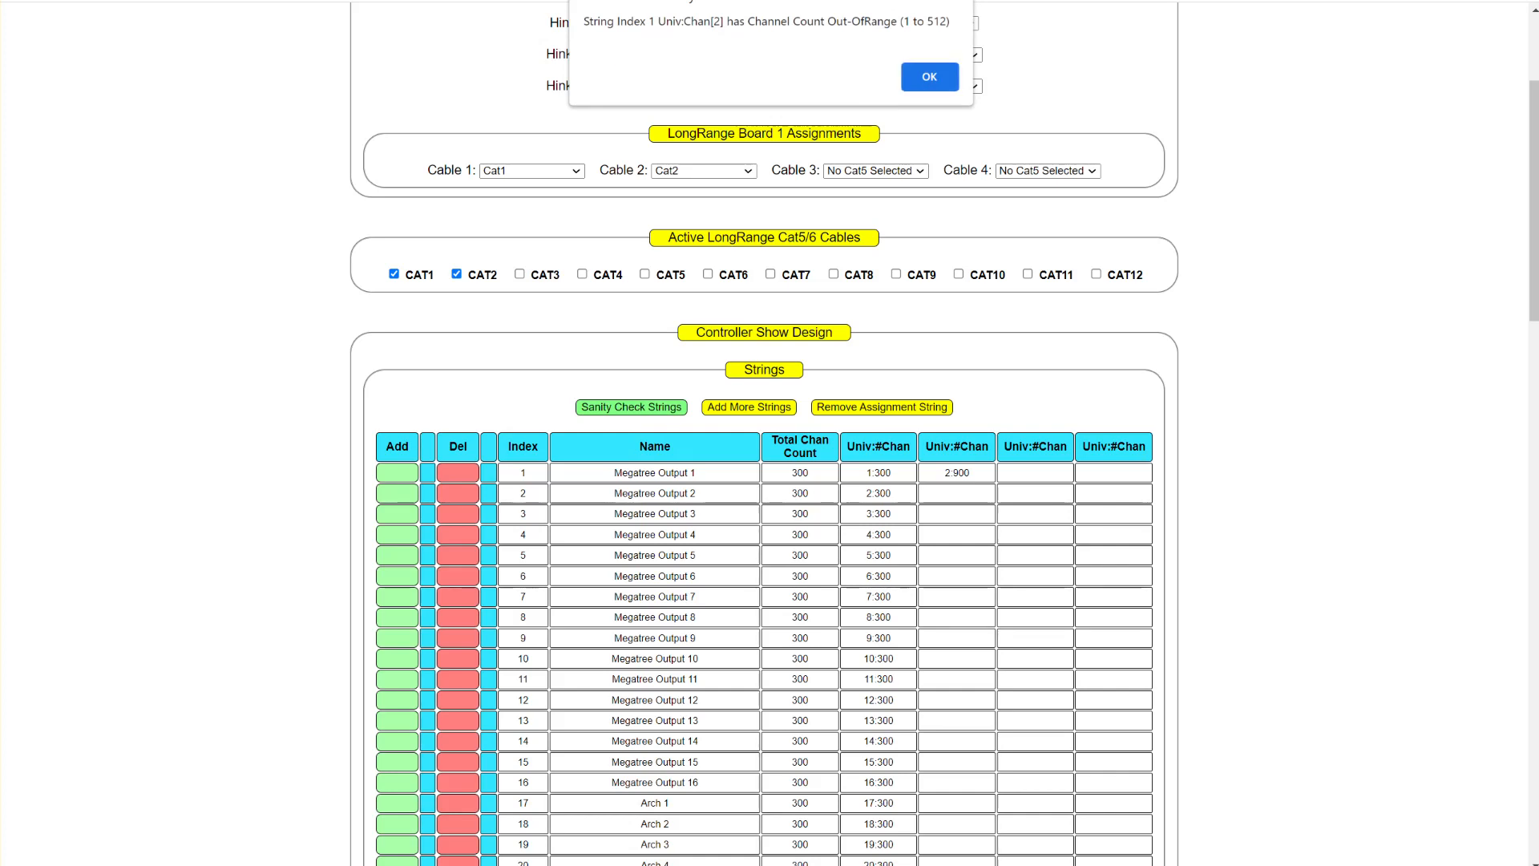
drag(597, 22, 648, 21)
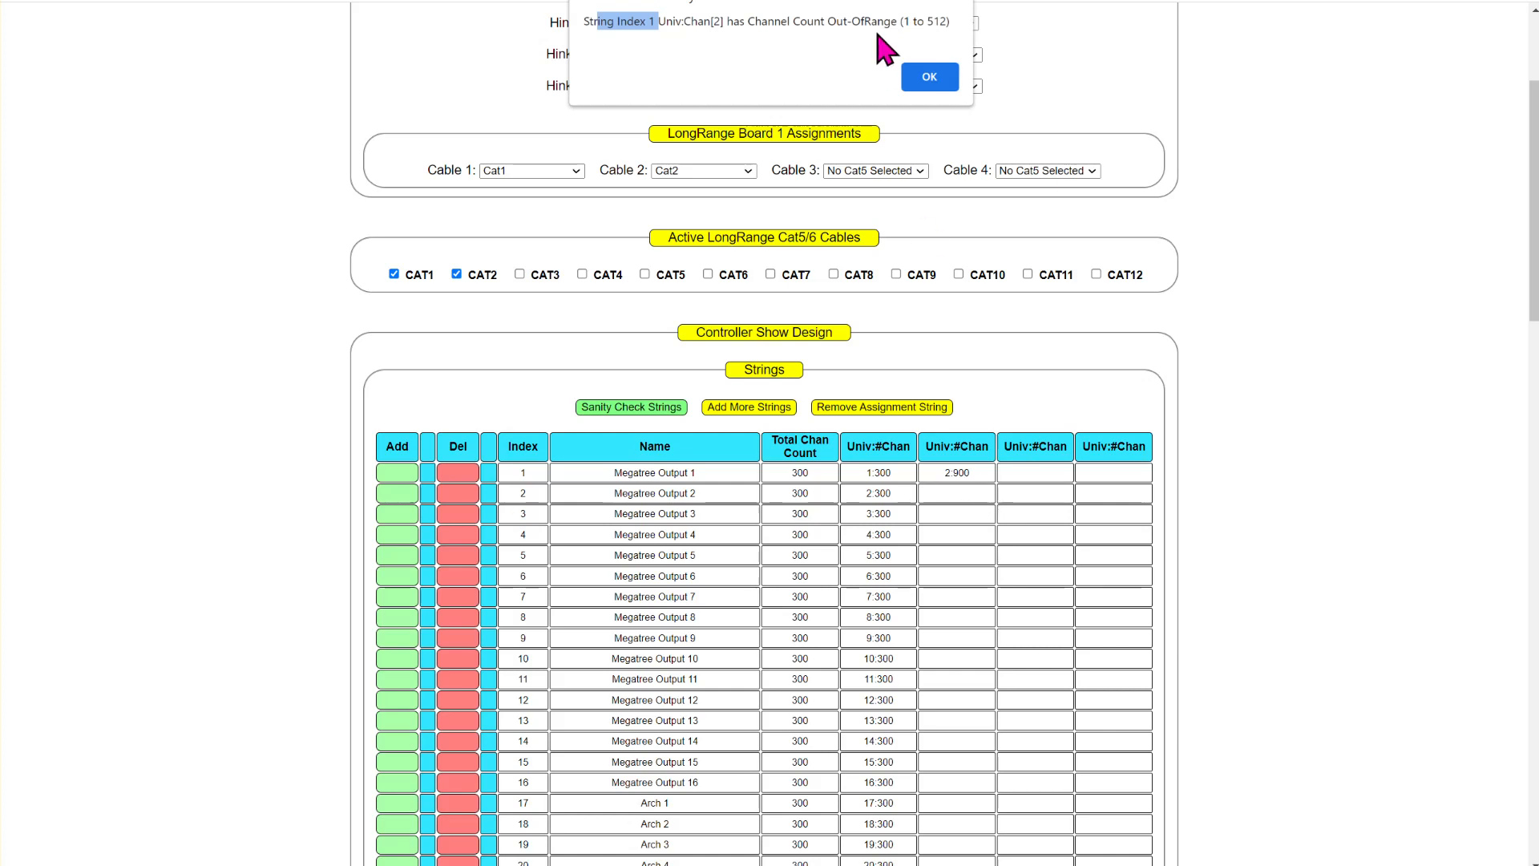
click(926, 76)
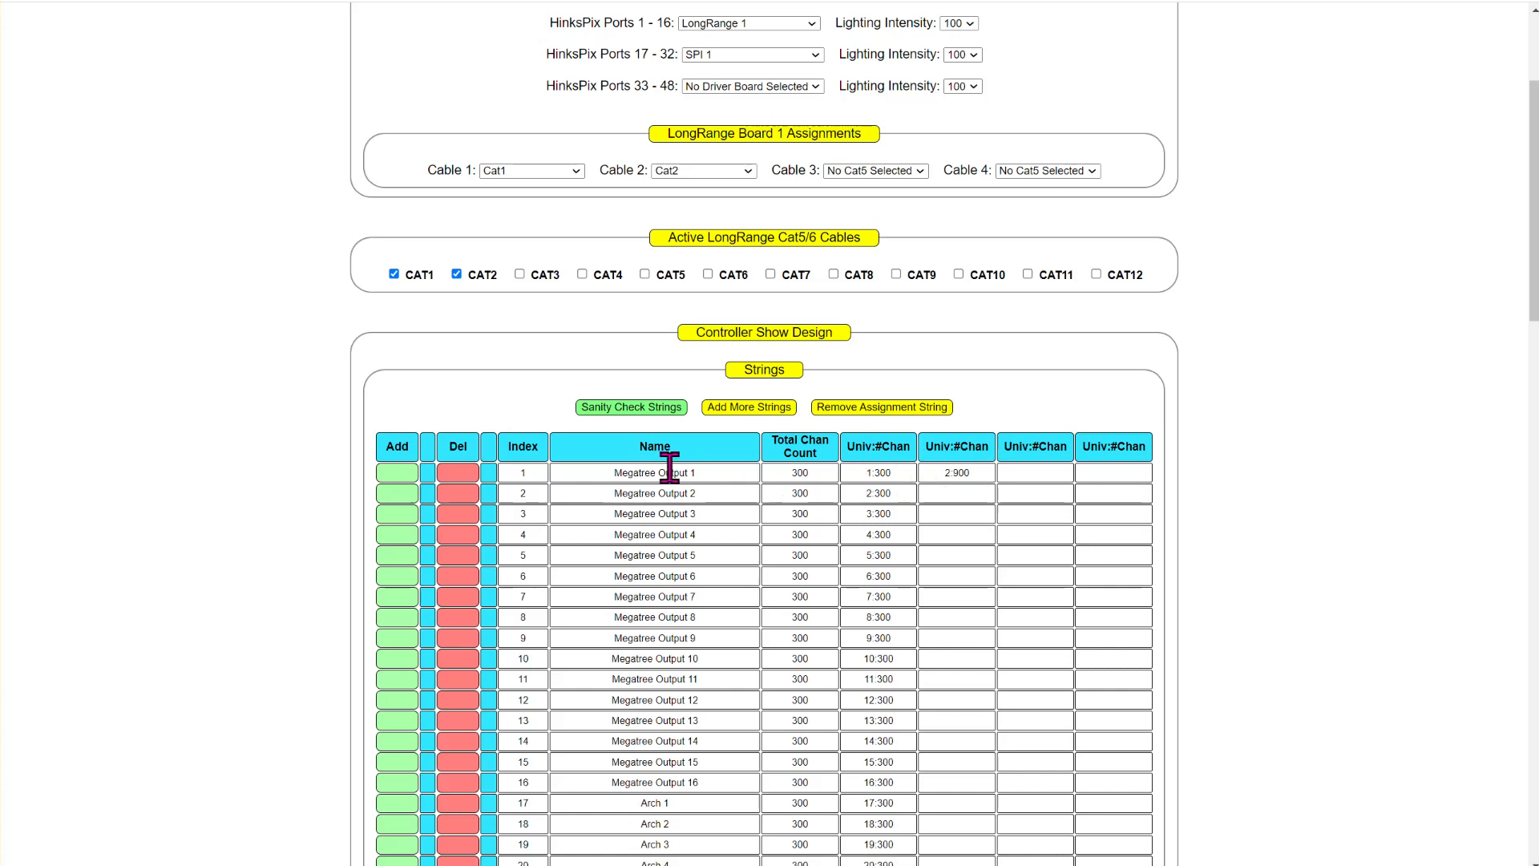
- Clear Megatree Output 1's second universe and channel count and rerun the string sanity check
click(975, 474)
key(BackSpace)
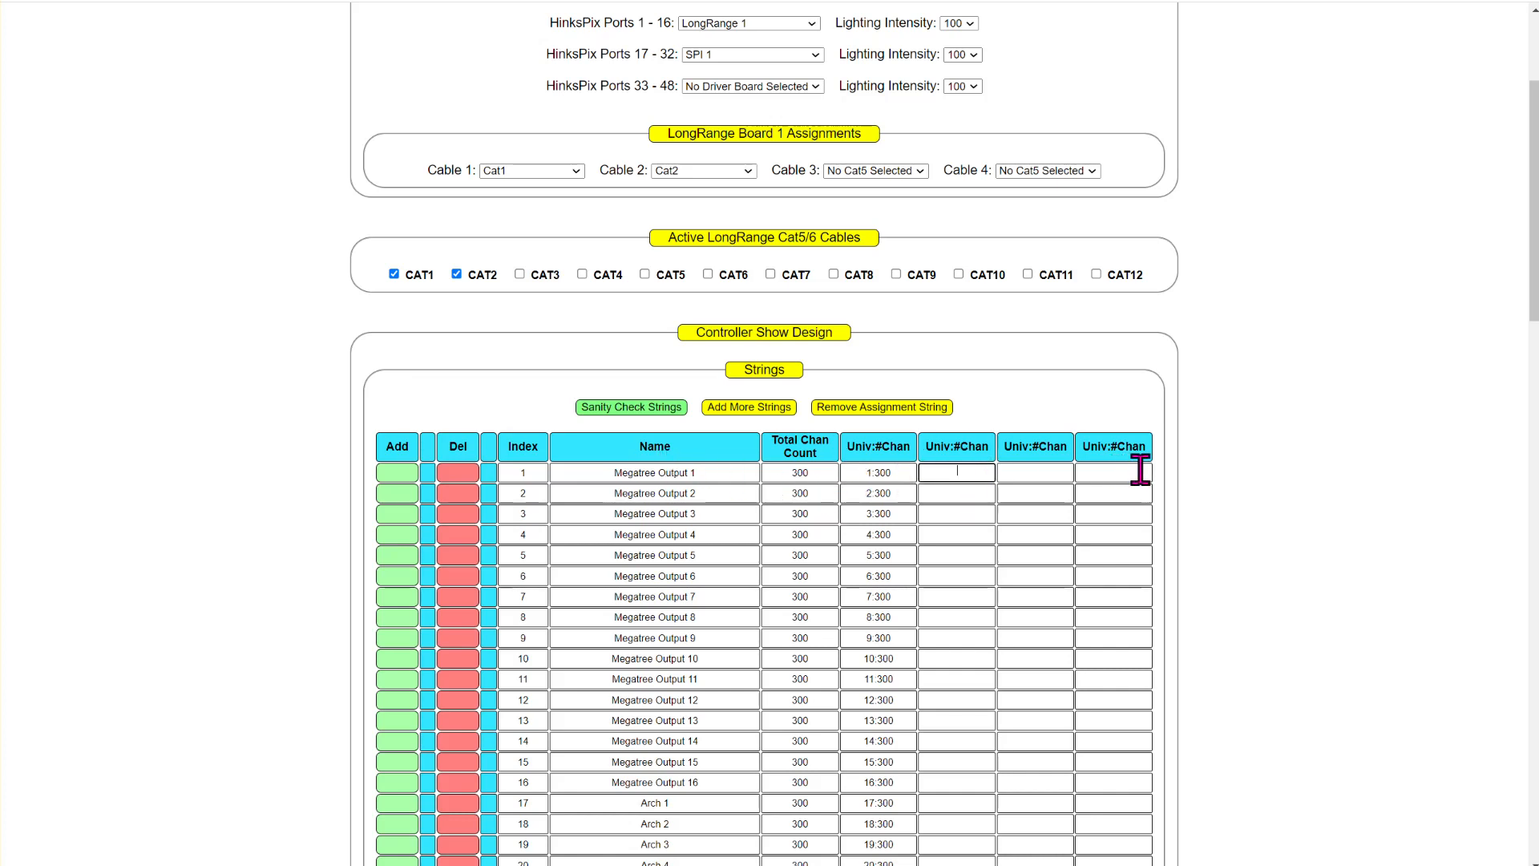
click(651, 408)
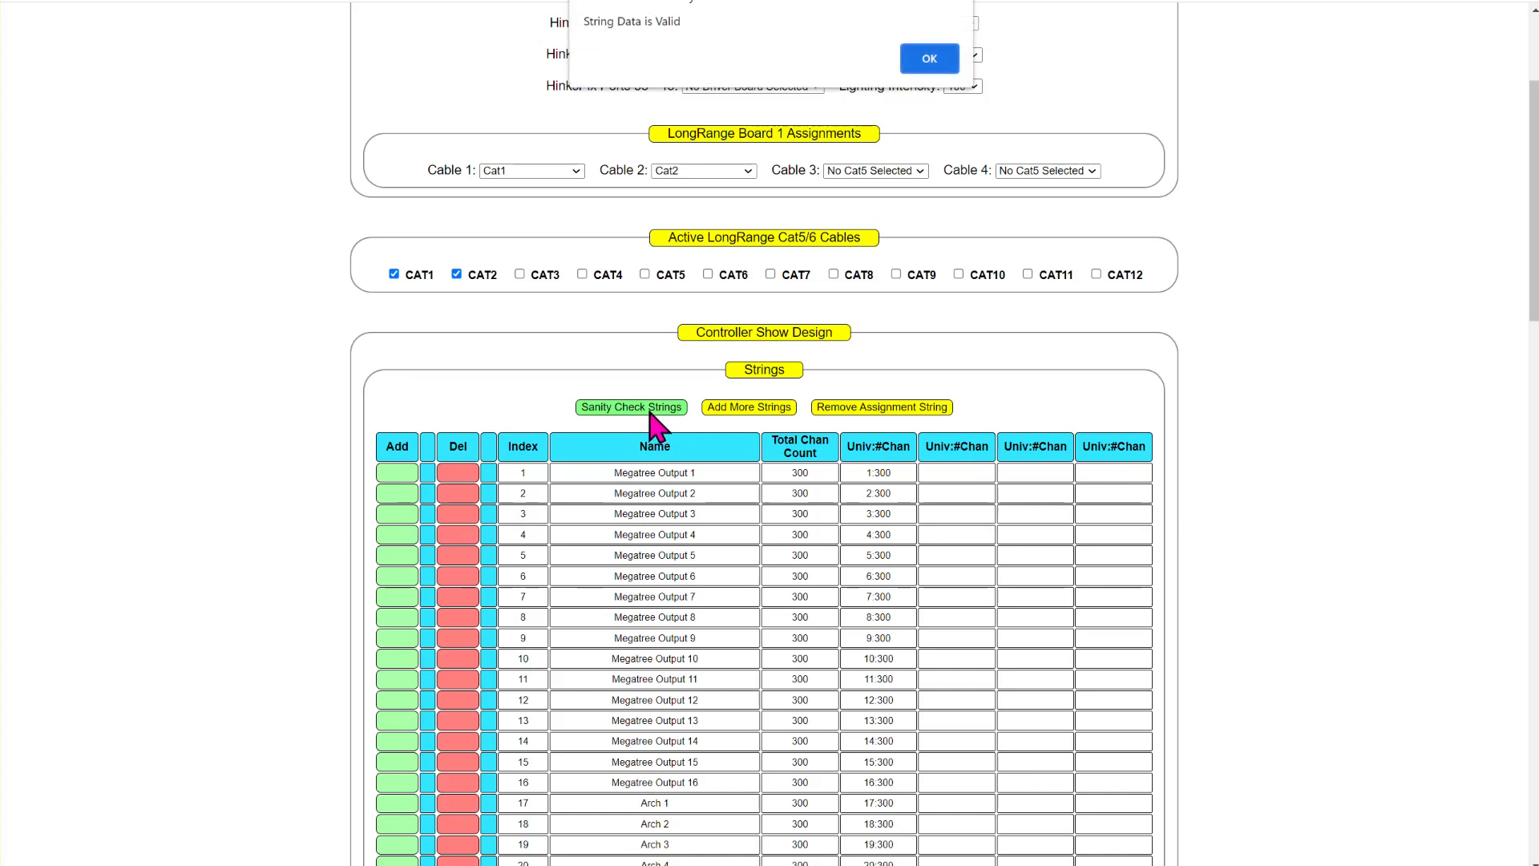
click(925, 59)
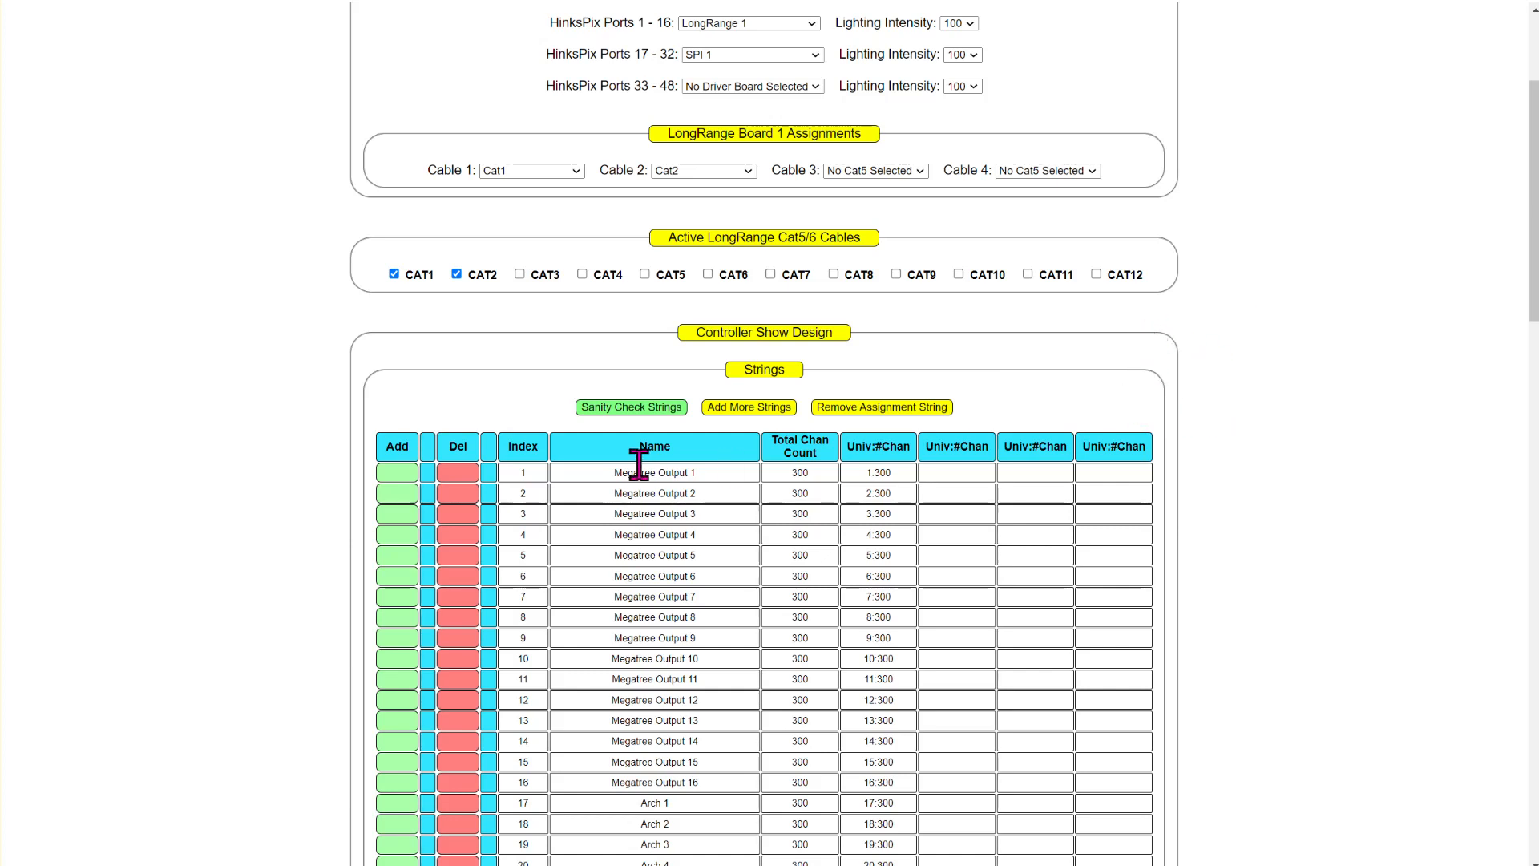
- Examine the string list and the receiver tables for Cat5 cables 1 and 2
scroll(638, 463, down, 2)
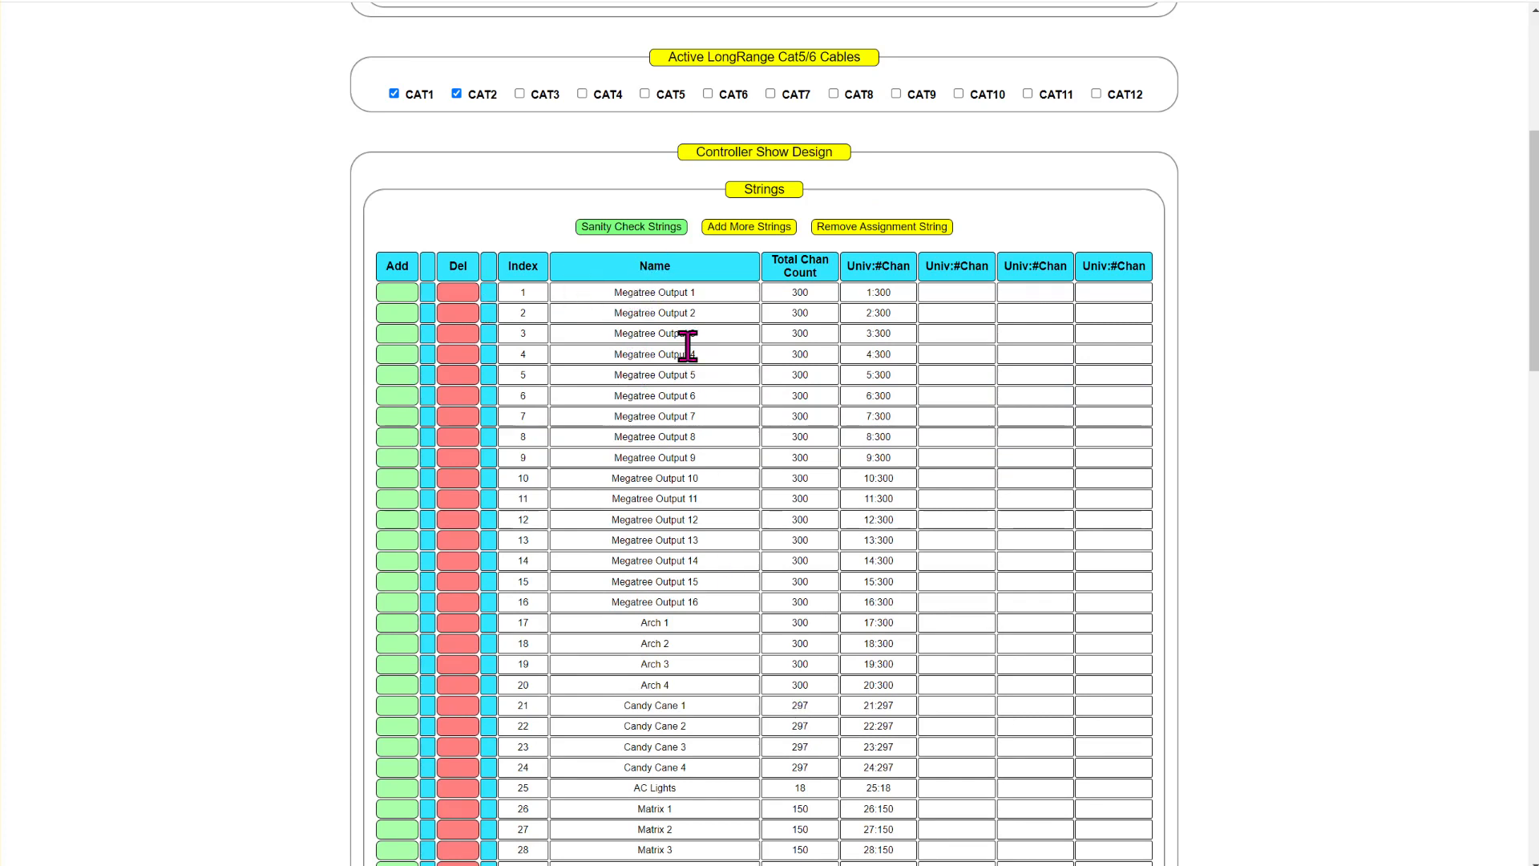
scroll(681, 404, down, 10)
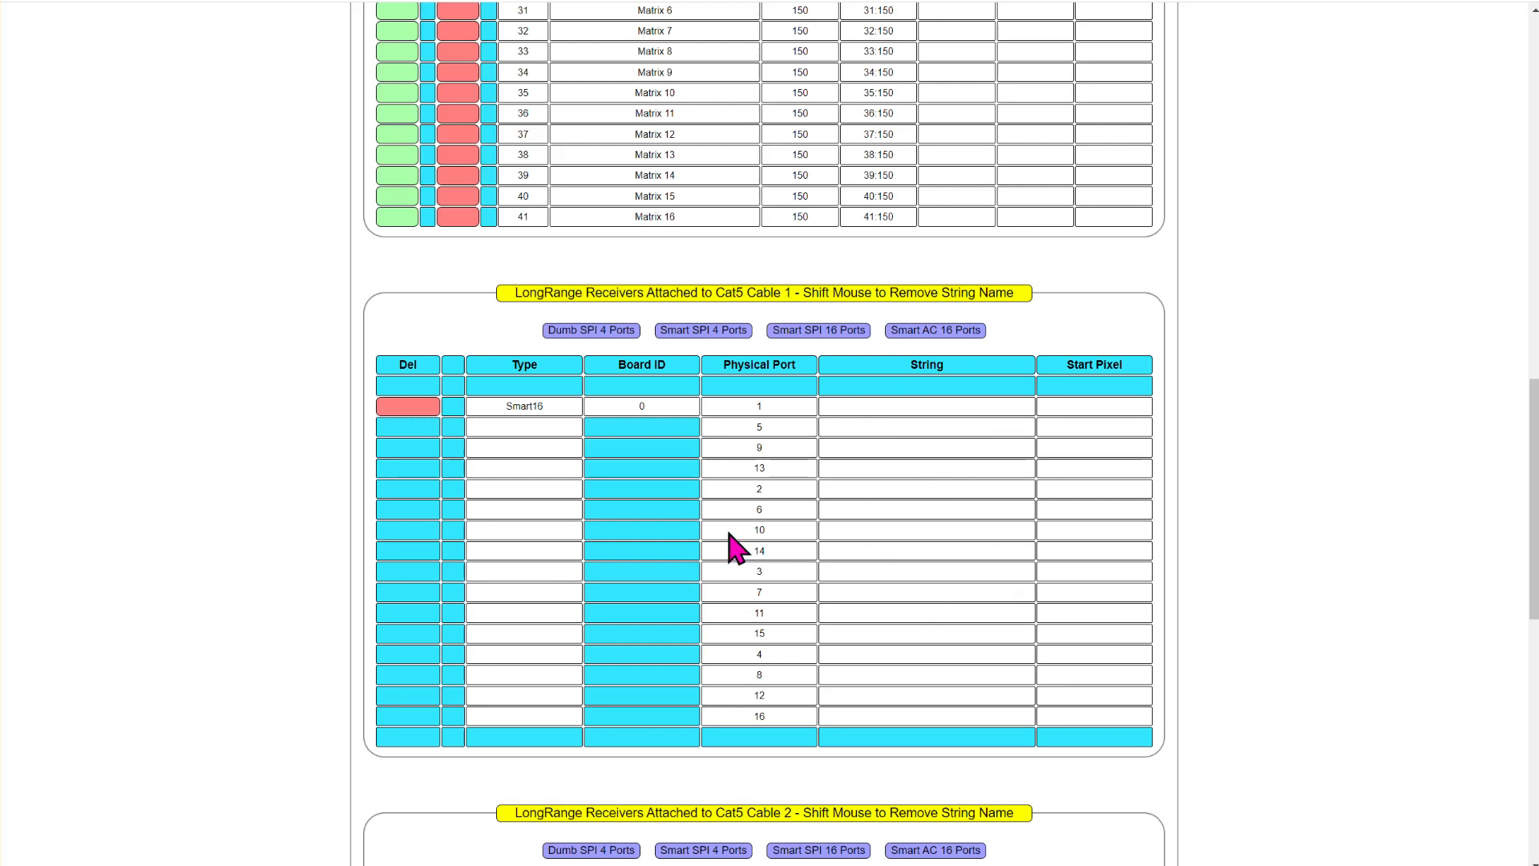
scroll(833, 525, down, 3)
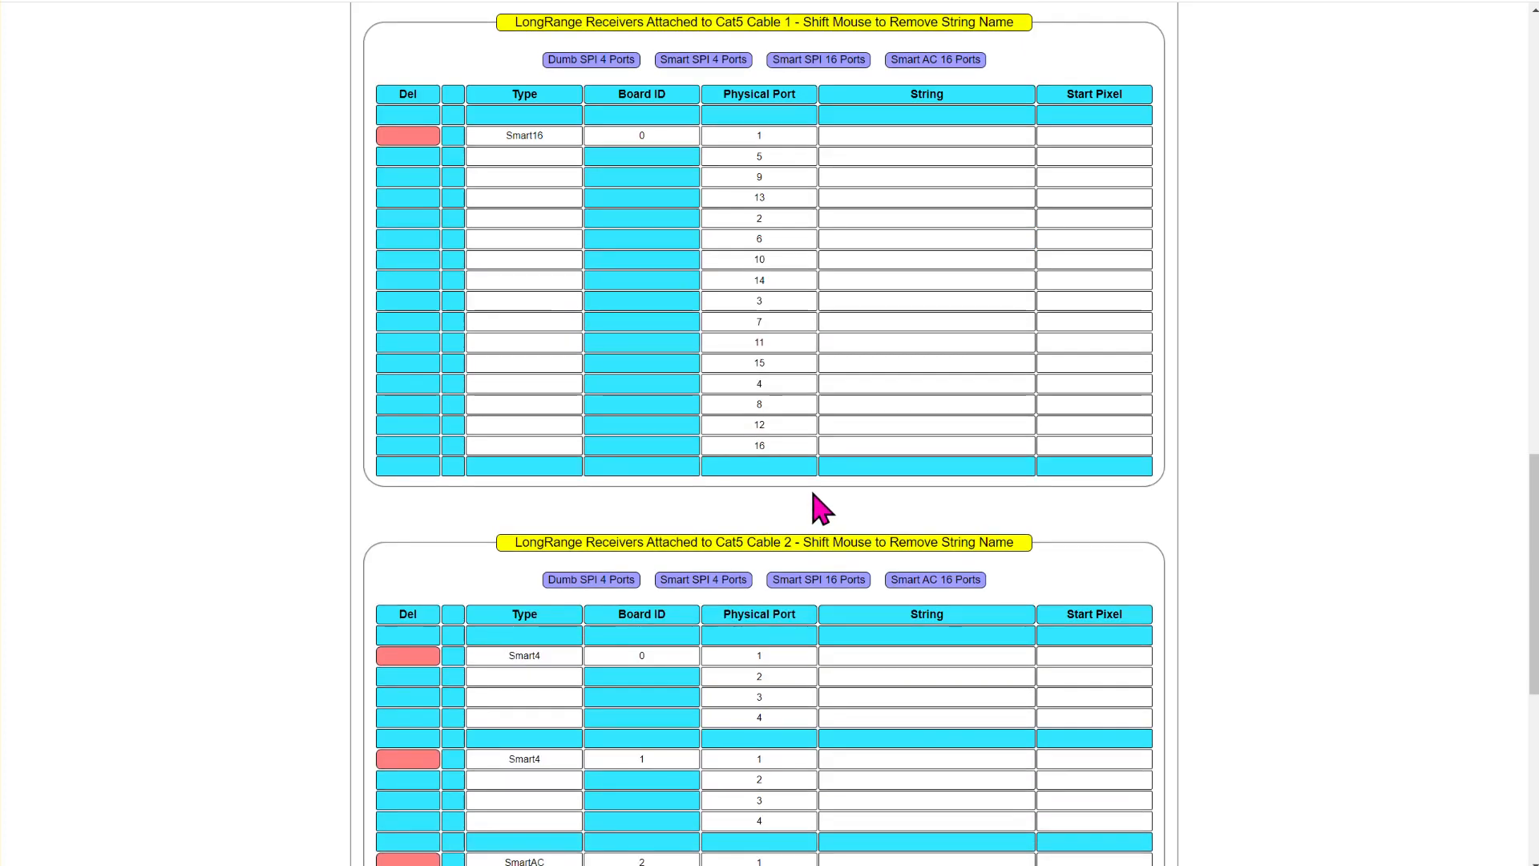
scroll(814, 521, up, 11)
scroll(709, 682, down, 4)
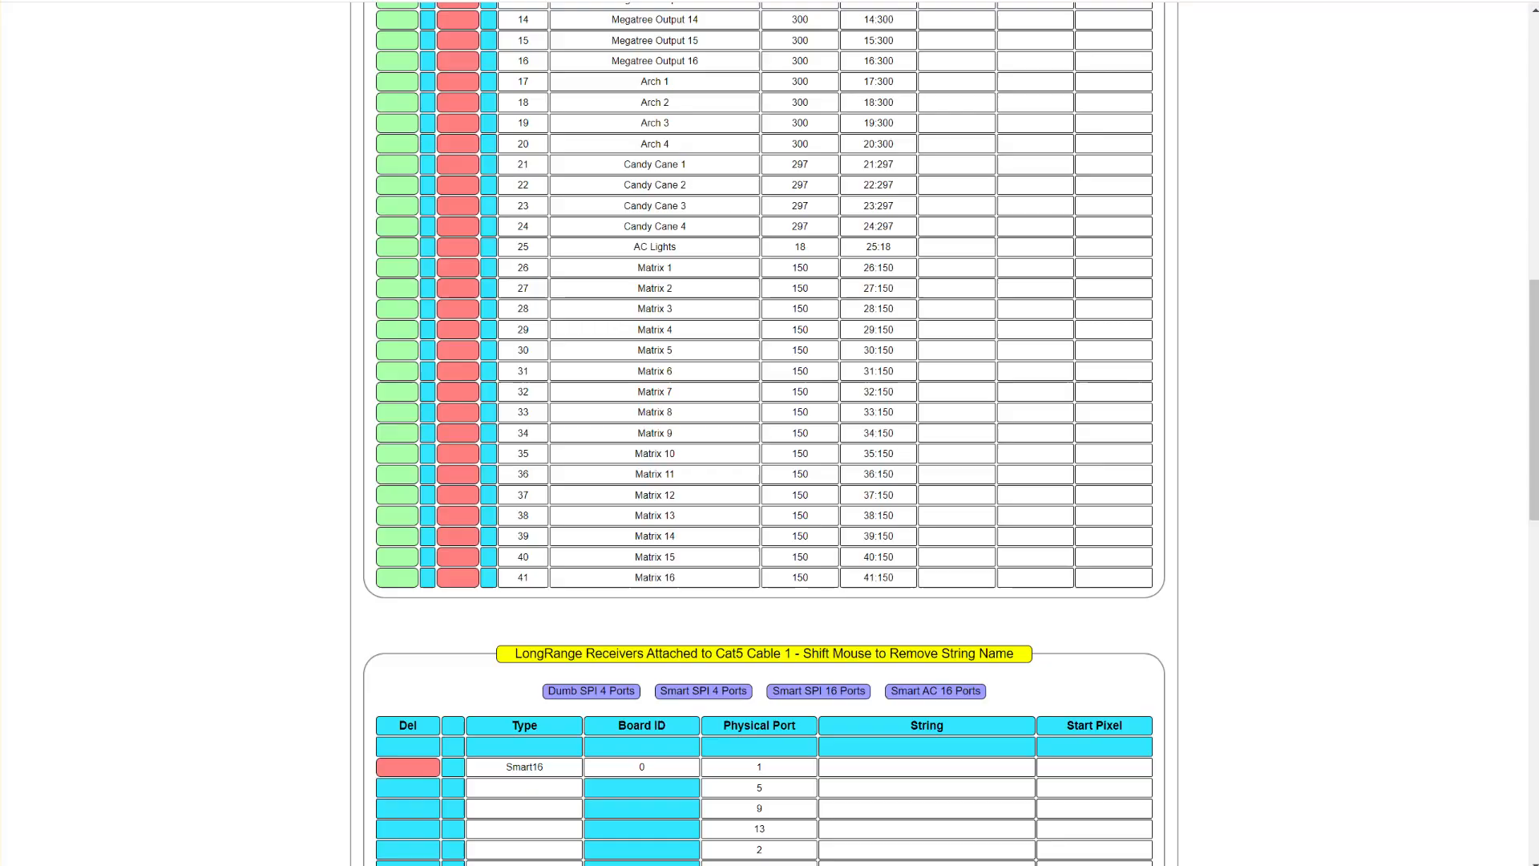
click(361, 0)
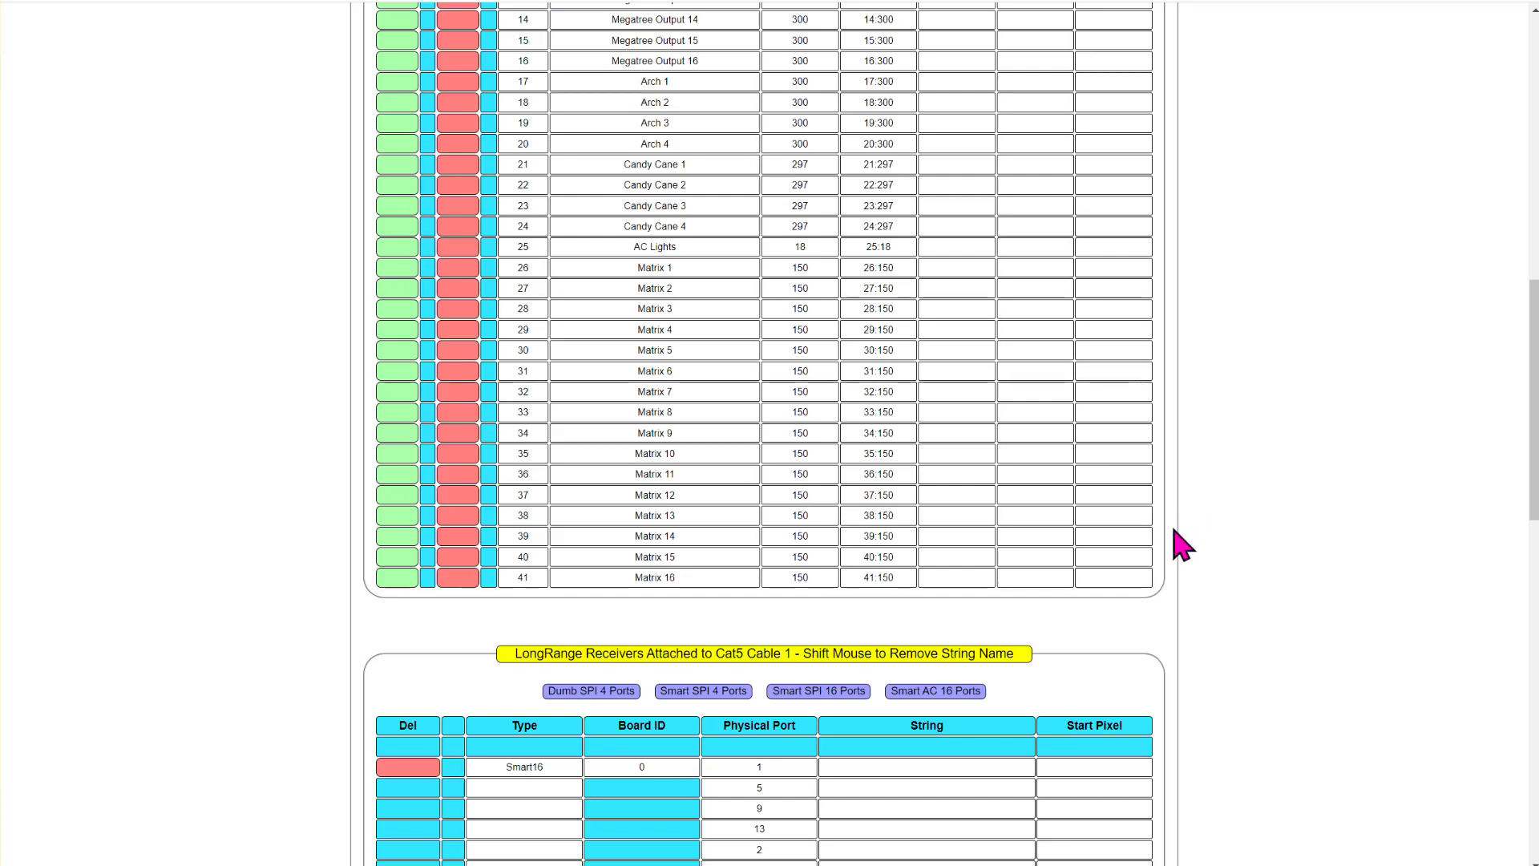
scroll(1007, 488, up, 5)
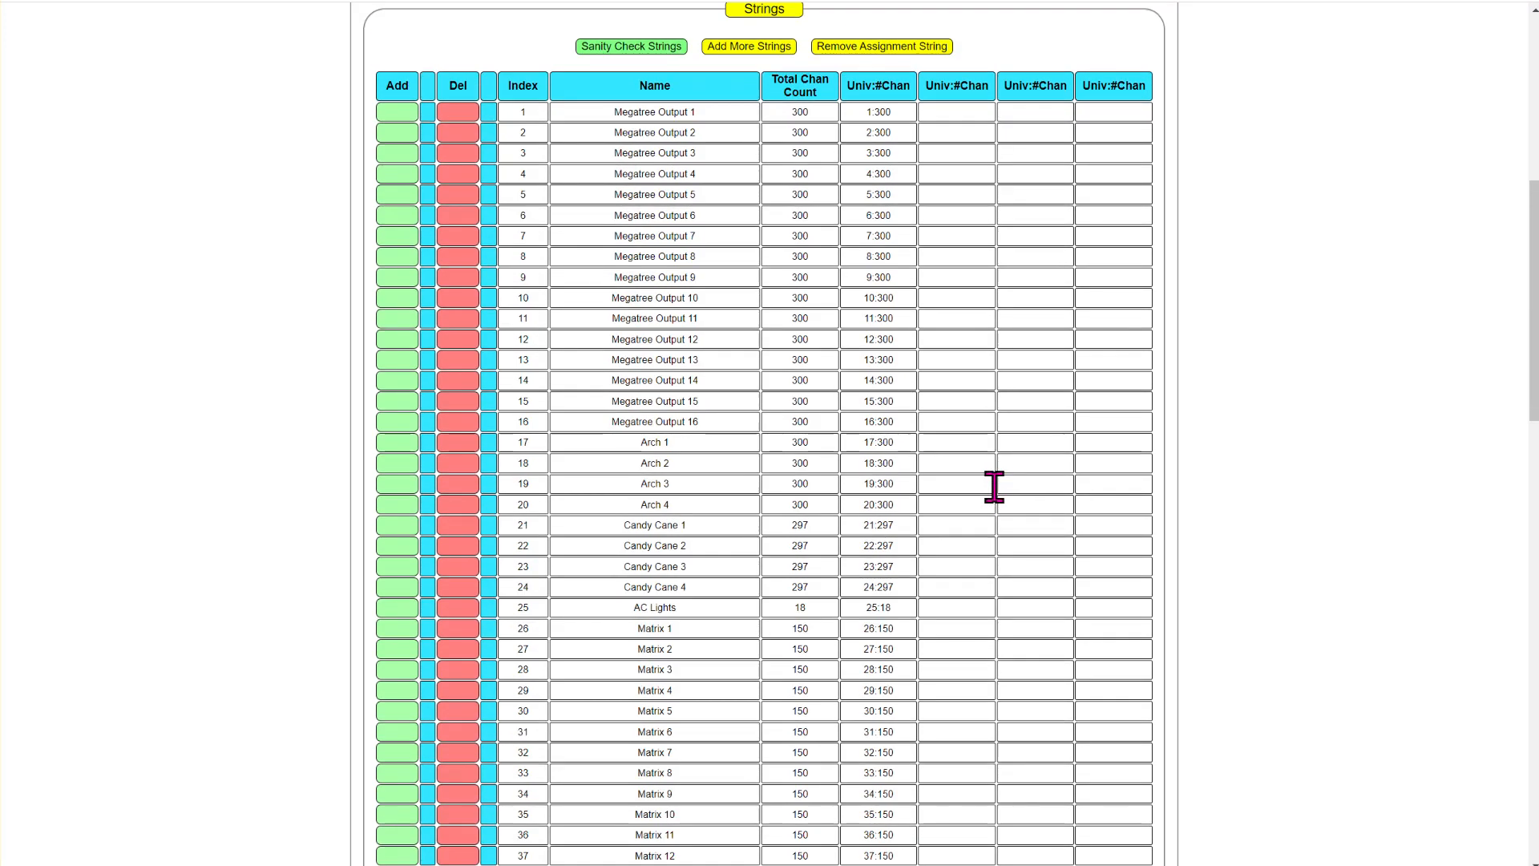
- Assign the Megatree Output 1 string to physical port 1 of the Smart16 receiver on Cat5 cable 1
scroll(931, 455, down, 7)
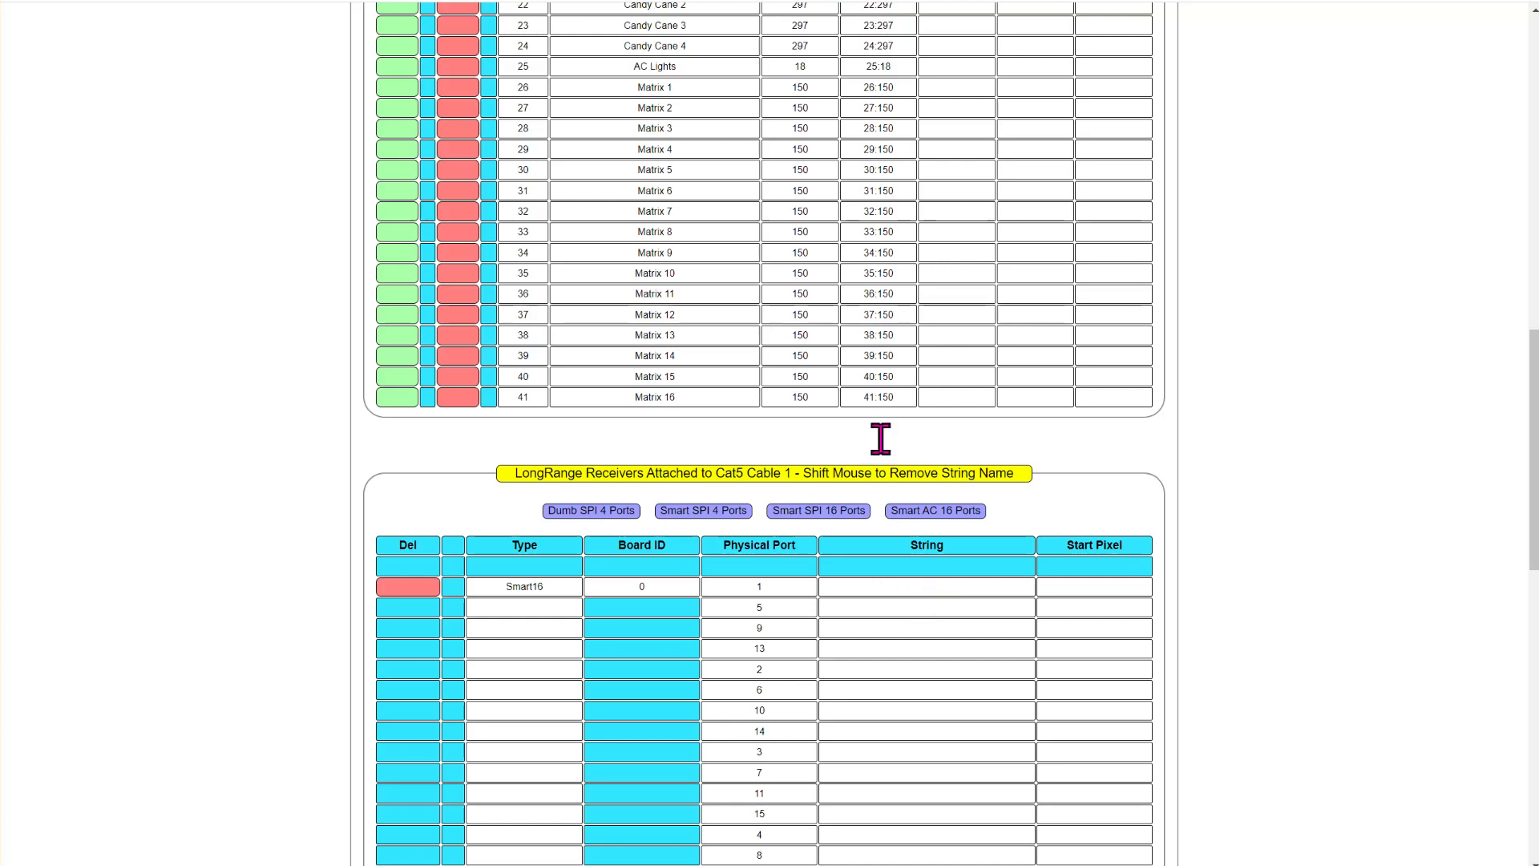
click(939, 591)
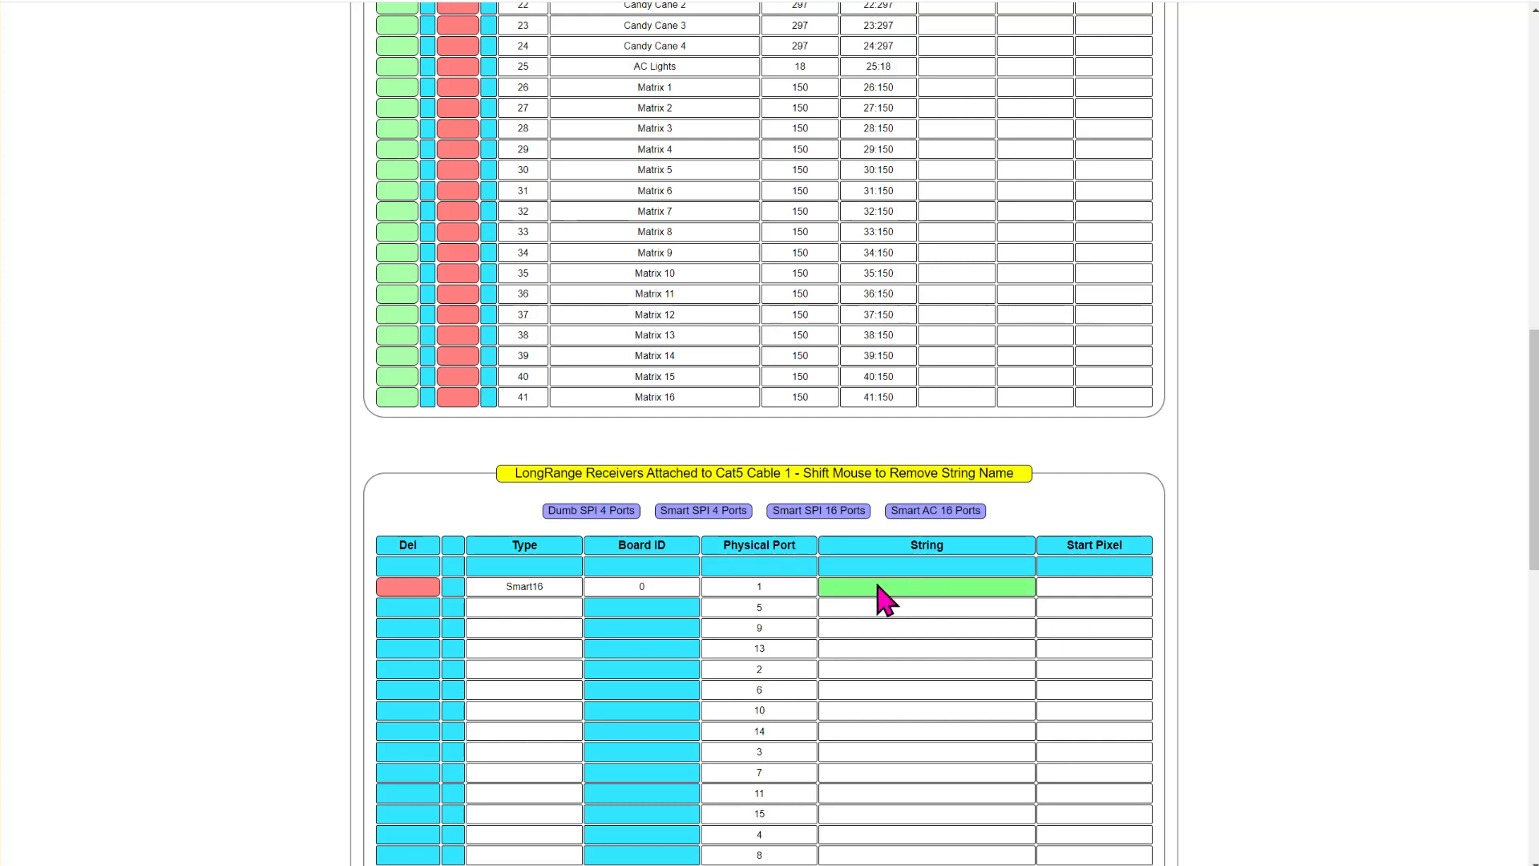
scroll(884, 587, up, 7)
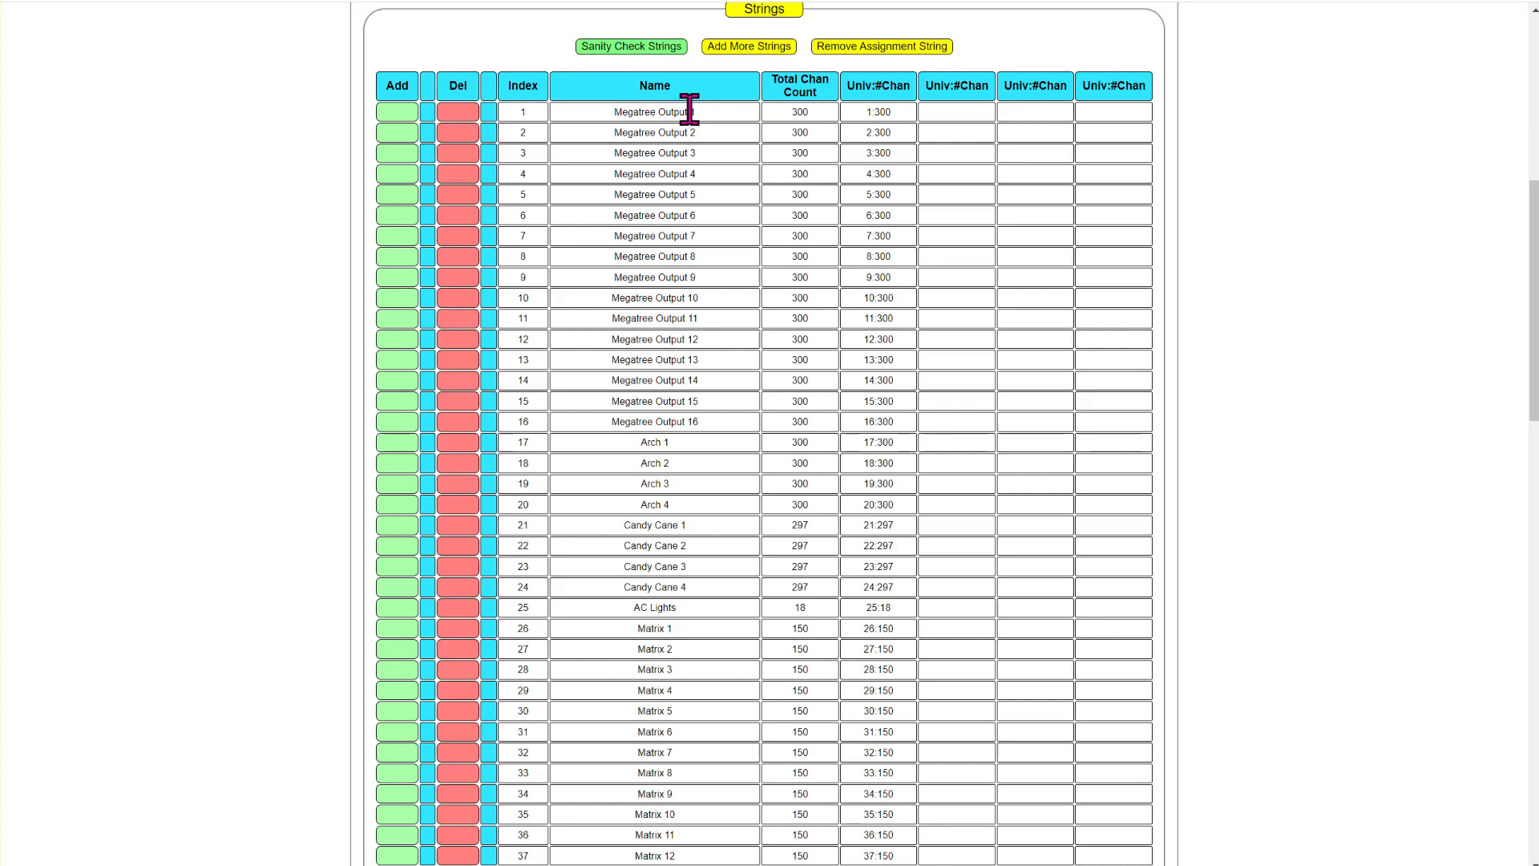
click(691, 109)
scroll(1034, 681, down, 8)
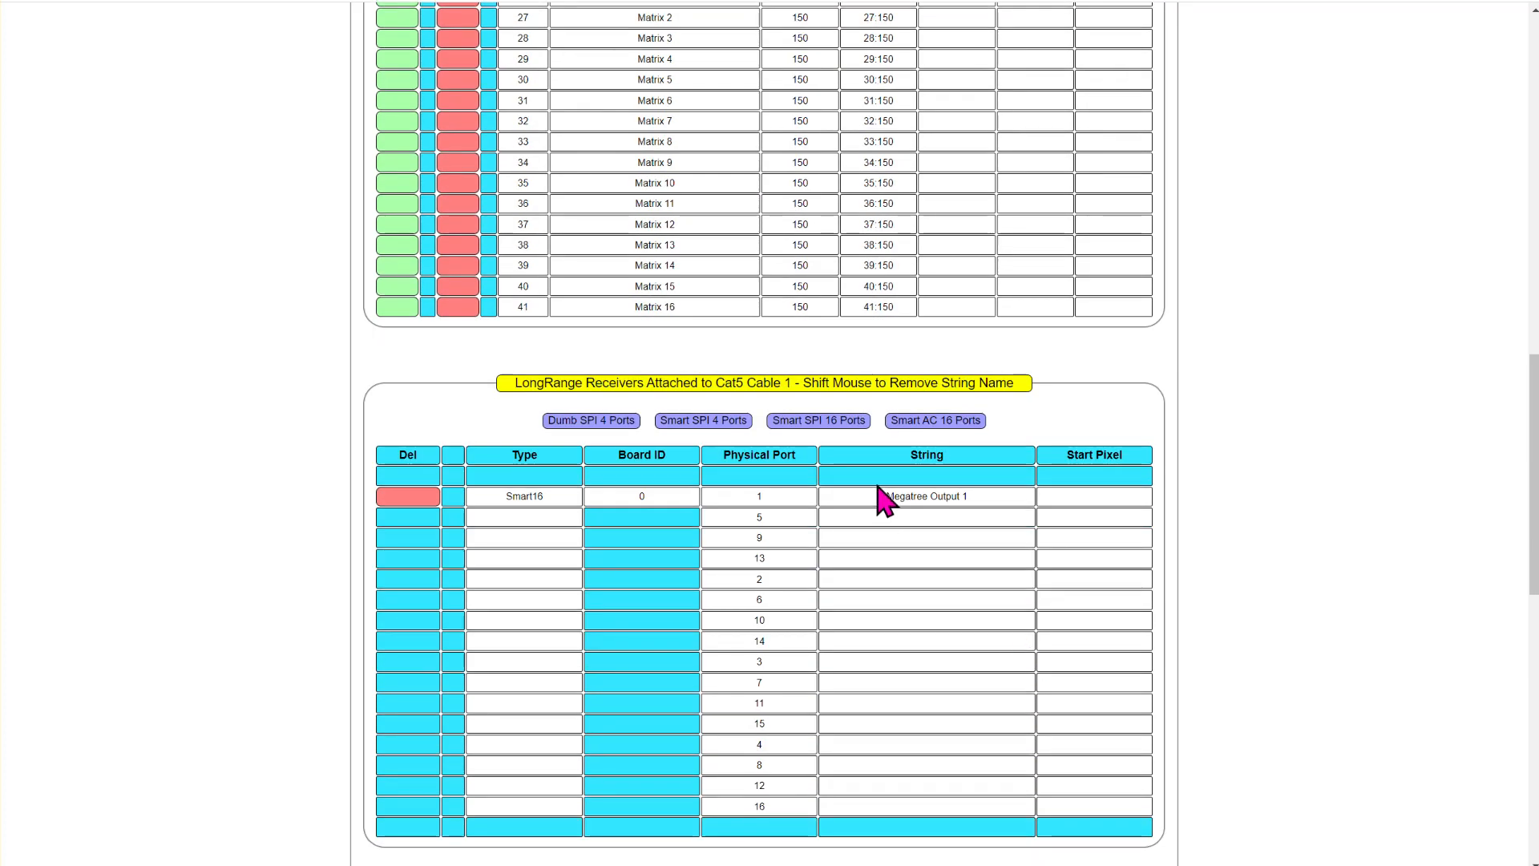
- Assign Megatree Output 2 and Megatree Output 3 to physical ports 2 and 3 of the Smart16 receiver on Cat5 cable 1
click(903, 583)
scroll(904, 587, up, 8)
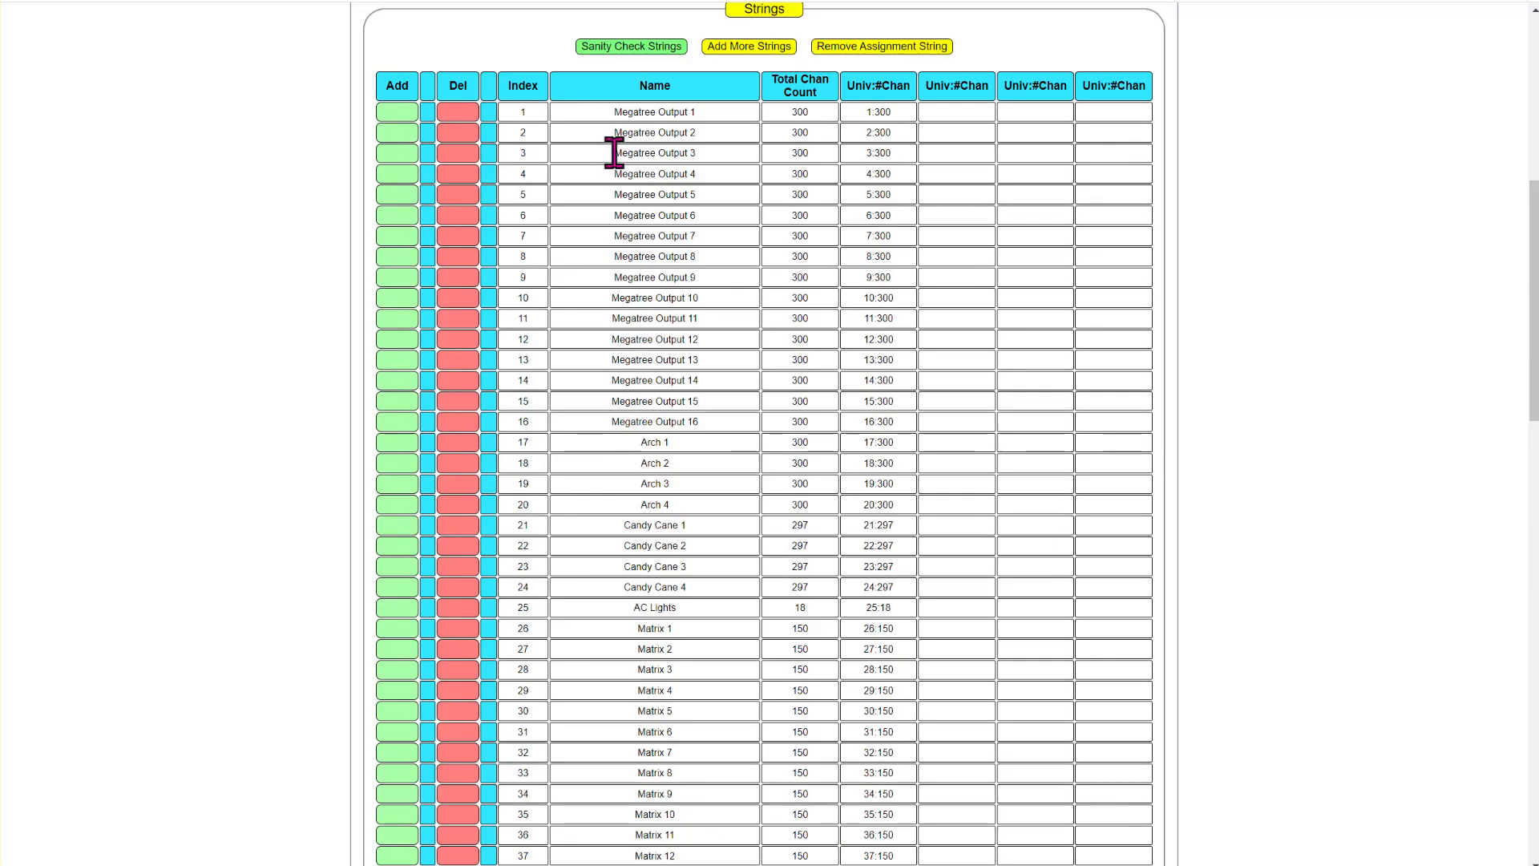
scroll(881, 363, down, 8)
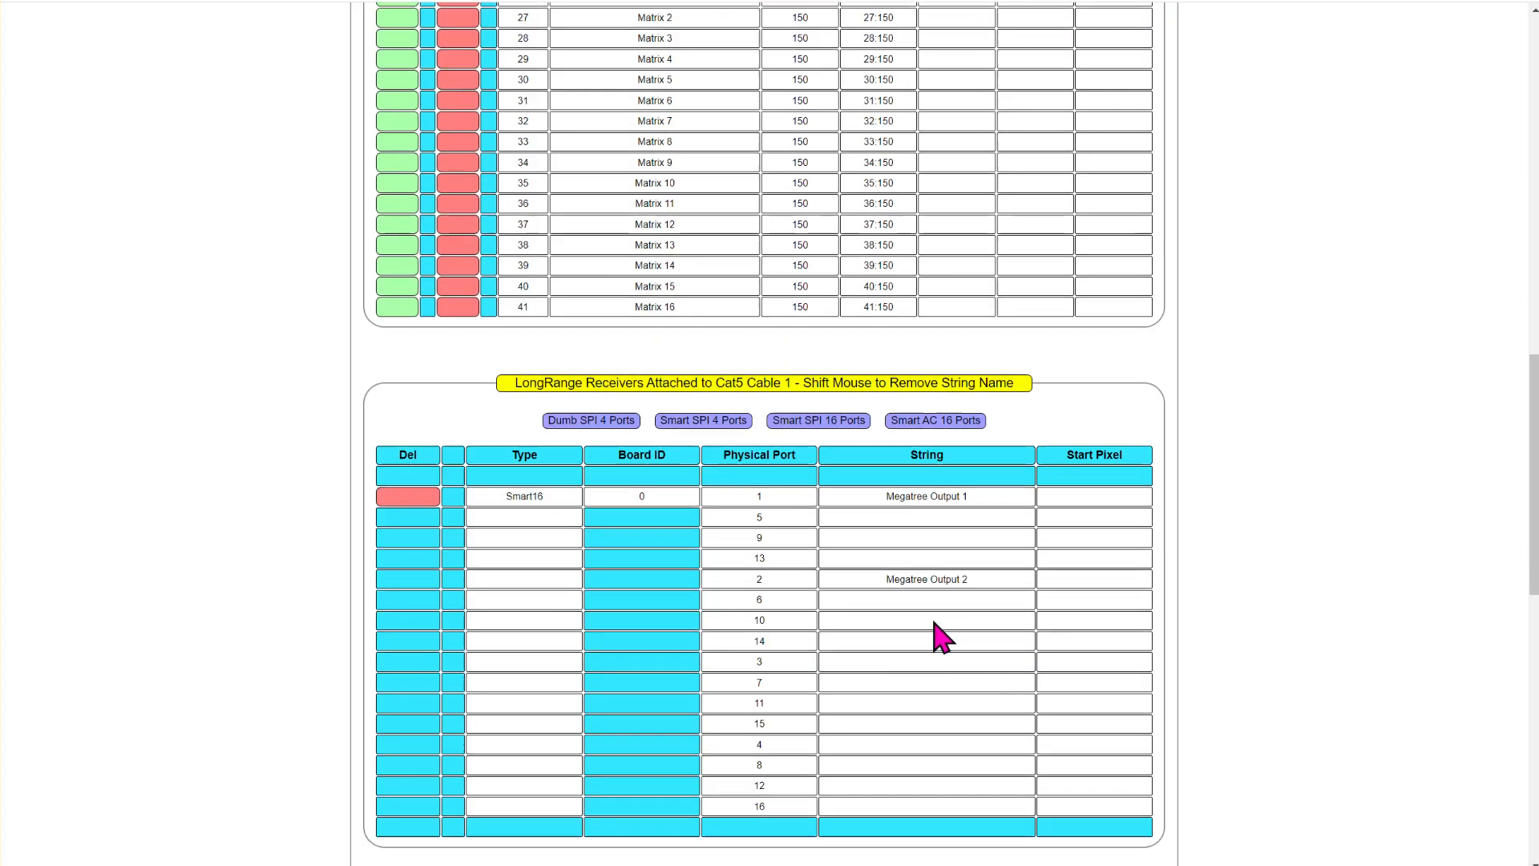
click(881, 661)
scroll(728, 471, up, 8)
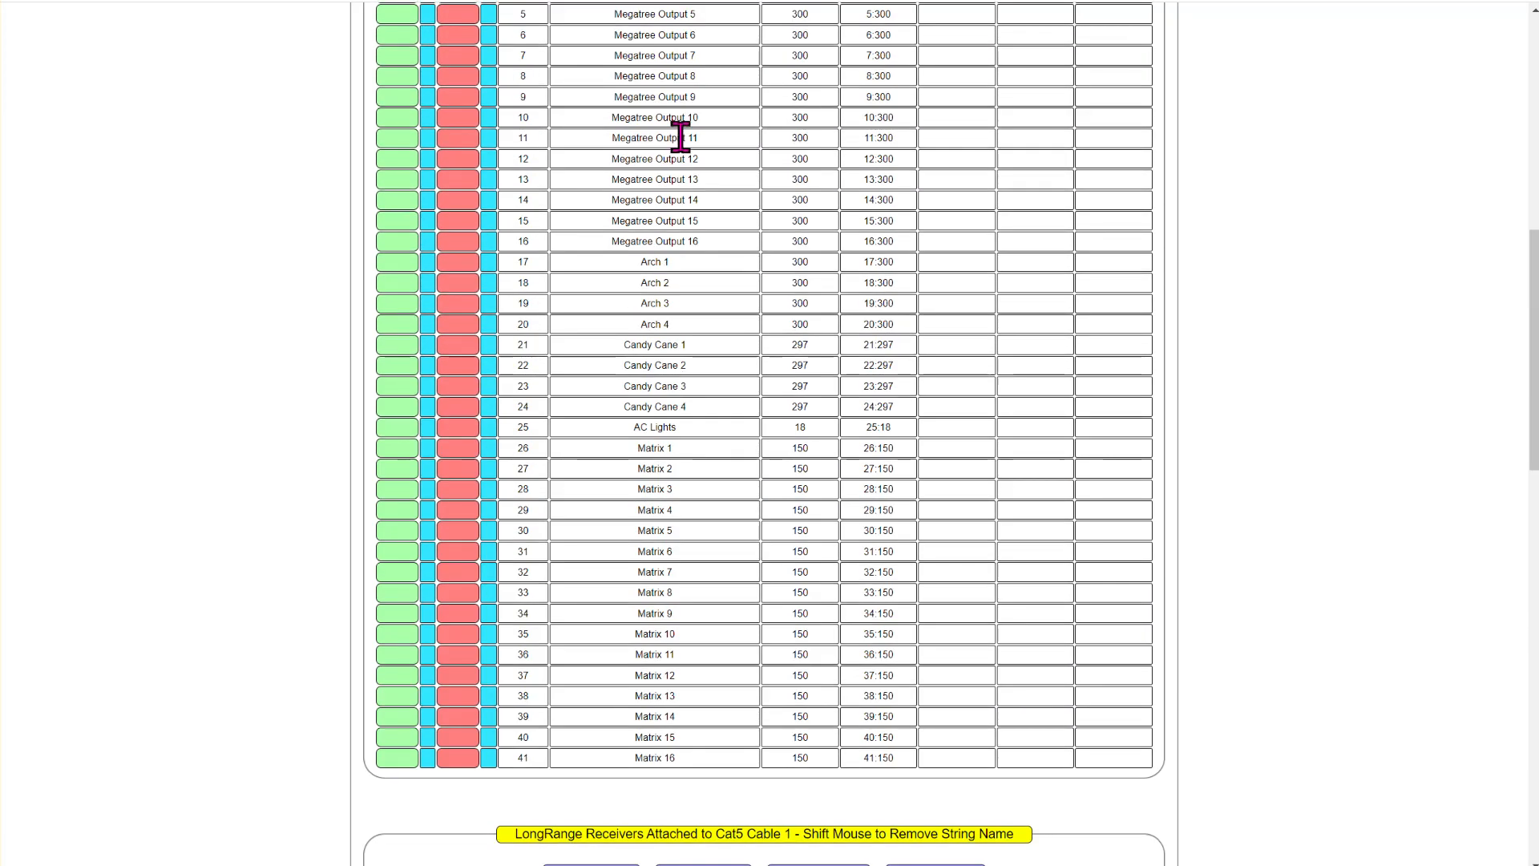
click(697, 154)
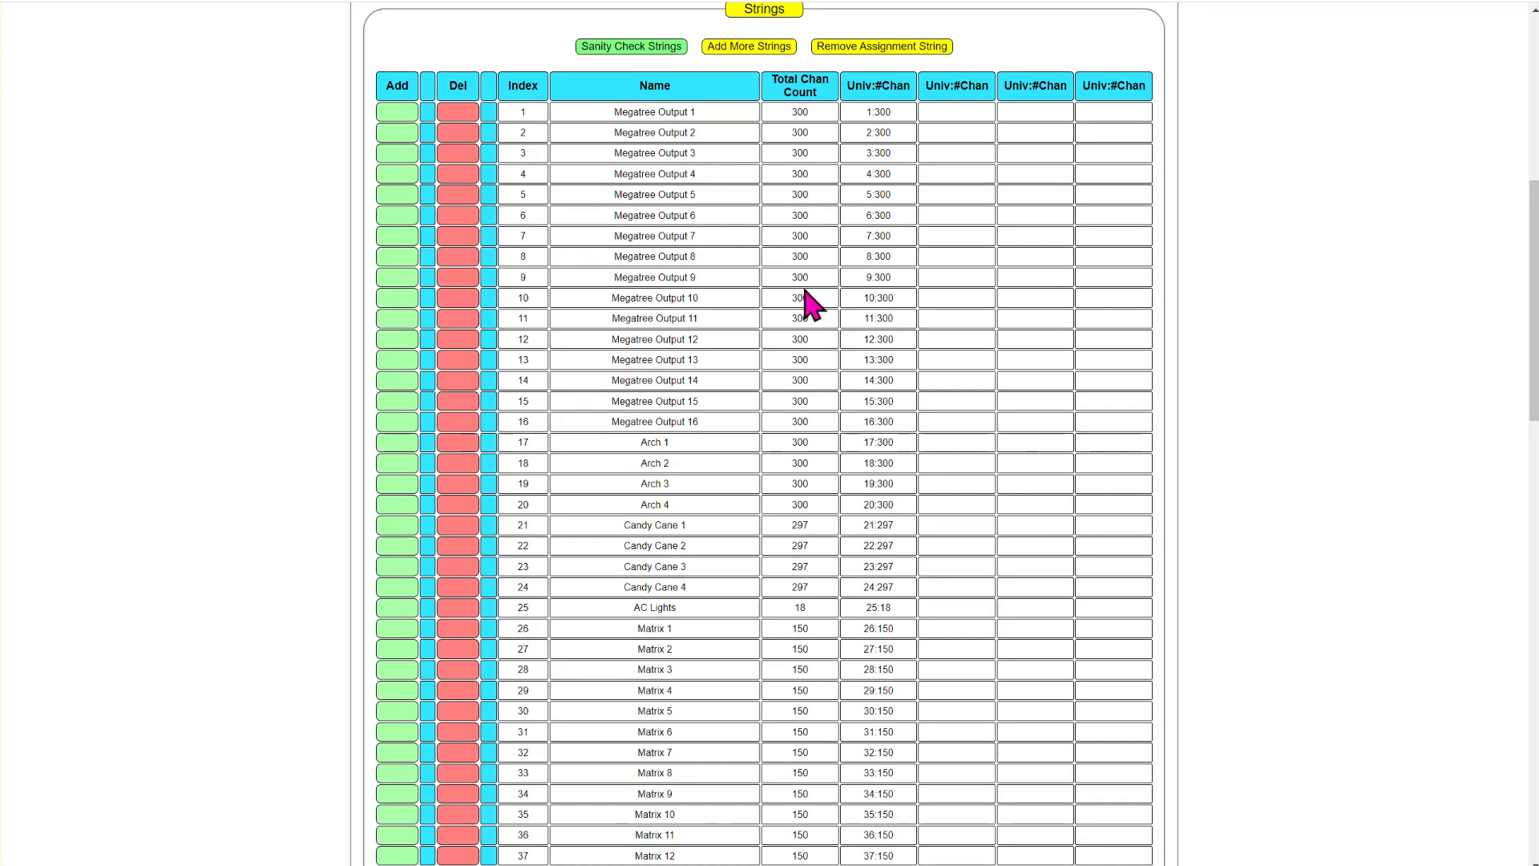
scroll(858, 385, down, 8)
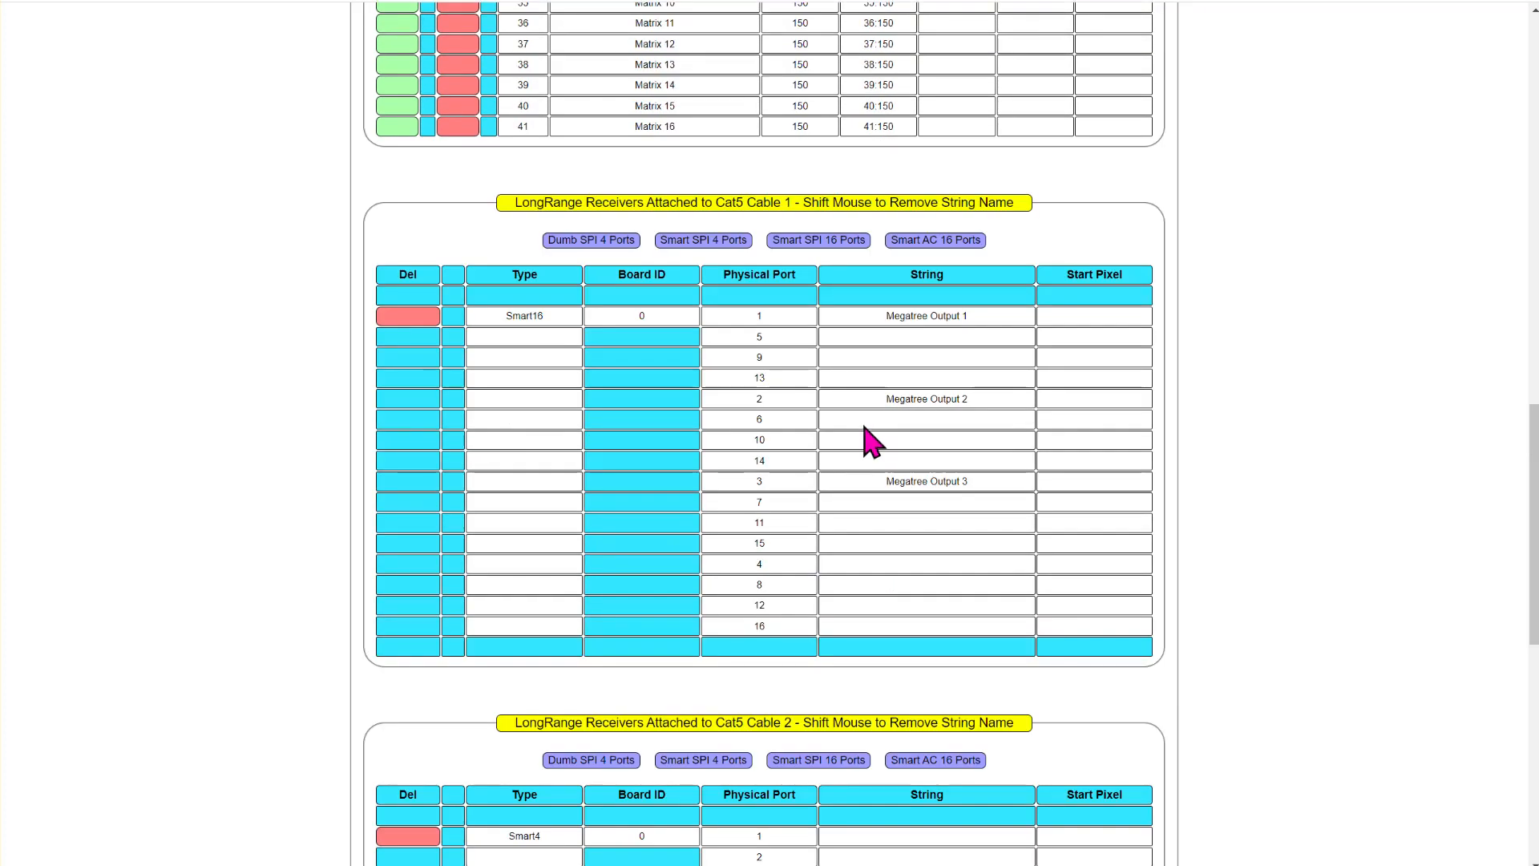
scroll(835, 433, down, 3)
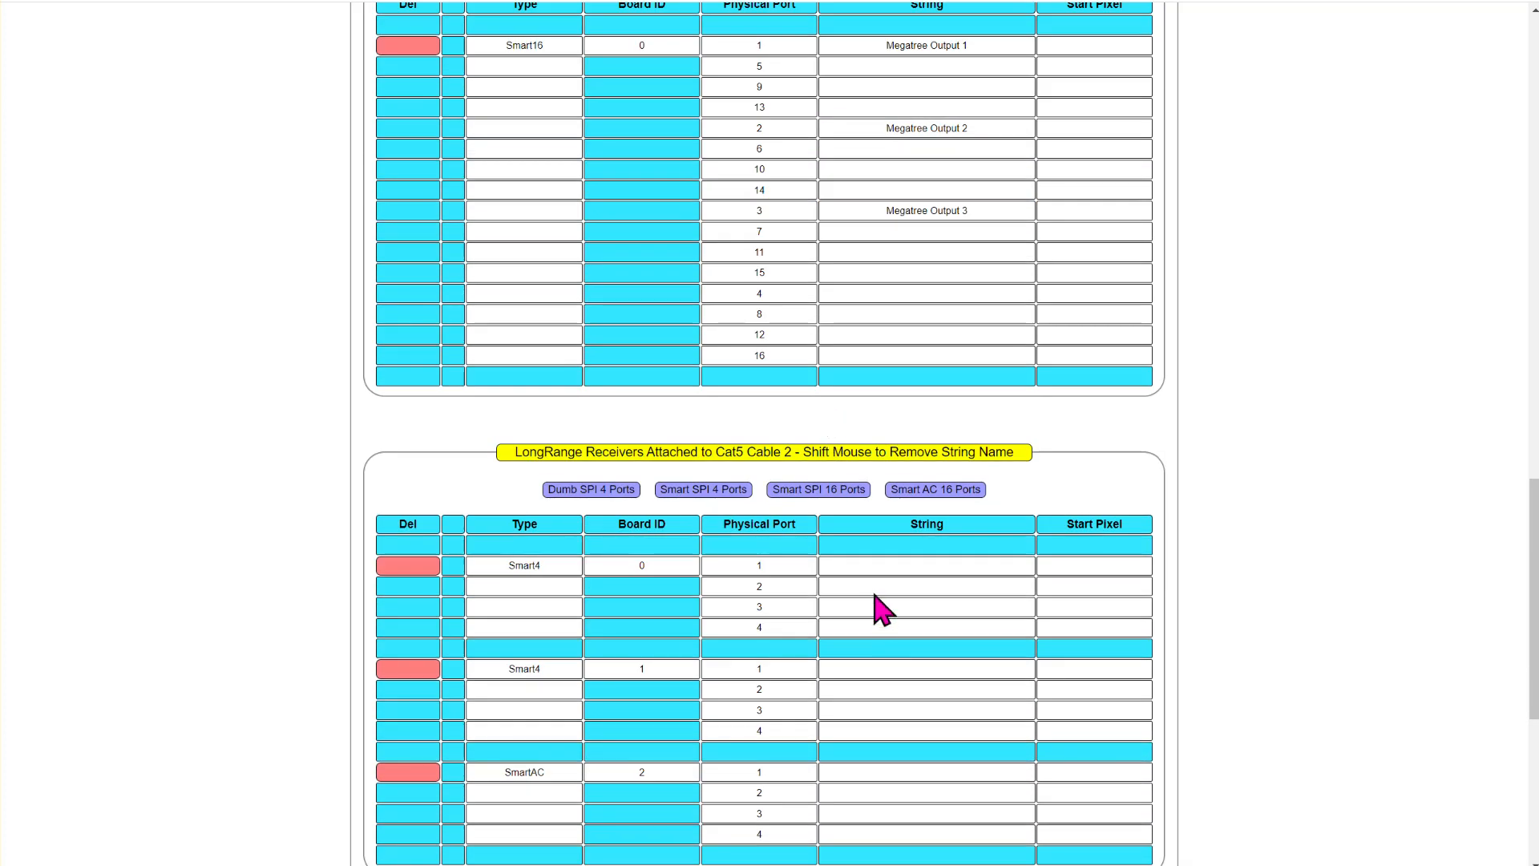
- Assign the Arch 1 string to physical port 1 of the Smart4 receiver with board ID 0 on Cat5 cable 2
click(874, 565)
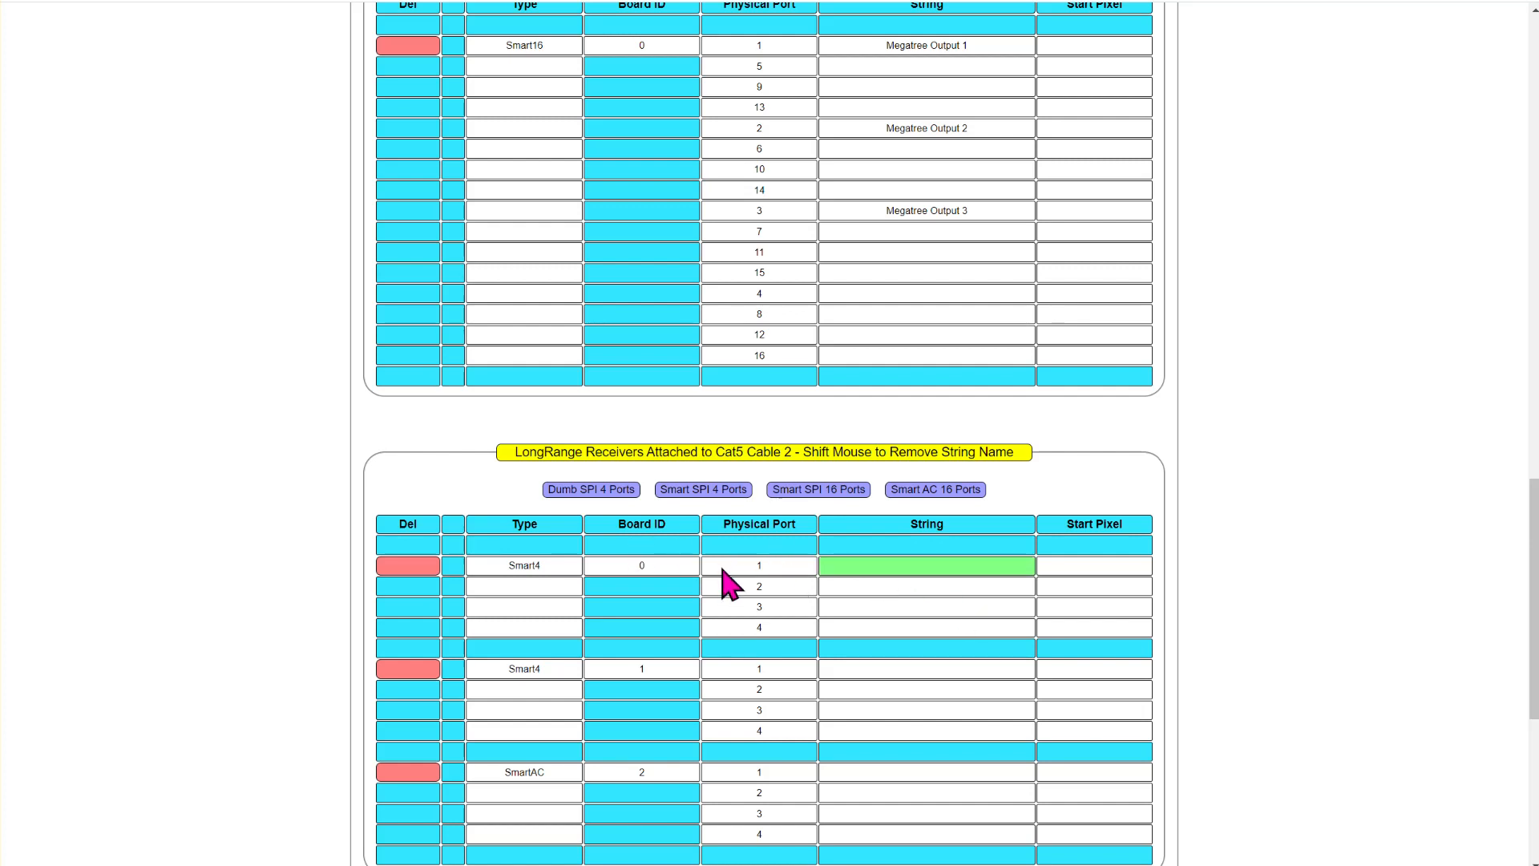
scroll(729, 581, up, 9)
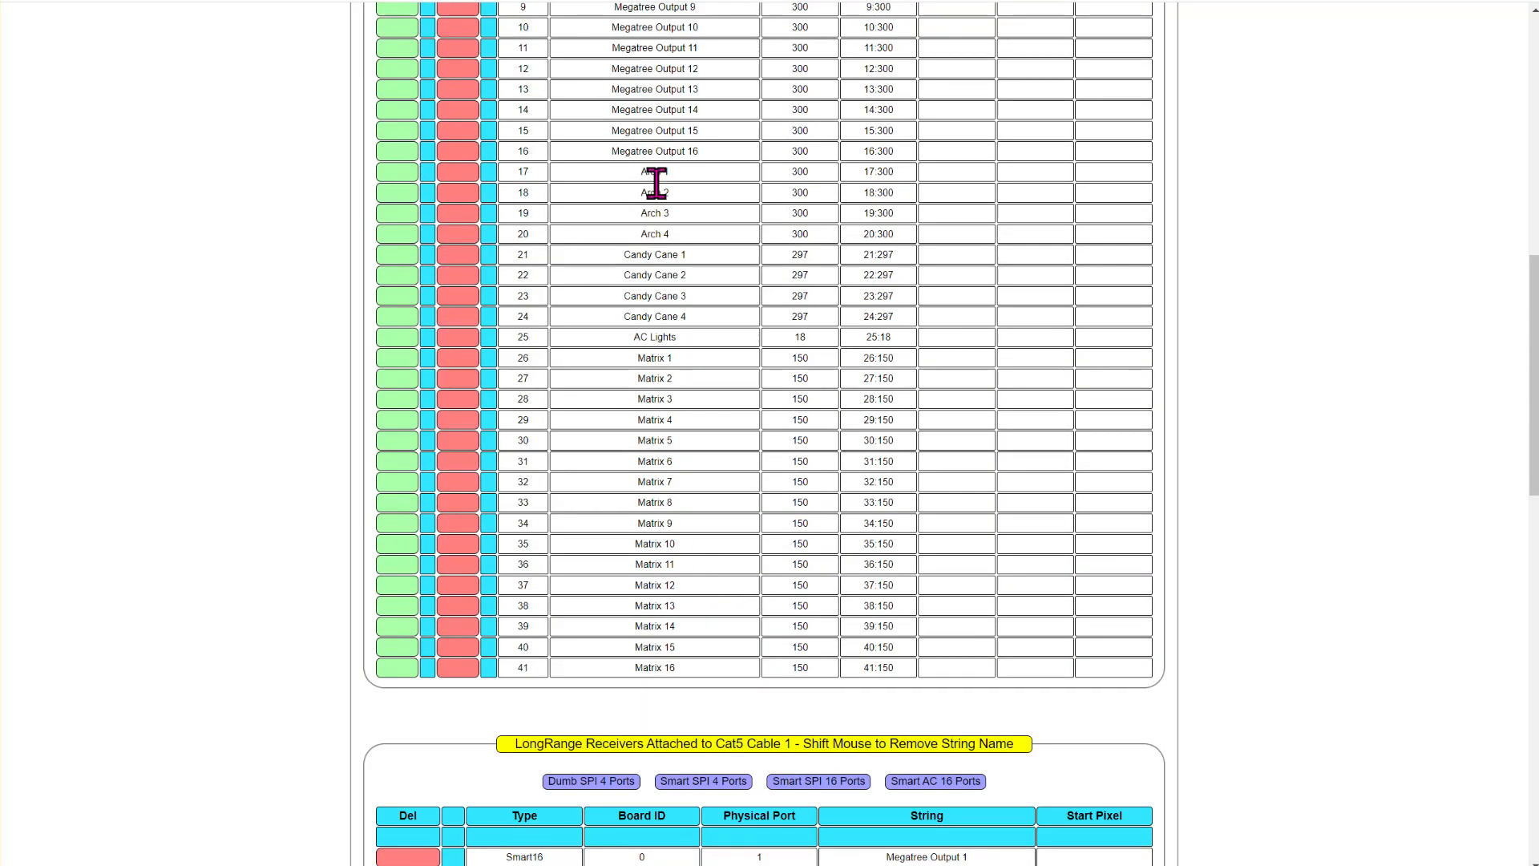
scroll(972, 549, down, 6)
- Assign the Candy Cane 1 string to physical port 1 of the Smart4 receiver with board ID 1 on Cat5 cable 2
scroll(914, 585, down, 3)
click(905, 668)
scroll(594, 439, up, 9)
click(678, 253)
- Assign the AC Lights string to physical port 1 of the SmartAC receiver on Cat5 cable 2
scroll(777, 409, down, 9)
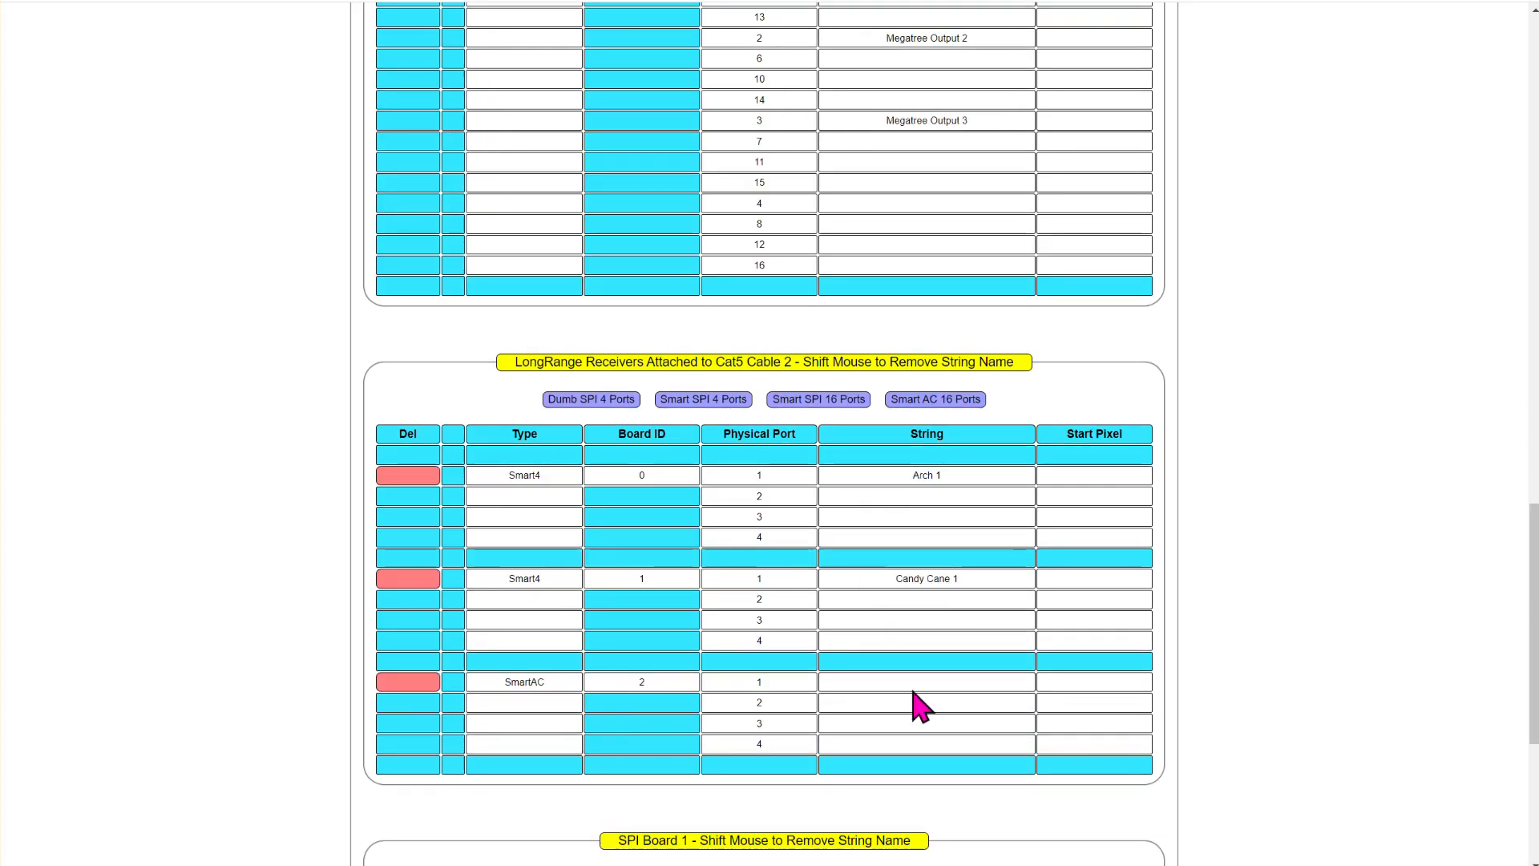
scroll(665, 576, up, 10)
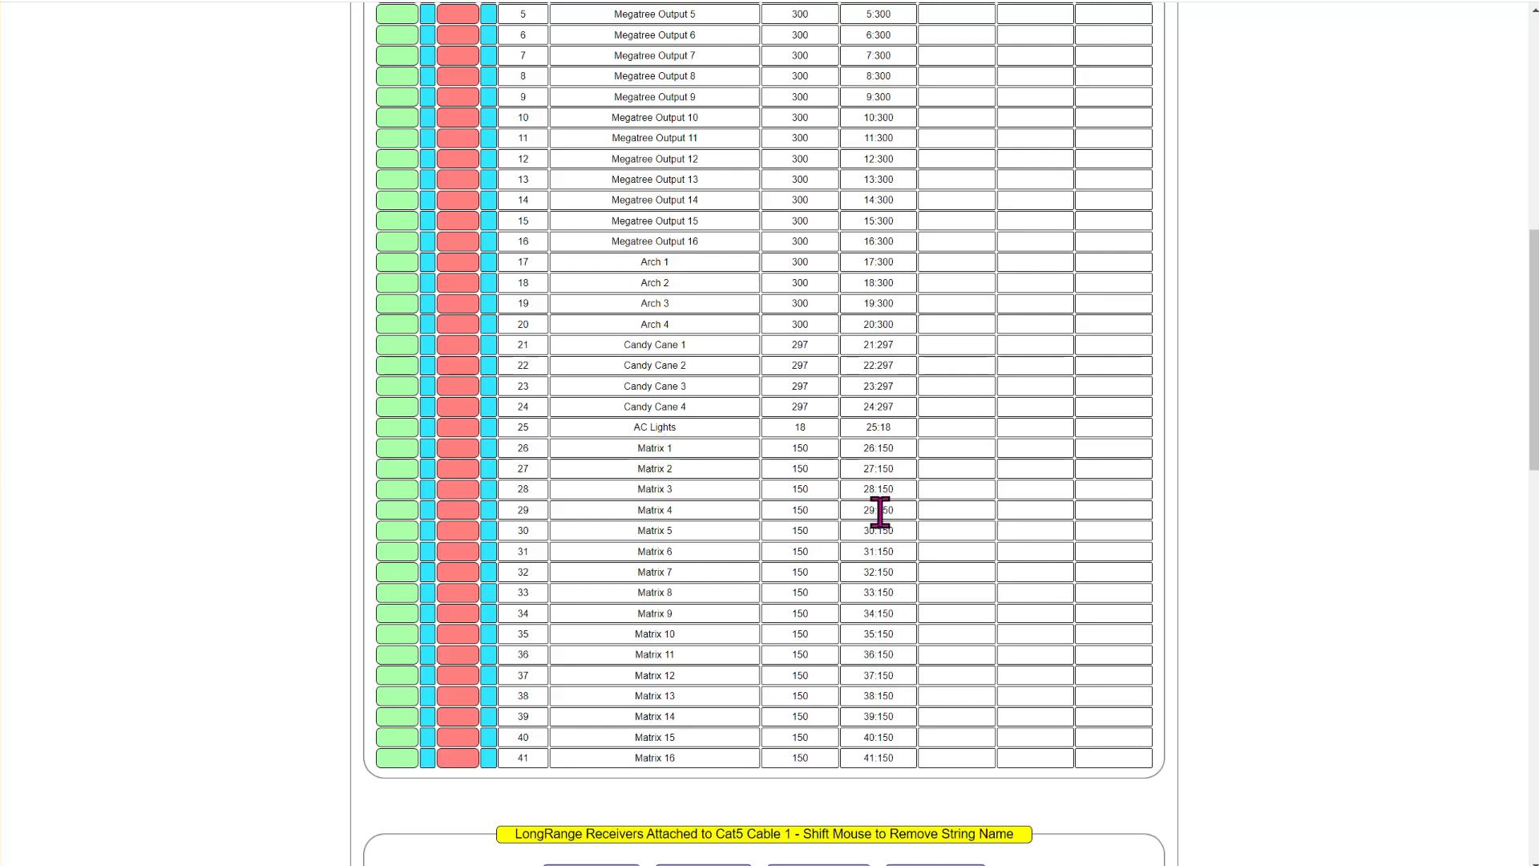
scroll(879, 512, down, 18)
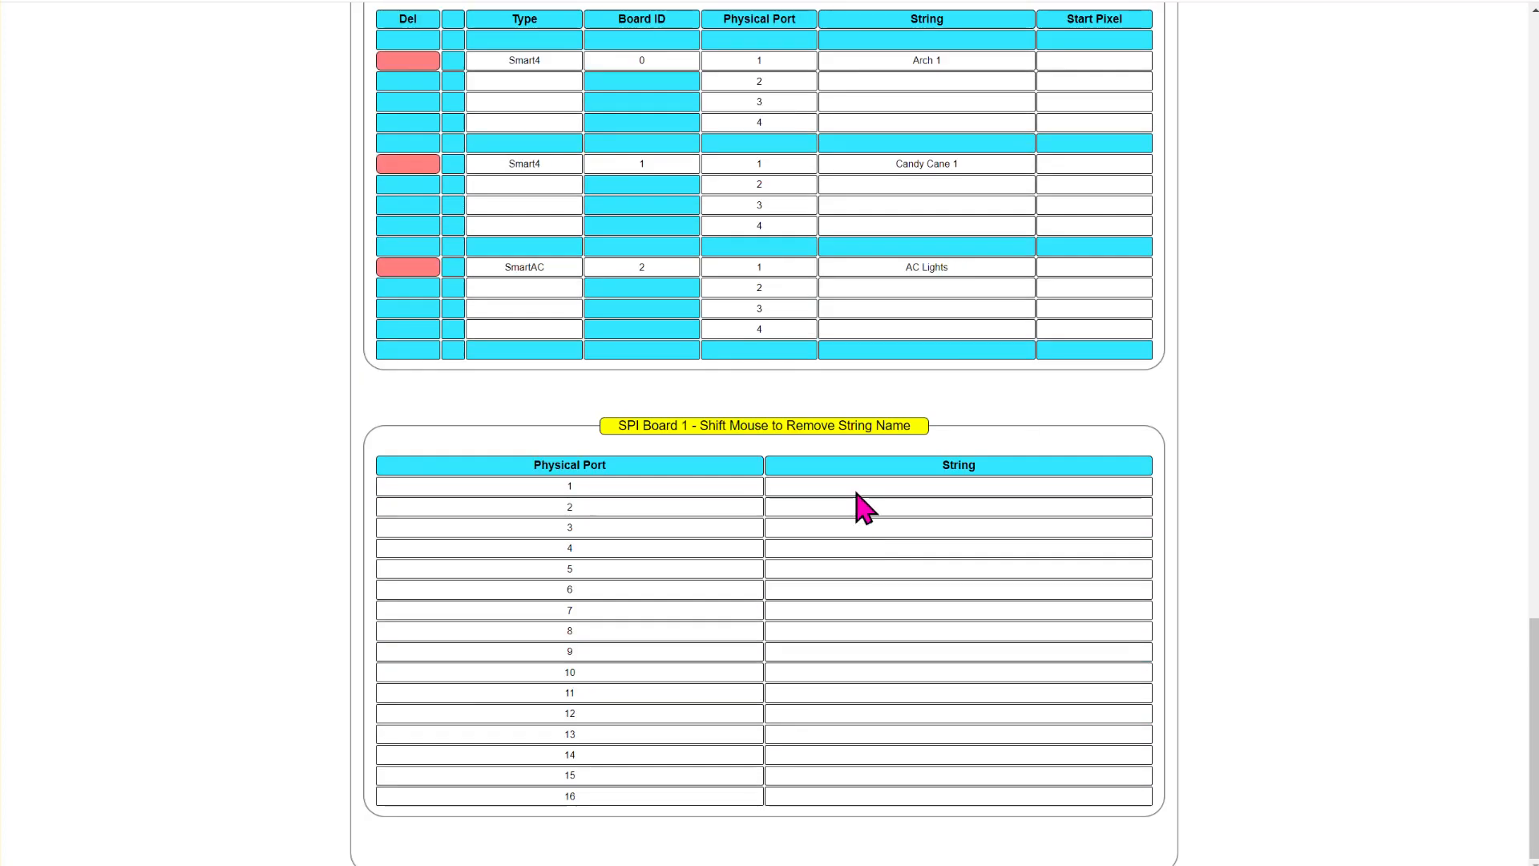
- Assign the Matrix 1 string to physical port 1 of SPI Board 1
scroll(881, 561, up, 5)
scroll(865, 565, up, 6)
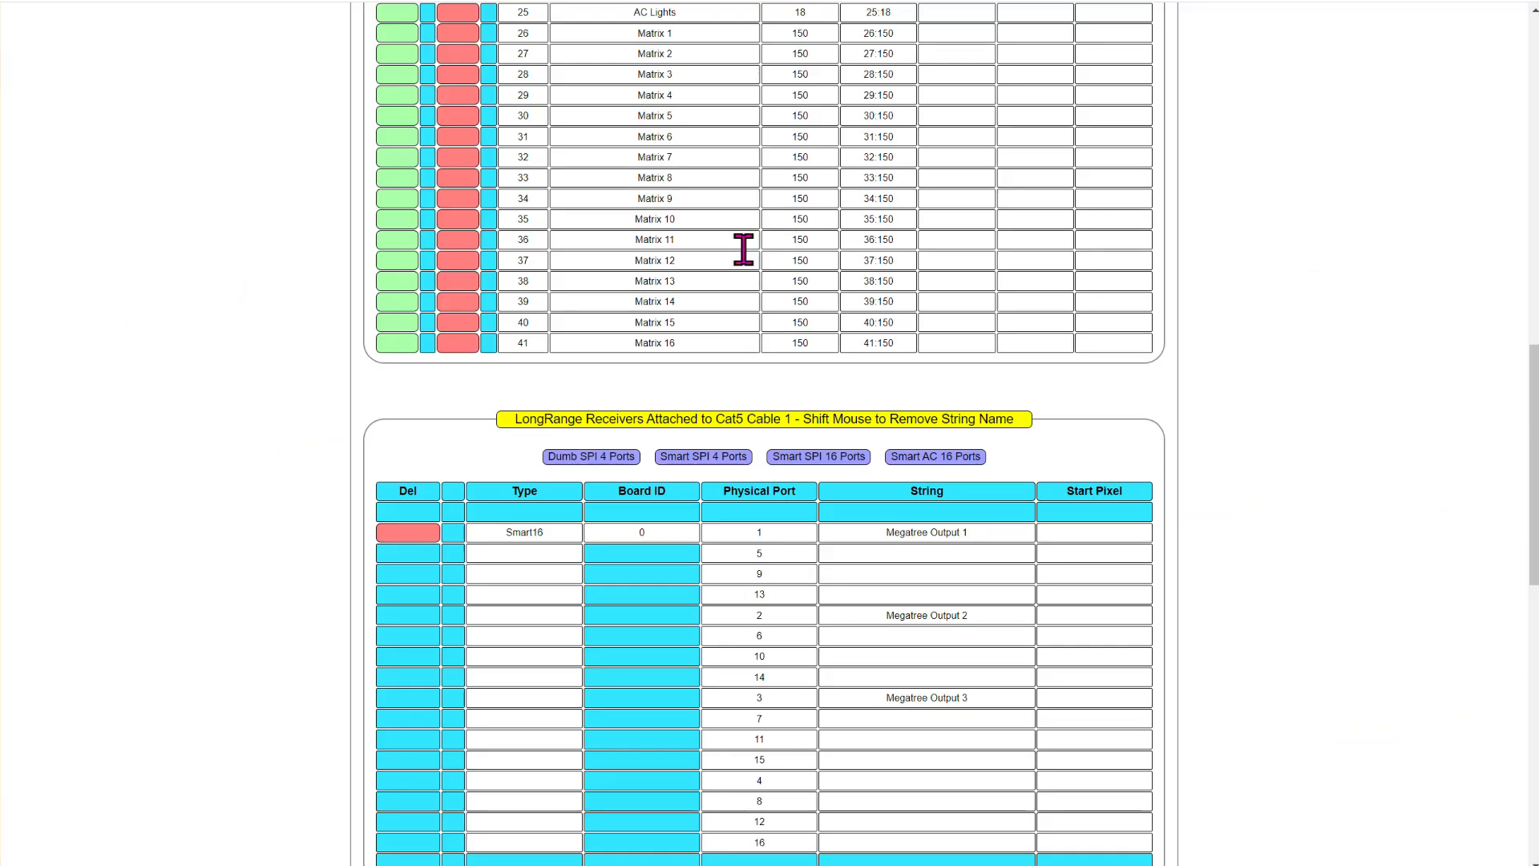
scroll(745, 247, up, 3)
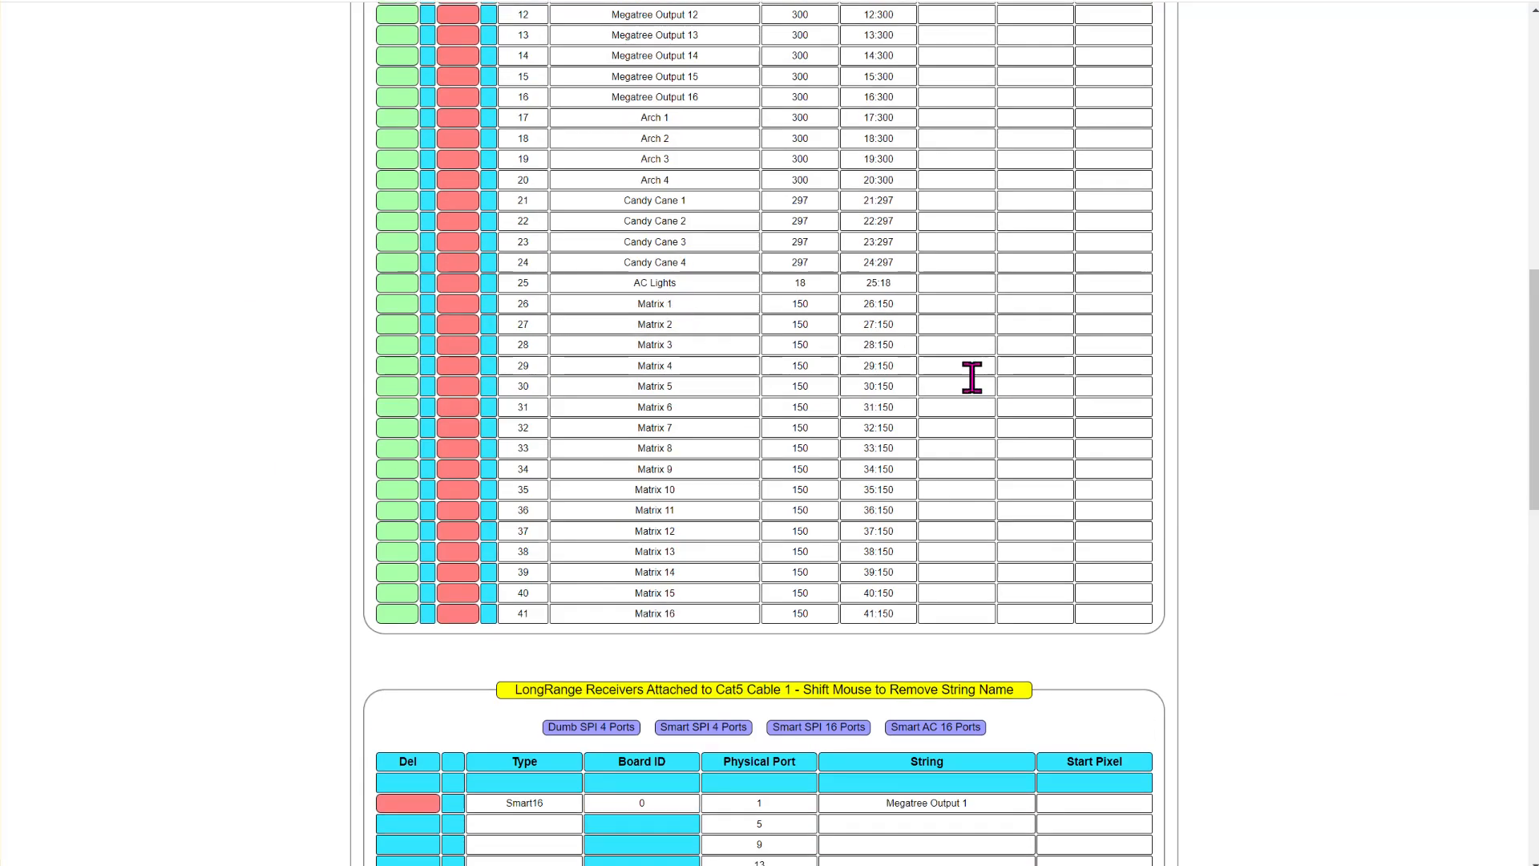
- Assign Matrix 2 to 16 to SPI Board 1 ports 2 to 16 and the remaining Megatree, Arch and Candy Cane strings to their matching receiver ports
scroll(972, 377, down, 15)
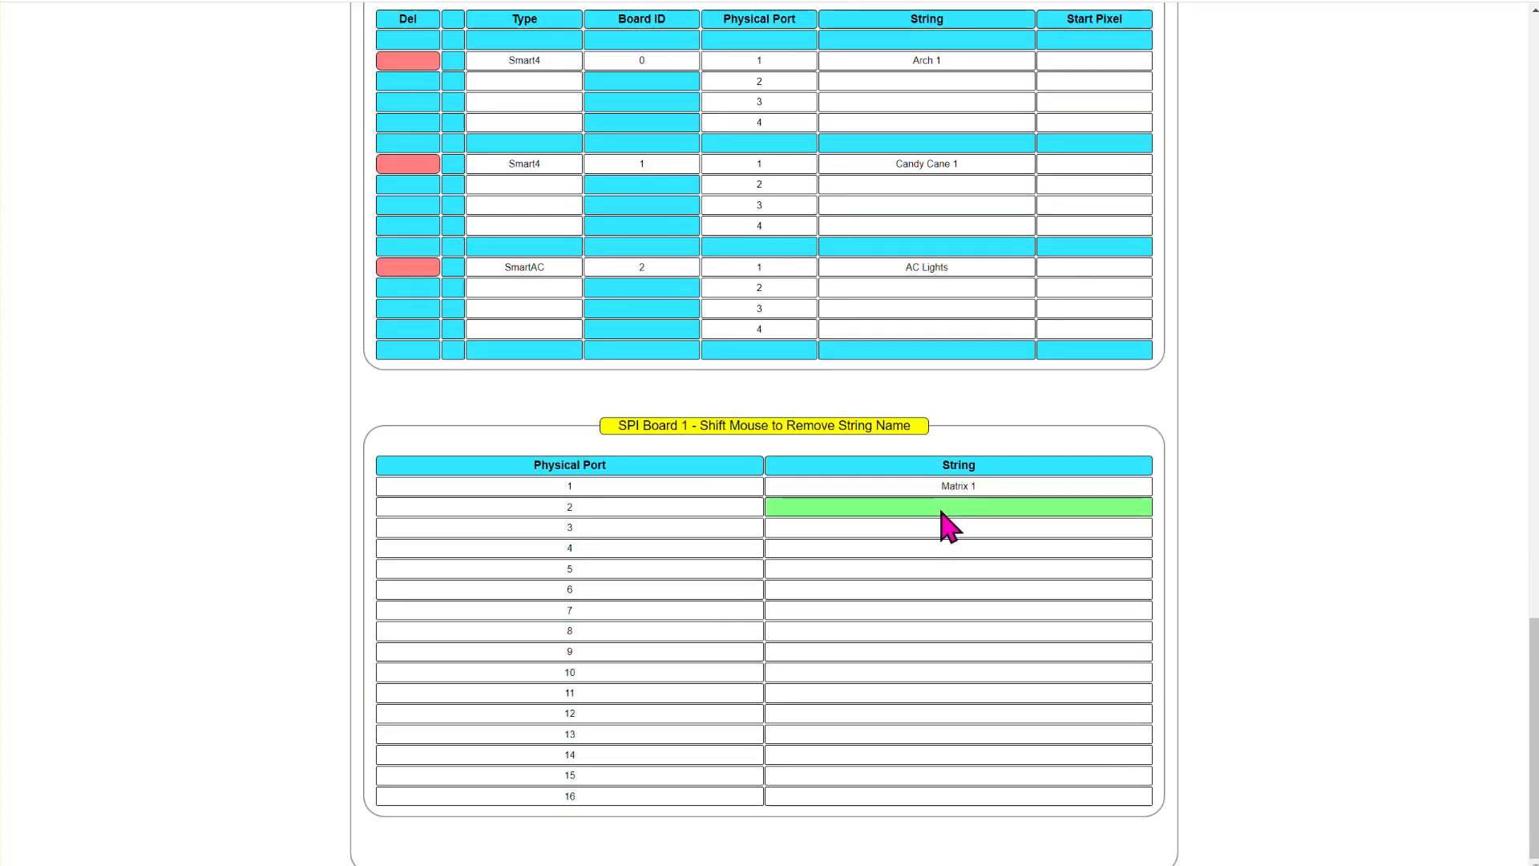
scroll(681, 344, up, 15)
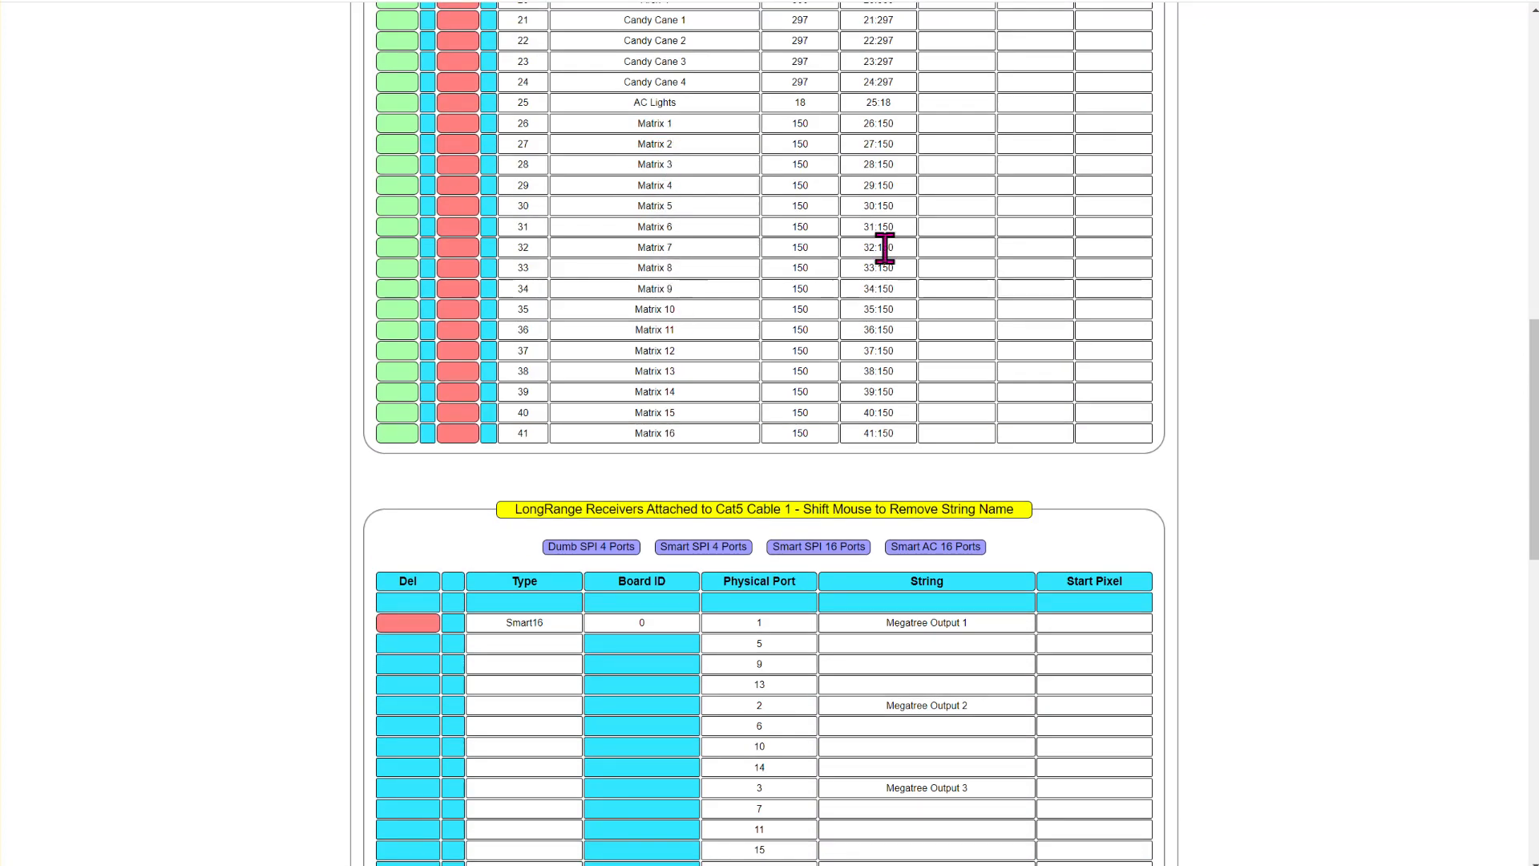
scroll(1433, 478, down, 8)
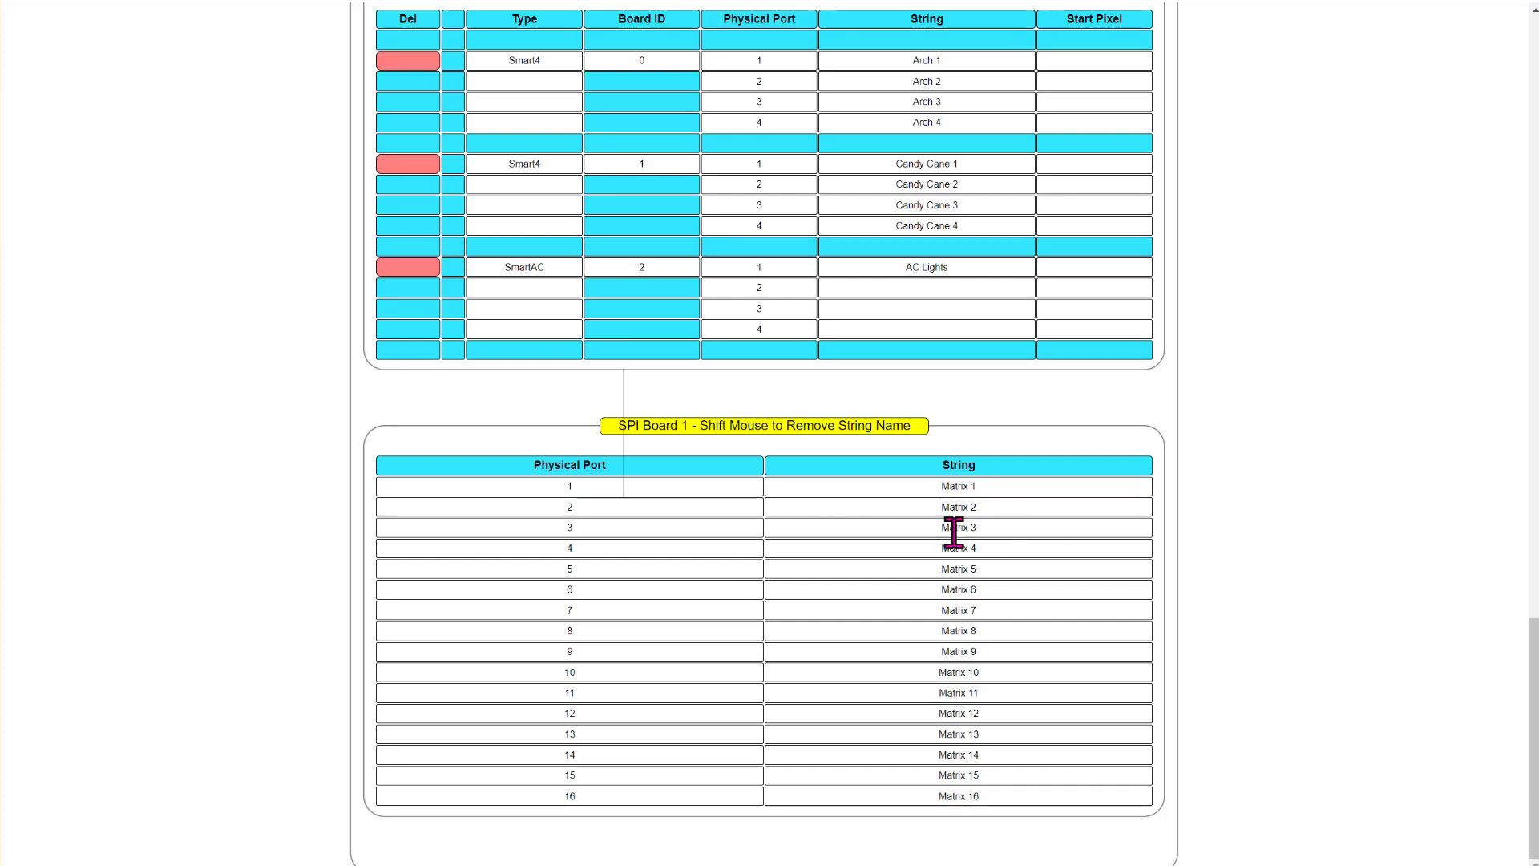
- Review the string assignments on SPI Board 1 and on the receivers of Cat5 cables 1 and 2
scroll(969, 601, up, 1)
scroll(949, 618, down, 1)
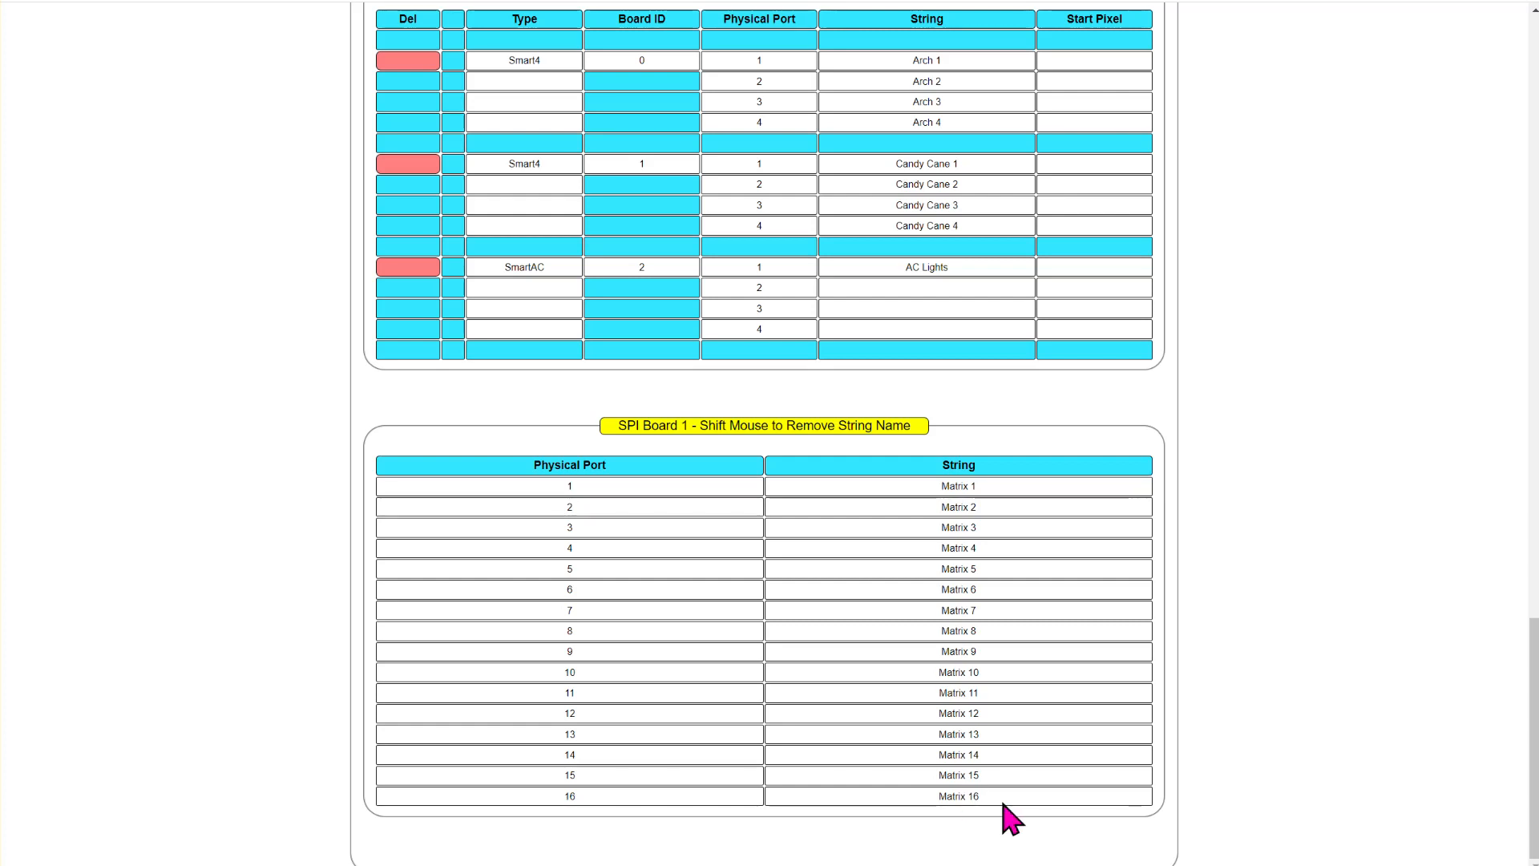
scroll(998, 513, up, 3)
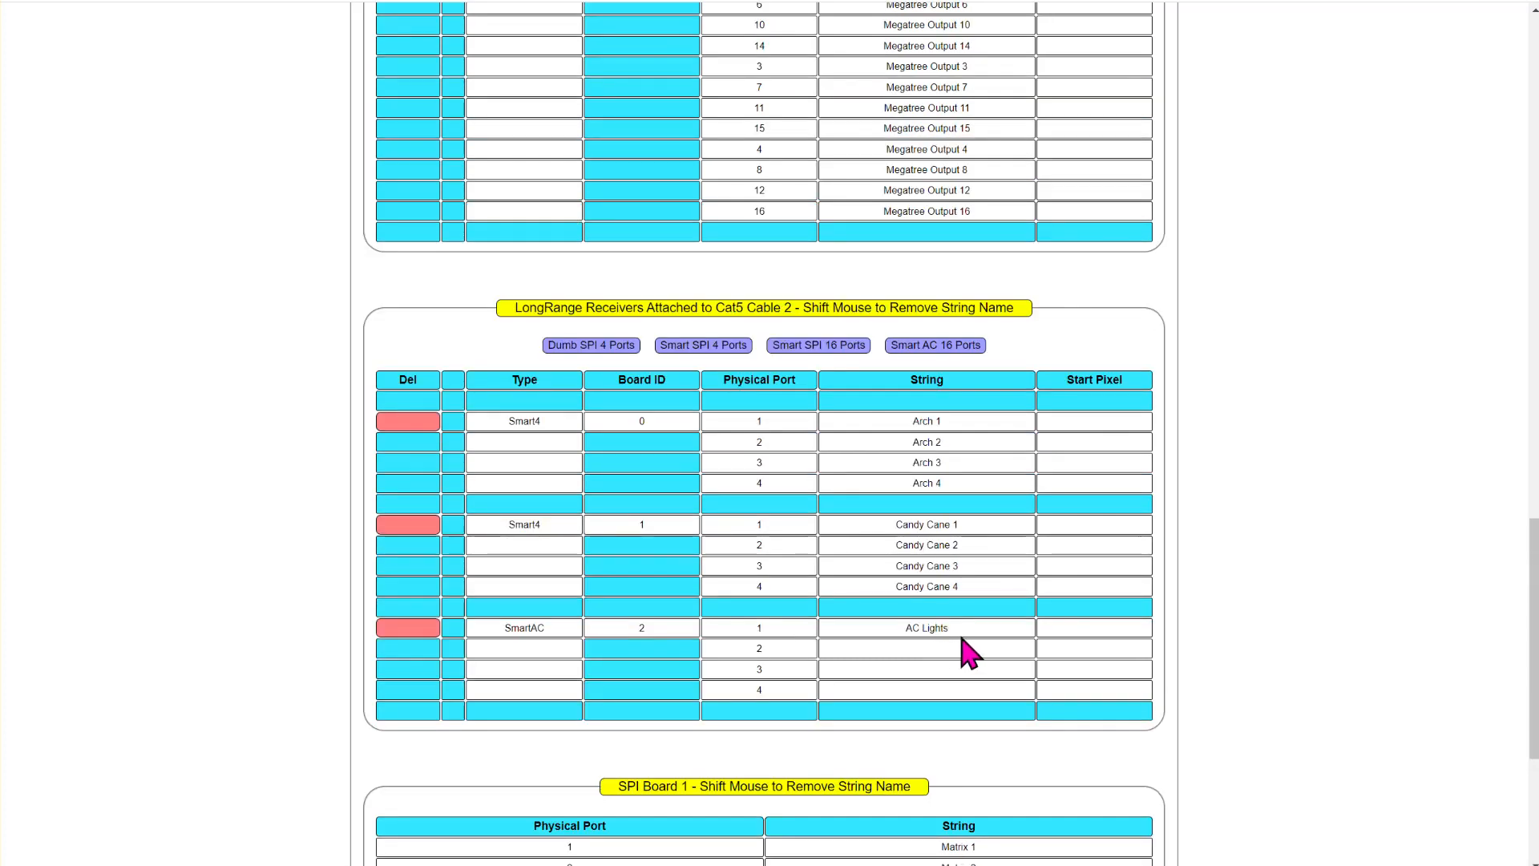
scroll(937, 513, up, 4)
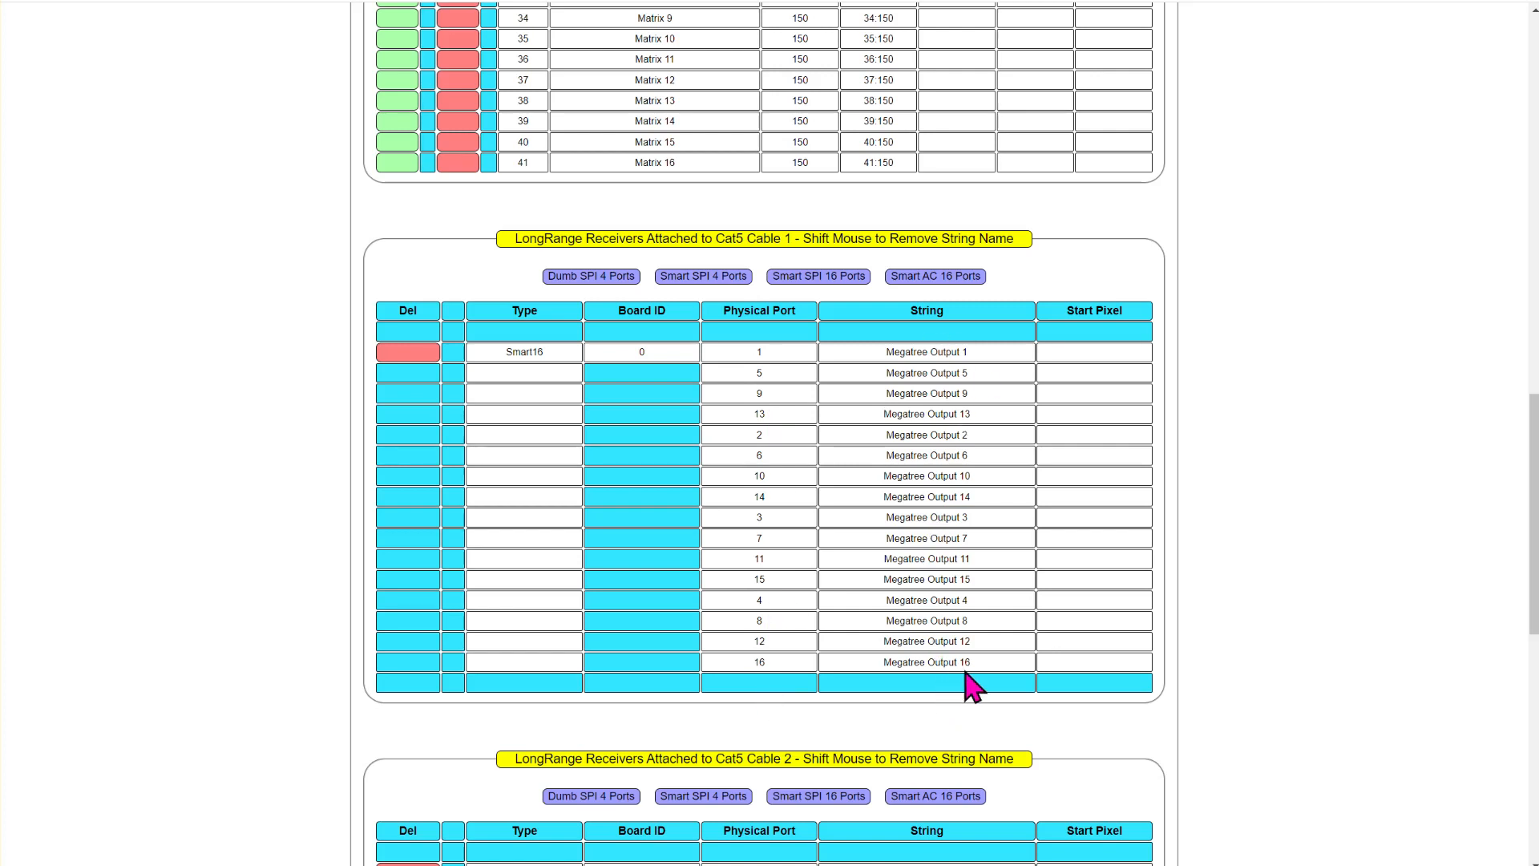
- Perform a design check on the completed TEST8 design and dismiss its message
scroll(885, 638, up, 4)
scroll(859, 642, up, 10)
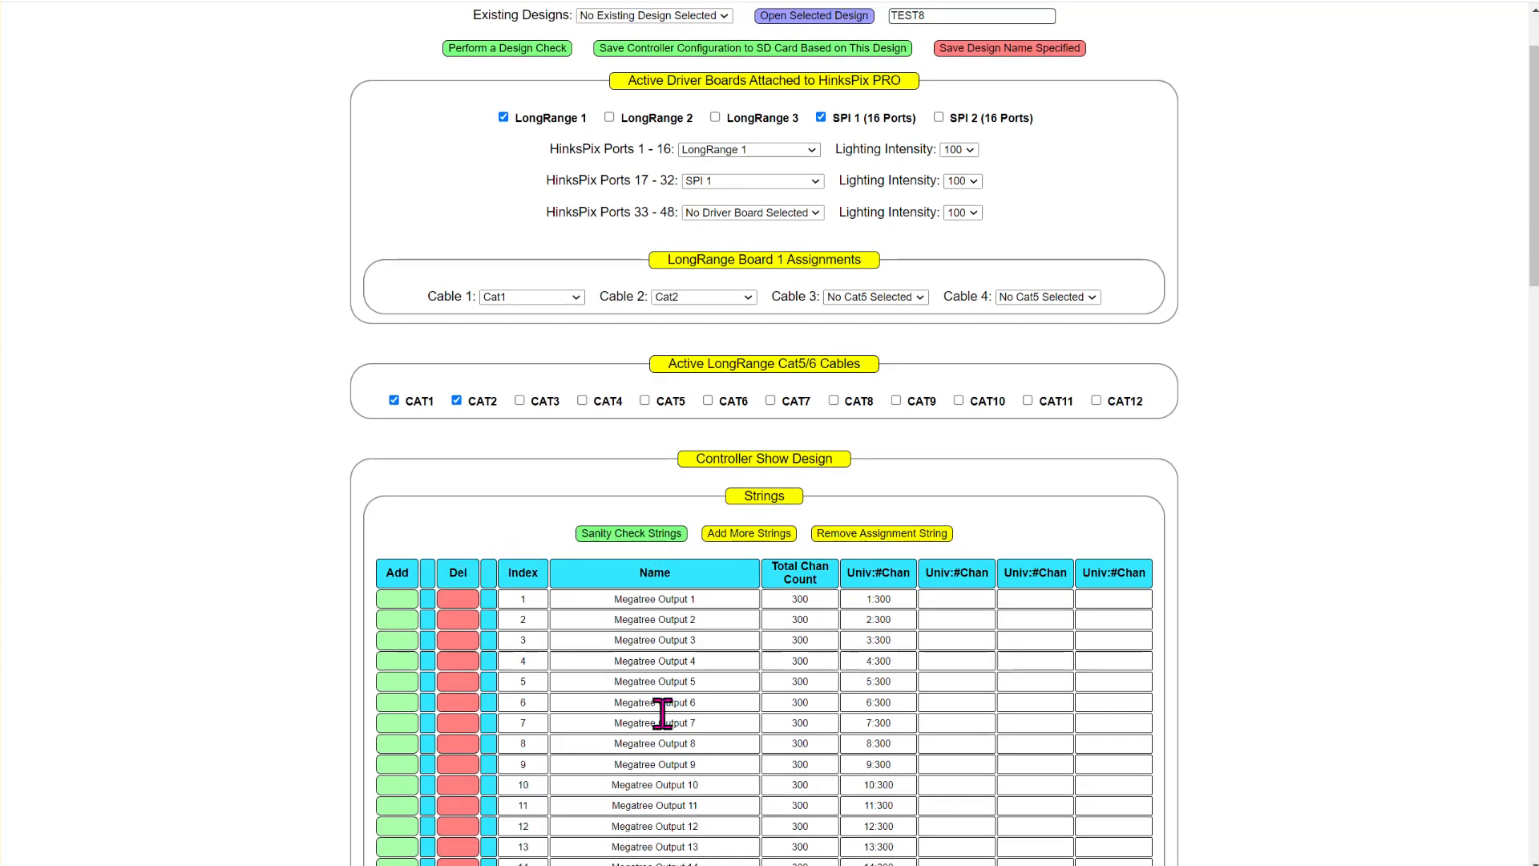
scroll(467, 230, up, 2)
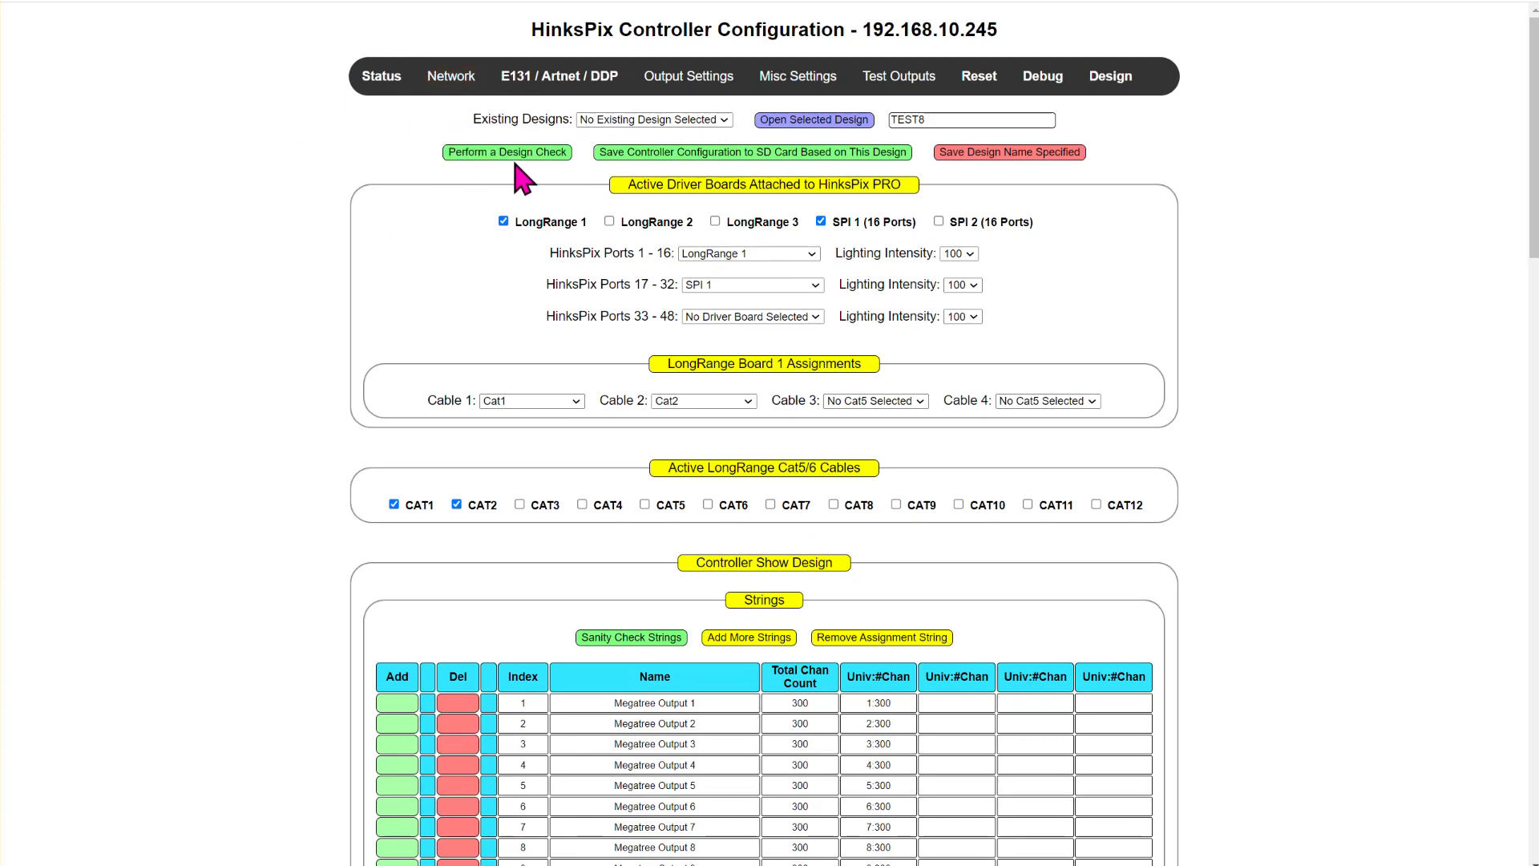
click(474, 154)
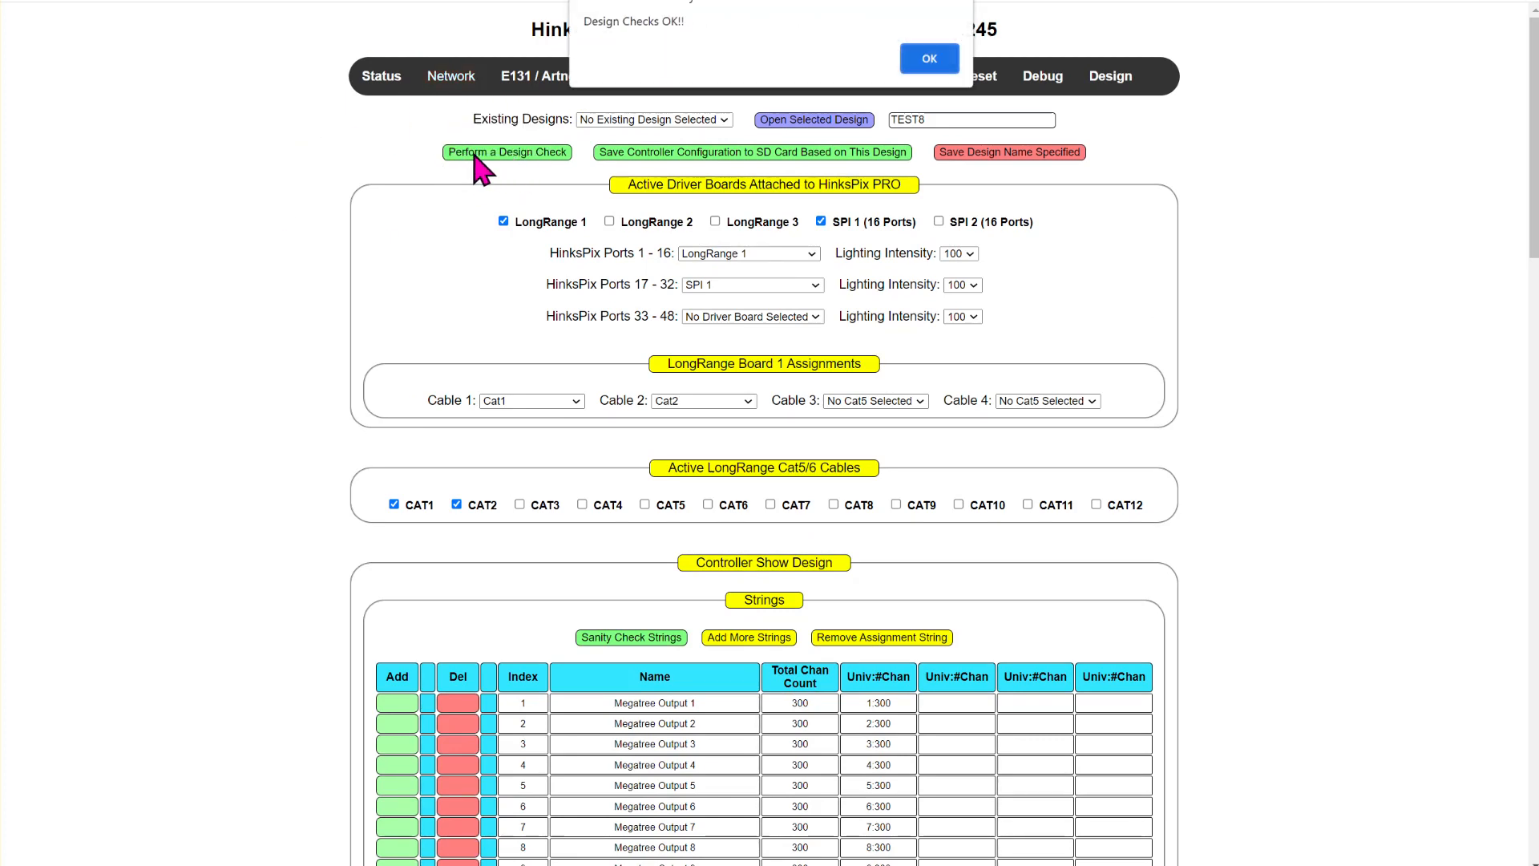
drag(580, 21, 738, 41)
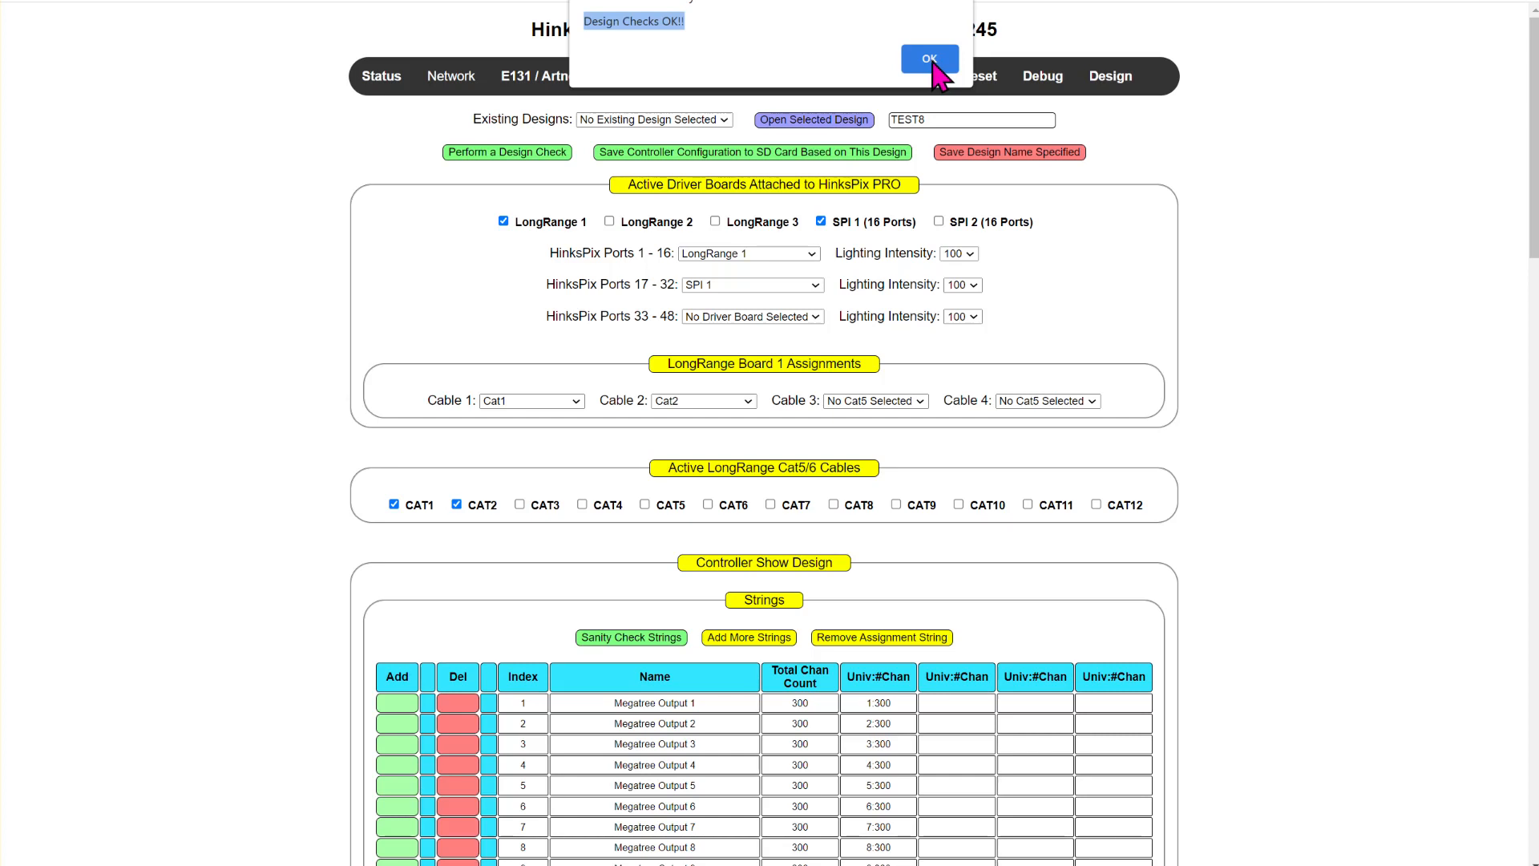
click(931, 62)
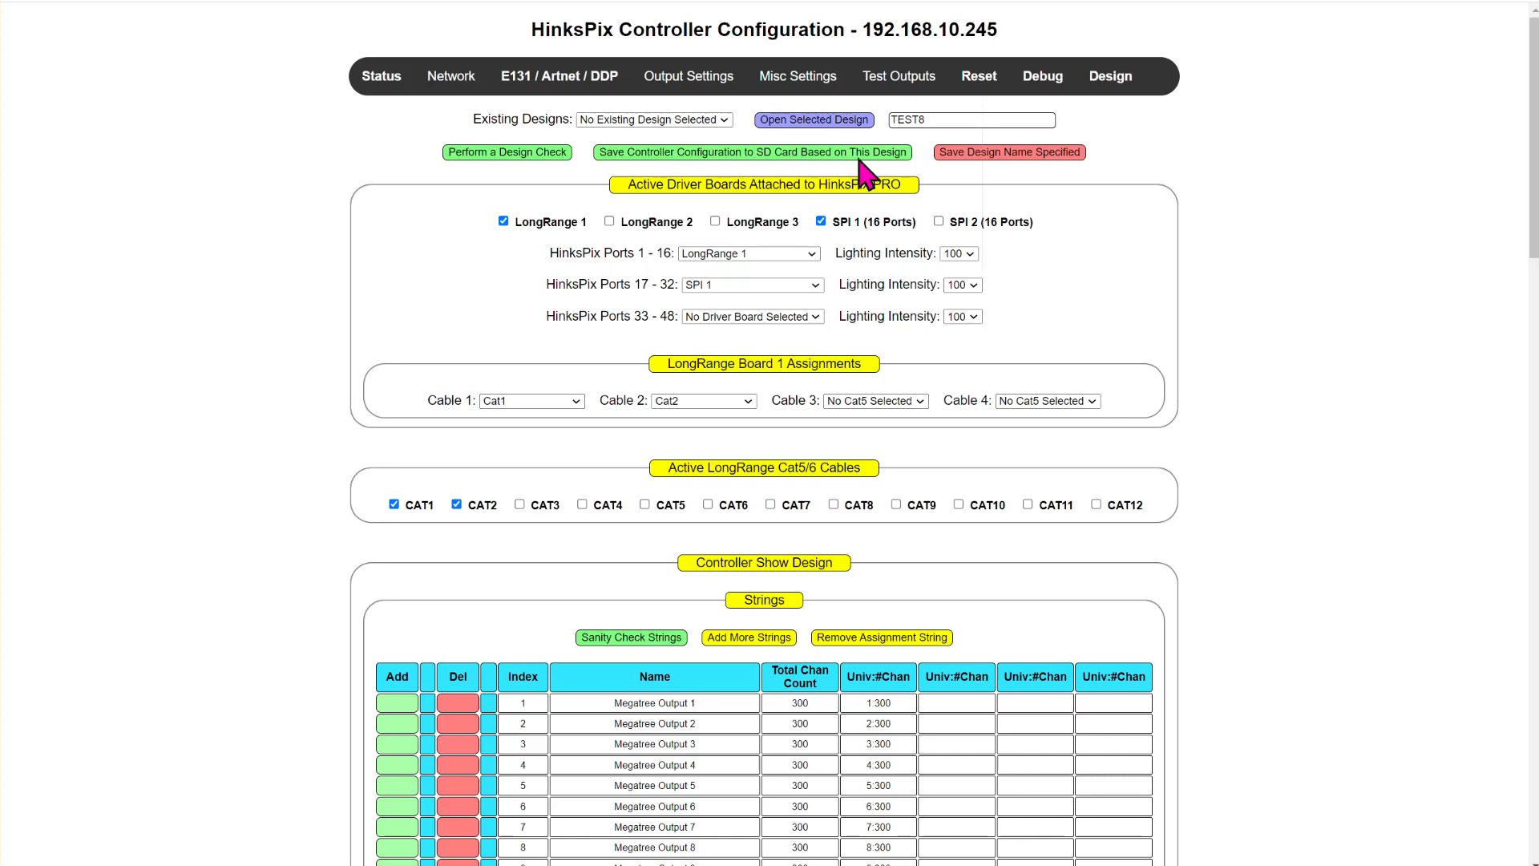
- Save the design as TEST8 and save the controller configuration based on it to the SD card
click(996, 155)
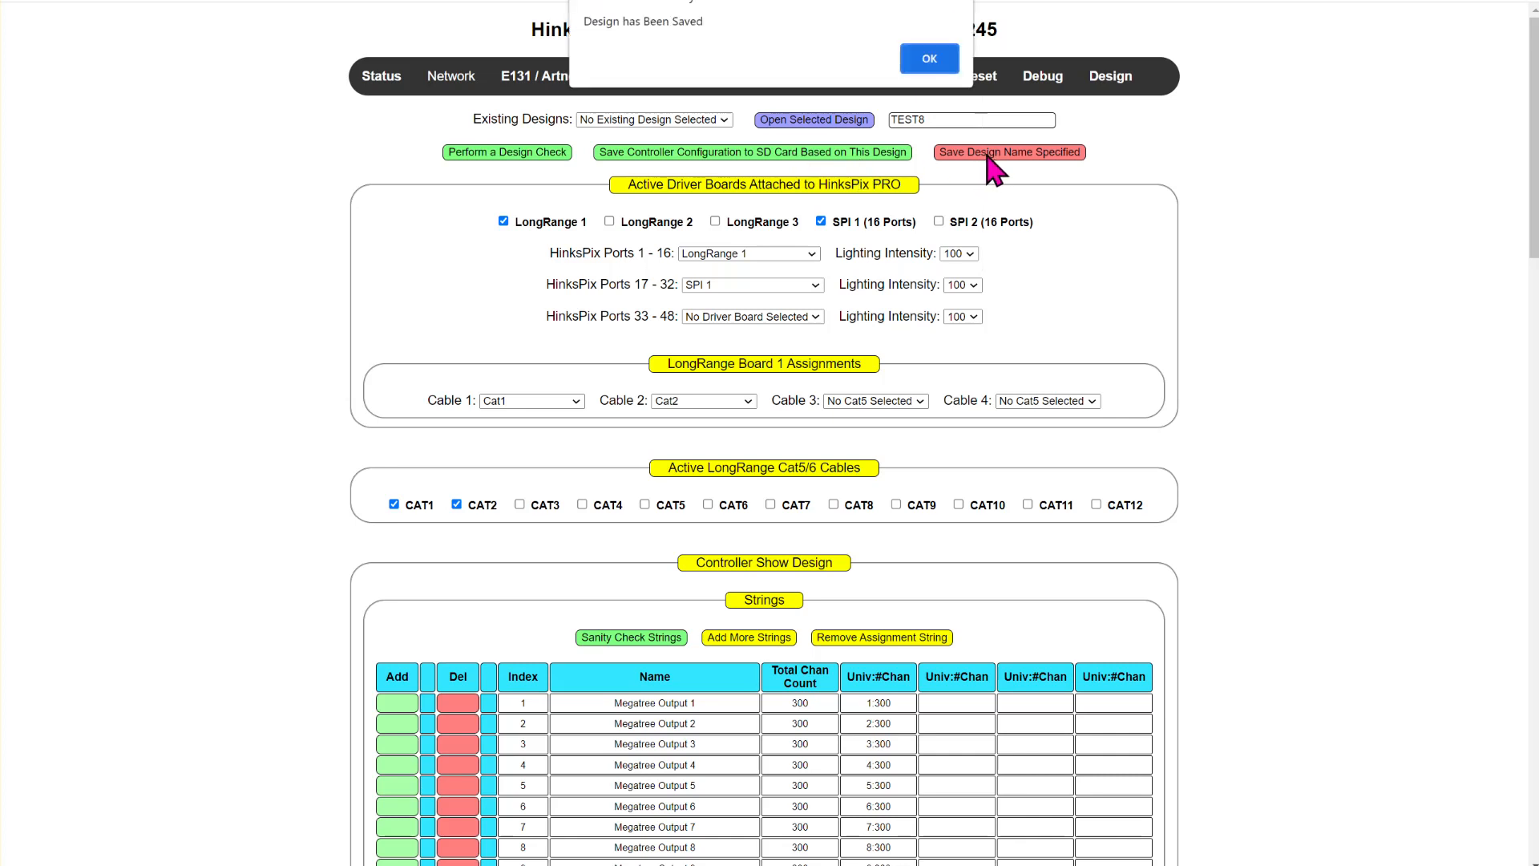
click(930, 58)
click(742, 155)
click(929, 58)
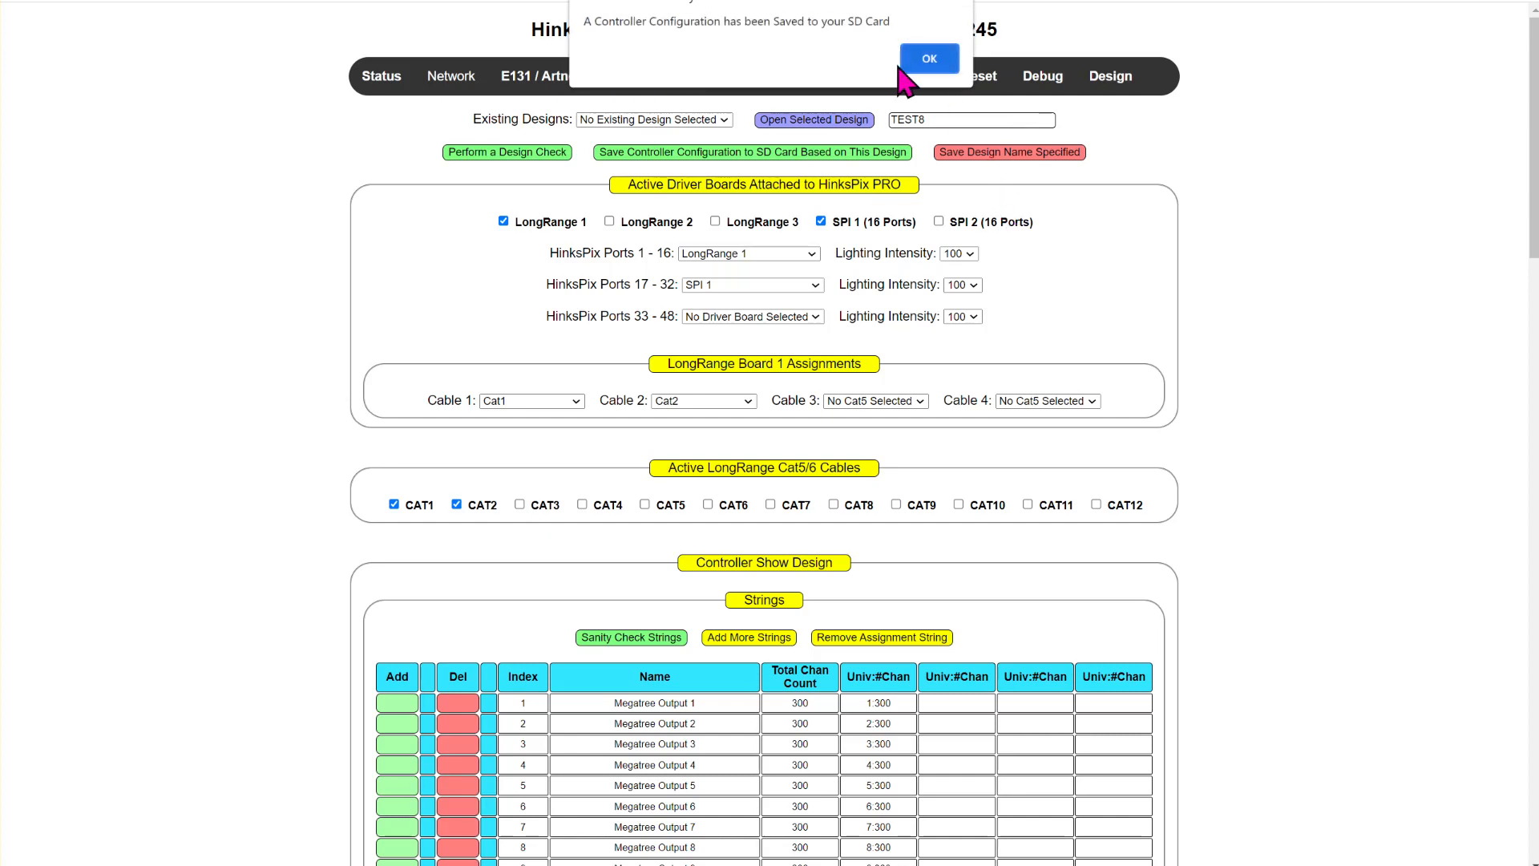
click(928, 60)
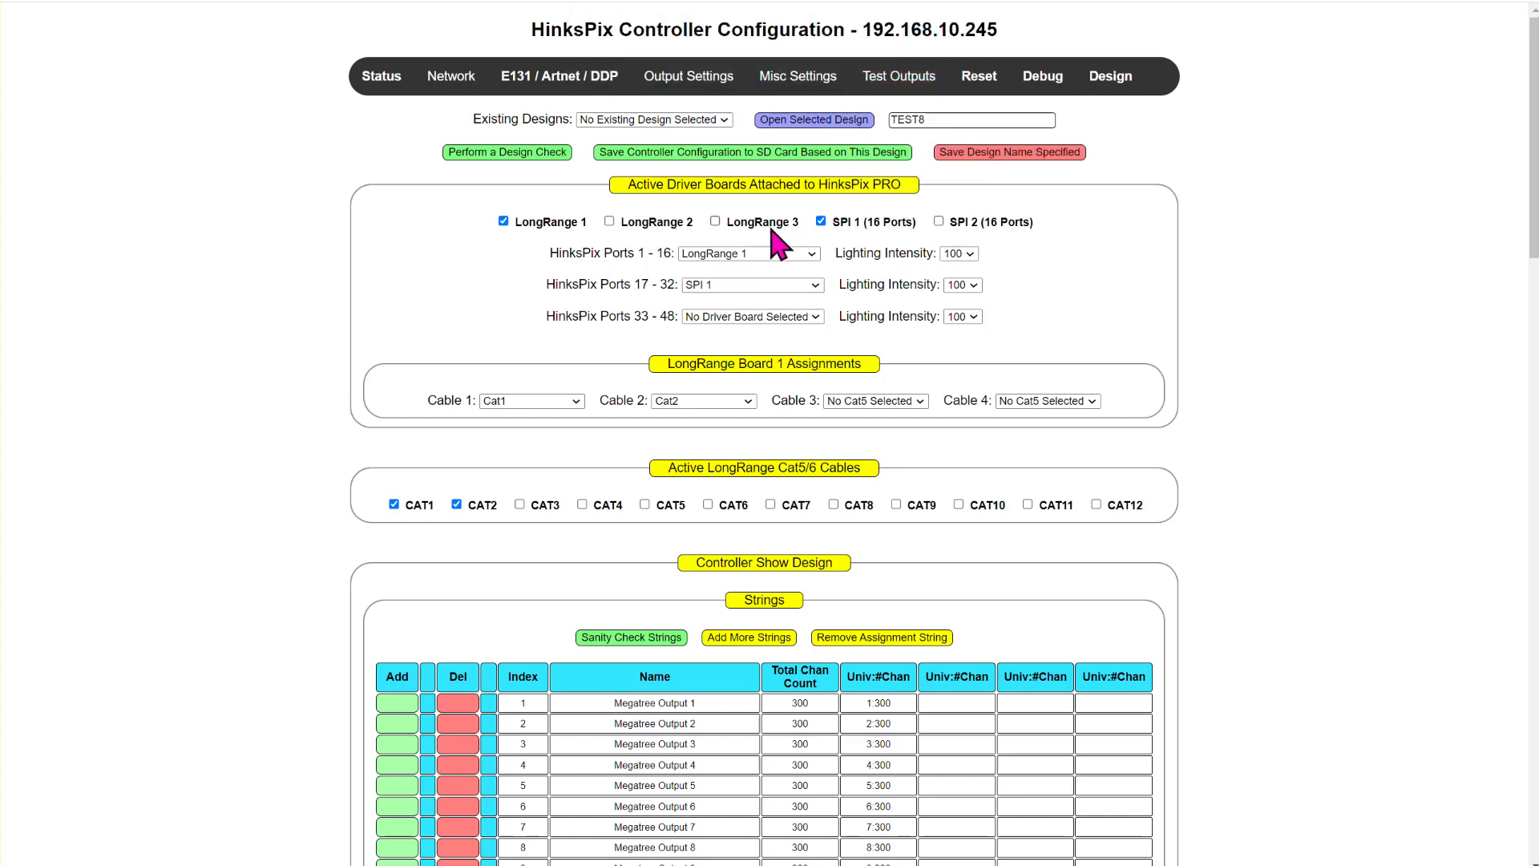
- Examine the universe table in the E131 / Artnet / DDP configuration
mouse_move(705, 84)
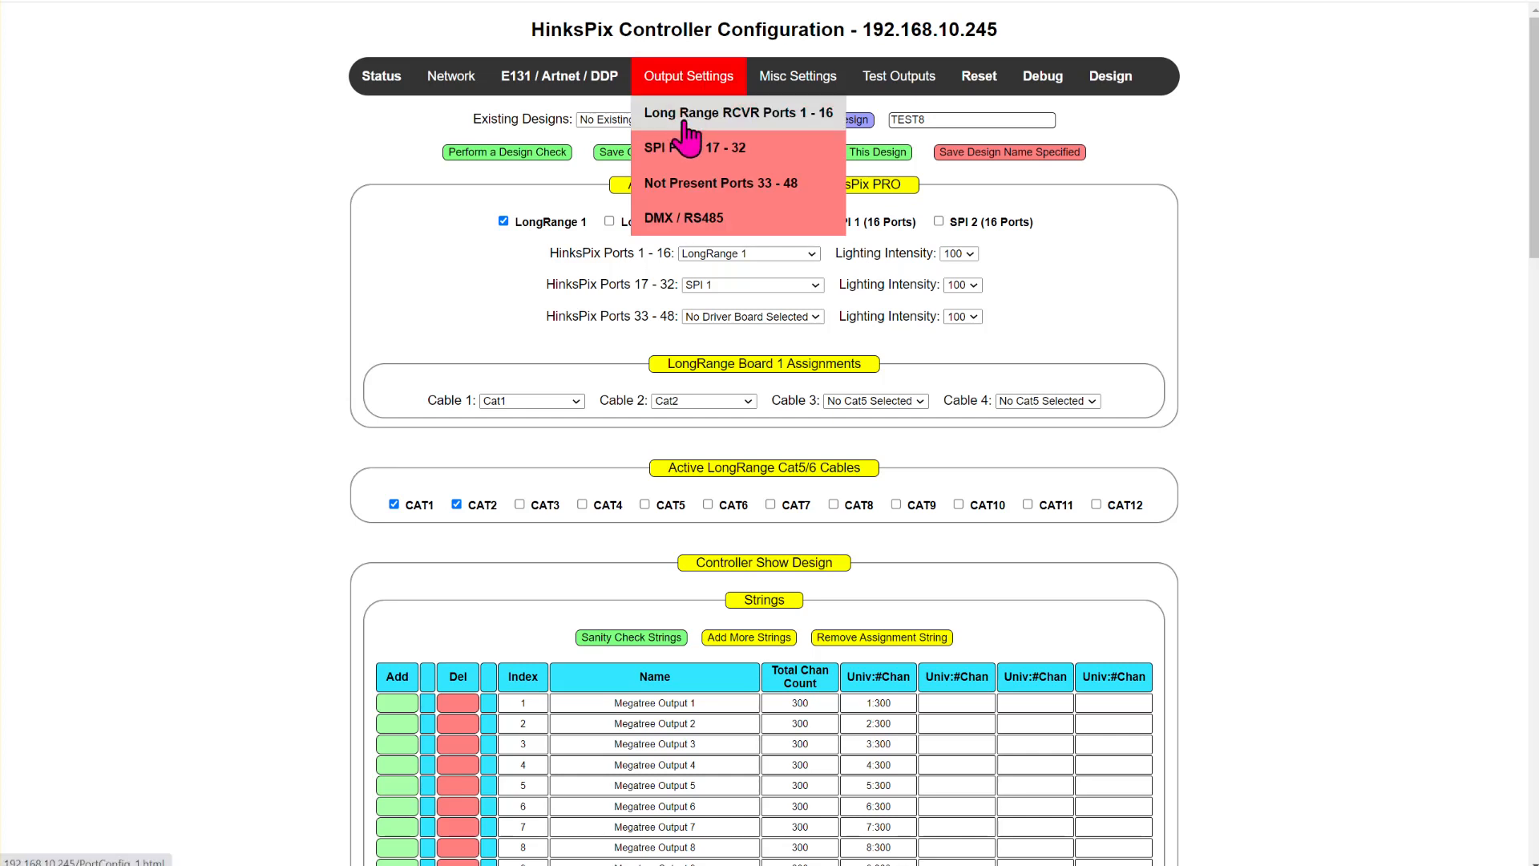
click(601, 87)
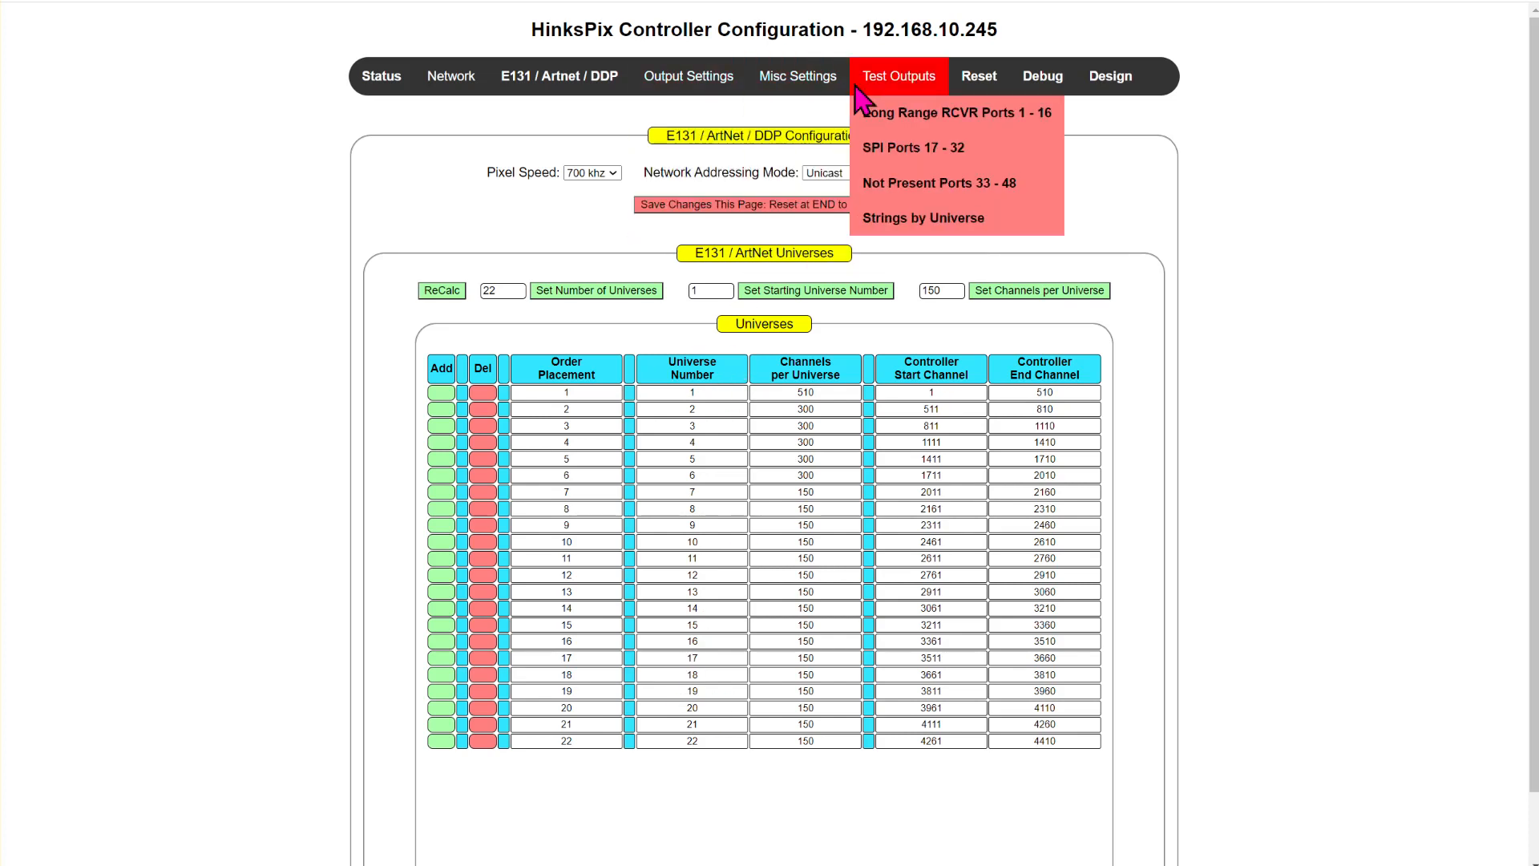
- Install the saved controller configuration TEST8 and dismiss the installation message
mouse_move(801, 88)
click(805, 254)
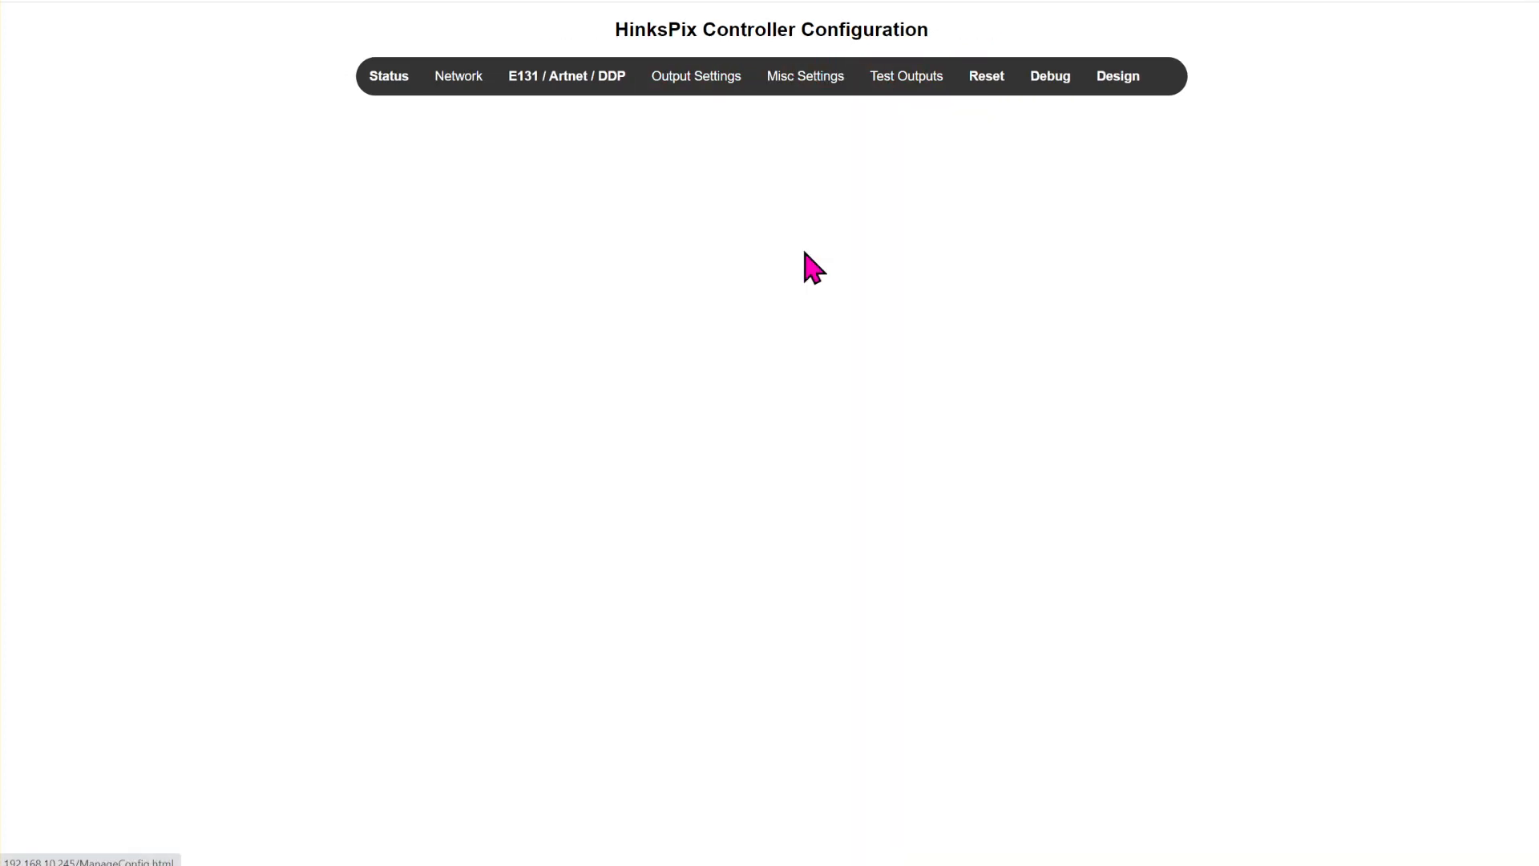
click(789, 204)
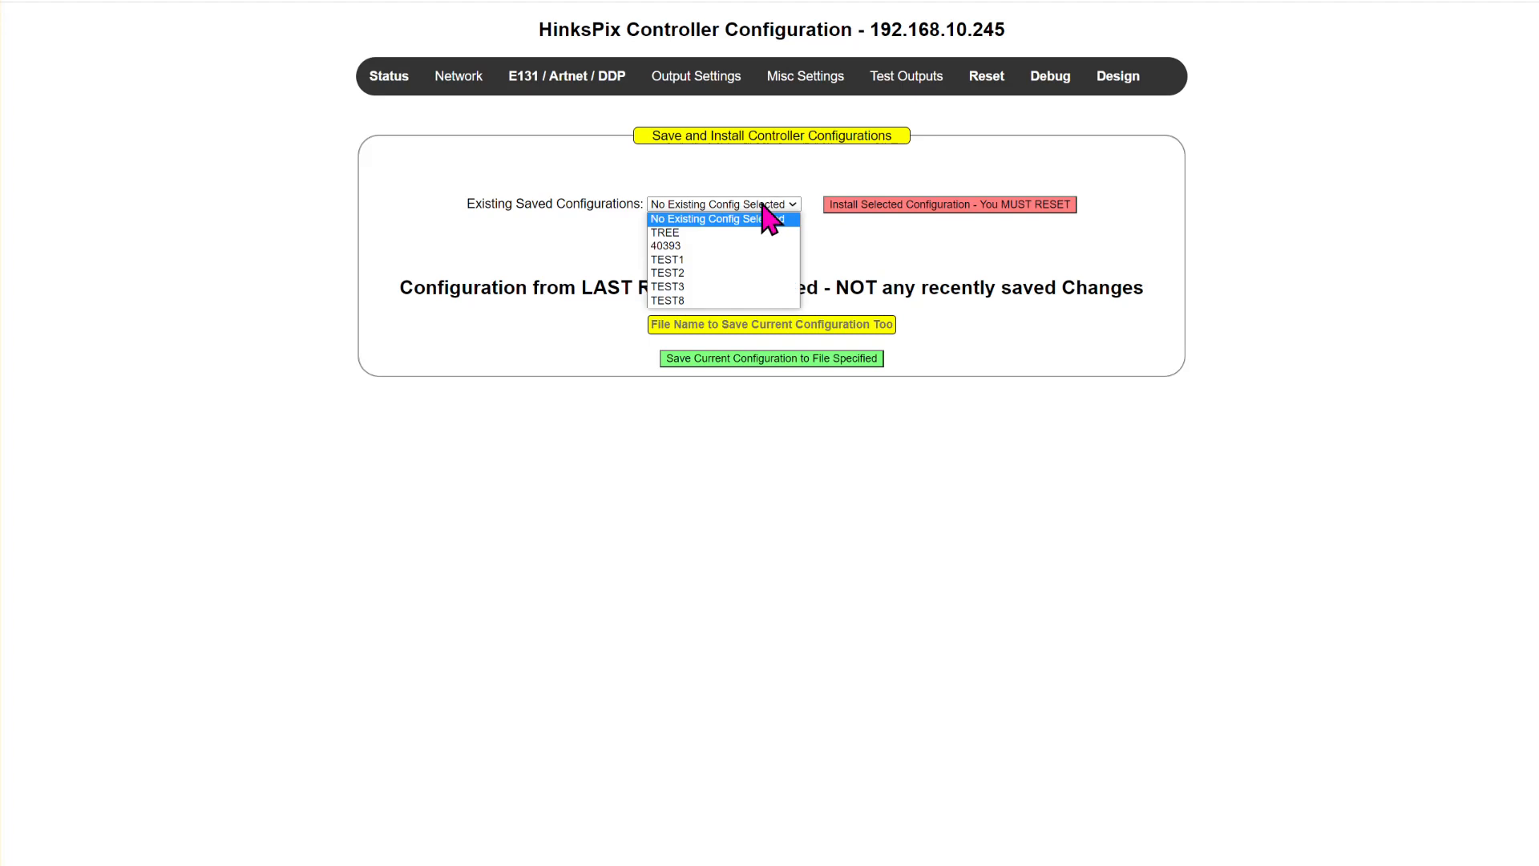
click(684, 301)
click(897, 211)
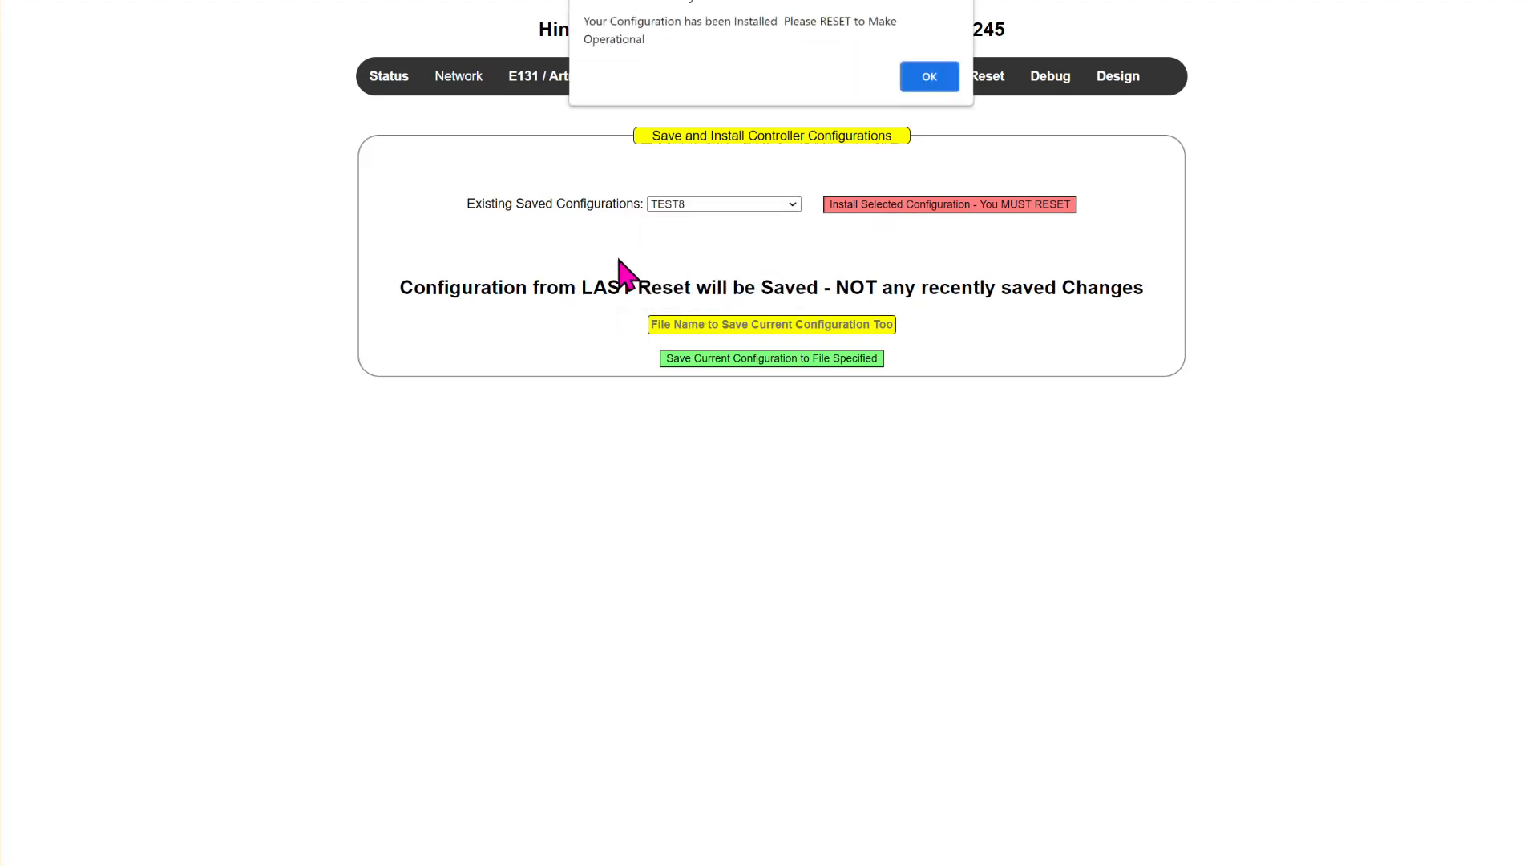
triple_click(678, 42)
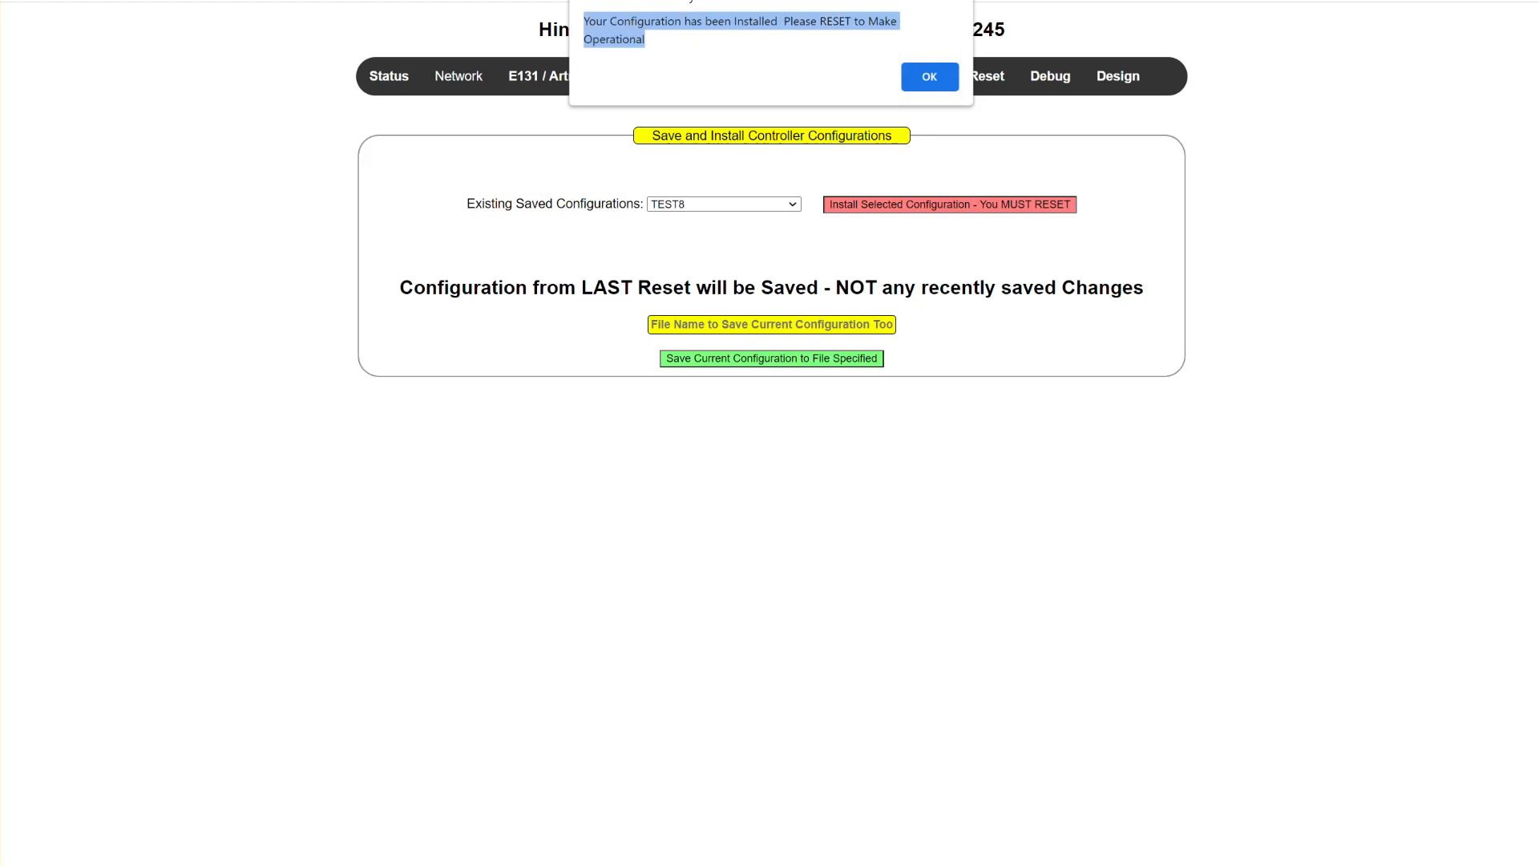
click(934, 78)
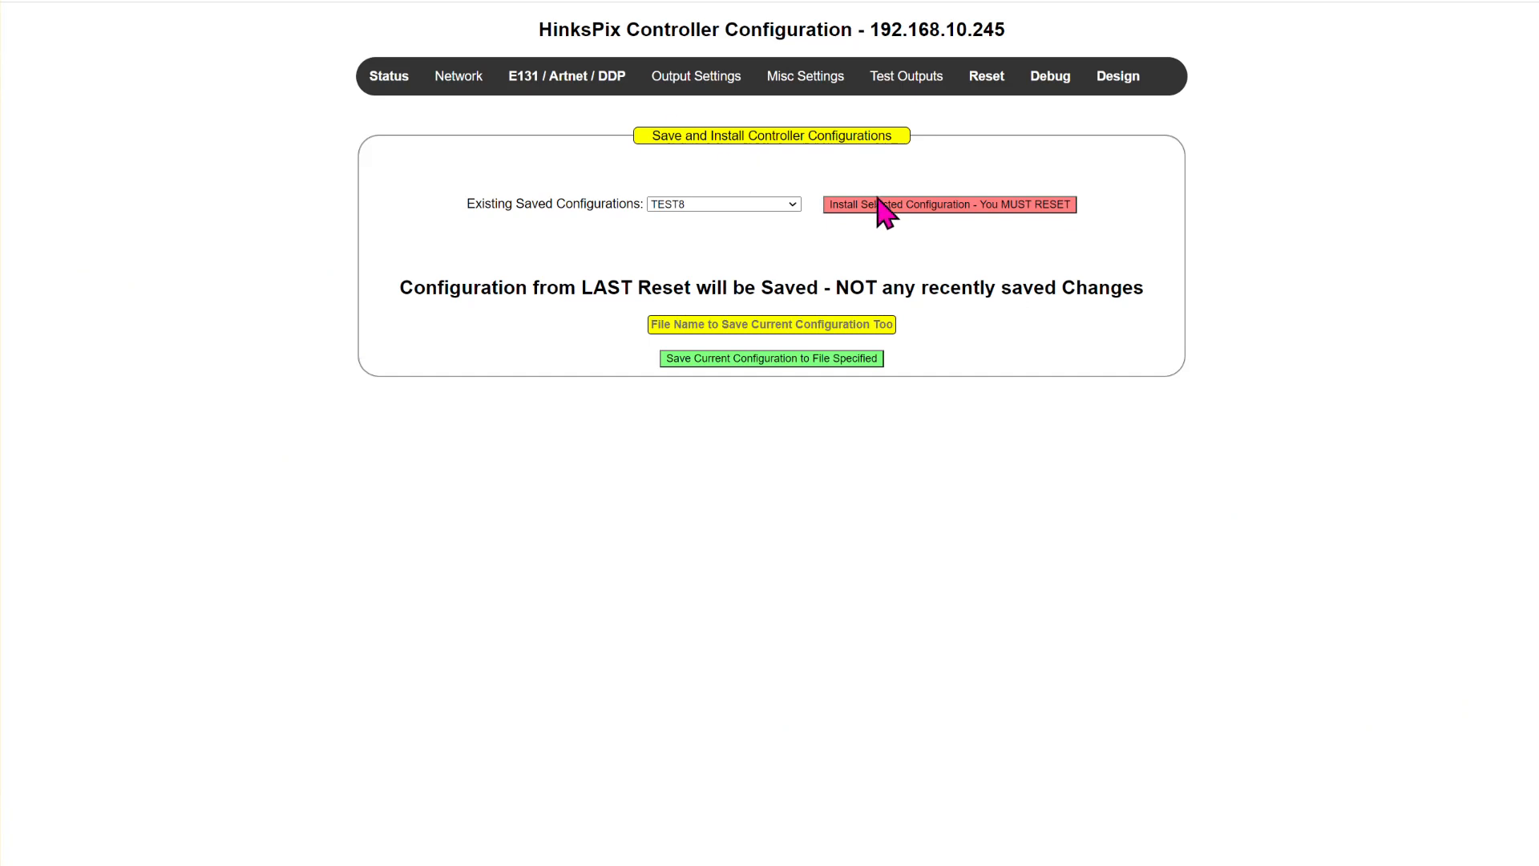
- Reset the controller to activate the installed configuration
click(985, 78)
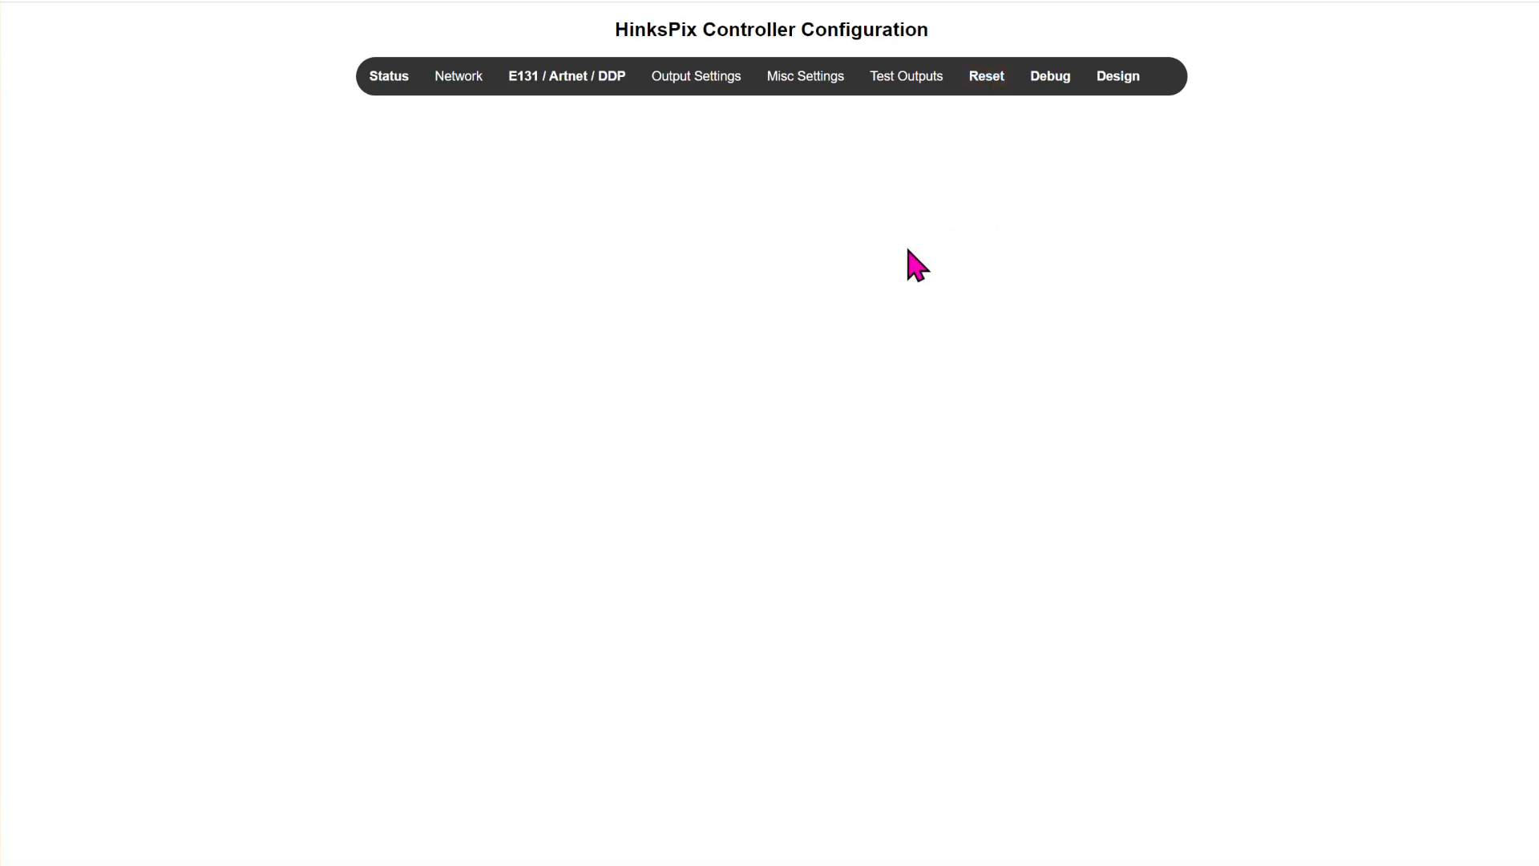
click(761, 214)
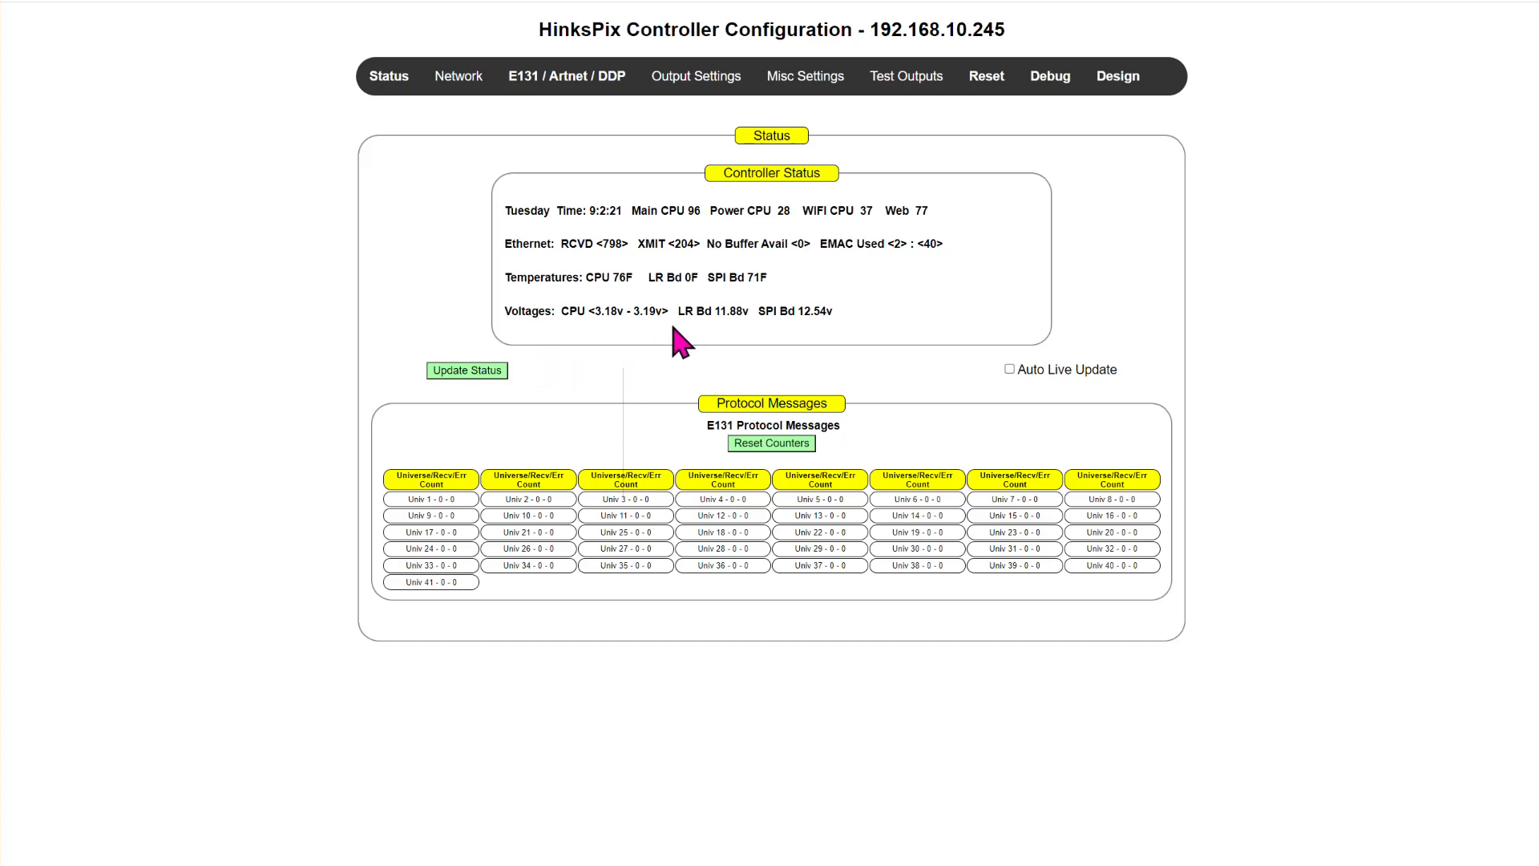
- Examine the Long Range receiver configuration for ports 1 - 16, including streams, board IDs, switch positions and start pixels
mouse_move(670, 83)
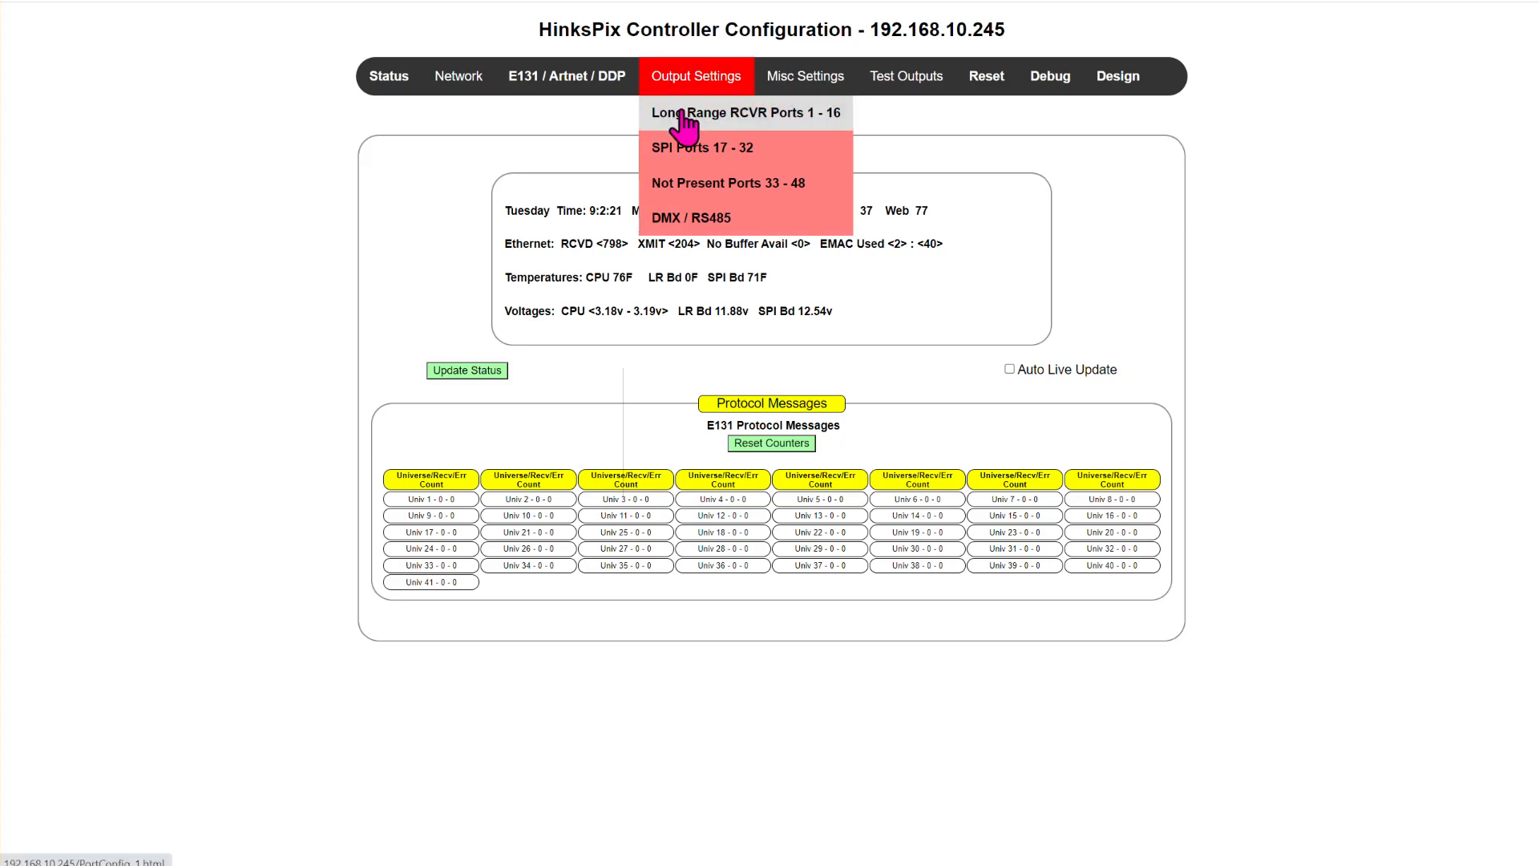
click(679, 116)
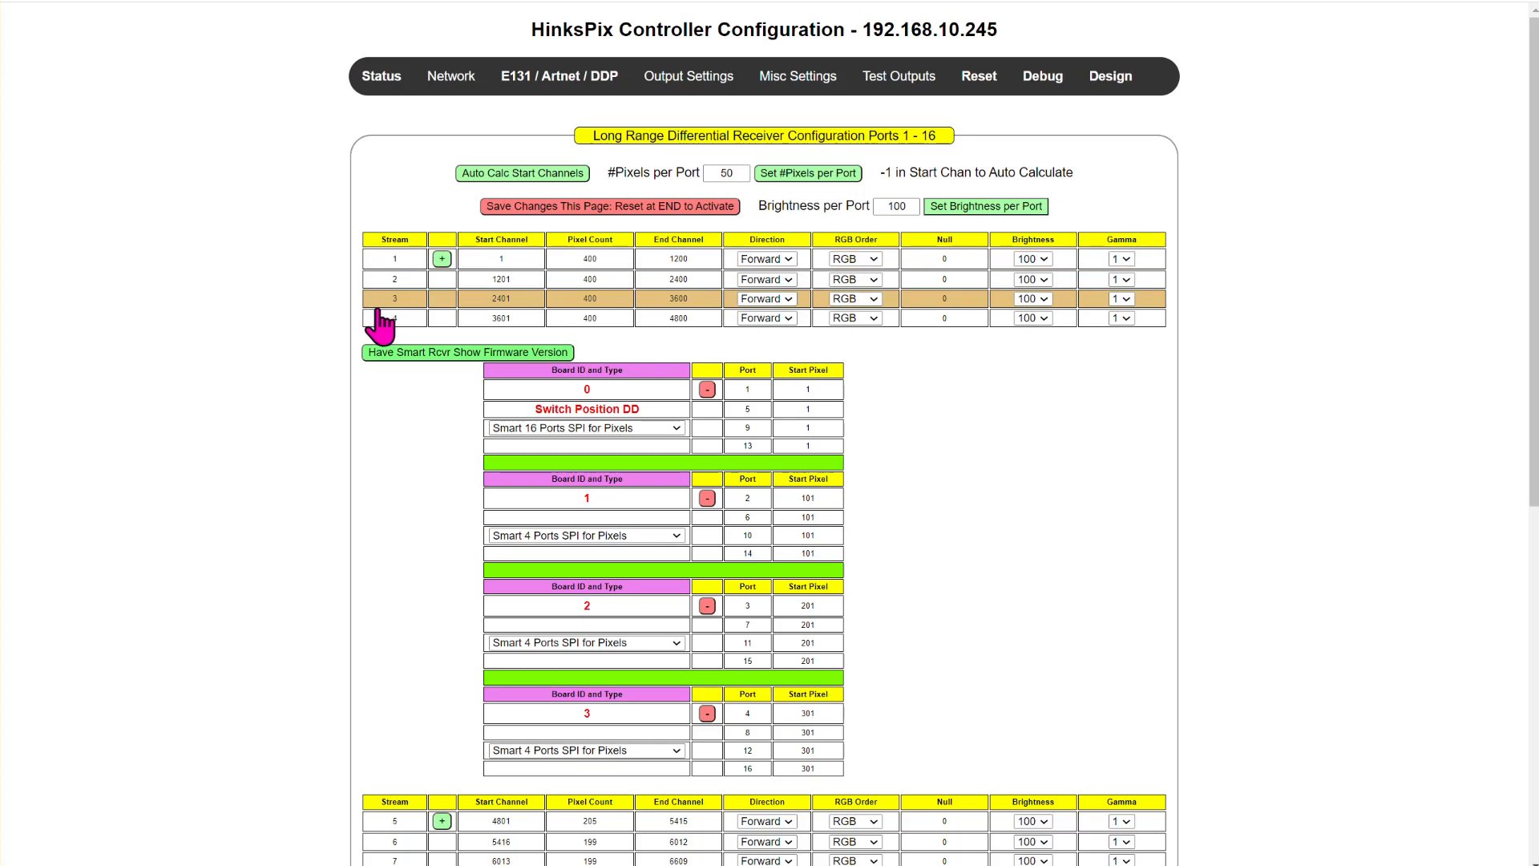
scroll(388, 350, down, 5)
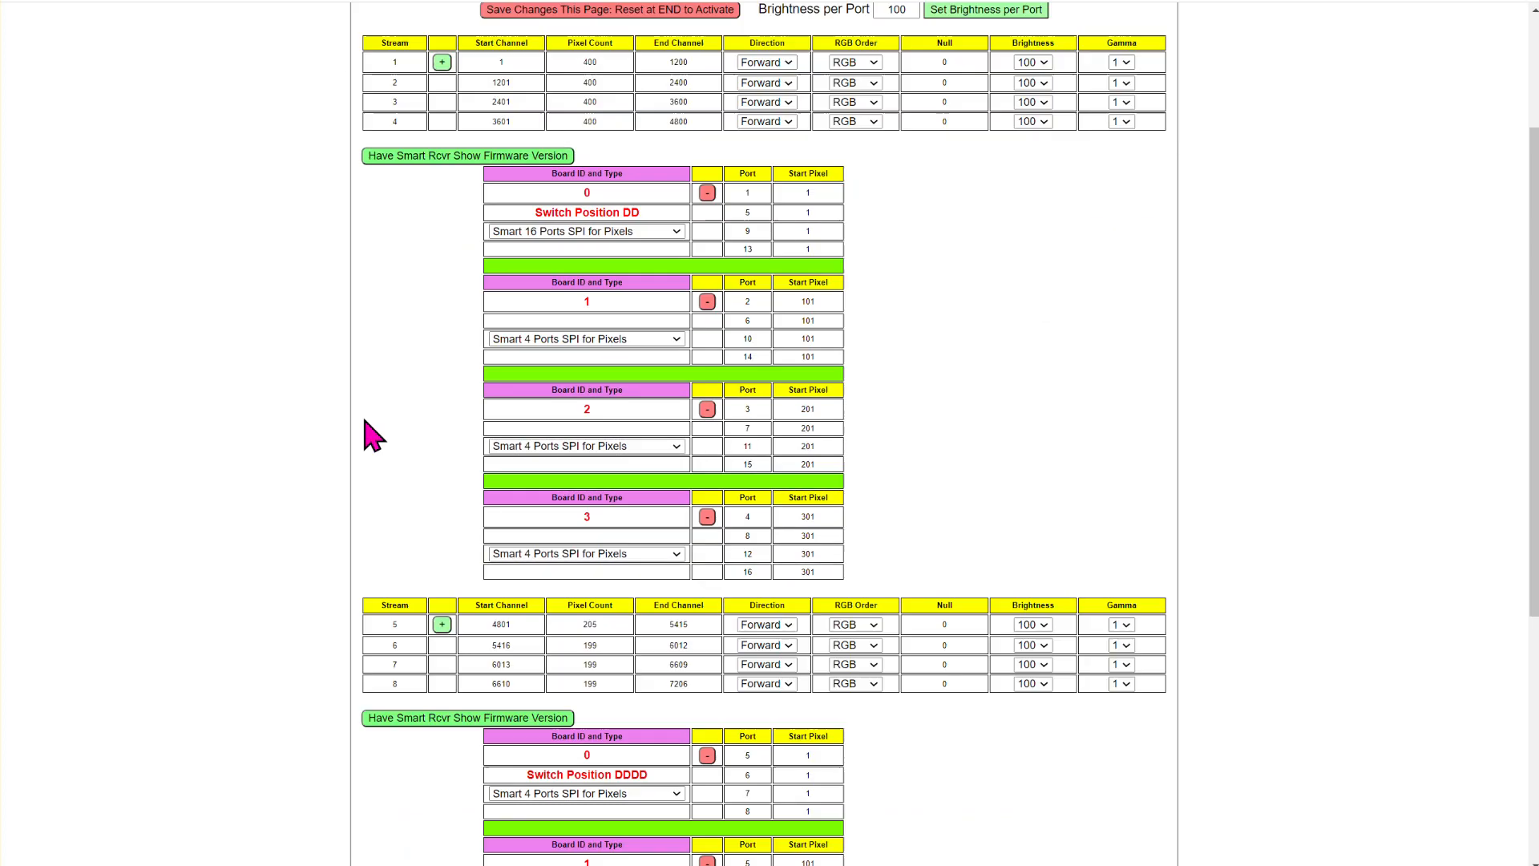
scroll(387, 525, down, 4)
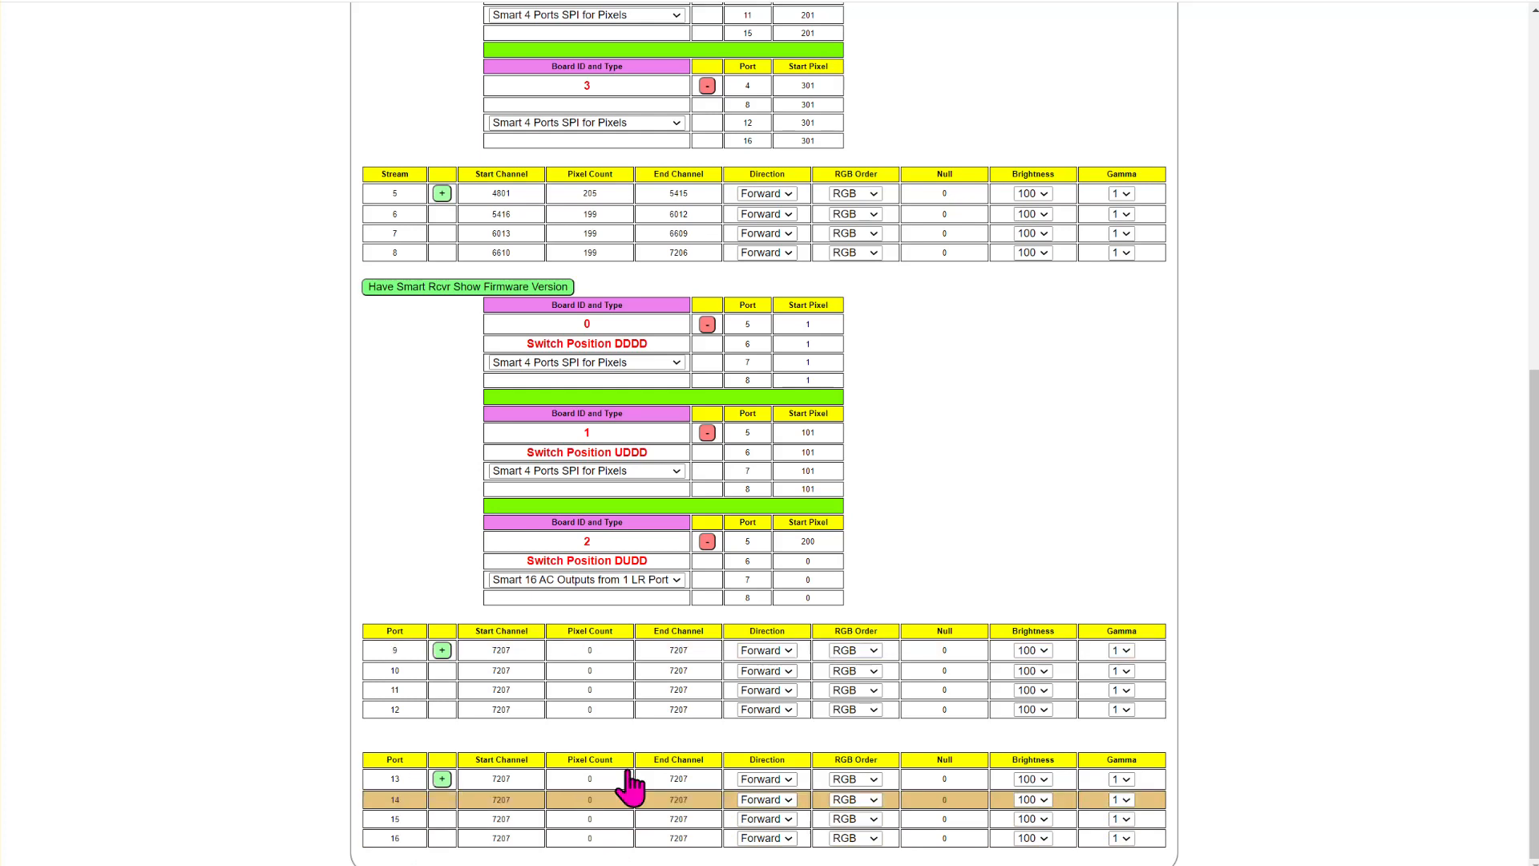
scroll(561, 730, up, 1)
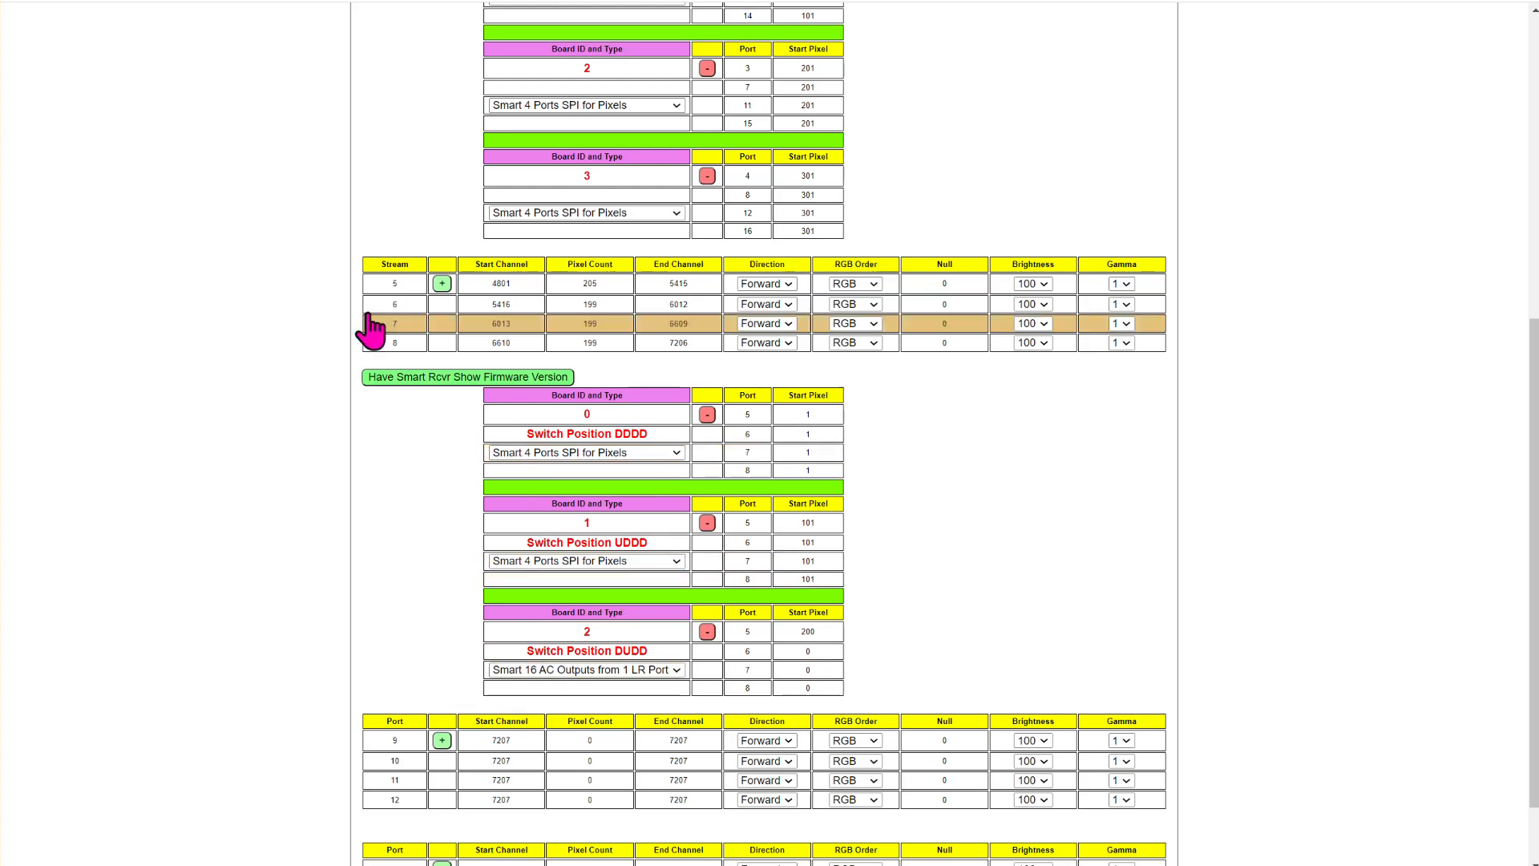
- Compare the start and end channels of the Long Range receiver ports 1 - 16 with the SPI configuration for ports 17 - 32
scroll(384, 353, up, 5)
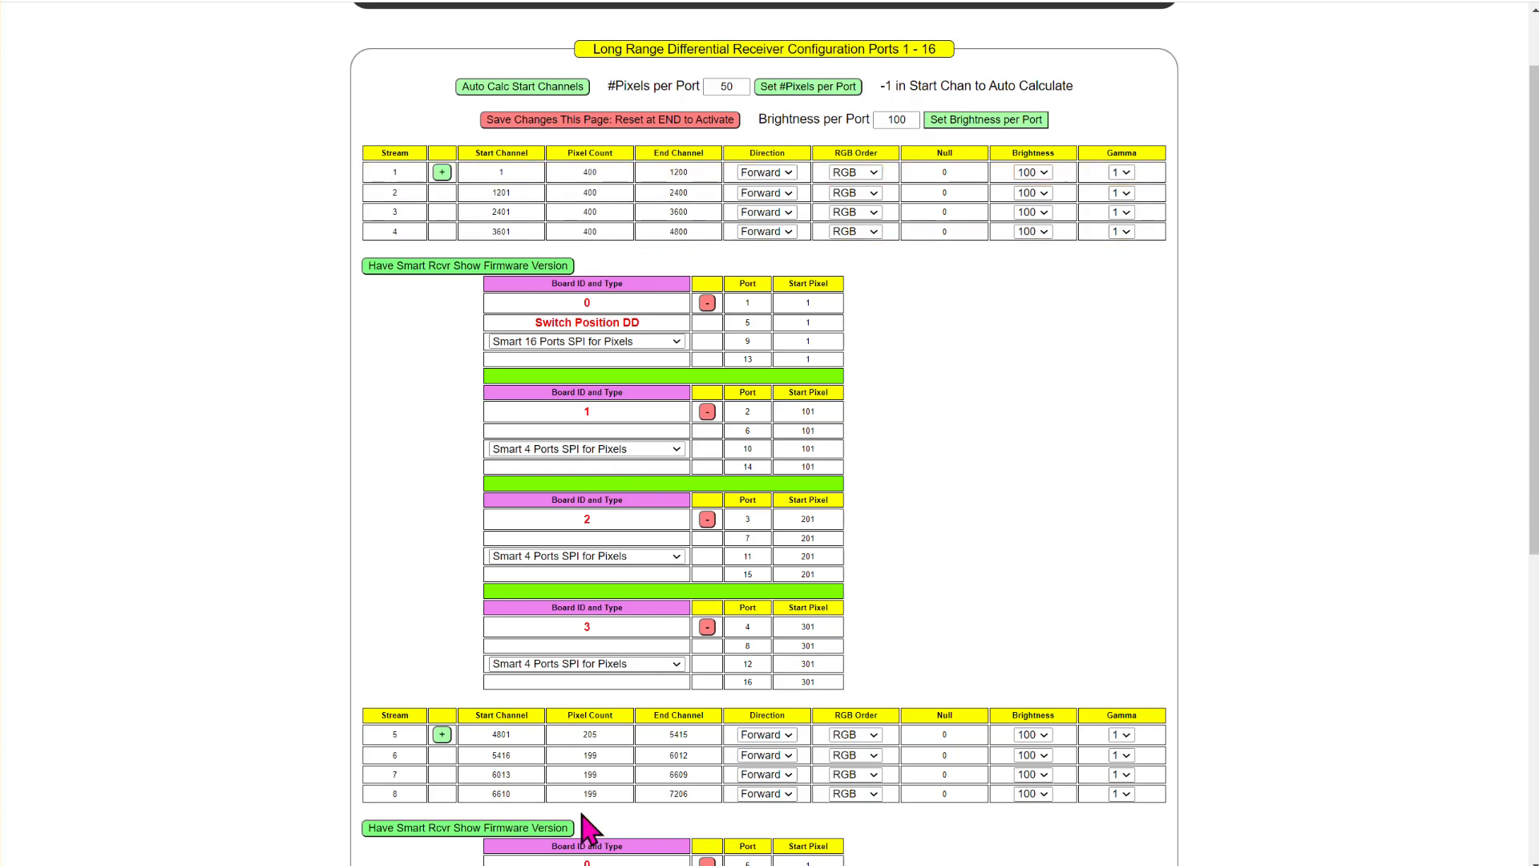
scroll(509, 711, down, 2)
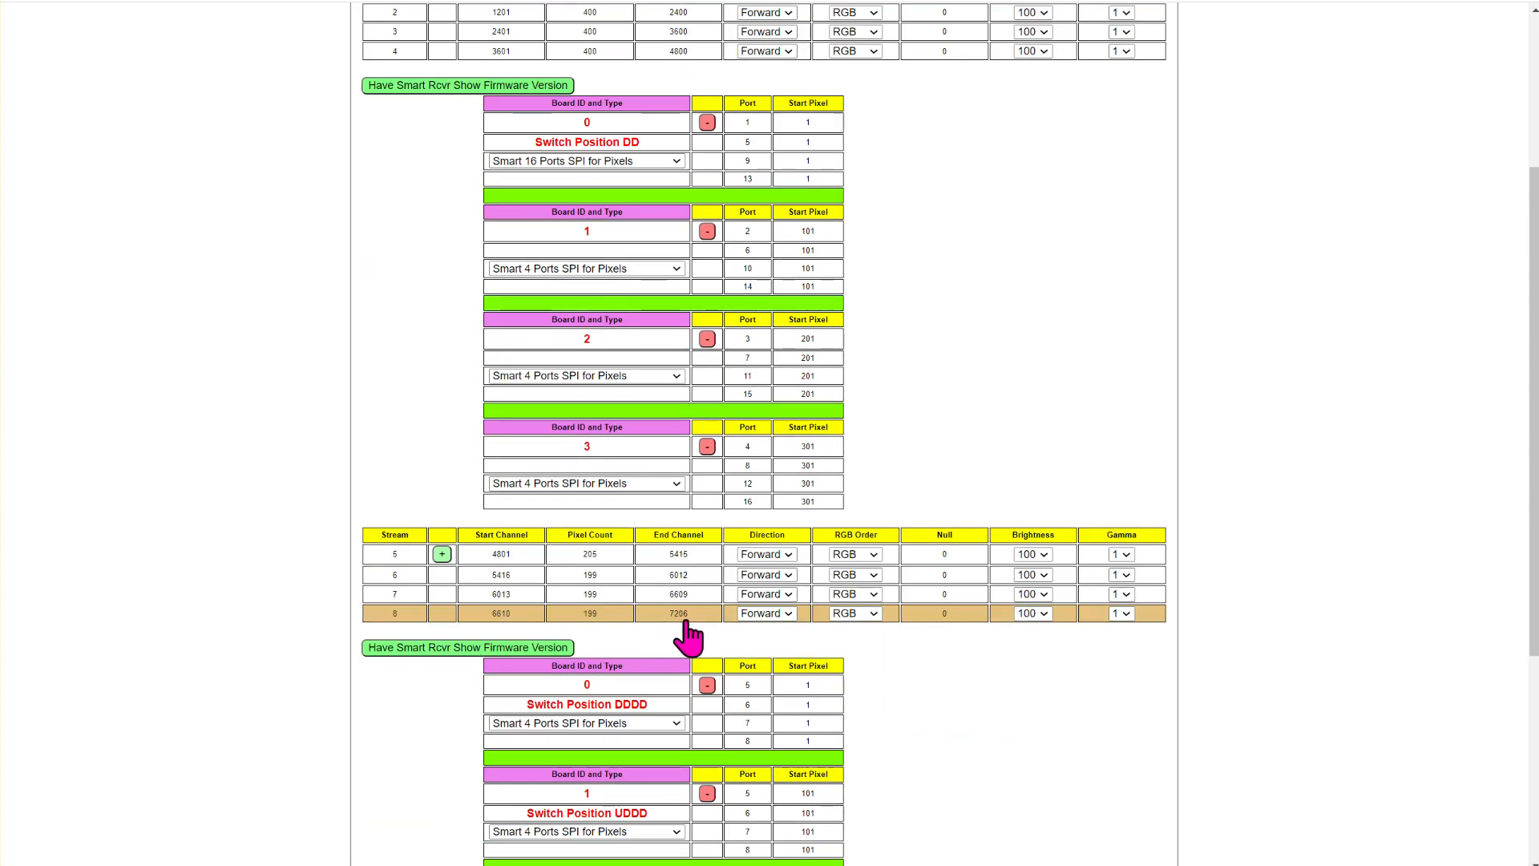
scroll(705, 641, down, 4)
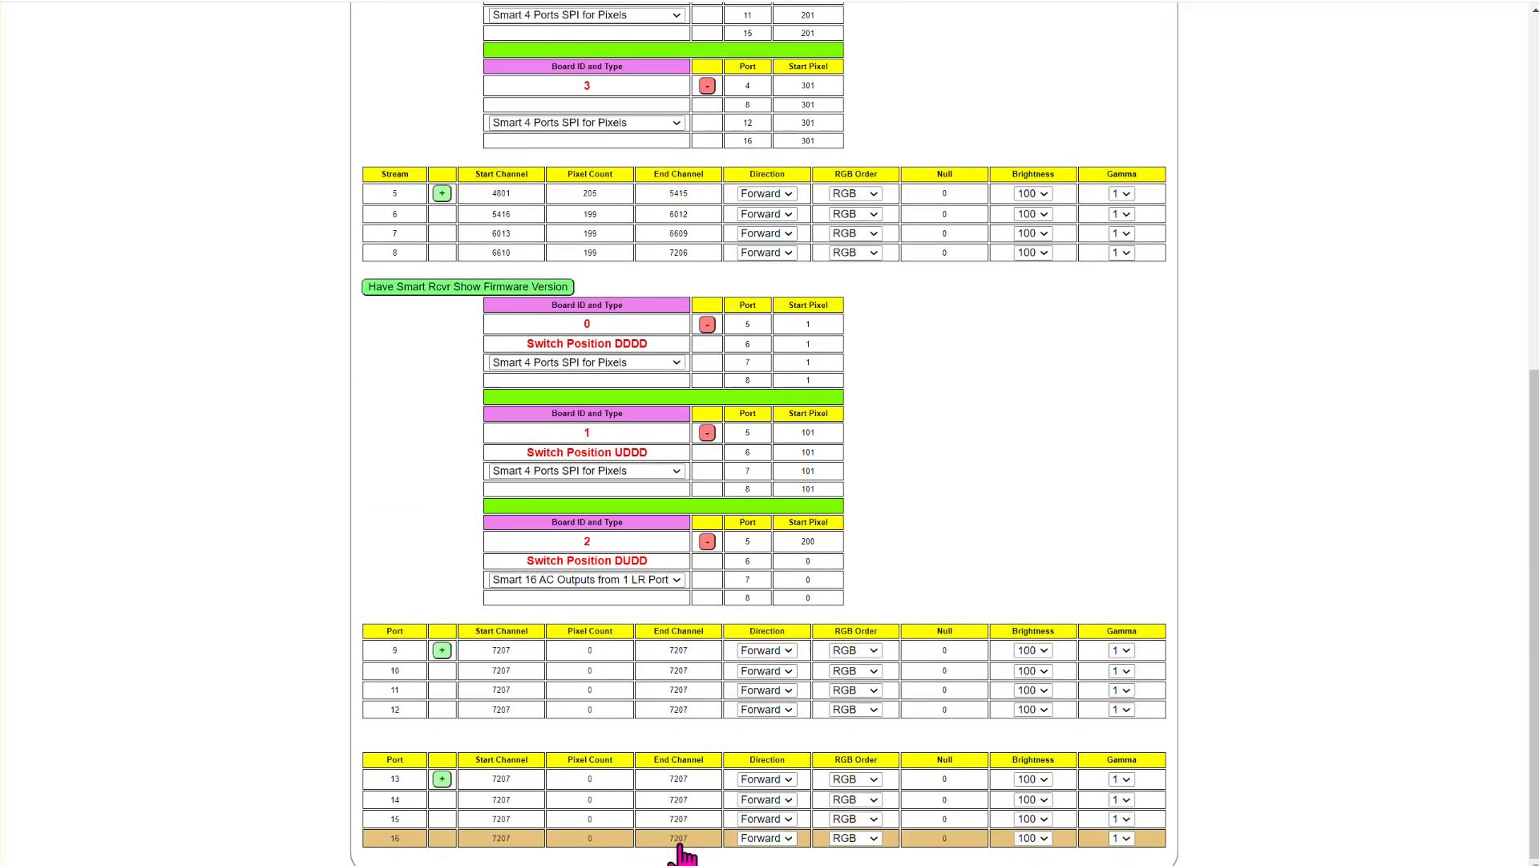
scroll(492, 505, up, 8)
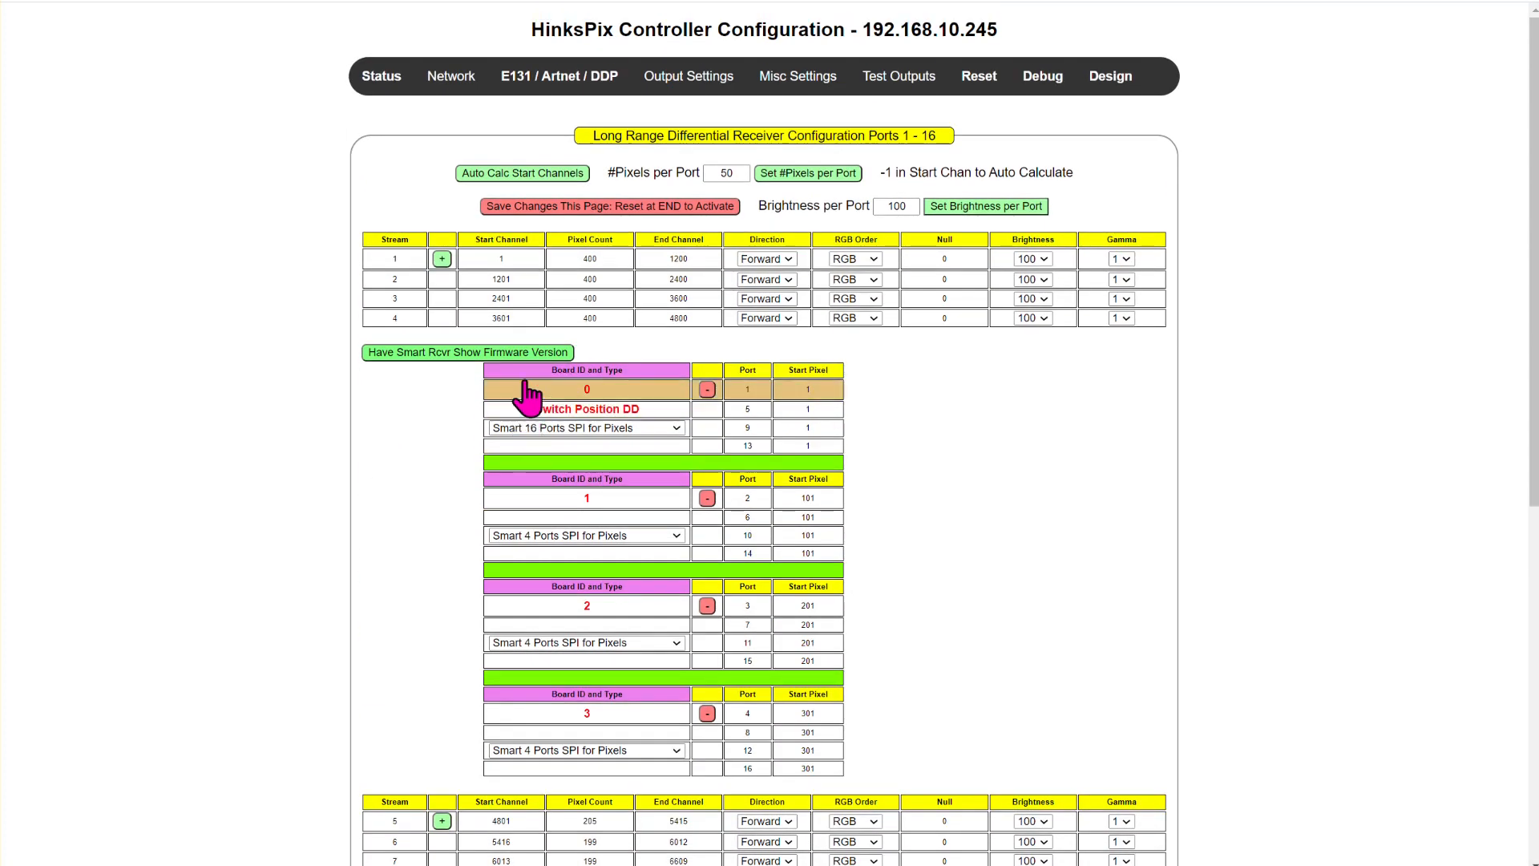
mouse_move(689, 80)
click(697, 152)
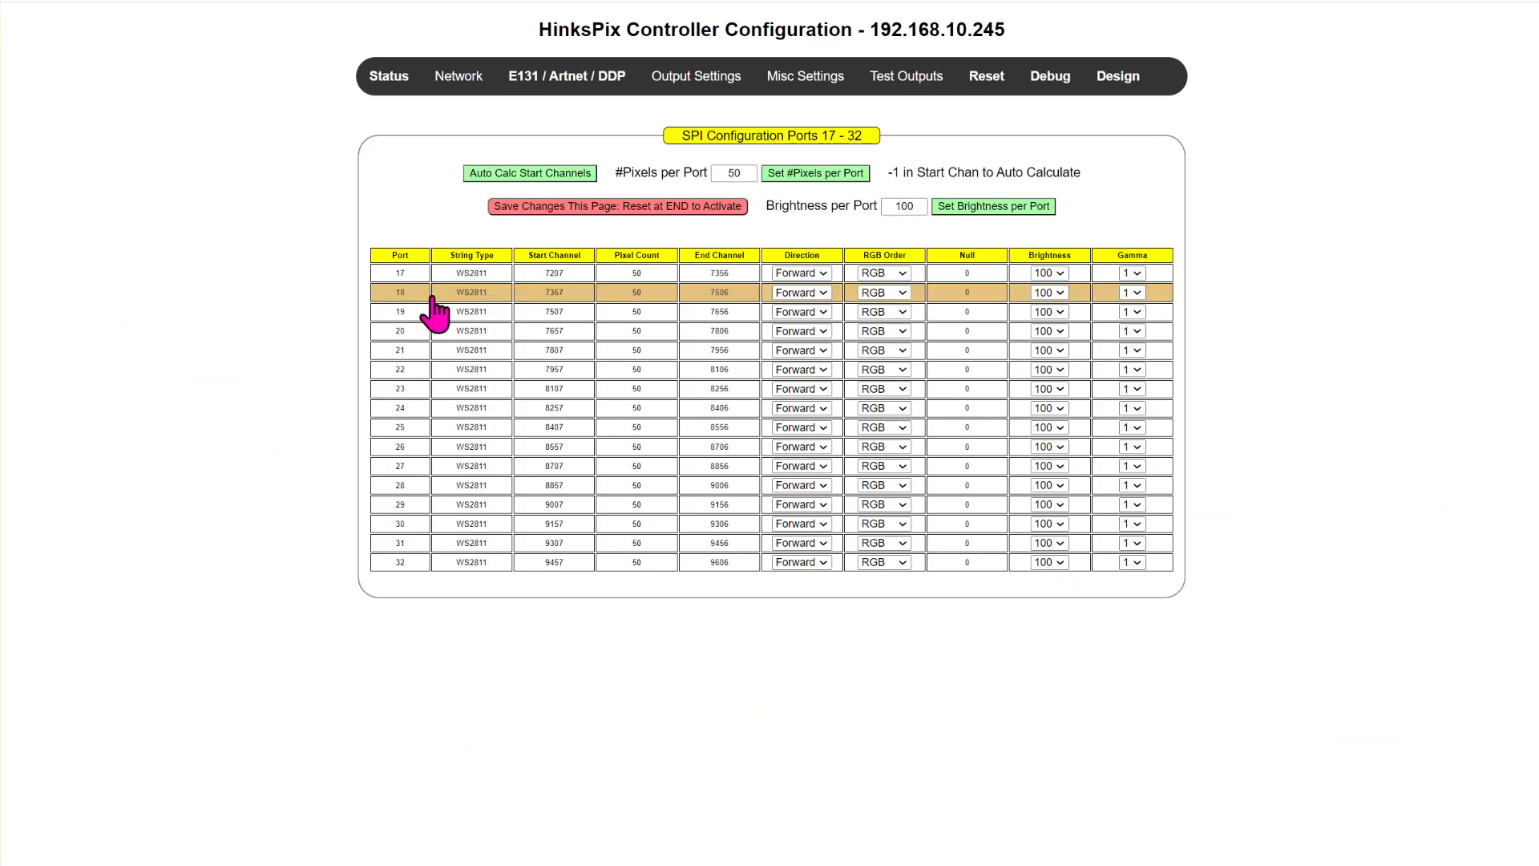
- Review the pixel speed options in the E131 / Artnet / DDP configuration, keeping 700 khz selected
click(550, 90)
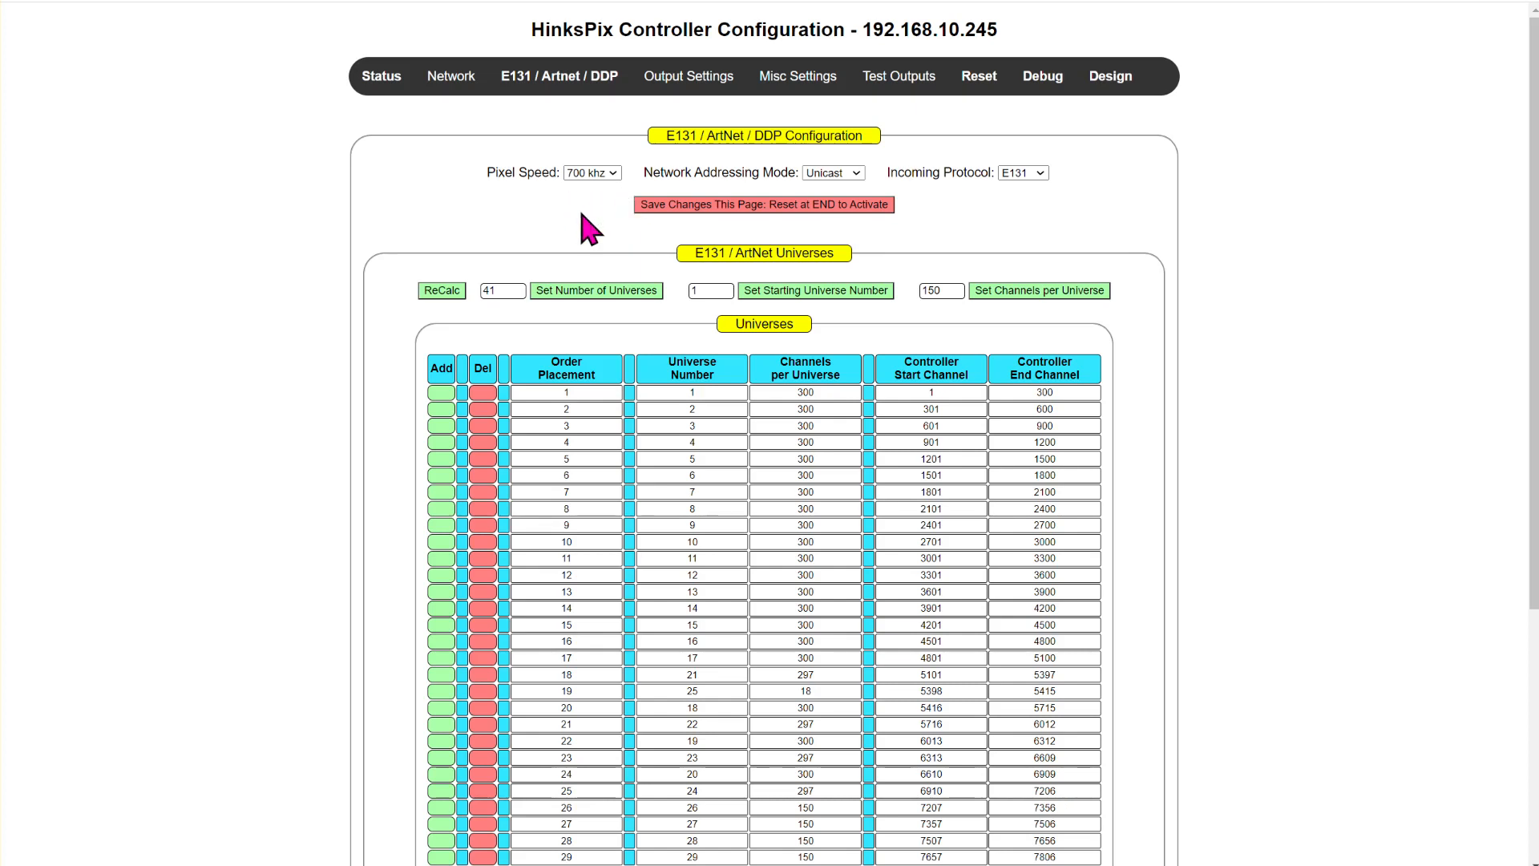
click(603, 173)
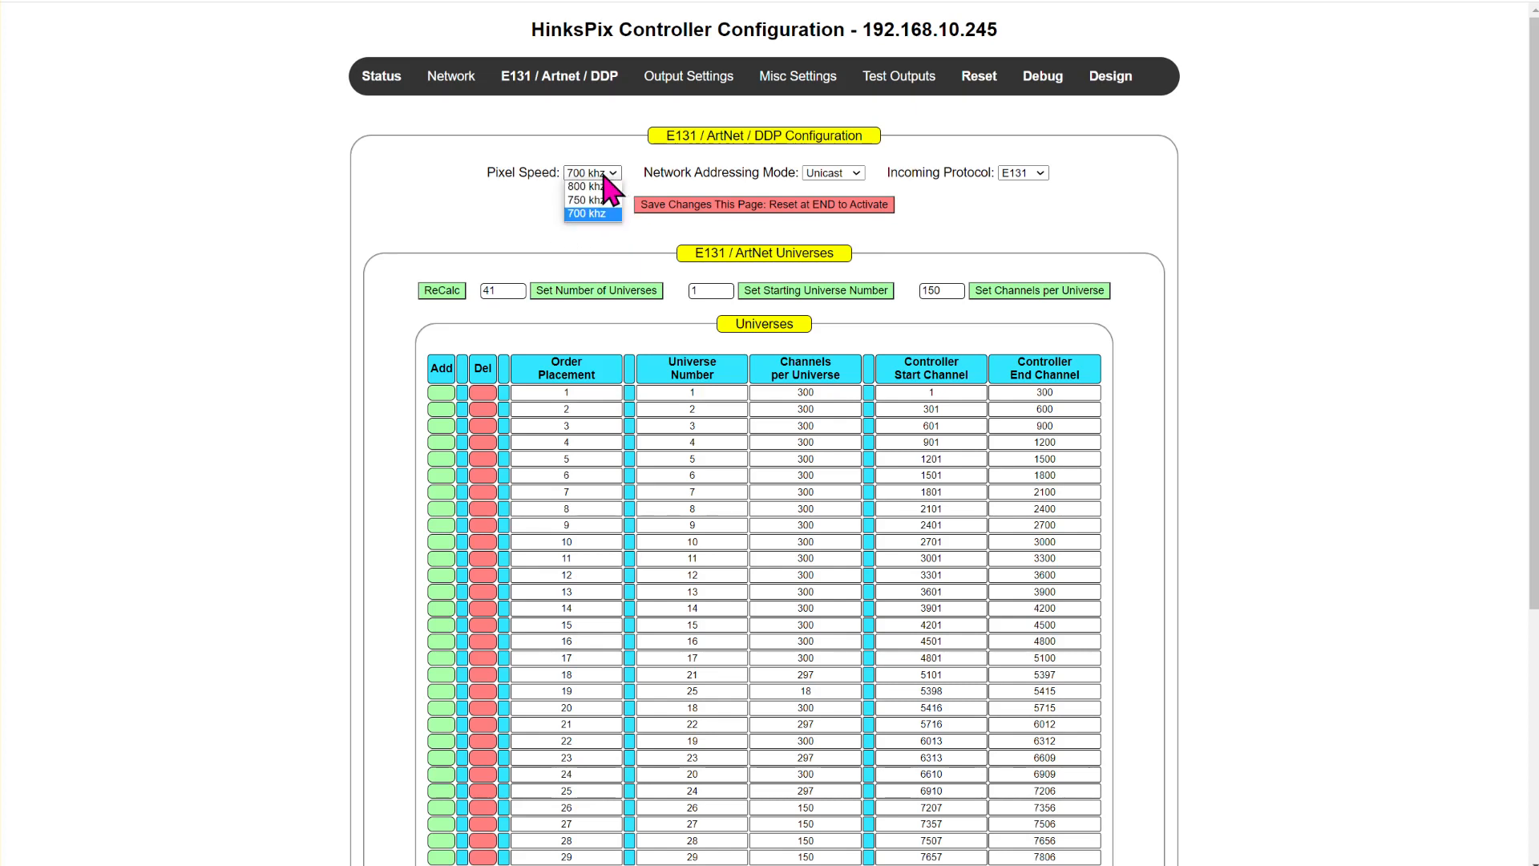
click(583, 215)
click(609, 173)
click(586, 214)
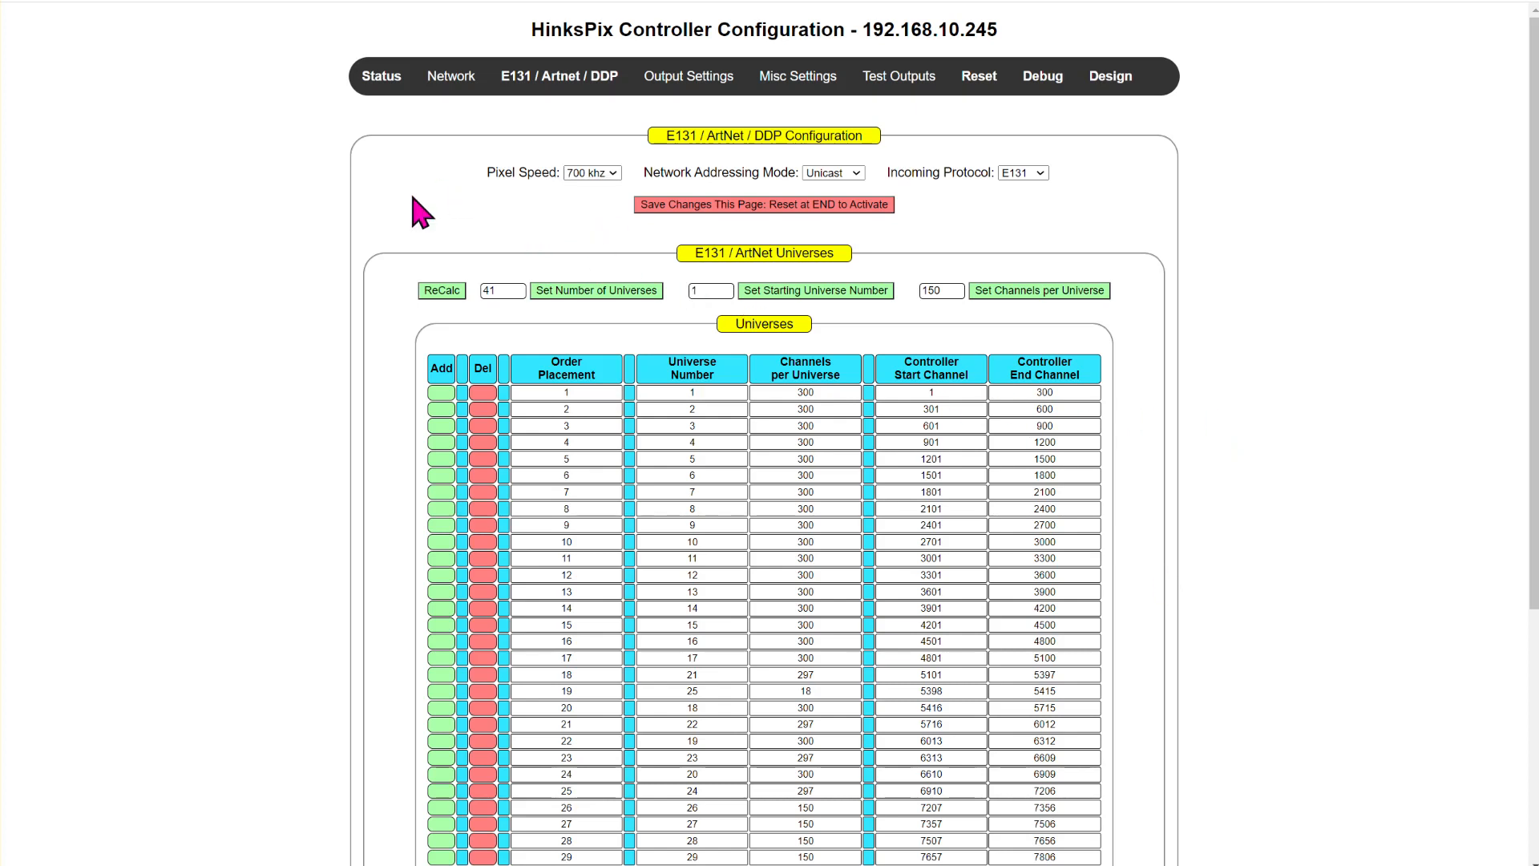
- Examine the universe table's numbering and channels per universe, checking order placements 19, 25, 26 and 41
scroll(1065, 584, down, 5)
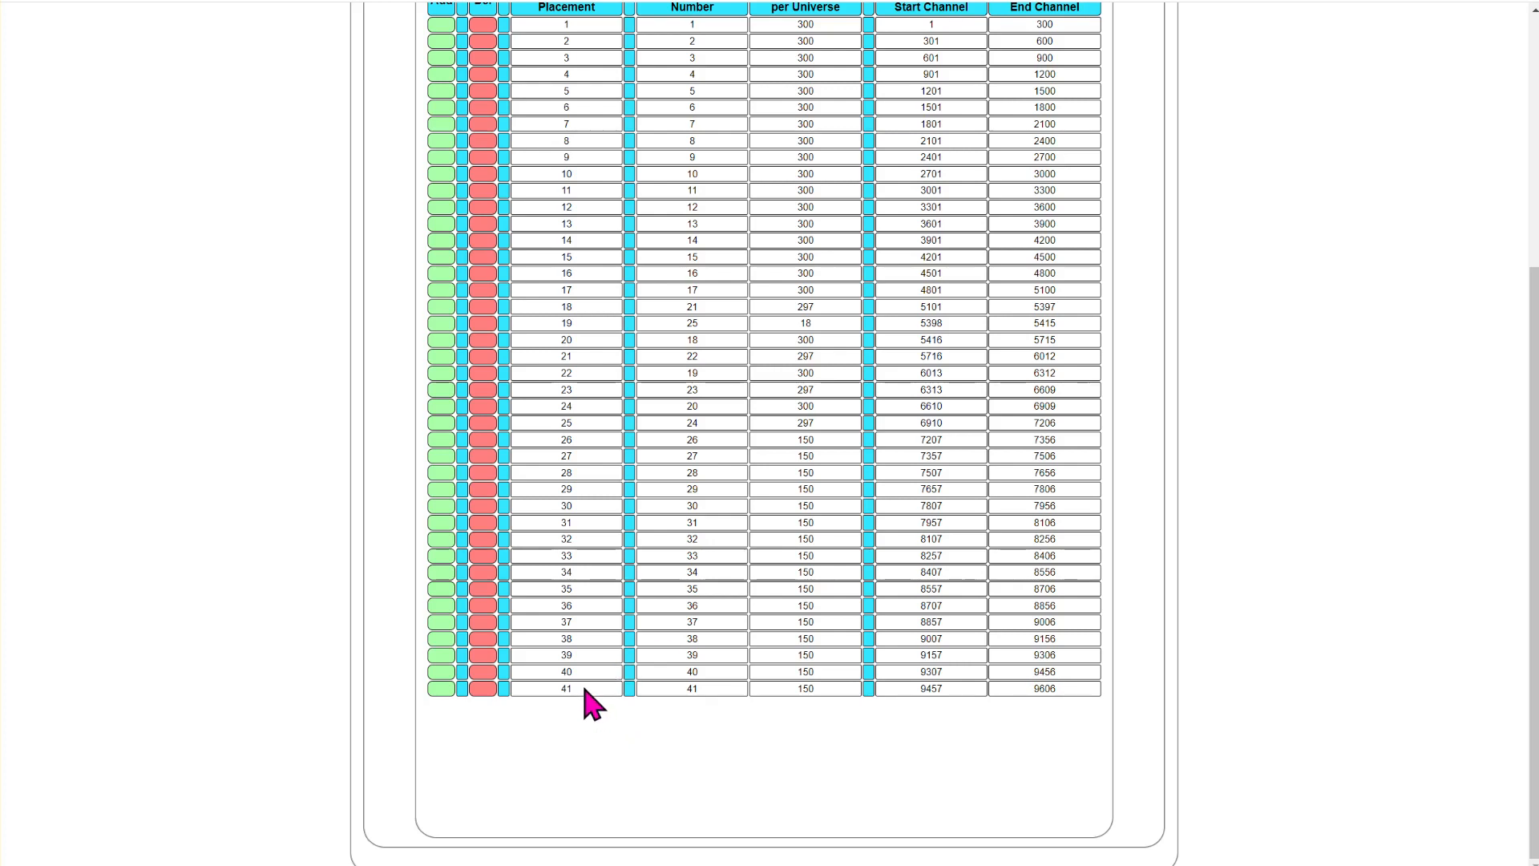
double_click(810, 687)
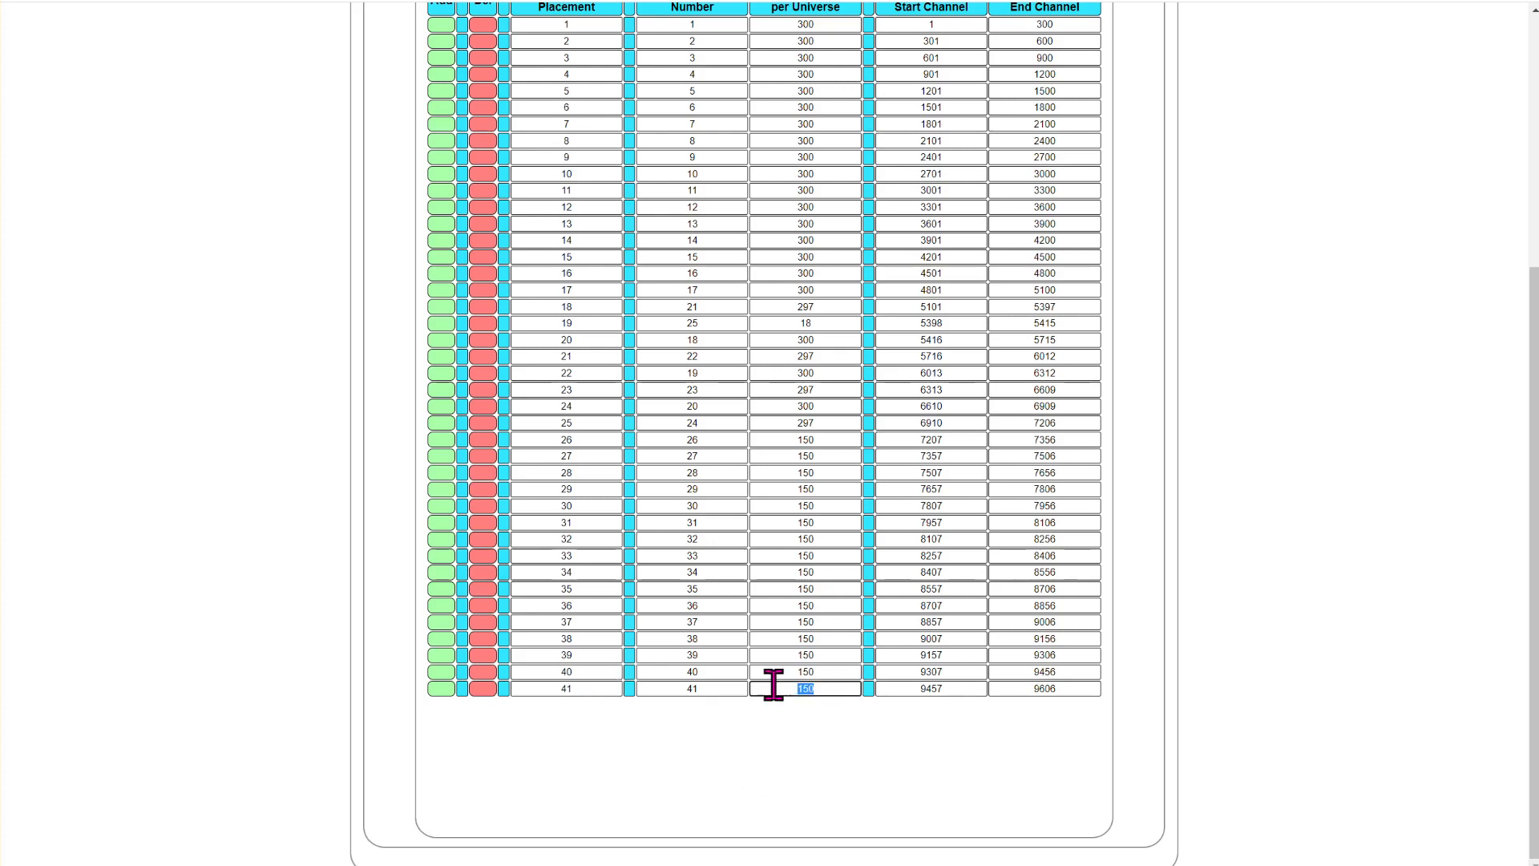
double_click(810, 440)
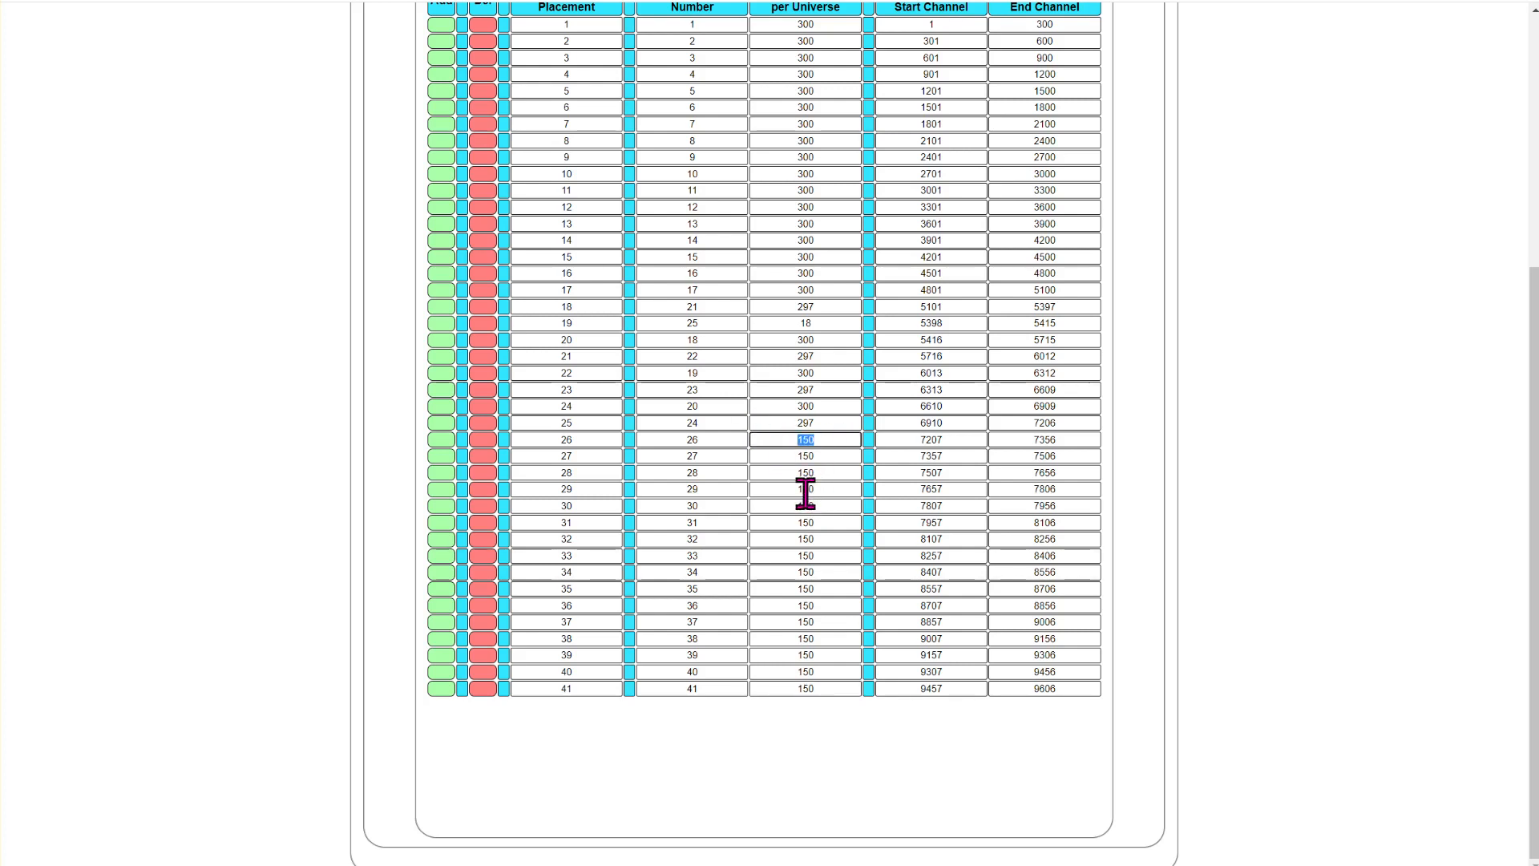
click(841, 423)
double_click(786, 420)
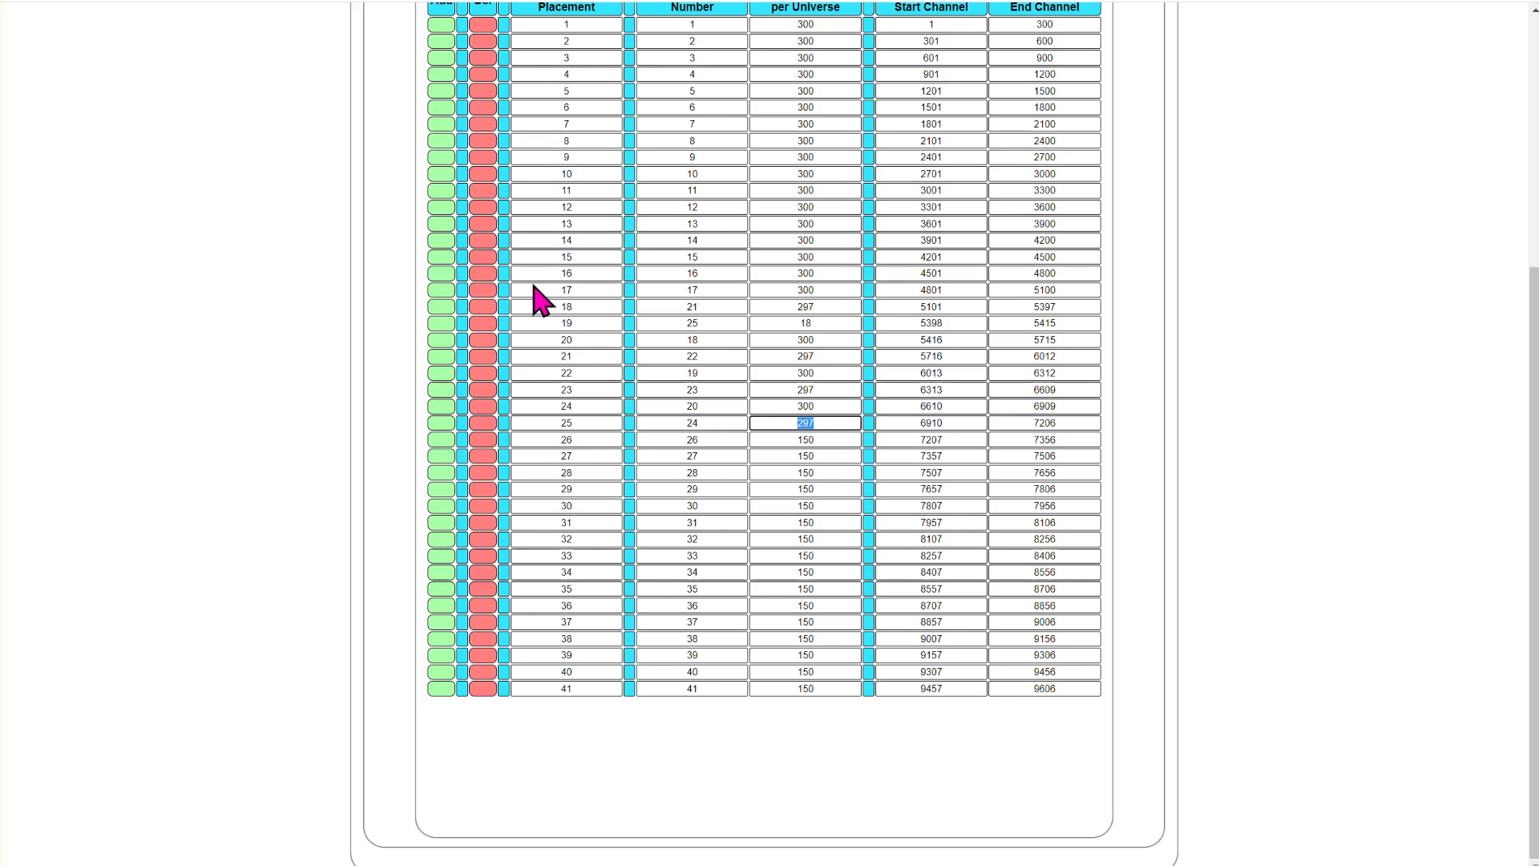
double_click(830, 322)
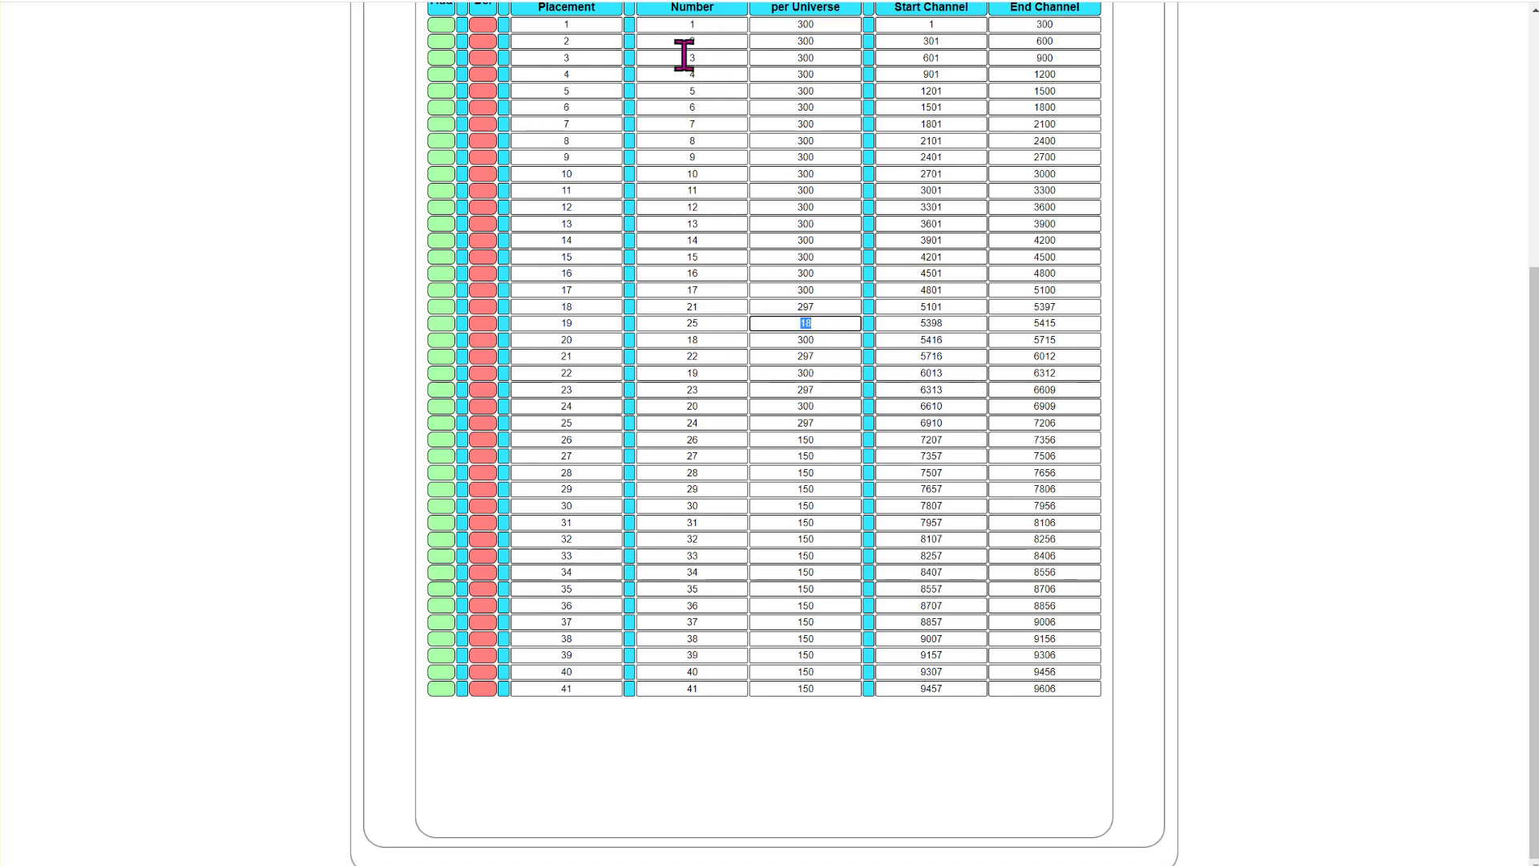
scroll(694, 137, up, 3)
scroll(704, 206, down, 3)
scroll(439, 617, up, 1)
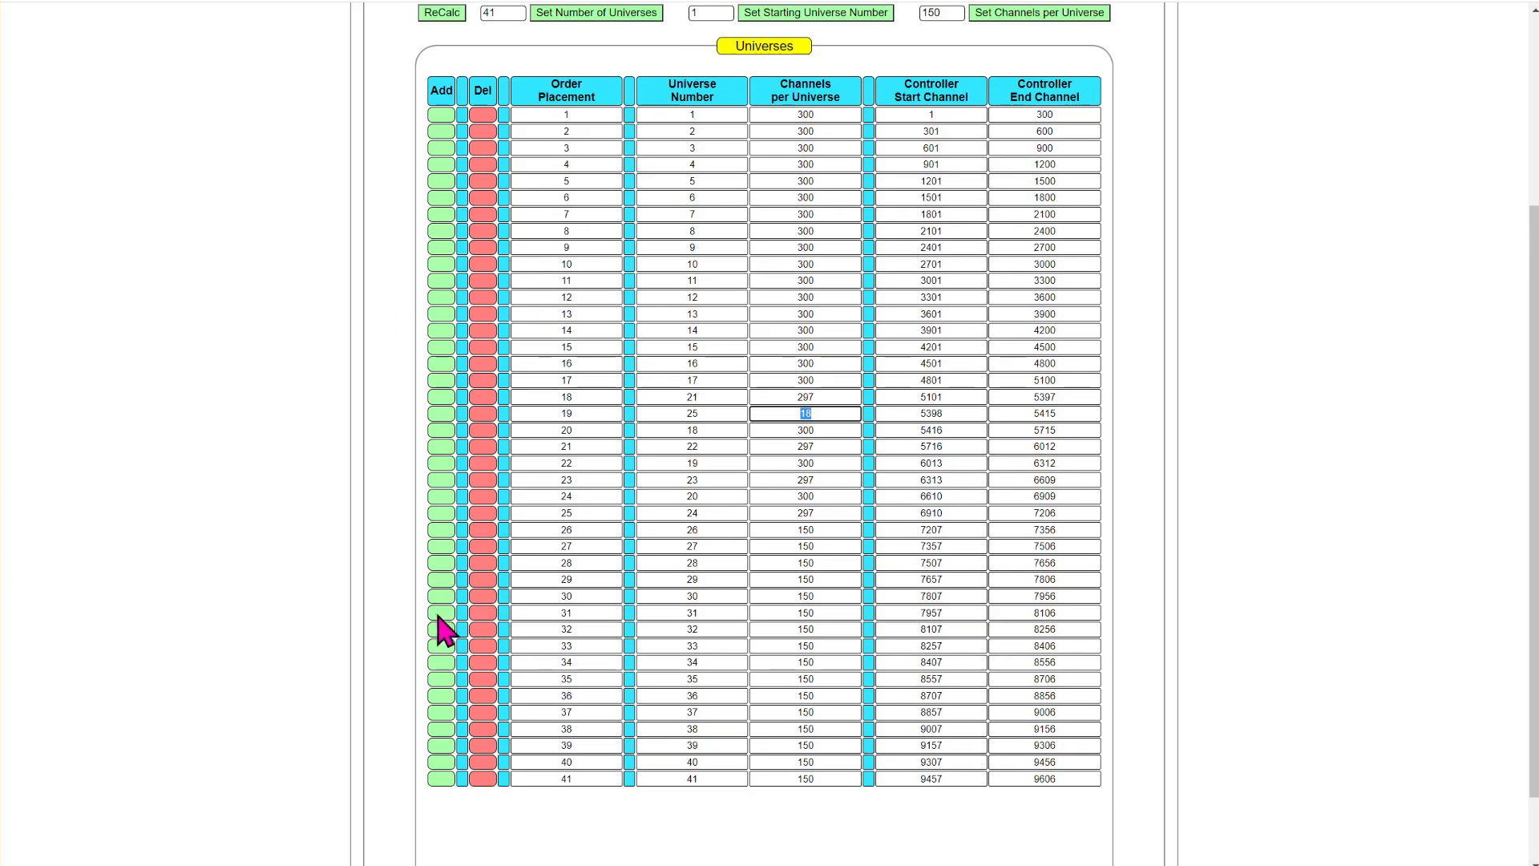
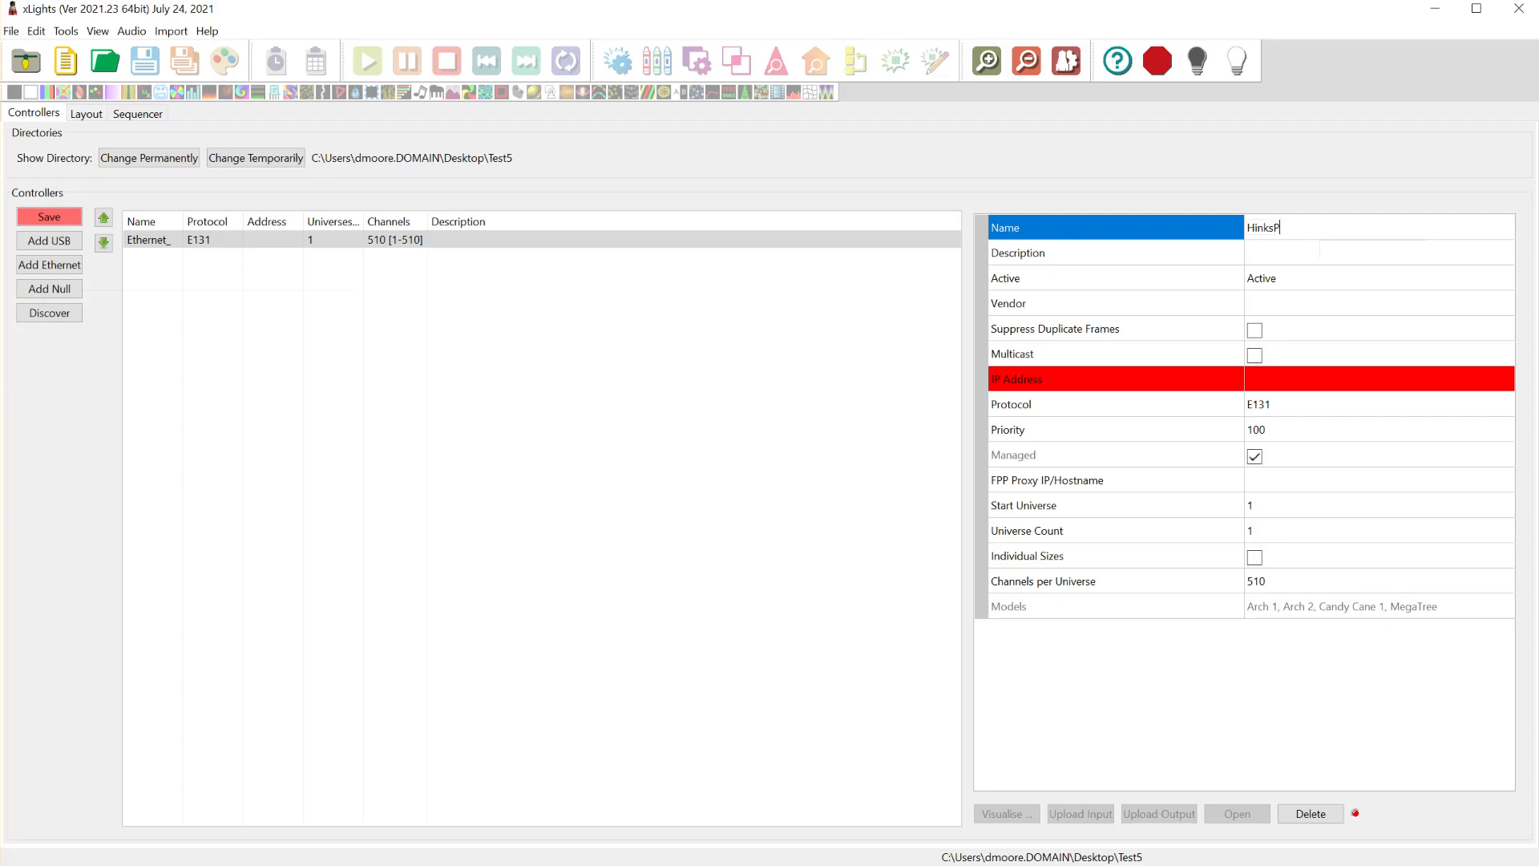
- Switch to xLights, name the Ethernet controller HinksPix and set its vendor to HinksPix
key(Return)
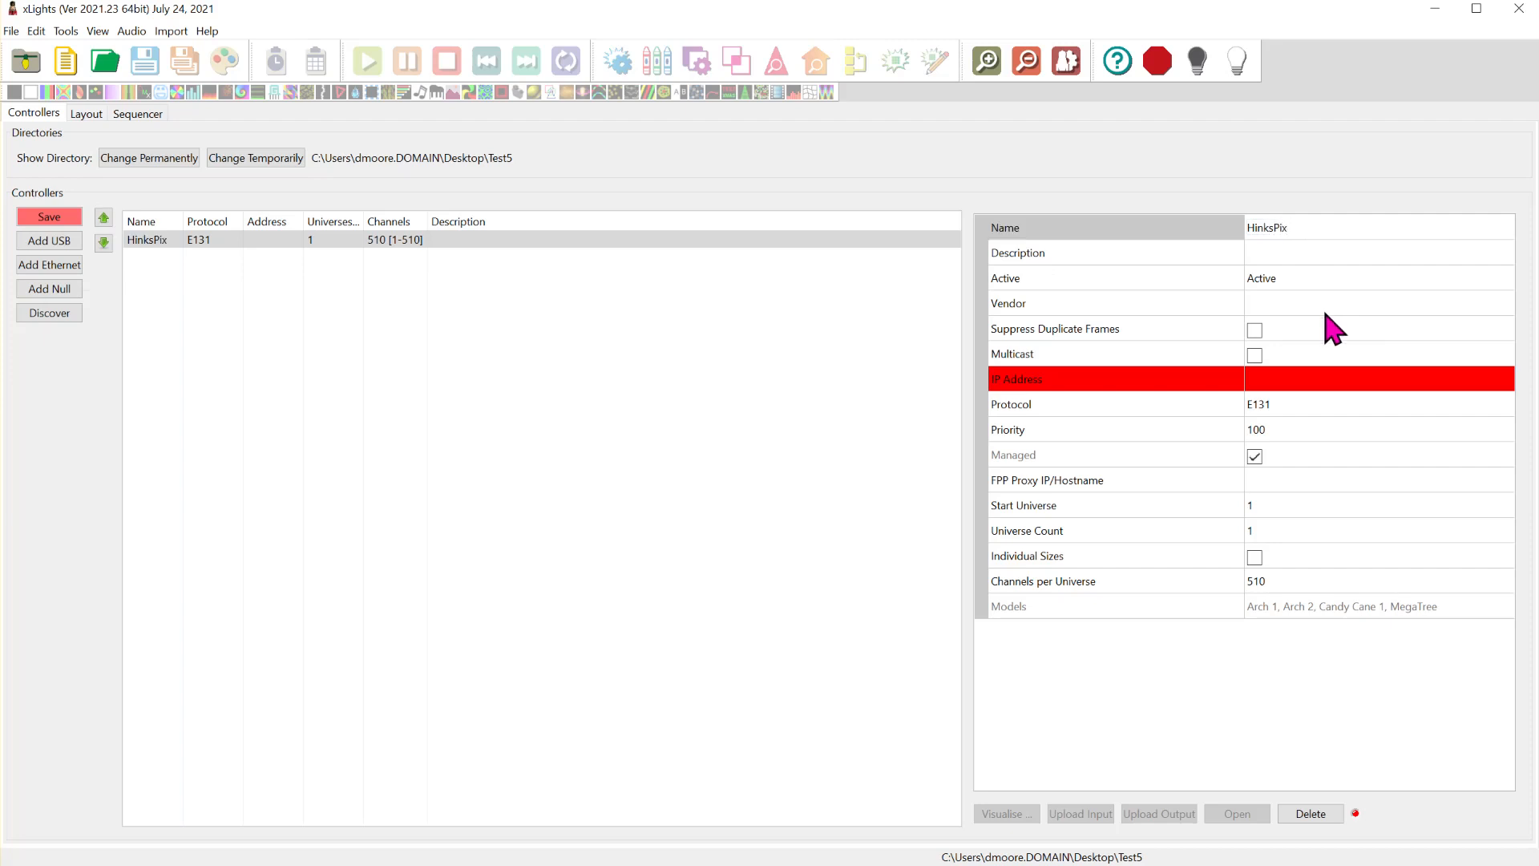
click(1304, 306)
click(1298, 310)
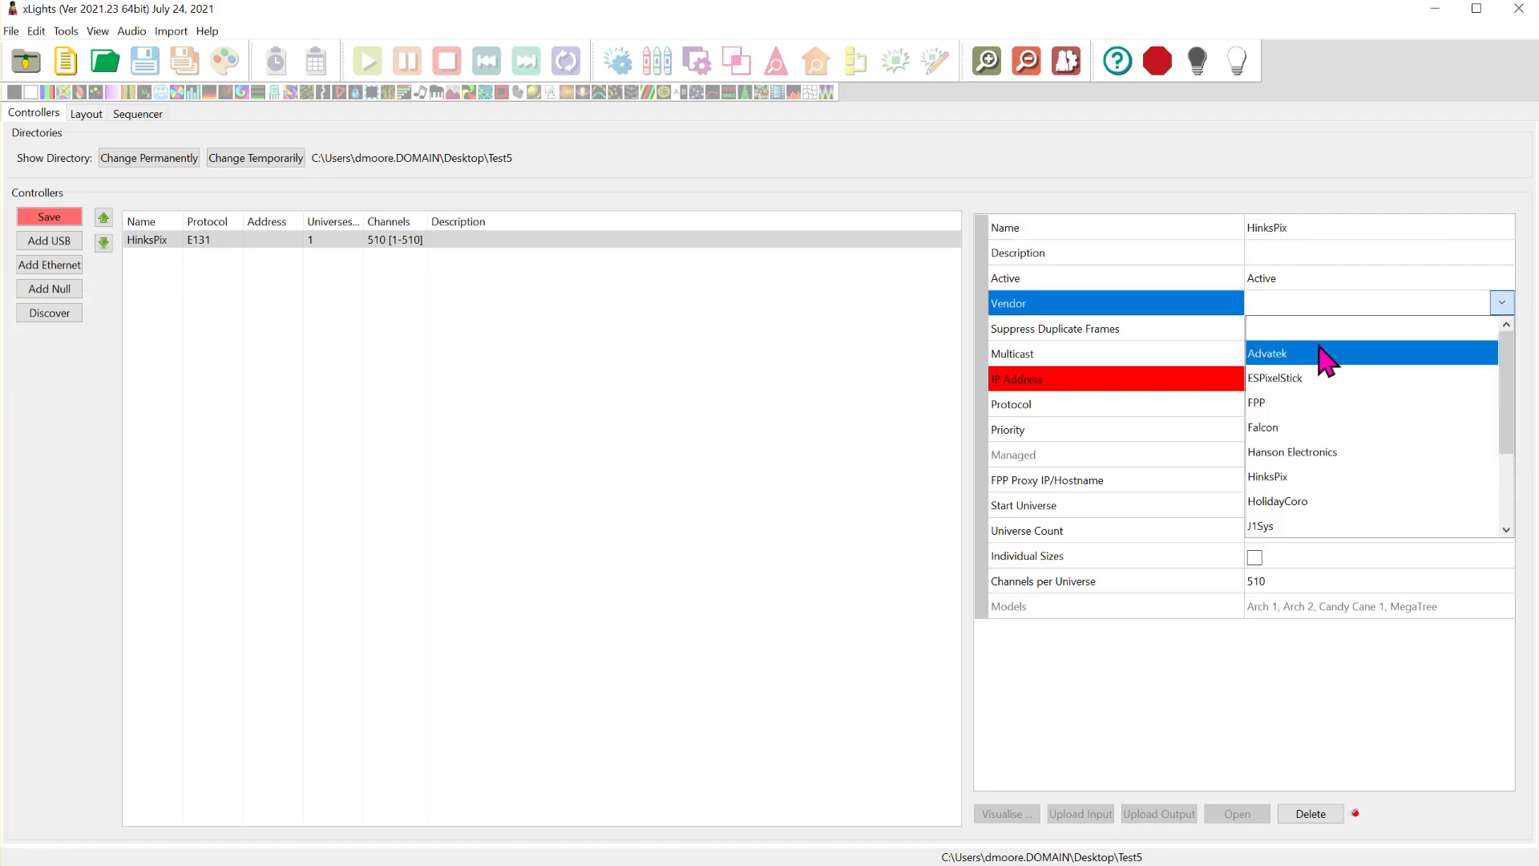
click(1345, 476)
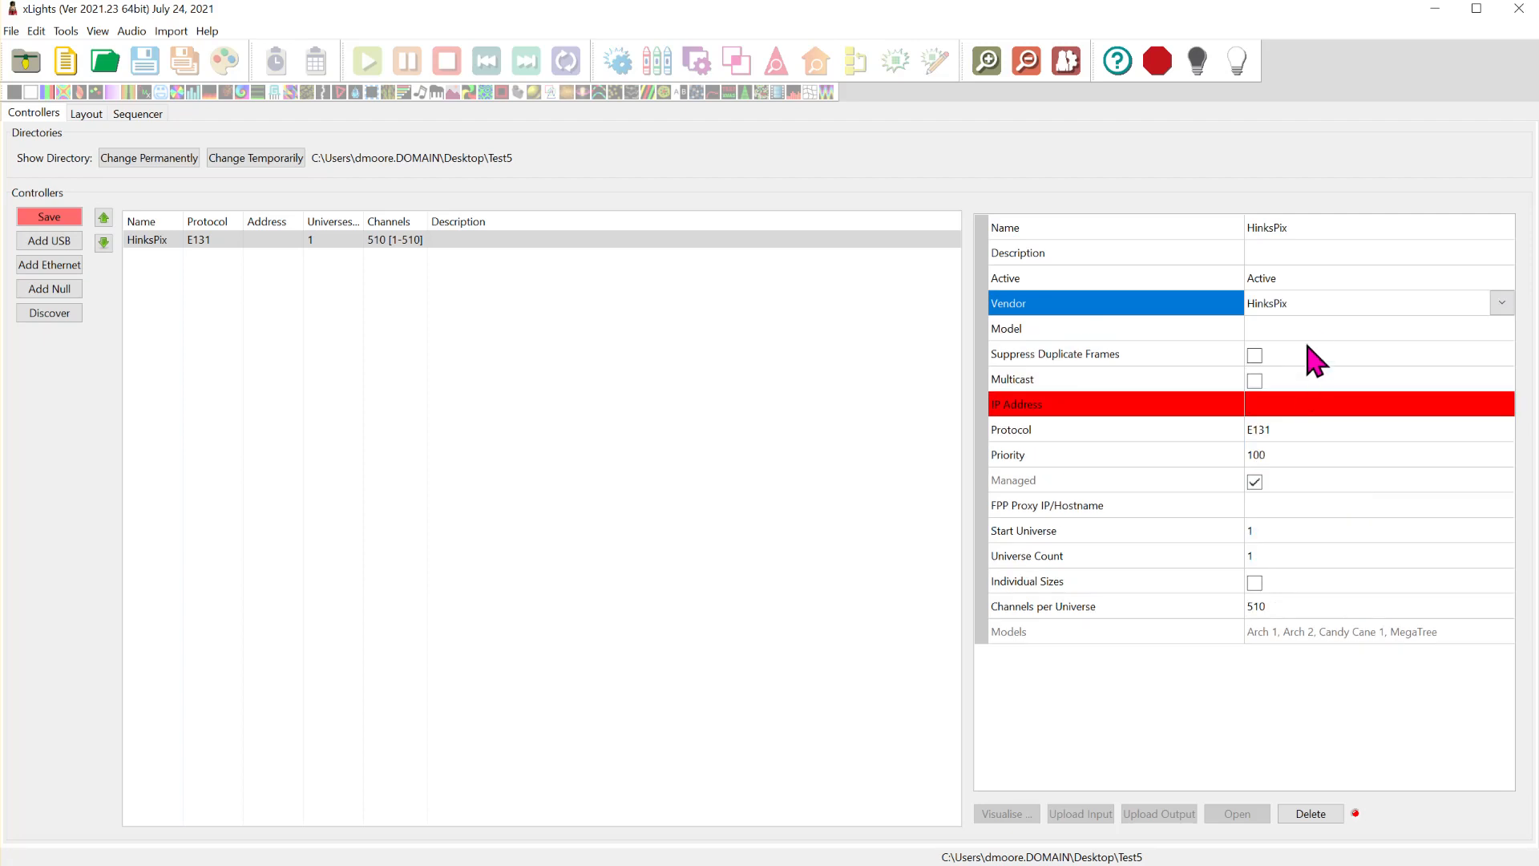
- Set the HinksPix controller's model to PRO
click(1306, 324)
click(1326, 346)
click(1334, 329)
click(1333, 330)
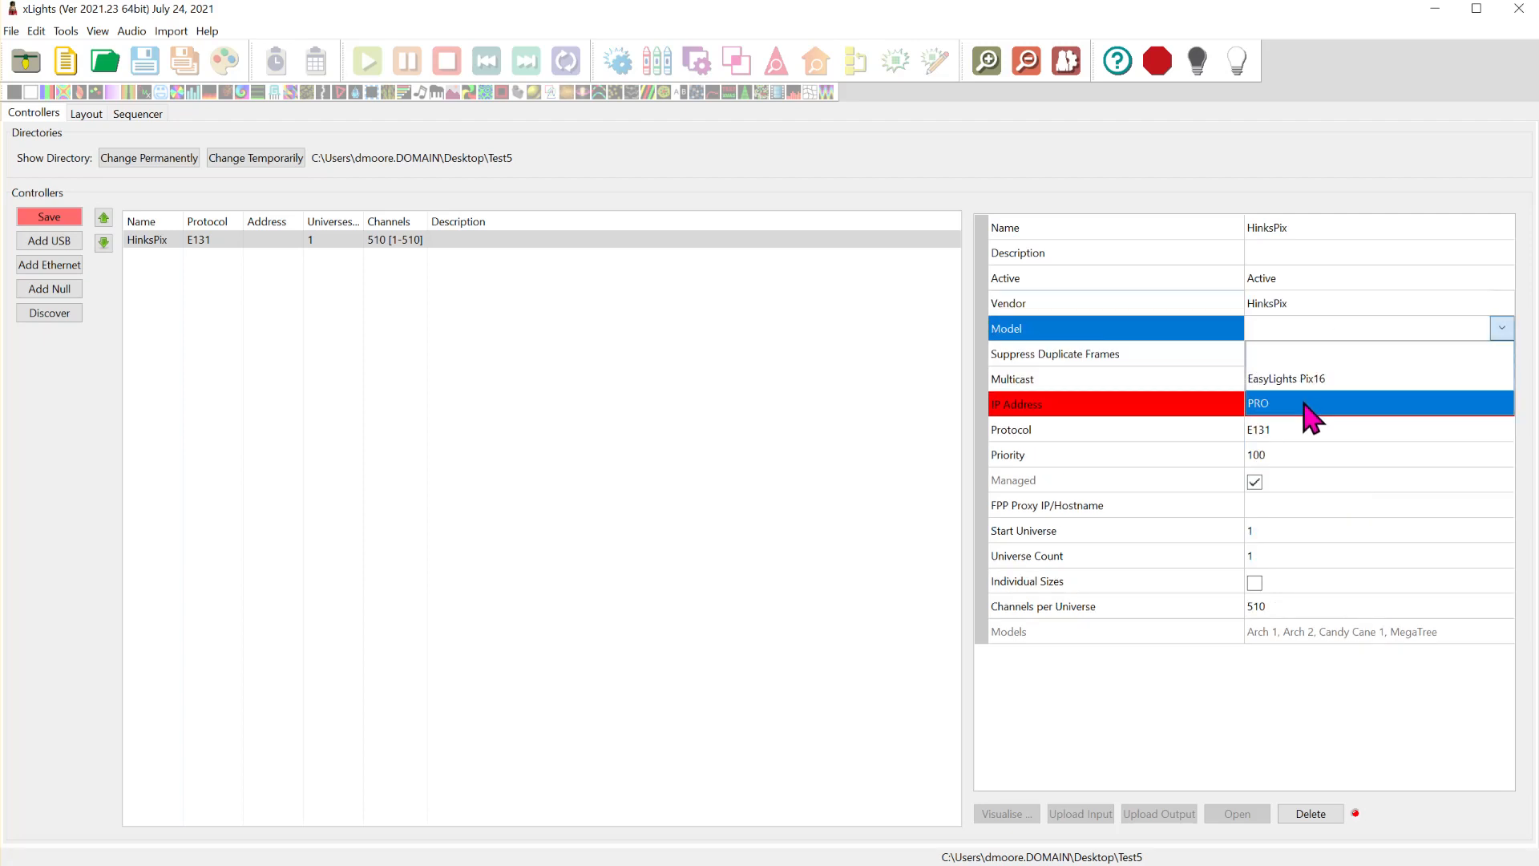
click(1306, 403)
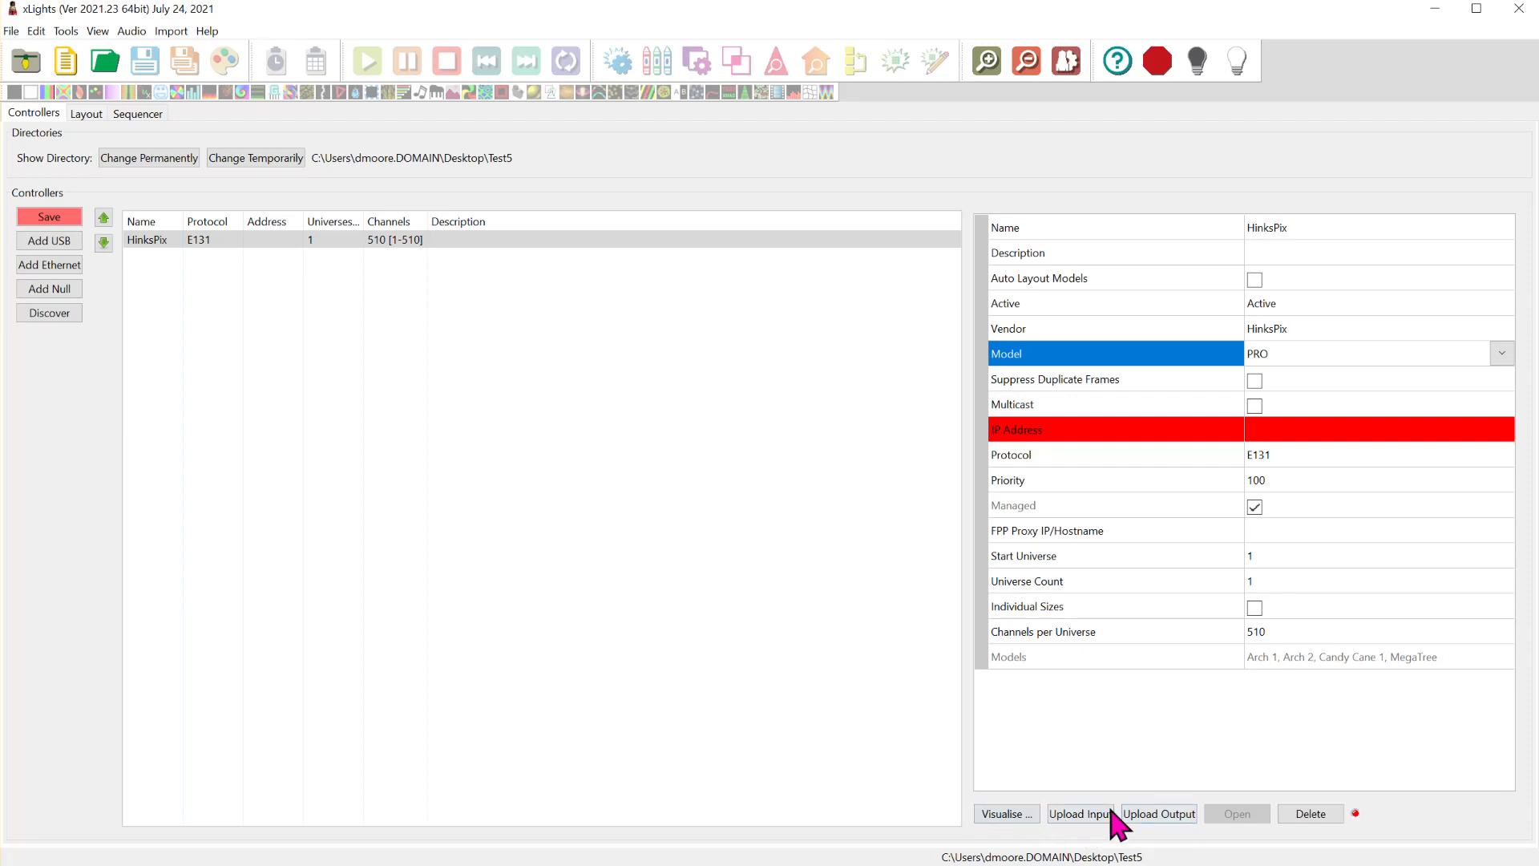
- Set the controller's IP address to 192.168.10.245 and its universe count to 41
click(1288, 432)
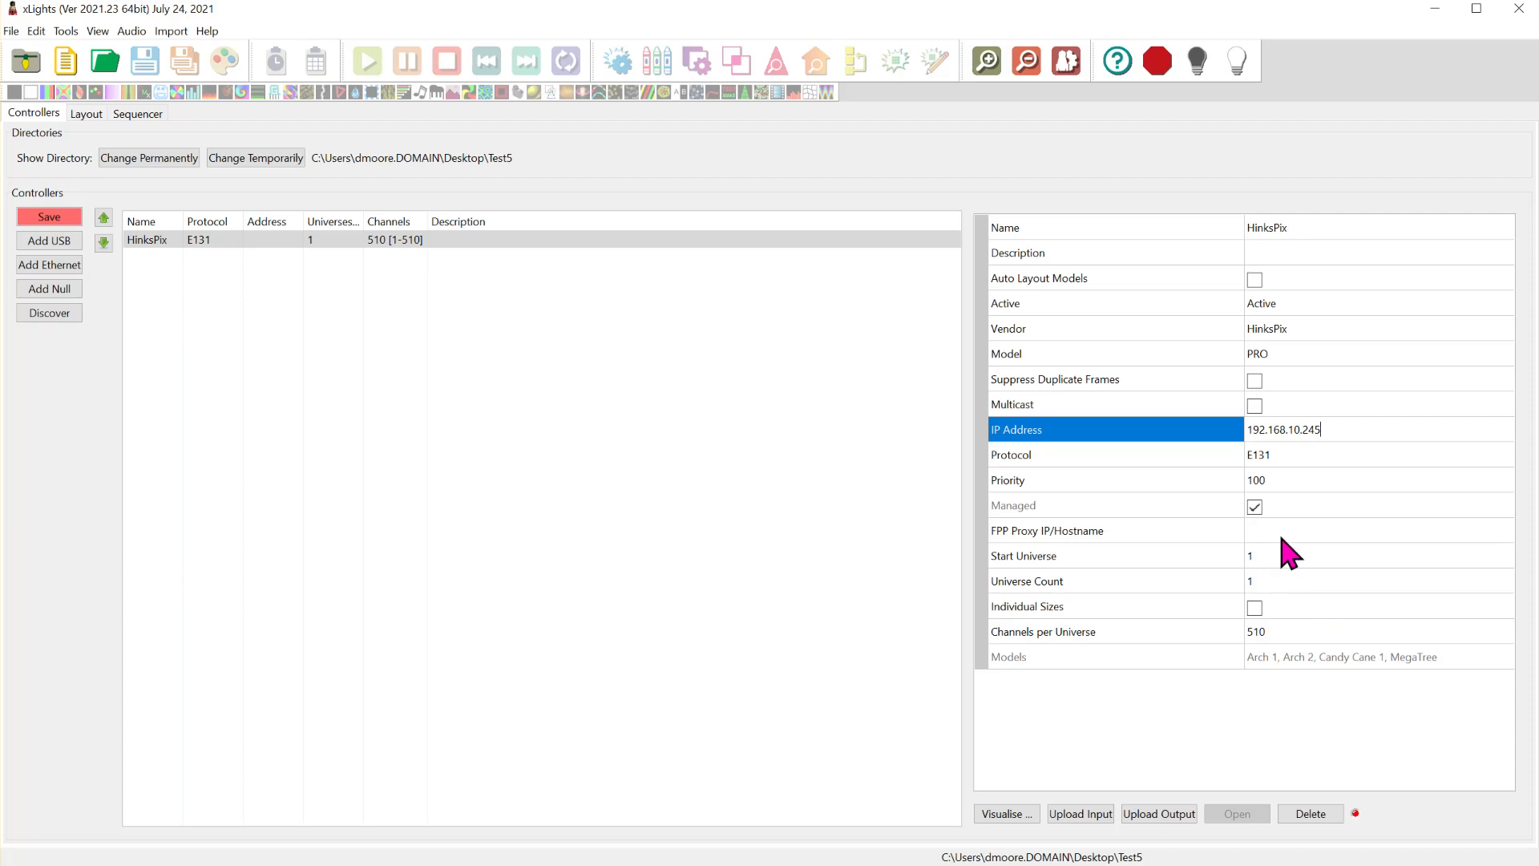
double_click(1292, 430)
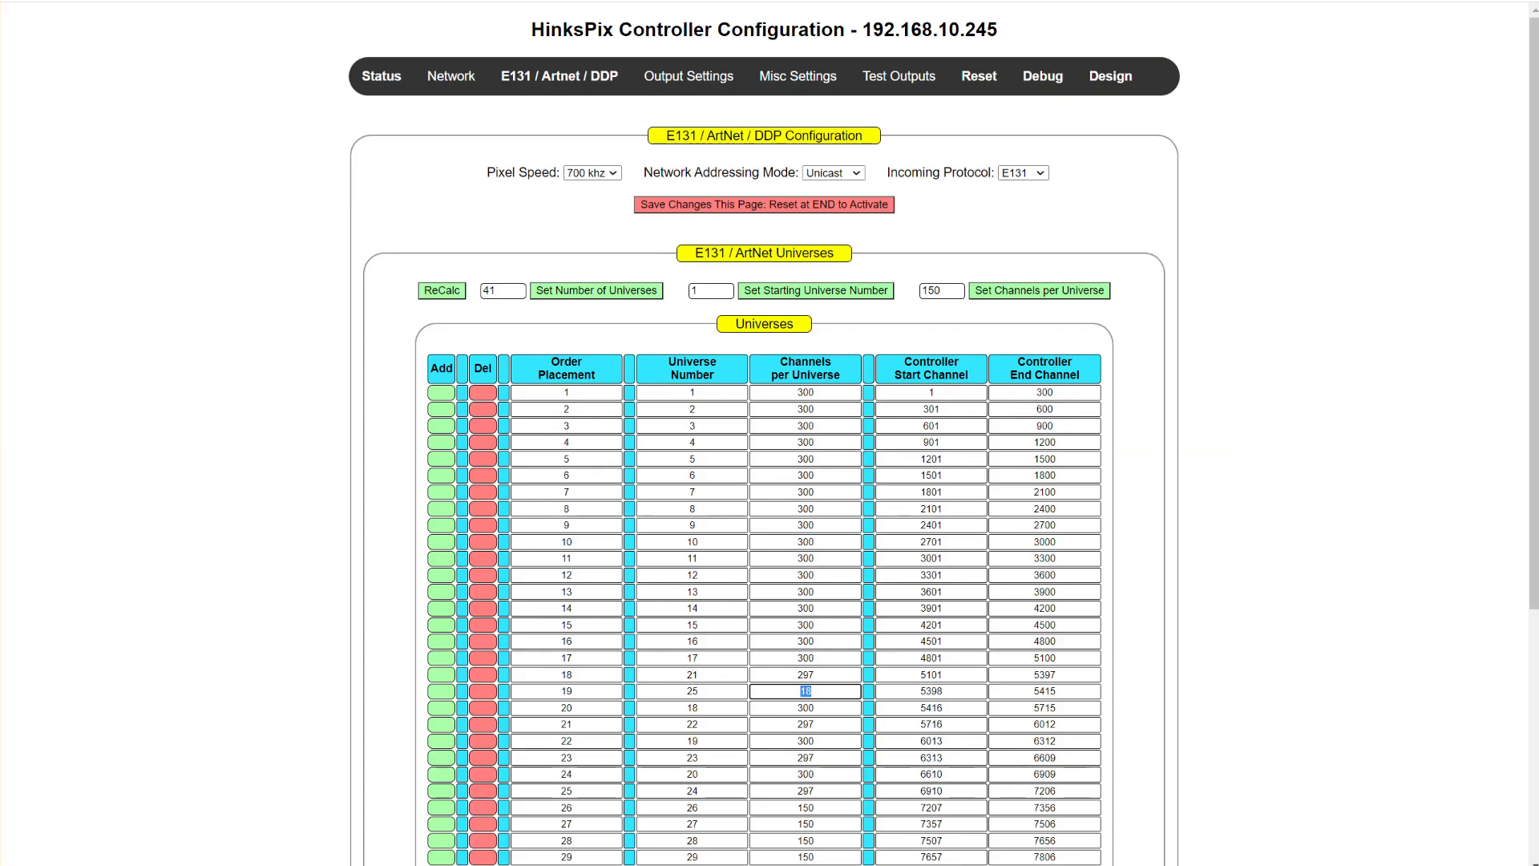
scroll(753, 362, down, 3)
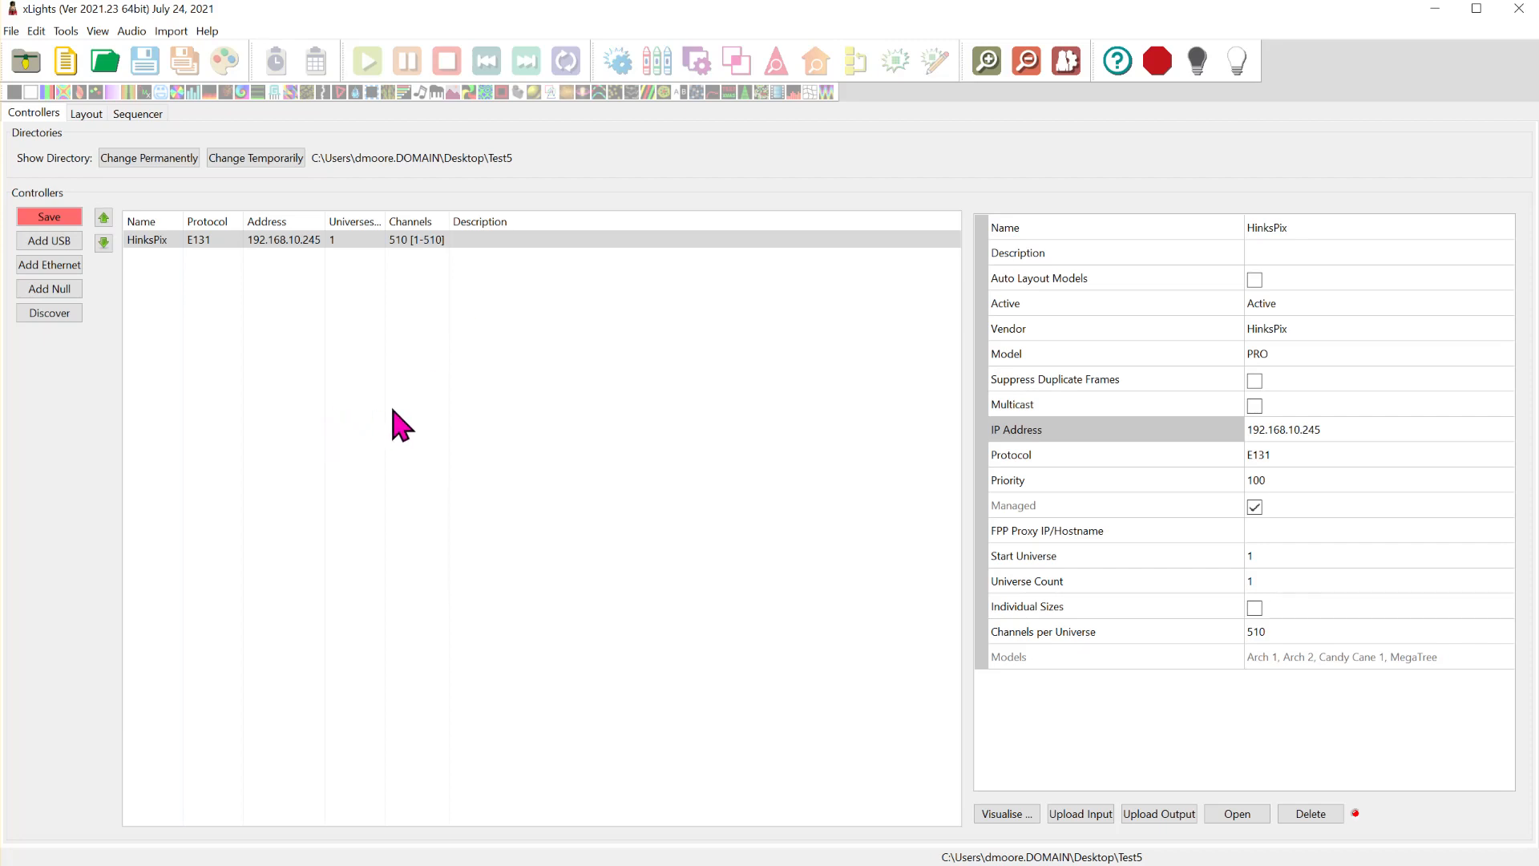
click(1287, 580)
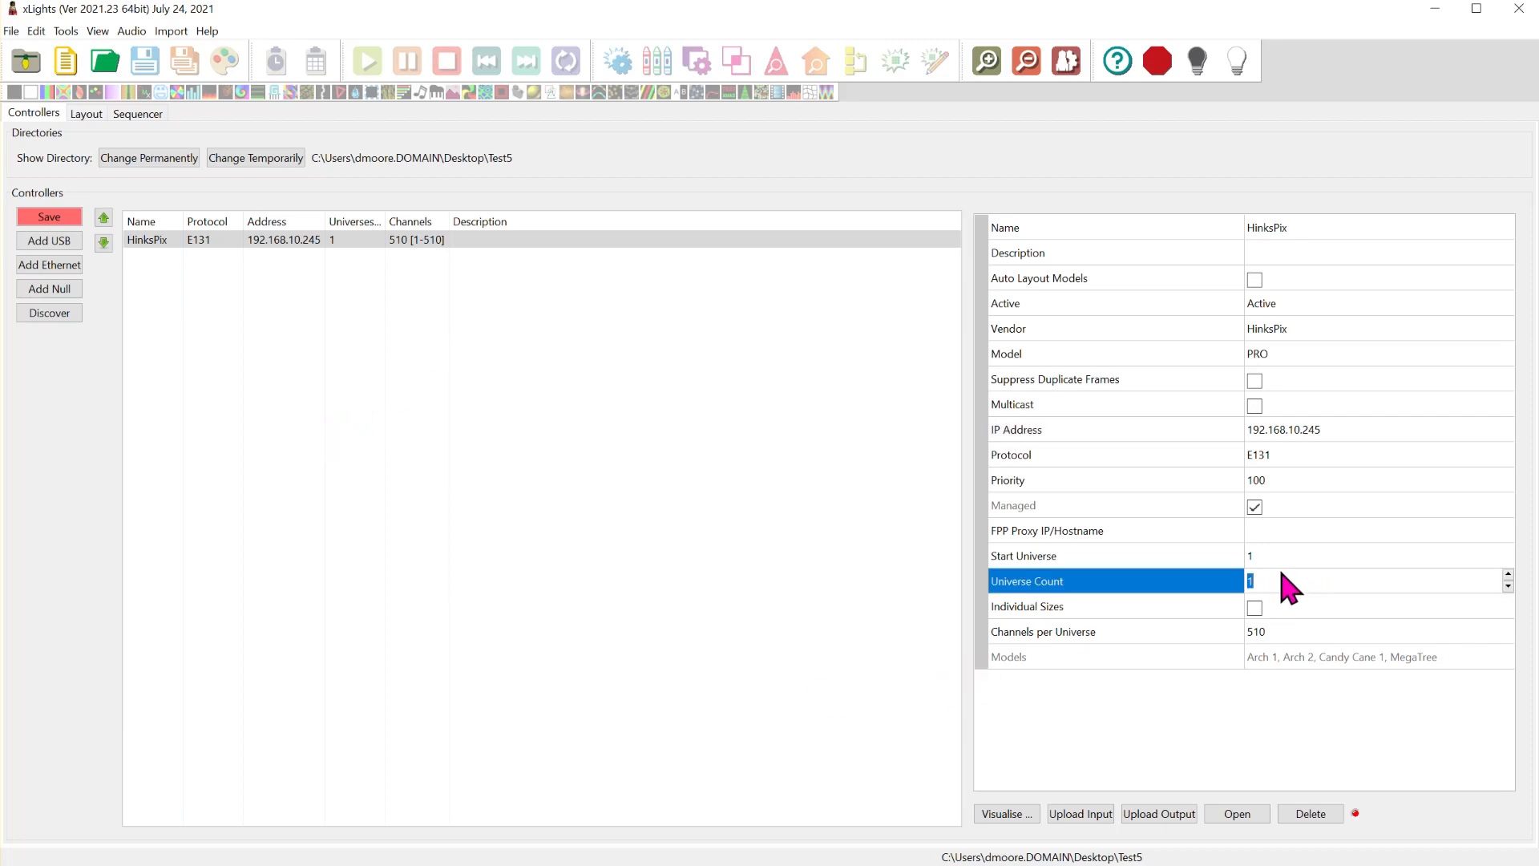
text(41)
- Set the channels per universe to 300, and enable individual universe sizes with their list expanded
click(1317, 639)
key(shift+Left)
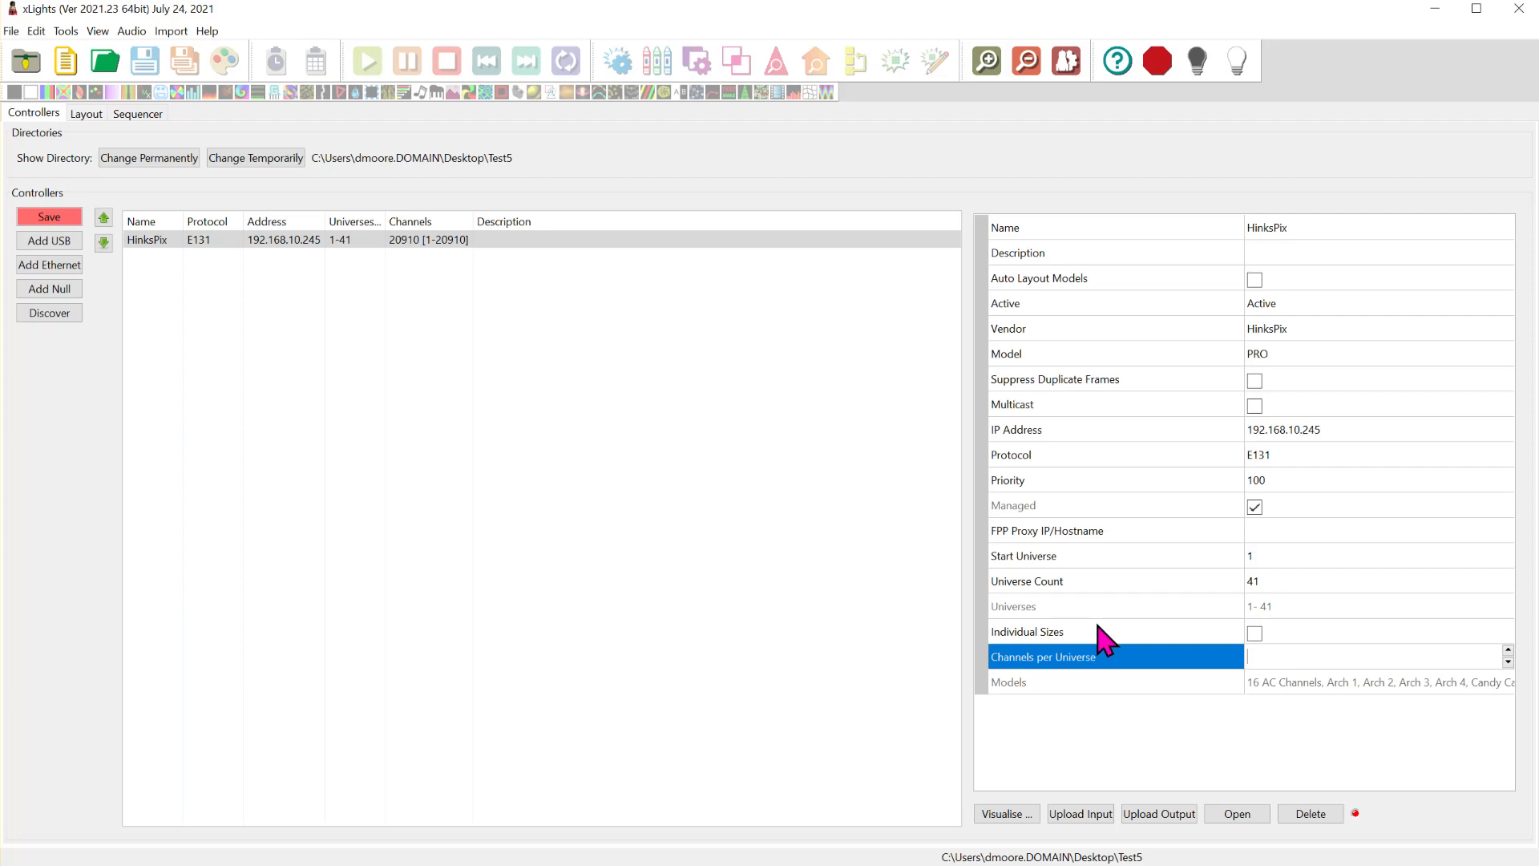
click(1252, 639)
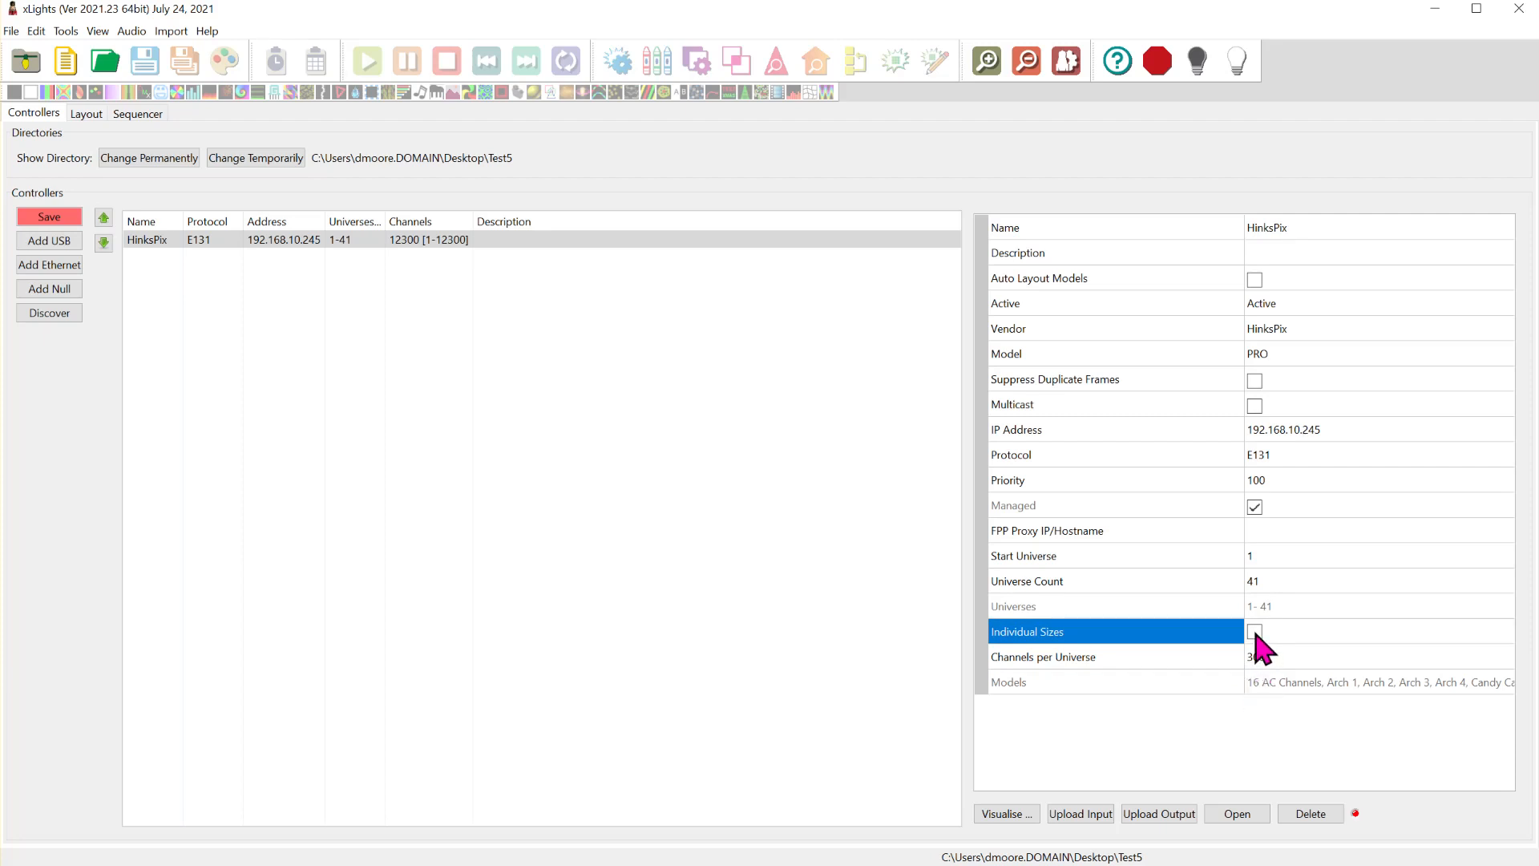
click(1254, 631)
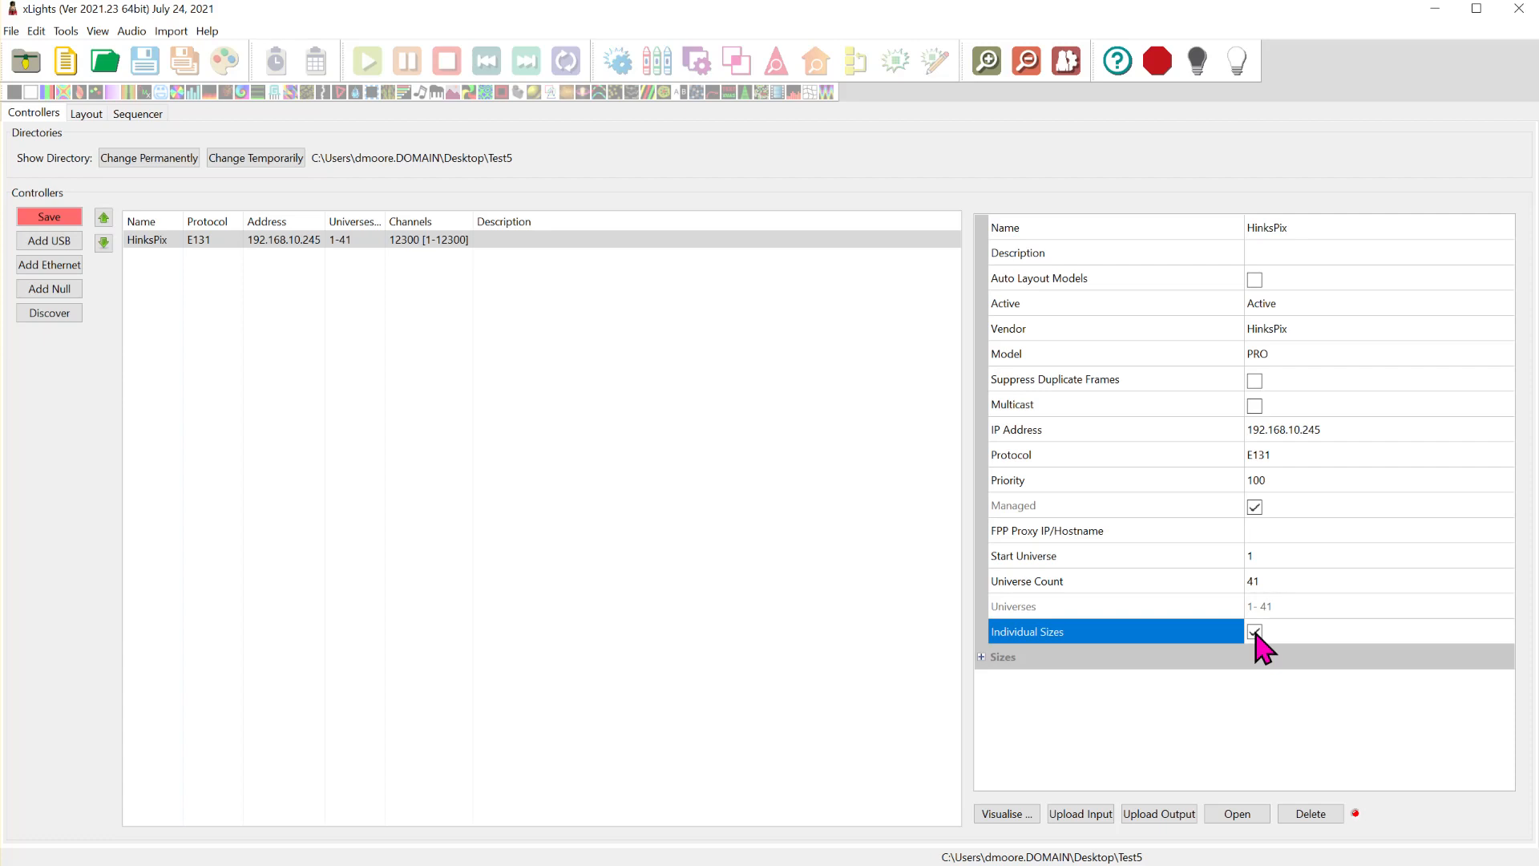
click(981, 657)
scroll(1146, 472, down, 4)
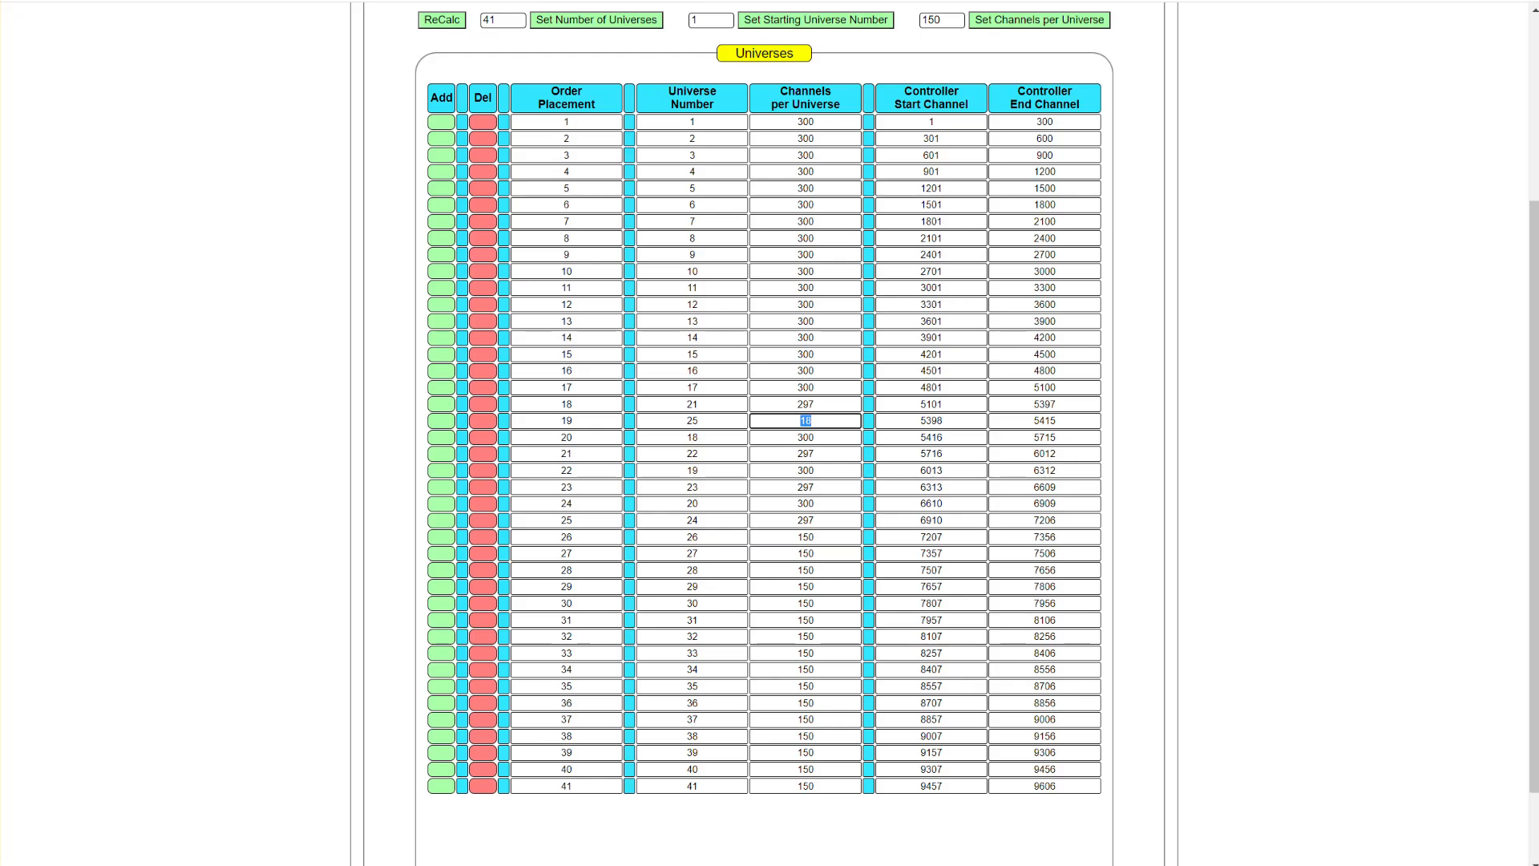
- Switch to the HinksPix controller configuration page and open the existing design TEST8
scroll(1154, 226, up, 3)
click(1133, 78)
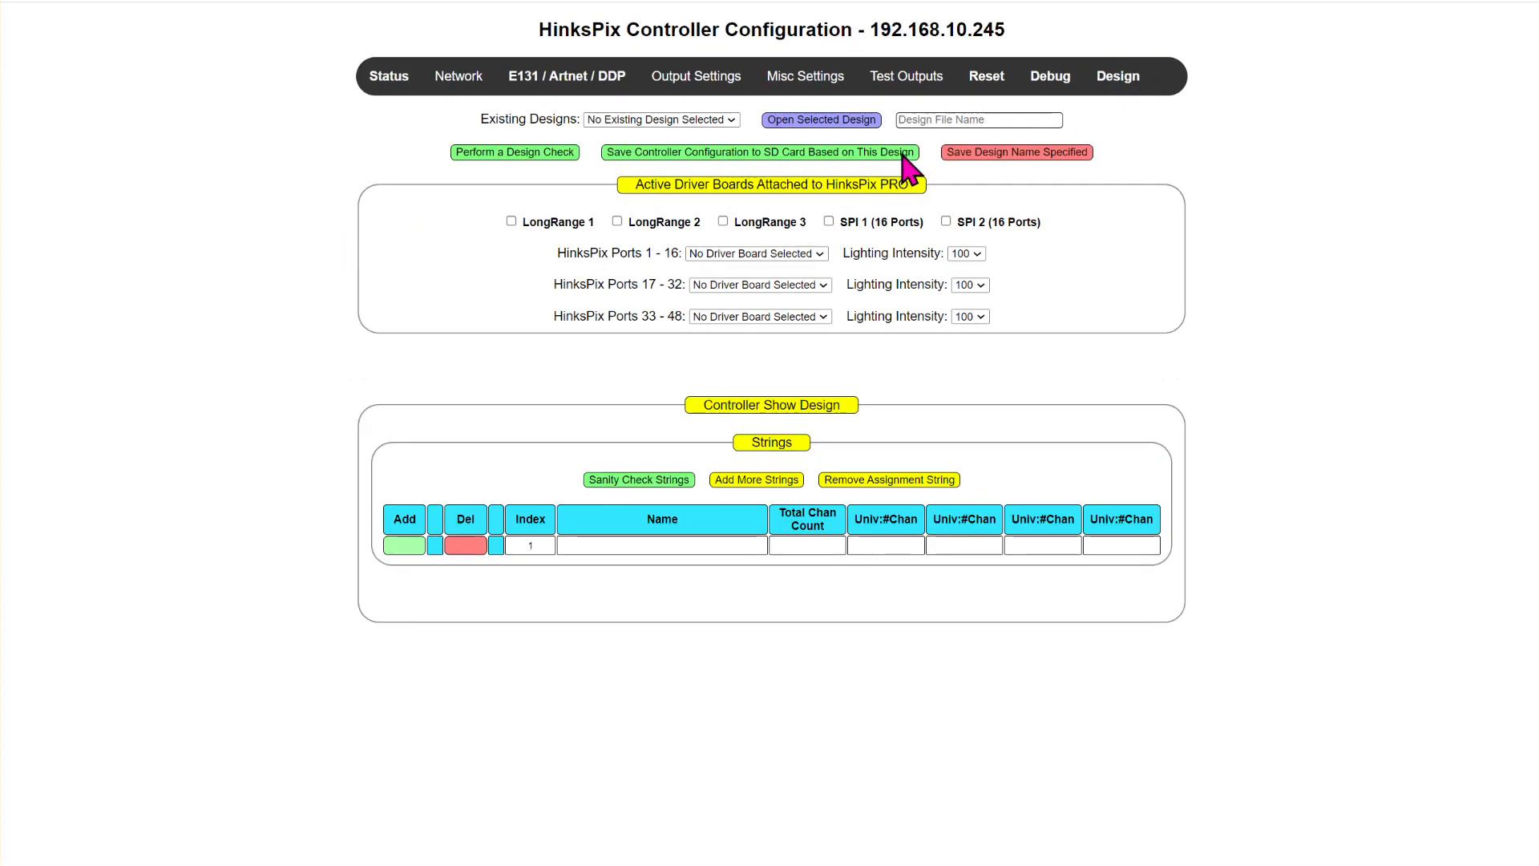
click(725, 119)
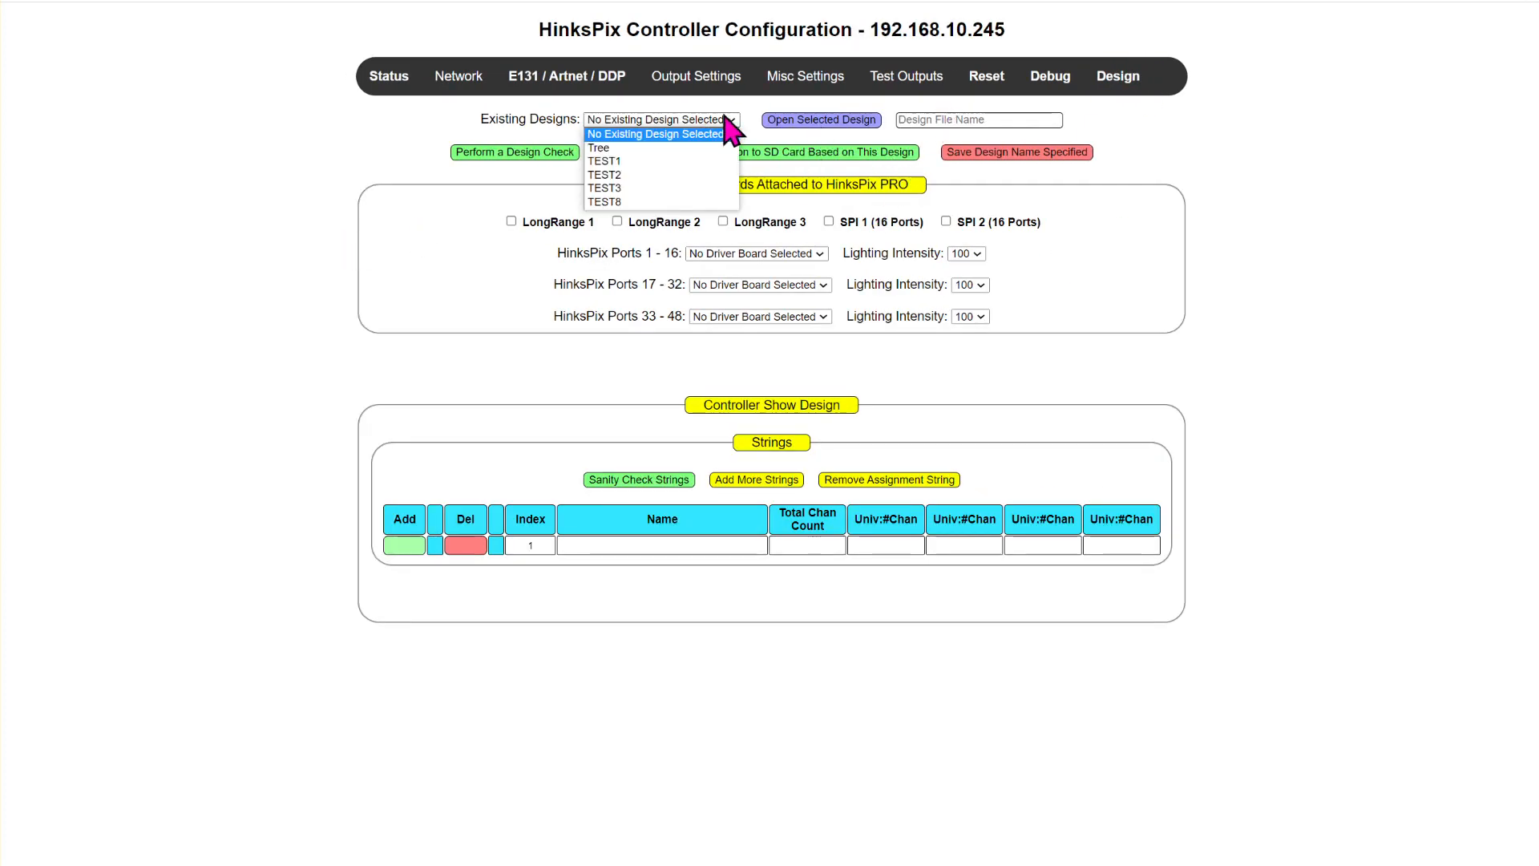
click(641, 201)
click(831, 119)
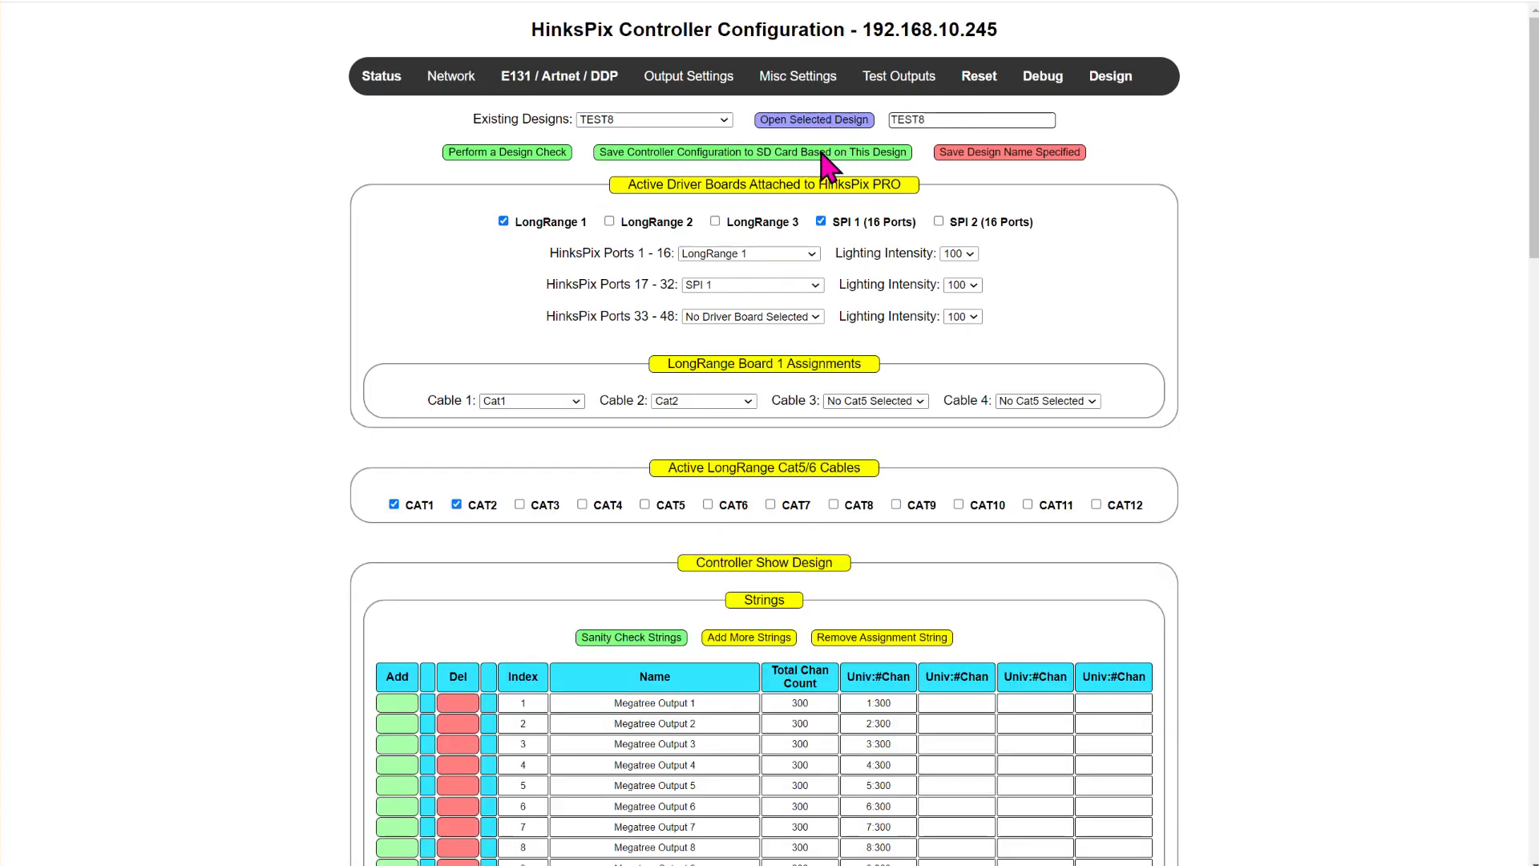
- Compare the TEST8 strings' universes and channel counts with the xLights universe sizes, checking the Megatree, Arch 1 and Candy Cane 1 entries
scroll(790, 373, down, 7)
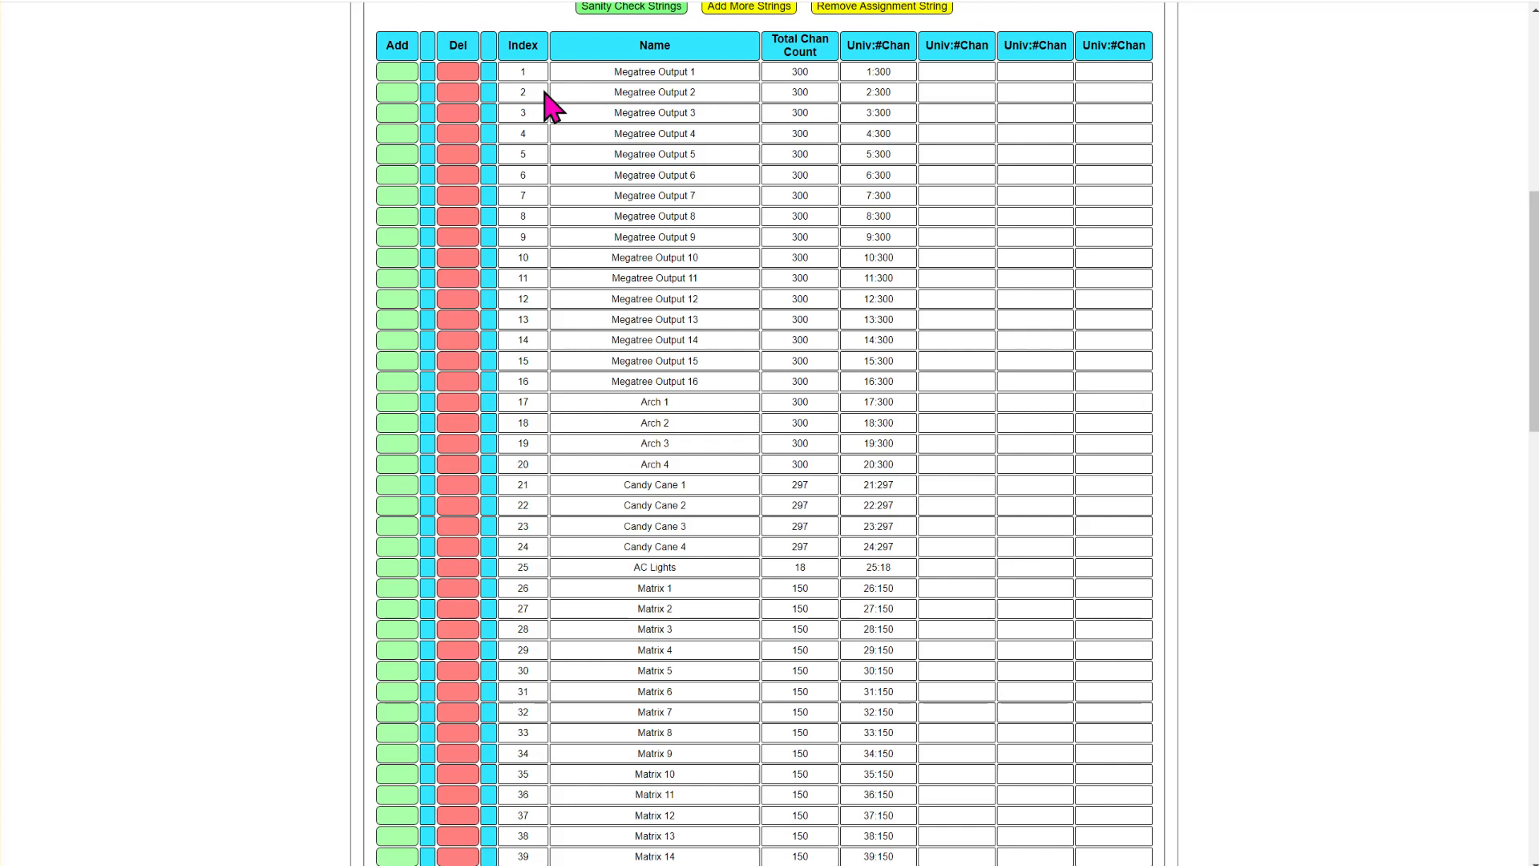
scroll(653, 581, down, 1)
scroll(776, 286, up, 2)
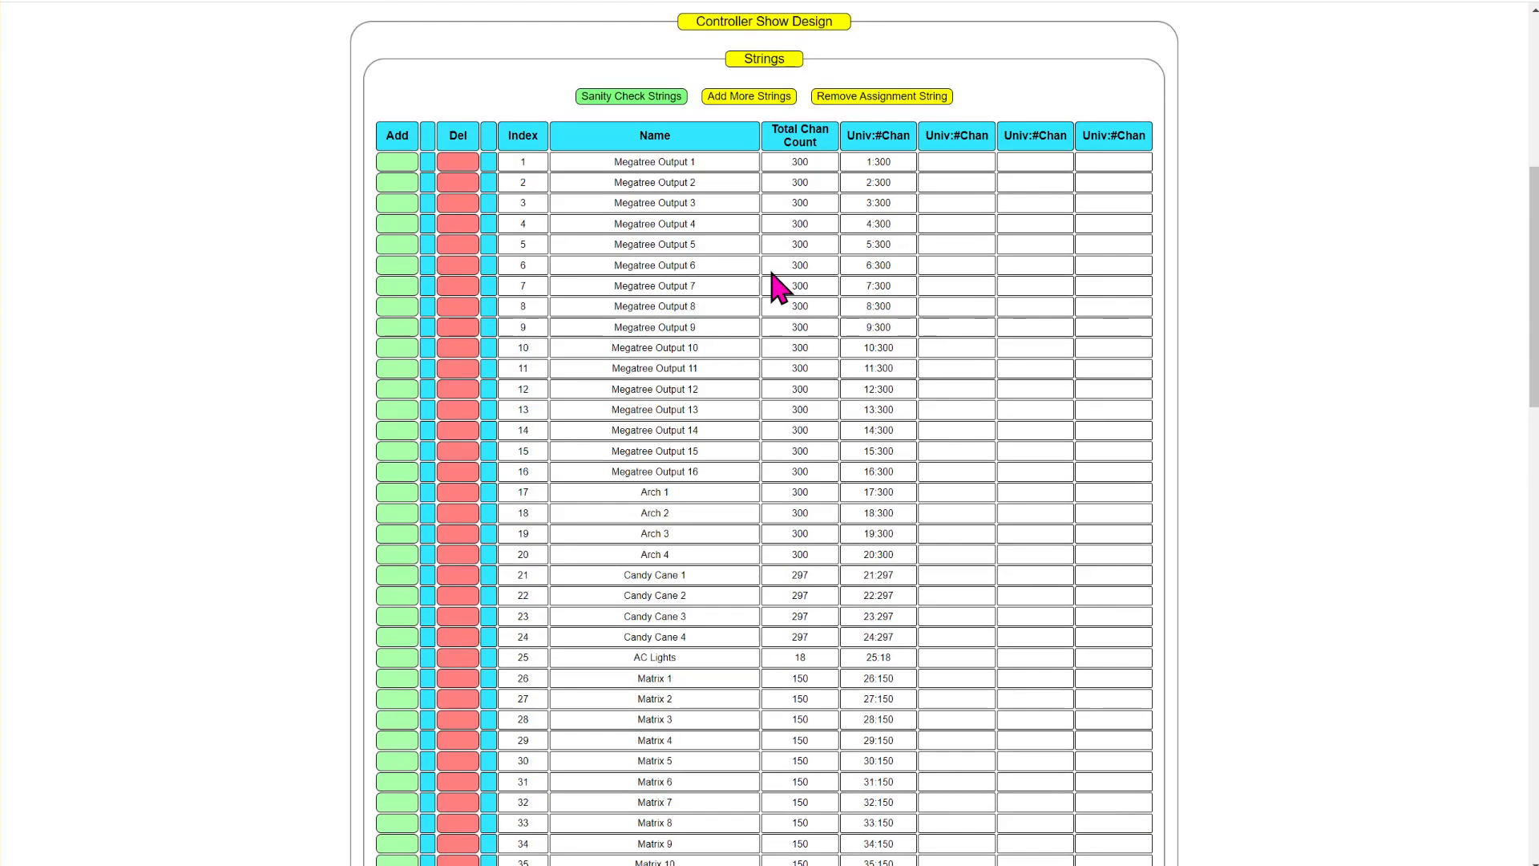
scroll(777, 277, down, 1)
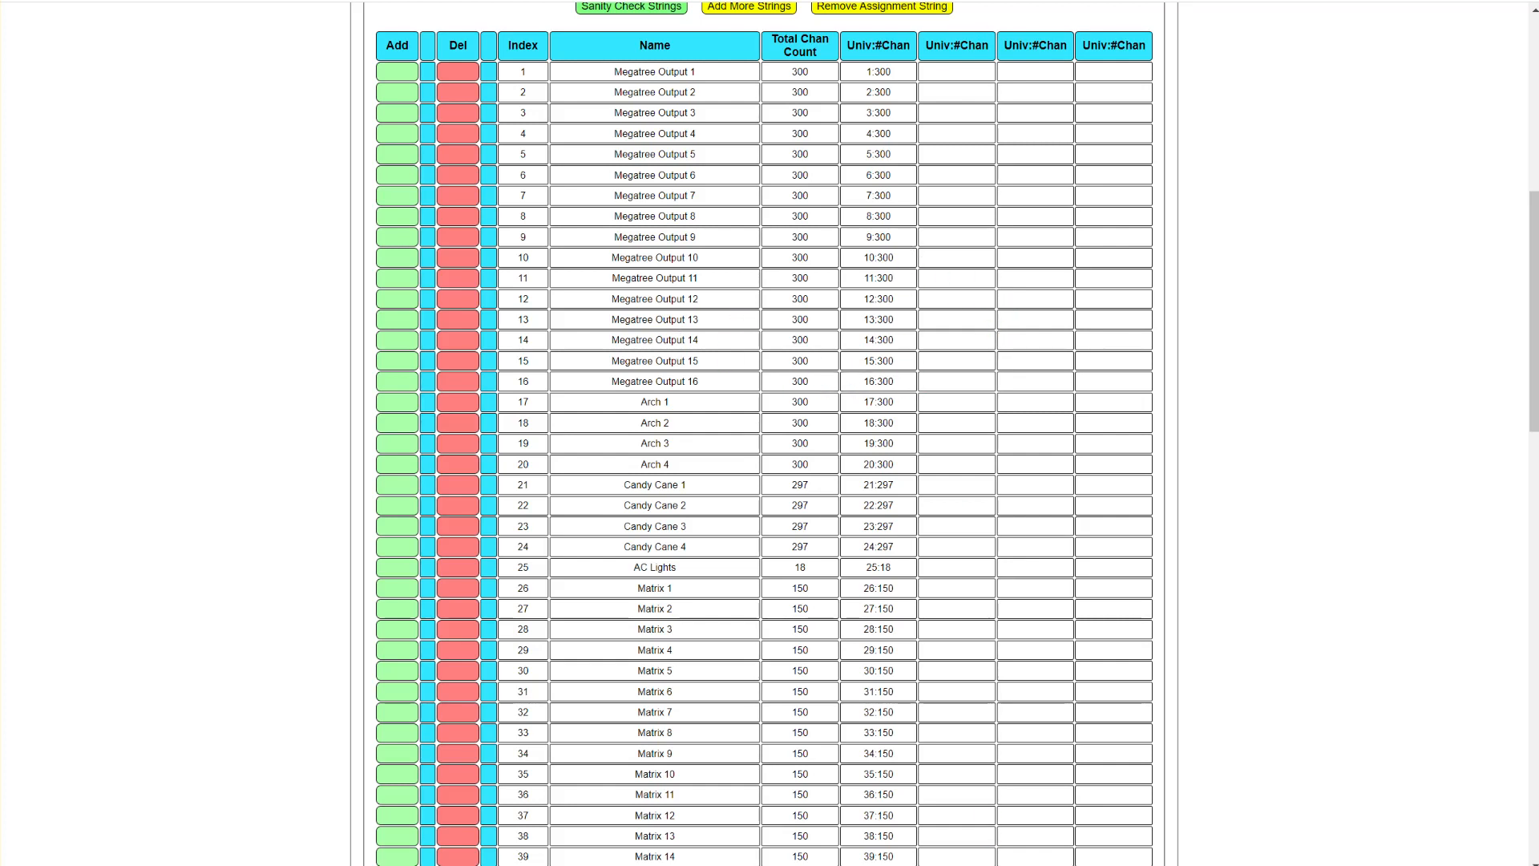
key(alt+Tab)
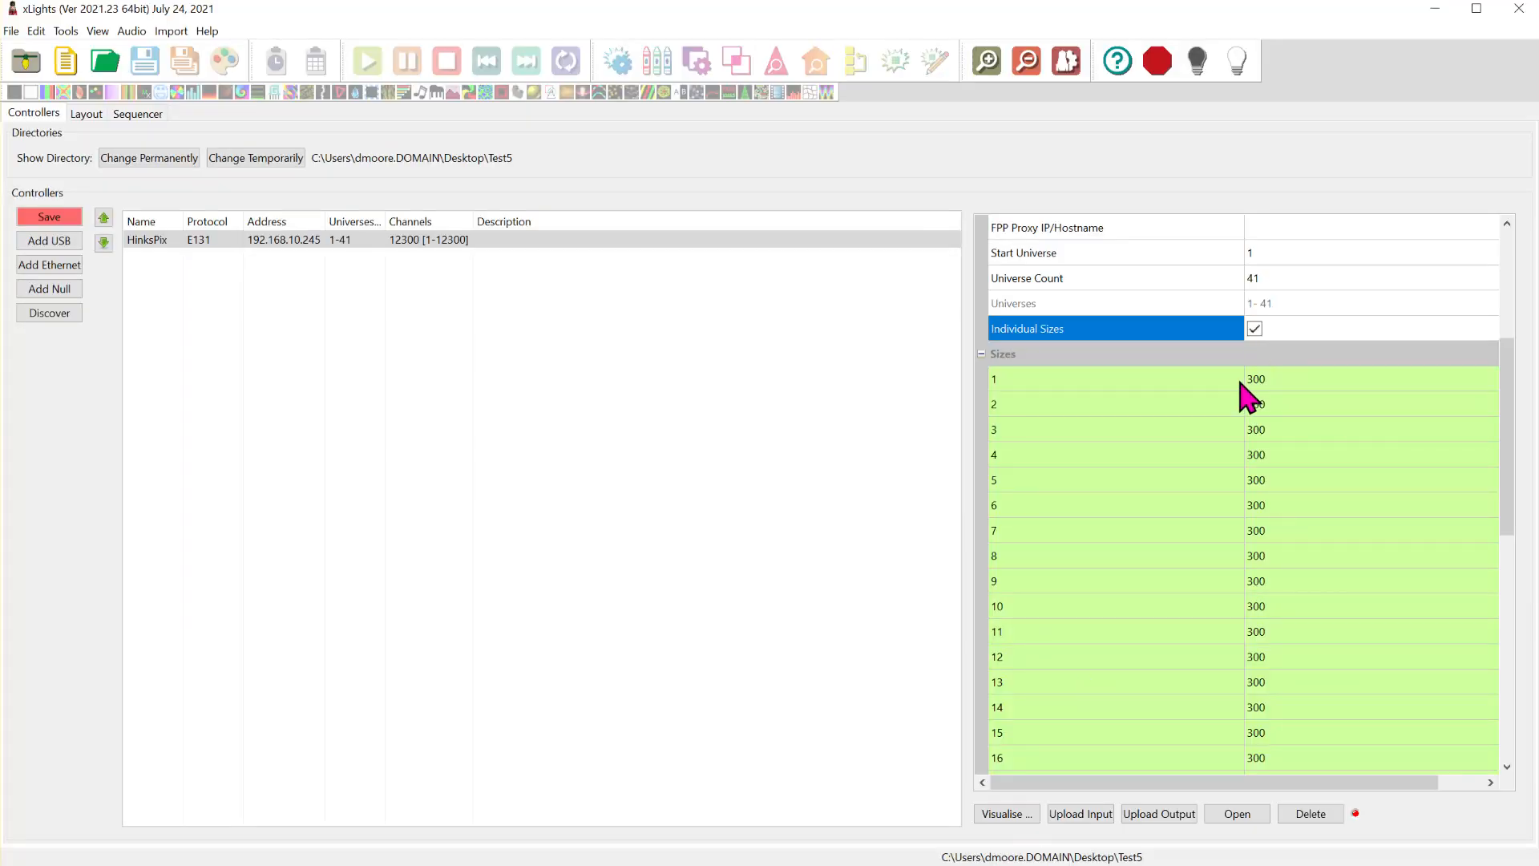
scroll(1130, 384, down, 3)
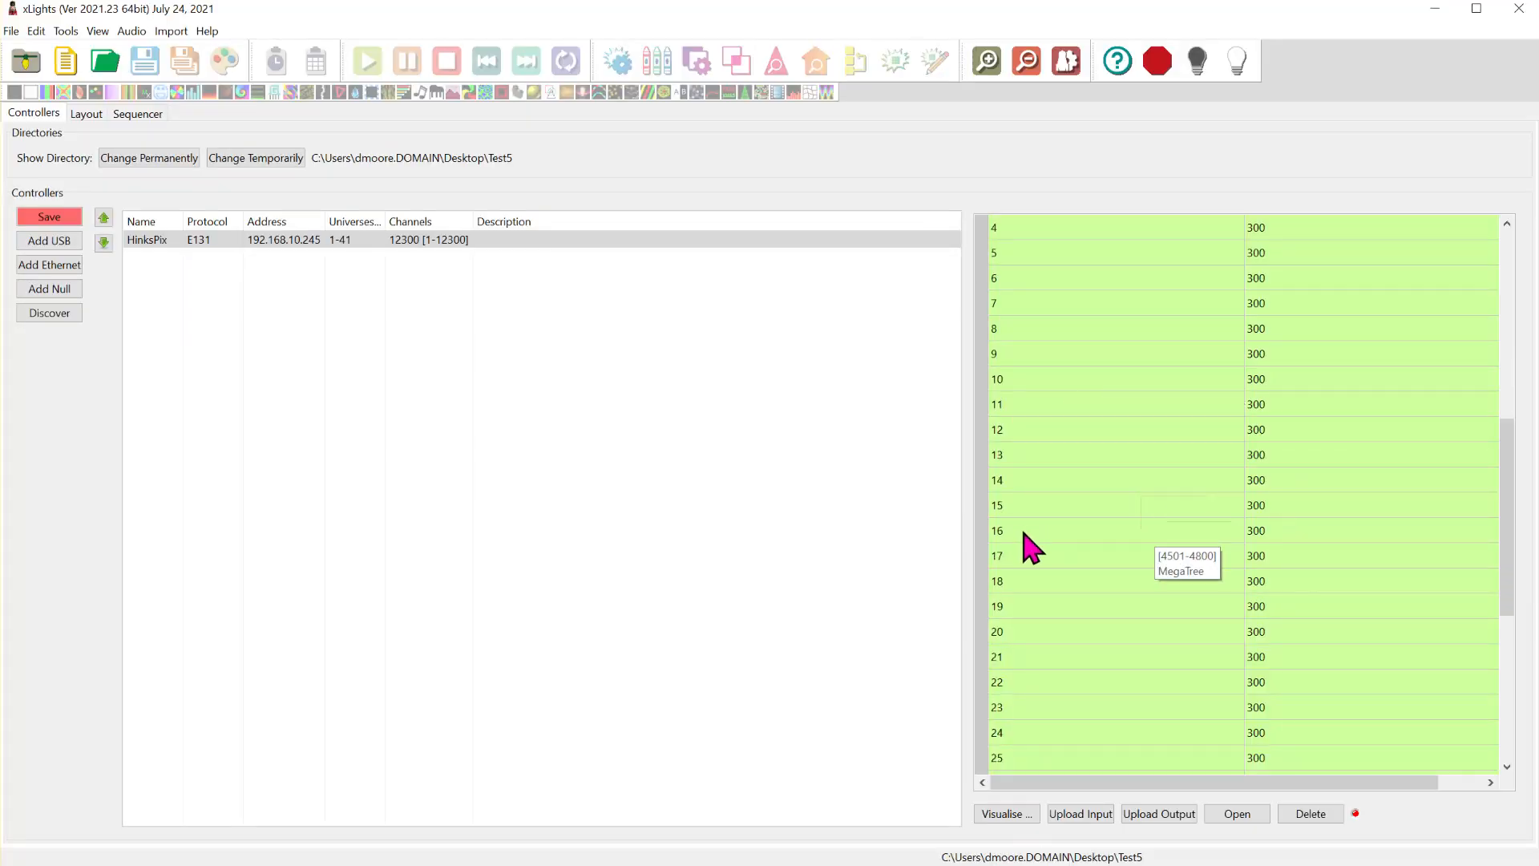
click(1042, 559)
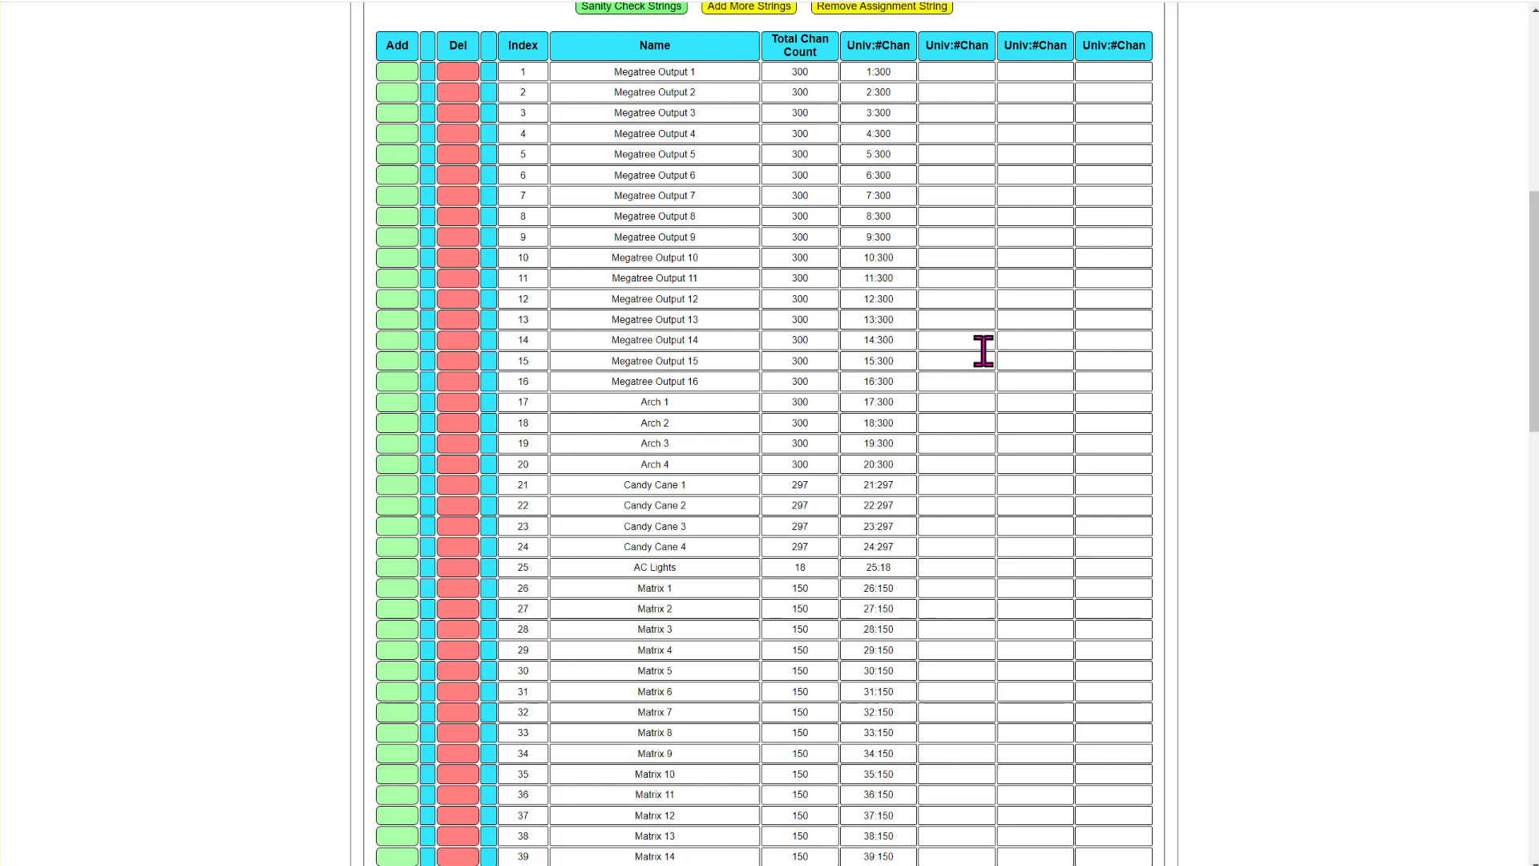
click(890, 401)
click(882, 484)
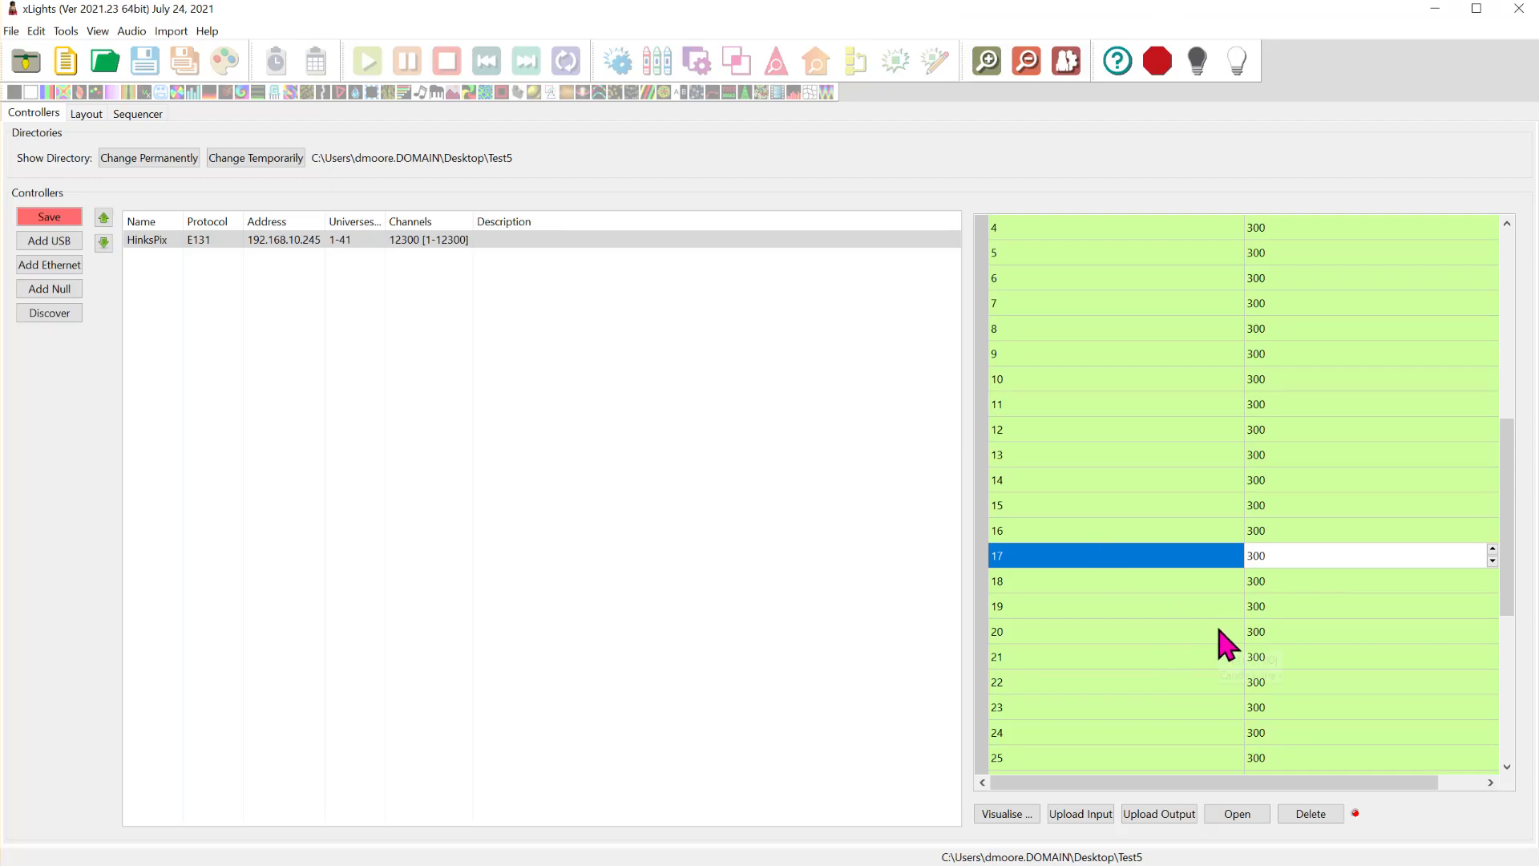
- Set the sizes of universes 21 through 24 in xLights to 297 channels each for the candy canes
click(1302, 656)
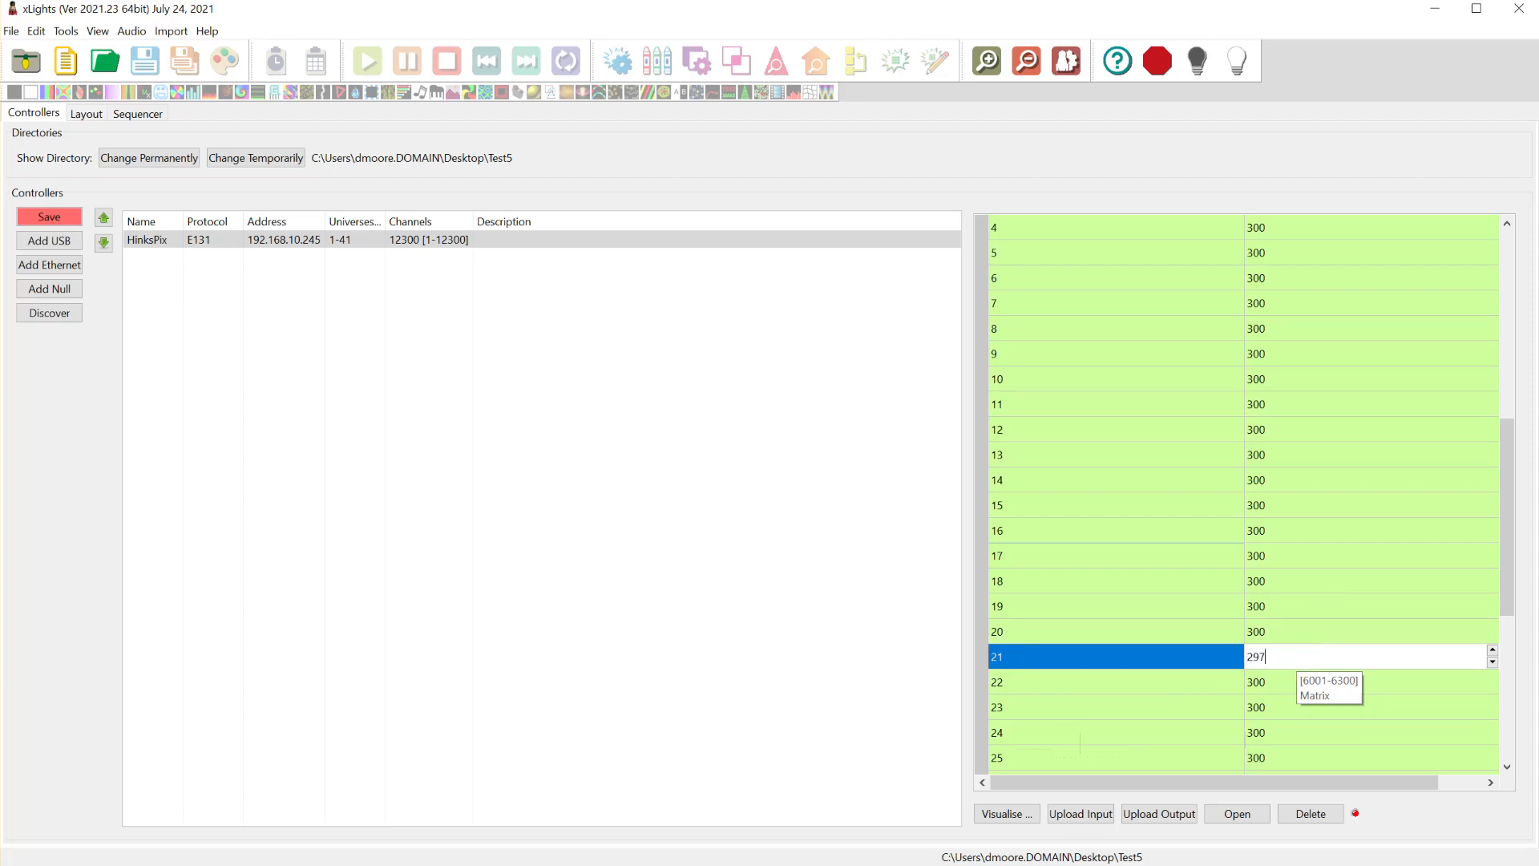
click(1292, 677)
key(BackSpace)
key(BackSpace)
key(BackSpace)
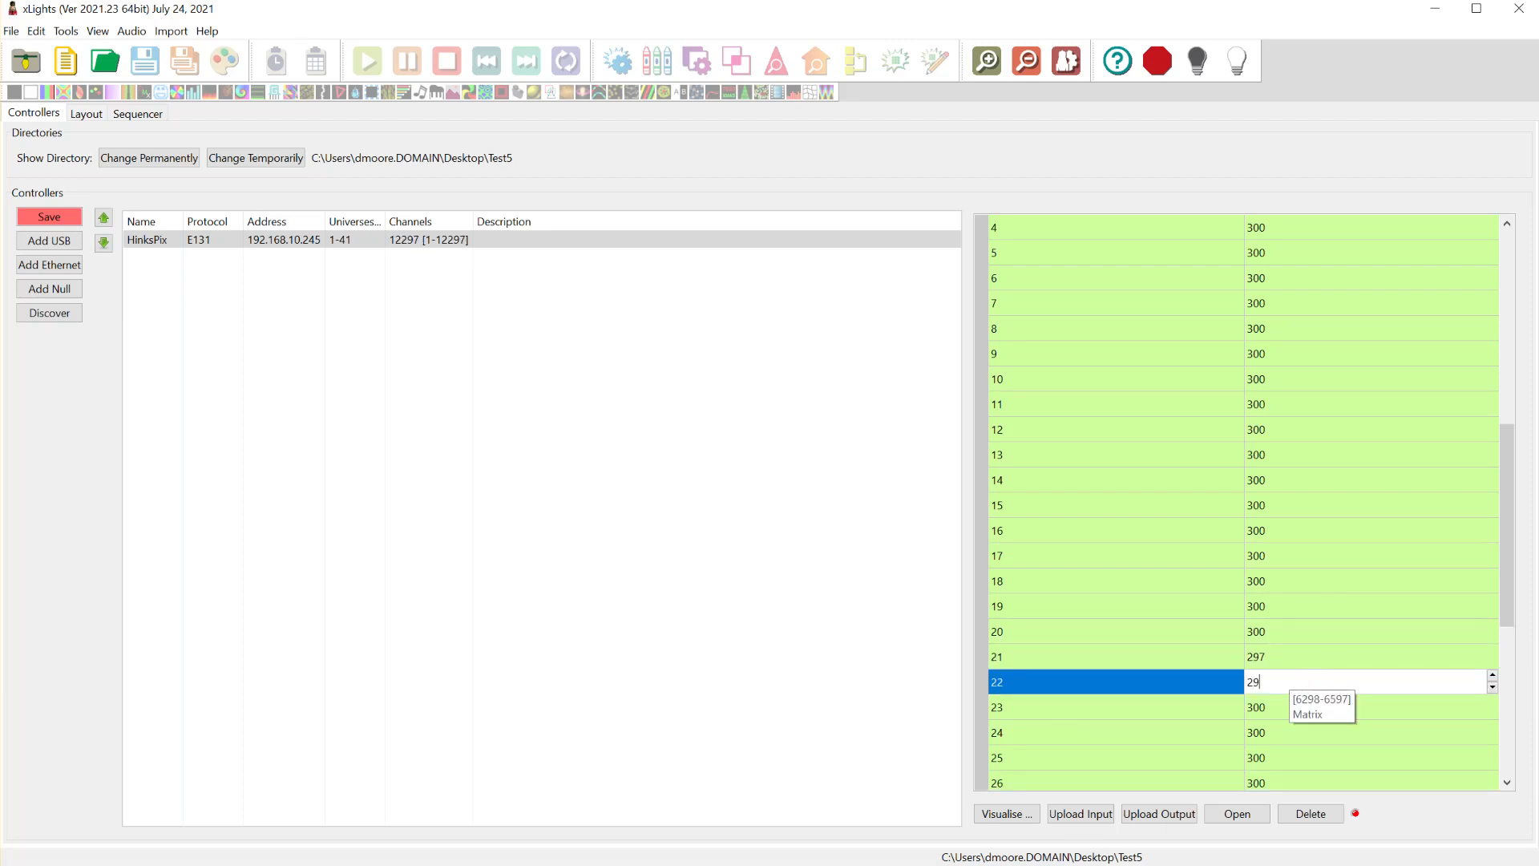
click(1303, 707)
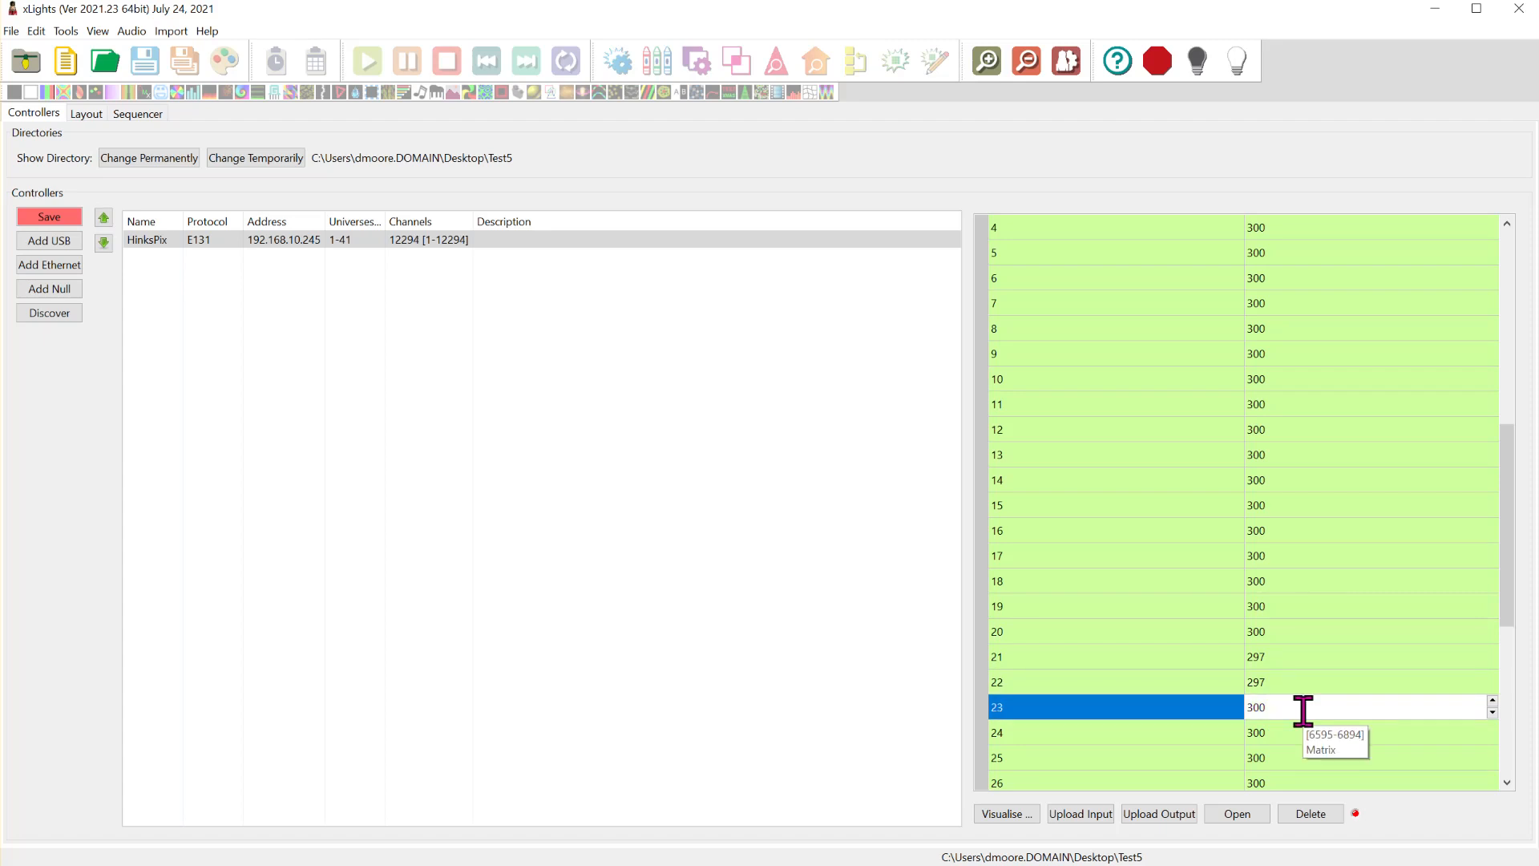
text(297)
click(1312, 732)
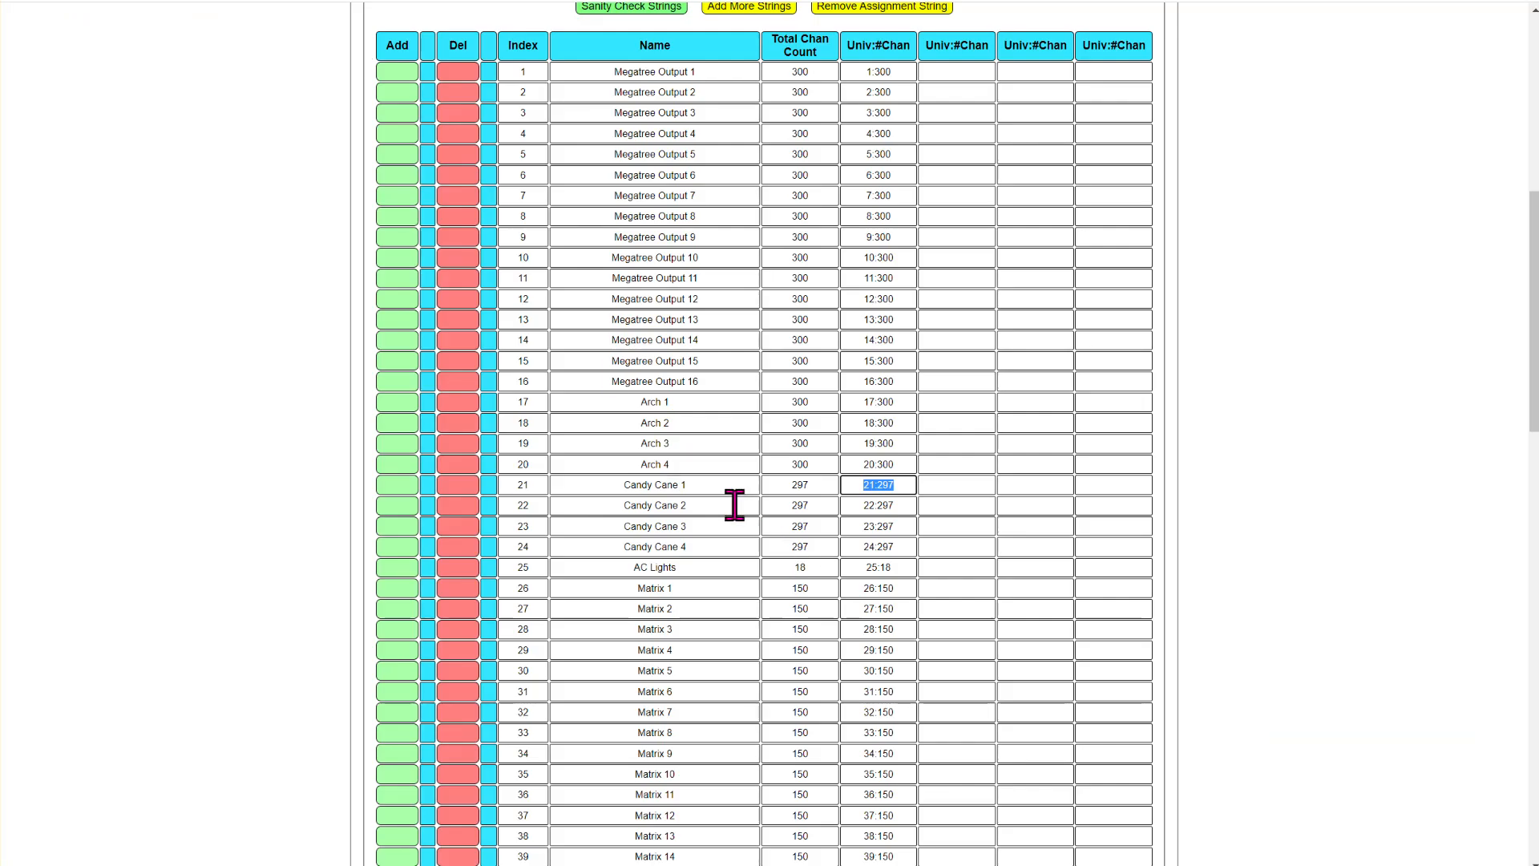
- Check the AC Lights string in the TEST8 design and set universe 25 in xLights to 18 channels
click(899, 569)
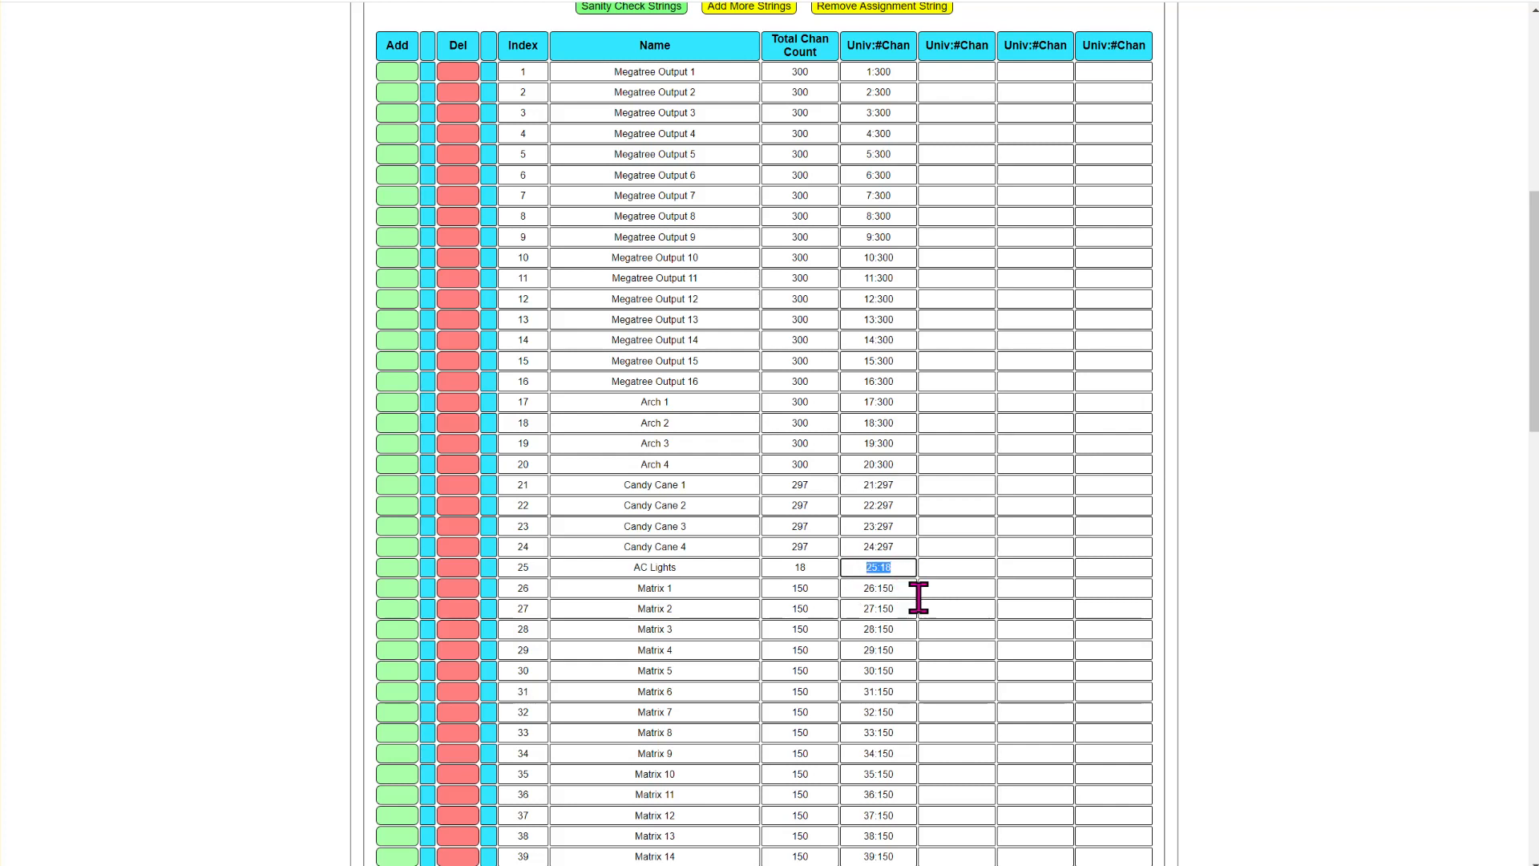
scroll(921, 597, down, 3)
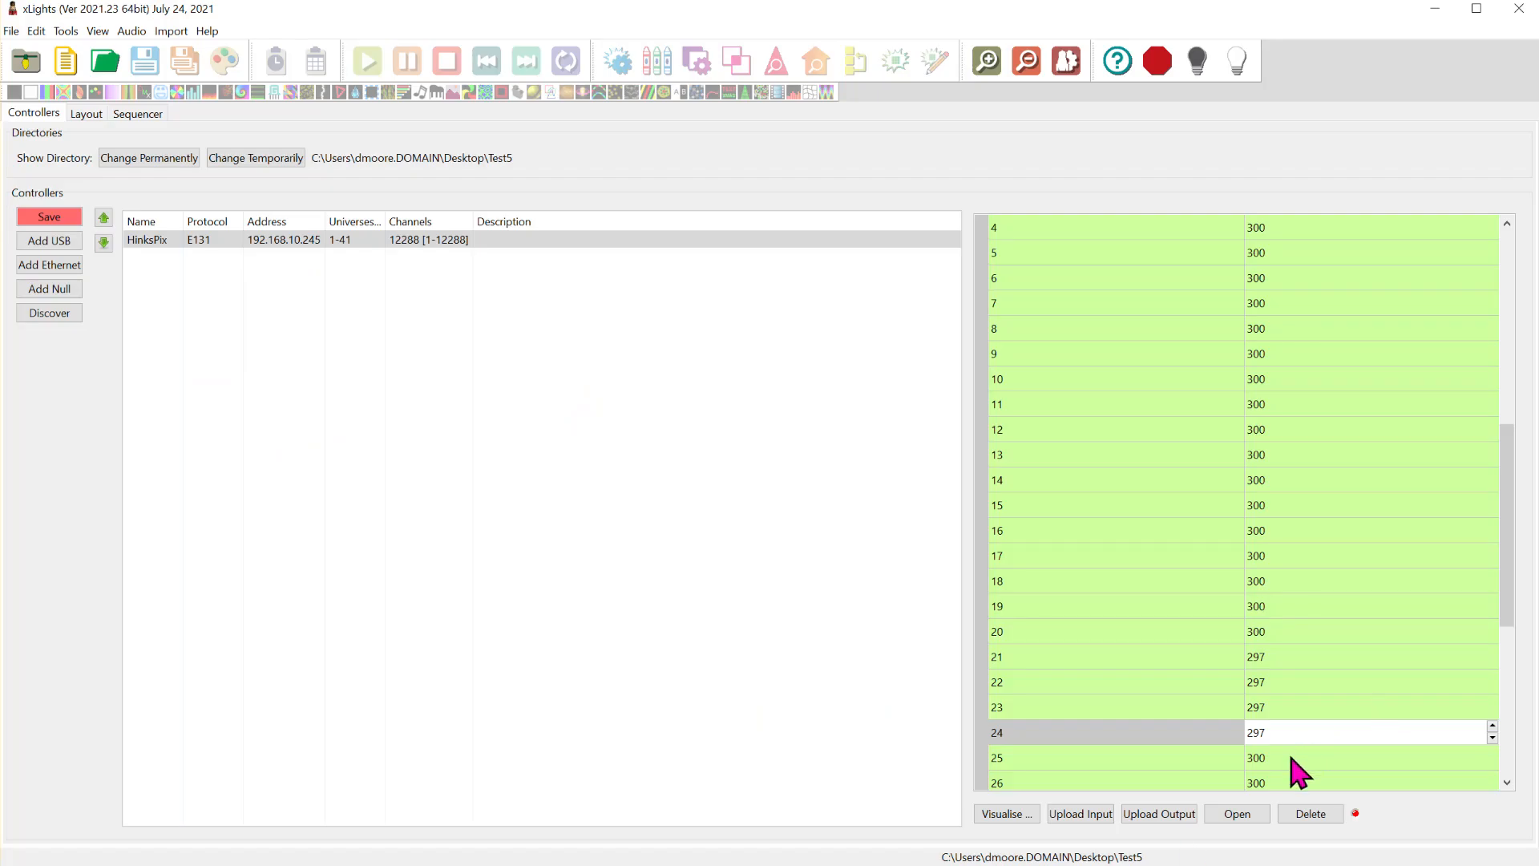
click(1298, 756)
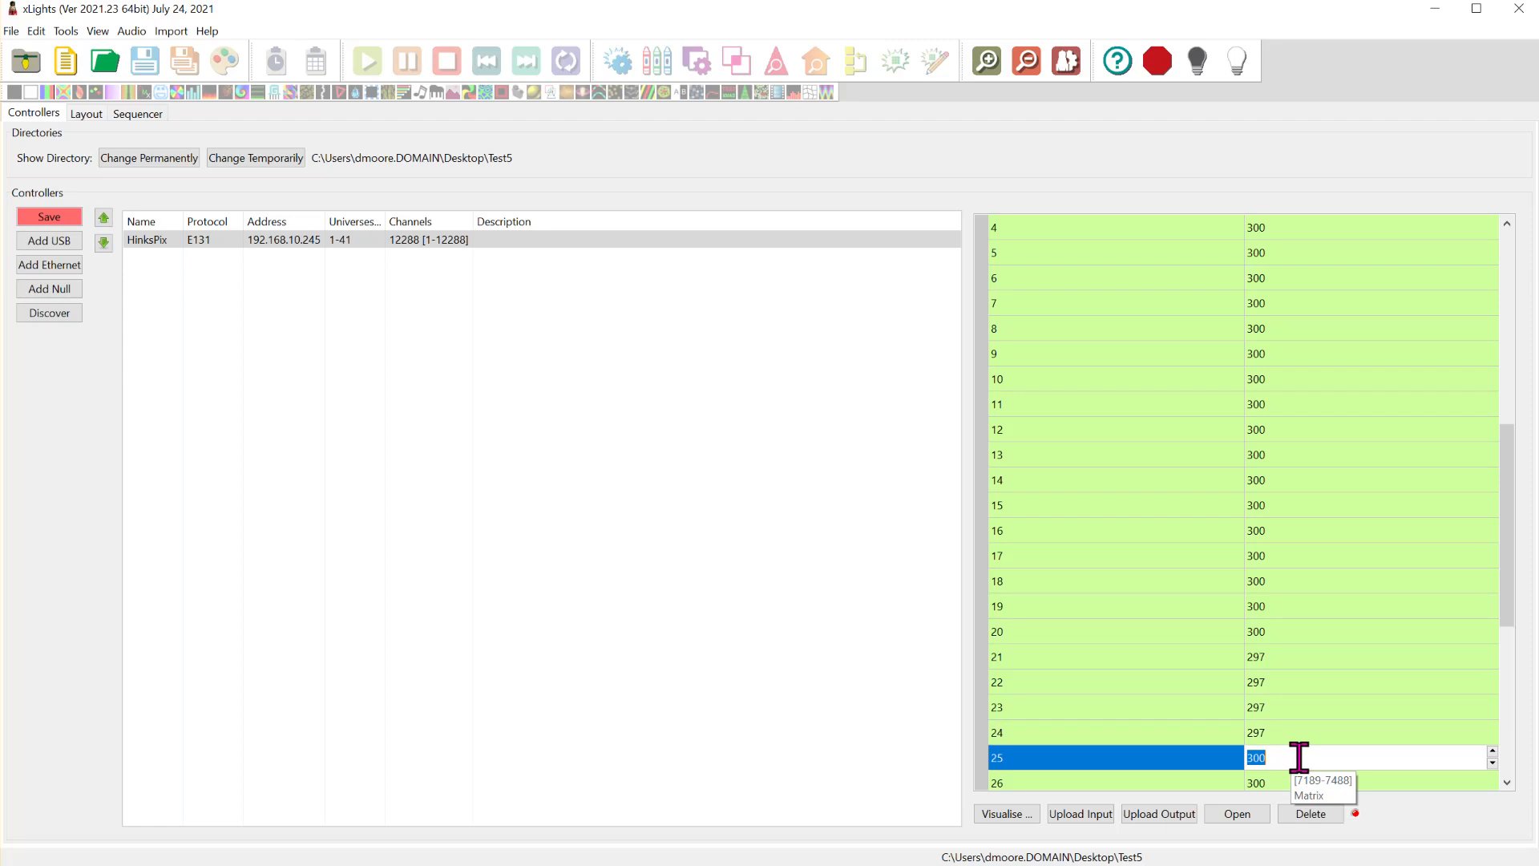
text(18)
scroll(1362, 593, down, 4)
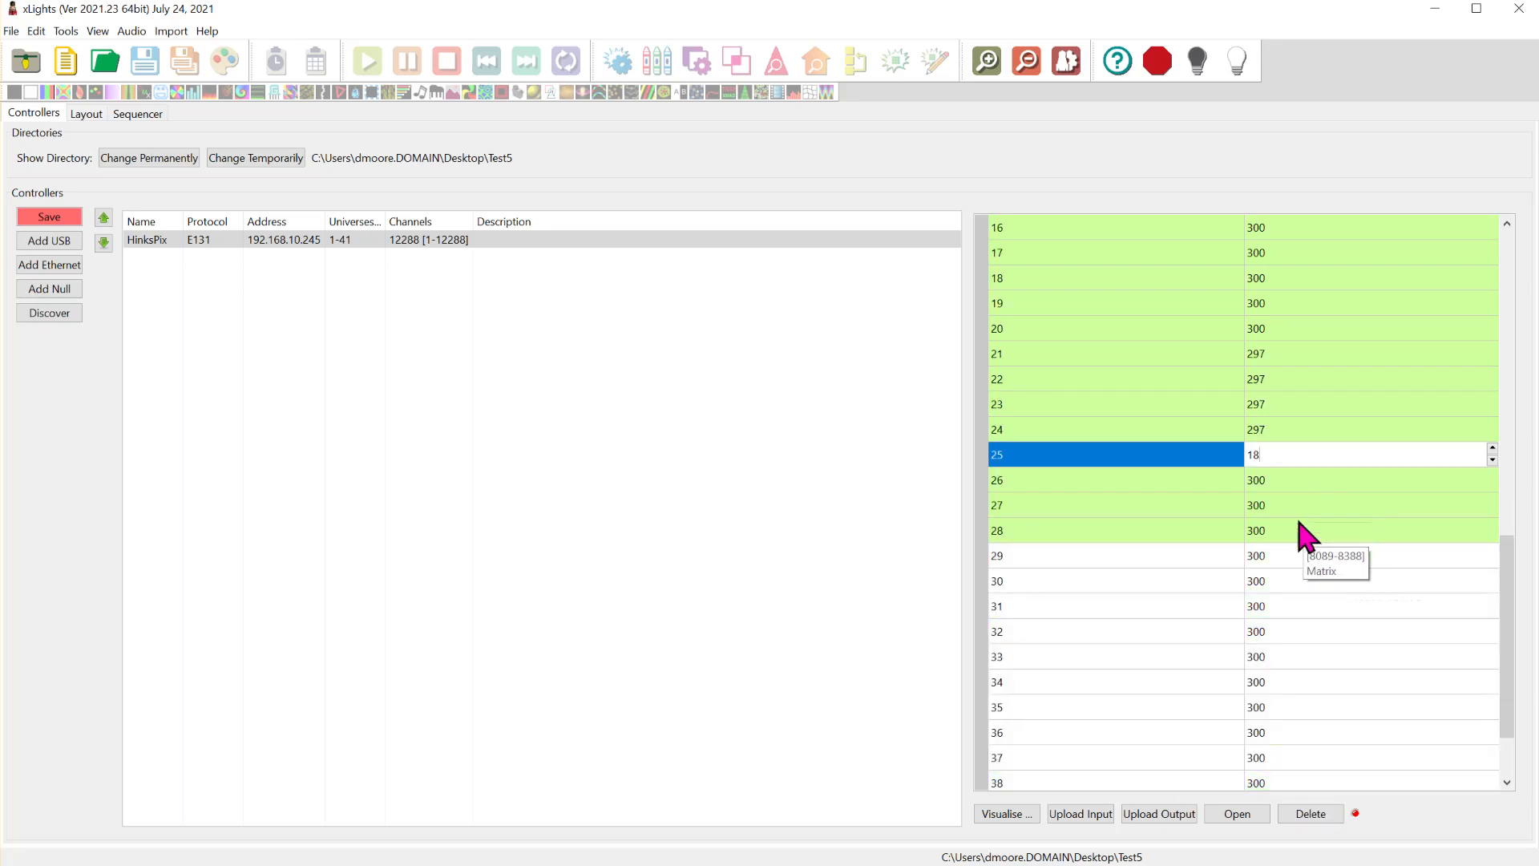
key(Return)
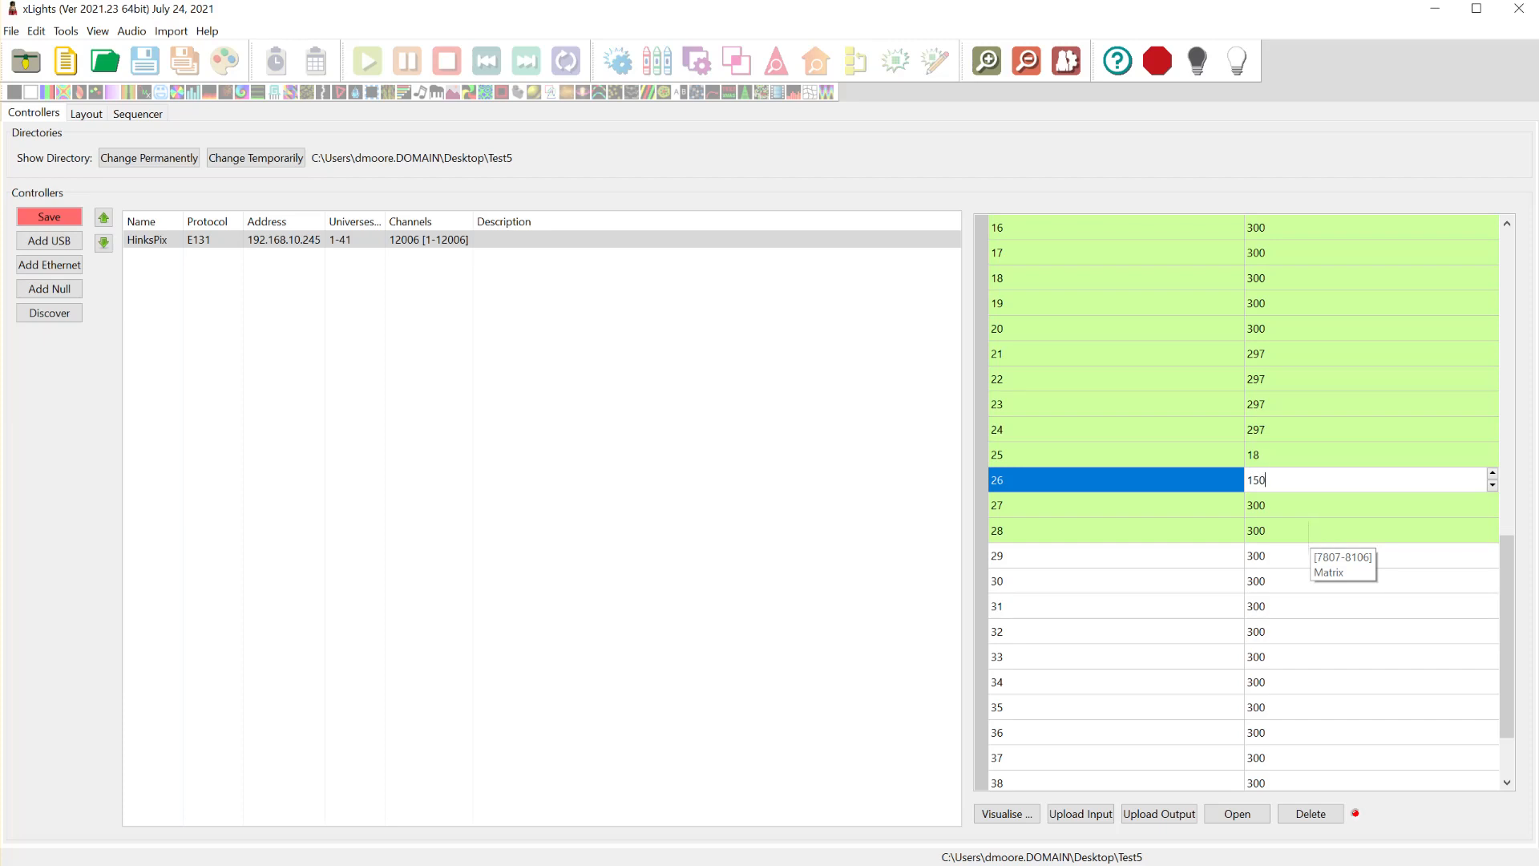
- Set the sizes of universes 27 through 32 to 150 channels each for the matrix strings
click(1301, 505)
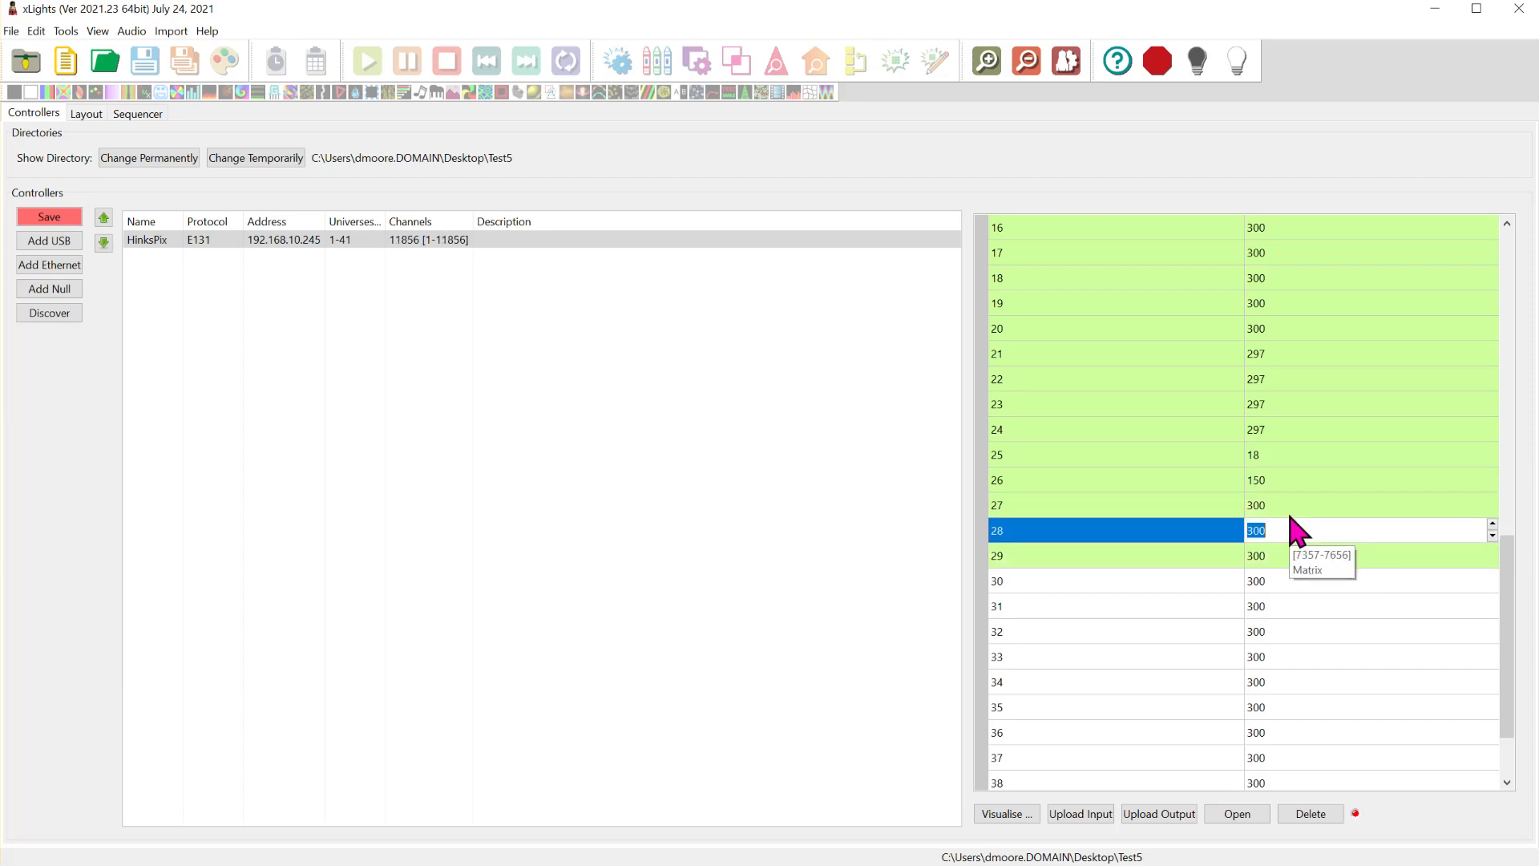
text(150)
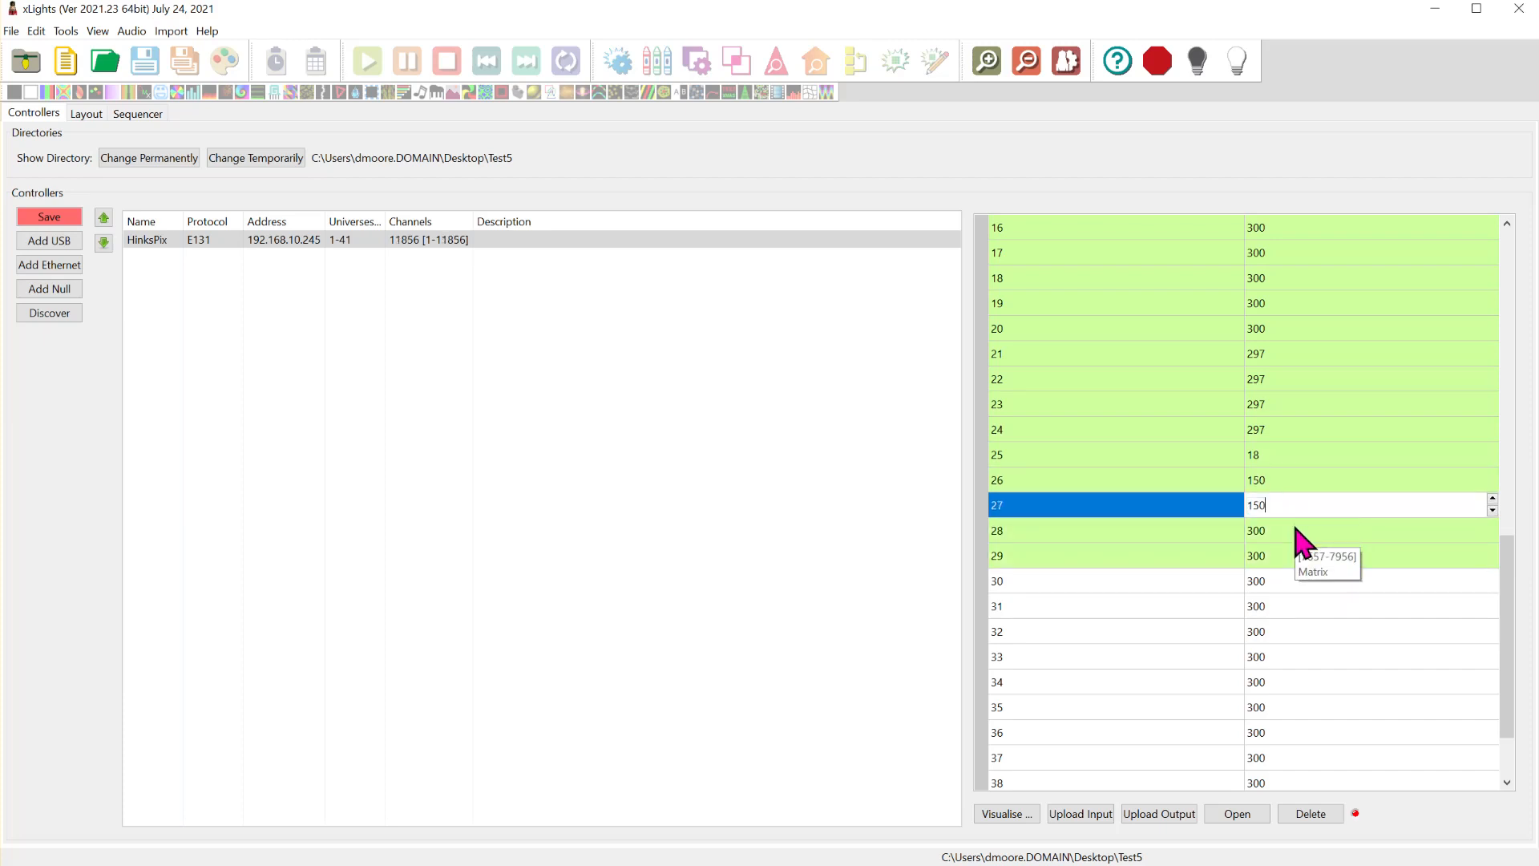
click(1297, 530)
text(150)
click(1287, 556)
text(150)
click(1291, 583)
text(150)
click(1276, 606)
text(150)
click(1282, 631)
text(150)
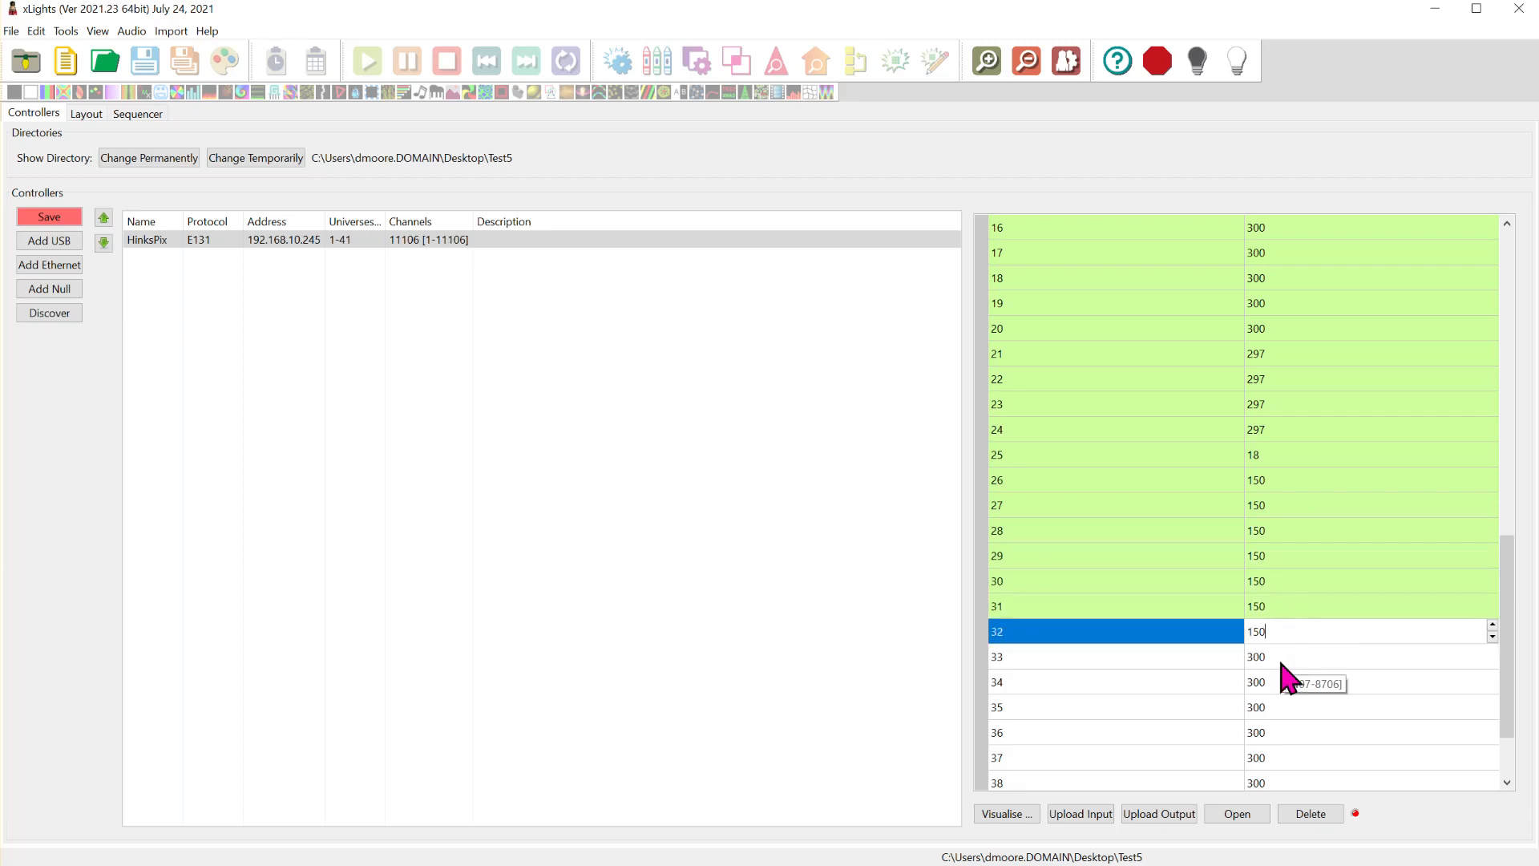
- Set the sizes of universes 33 through 36 to 150 channels each
click(1283, 657)
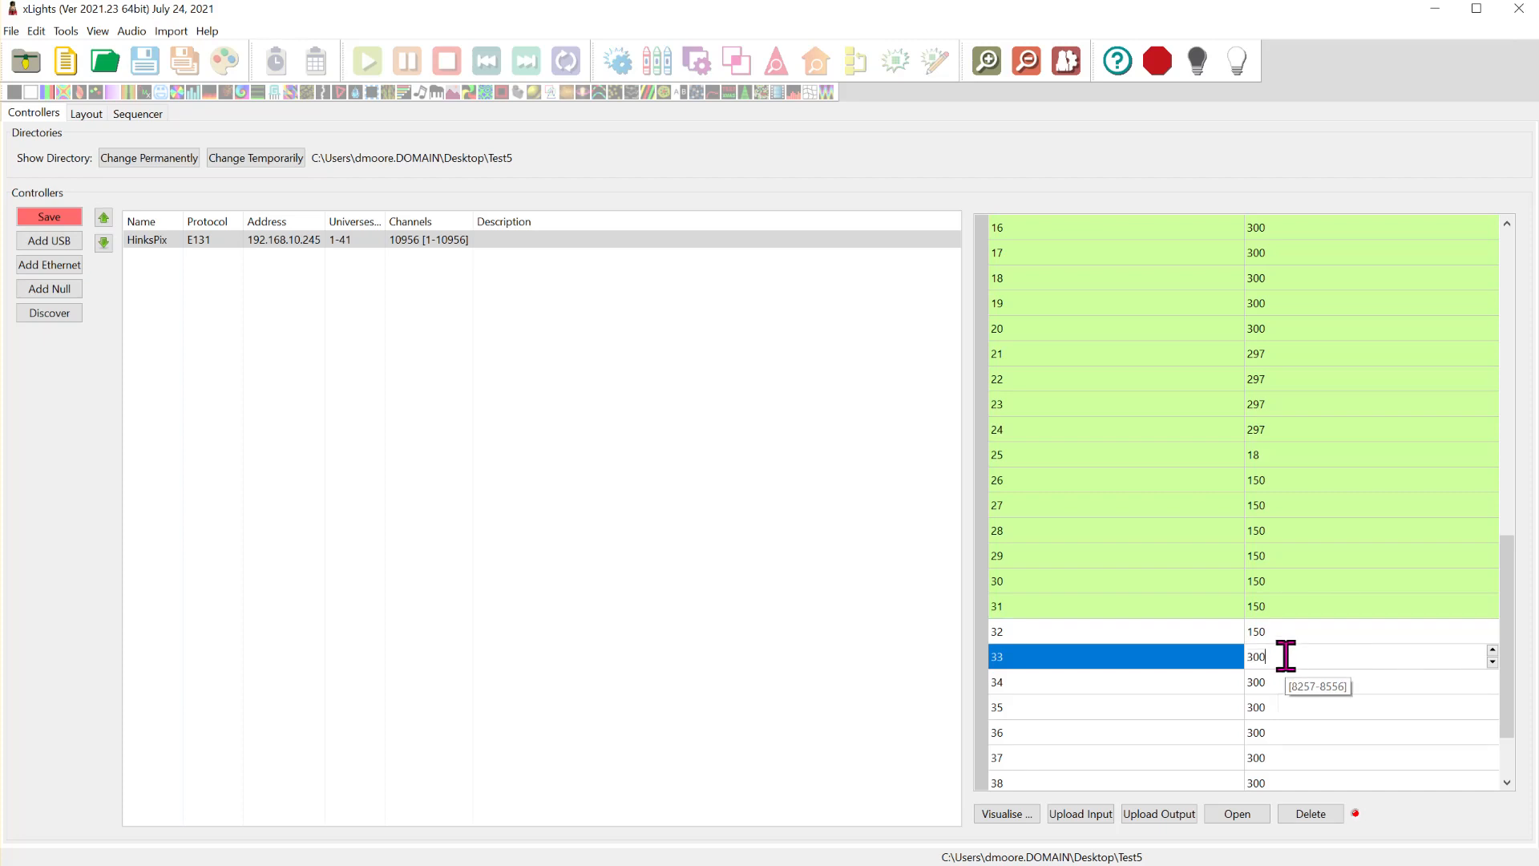
text(150)
click(1291, 682)
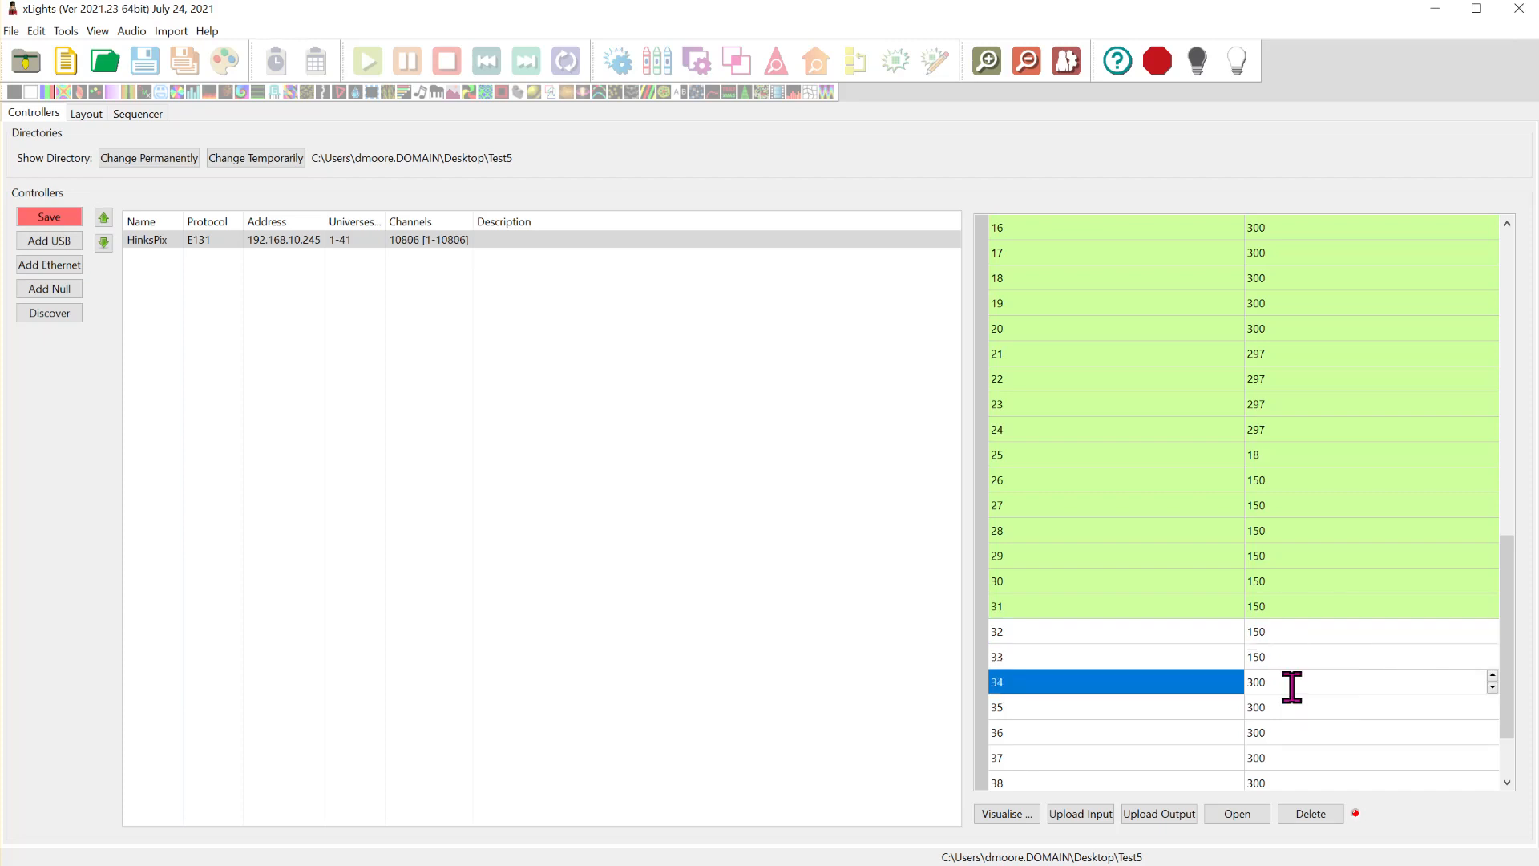
text(150)
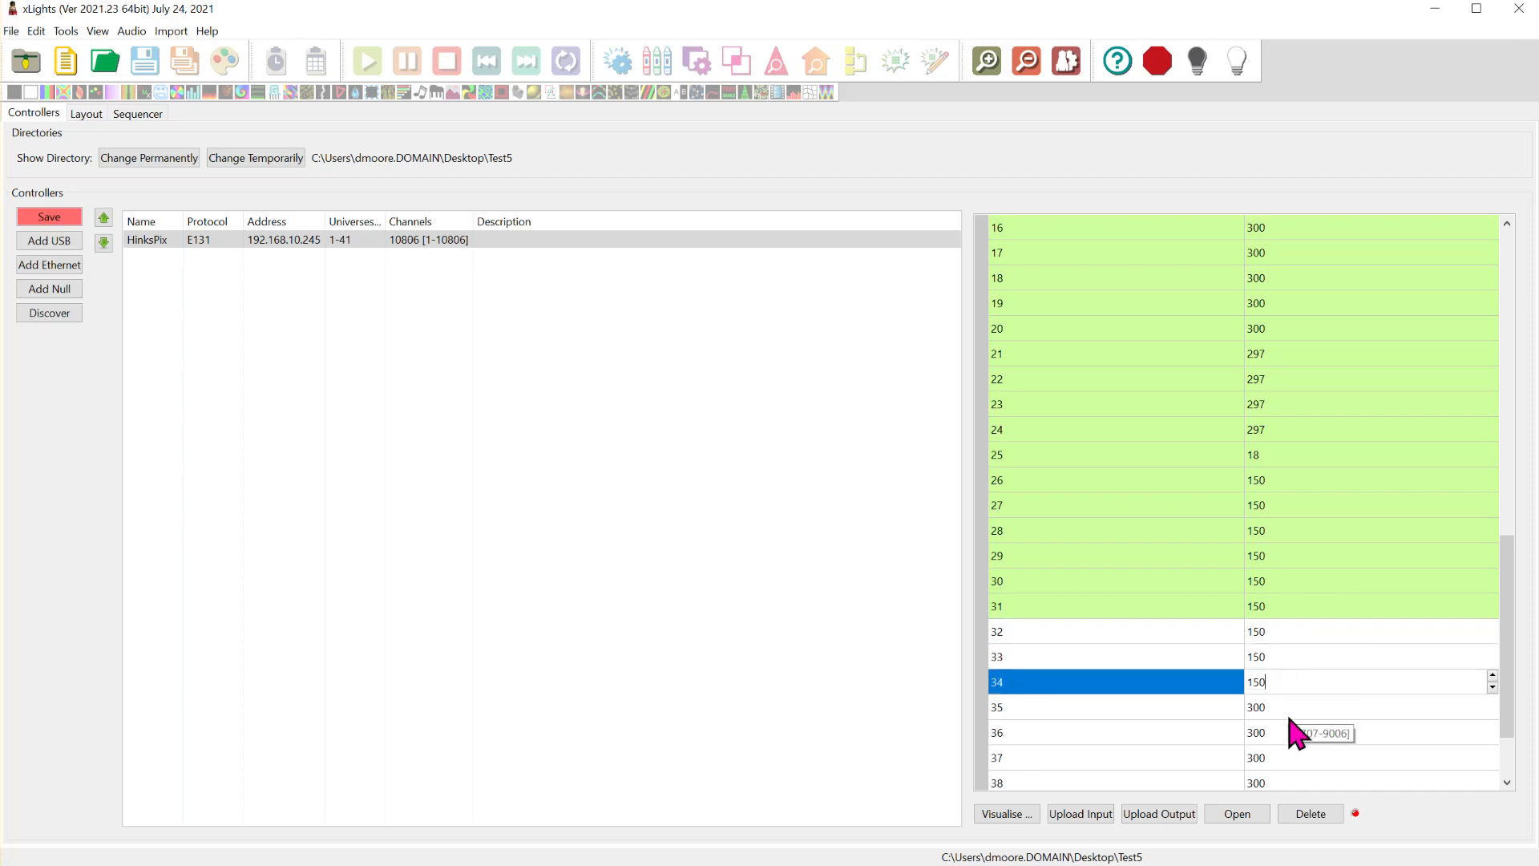
click(1288, 706)
click(1300, 733)
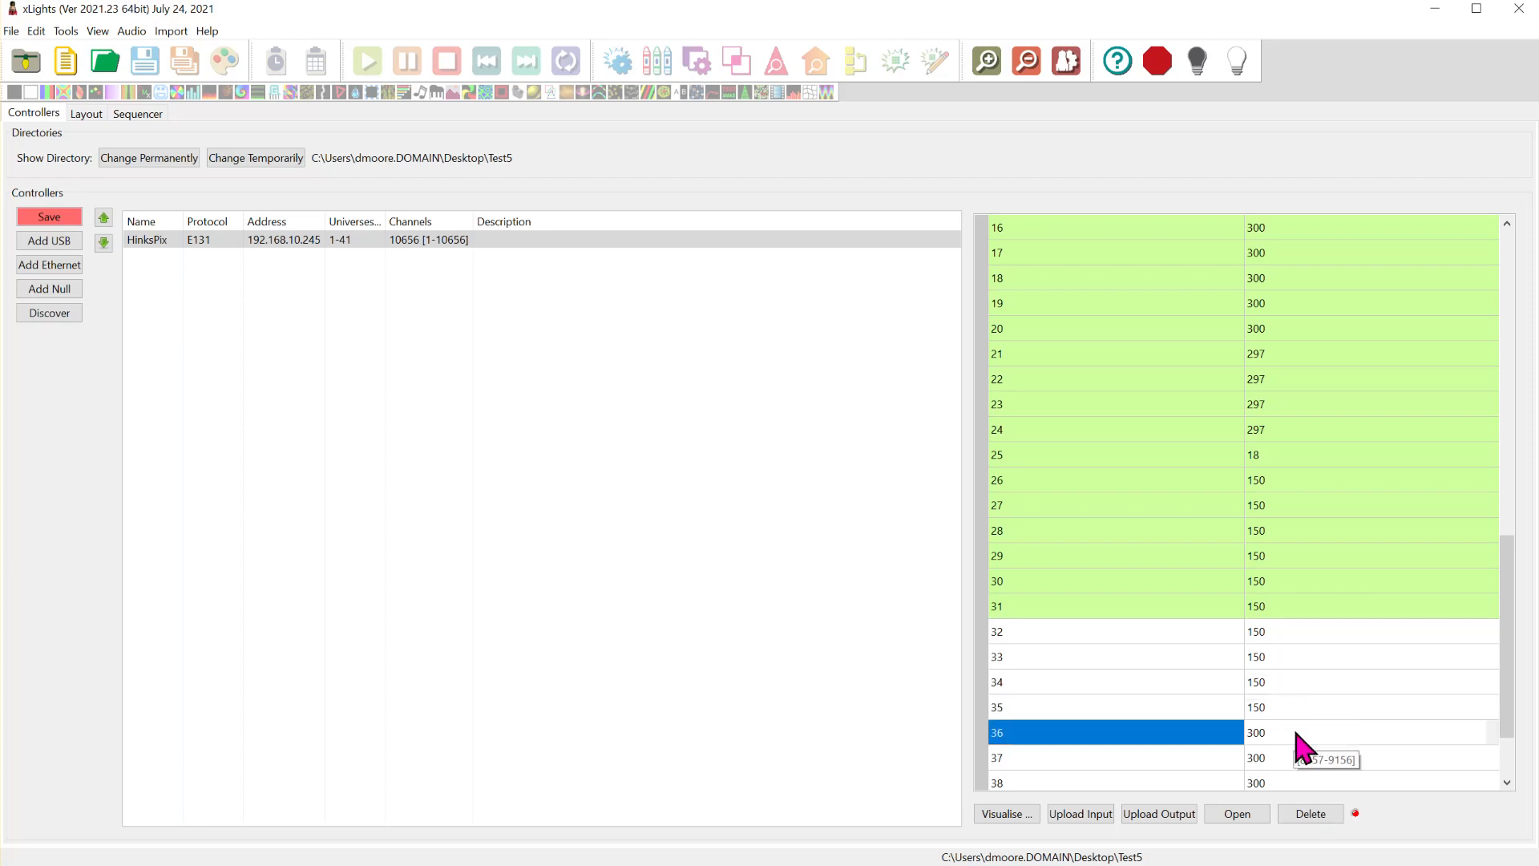
scroll(1304, 726, down, 2)
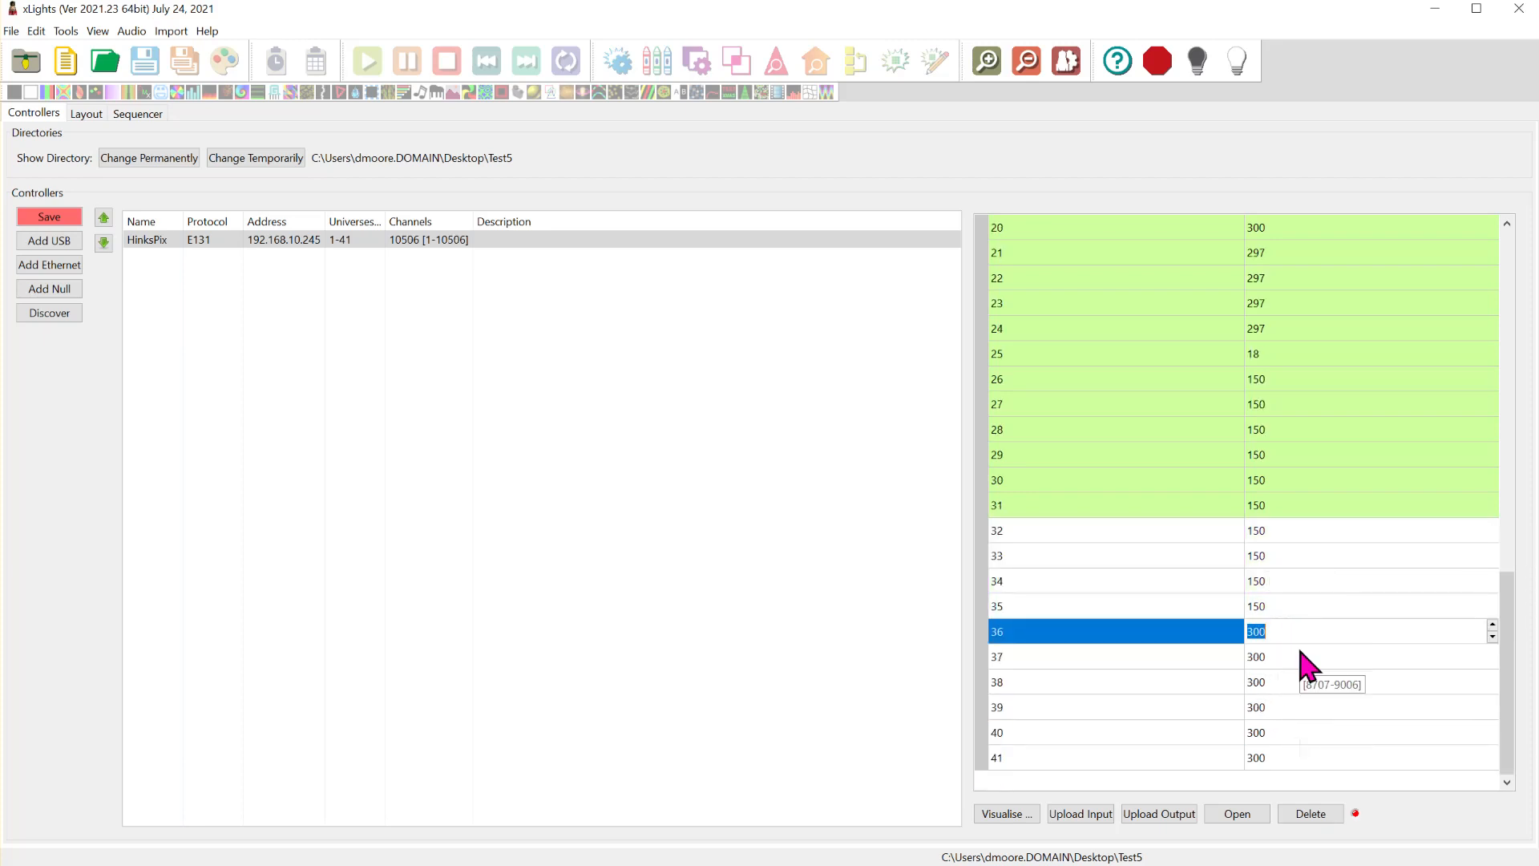
text(150)
- Set the sizes of universes 37 through 40 to 150 channels each, and open universe 41's size for editing
click(1295, 658)
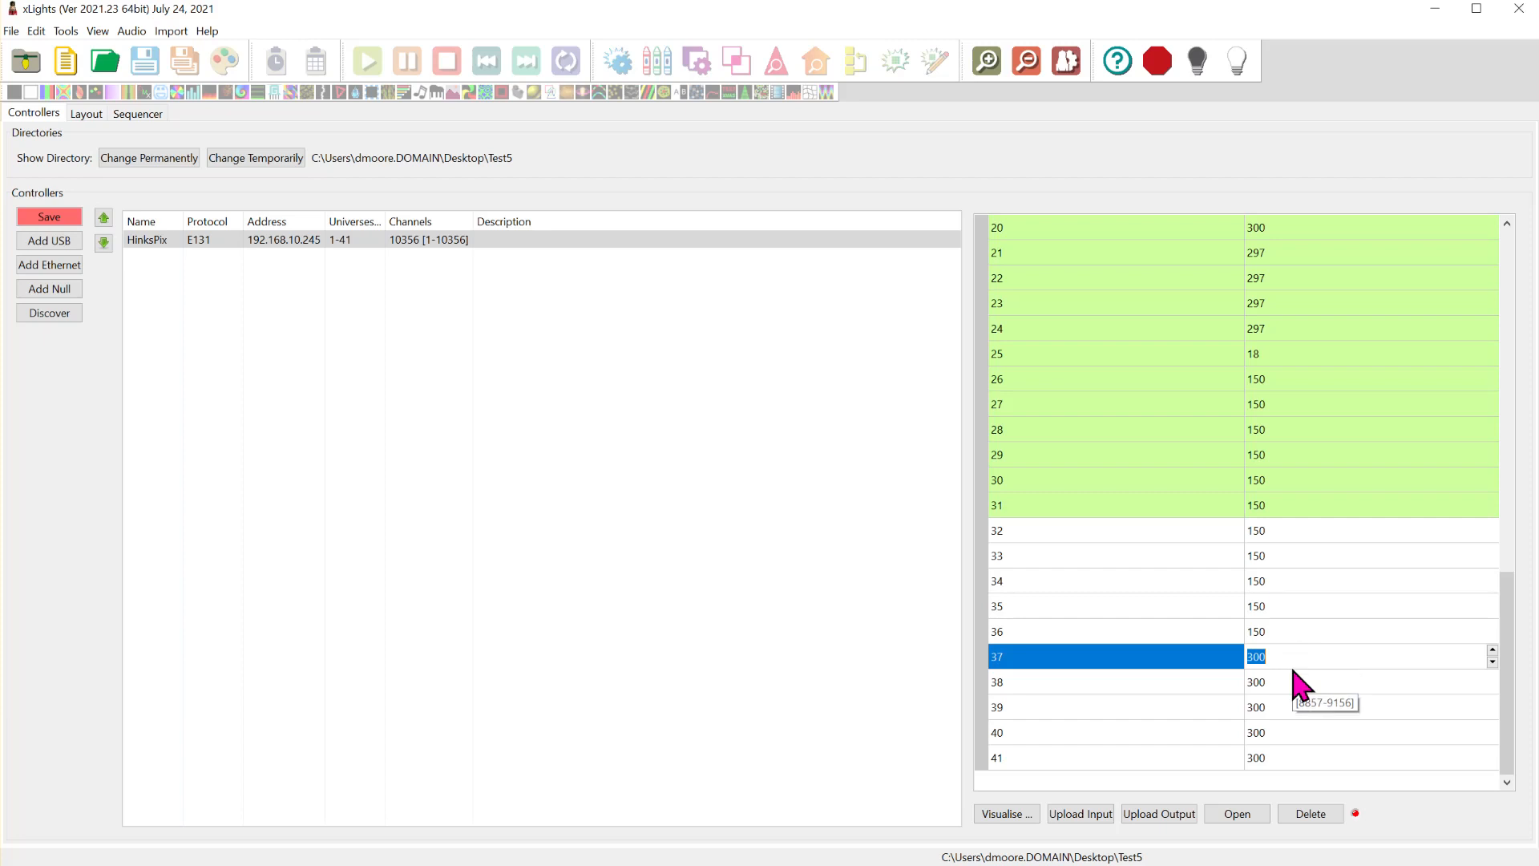
text(150)
click(1292, 680)
text(150)
click(1293, 707)
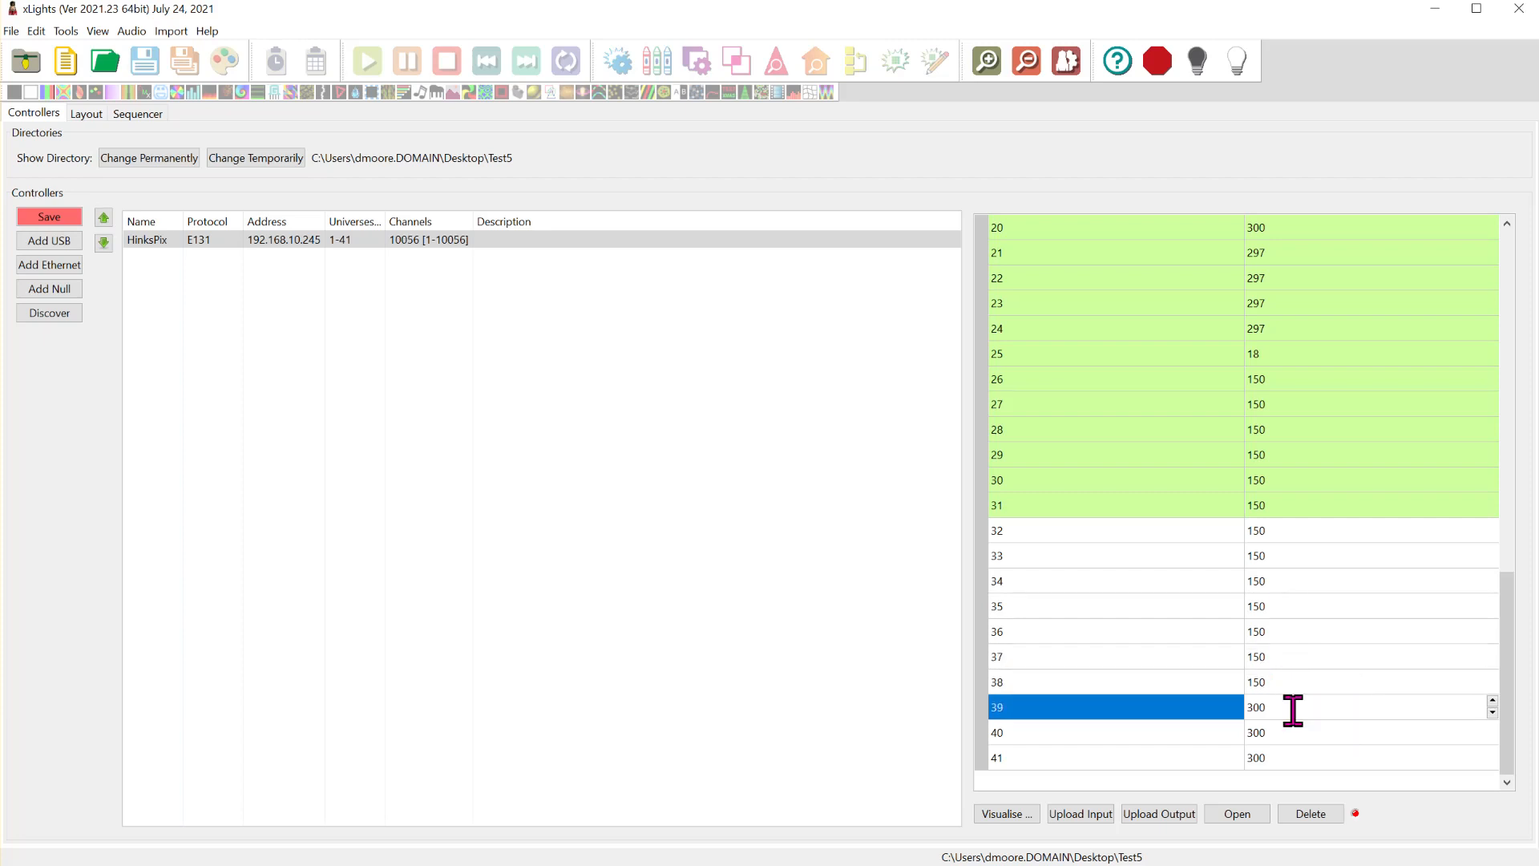
drag(1291, 710, 1199, 710)
text(150)
drag(1314, 708, 1105, 709)
key(BackSpace)
click(1316, 733)
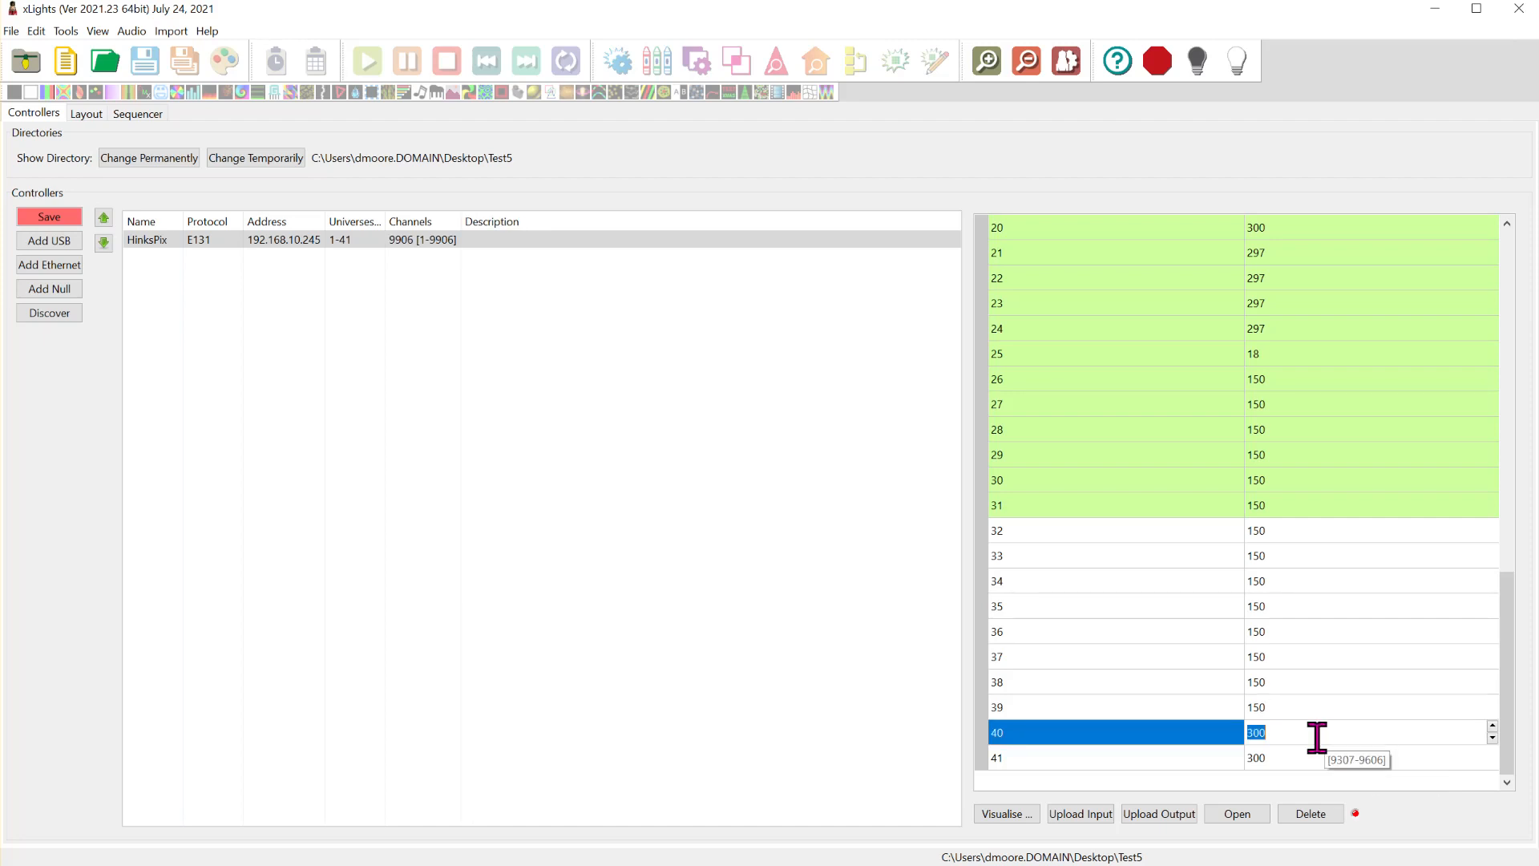
text(150)
click(1293, 758)
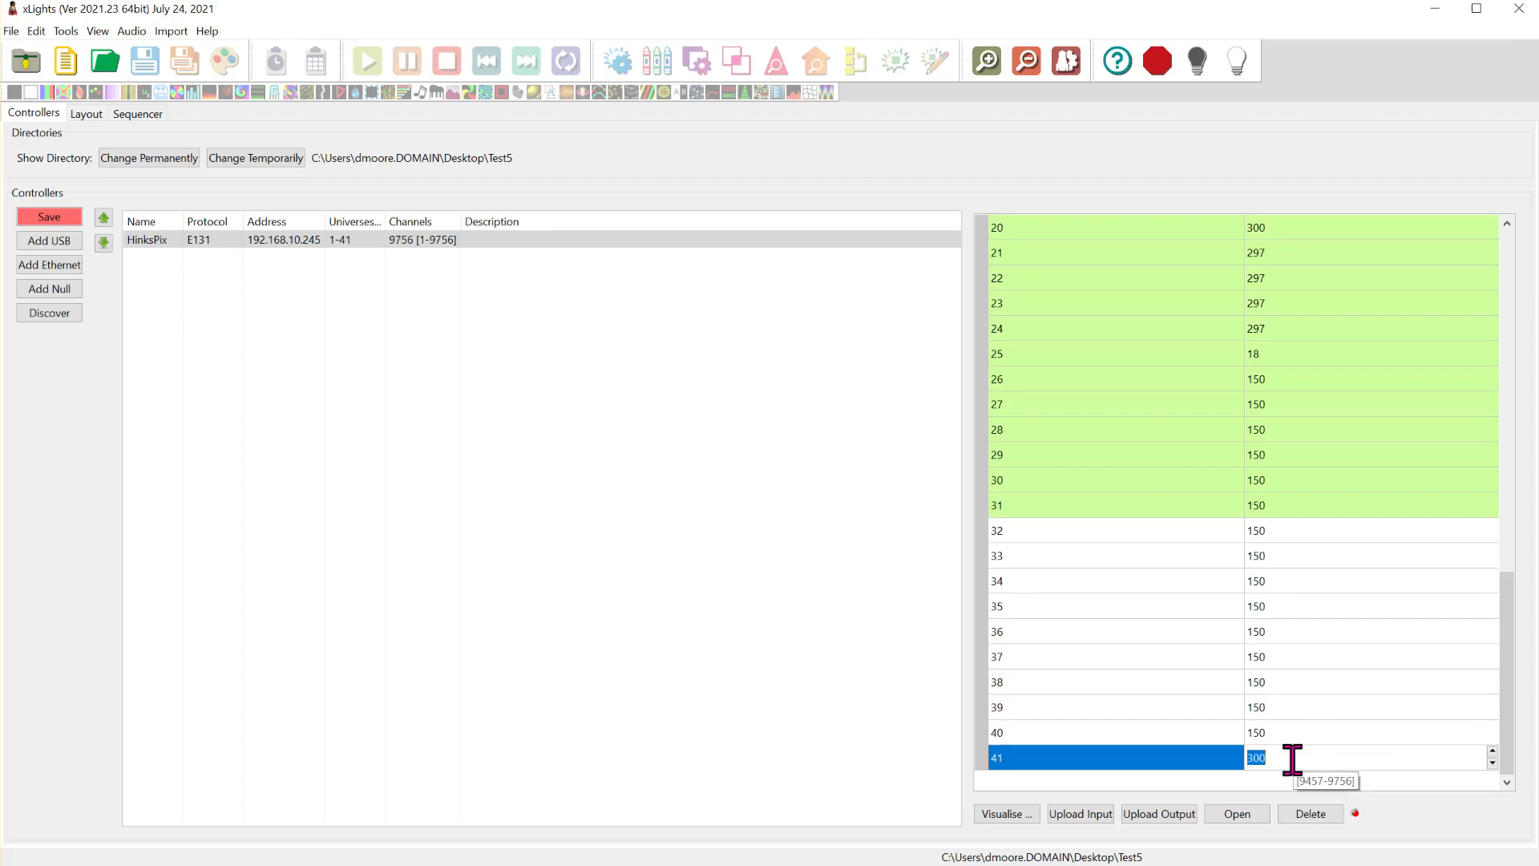
- Save the controller setup and reselect the HinksPix controller to view its properties
click(140, 220)
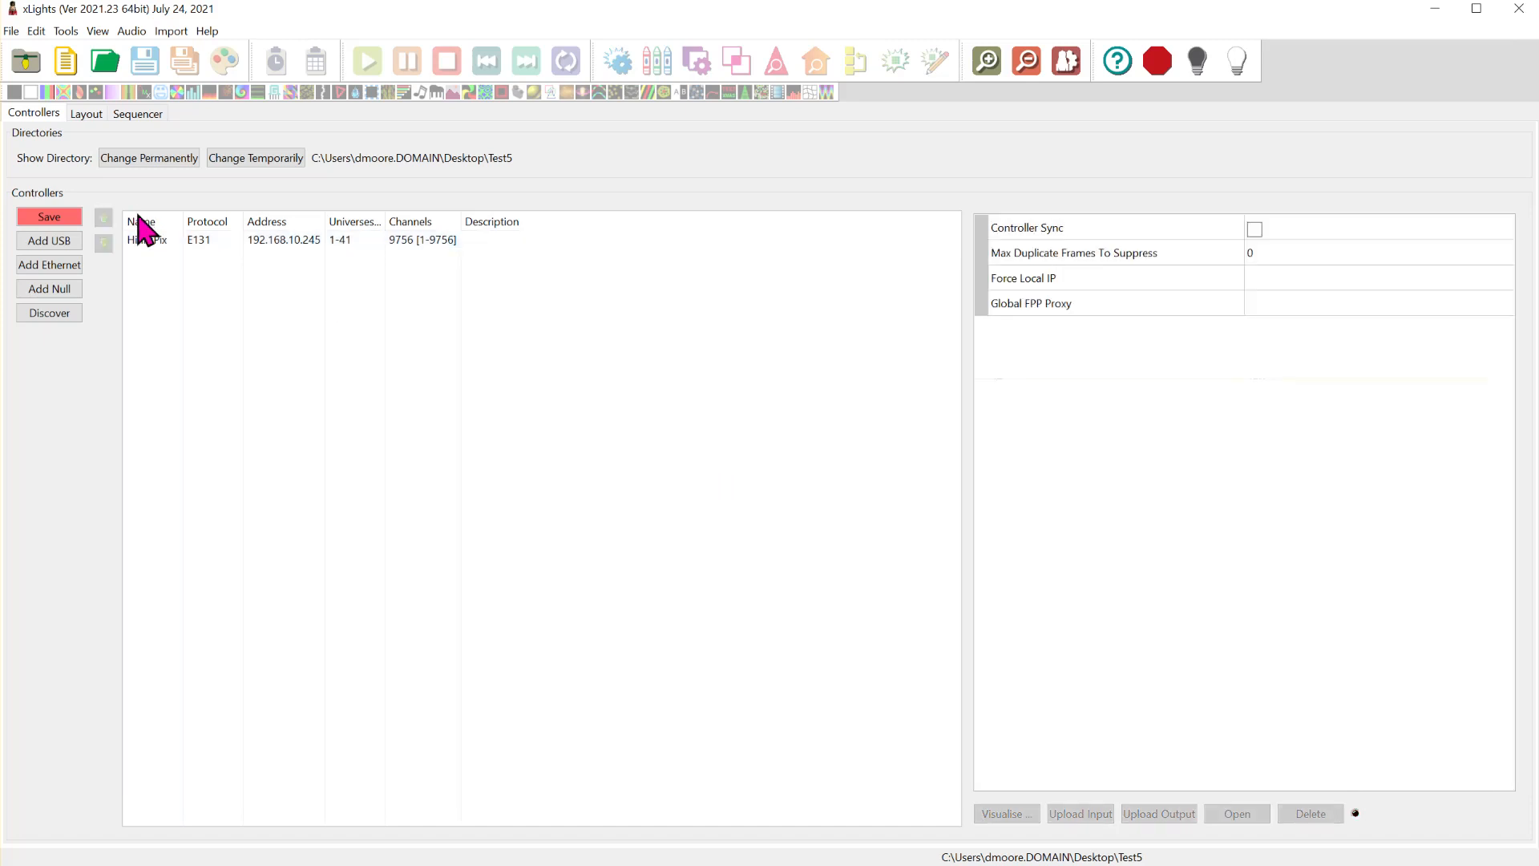
click(62, 219)
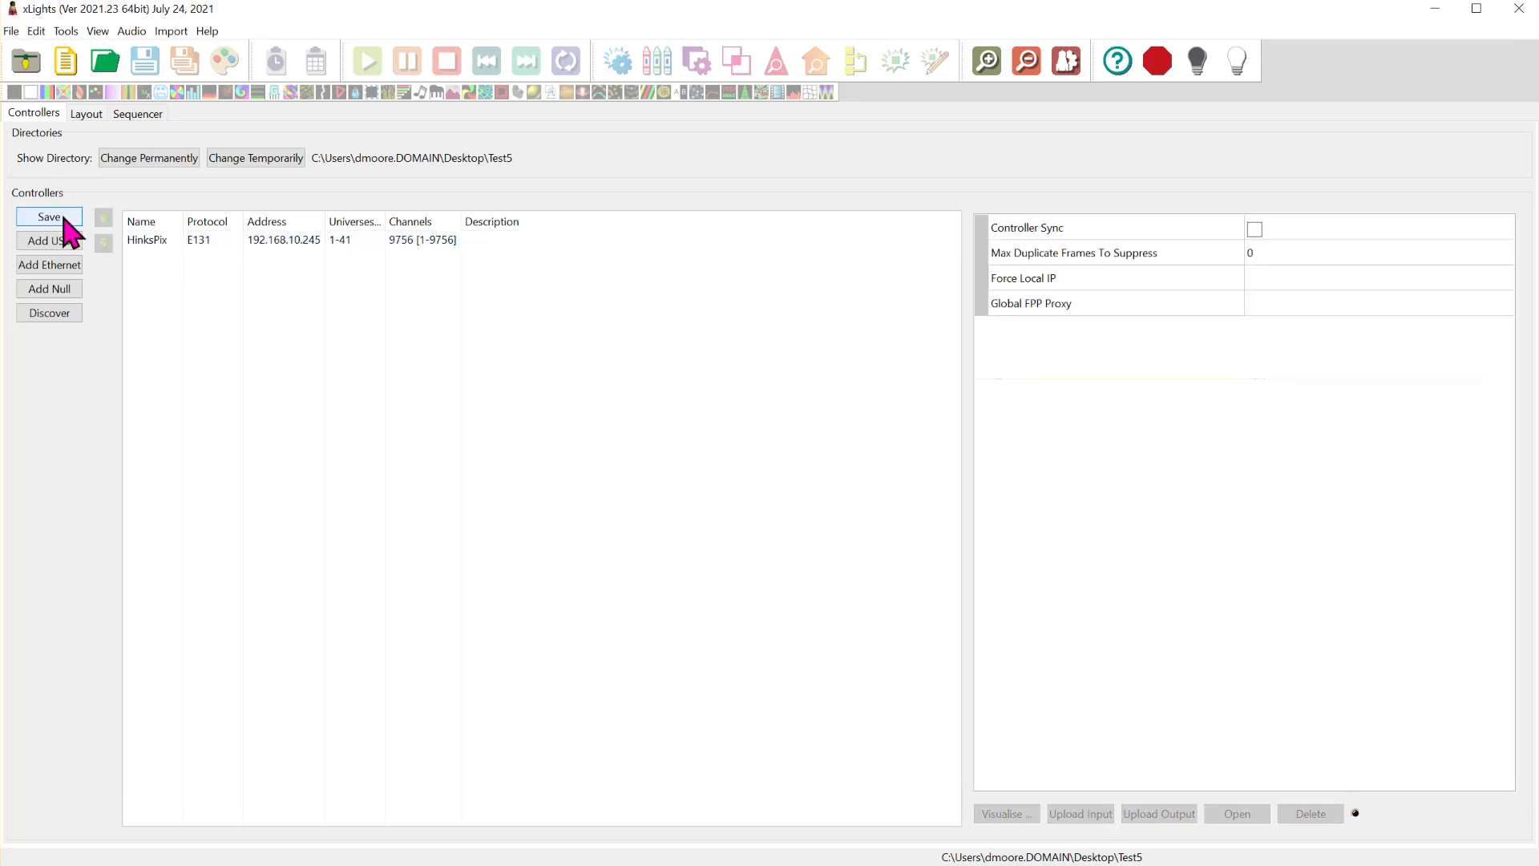
click(277, 241)
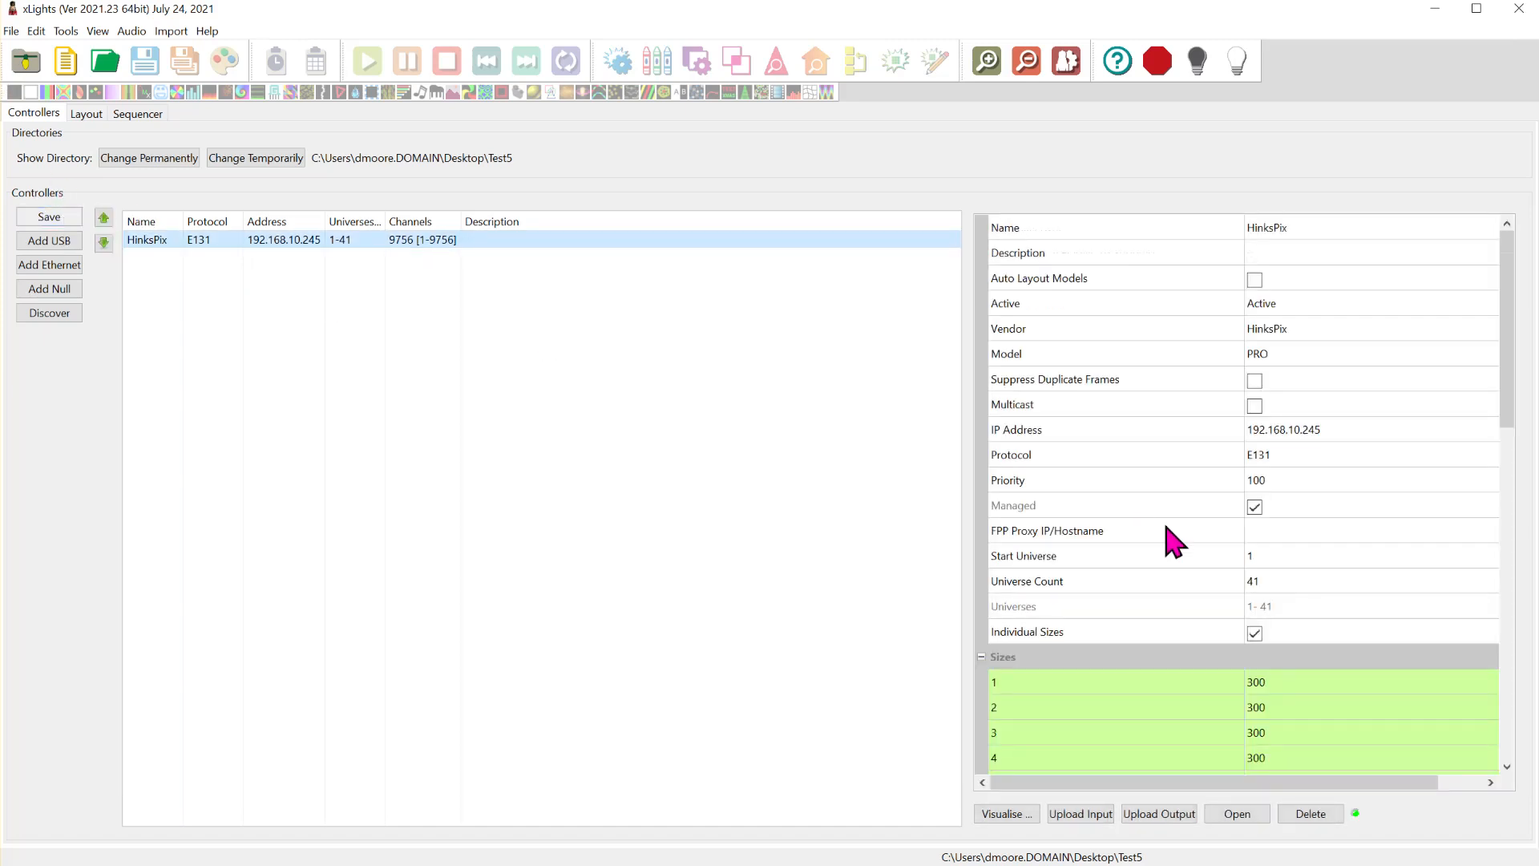
- Review the TEST8 string list and open the start channel settings of the MegaTree model in the xLights layout
click(88, 117)
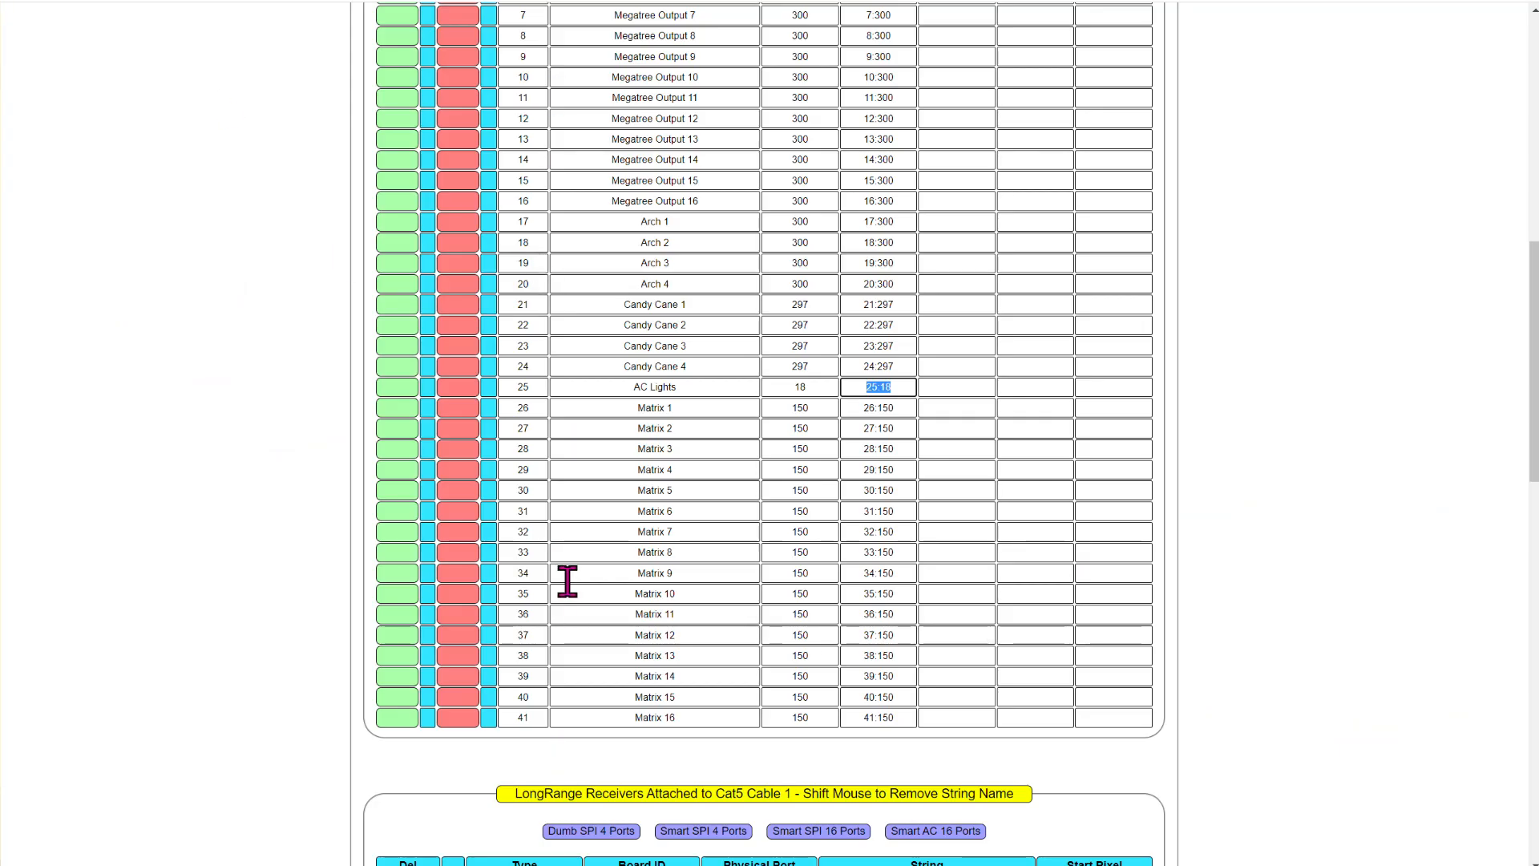
scroll(440, 471, up, 5)
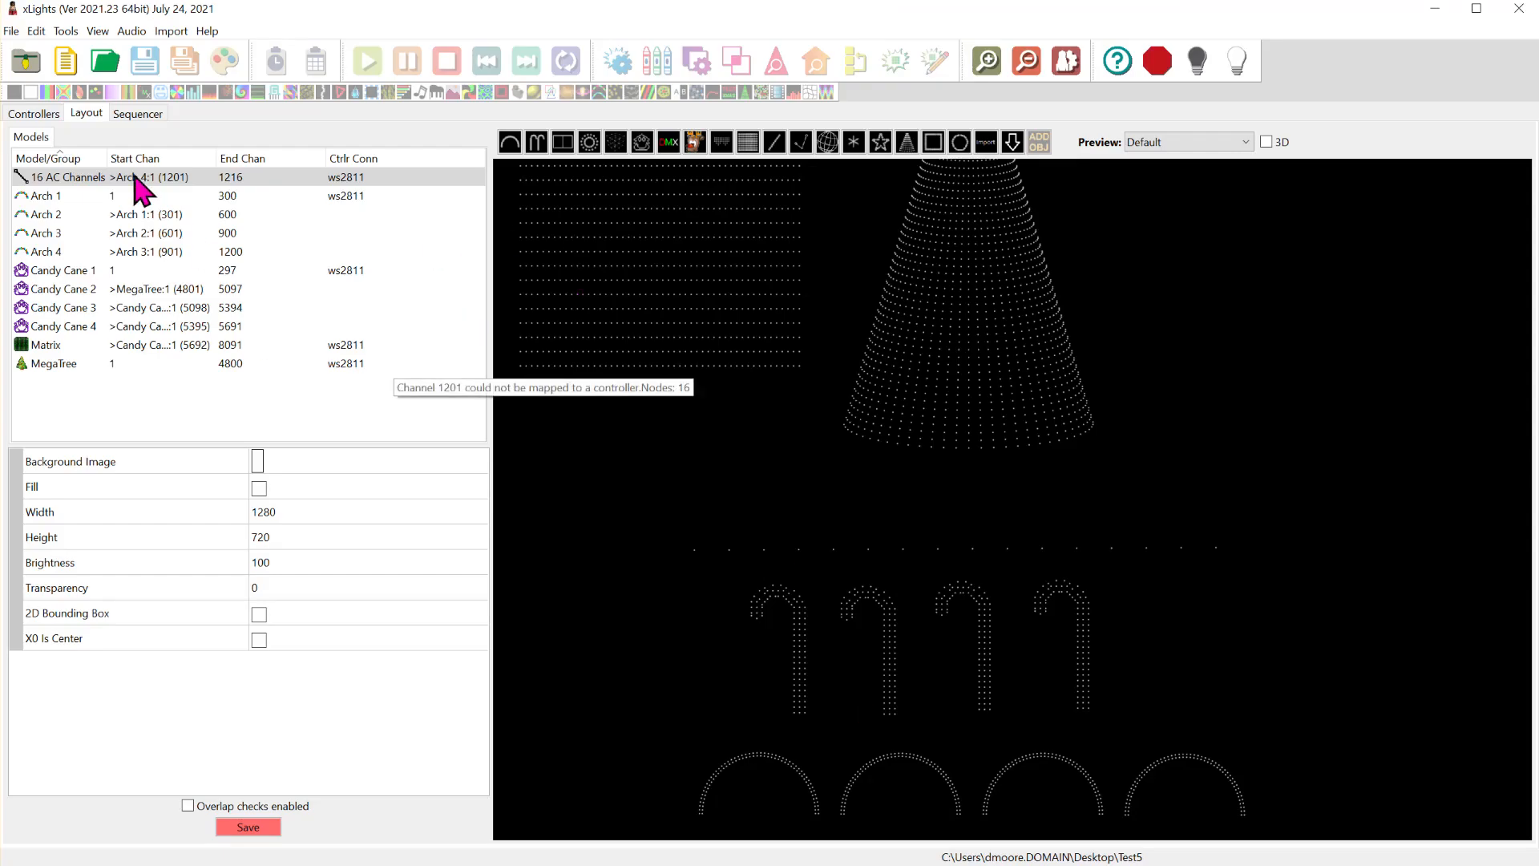
click(69, 366)
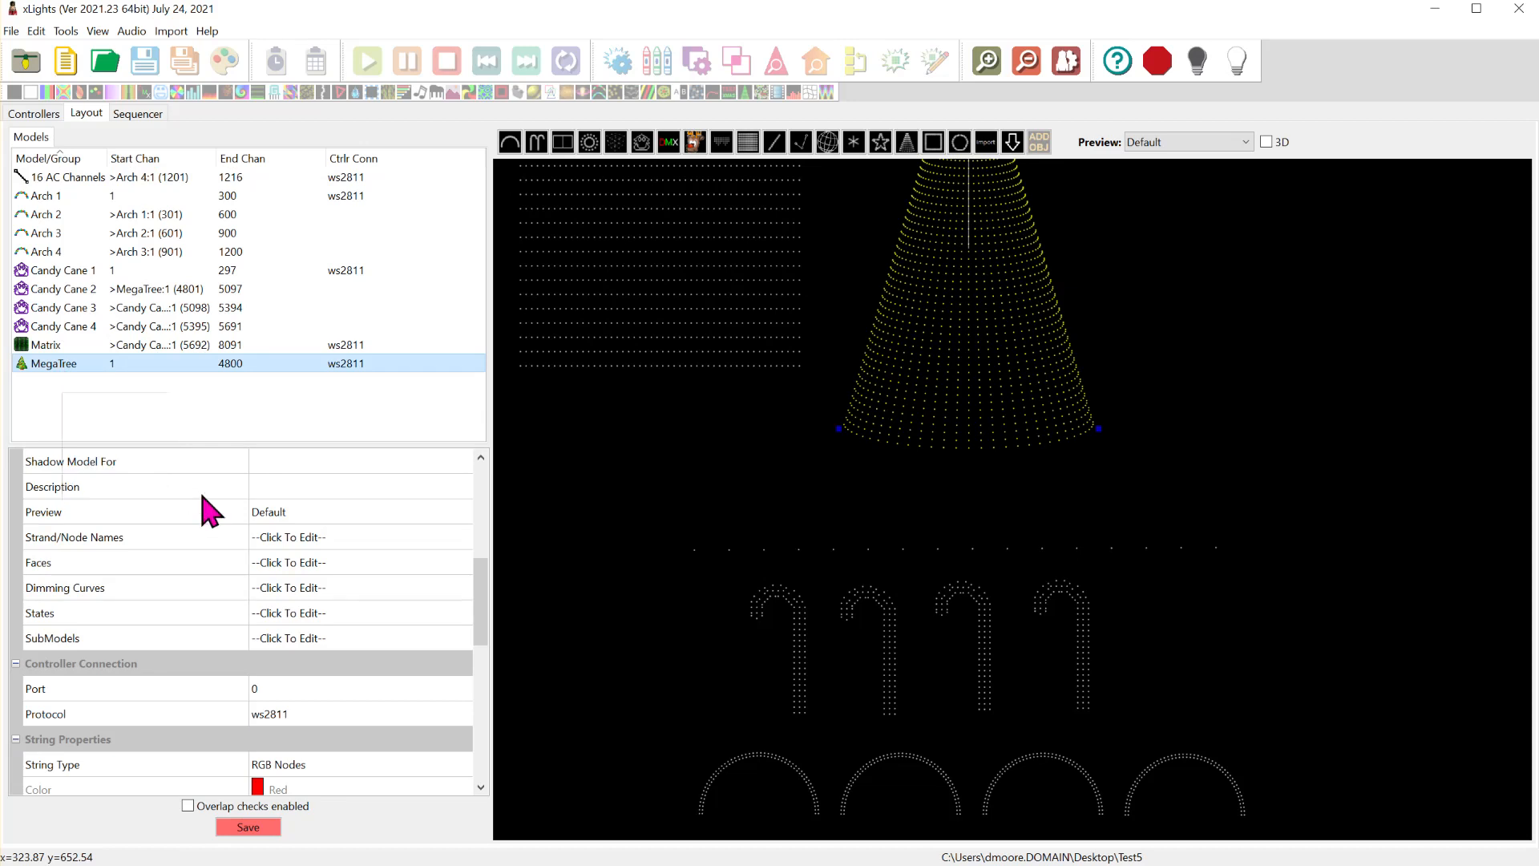
scroll(360, 642, up, 4)
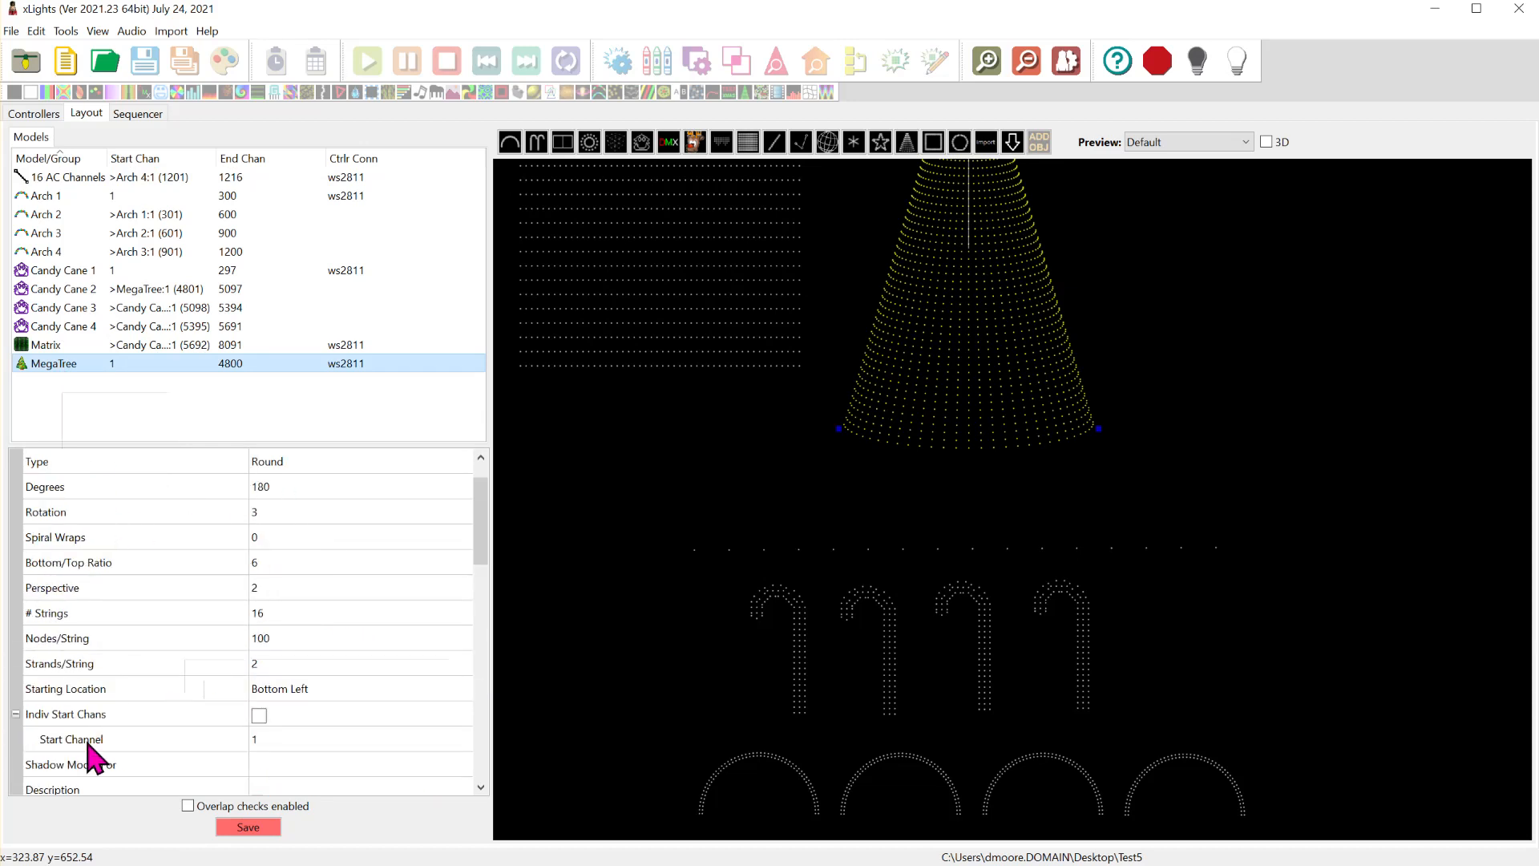
click(408, 736)
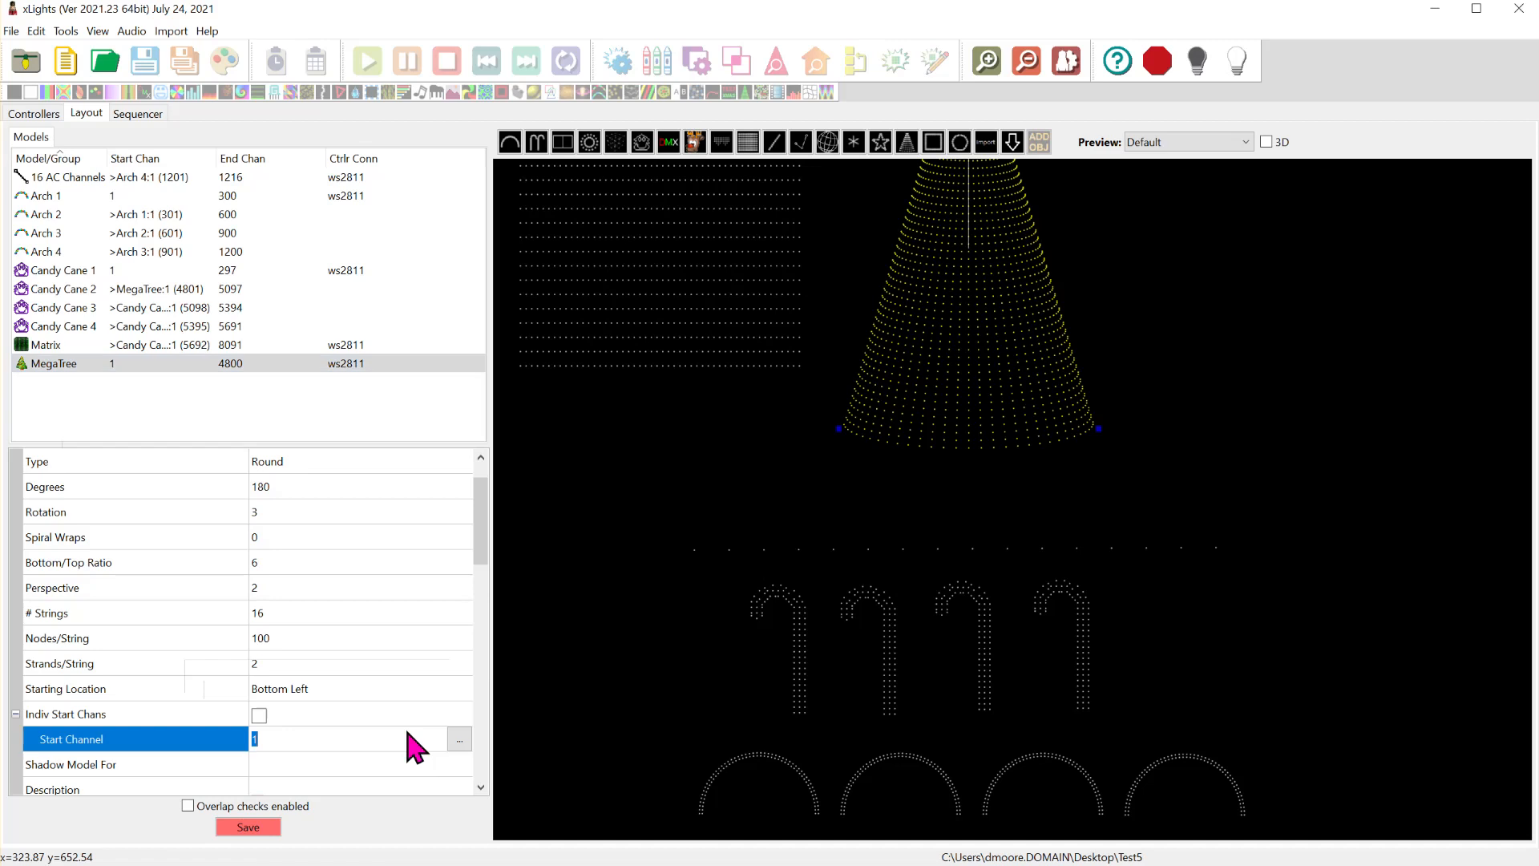
click(459, 738)
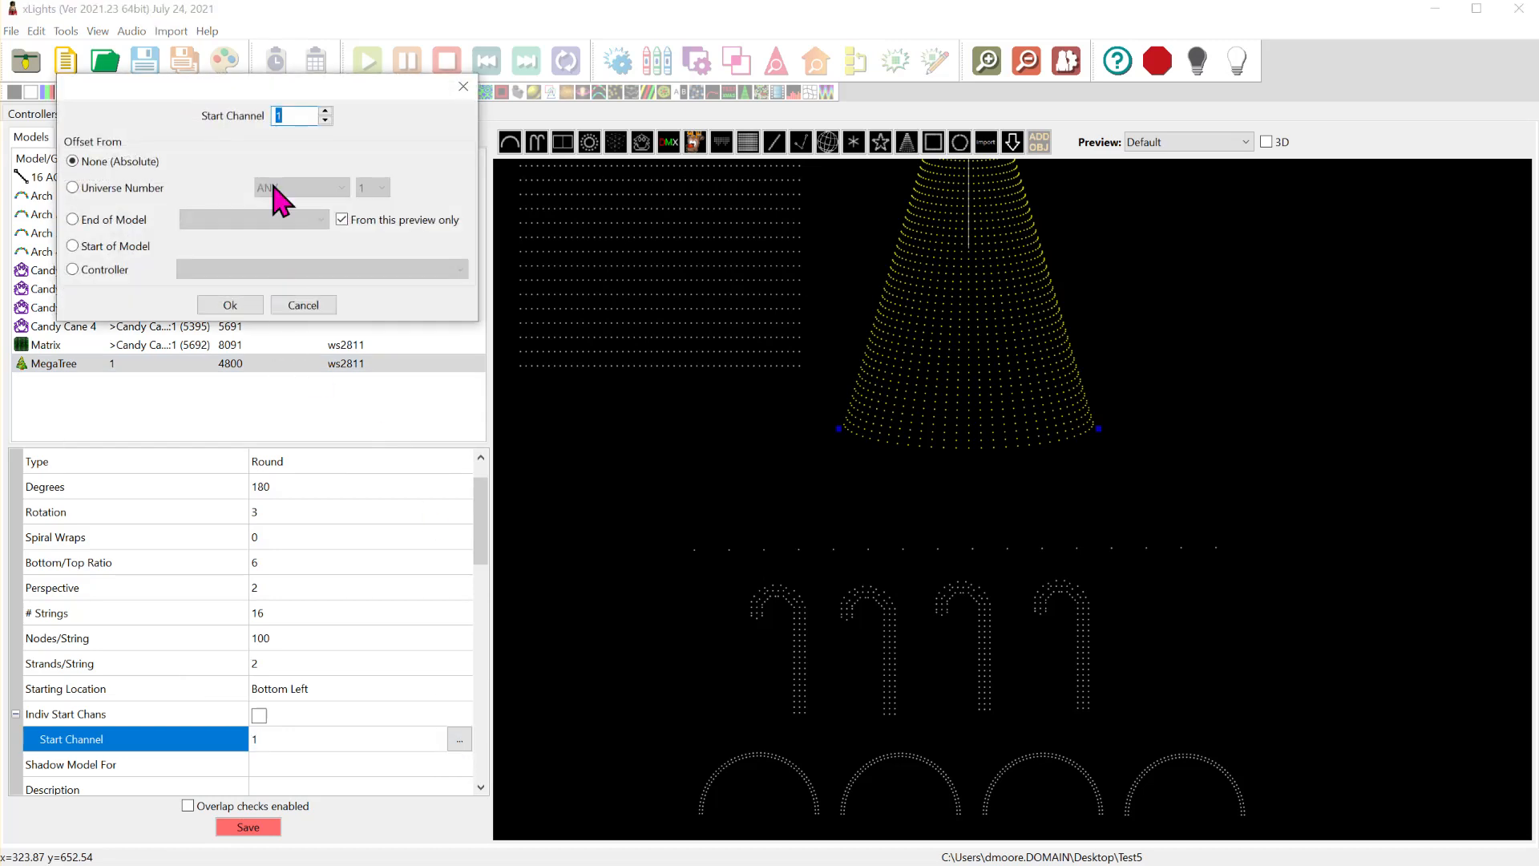
- Set MegaTree to start at channel 1 of universe 1 on any controller, checking the universe against Megatree Output 1 in TEST8
click(108, 189)
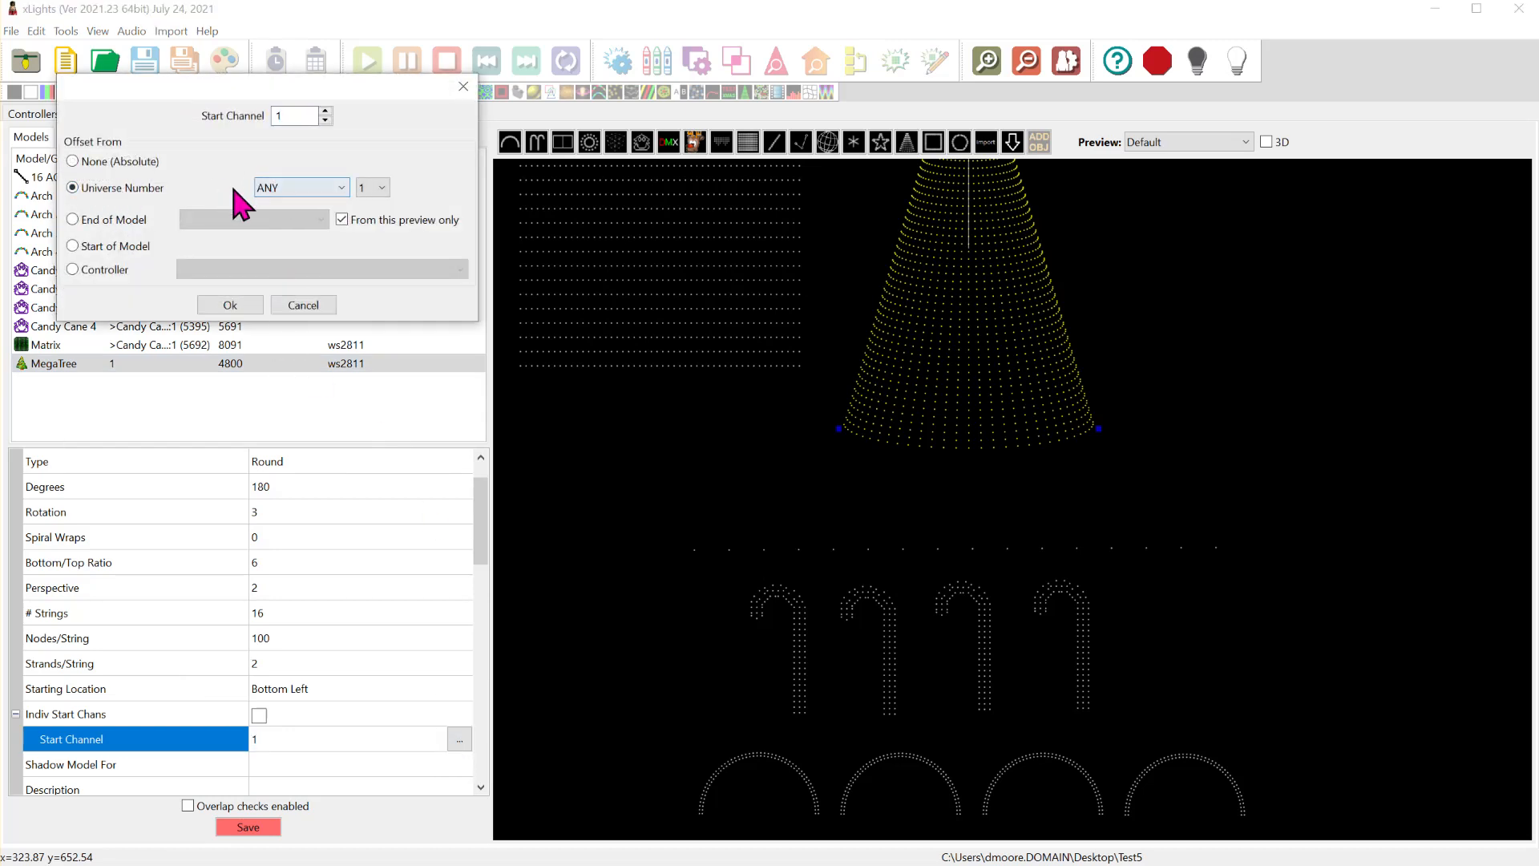
click(287, 193)
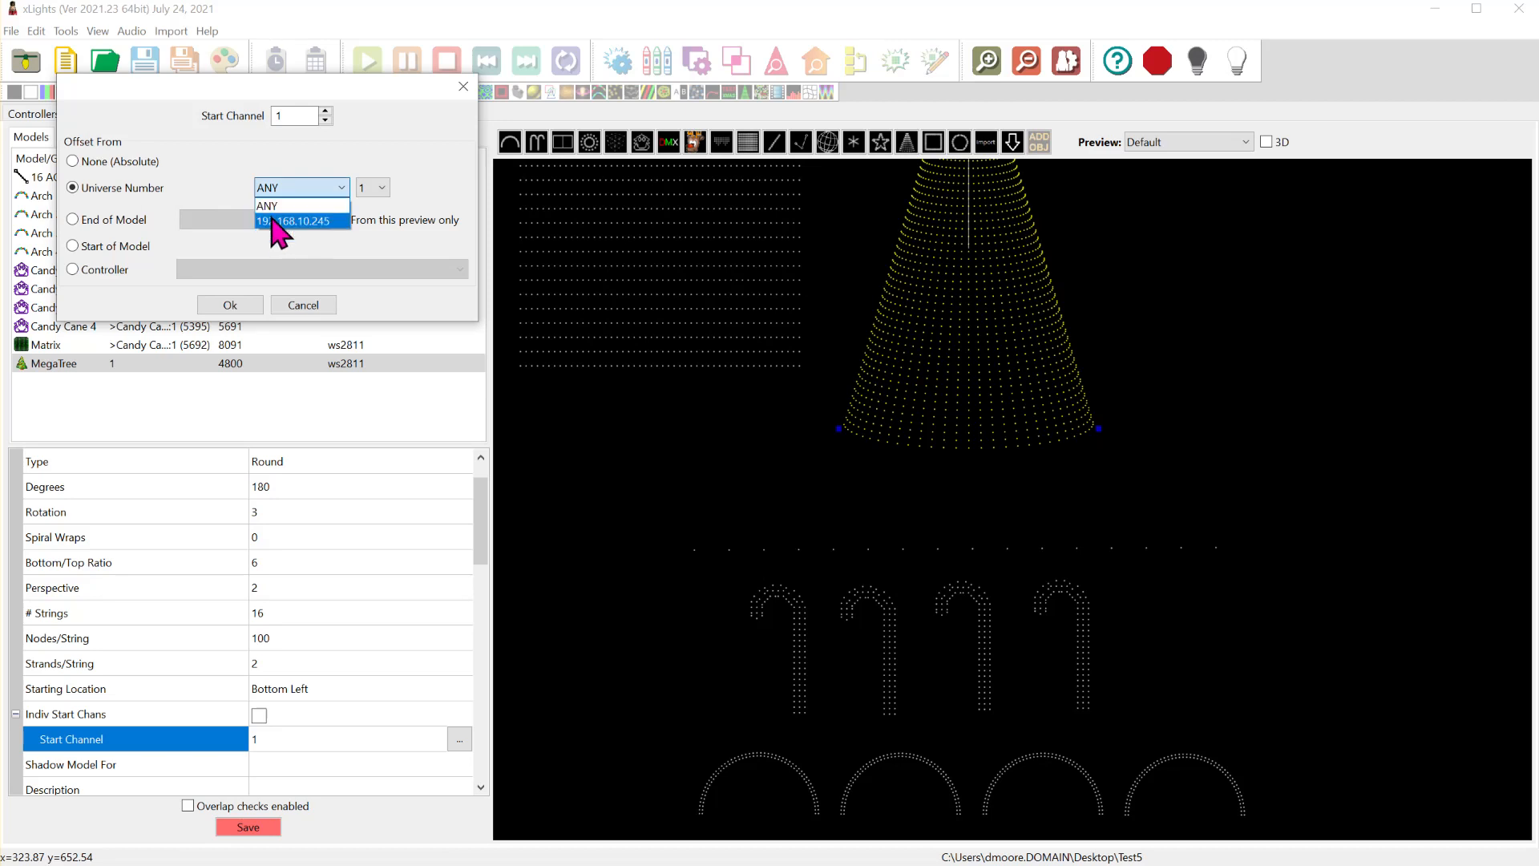
click(292, 207)
click(364, 189)
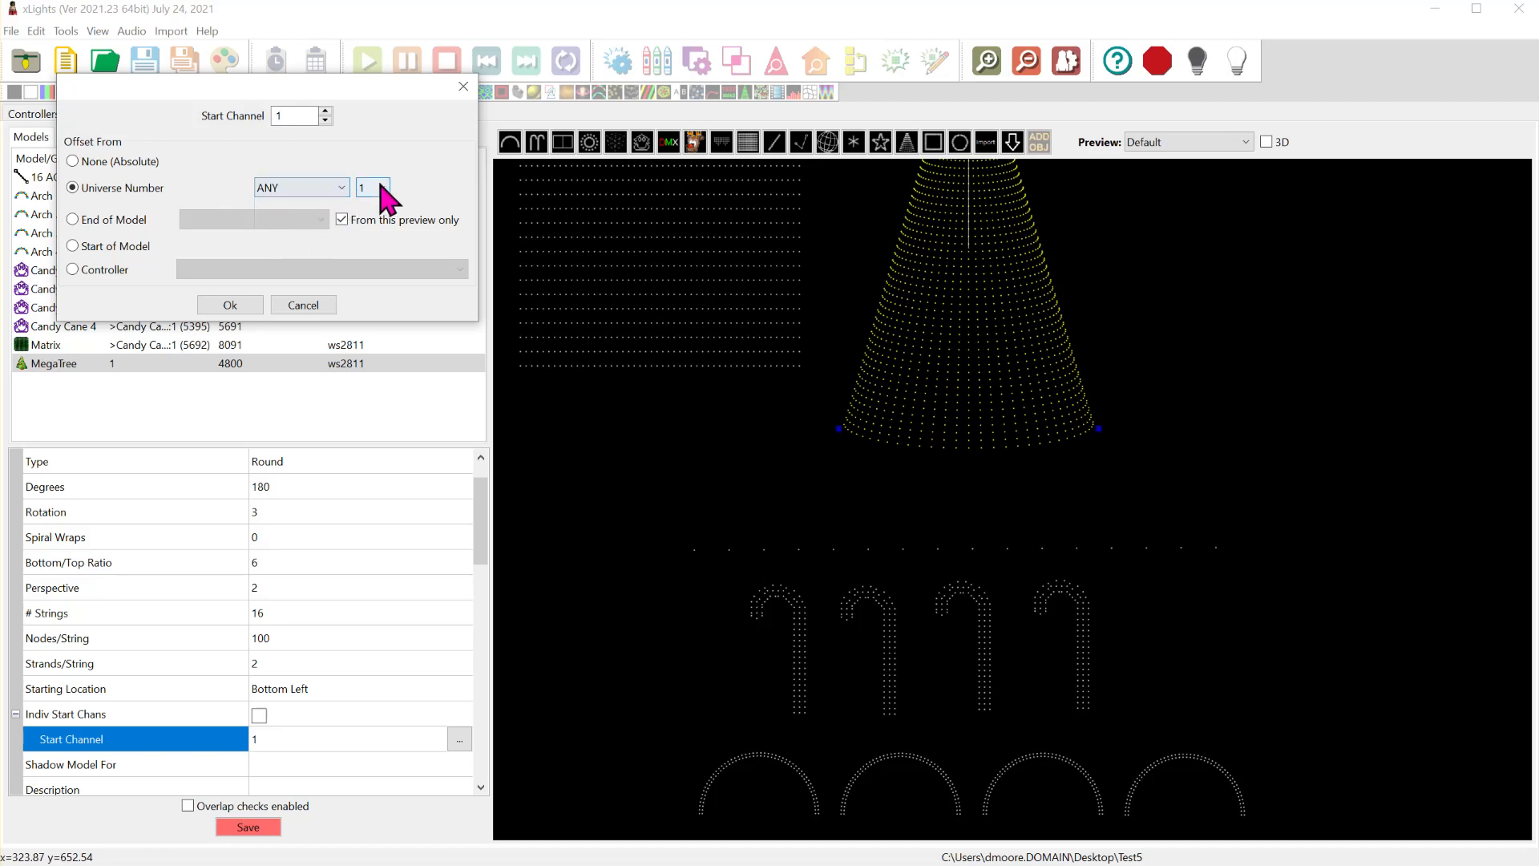
click(382, 189)
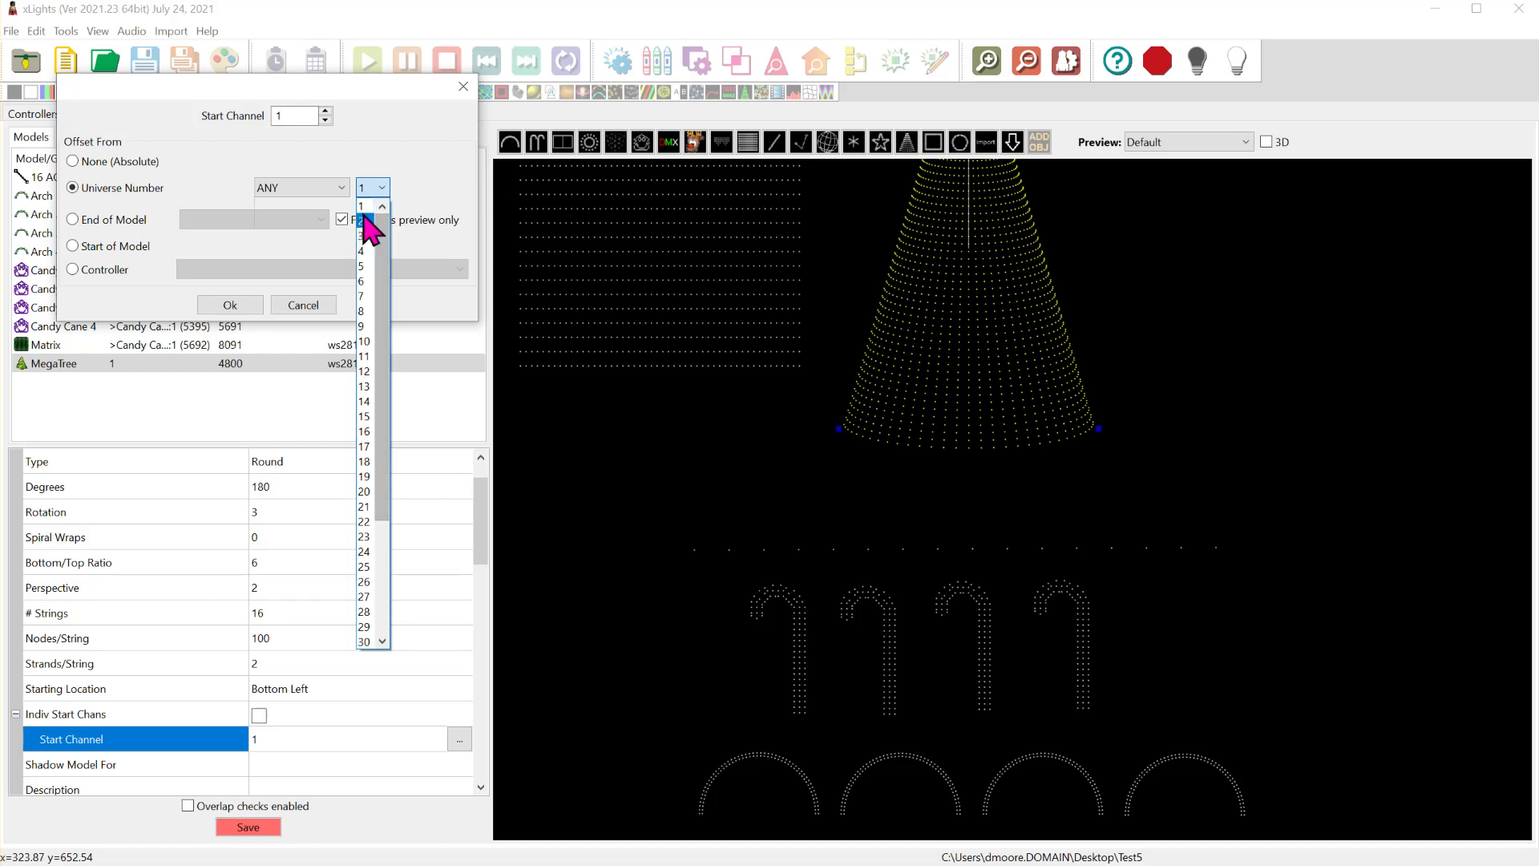
click(369, 209)
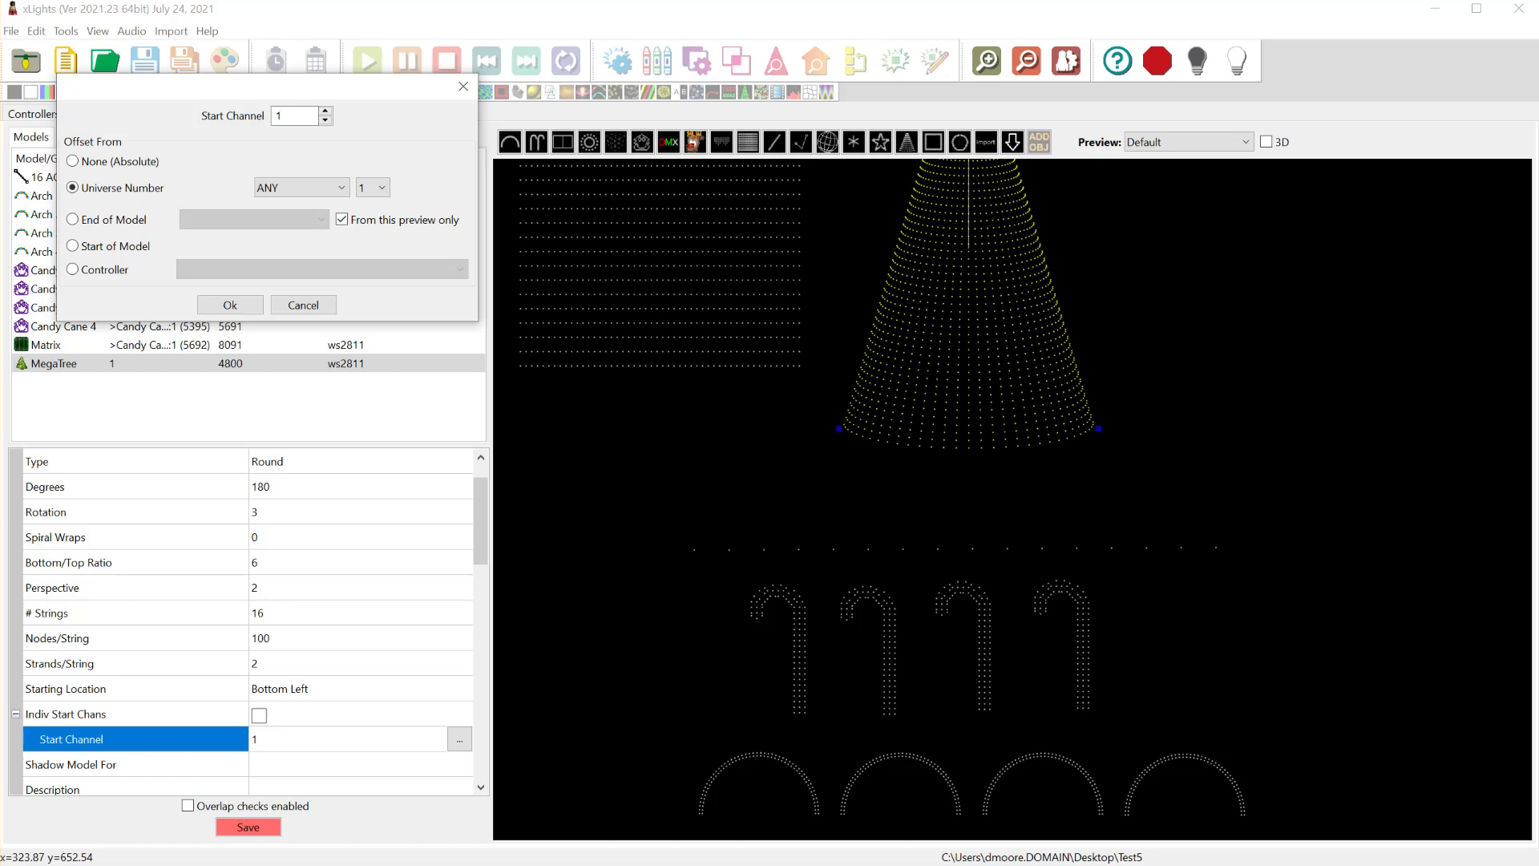
key(alt+Tab)
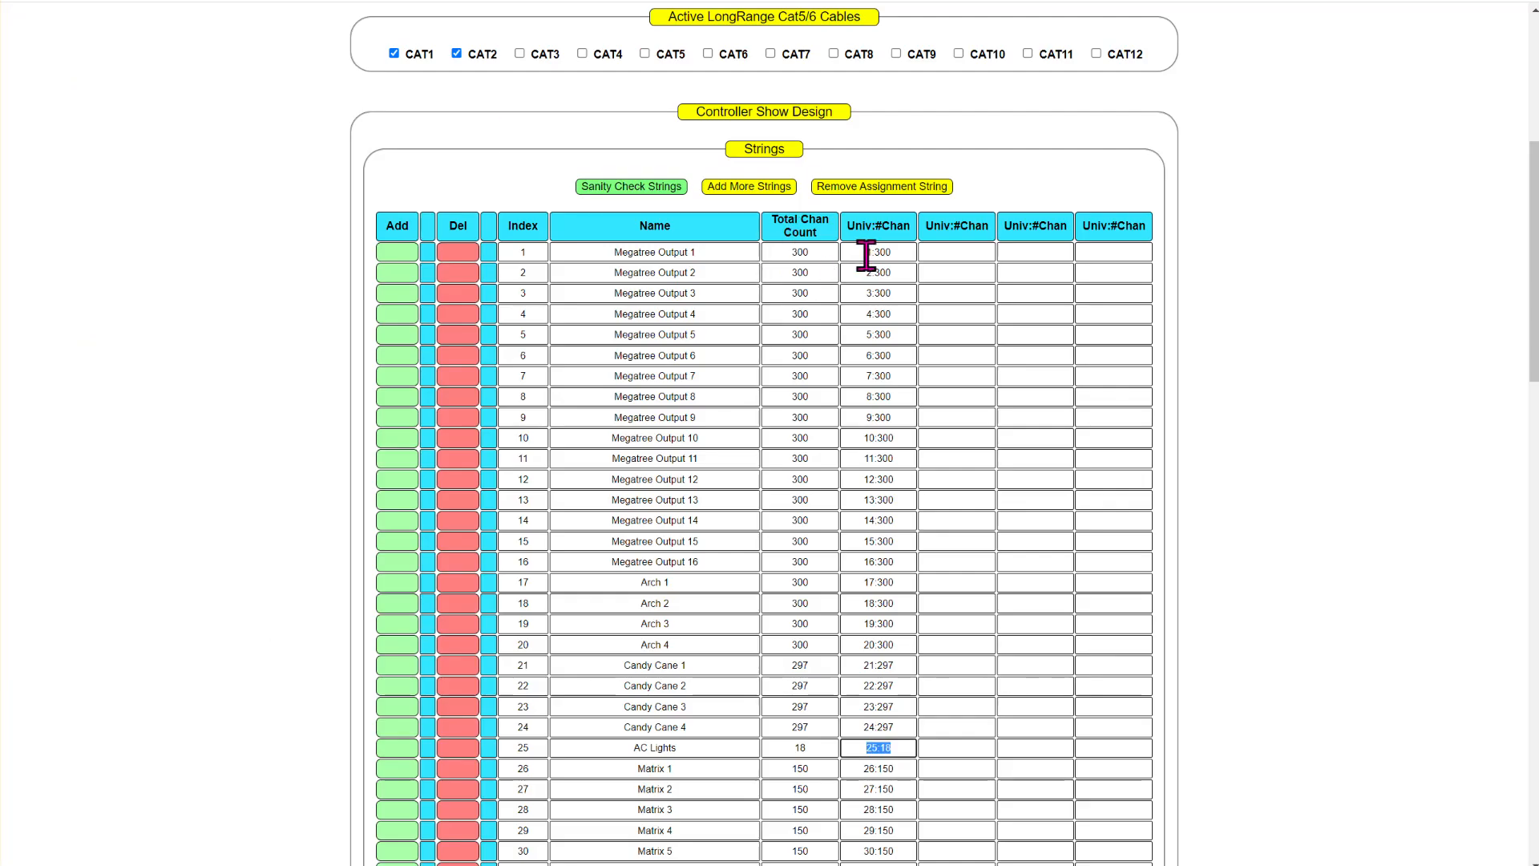
key(alt+Tab)
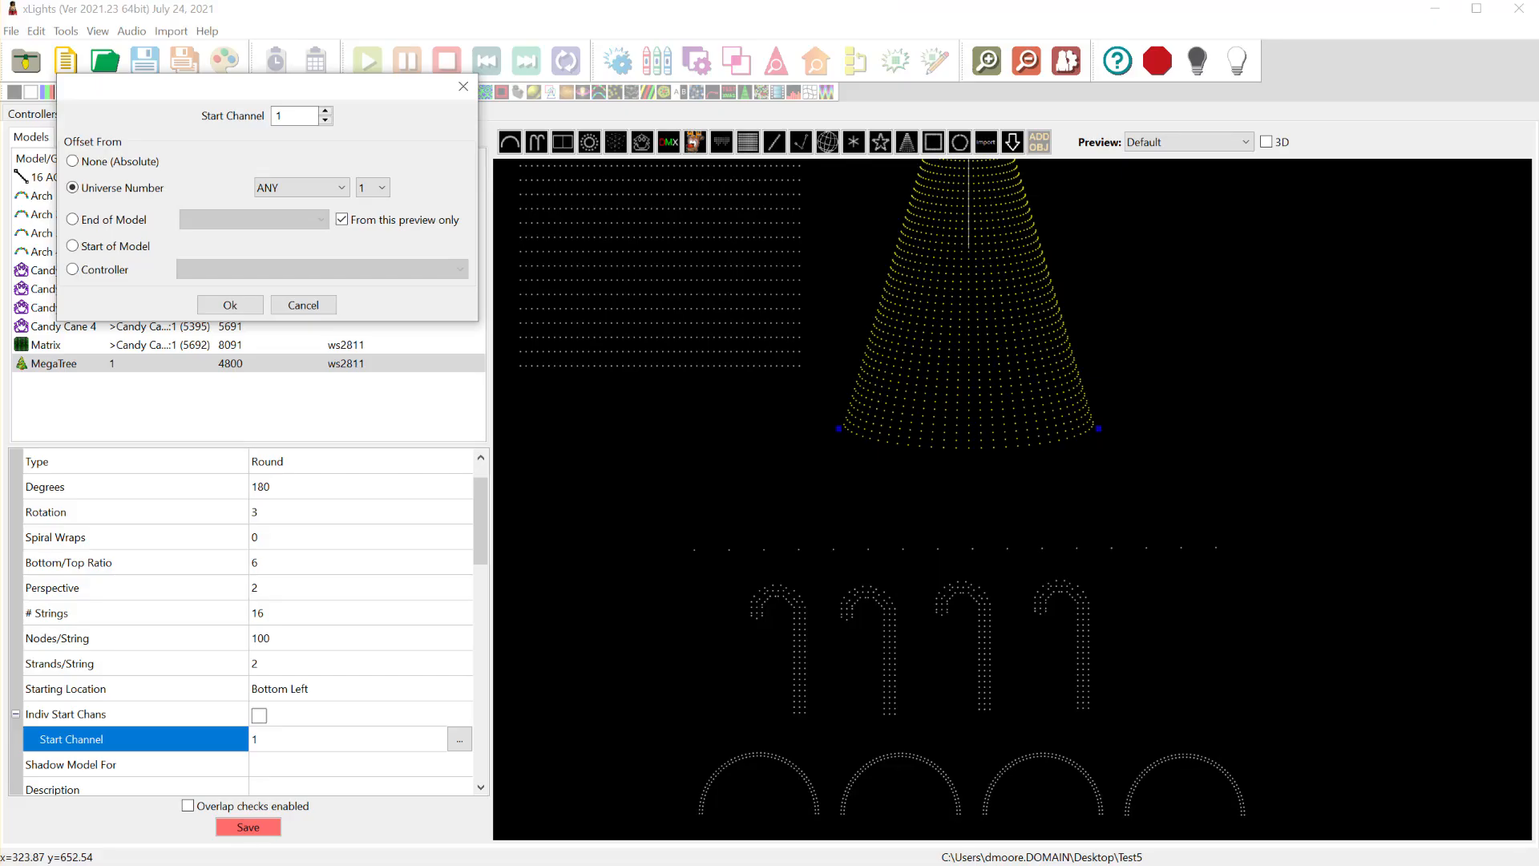
click(229, 306)
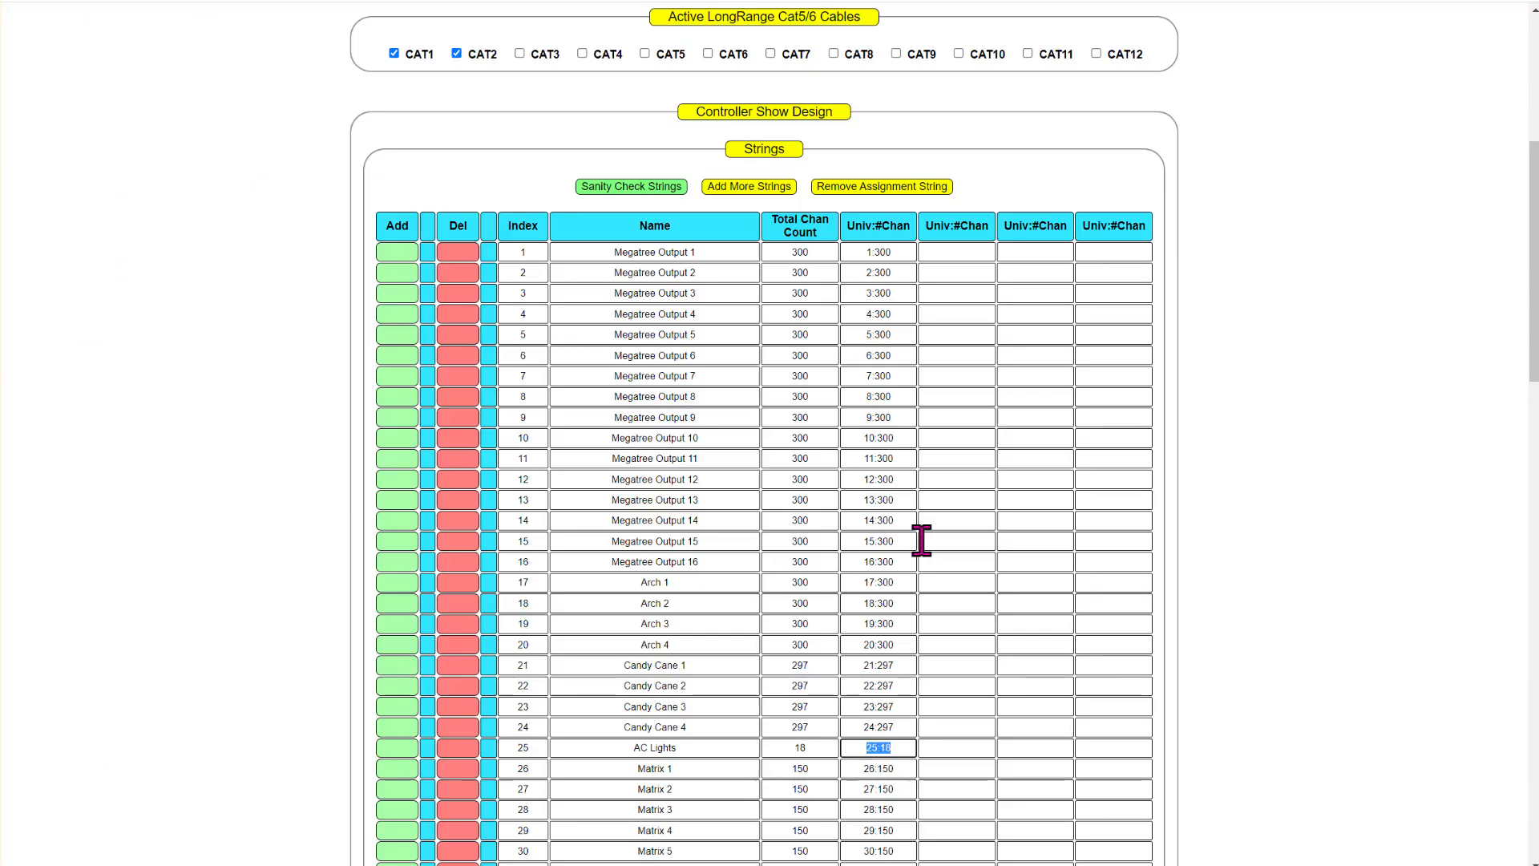
- Set the Arch 1 model to start at channel 1 of universe 17 on any controller
click(904, 563)
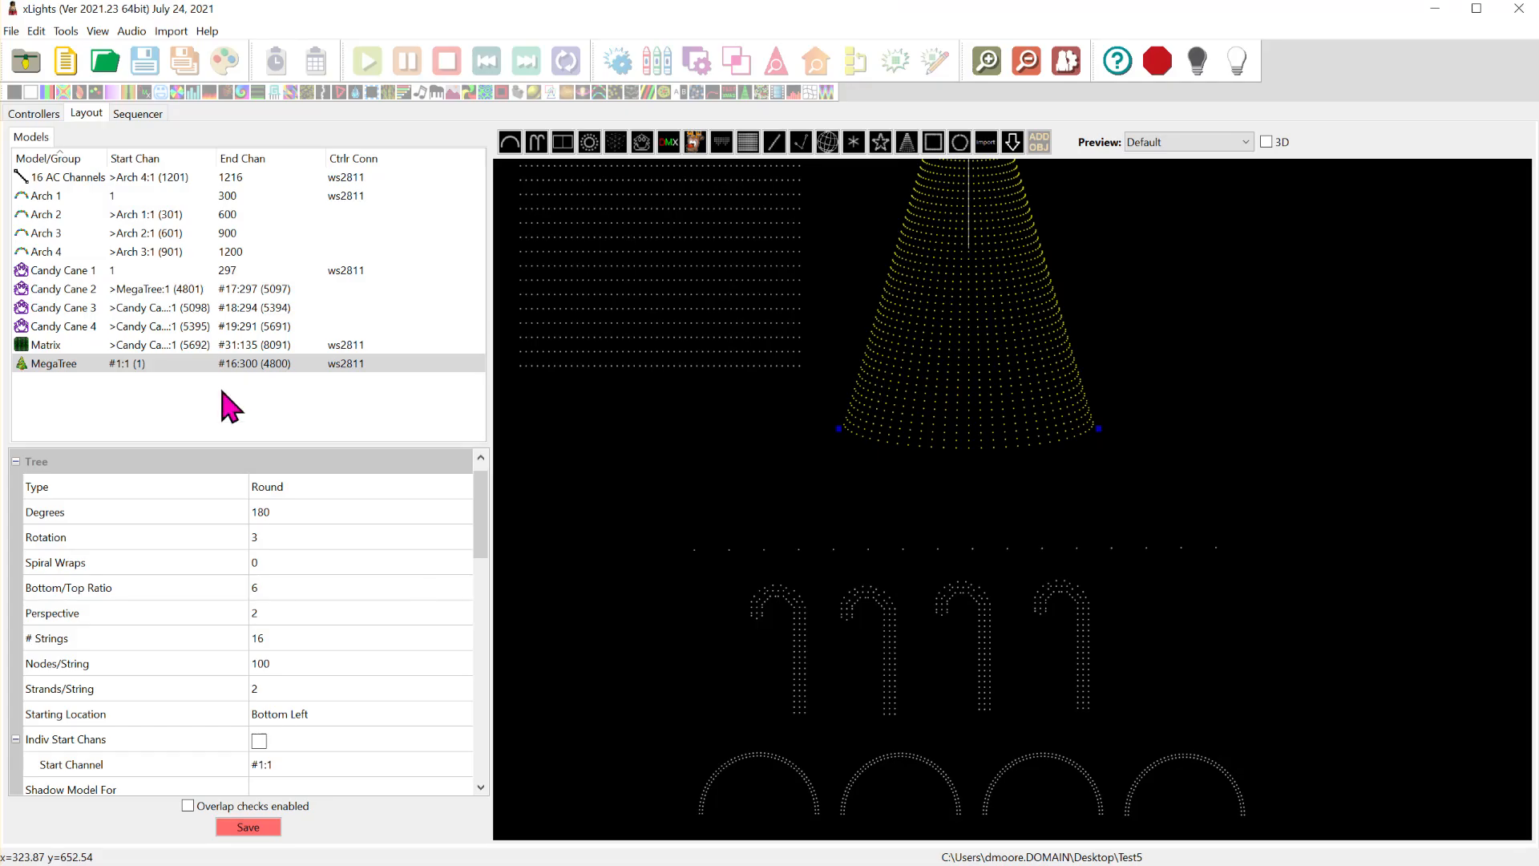
click(94, 197)
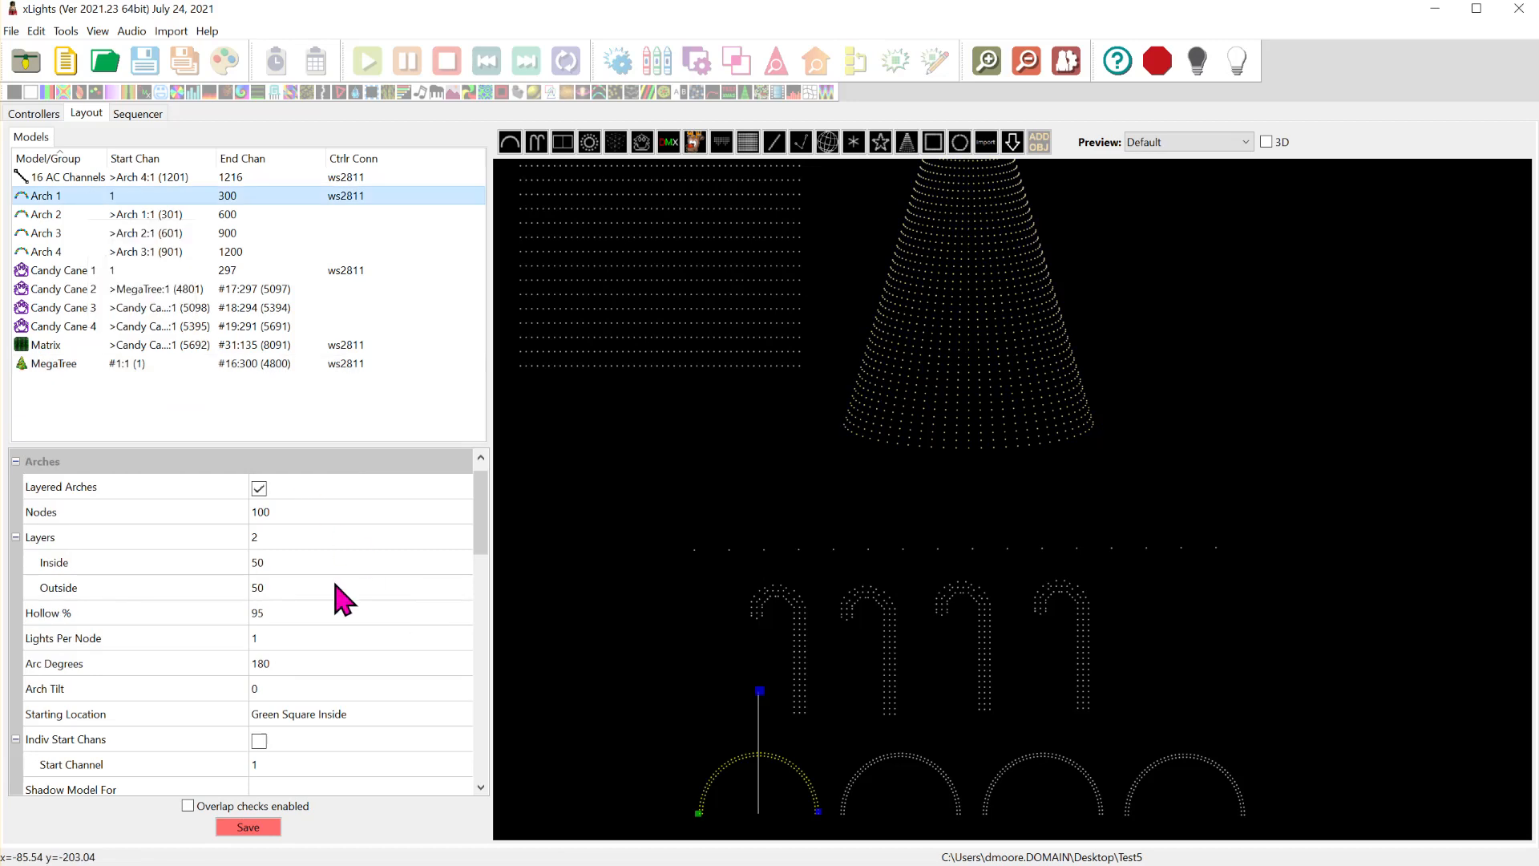
scroll(400, 705, down, 2)
click(415, 616)
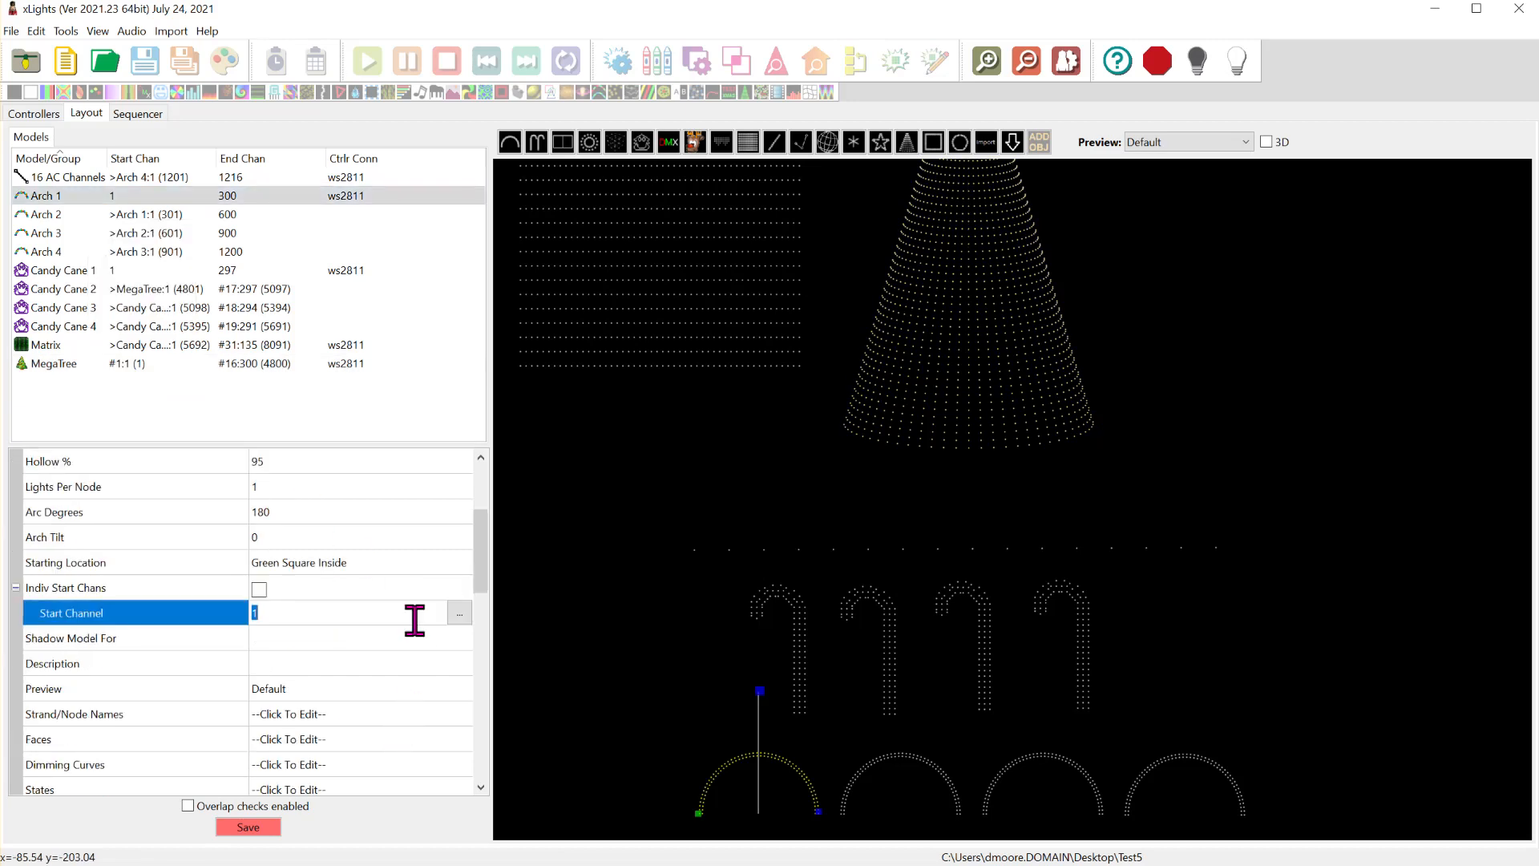
click(457, 612)
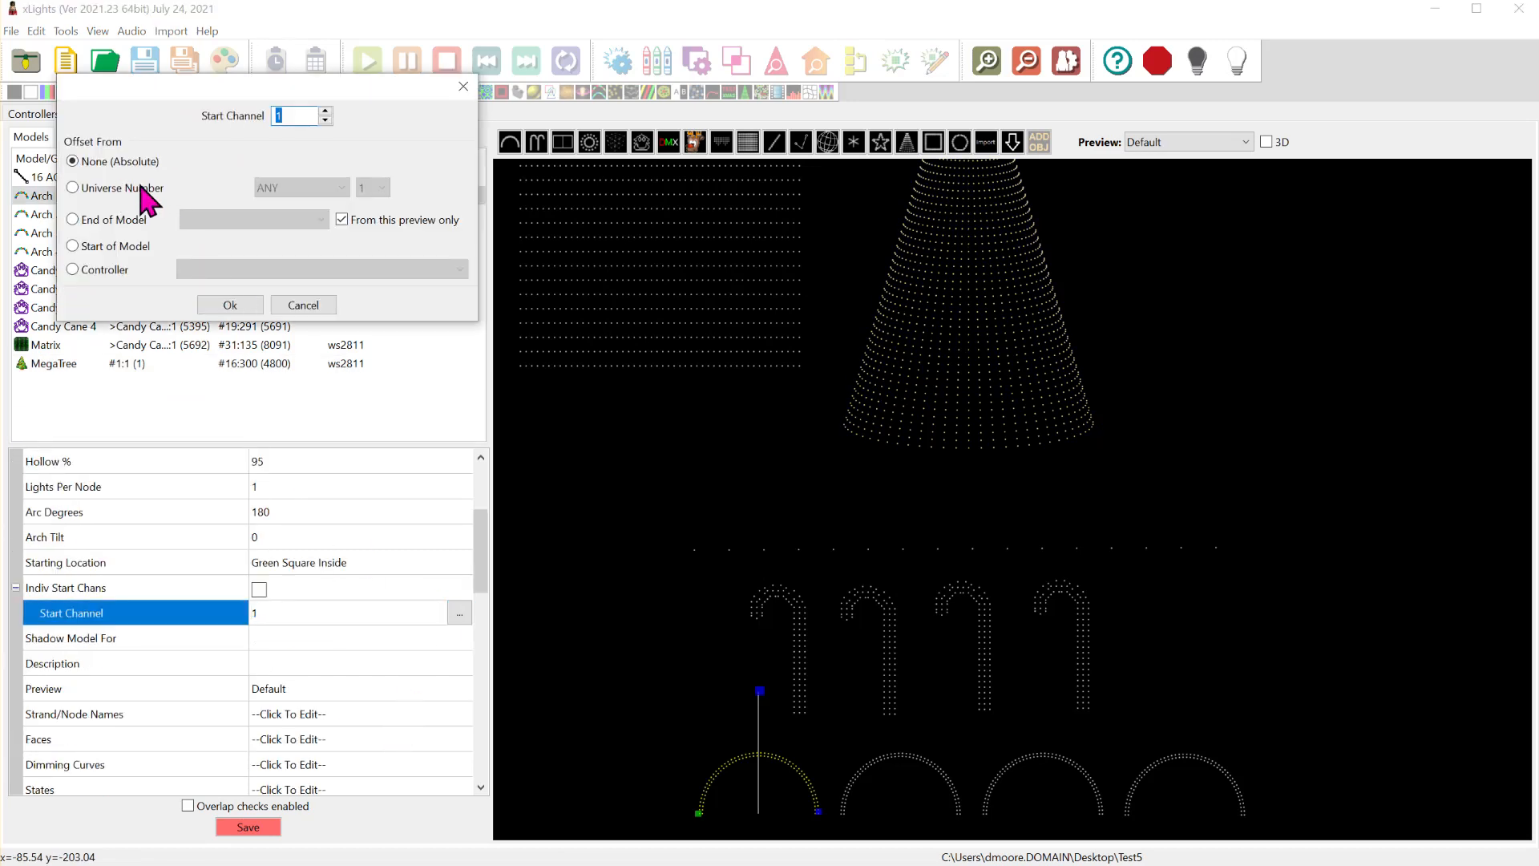
click(141, 187)
click(373, 187)
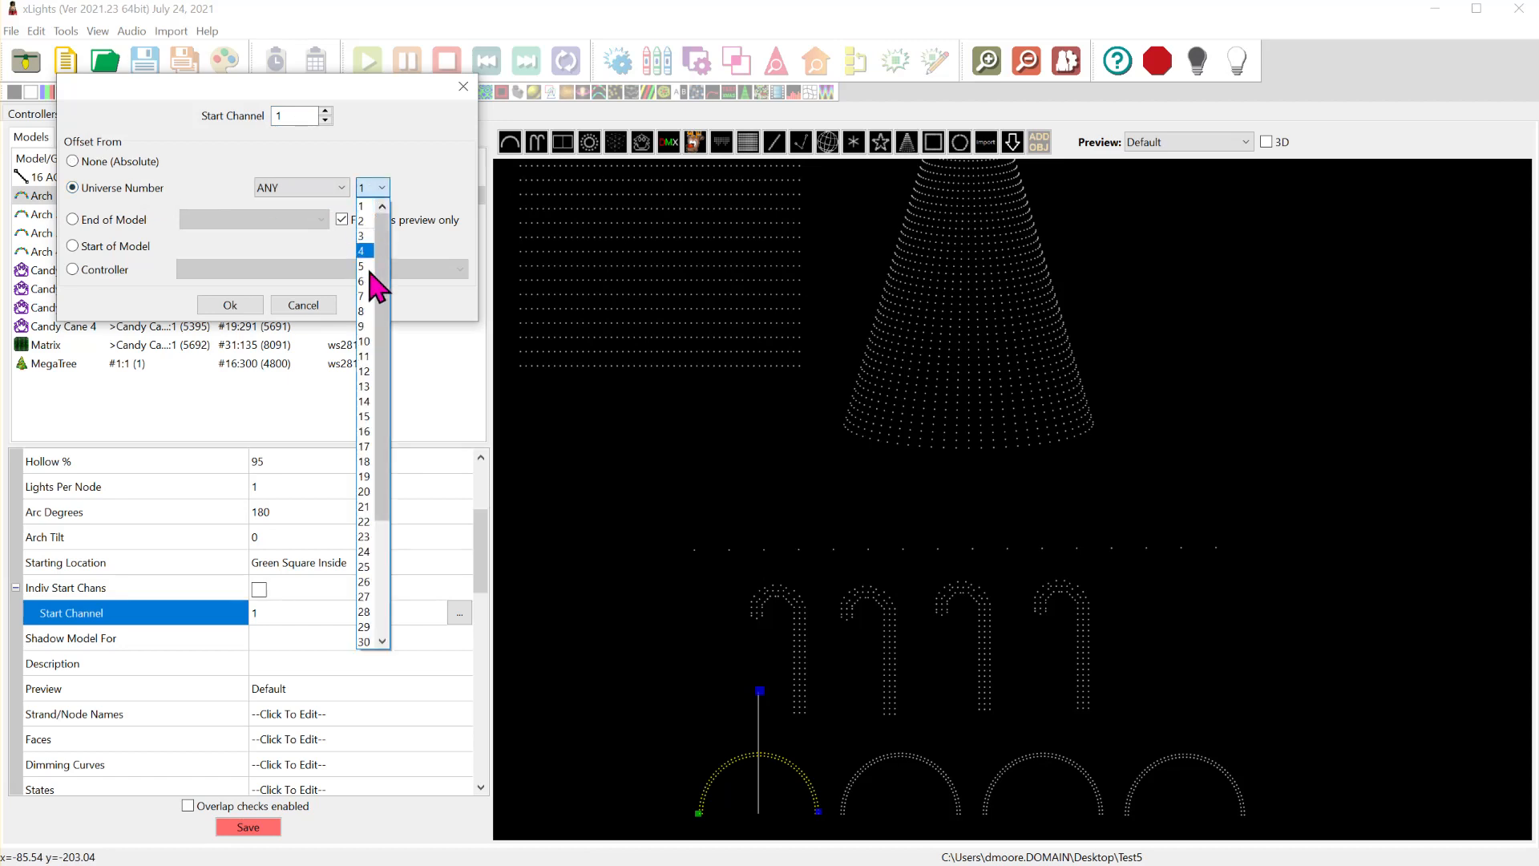
click(367, 446)
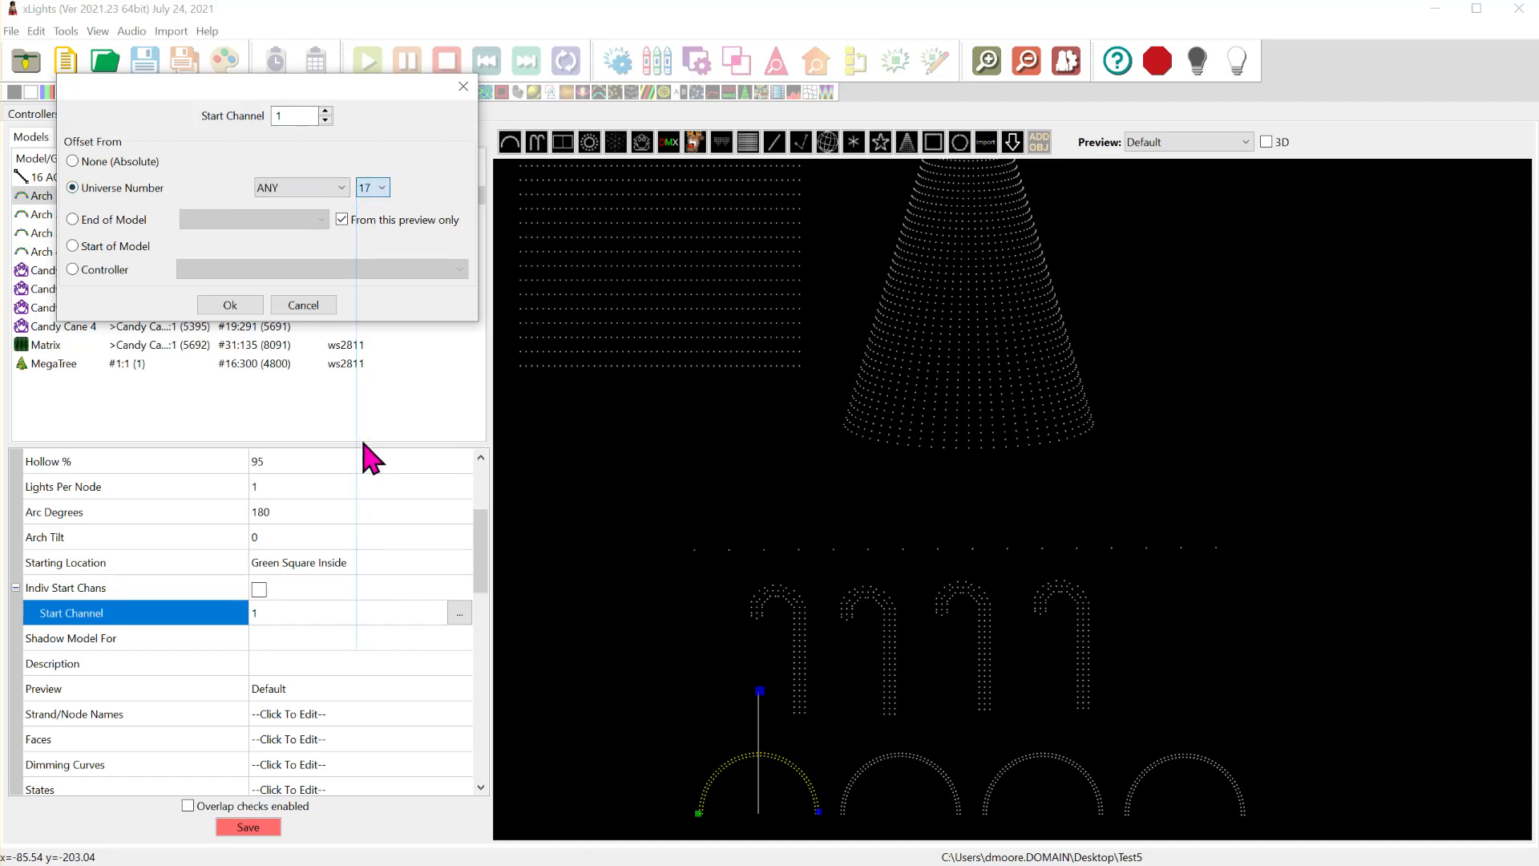
click(232, 307)
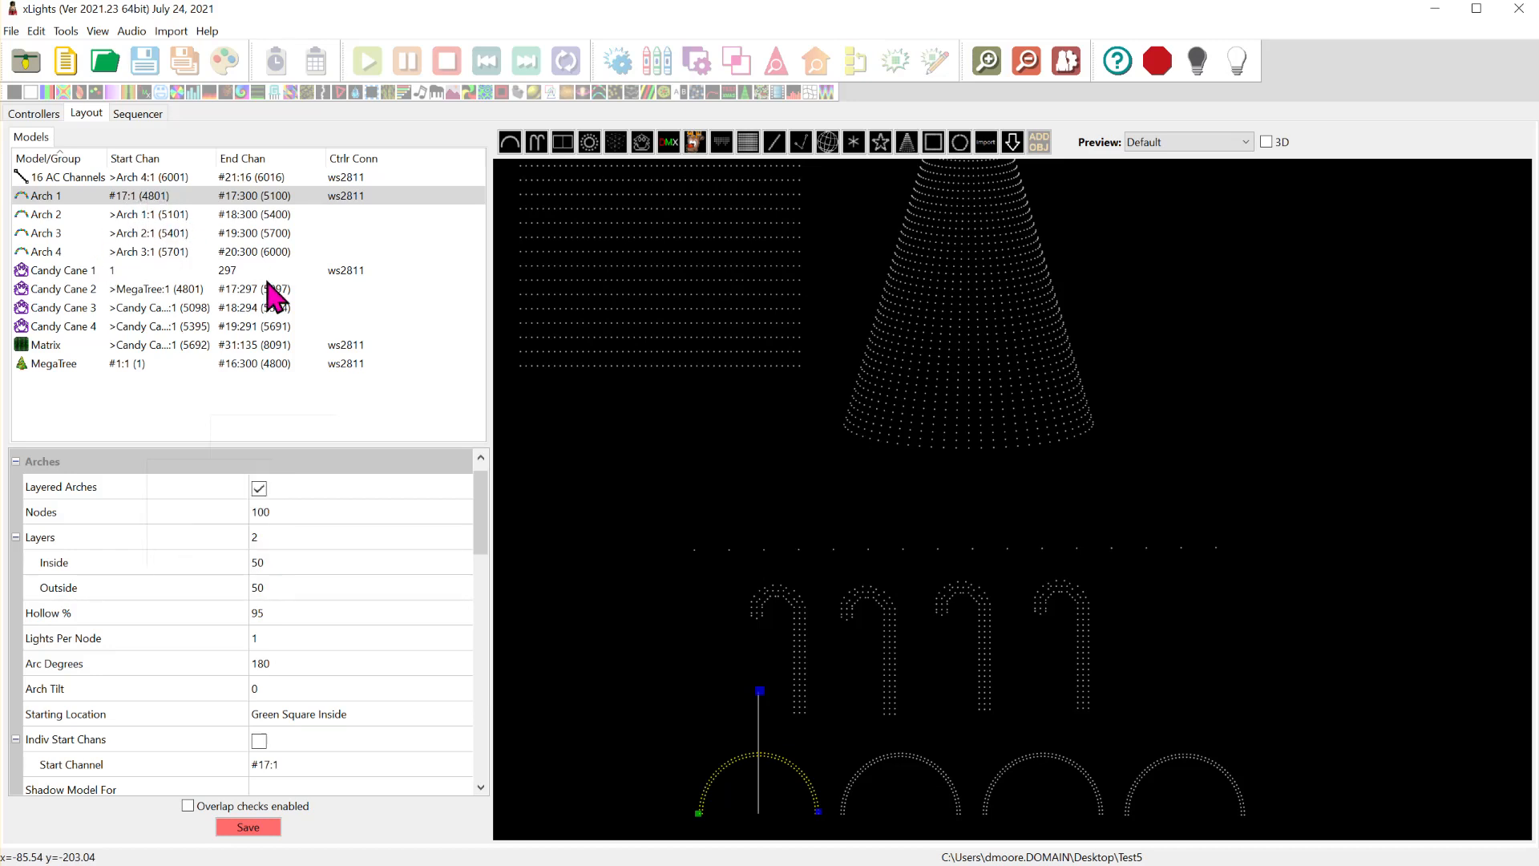
- Set the Arch 2 model to start at channel 1 of universe 18 on any controller
click(142, 216)
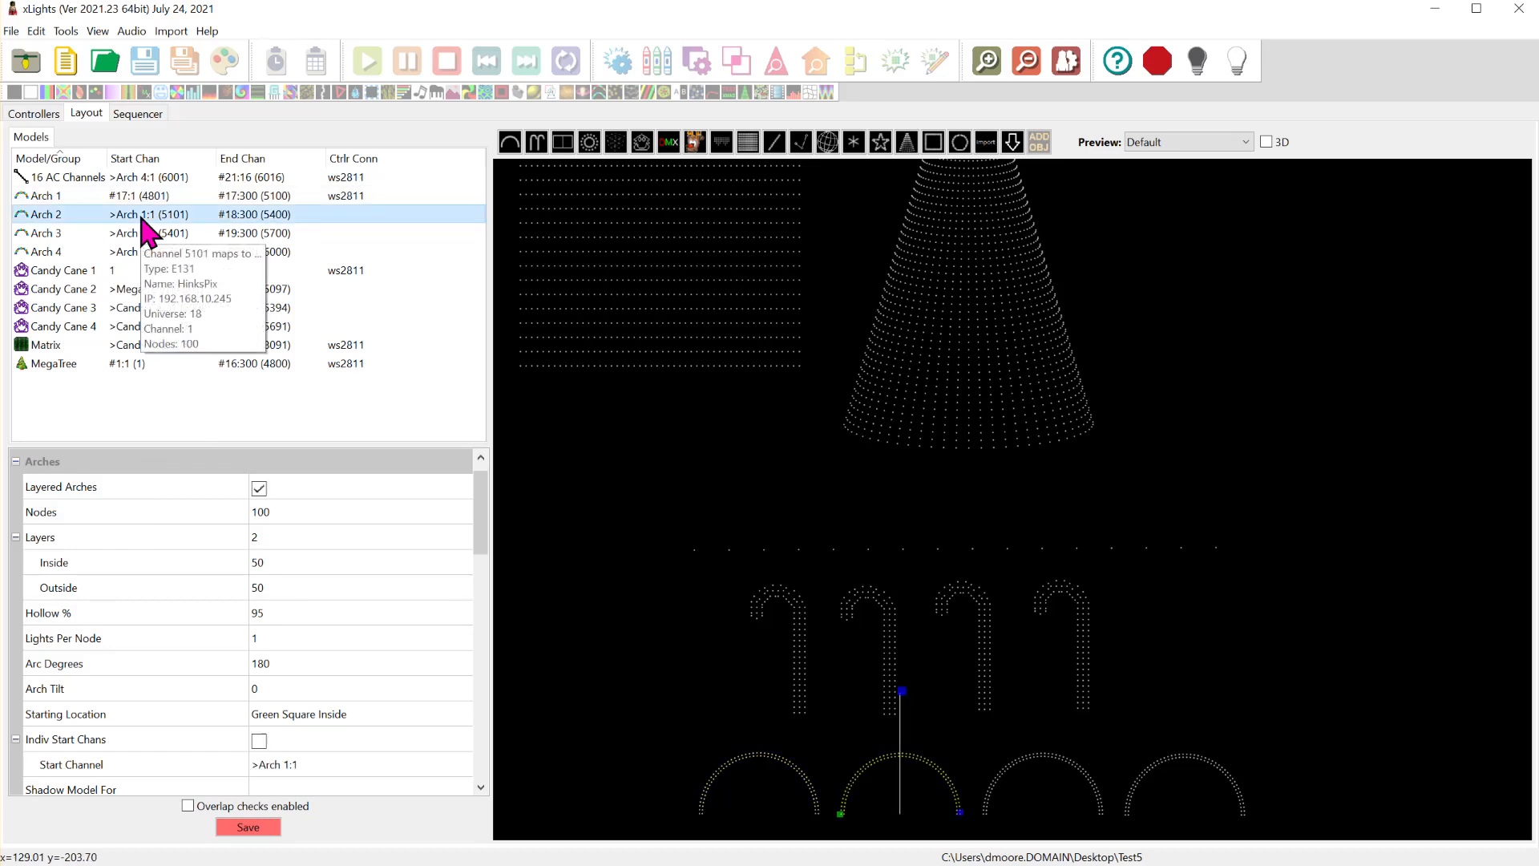
click(445, 766)
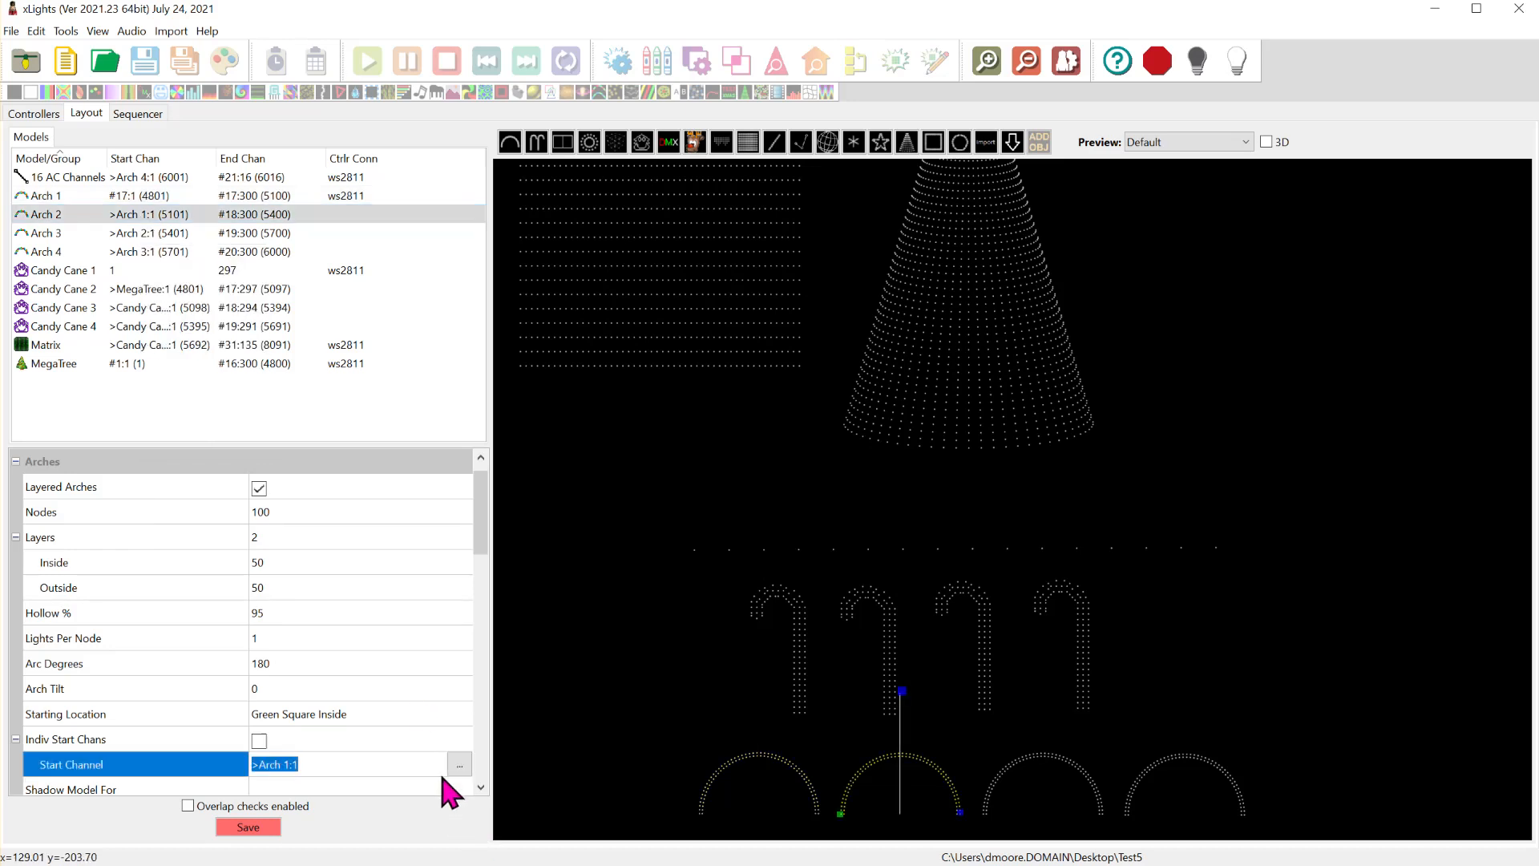
click(459, 763)
click(134, 188)
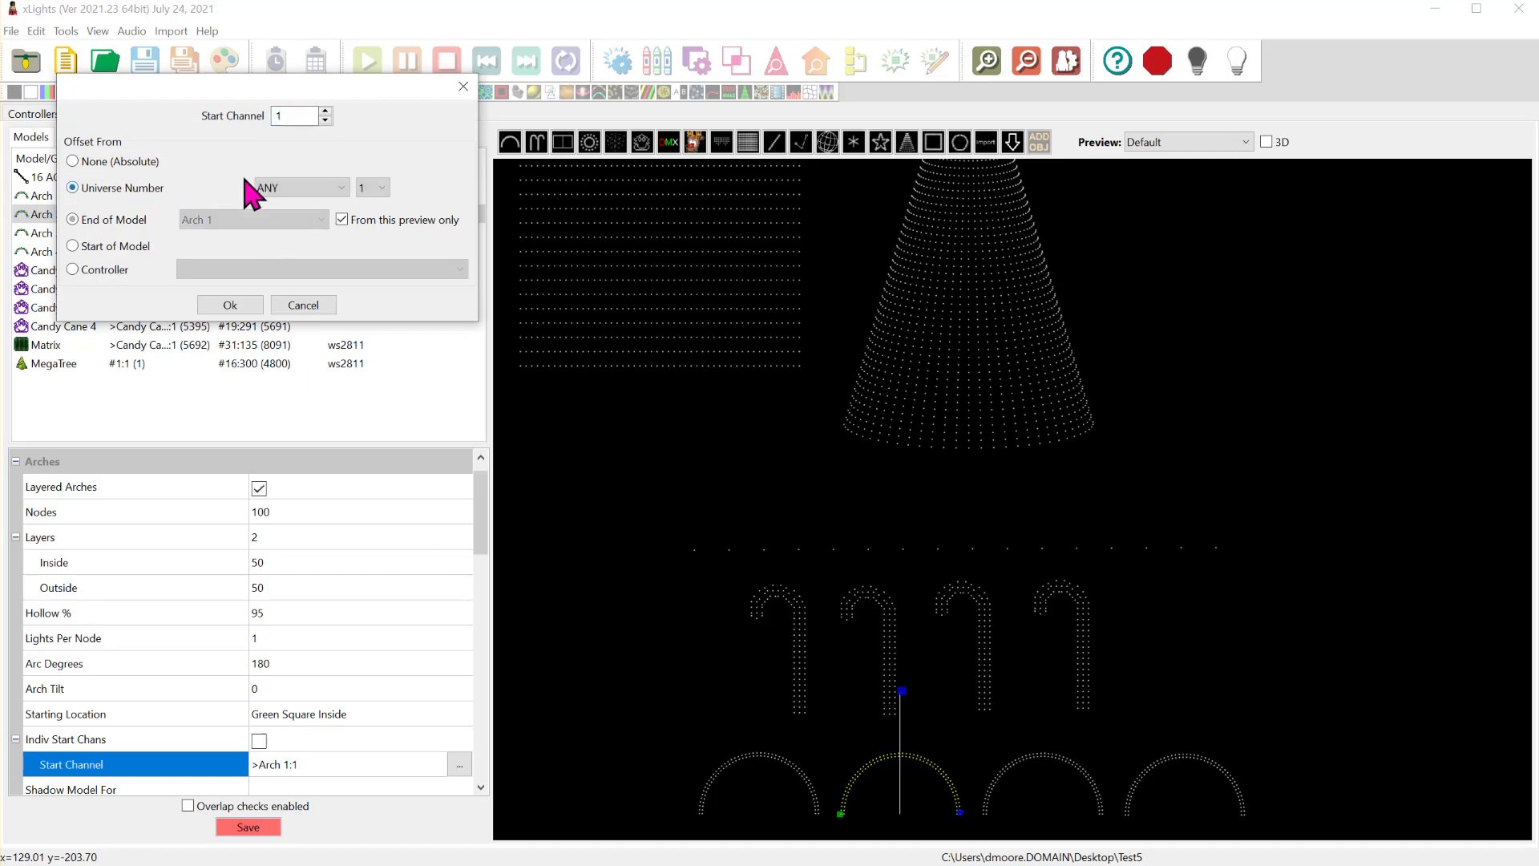
click(373, 189)
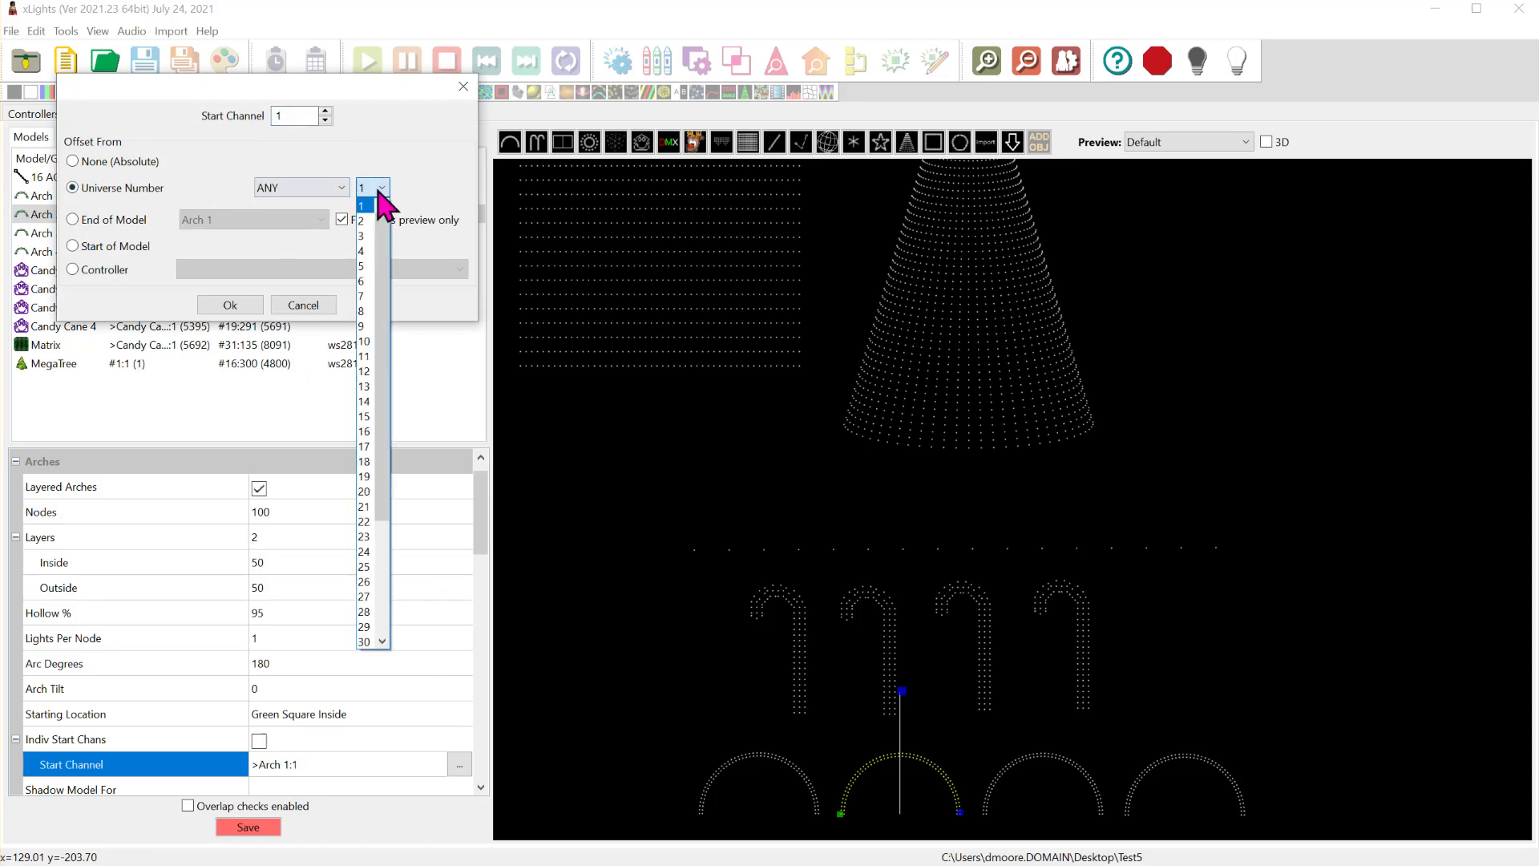
click(365, 461)
click(230, 305)
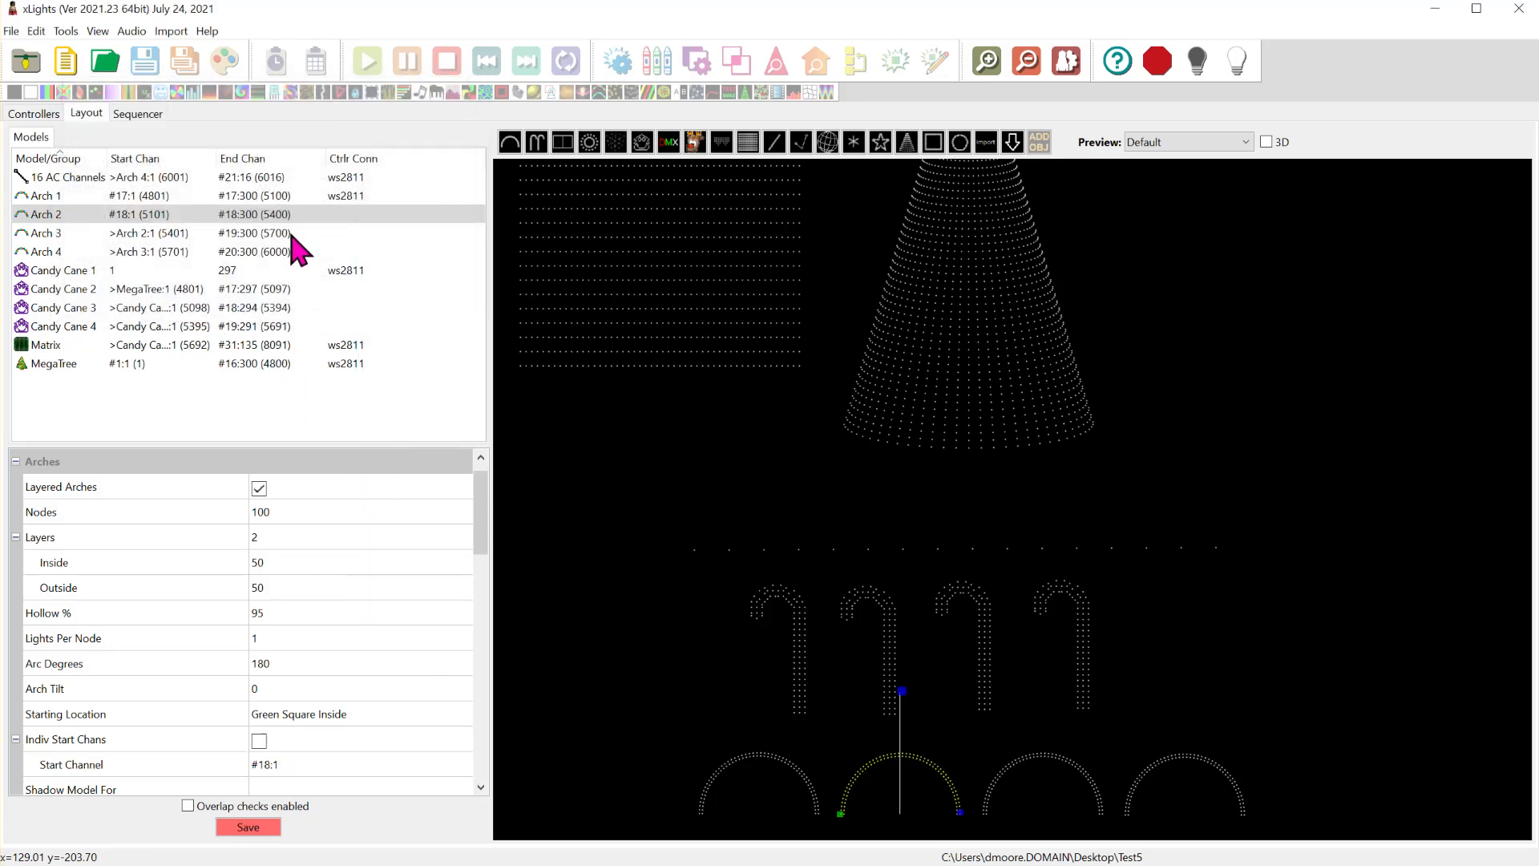
- Set the Arch 3 model to start at channel 1 of universe 19 on any controller
click(210, 237)
click(443, 768)
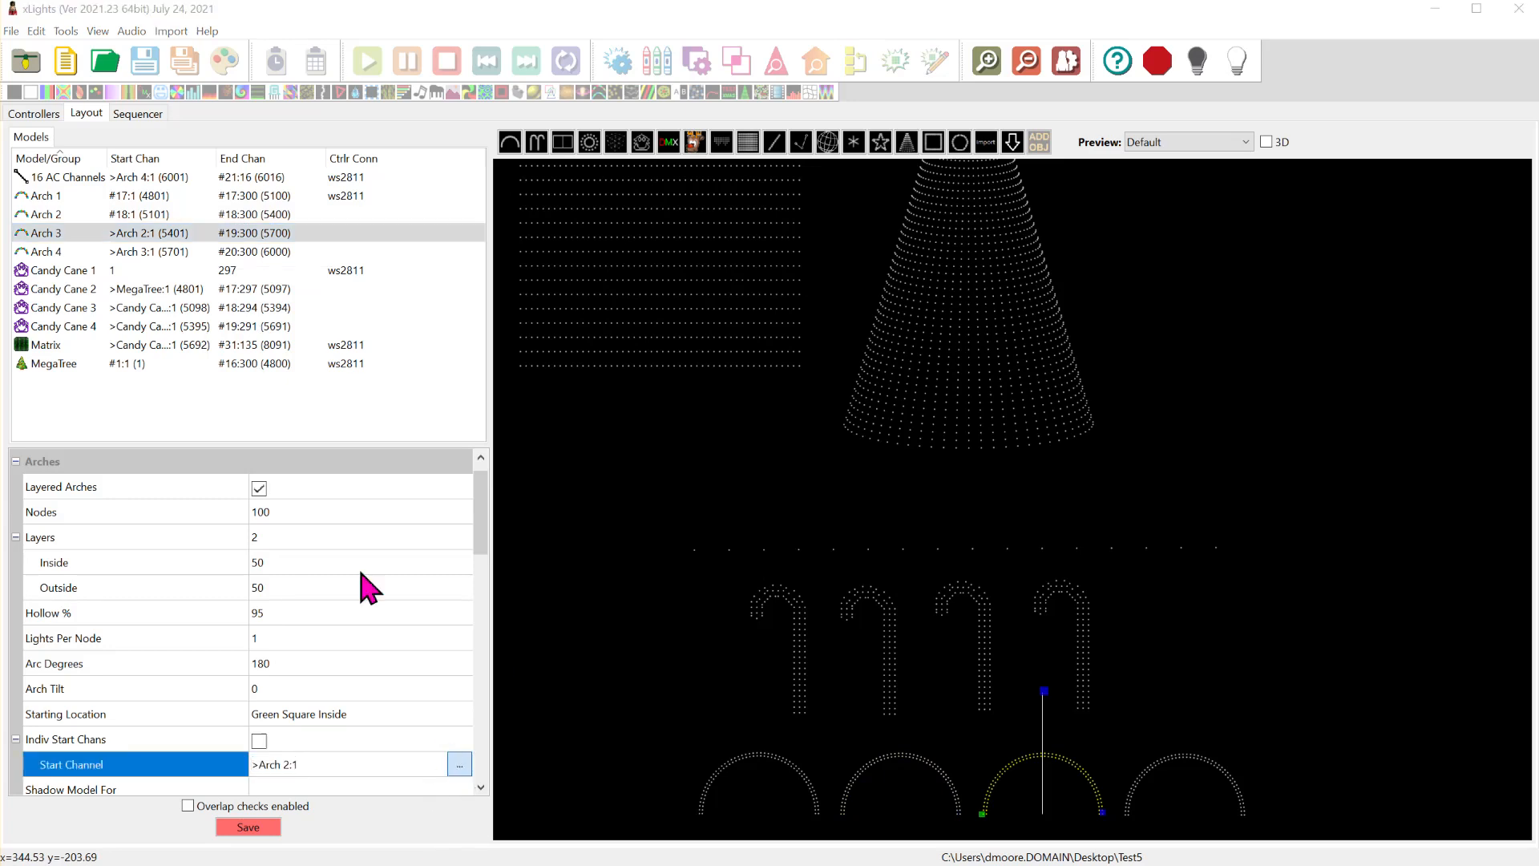
click(460, 764)
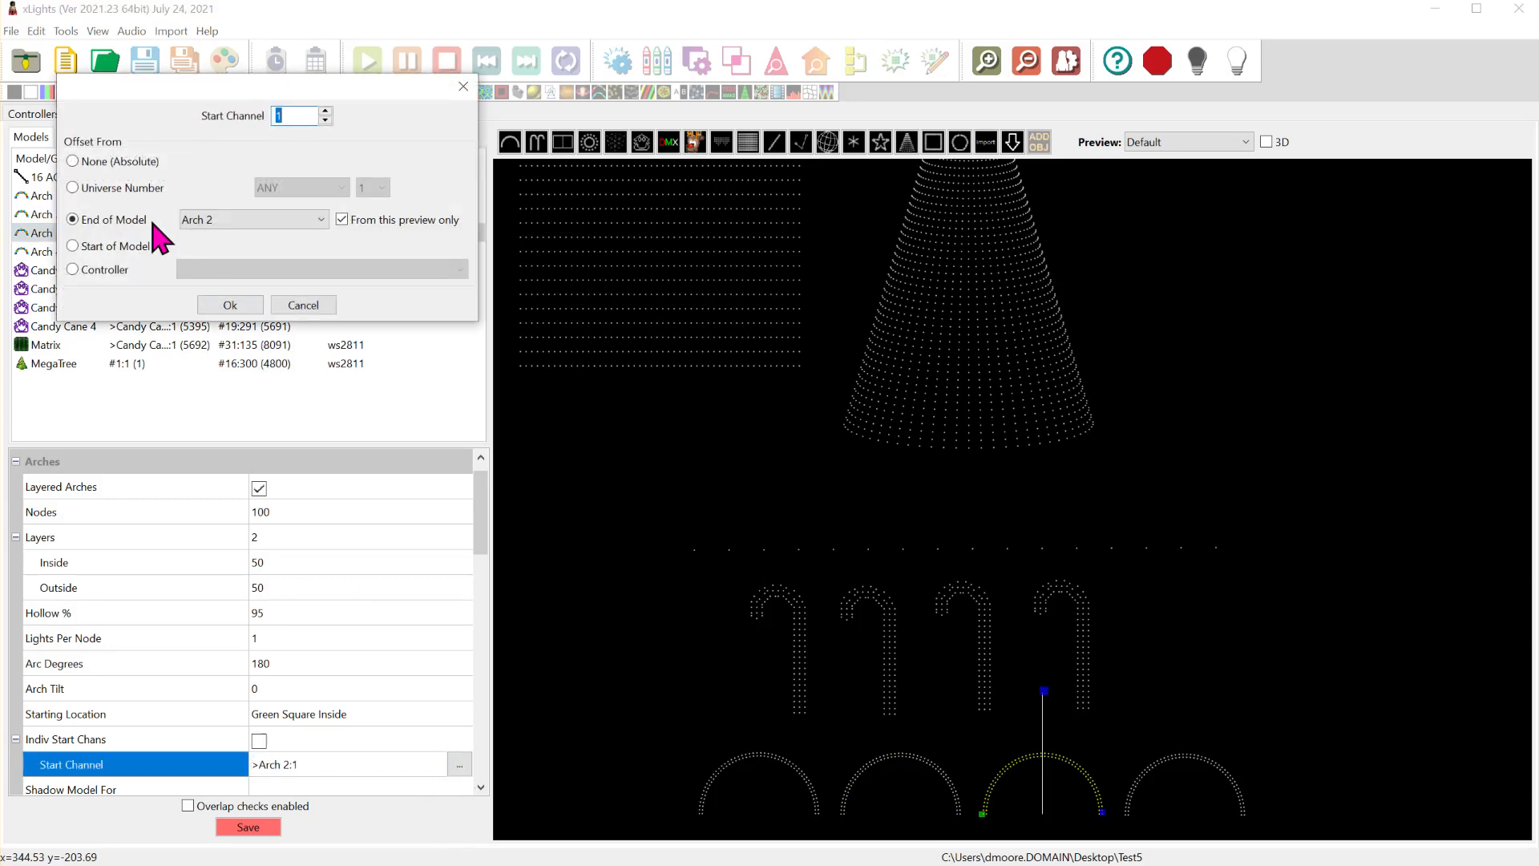
click(121, 188)
click(295, 189)
click(375, 187)
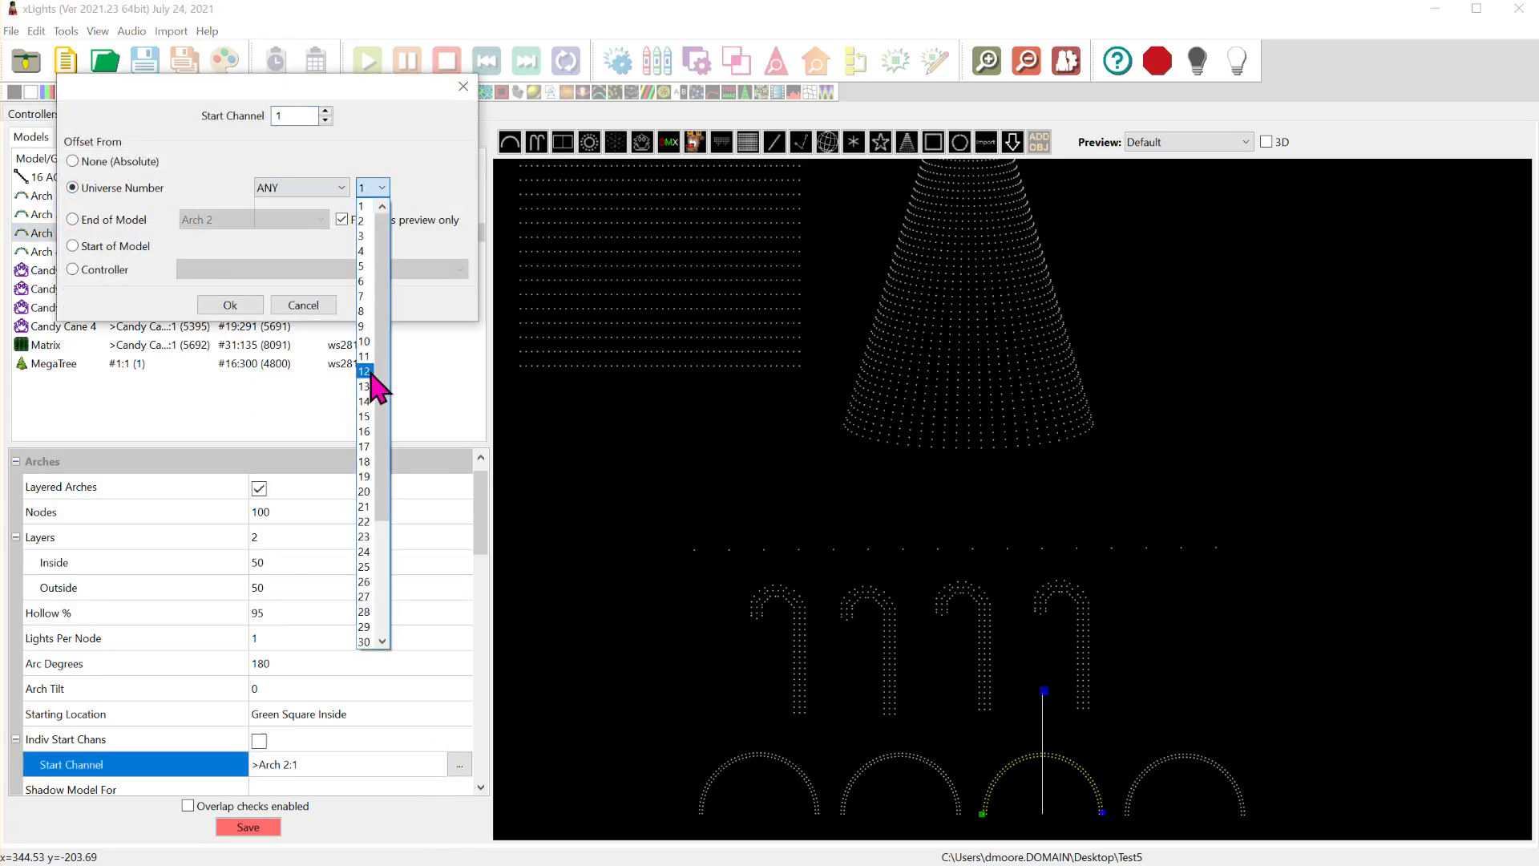
click(364, 477)
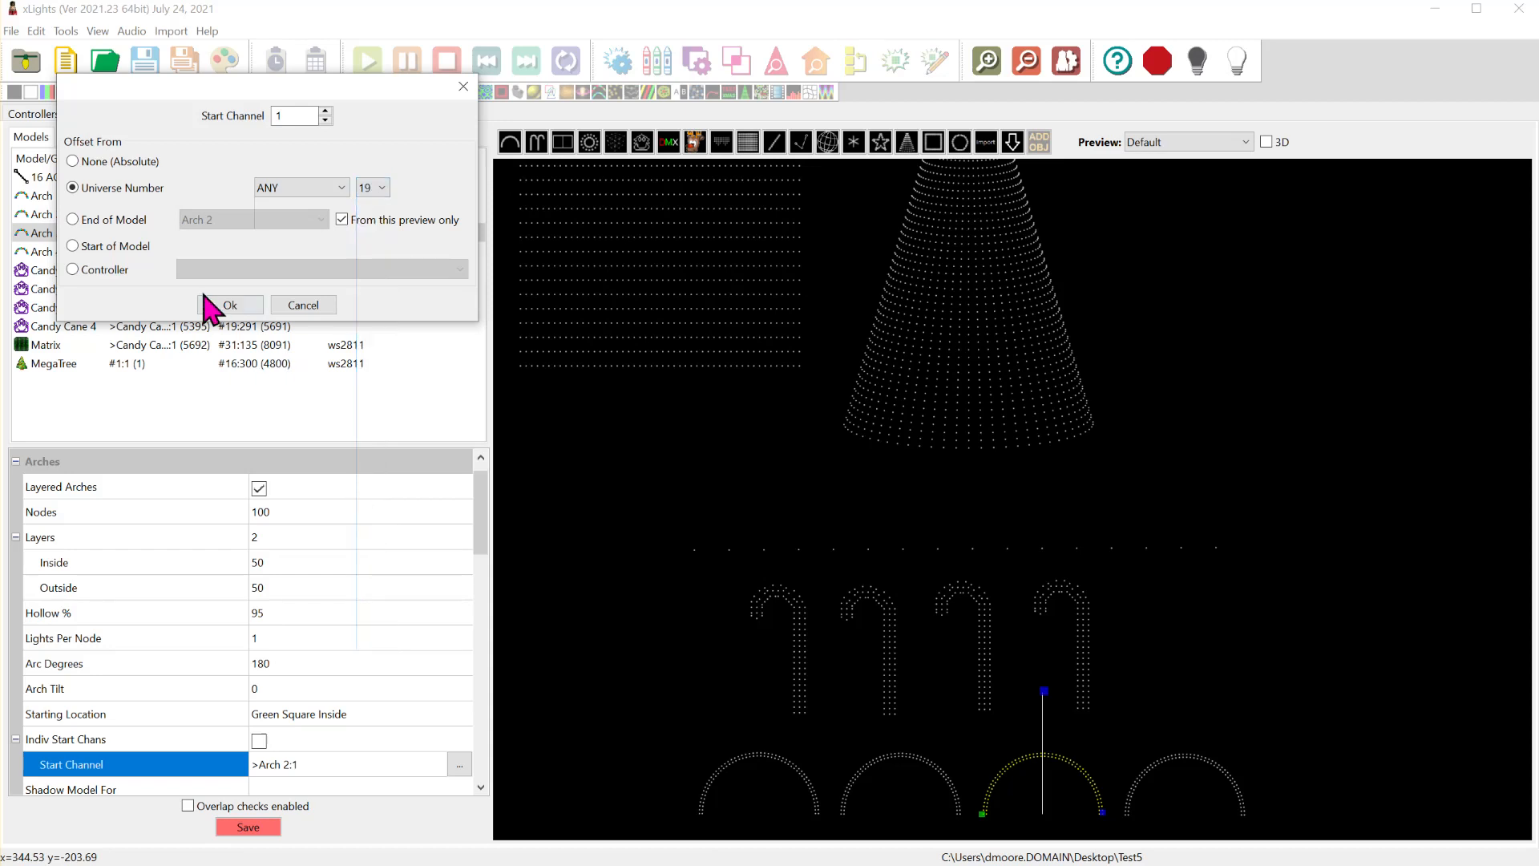
click(230, 305)
- Set the Arch 4 model to start at channel 1 of universe 20 on any controller
click(85, 252)
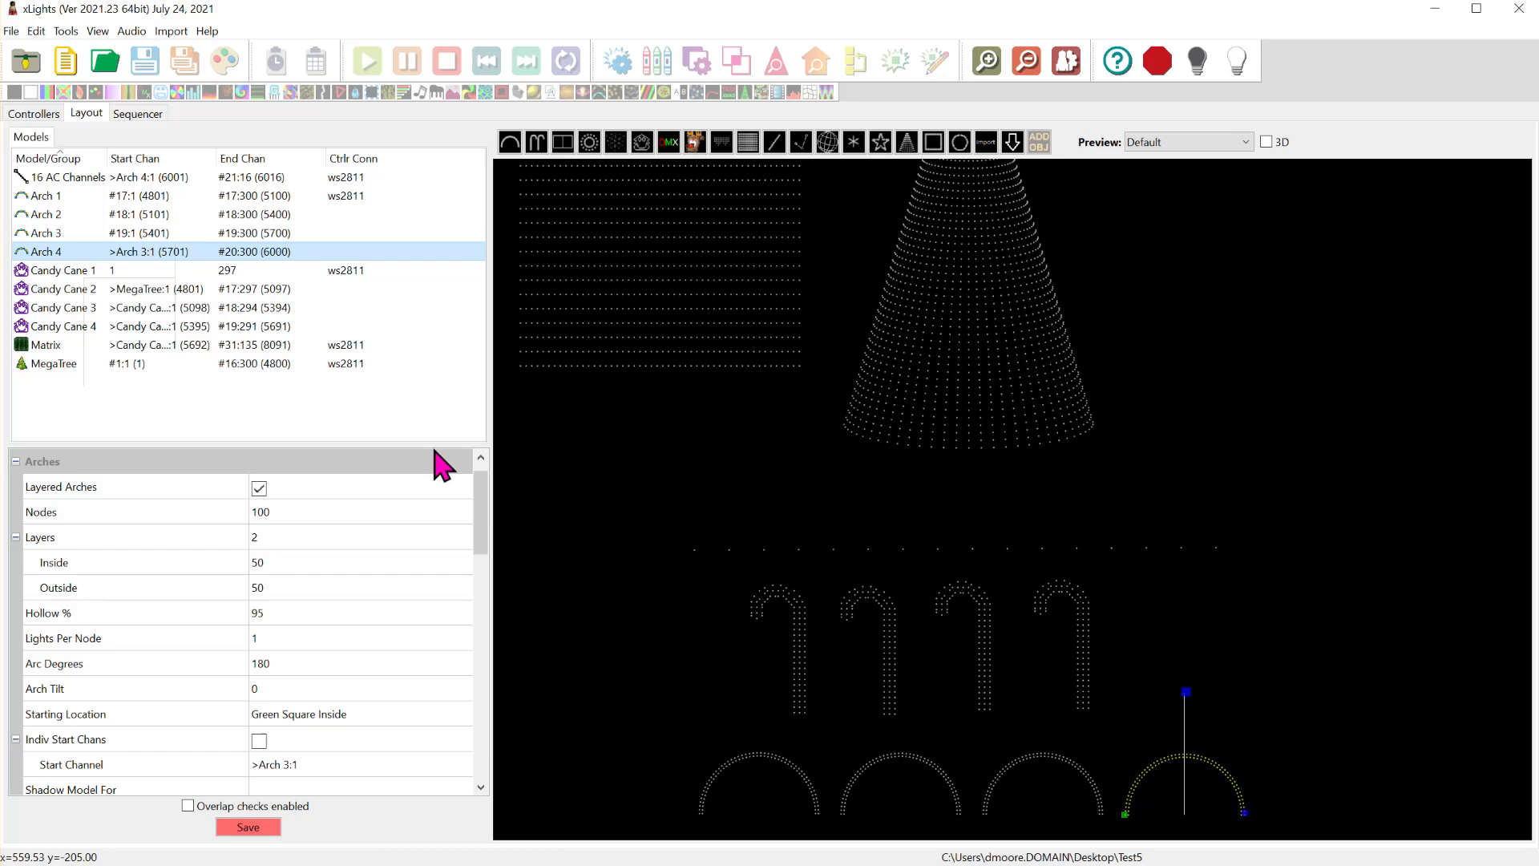
click(392, 764)
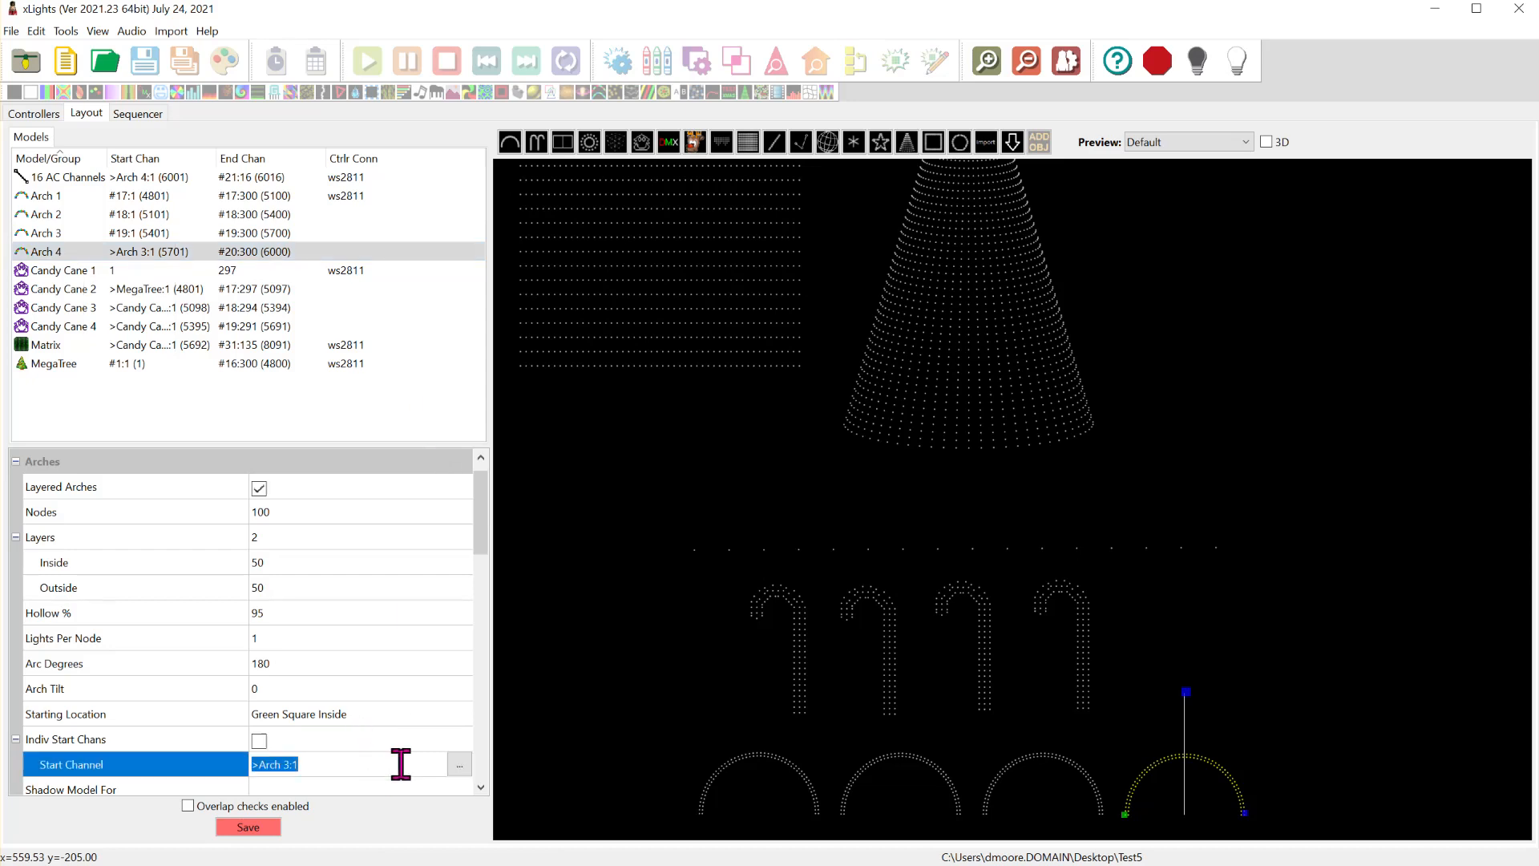
click(459, 764)
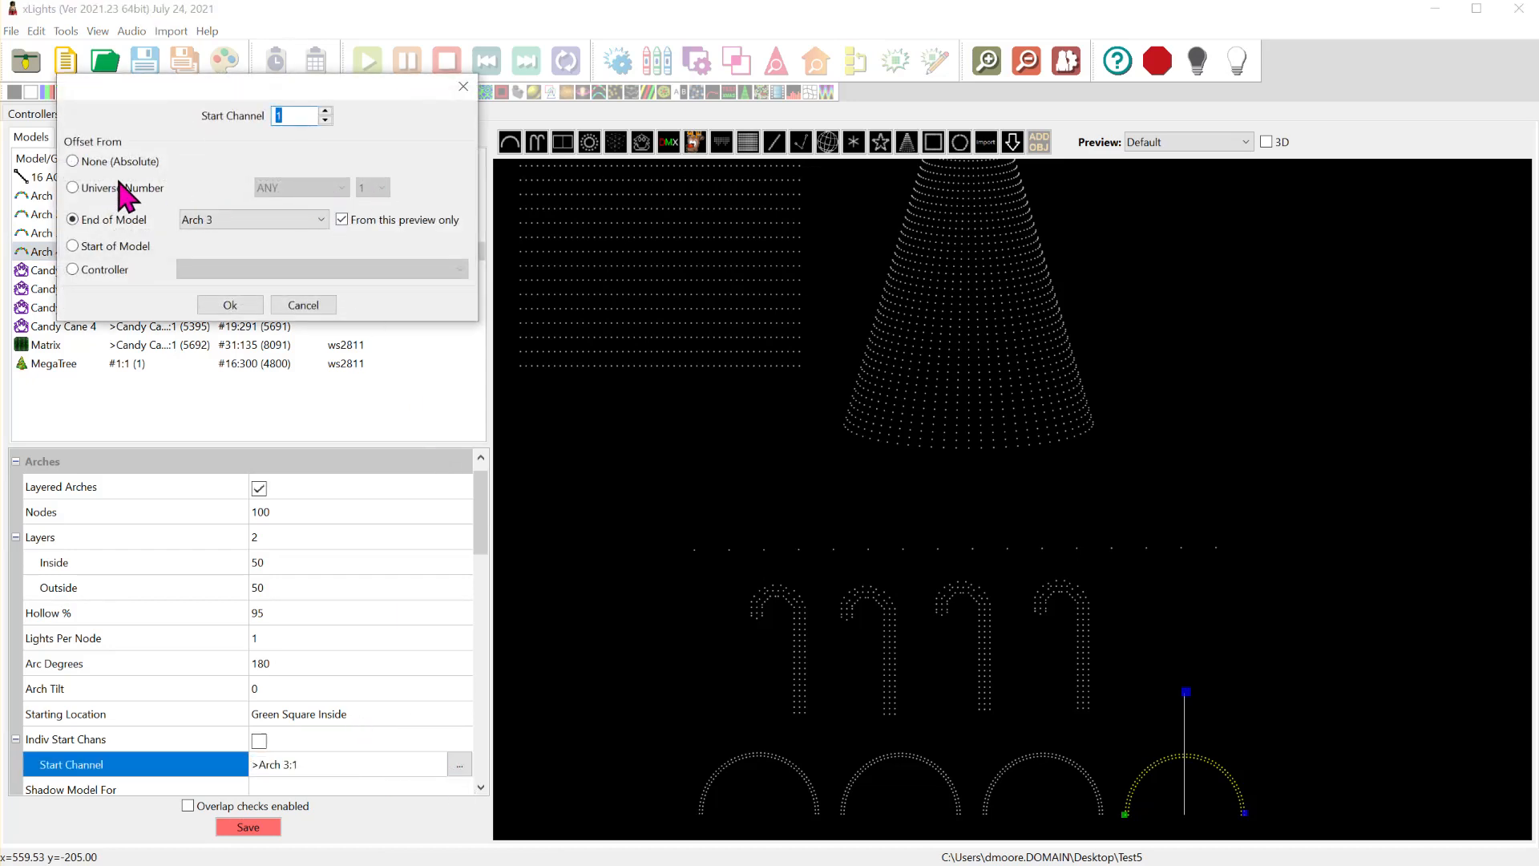
click(148, 189)
click(377, 183)
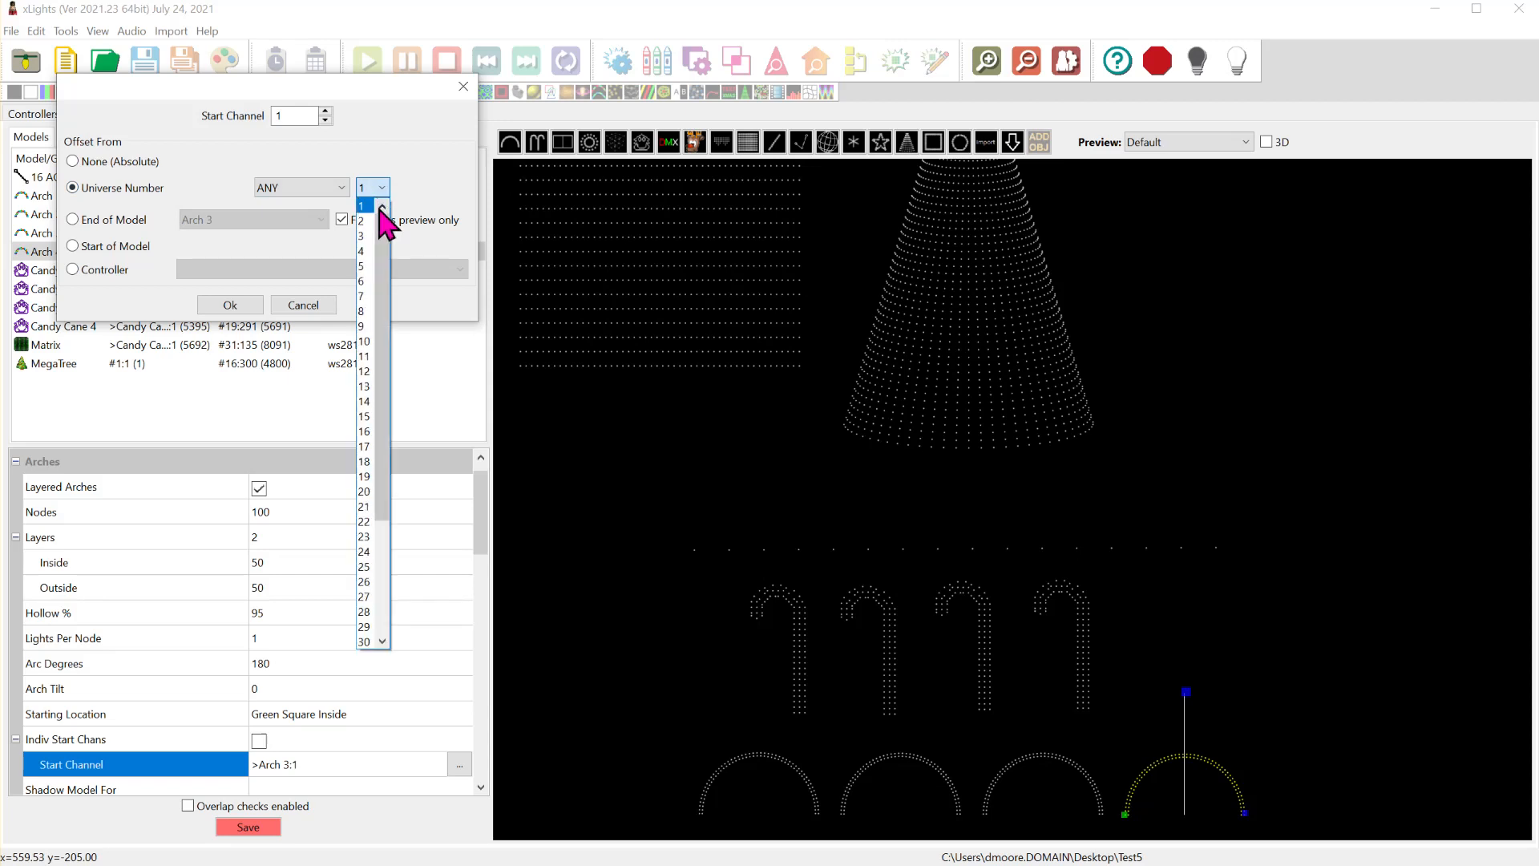
click(365, 491)
click(373, 188)
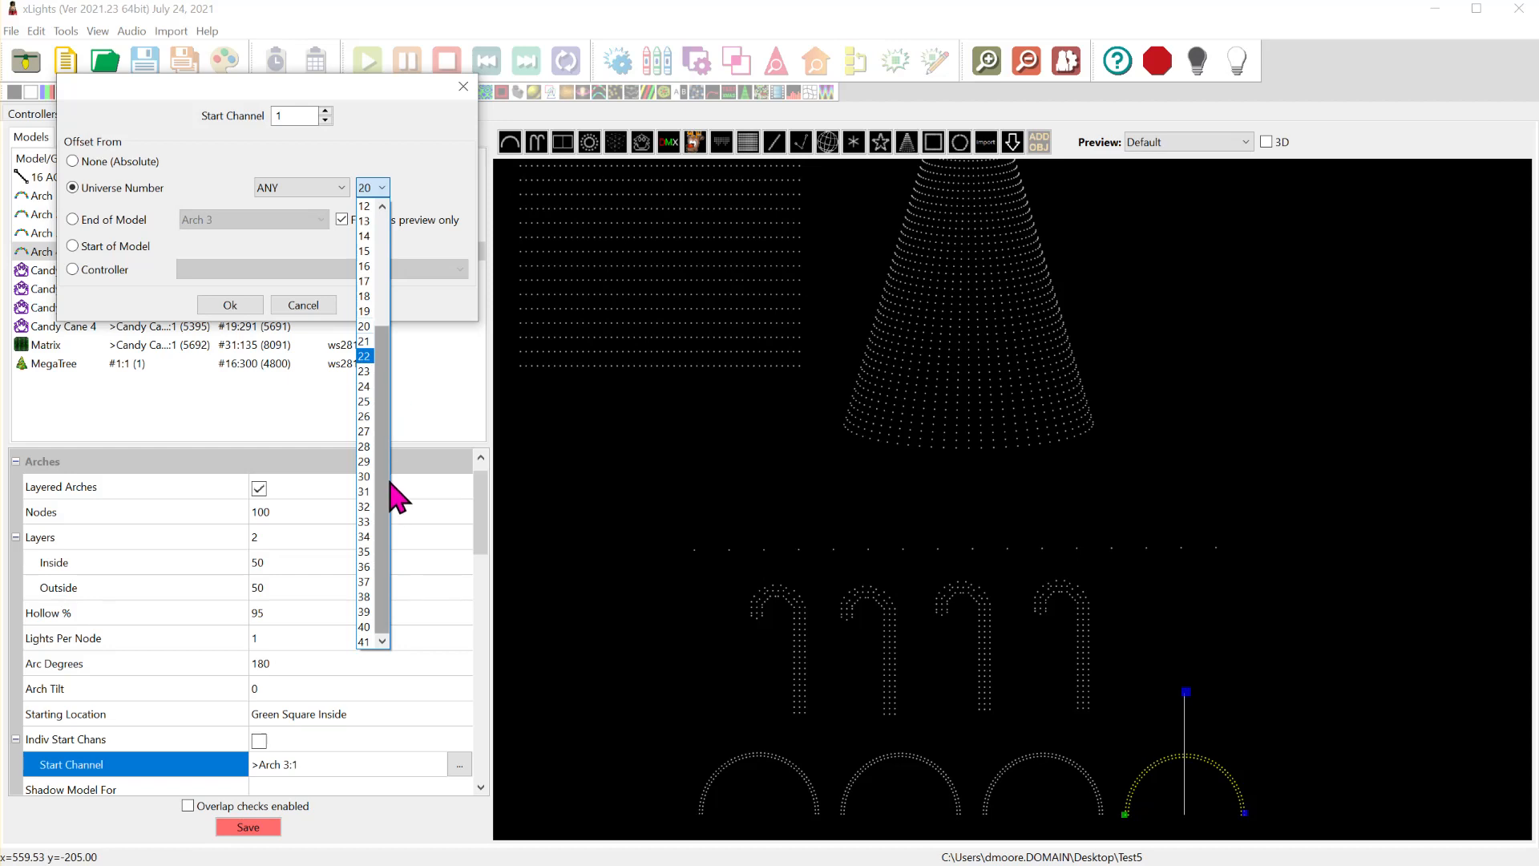
click(365, 326)
click(239, 304)
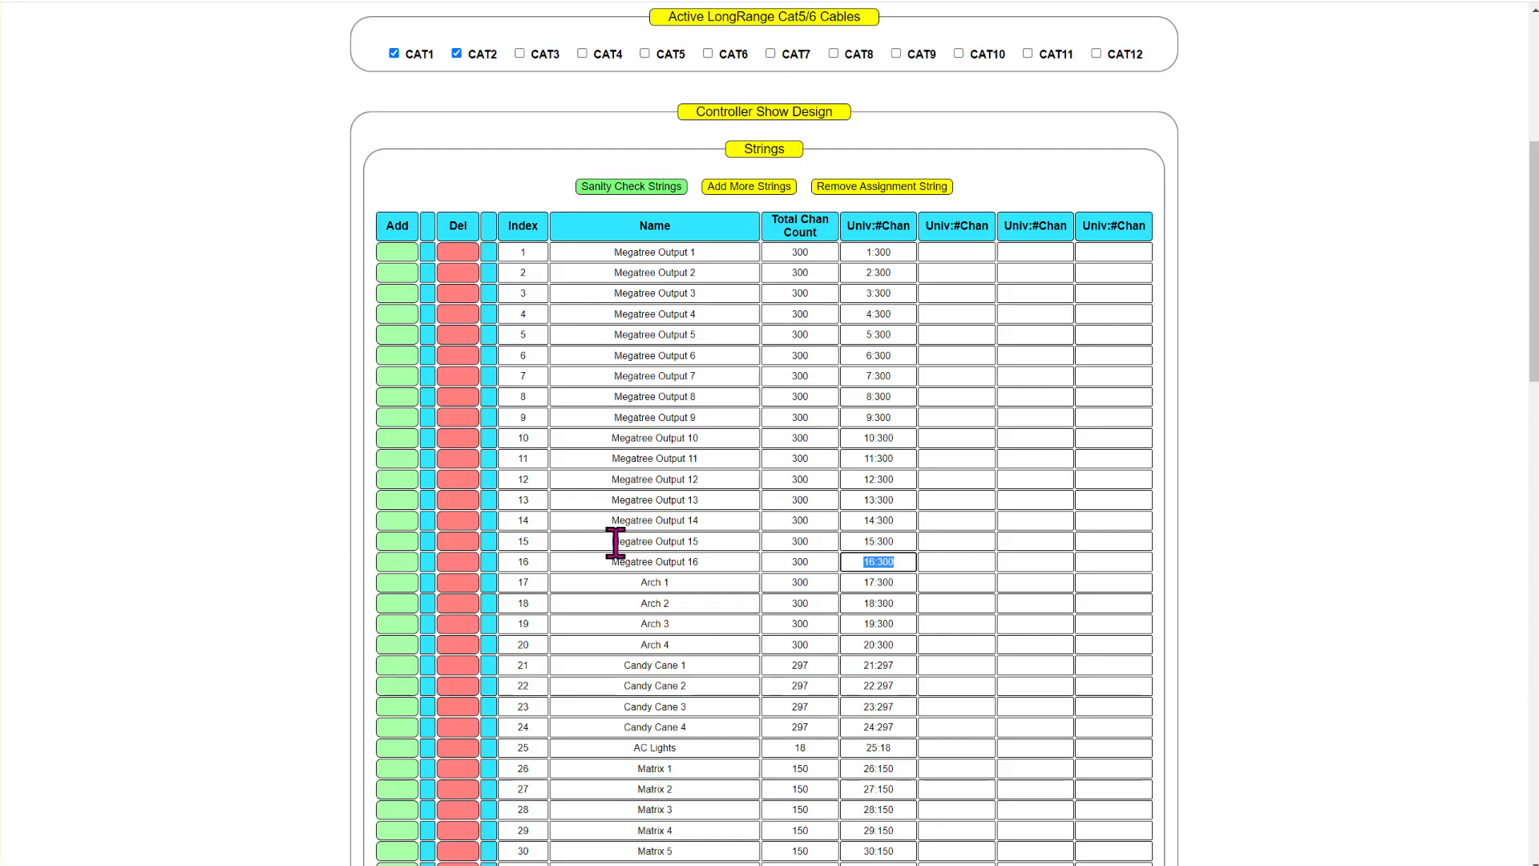
- Check Candy Cane 1 in the TEST8 string list, and set its xLights model to start at channel 1 of universe 21 on any controller
click(697, 670)
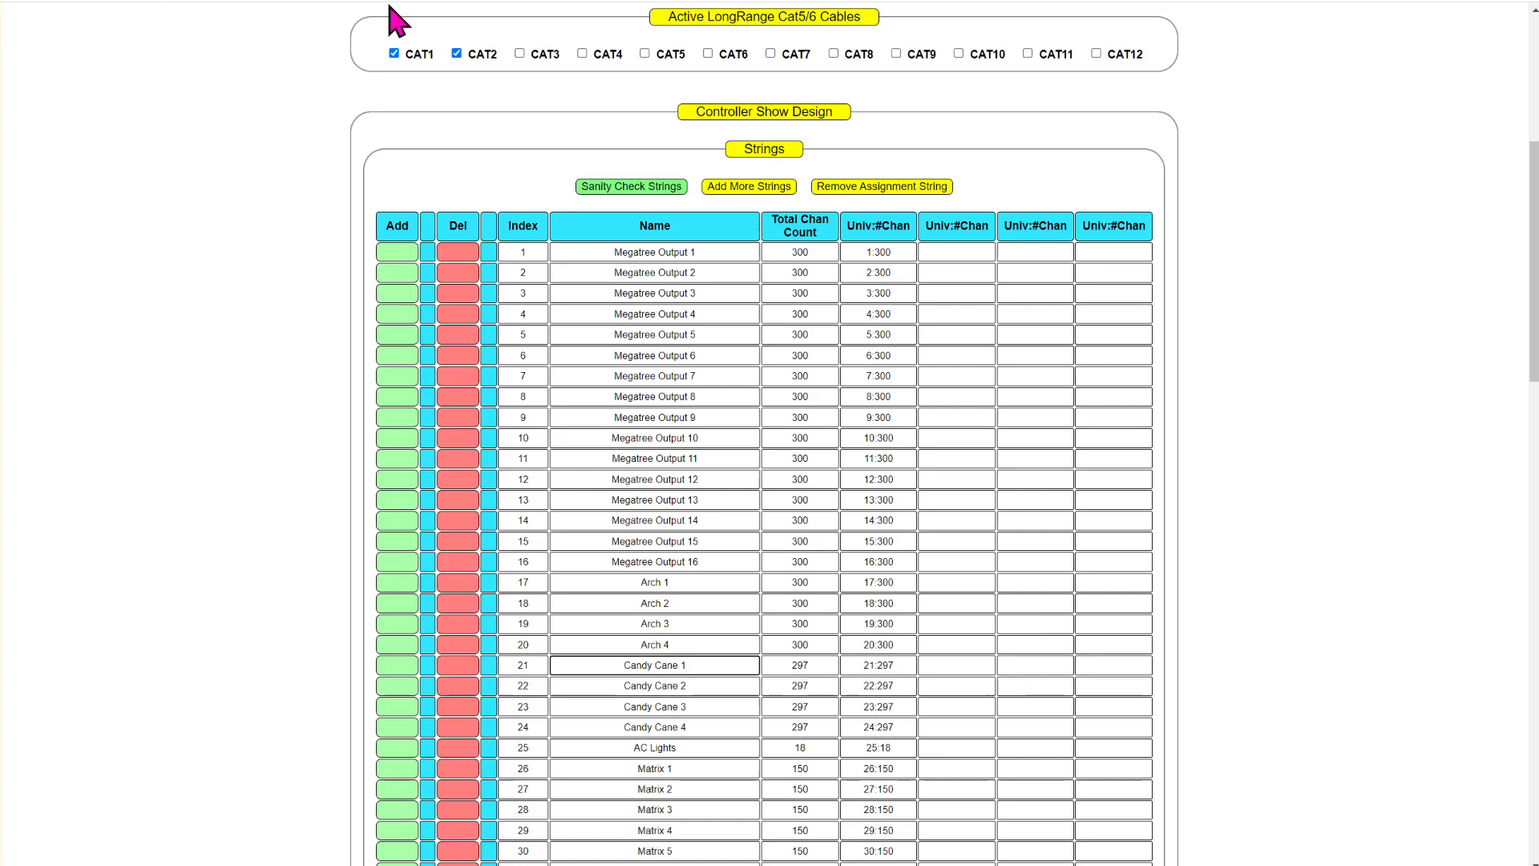
key(alt+Tab)
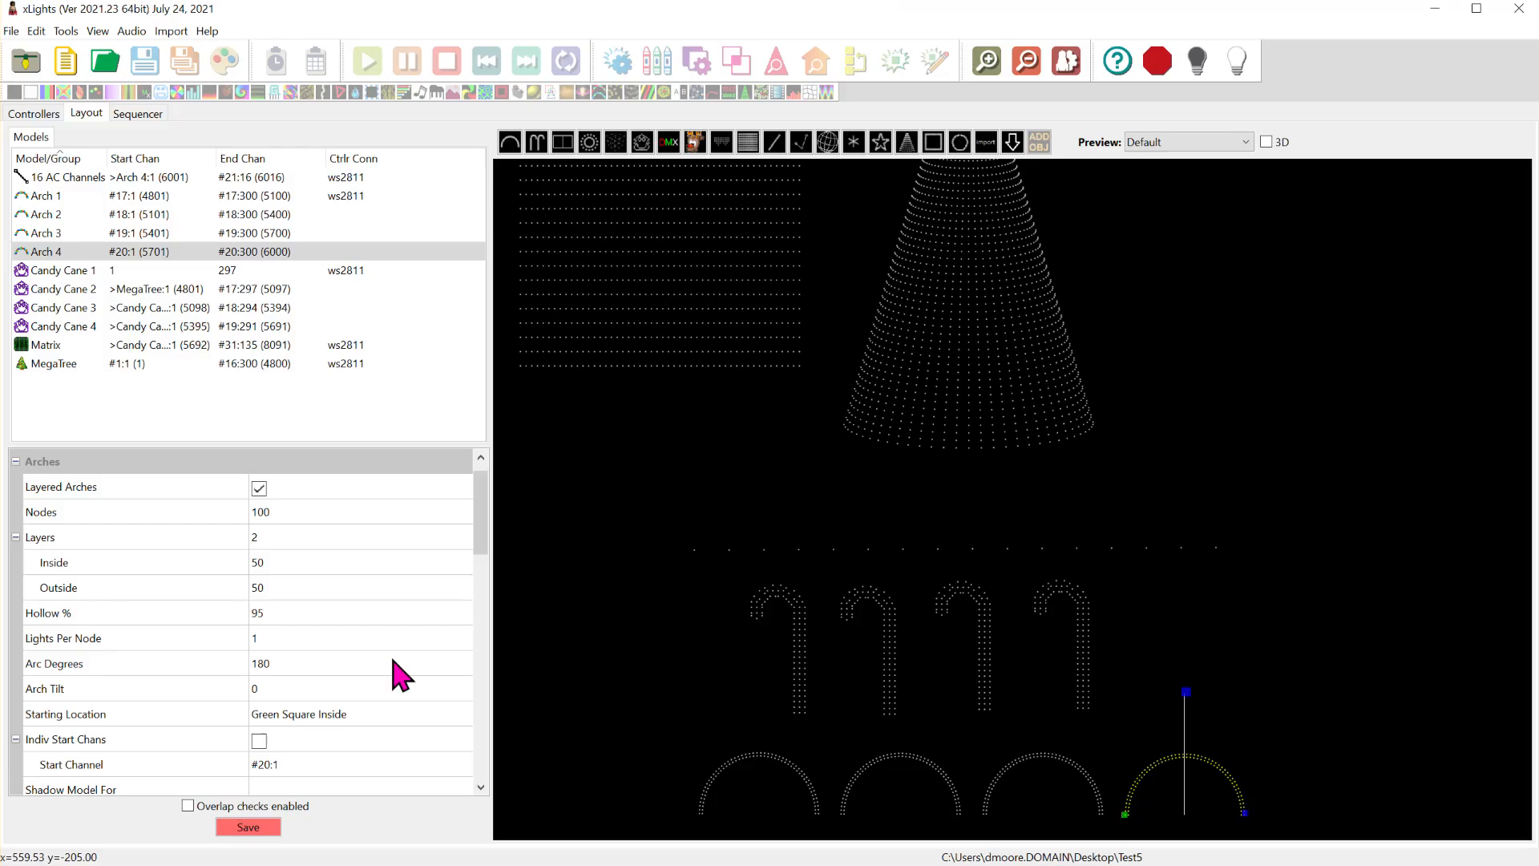
click(90, 271)
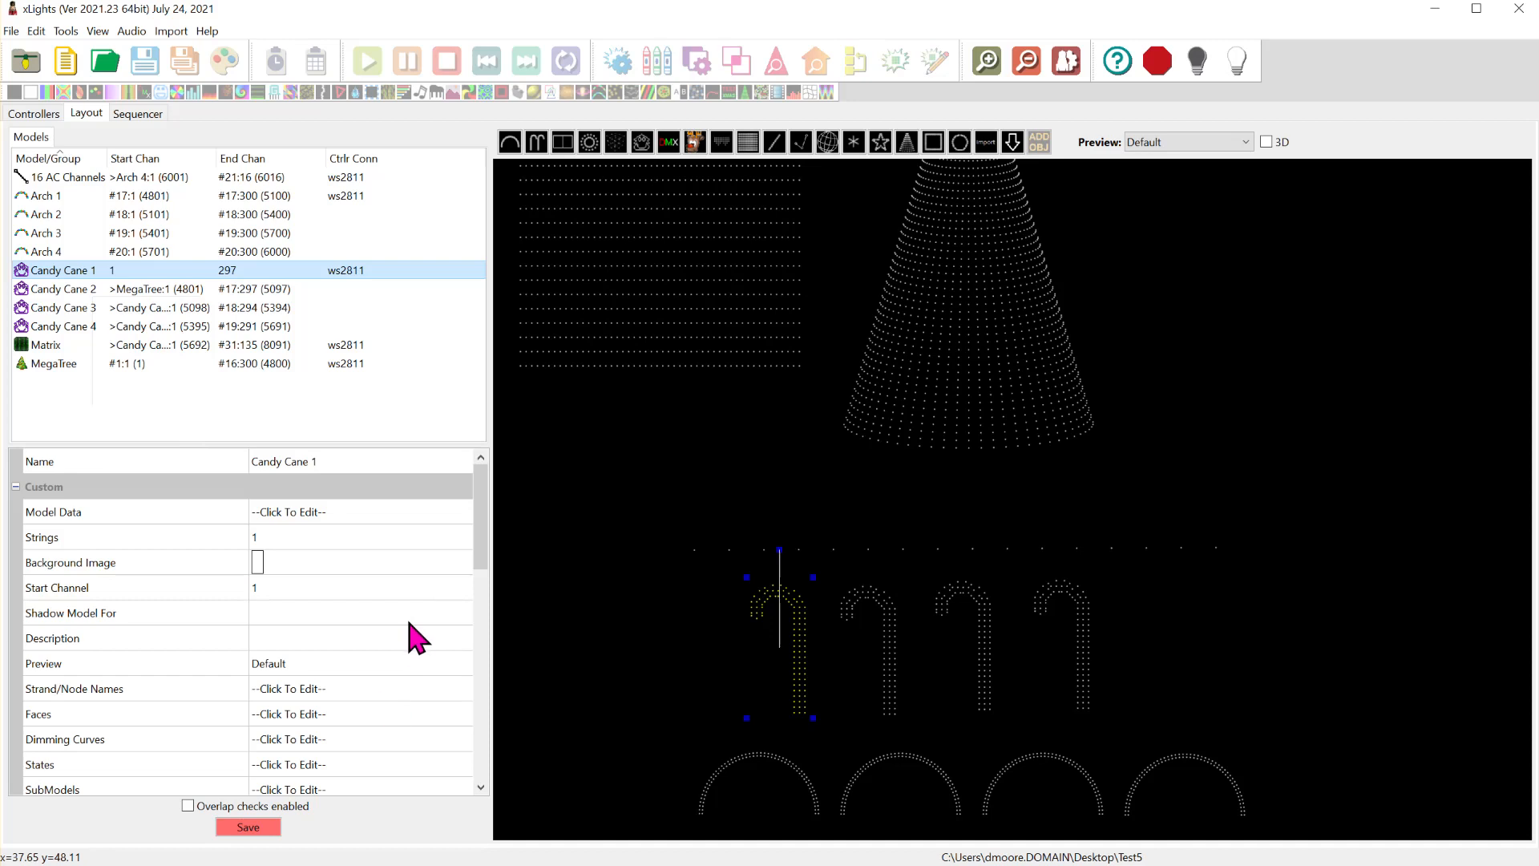
click(453, 593)
click(458, 589)
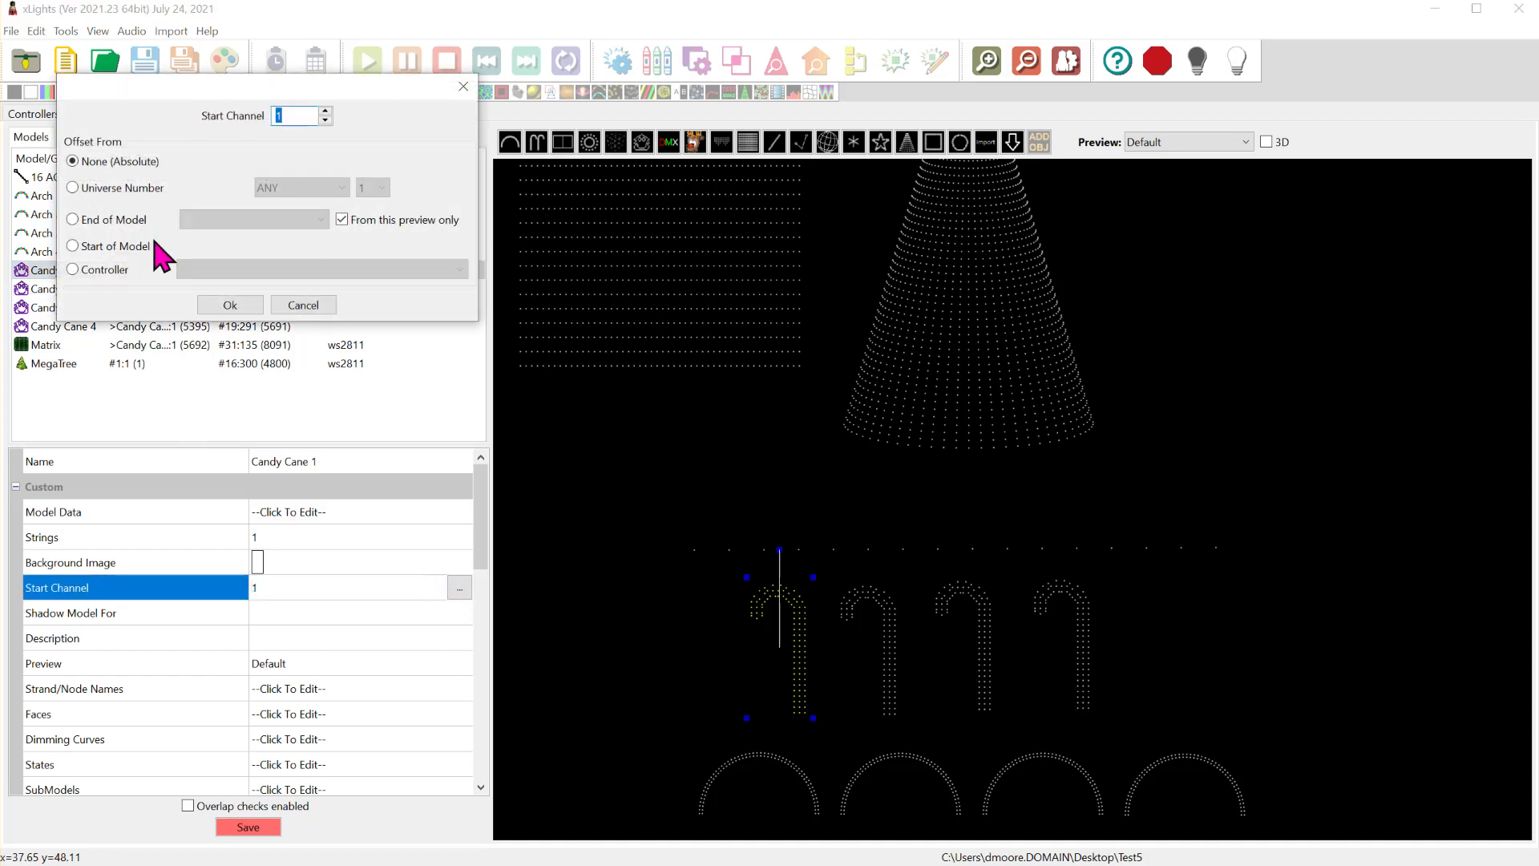
click(120, 189)
click(372, 189)
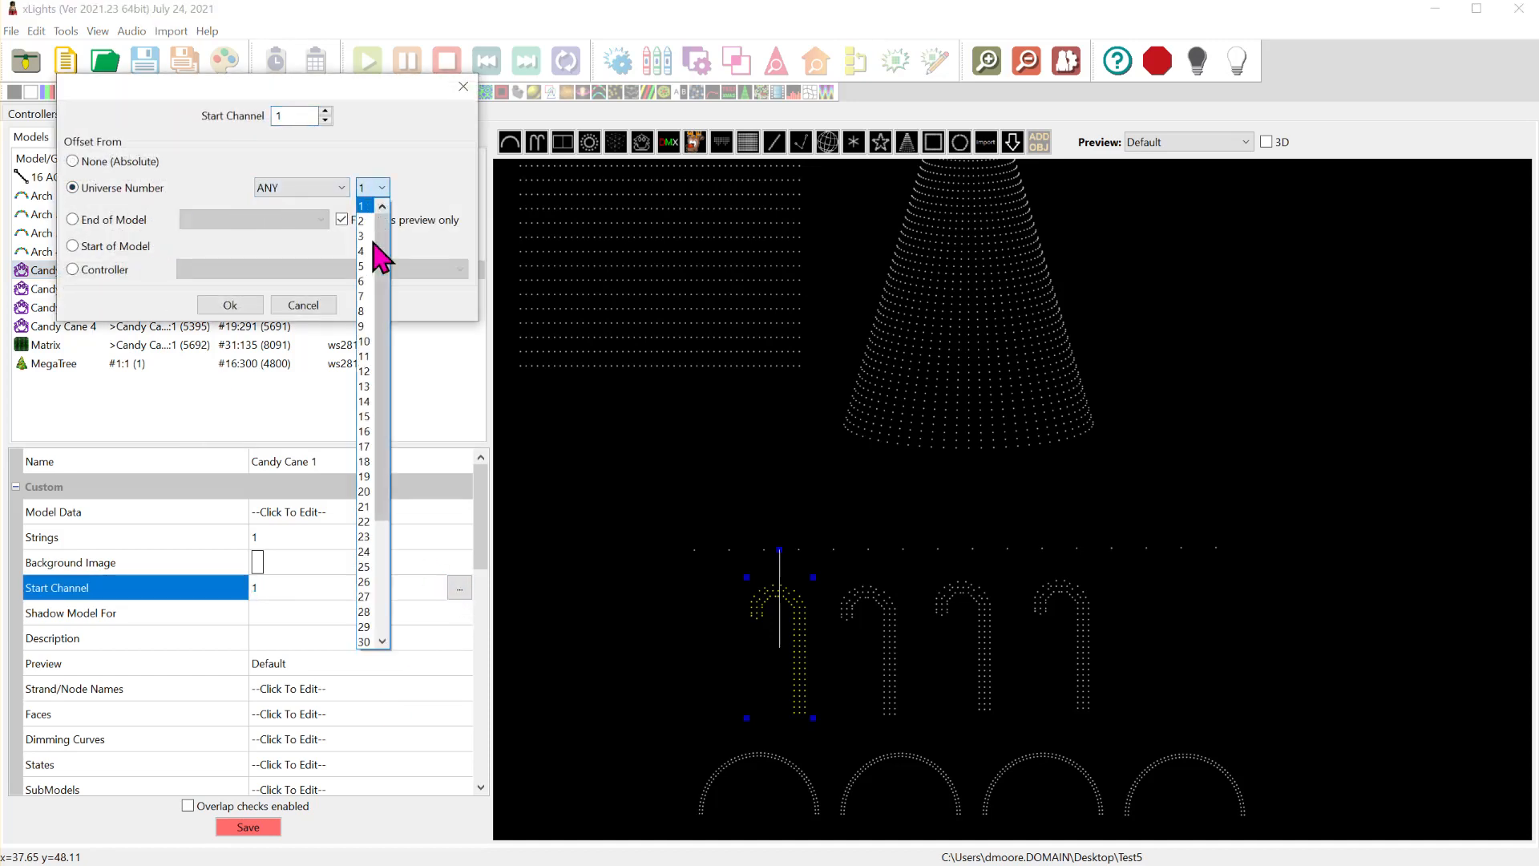
click(368, 507)
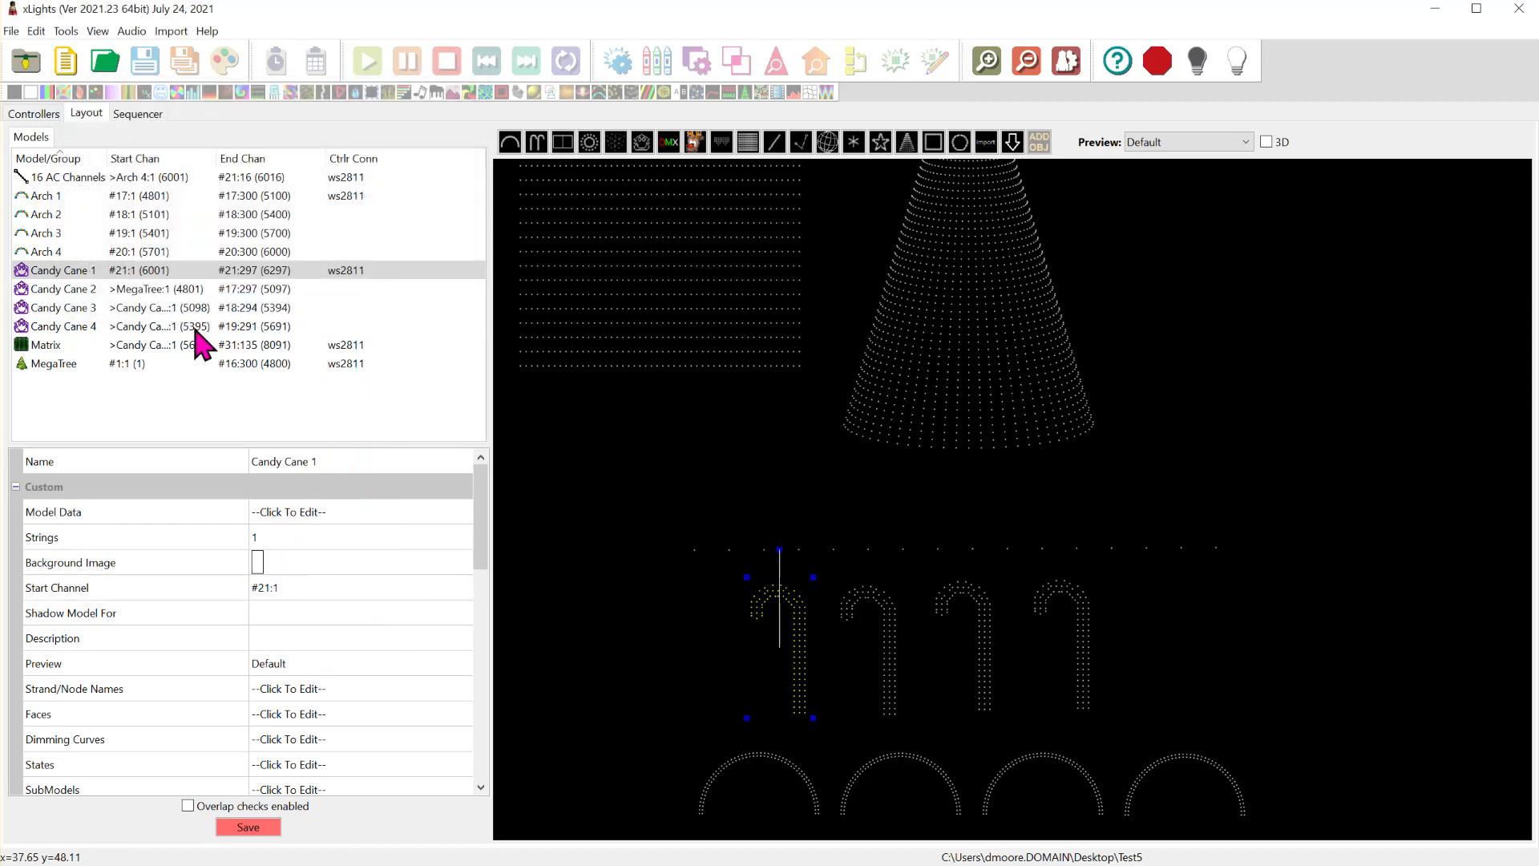
- Set the Candy Cane 2 model to start at channel 1 of universe 22 on any controller
click(170, 291)
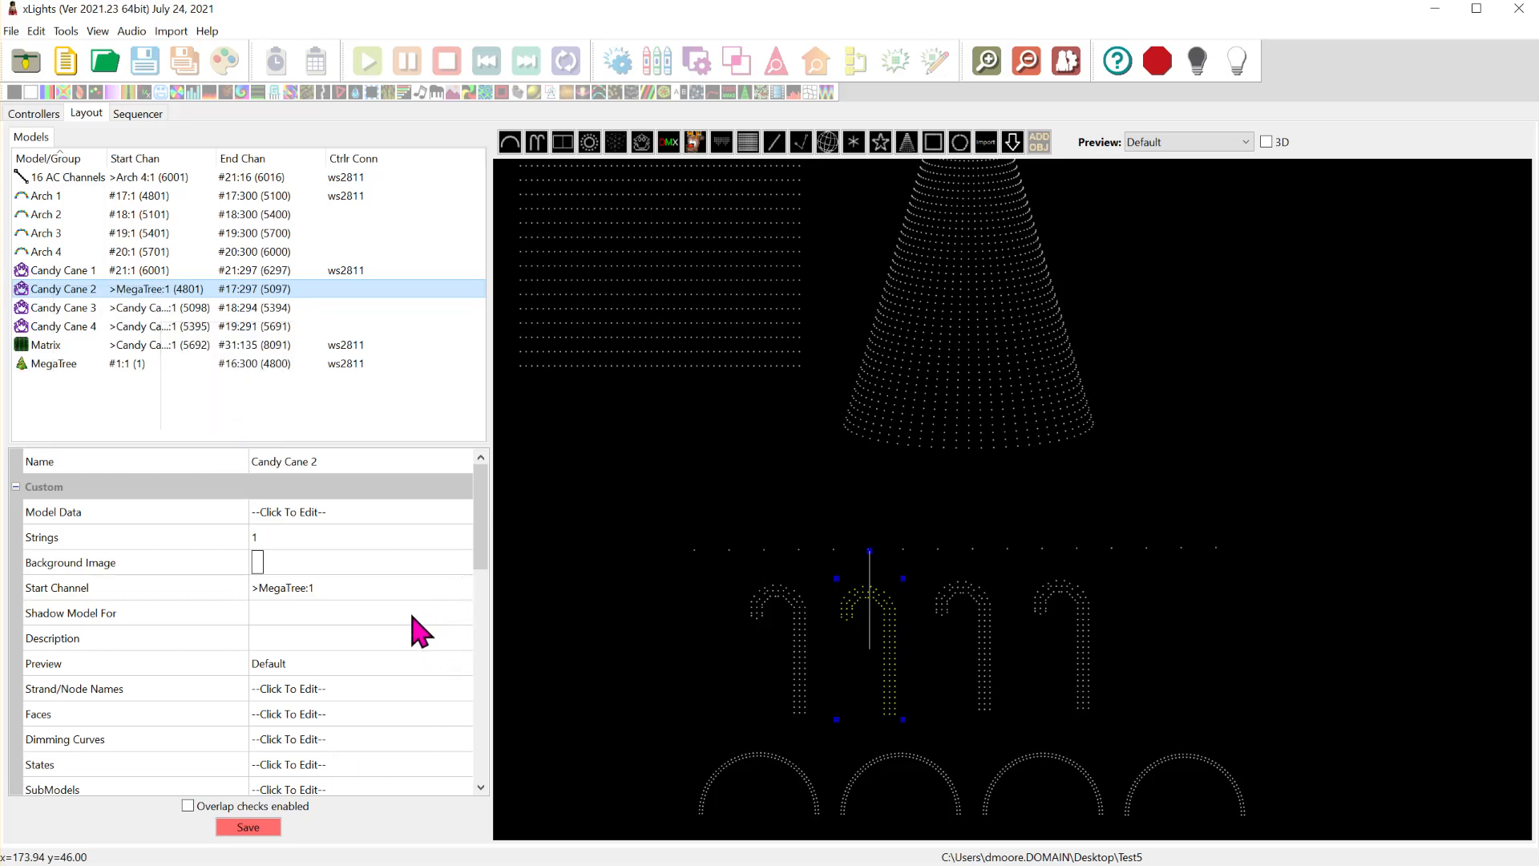
scroll(416, 670, down, 1)
scroll(426, 663, up, 1)
click(463, 615)
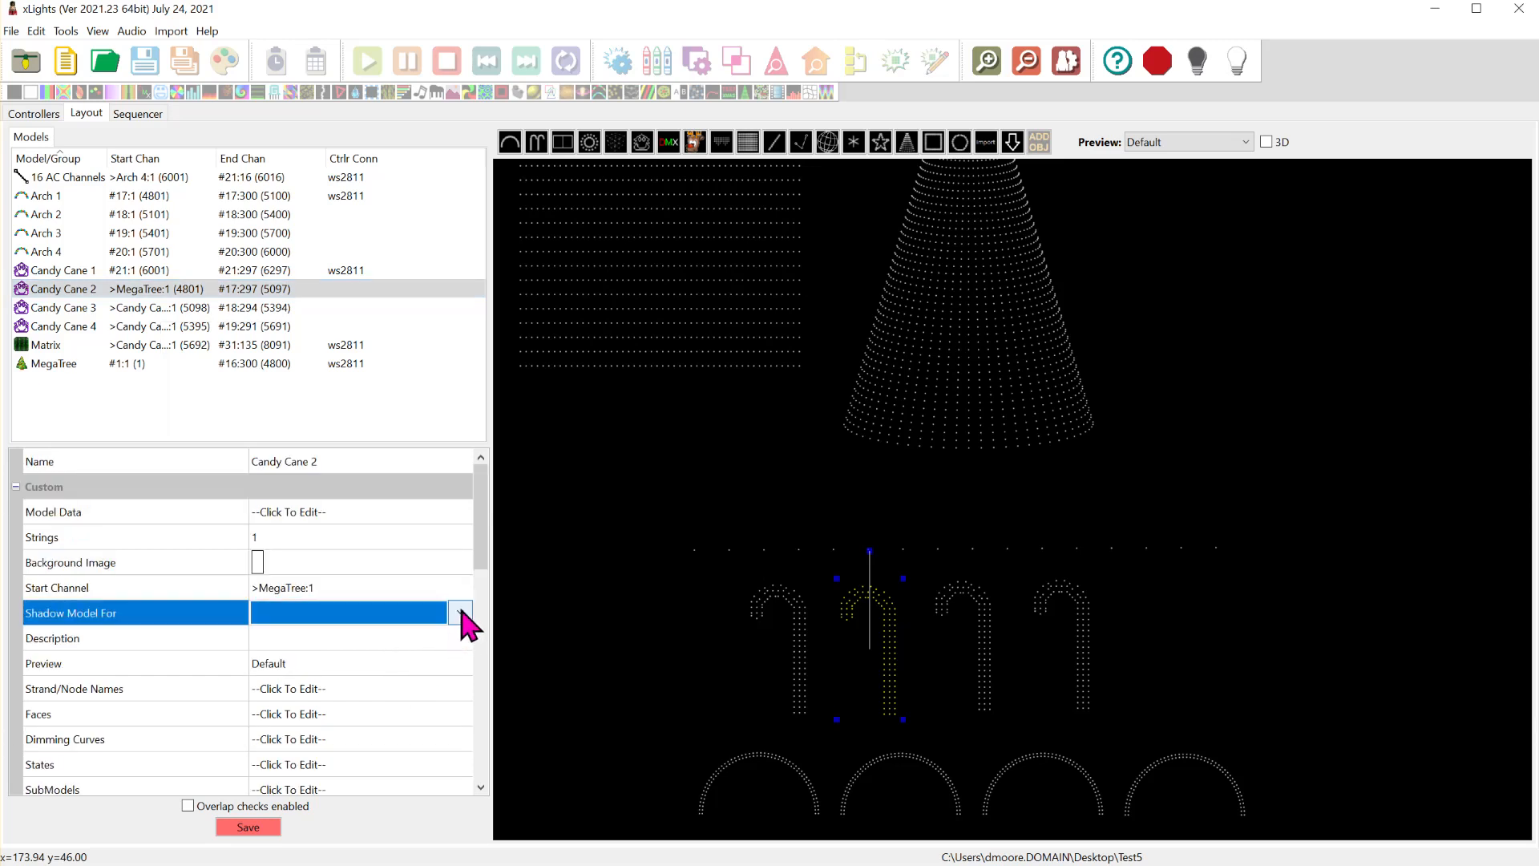
click(463, 593)
click(460, 590)
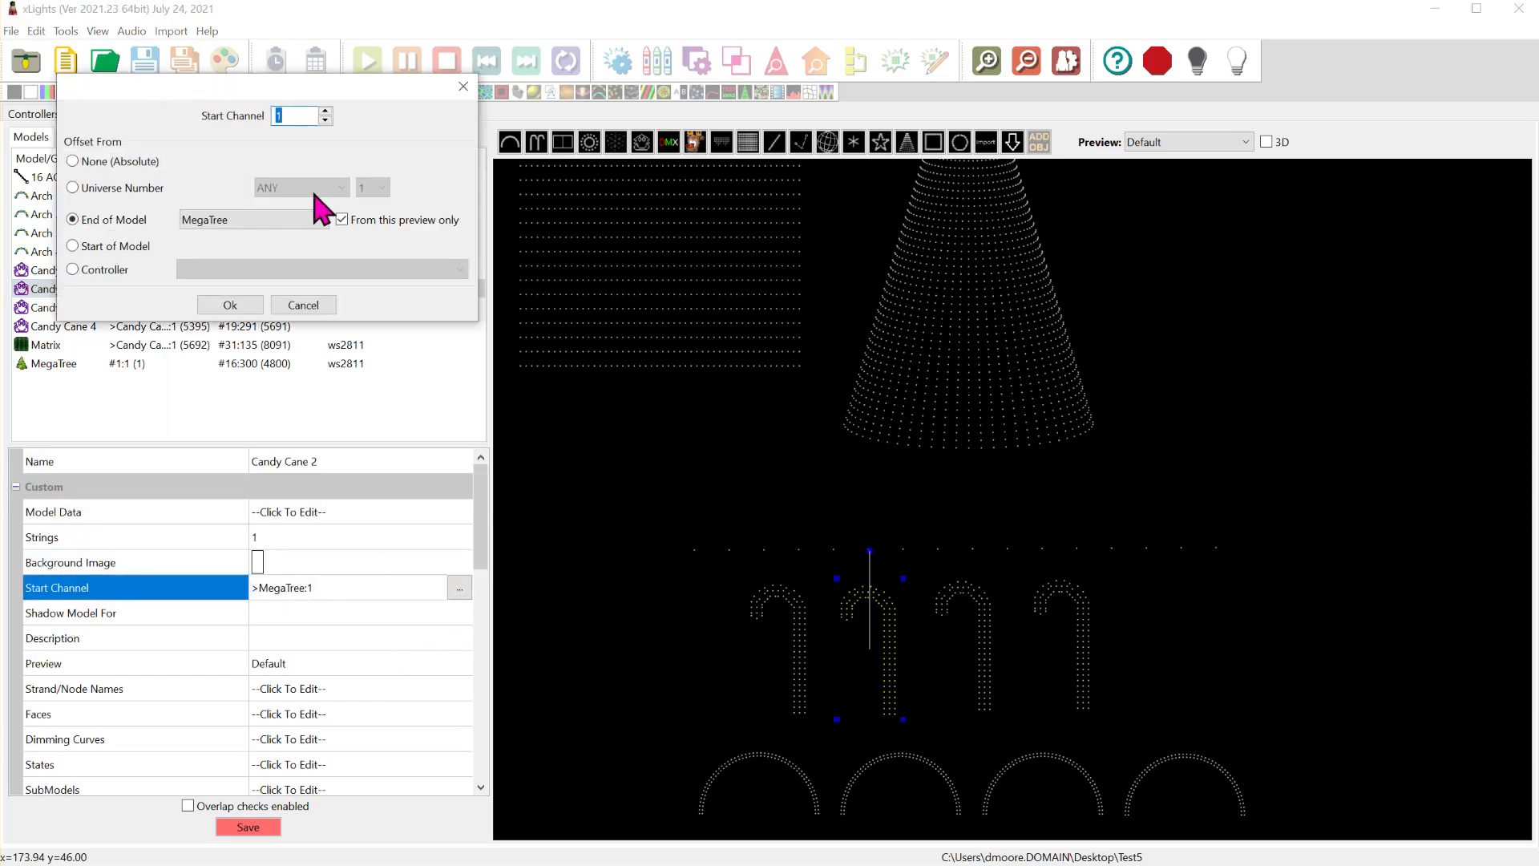
click(109, 189)
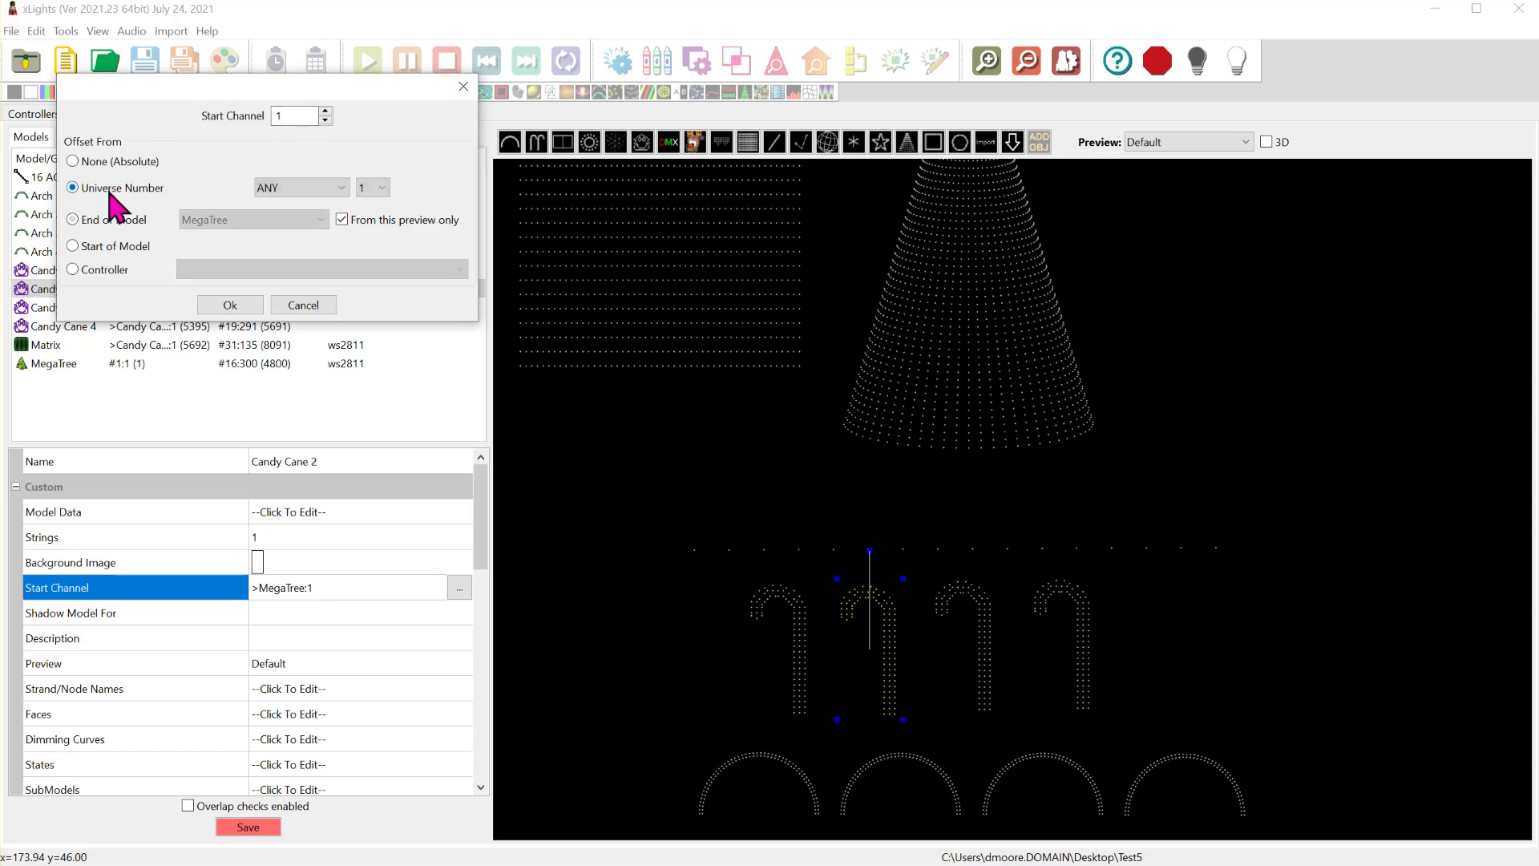
click(376, 189)
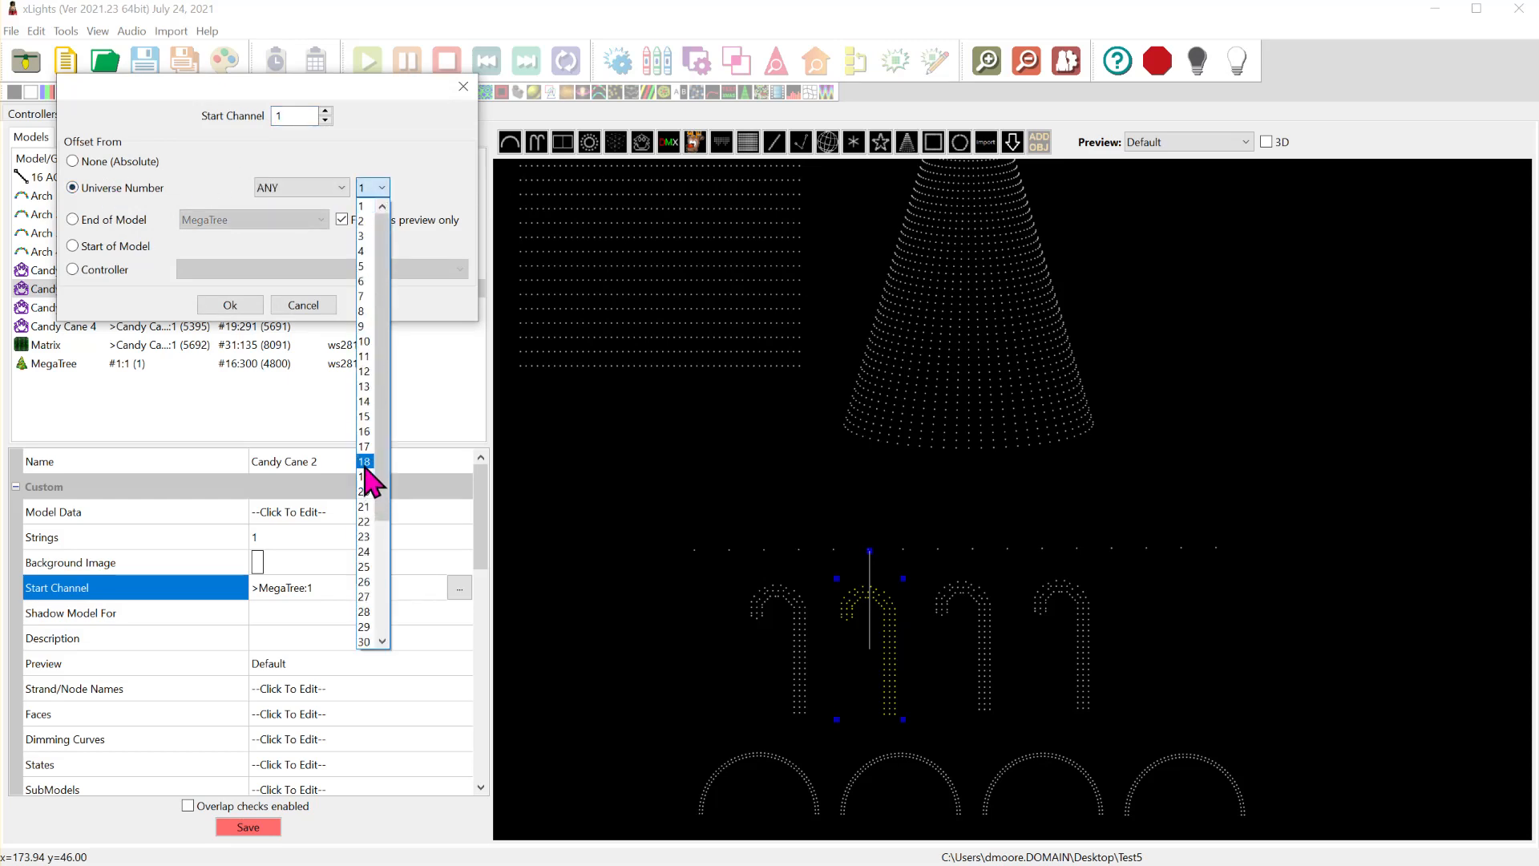
click(345, 96)
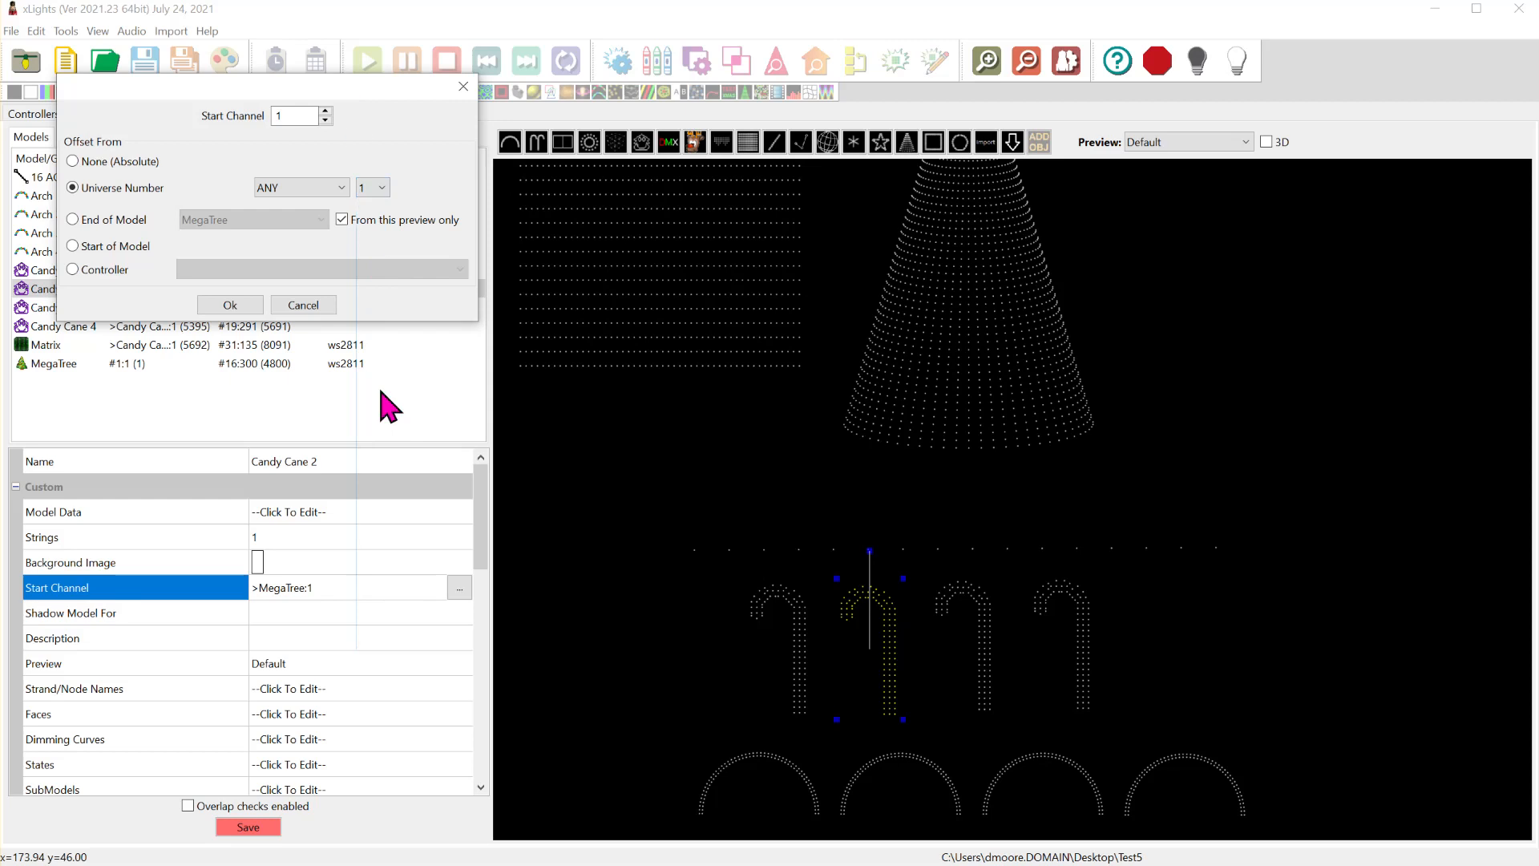
drag(350, 88, 330, 148)
click(358, 251)
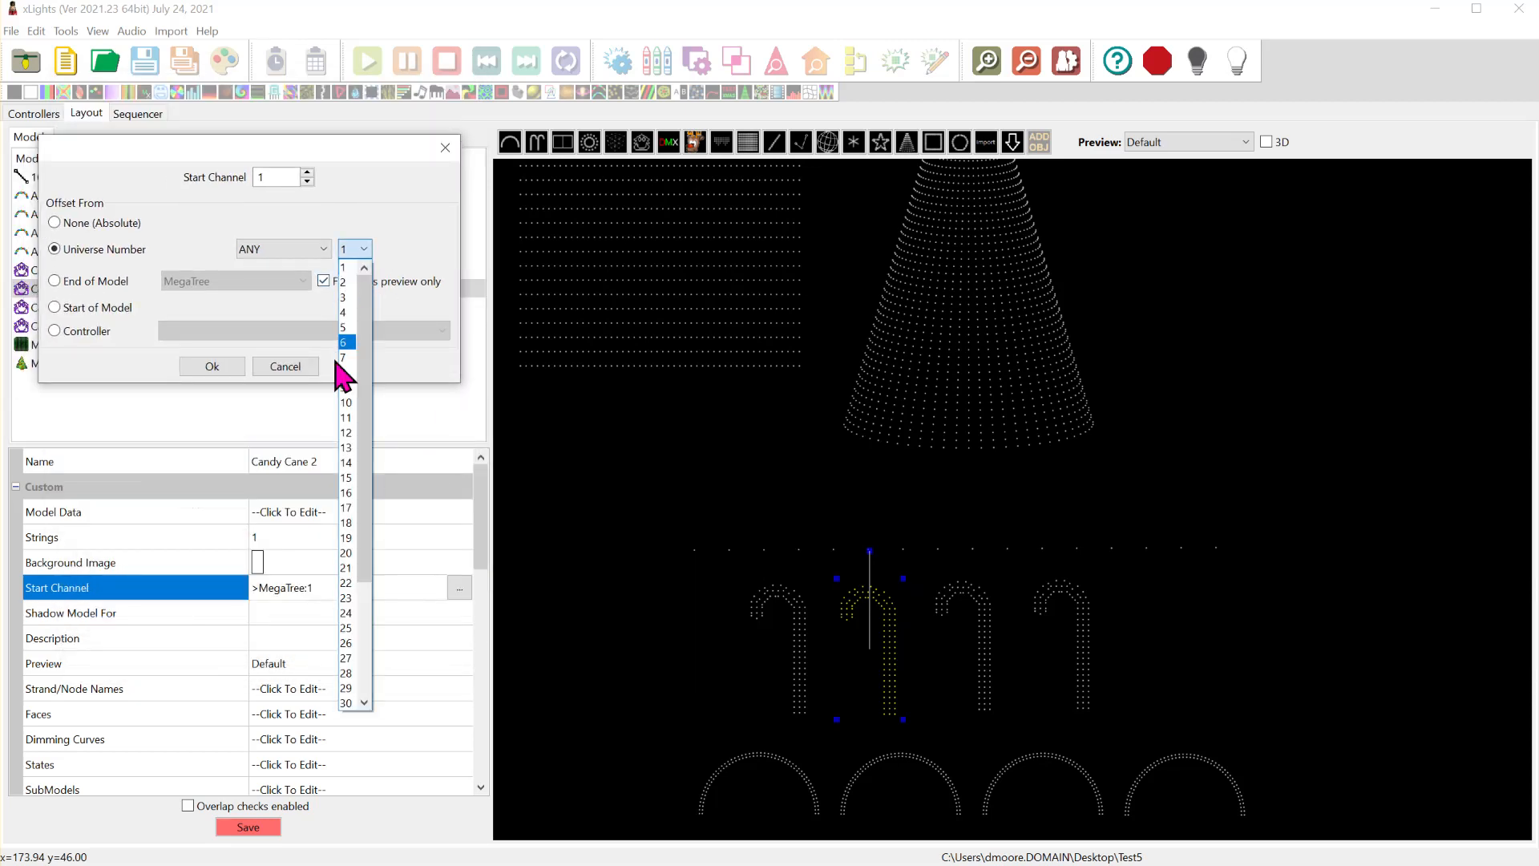
click(346, 583)
click(212, 366)
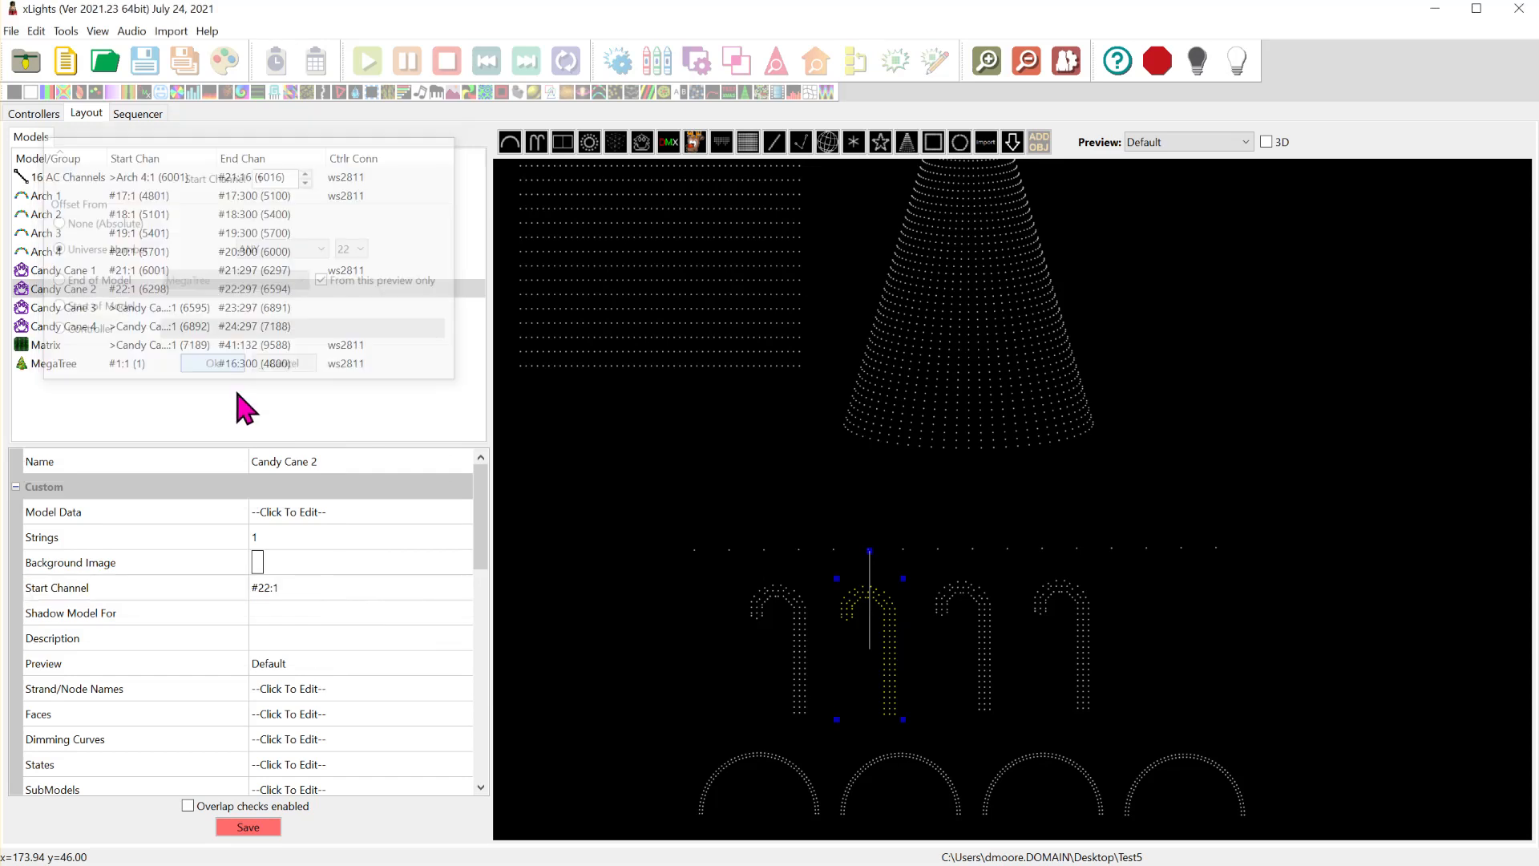
- Set the Candy Cane 3 model to start at channel 1 of universe 23 on any controller
click(178, 311)
scroll(432, 754, down, 3)
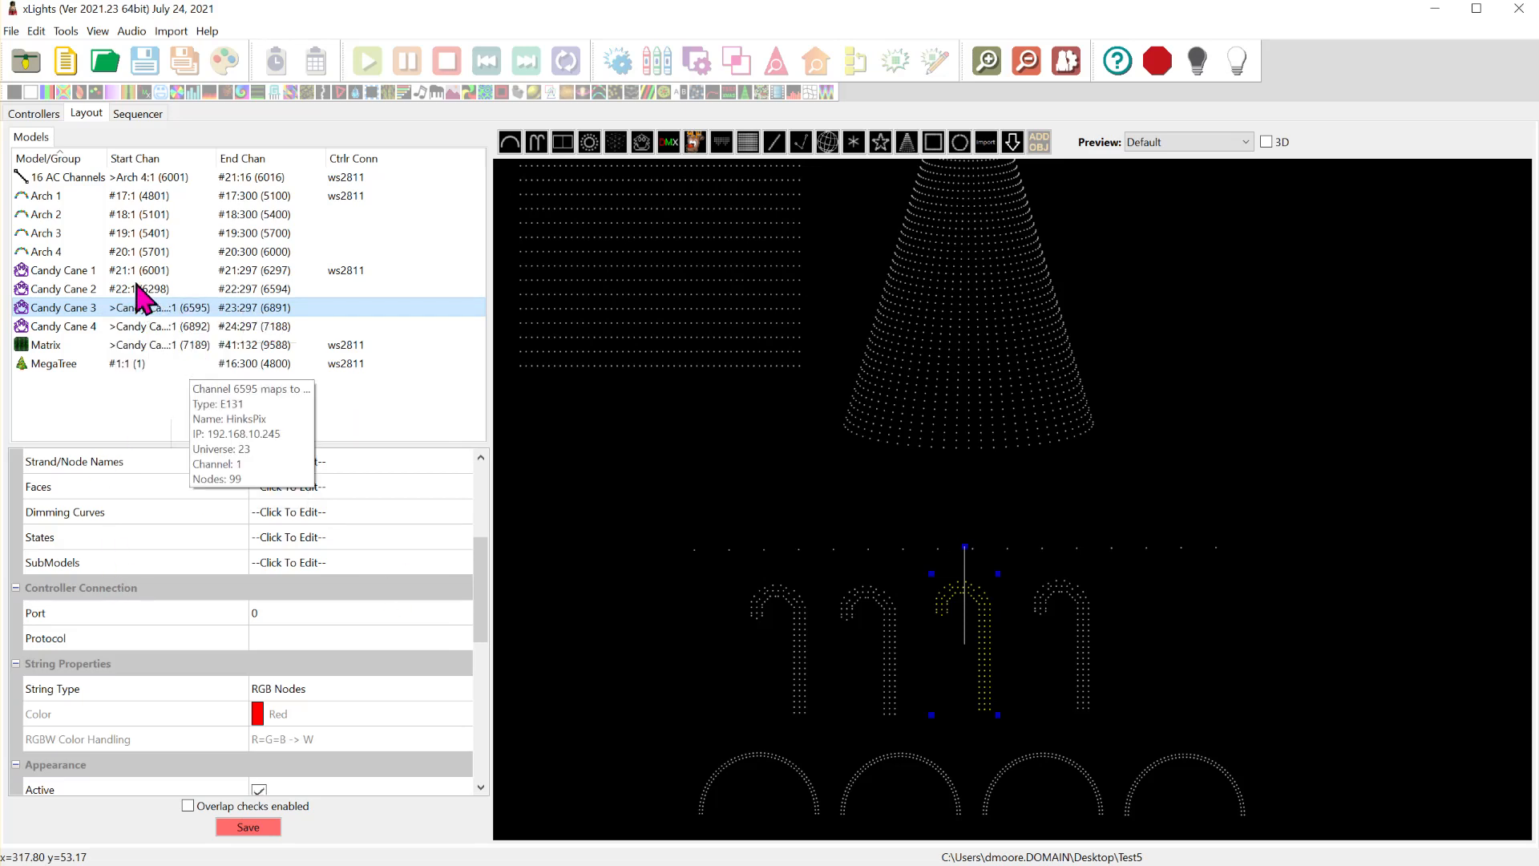
drag(484, 601, 464, 508)
click(430, 590)
click(459, 589)
click(121, 189)
click(373, 188)
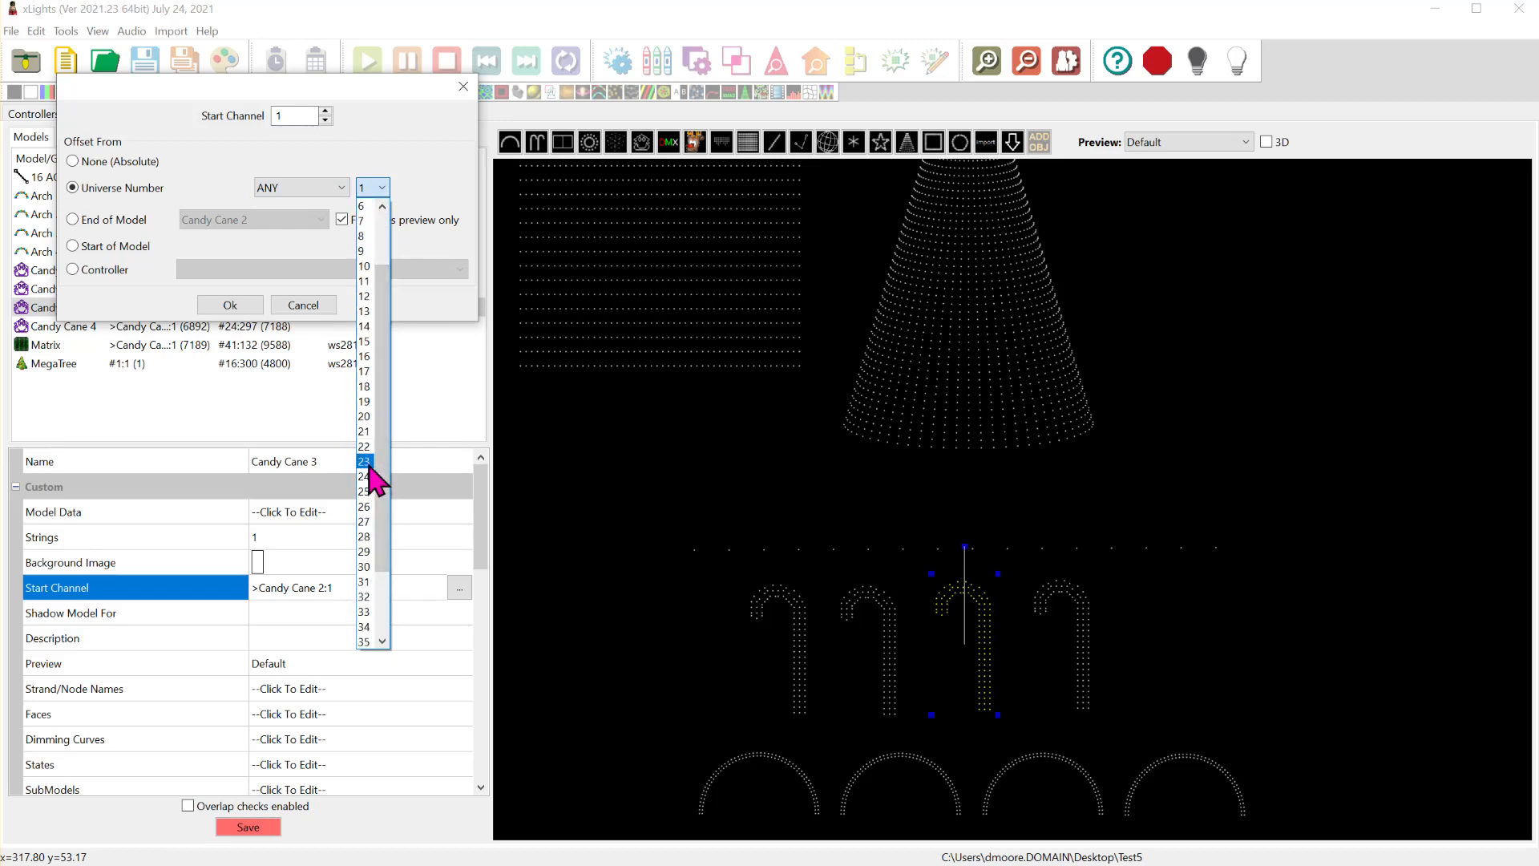
click(371, 473)
click(254, 309)
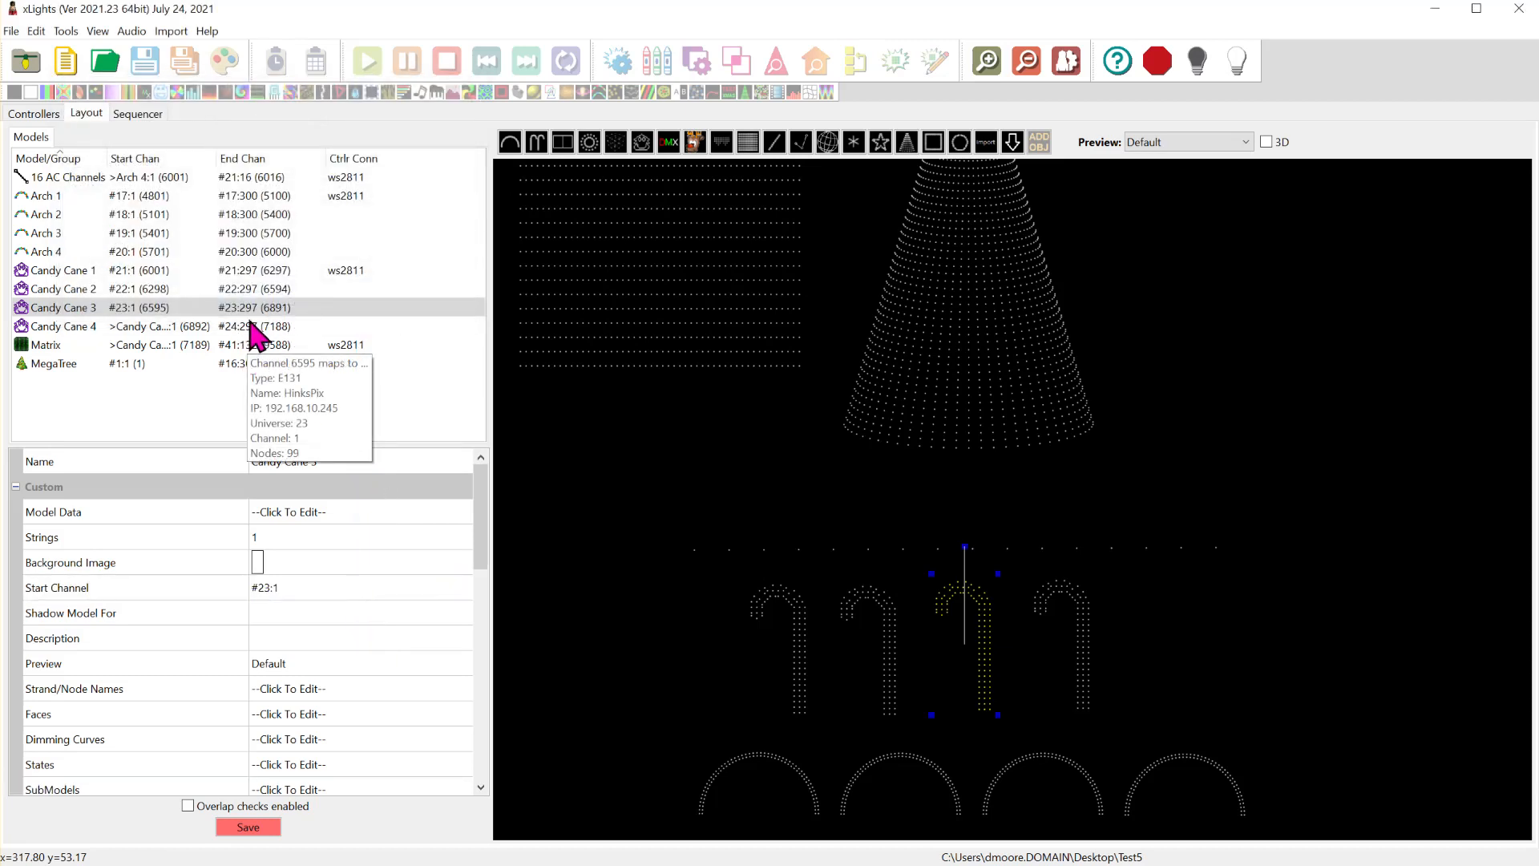
- Set the Candy Cane 4 model to start at channel 1 of universe 24 on any controller
click(256, 329)
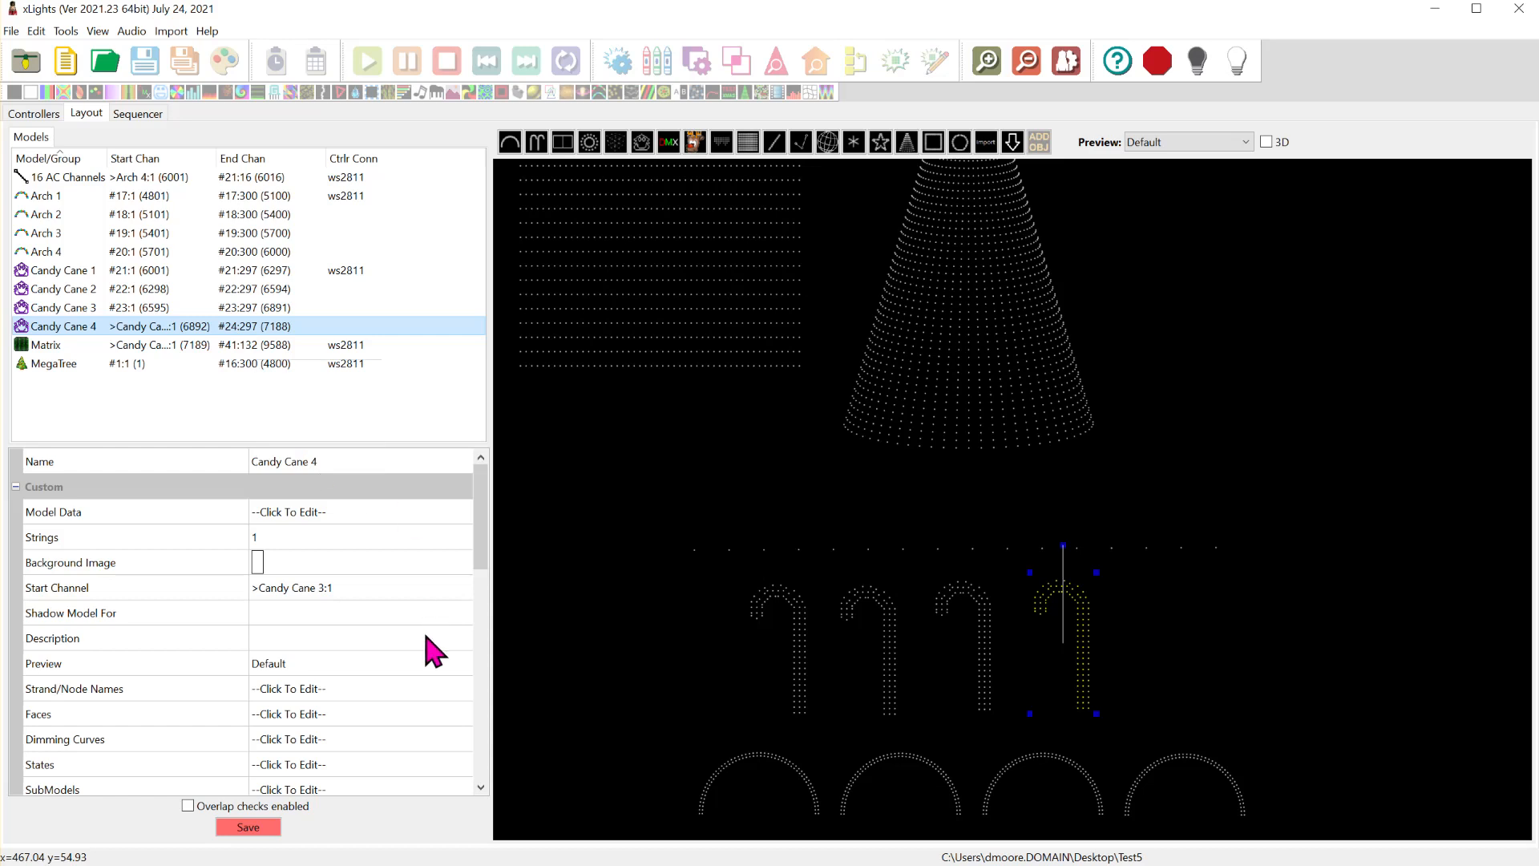
click(451, 587)
click(459, 593)
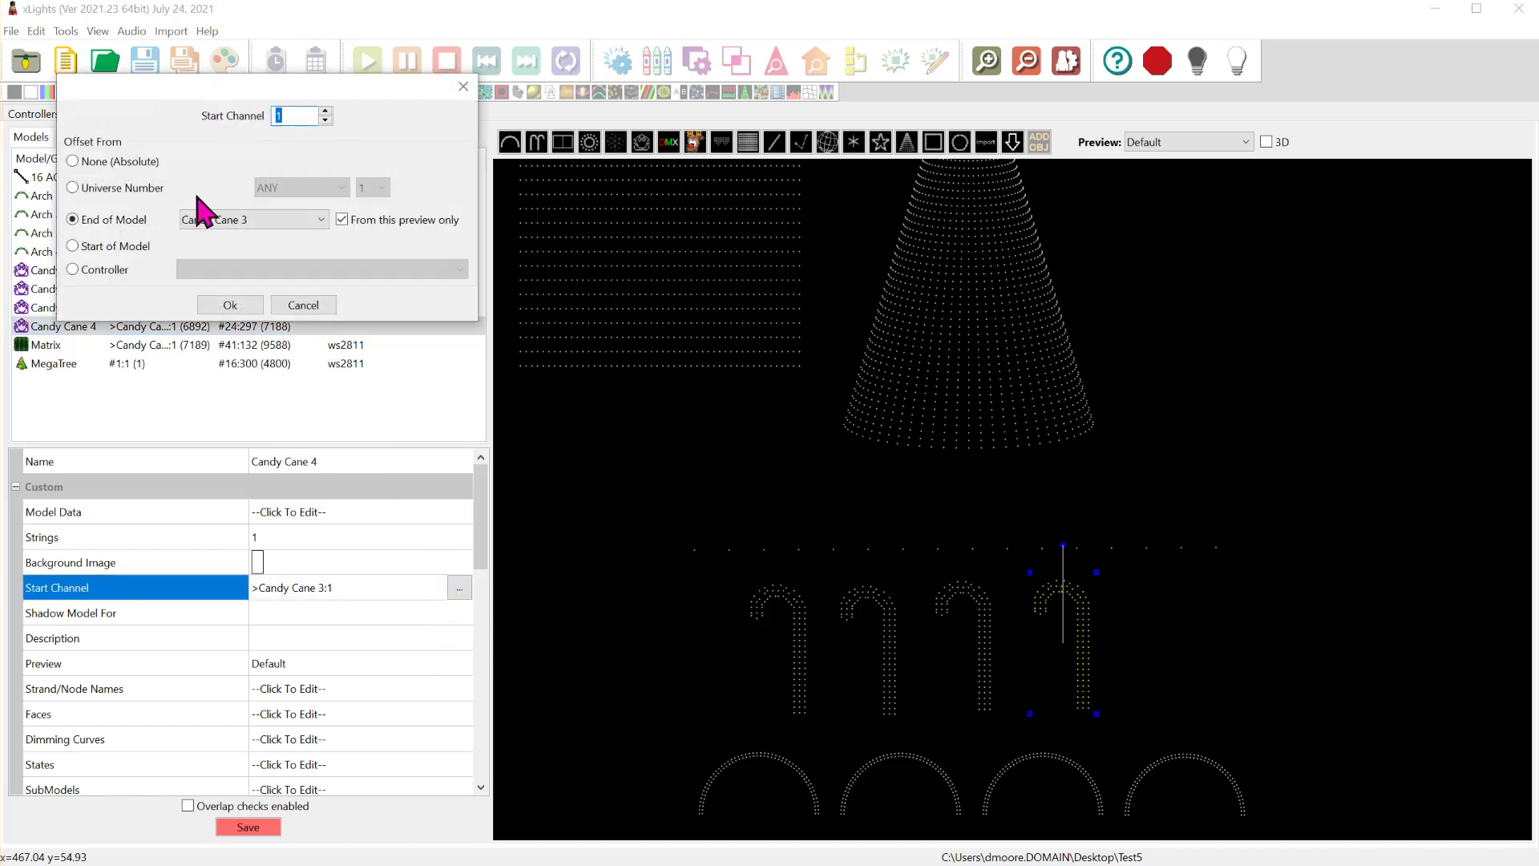
click(146, 189)
click(334, 189)
click(377, 188)
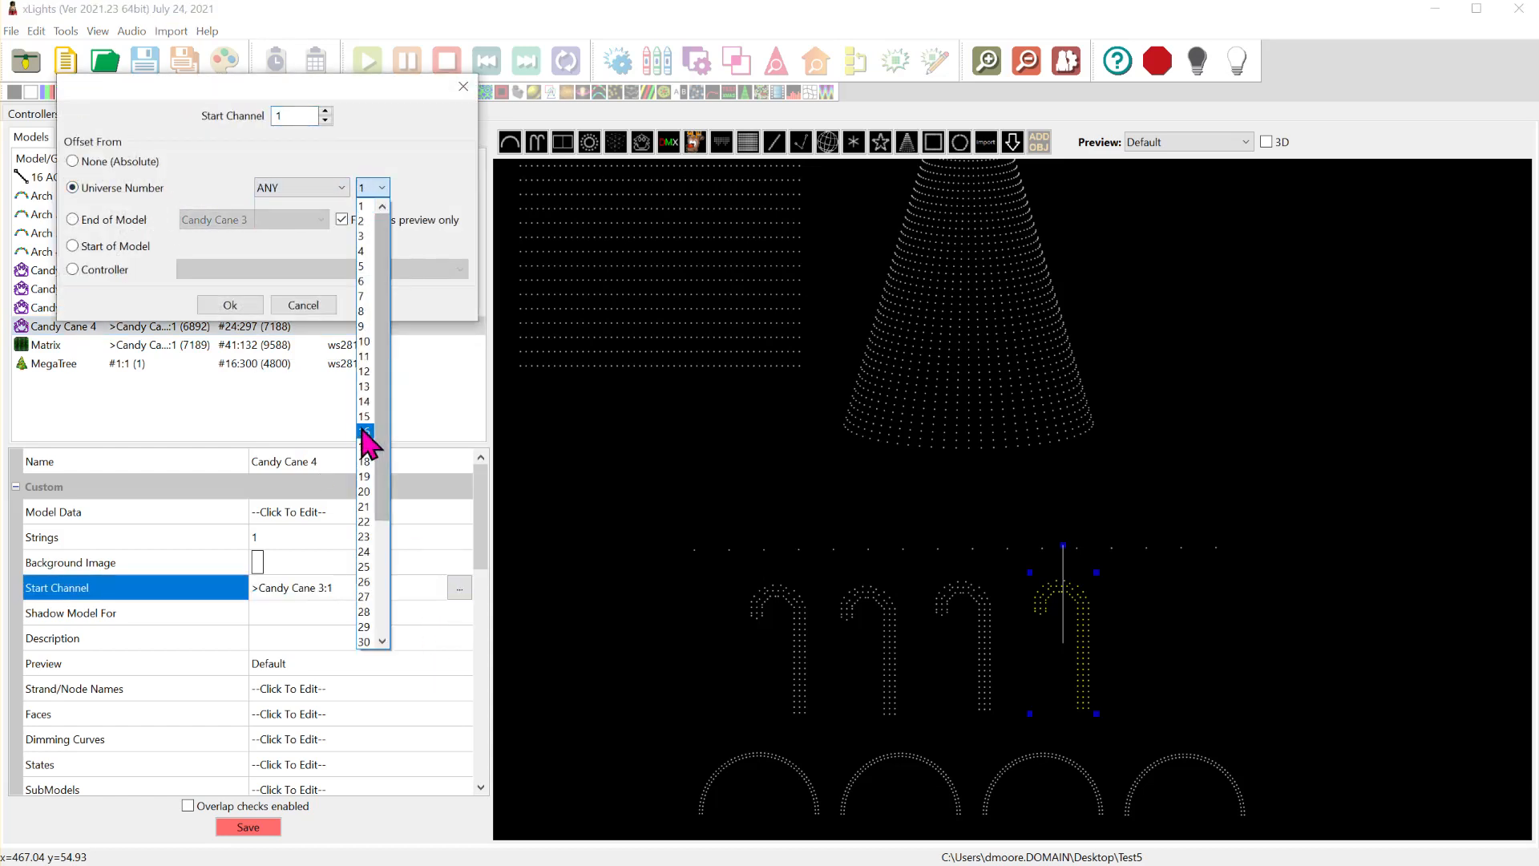
click(366, 536)
click(372, 187)
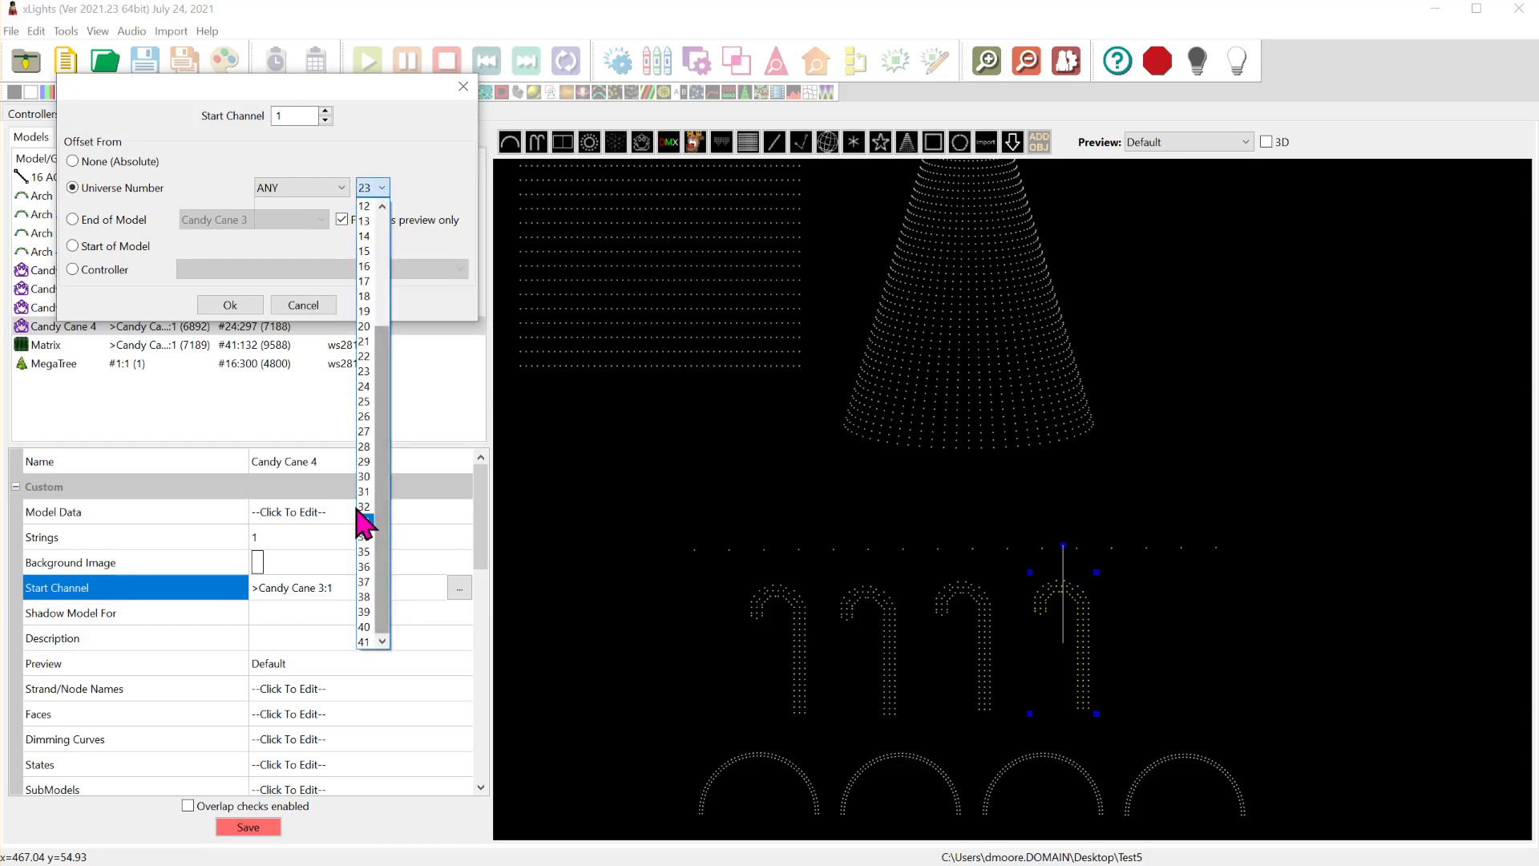
click(372, 405)
click(231, 306)
- Check Matrix 1 in the TEST8 string list, and set the Matrix model to start at channel 1 of universe 26 on any controller
mouse_move(192, 320)
click(371, 350)
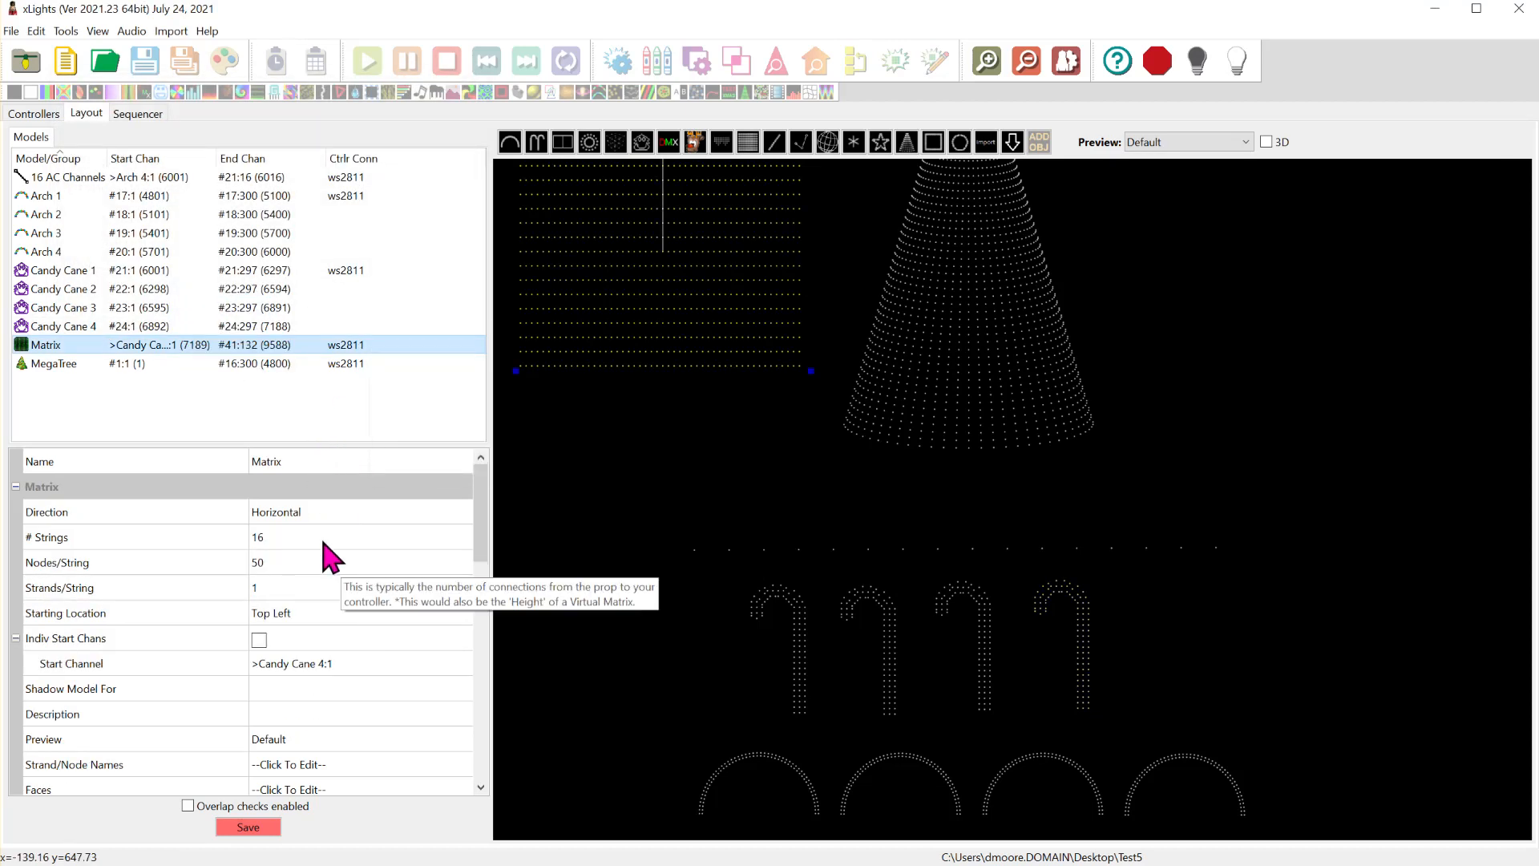
click(417, 661)
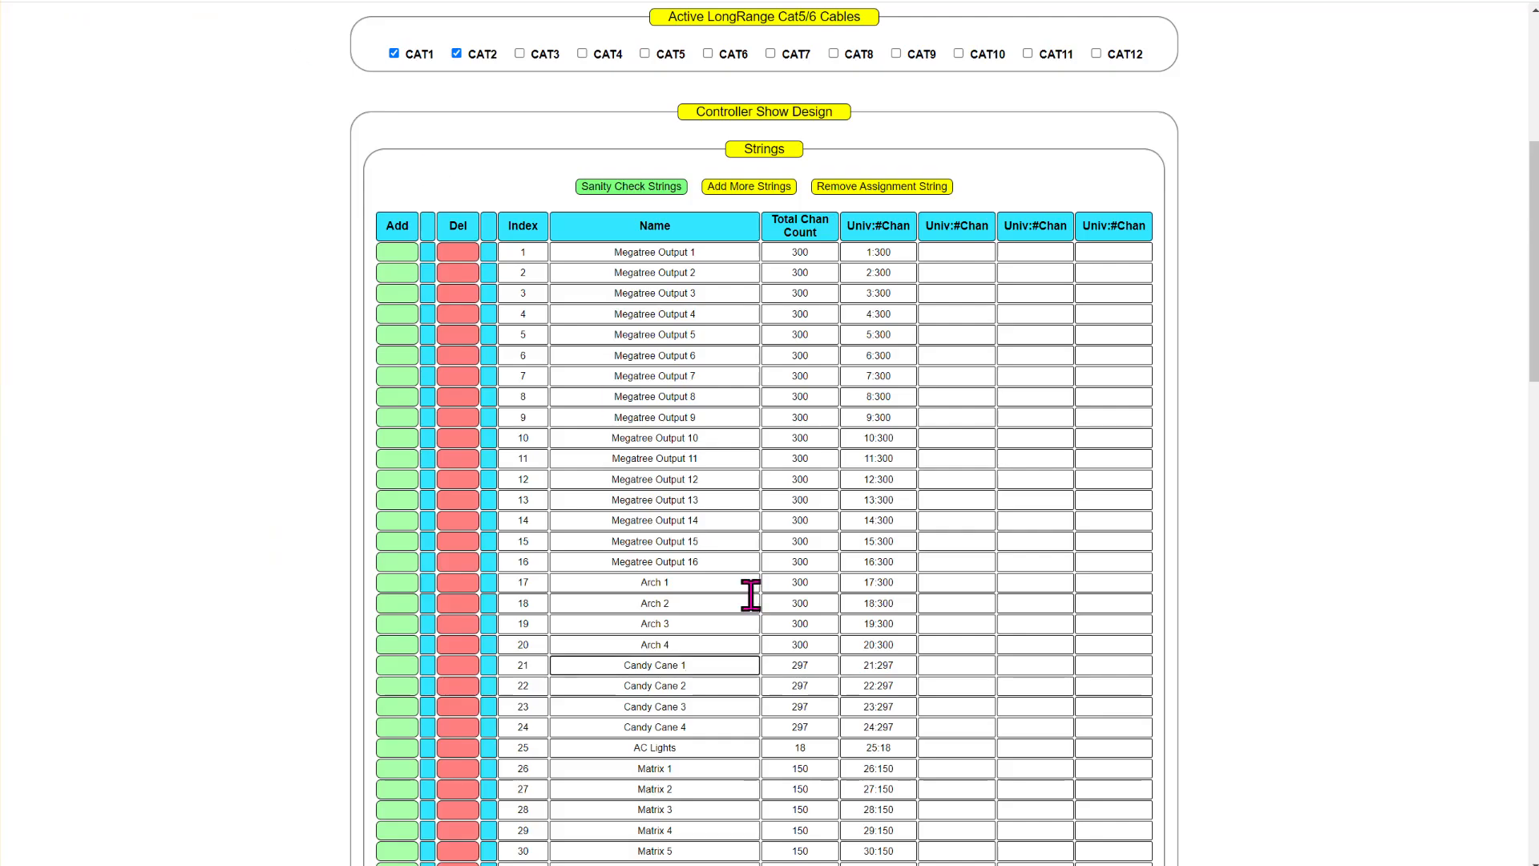
scroll(746, 589, down, 5)
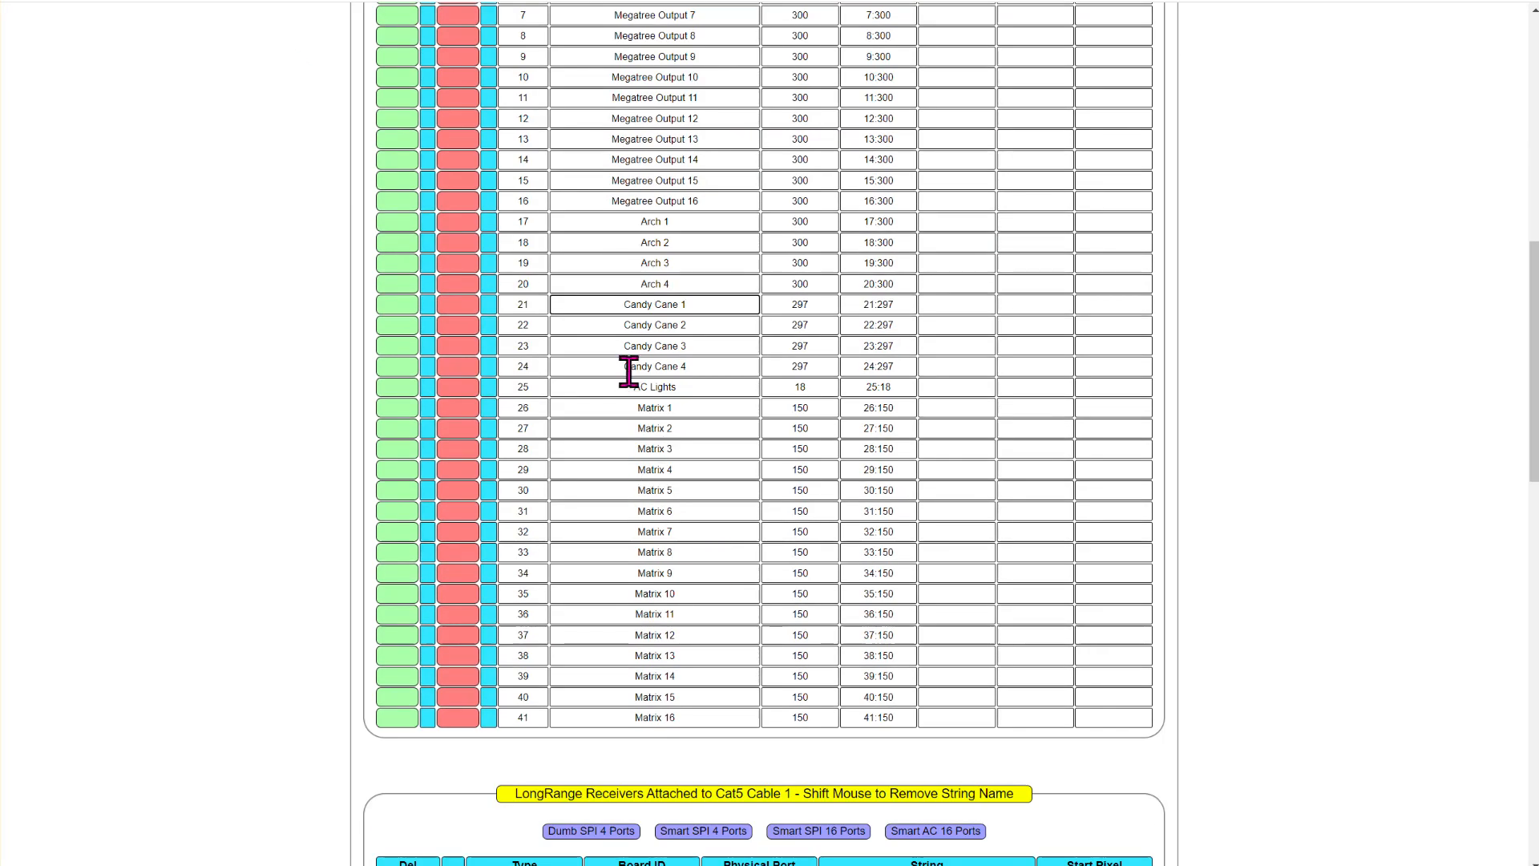
click(897, 407)
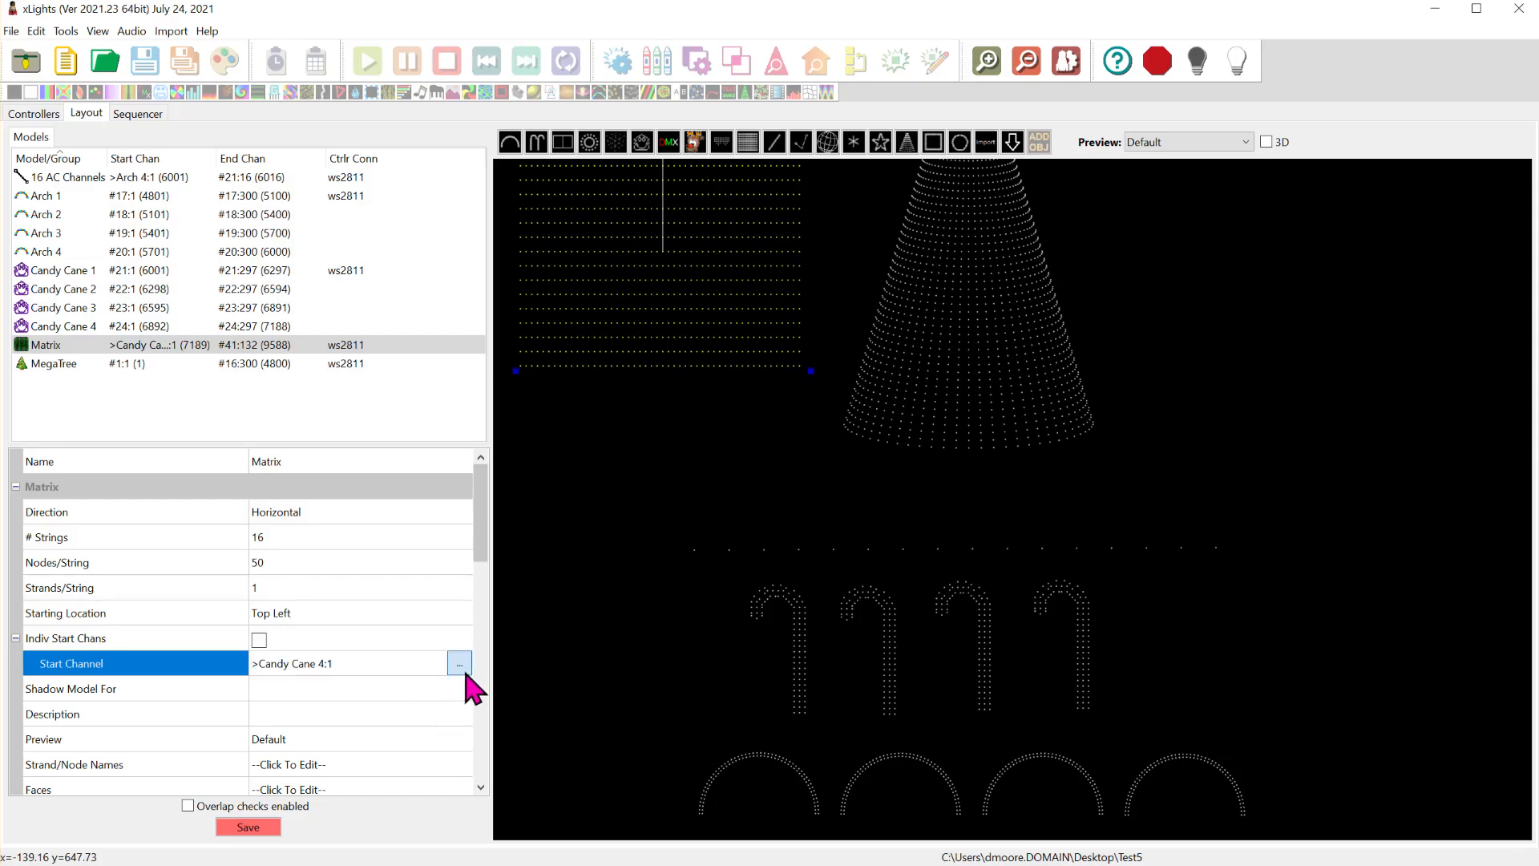
click(459, 663)
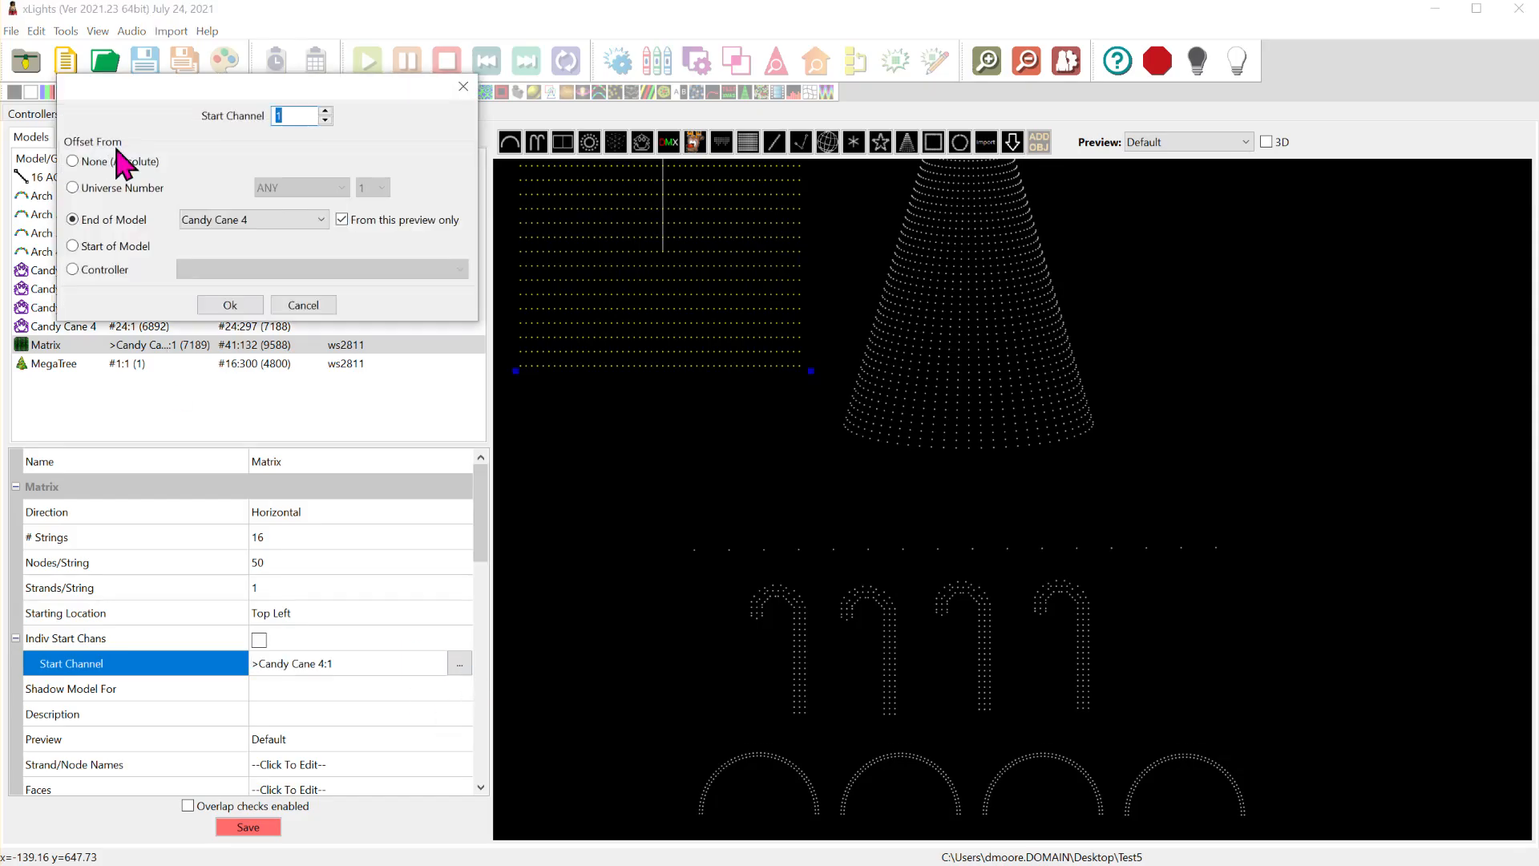
click(102, 189)
click(378, 189)
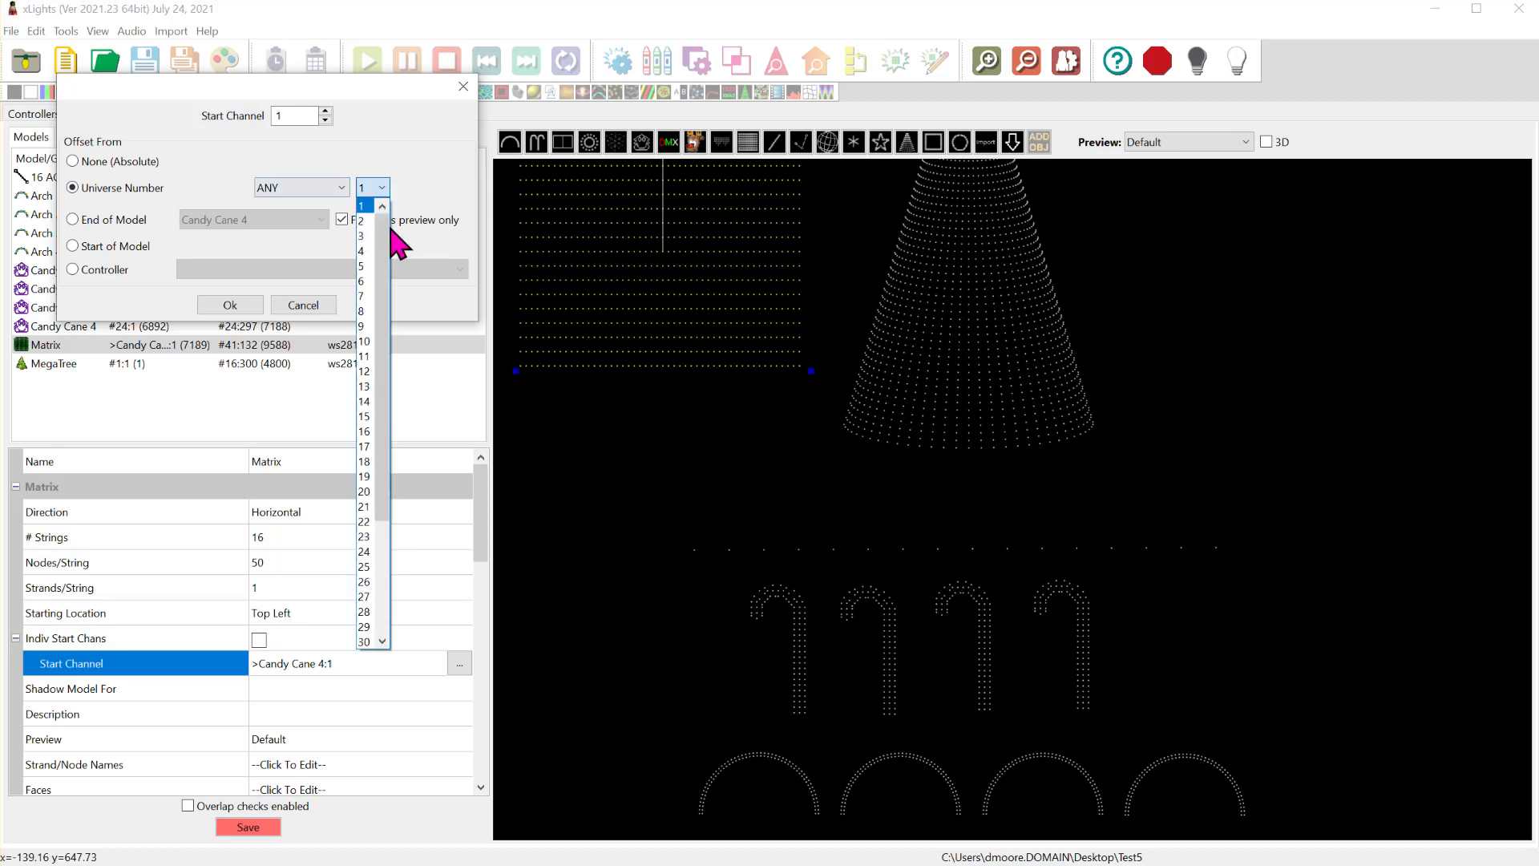
click(375, 583)
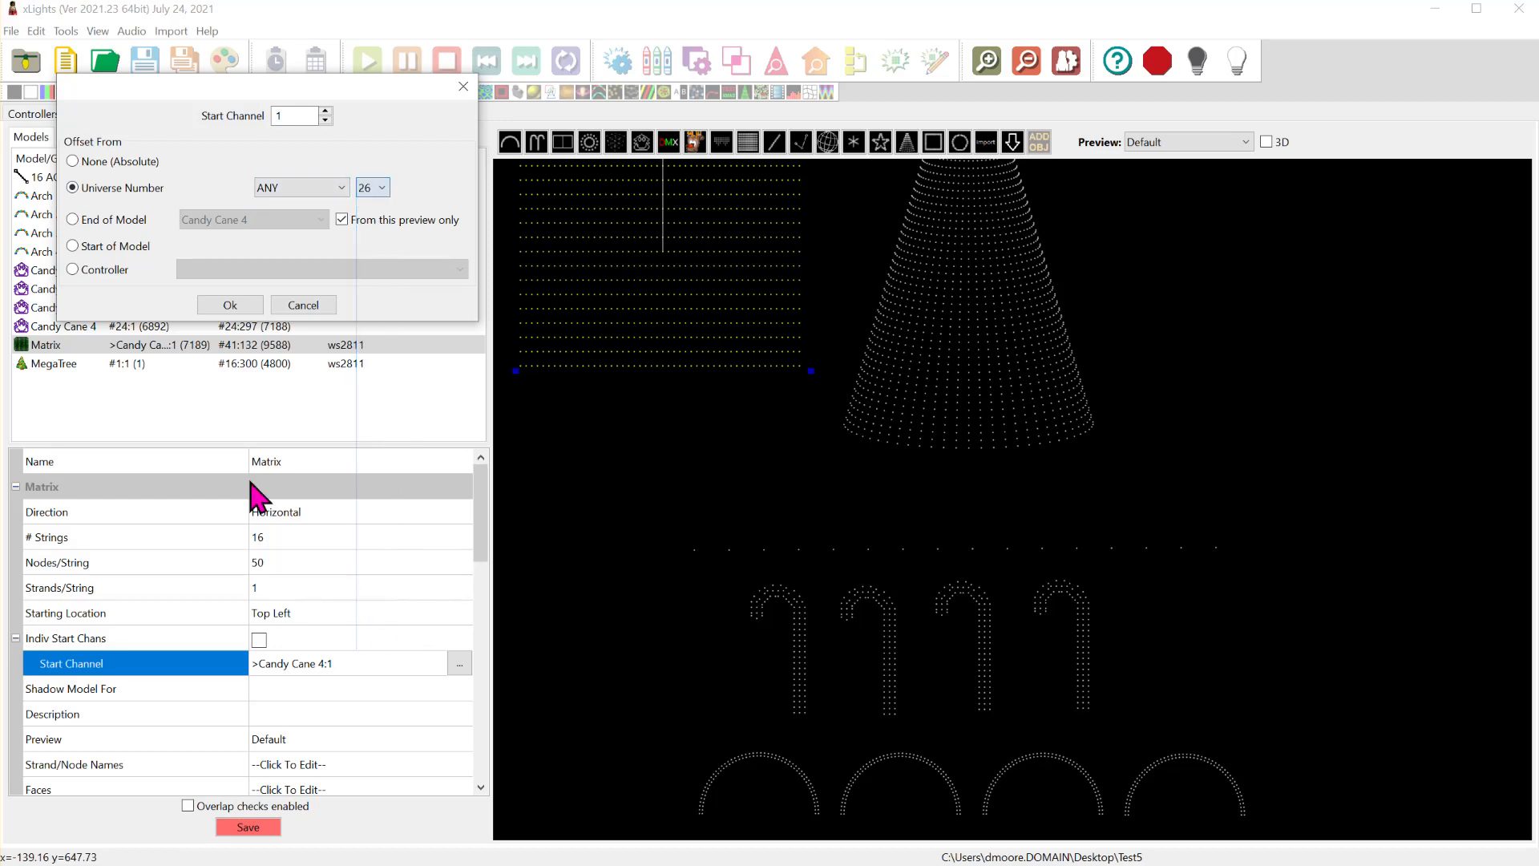
click(229, 303)
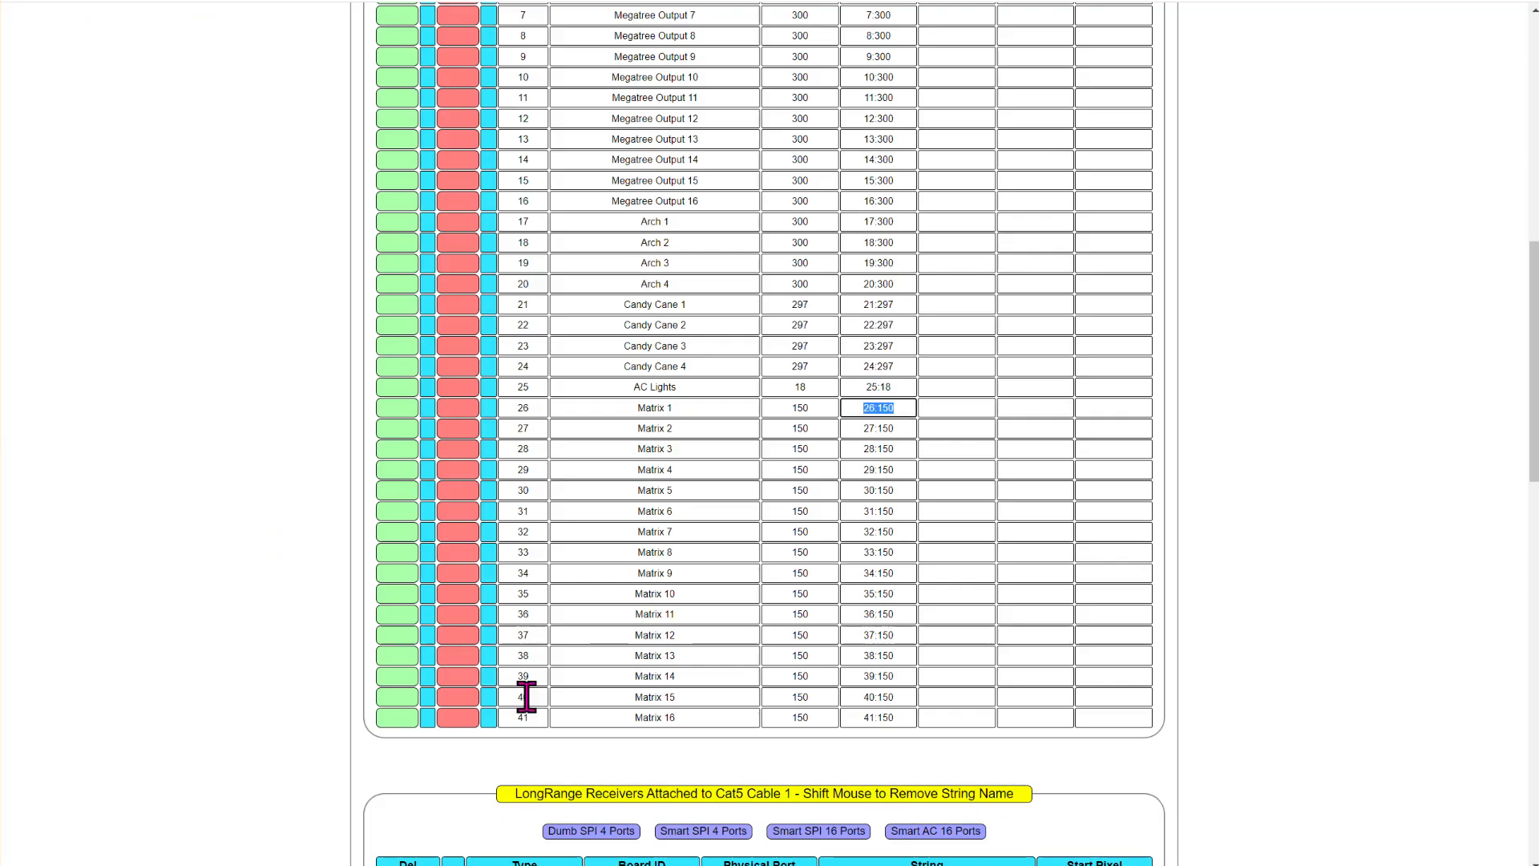
- Compare the Matrix model's end channel with Matrix 16 in the TEST8 string list, and save the xLights layout
click(863, 713)
drag(863, 713, 928, 755)
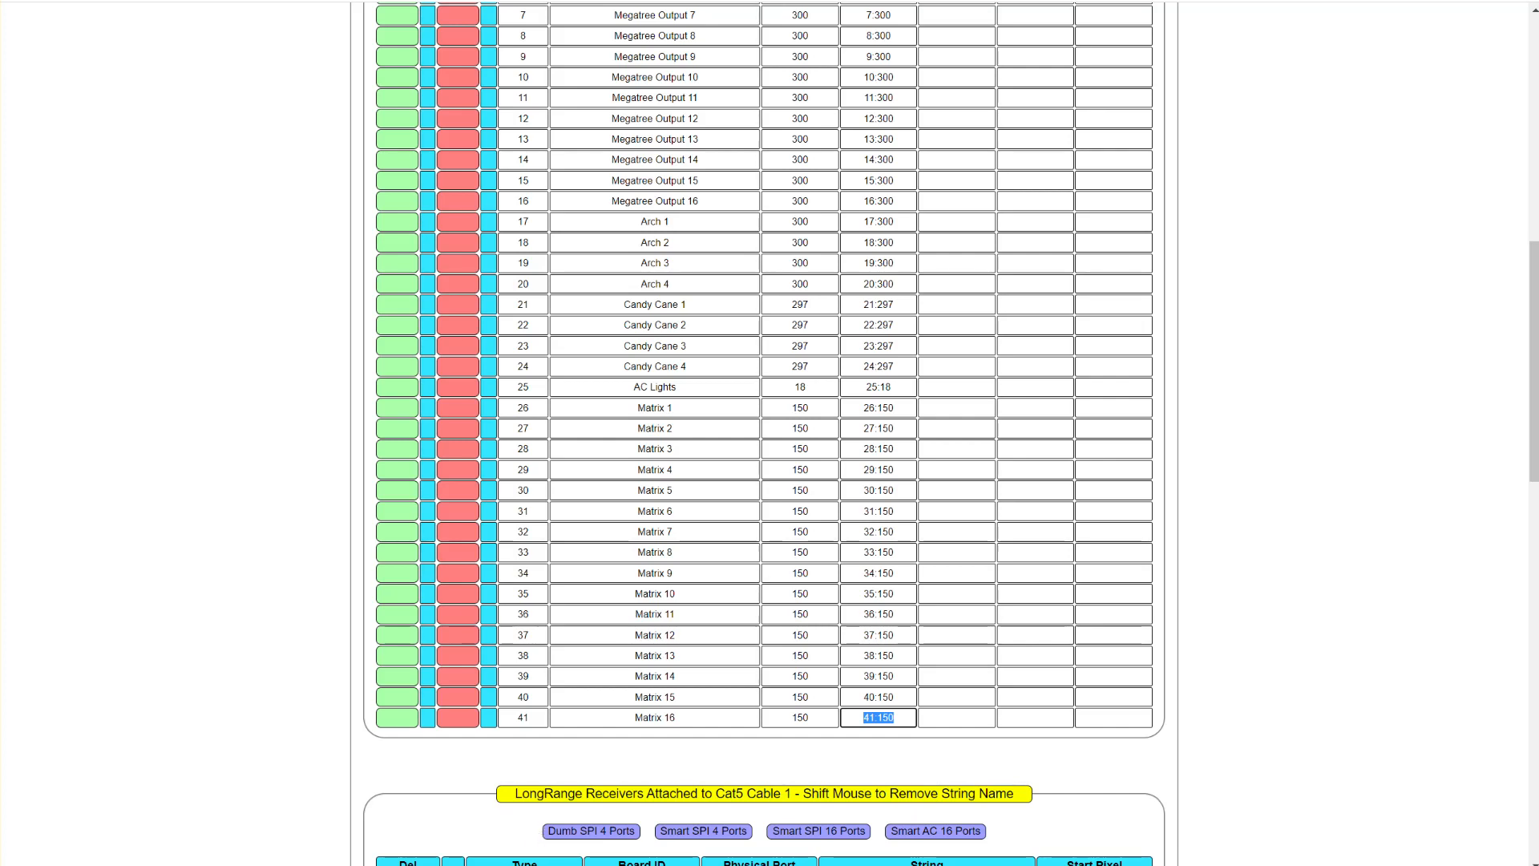
key(alt+Tab)
click(255, 827)
click(11, 31)
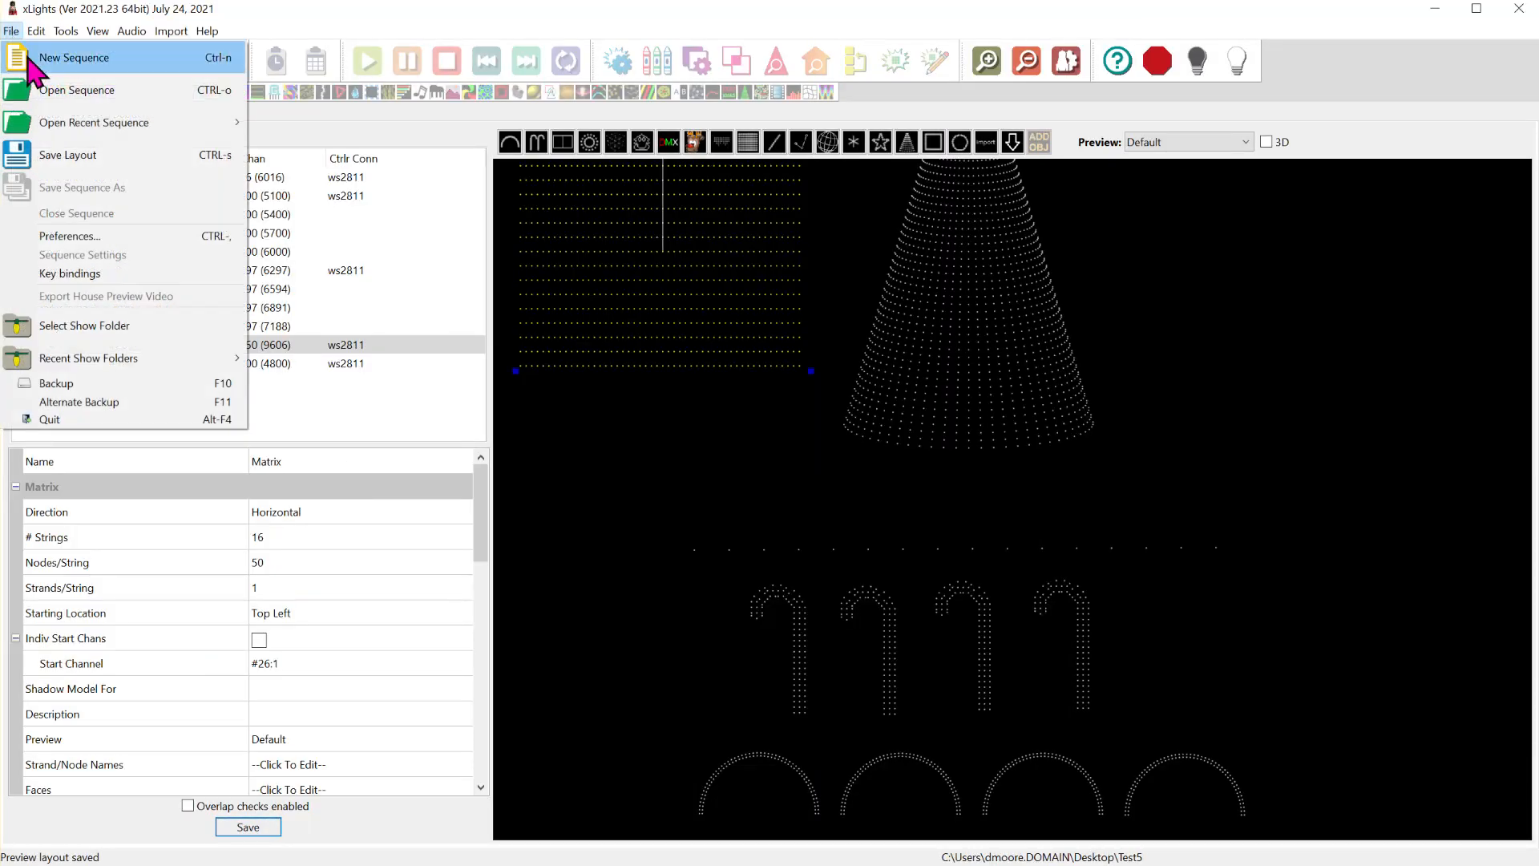
click(68, 157)
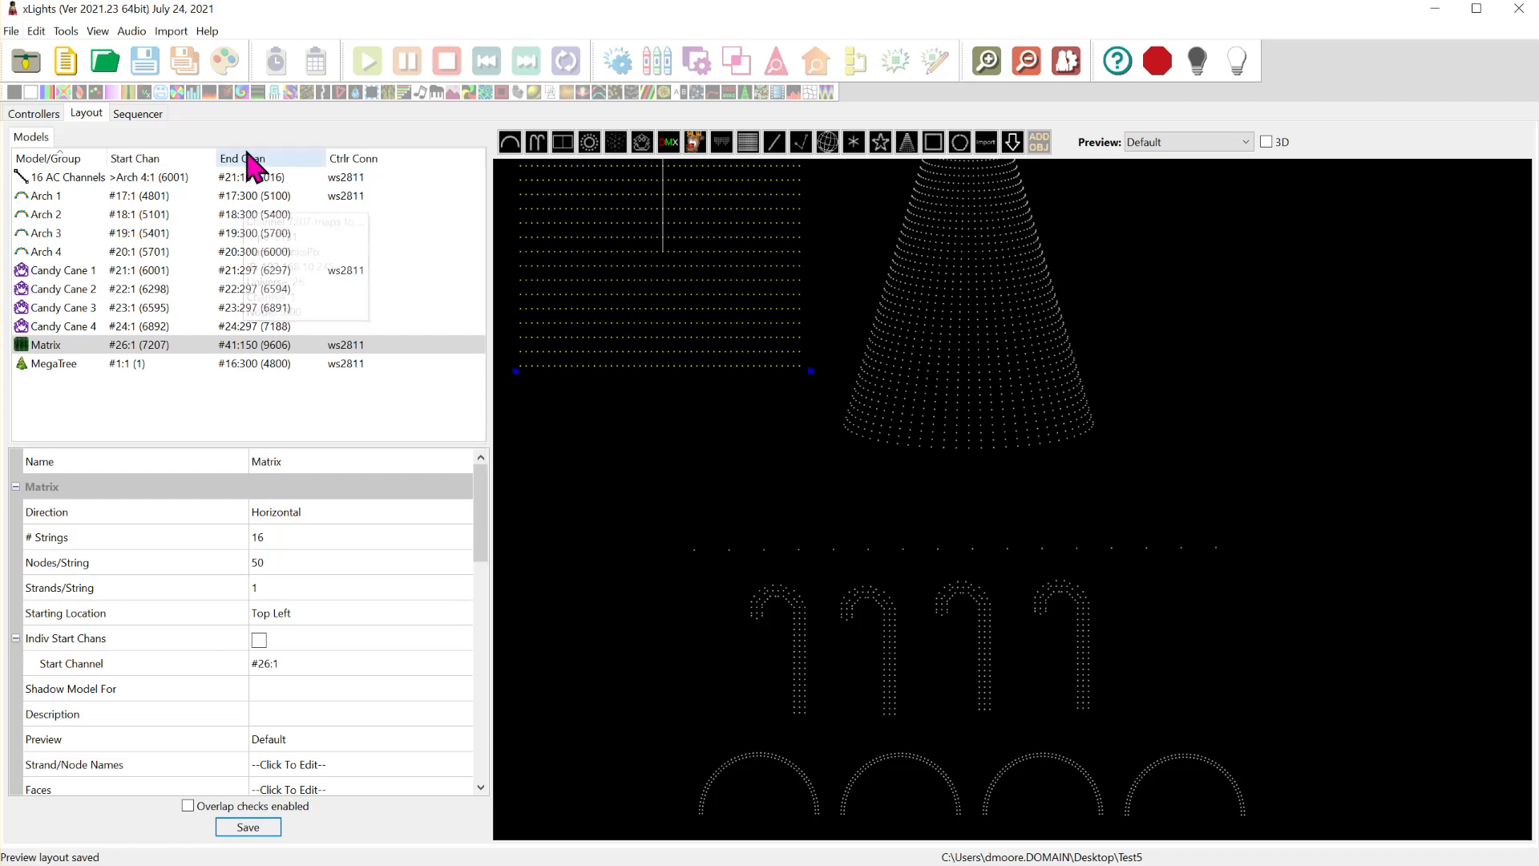
- Sort the models by start channel, and check the AC Lights entry in the TEST8 string list for the 16 AC Channels model
click(165, 161)
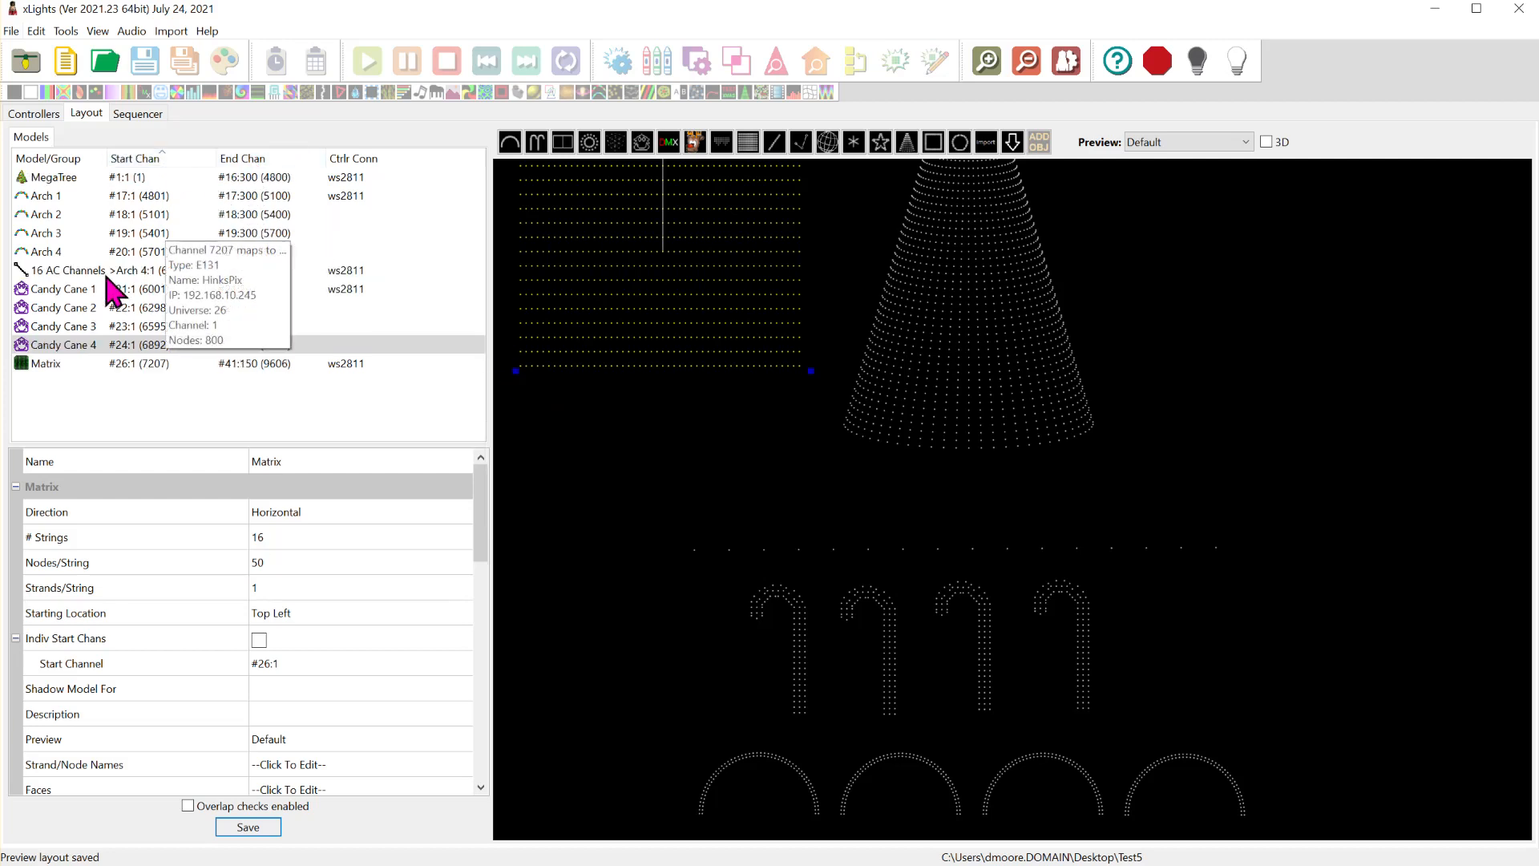
click(88, 270)
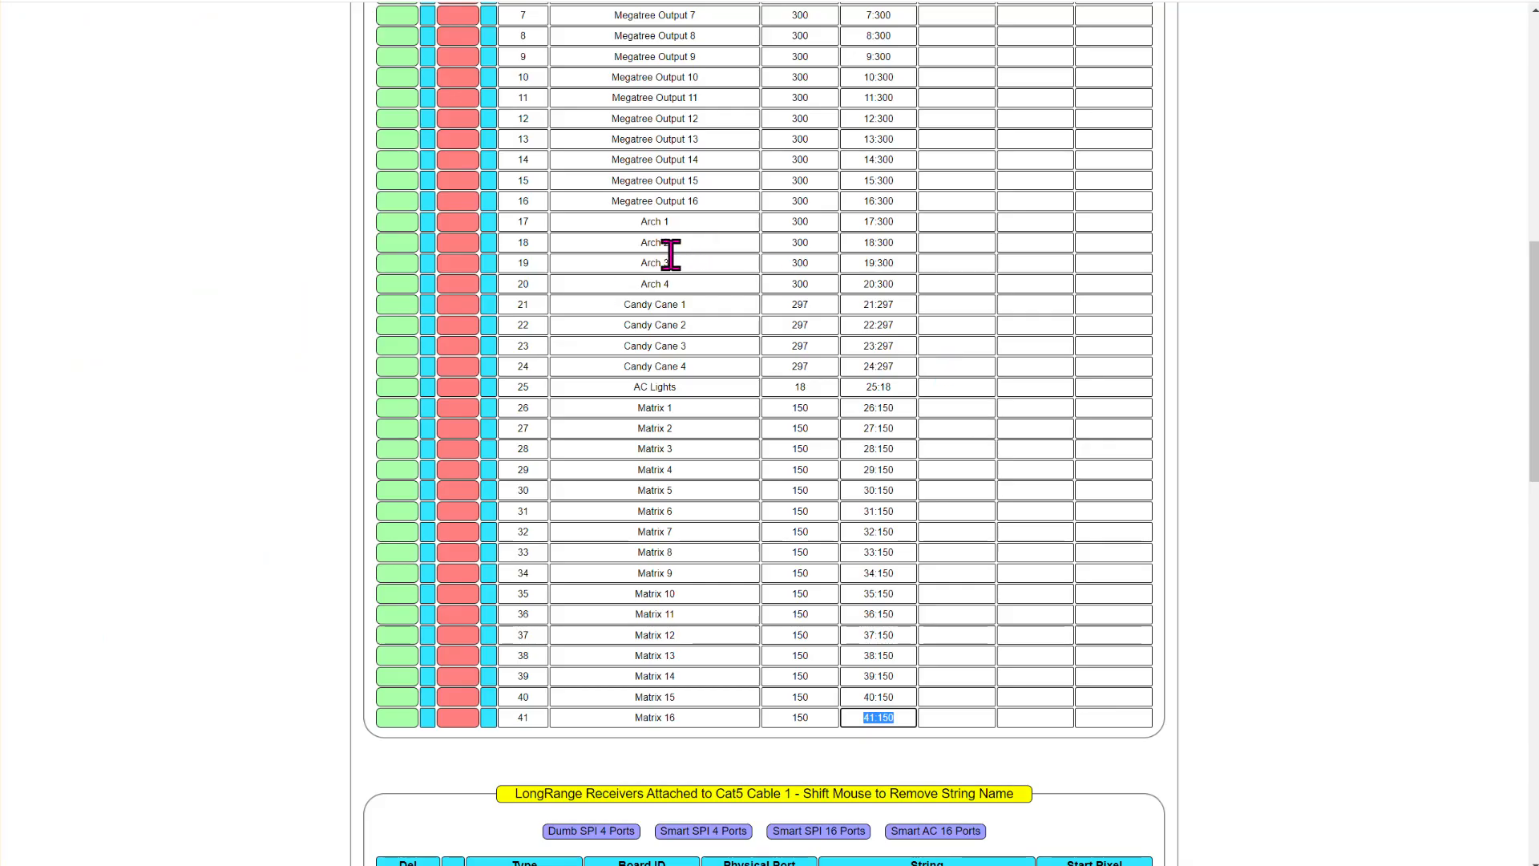
click(682, 381)
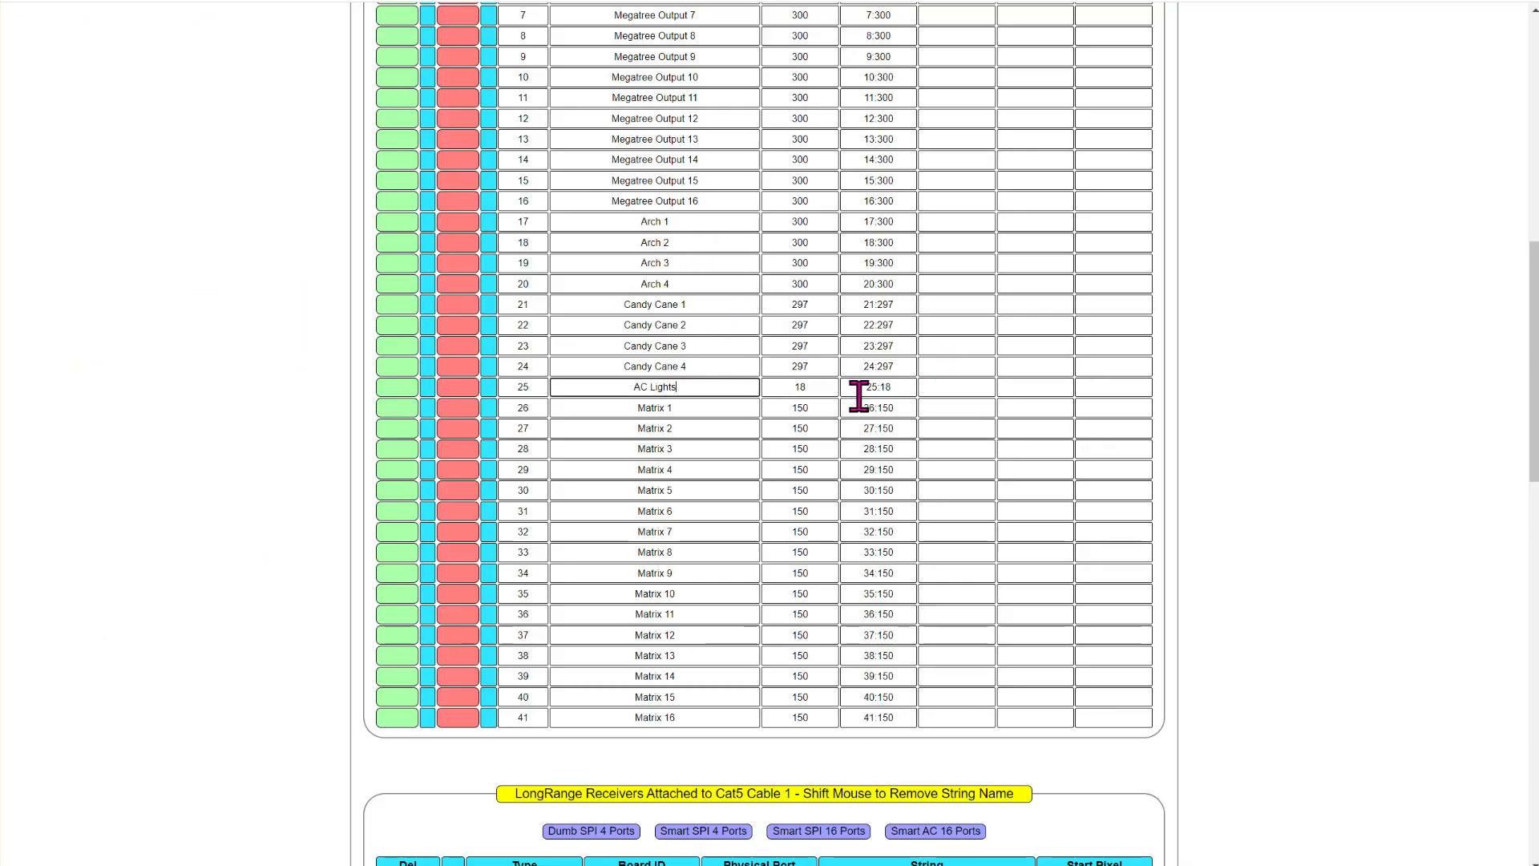
click(895, 391)
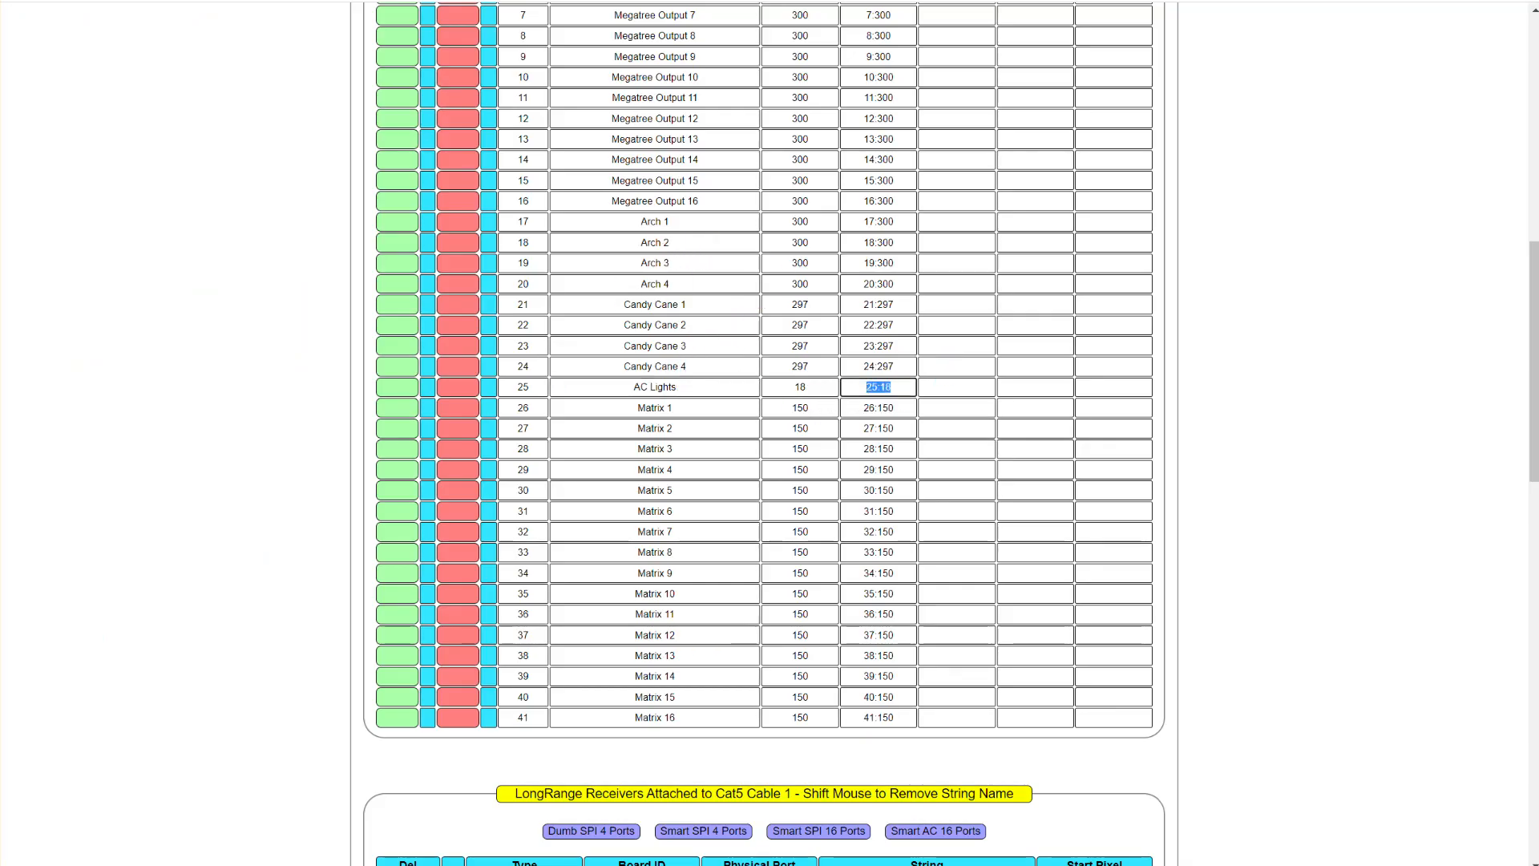
key(alt+Tab)
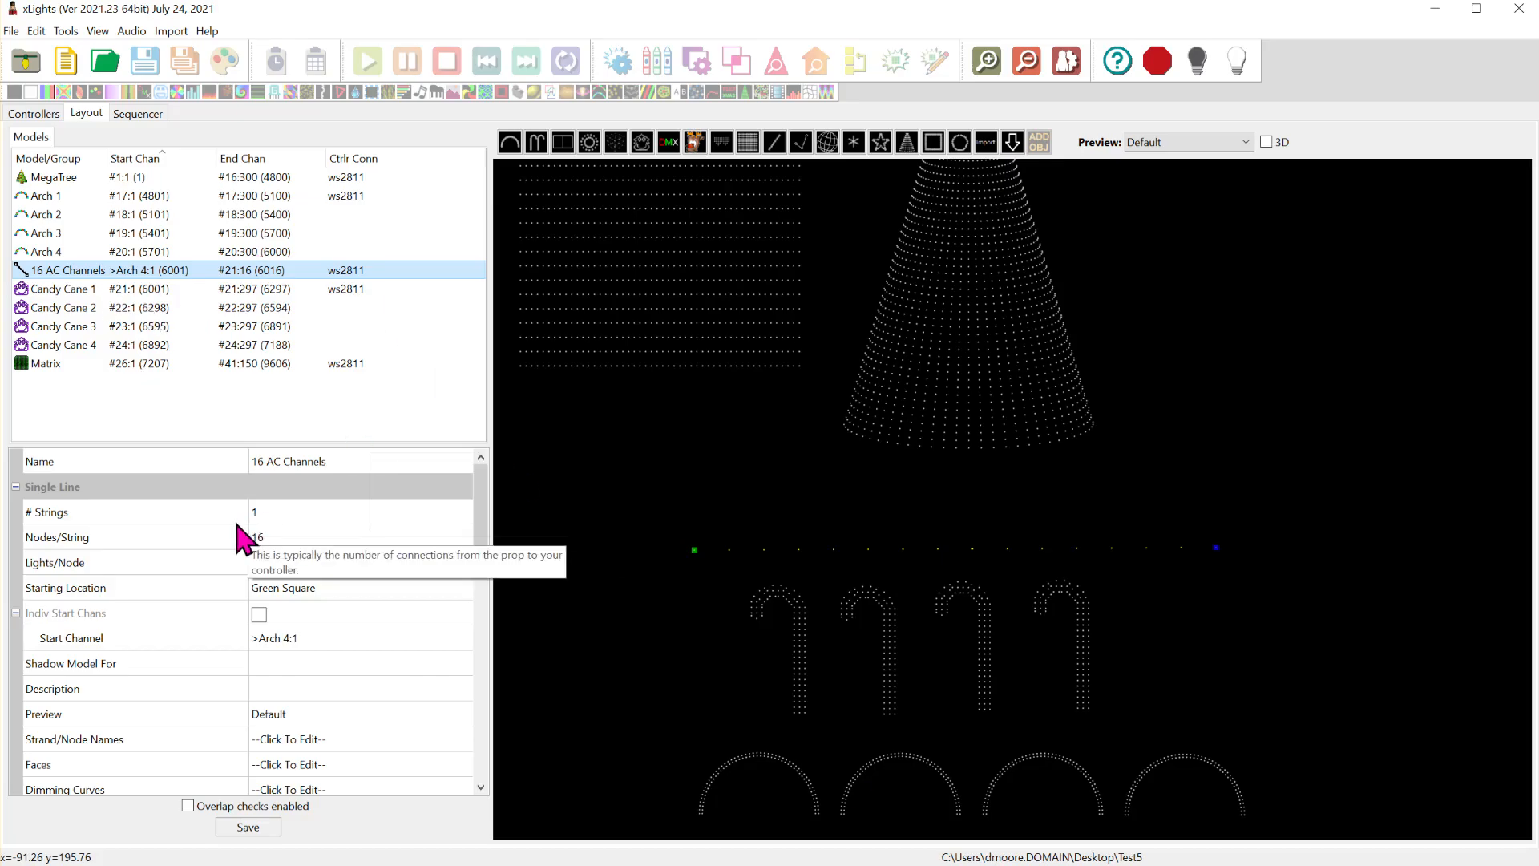
- Set the 16 AC Channels model to start at channel 1 of universe 25 on any controller
click(410, 638)
click(459, 639)
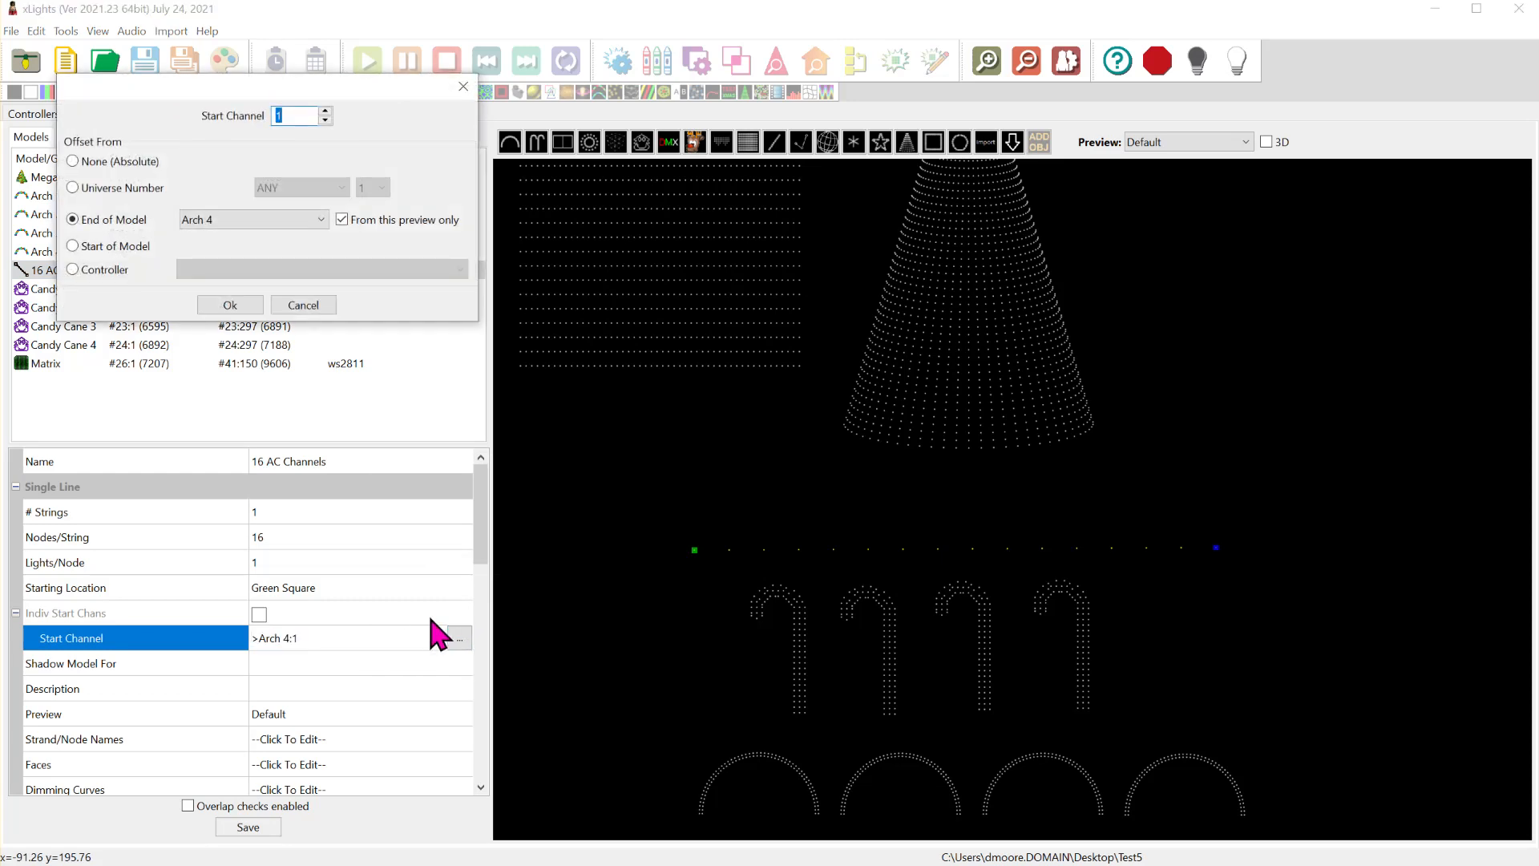
click(138, 188)
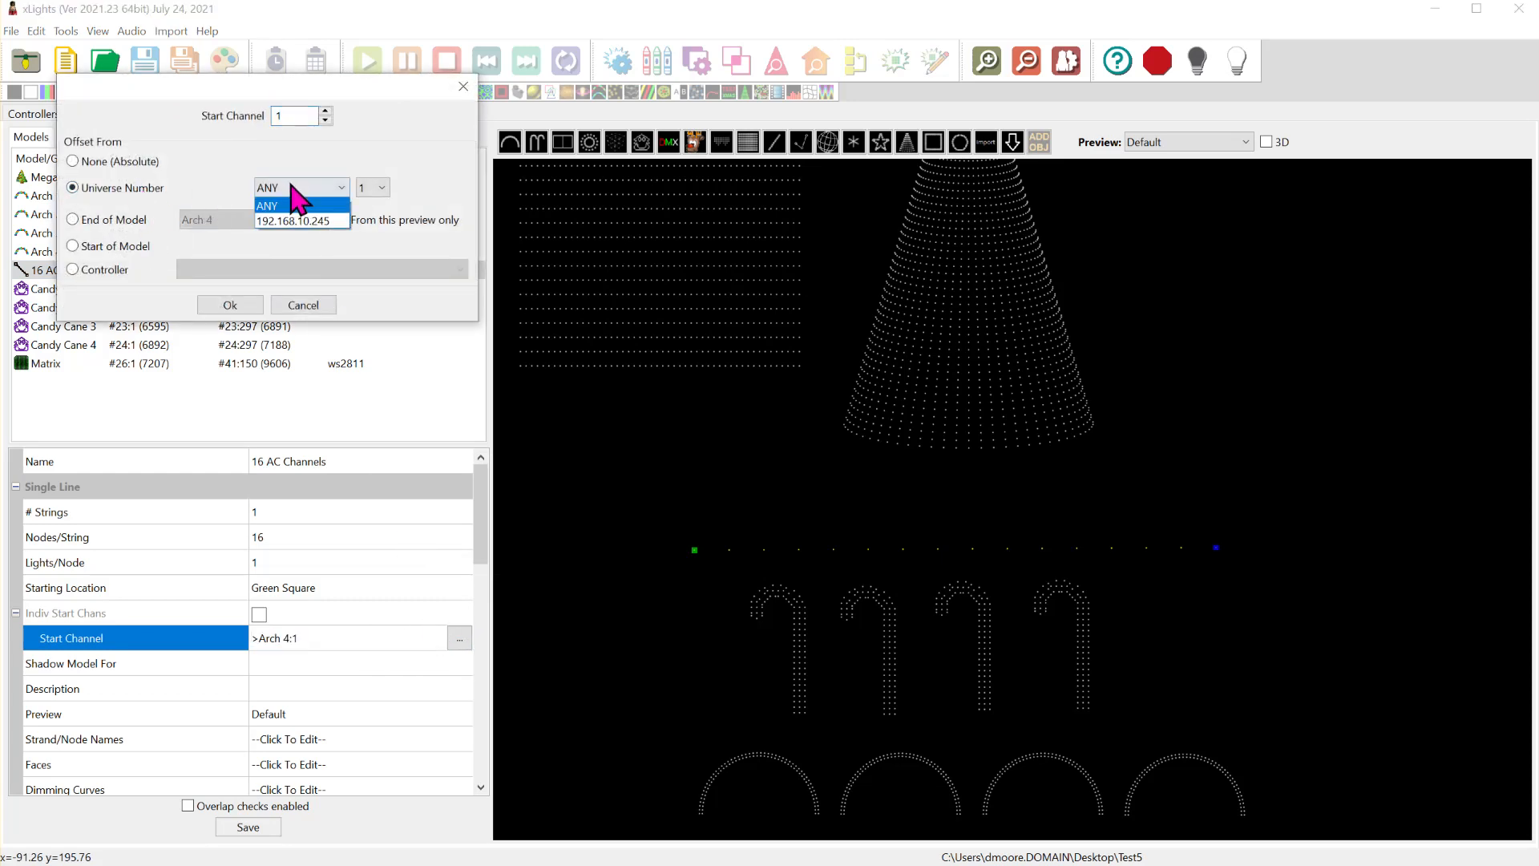
click(374, 189)
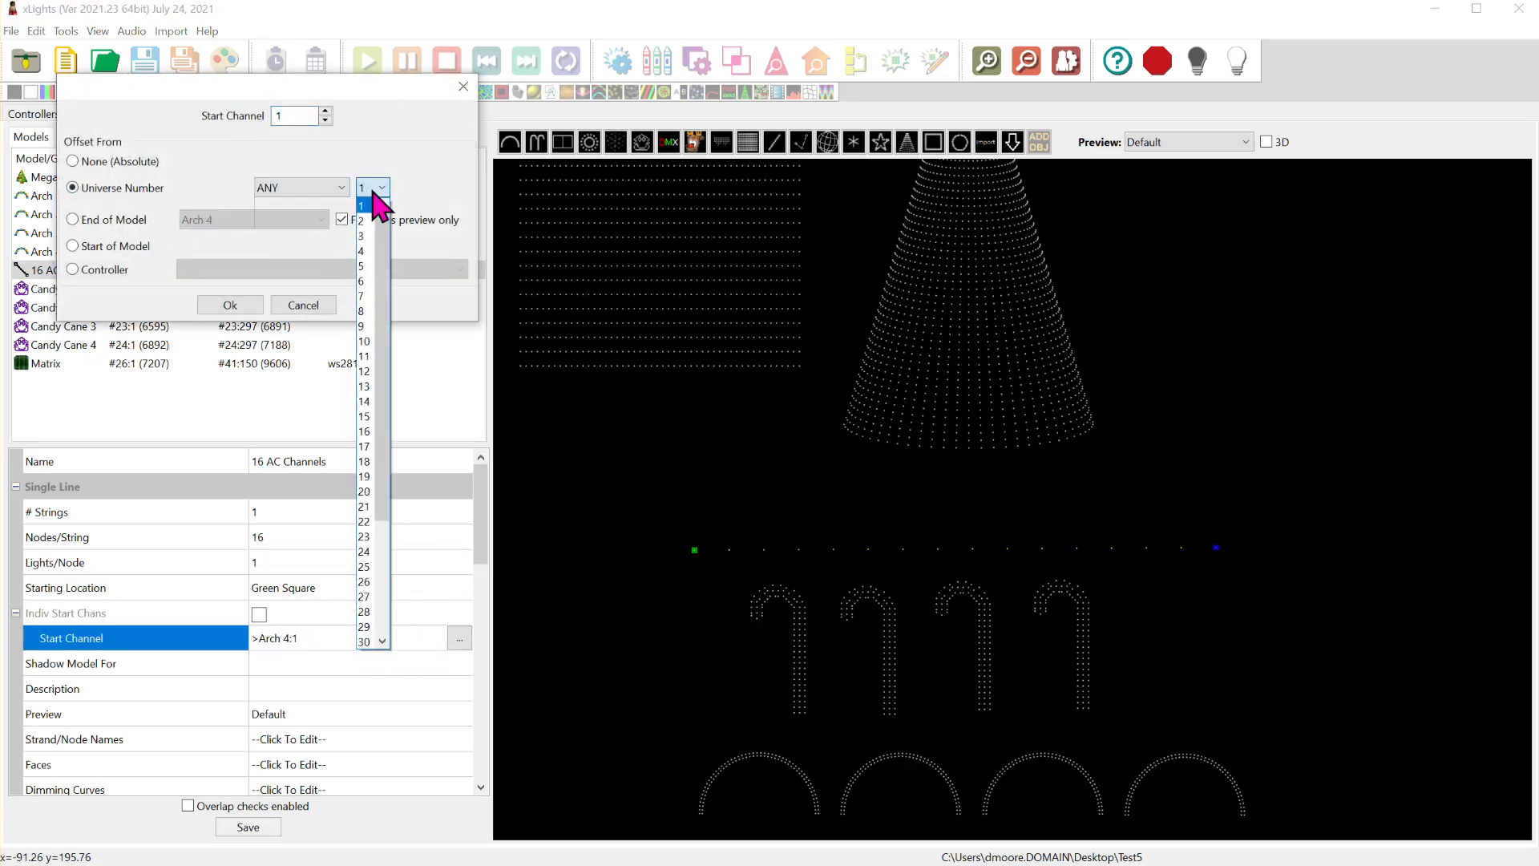
click(370, 567)
click(239, 309)
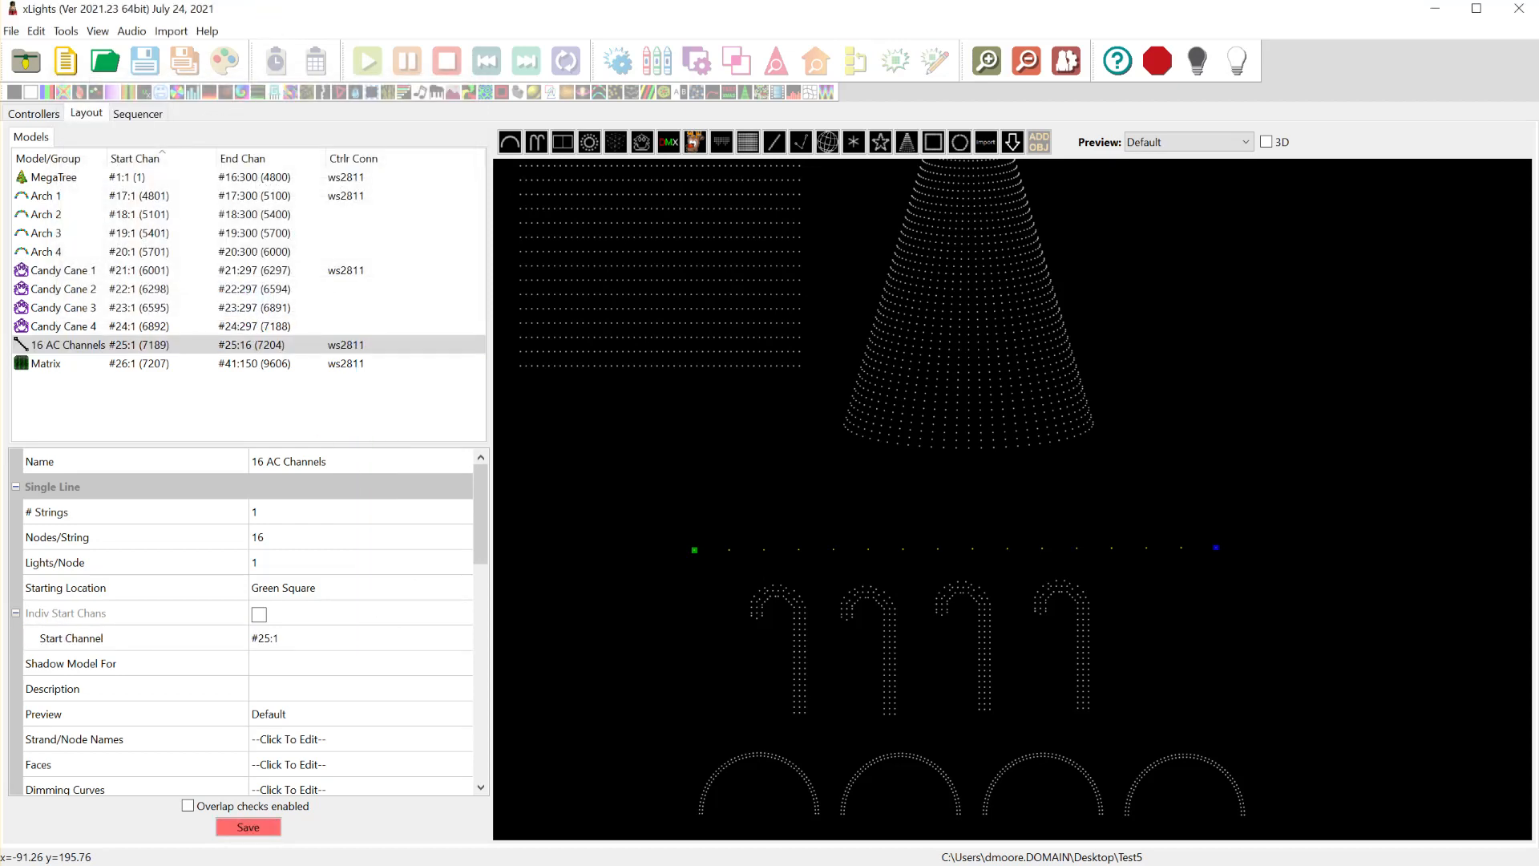
- Check the AC Lights end channel in the TEST8 string list, and calculate 18 - 16 in Calculator to find the unused channels
key(alt+Tab)
click(906, 389)
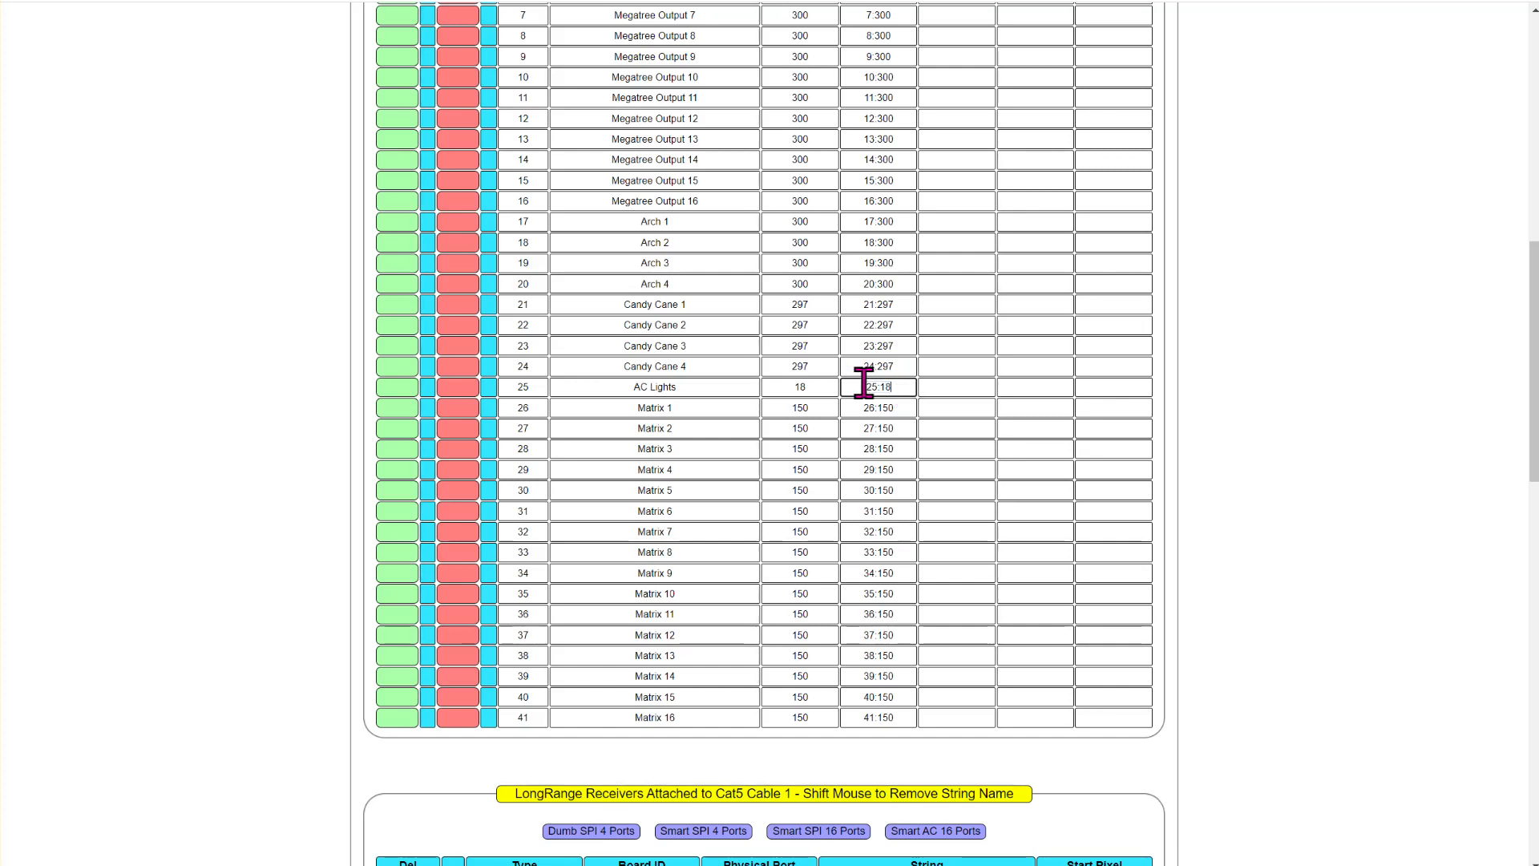
key(alt+Tab)
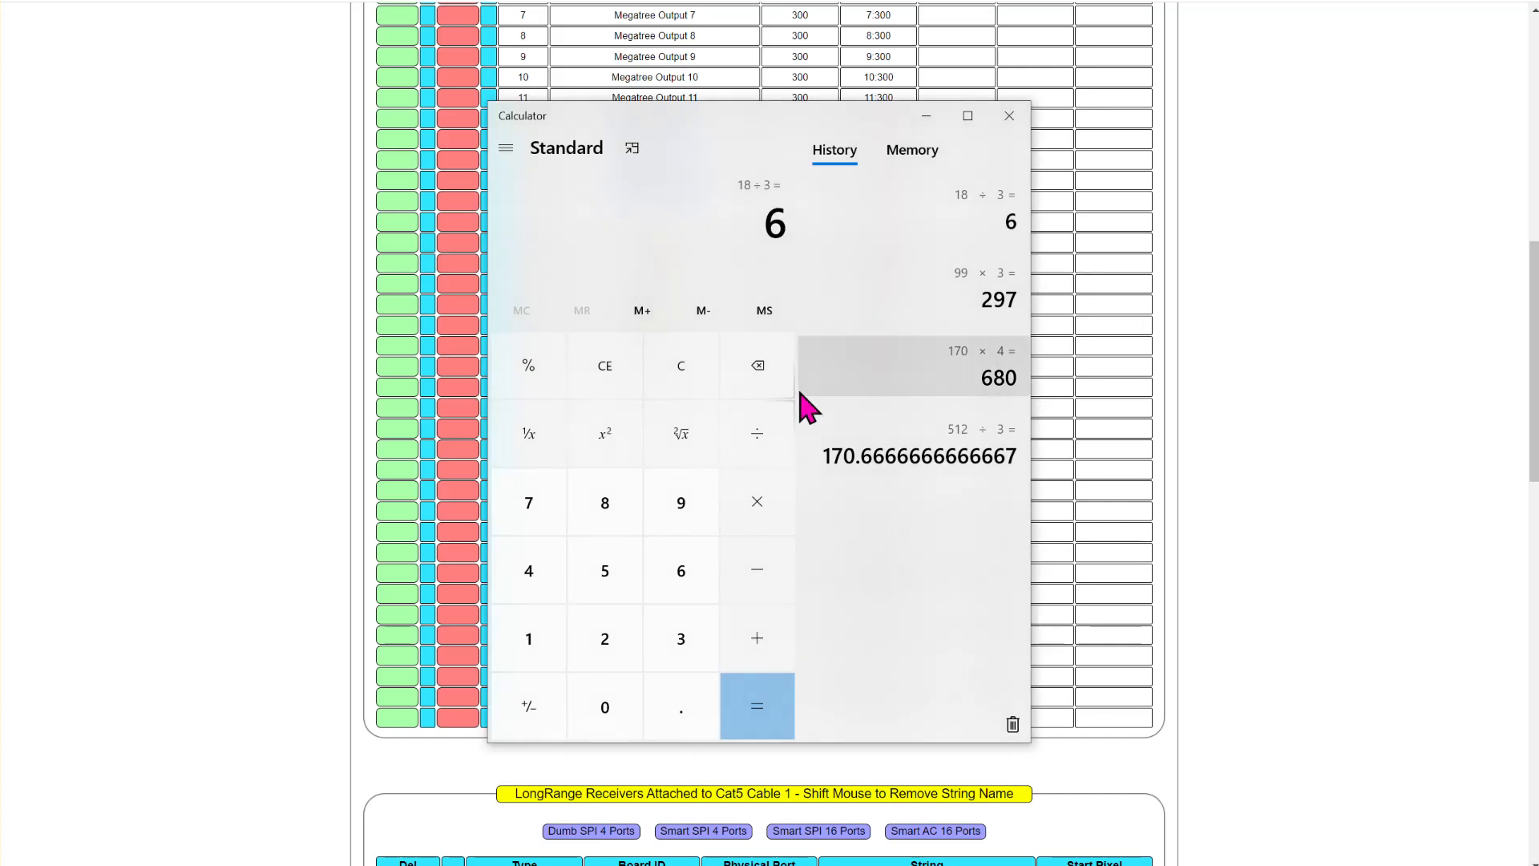
click(682, 364)
text(18)
key(minus)
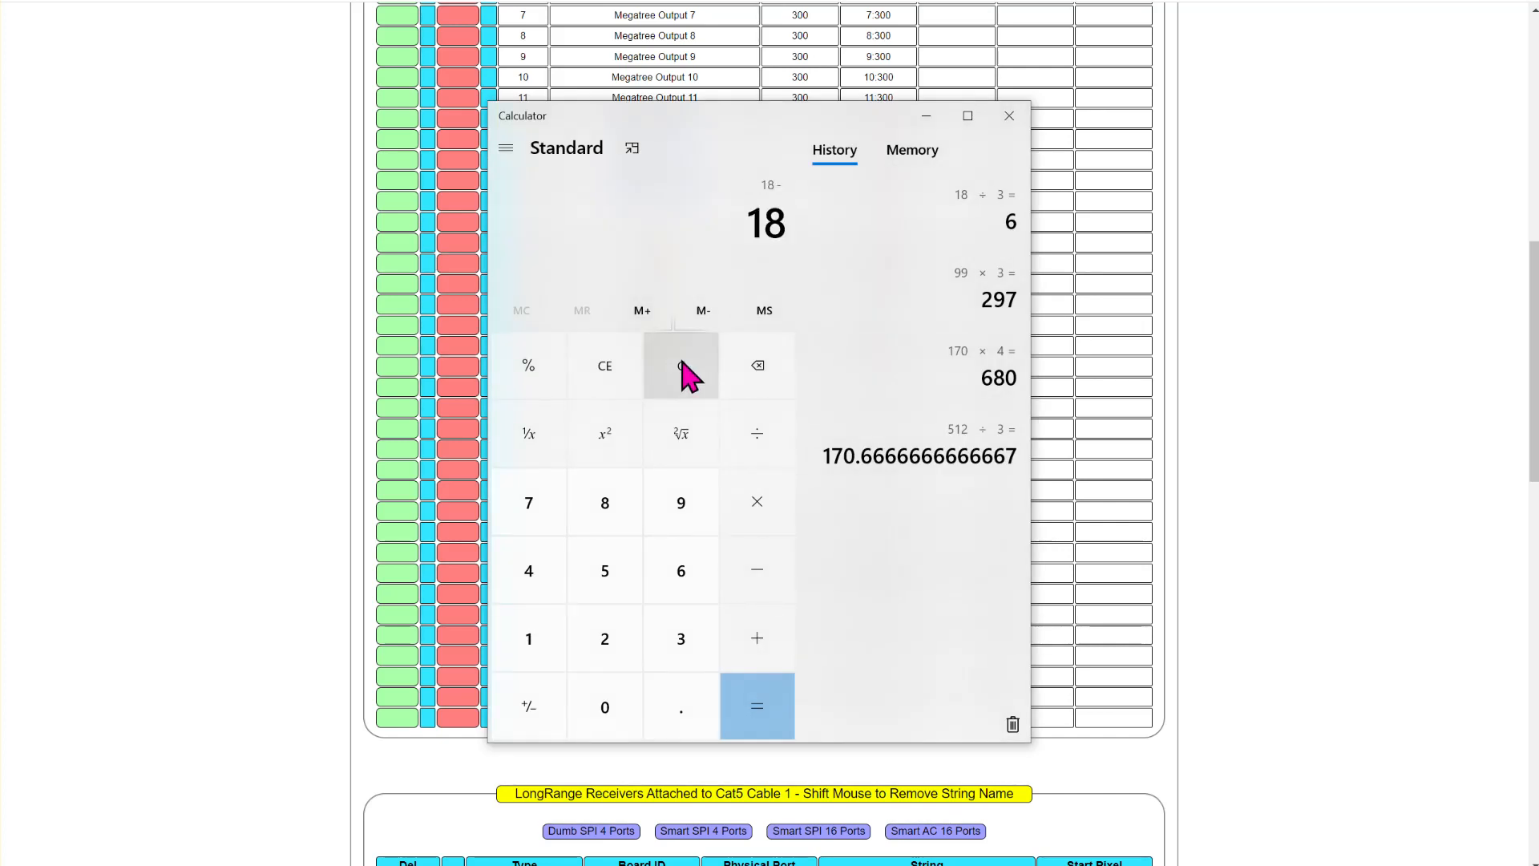
key(Return)
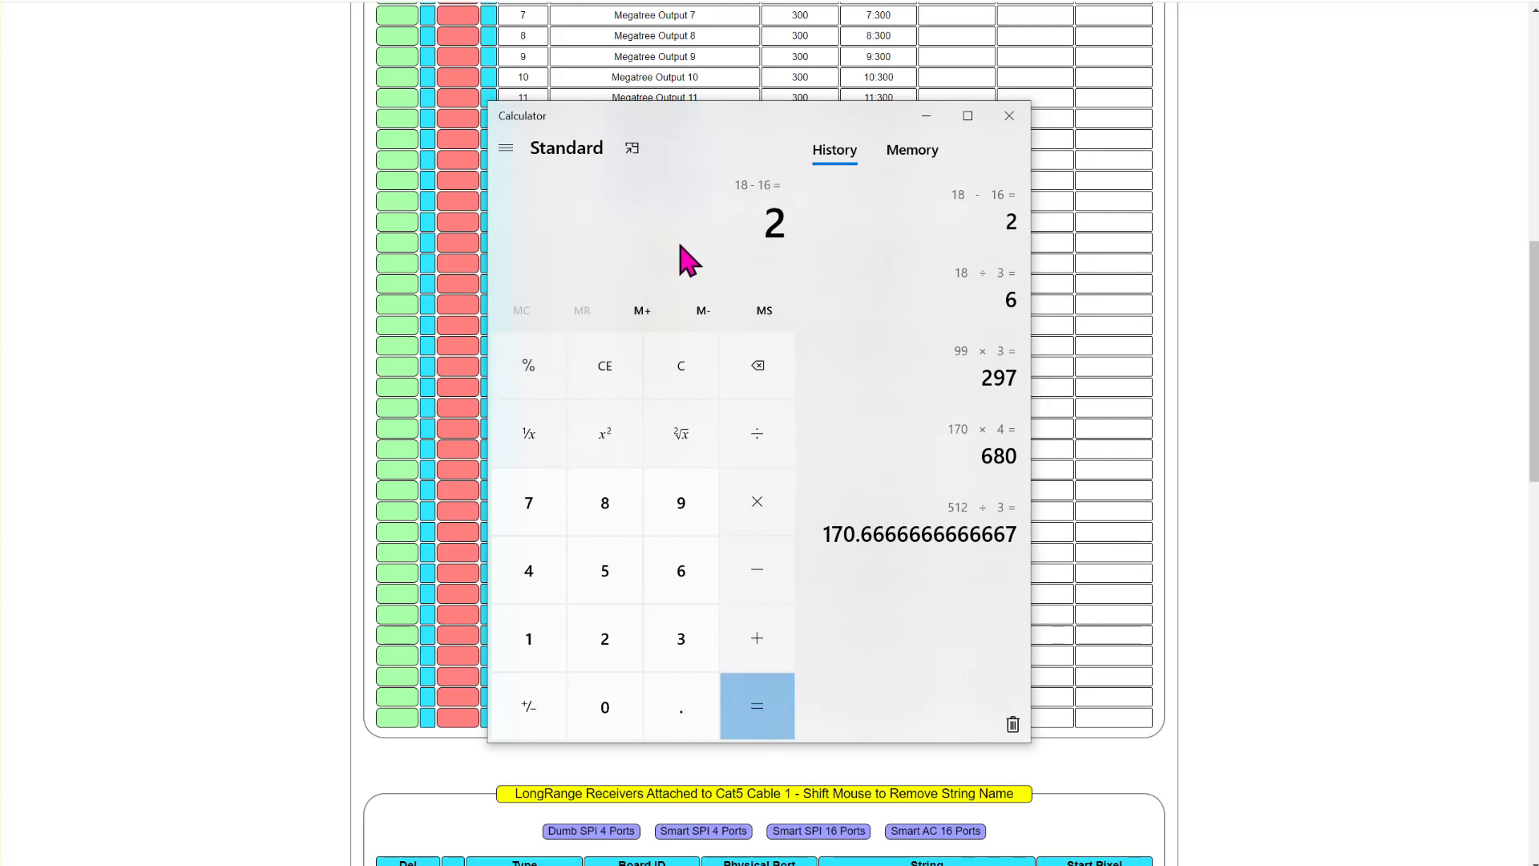
click(305, 279)
click(888, 388)
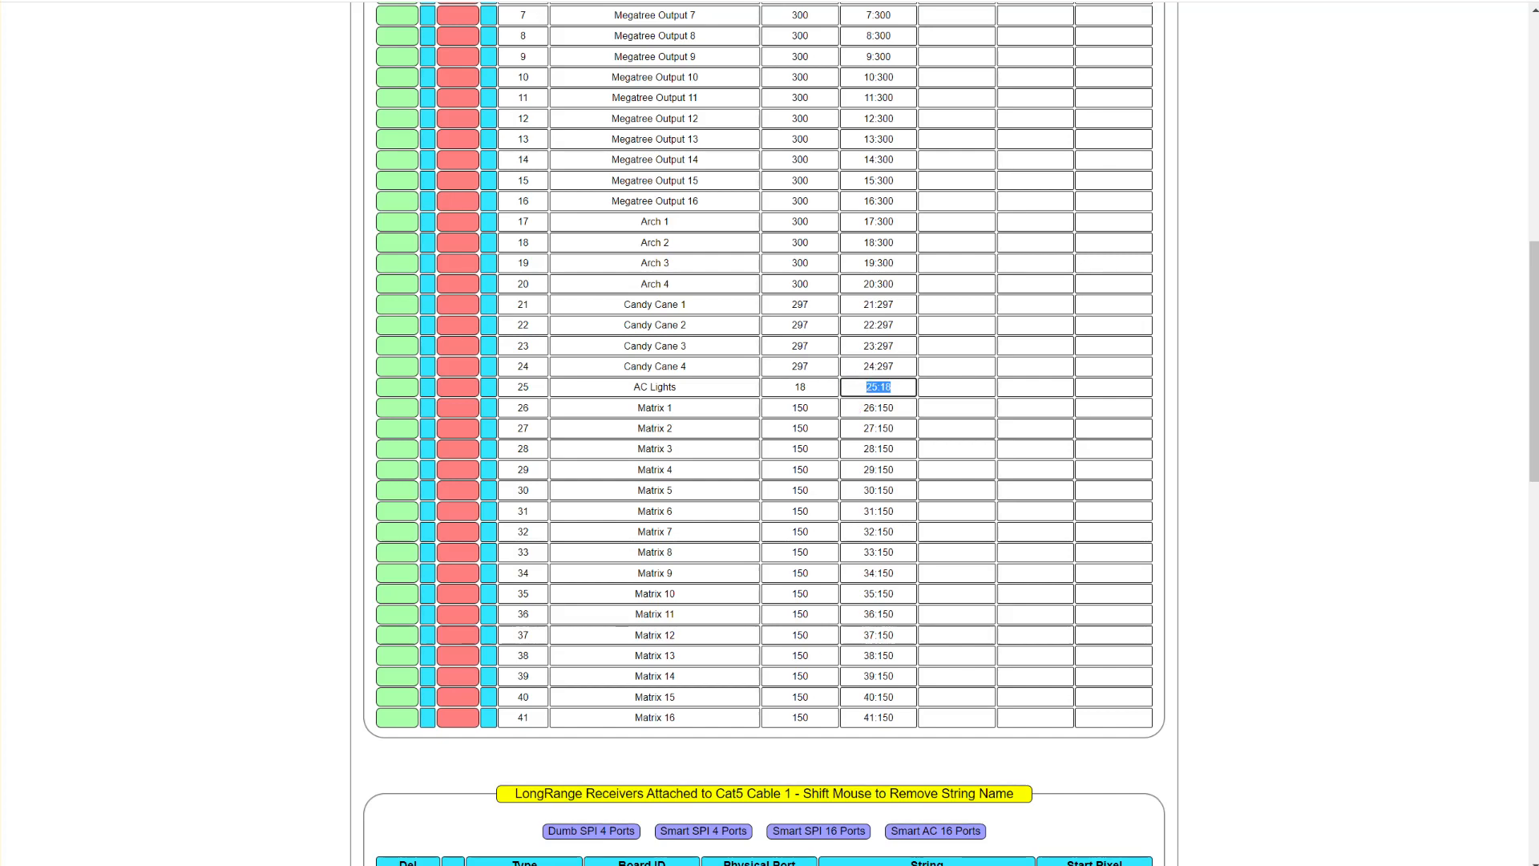
- Change the 16 AC Channels model in xLights to start at channel 3 of universe 25, and save the layout
key(alt+Tab)
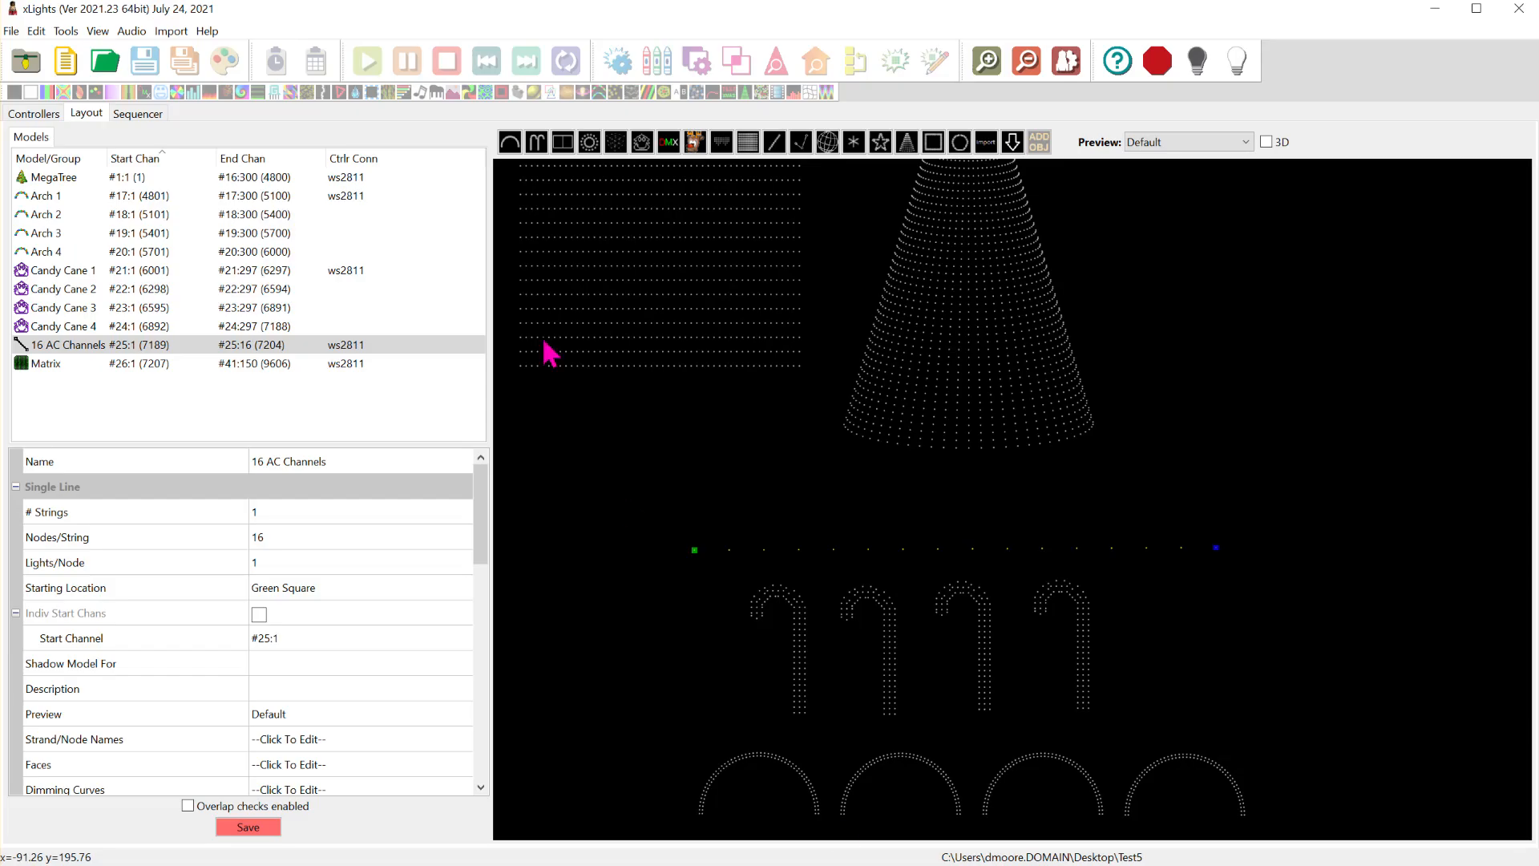
mouse_move(324, 353)
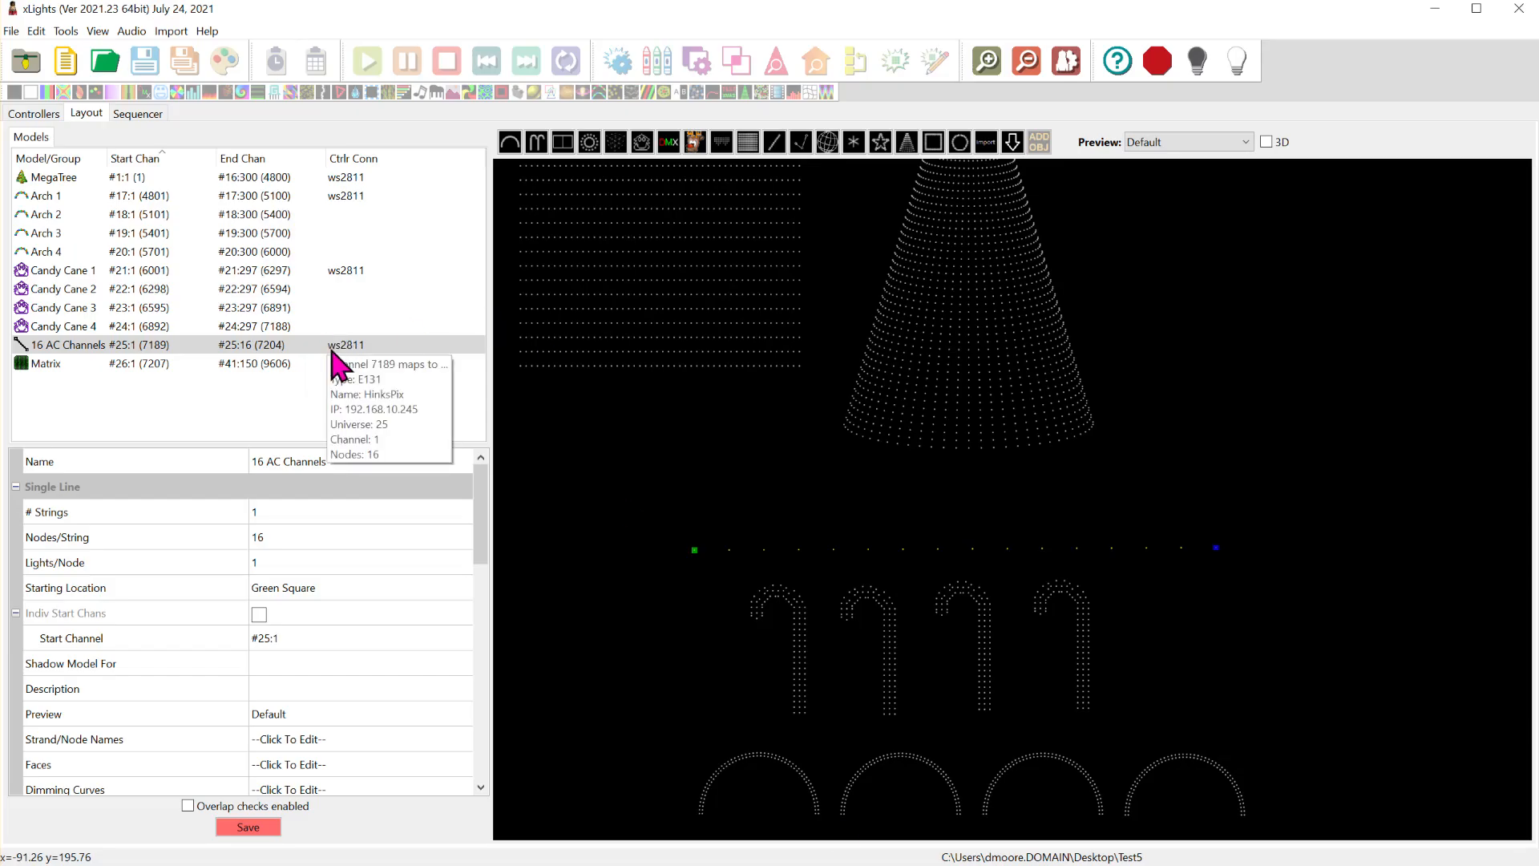
click(332, 350)
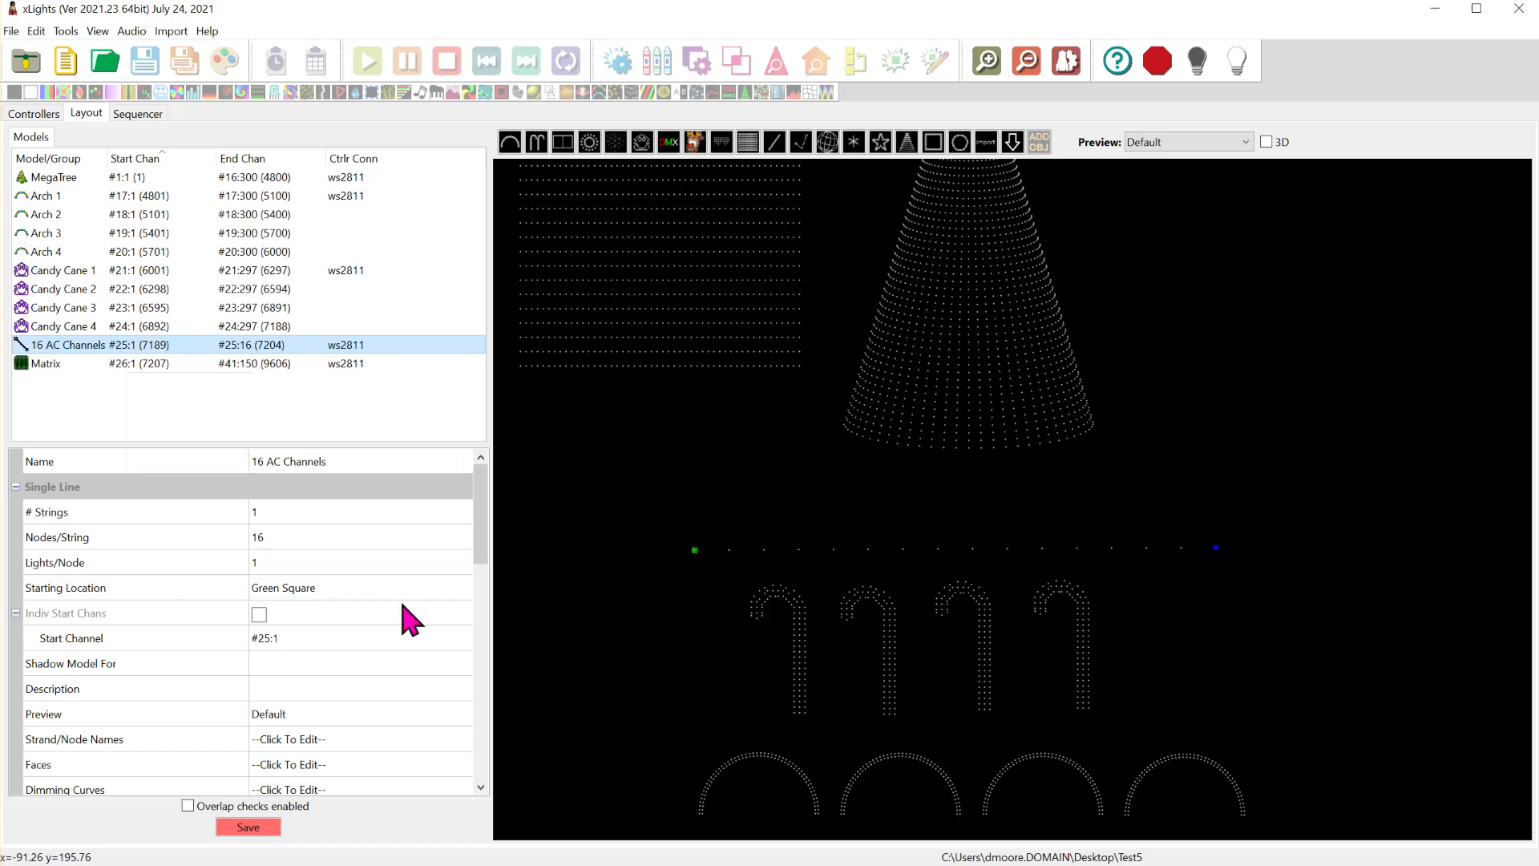
click(410, 638)
click(459, 639)
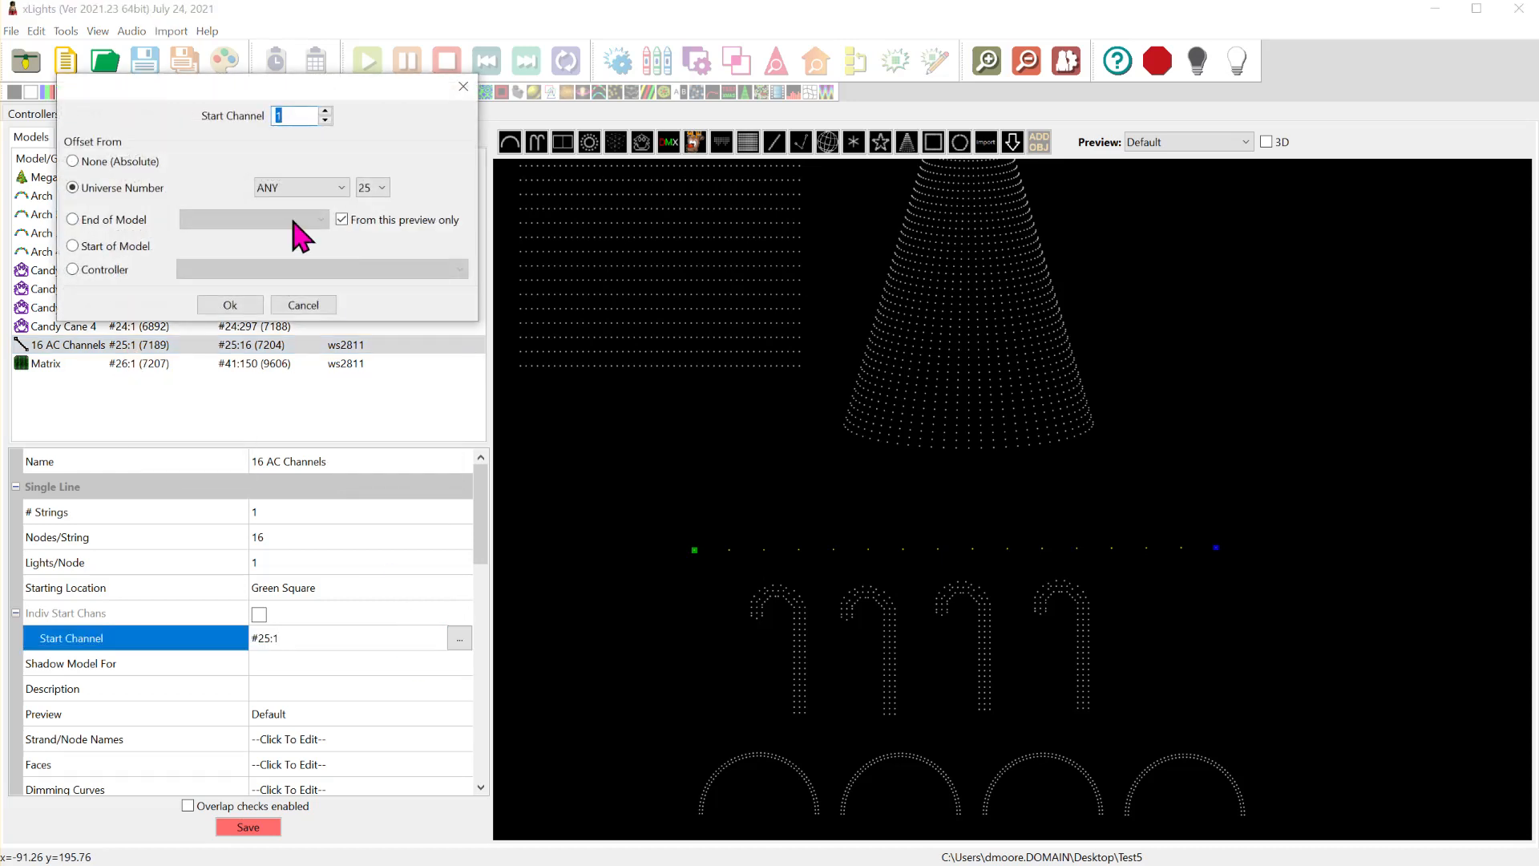
key(BackSpace)
text(3)
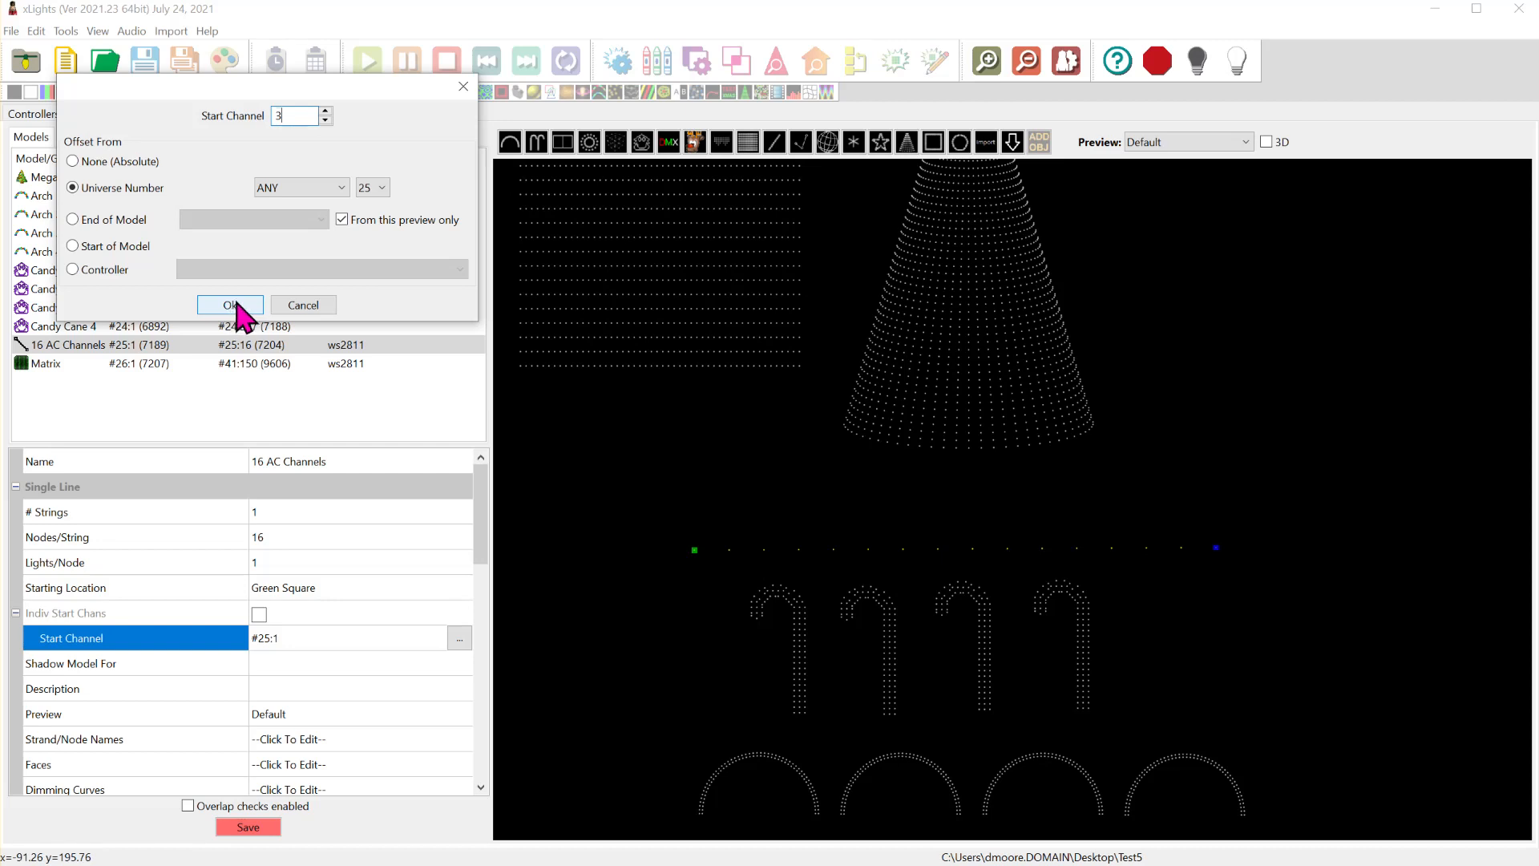
click(232, 306)
click(242, 826)
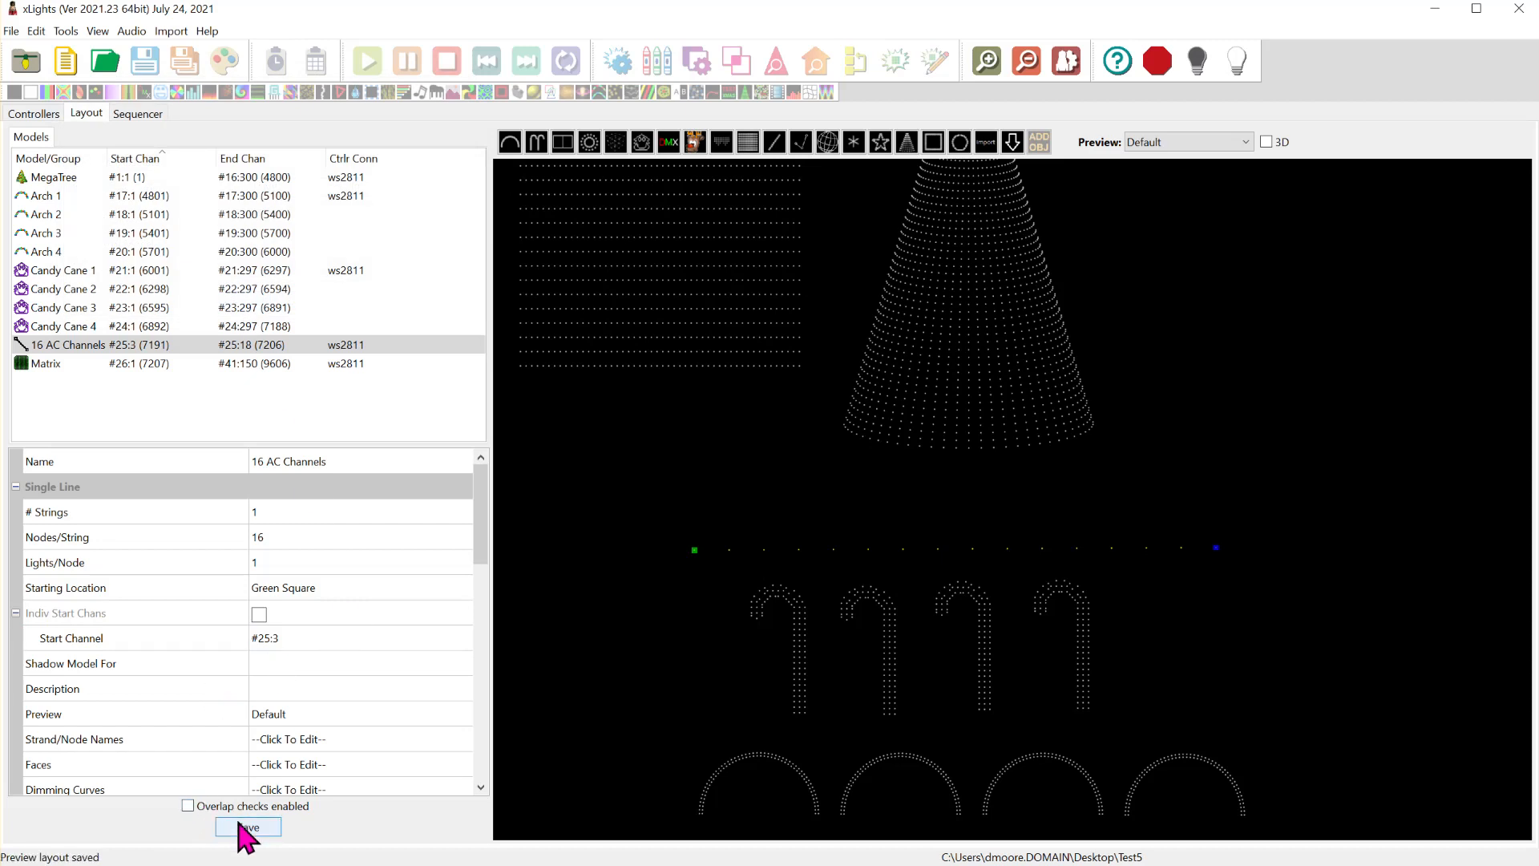
- Deselect the model, switch to the HinksPix web configuration, and turn on all ports in the Long Range ports 1 - 16 test
click(569, 617)
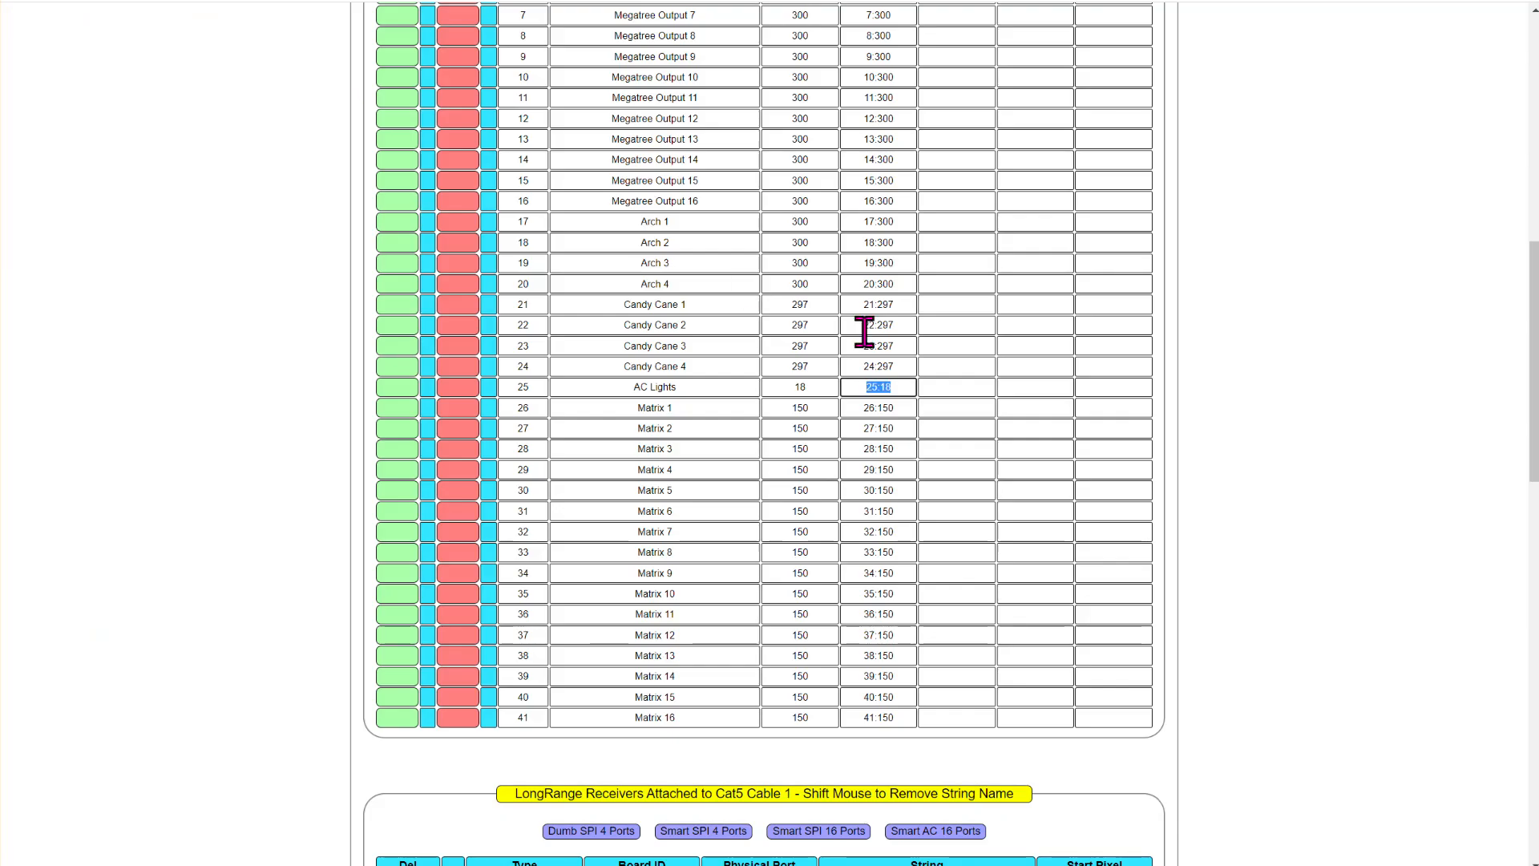
scroll(864, 331, up, 10)
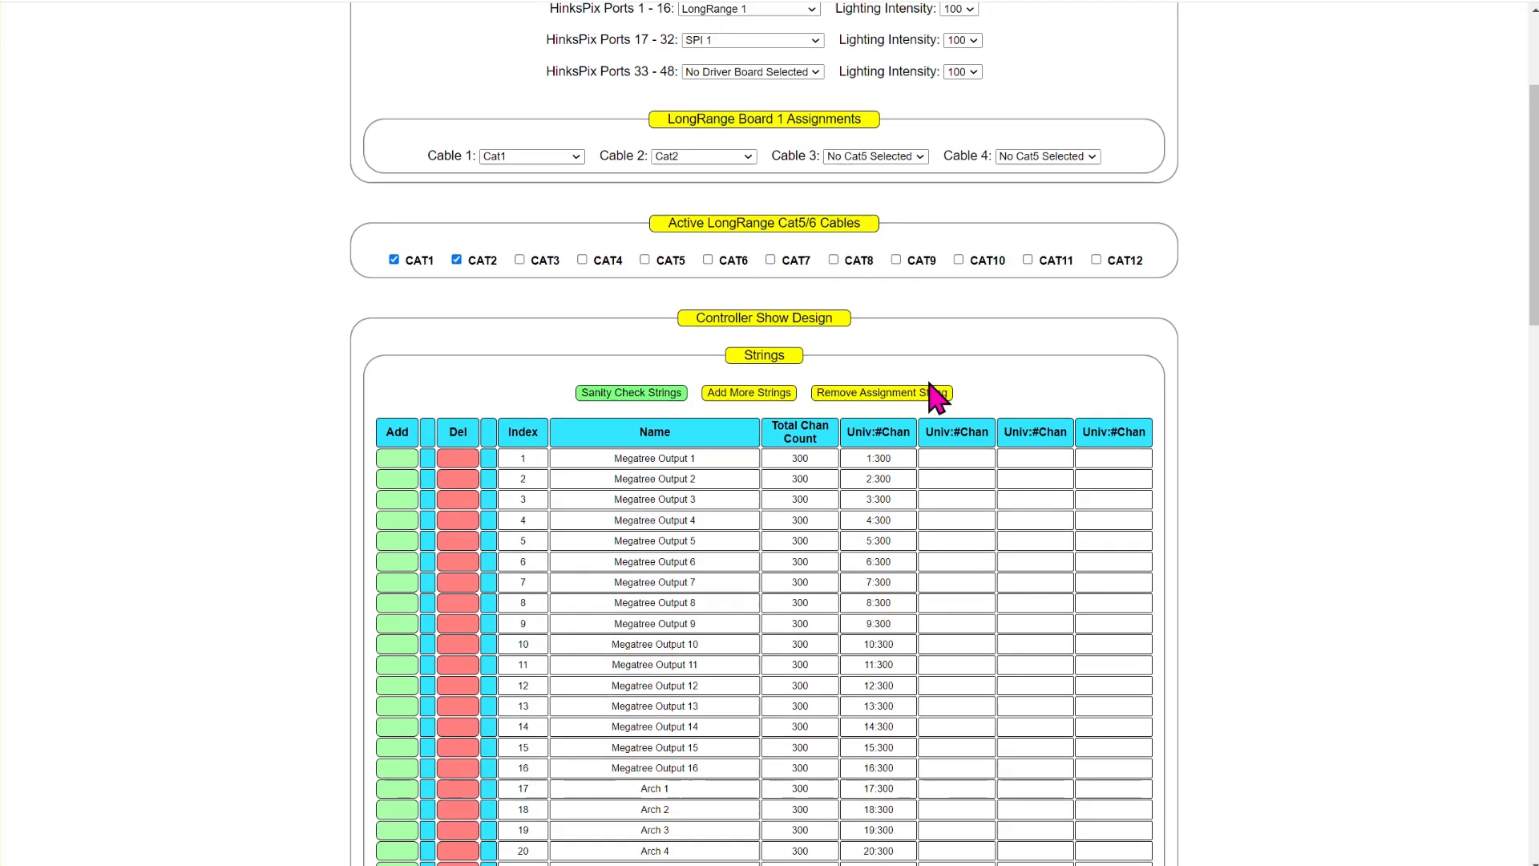
mouse_move(902, 80)
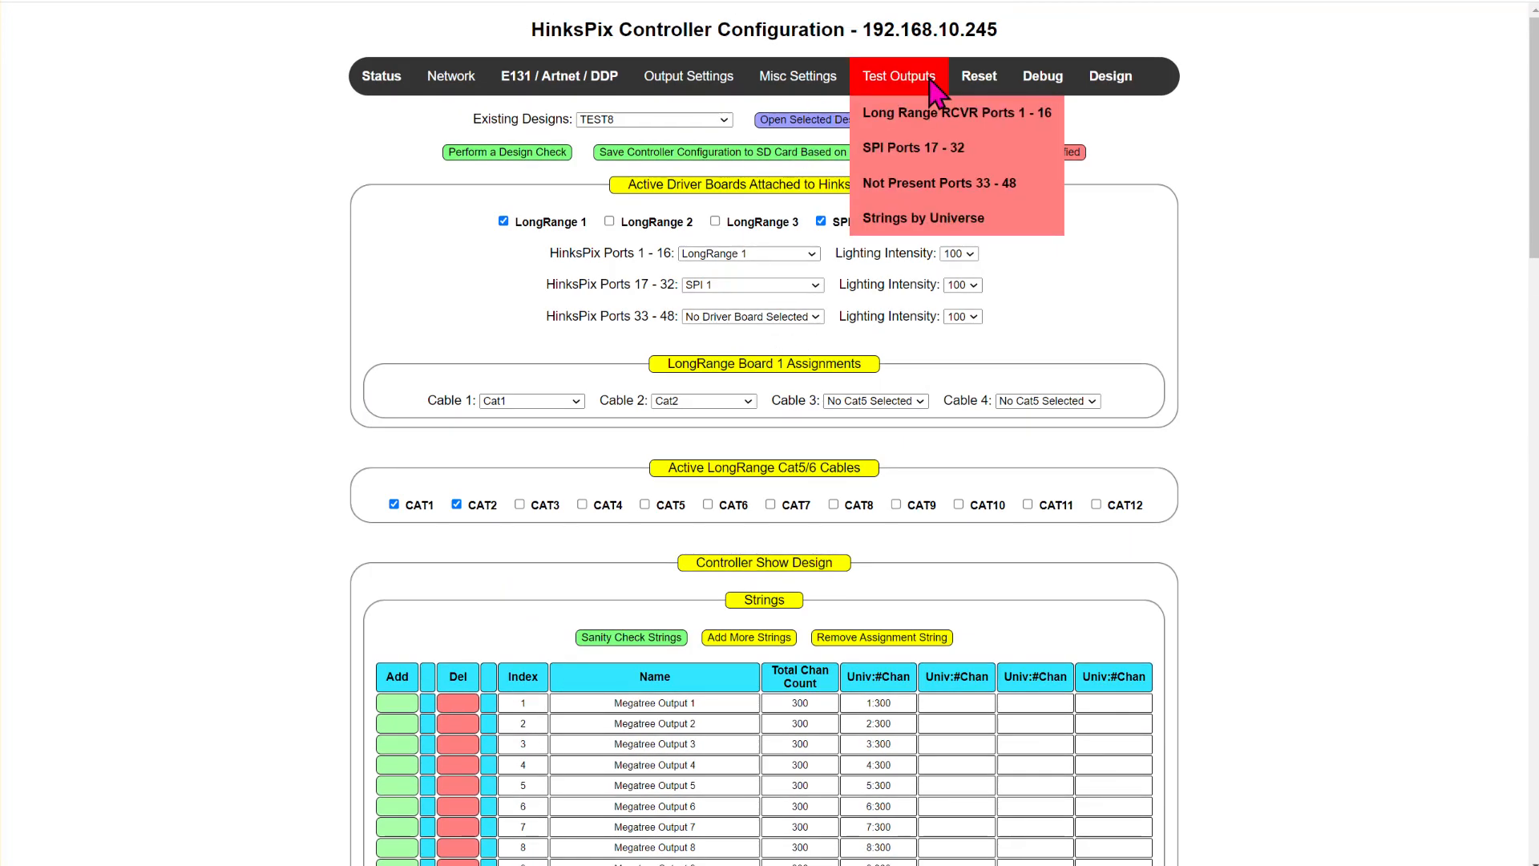
click(892, 116)
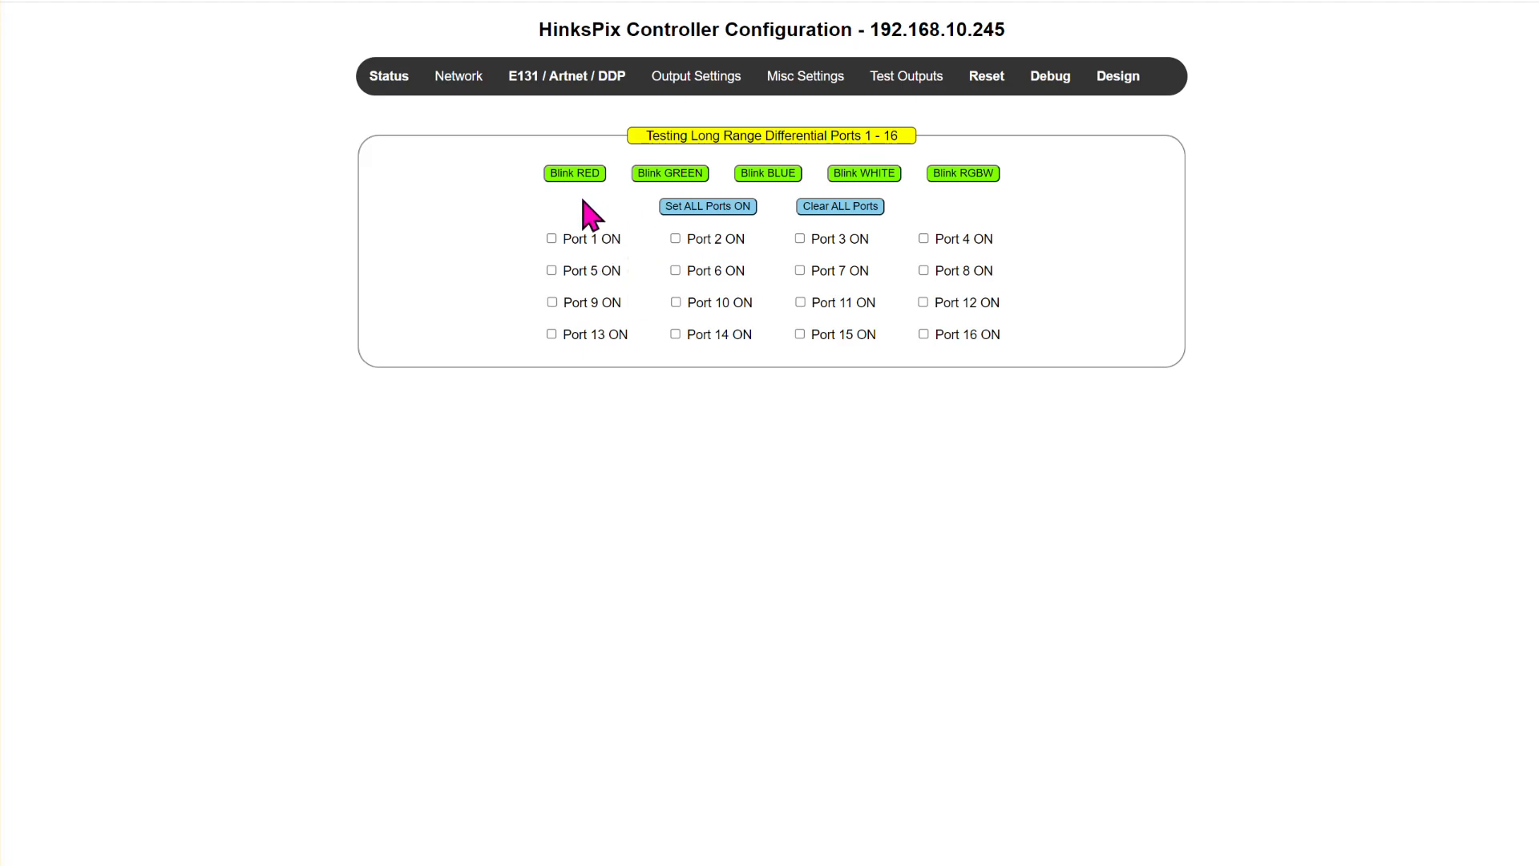
click(703, 208)
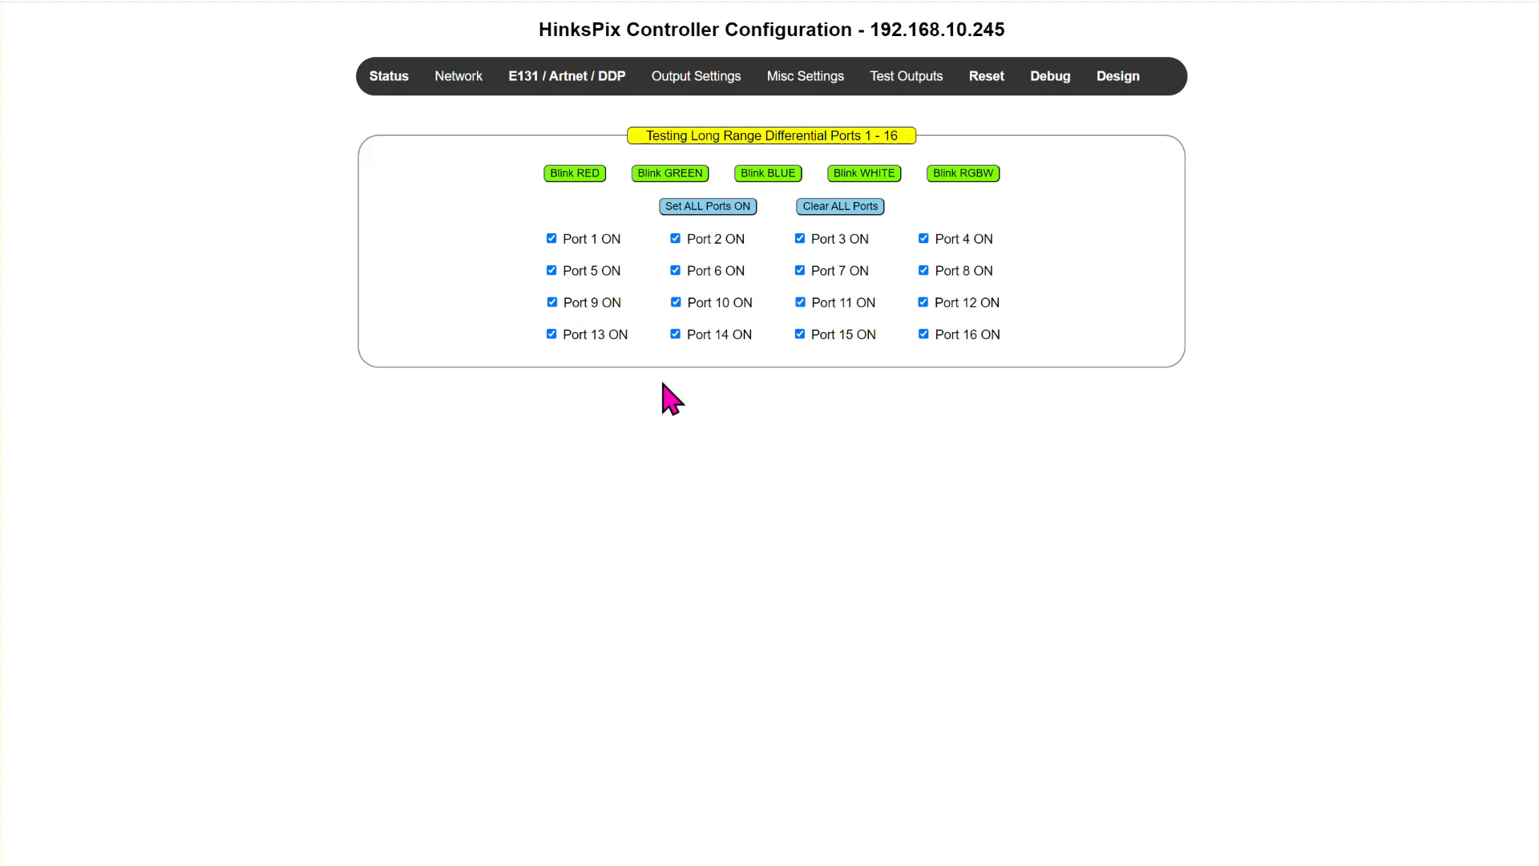
- Open the output test page for SPI ports 17 - 32
mouse_move(819, 86)
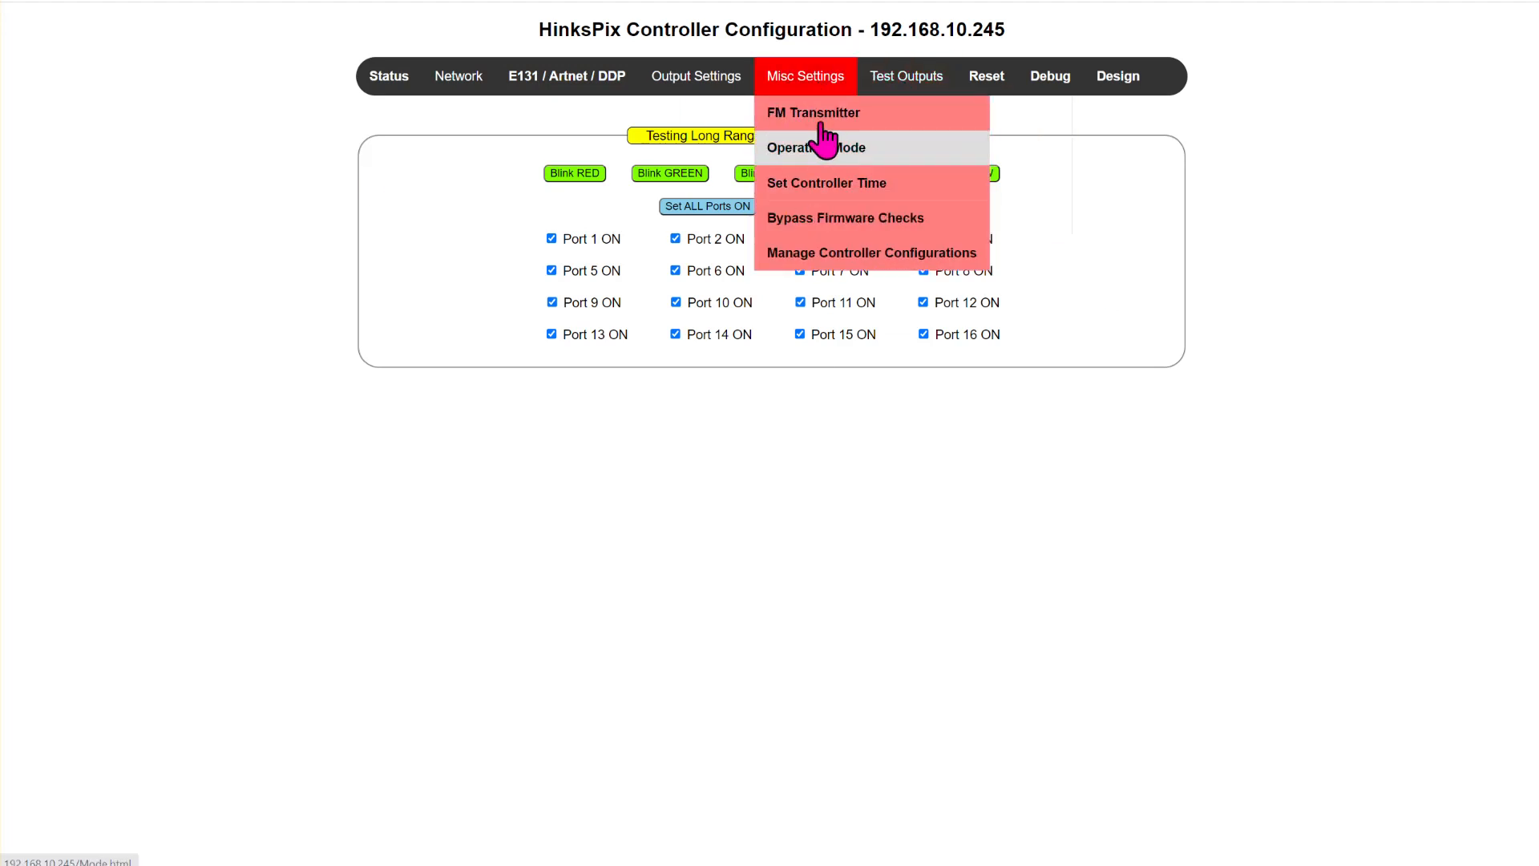
mouse_move(925, 90)
click(936, 161)
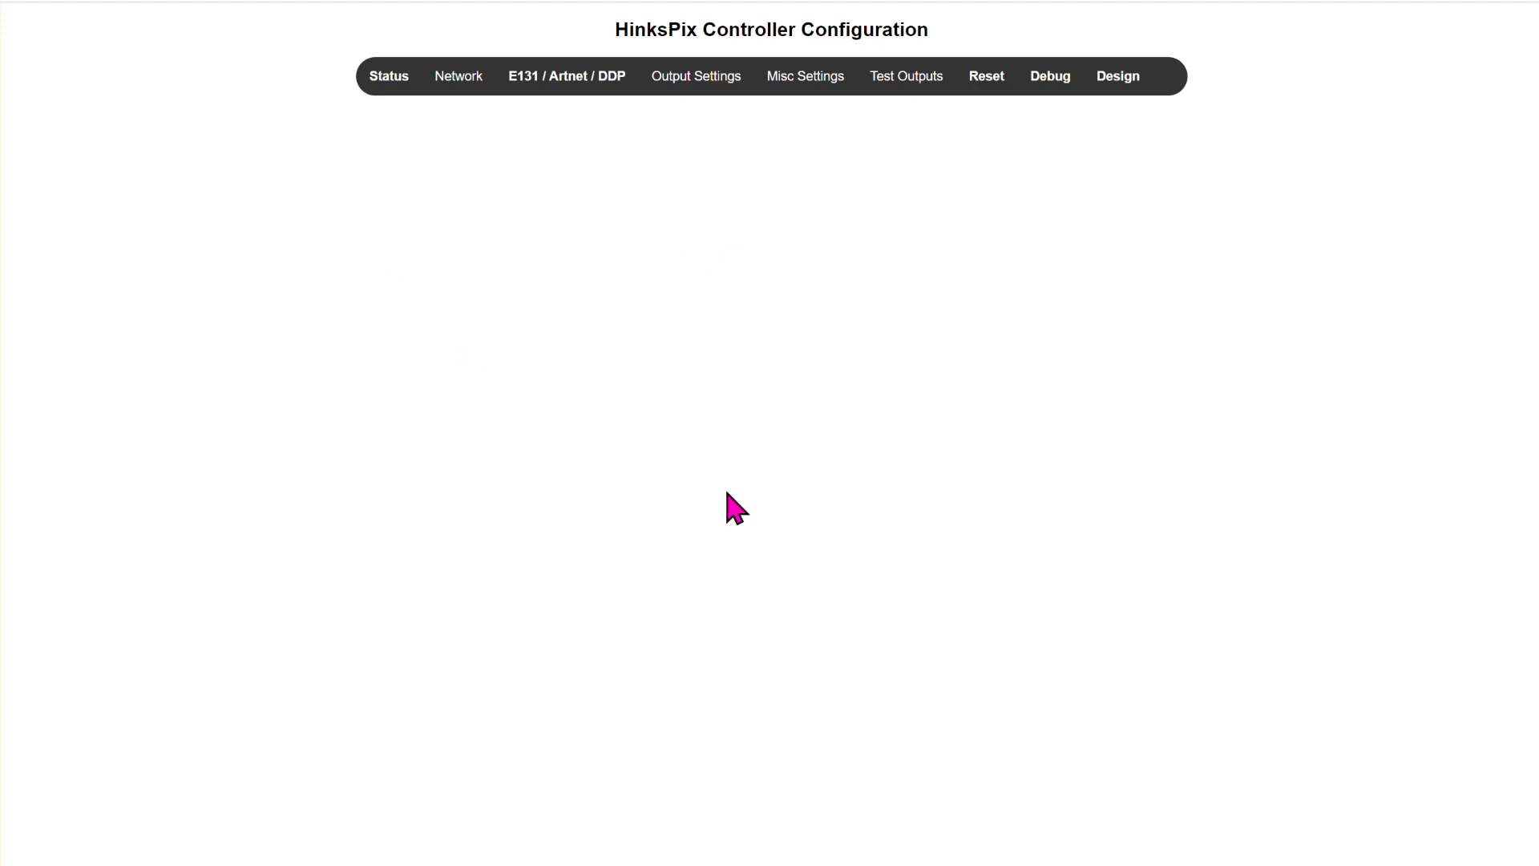
mouse_move(898, 97)
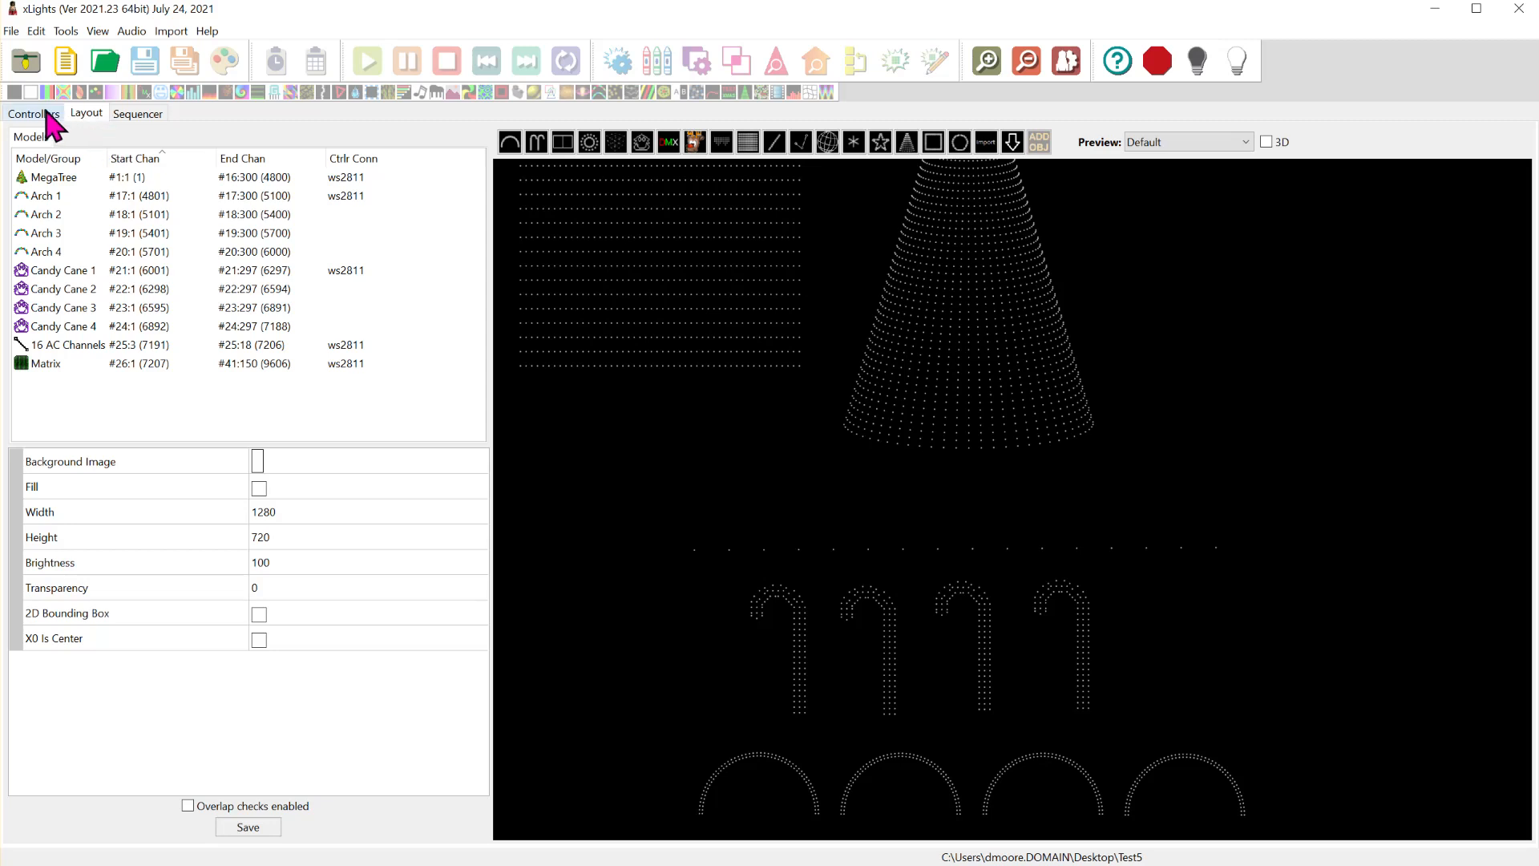
- Open the light test in xLights and examine the E1.31 universes and channel ranges listed under the HinksPix controller
click(68, 32)
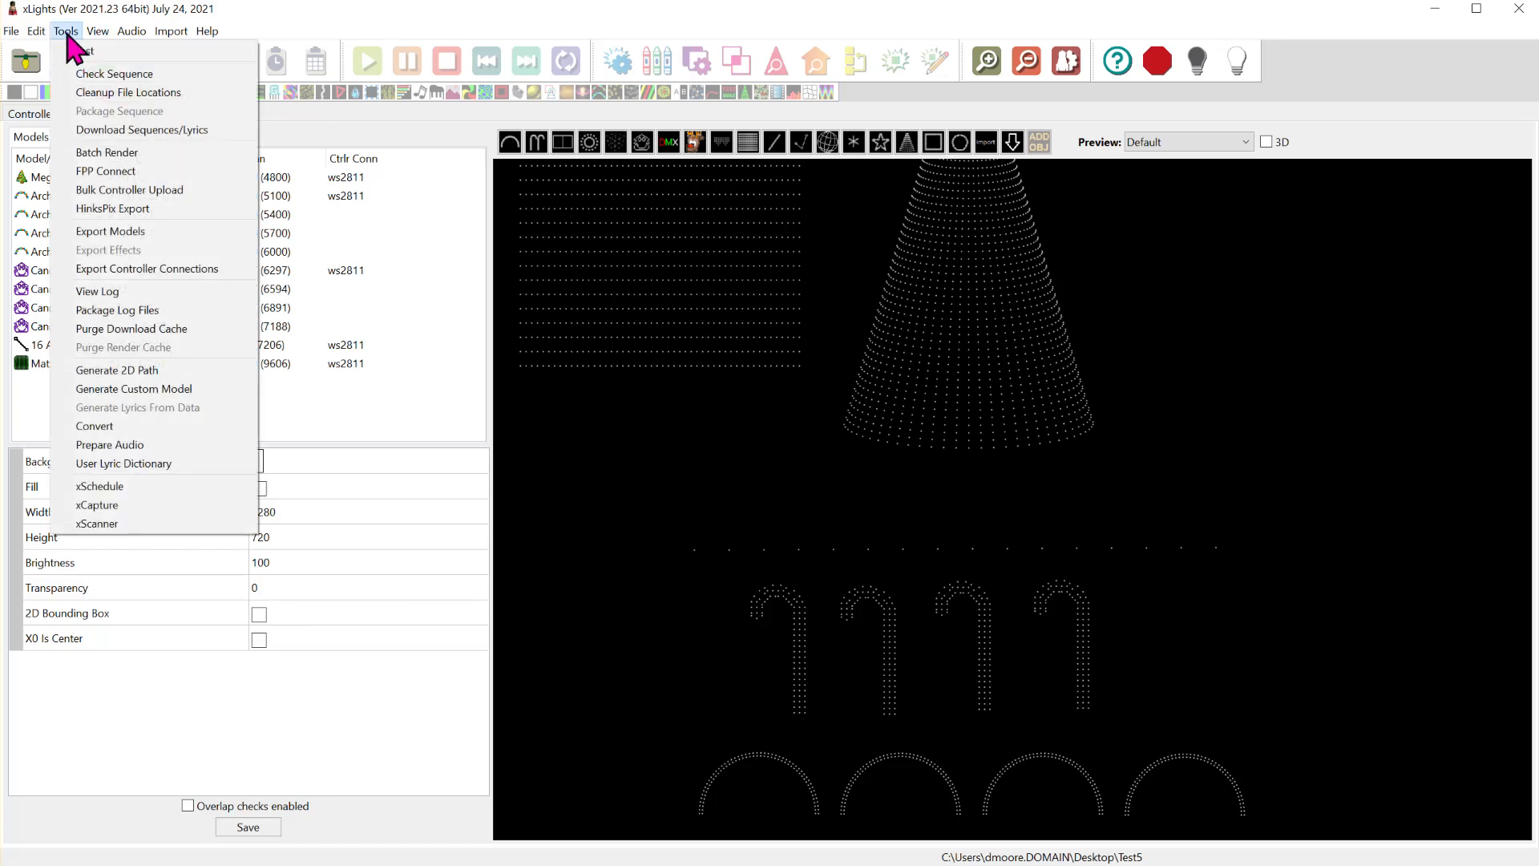
click(78, 53)
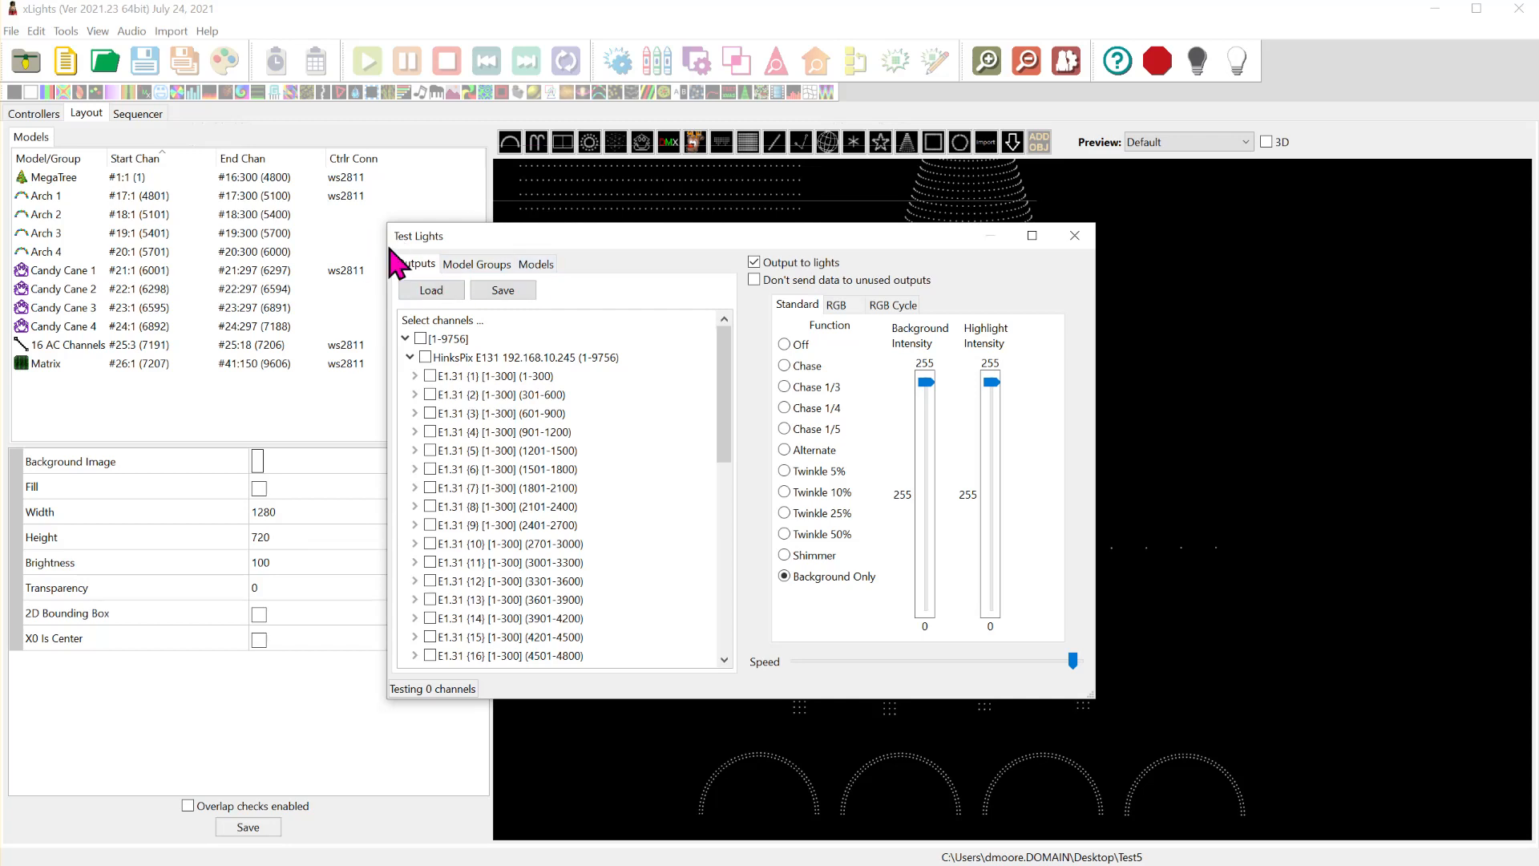
click(411, 358)
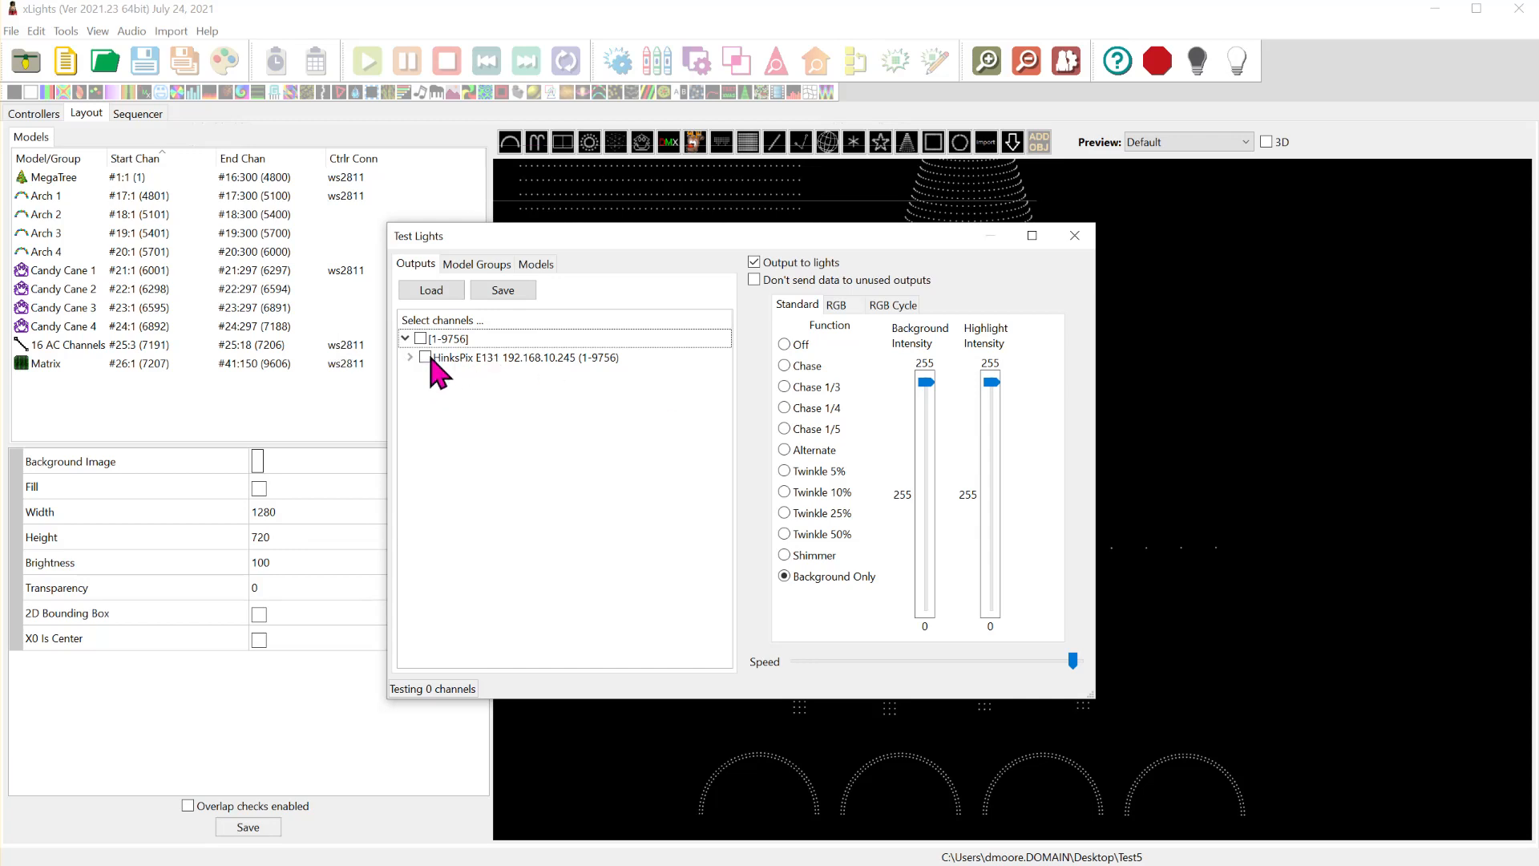
click(410, 357)
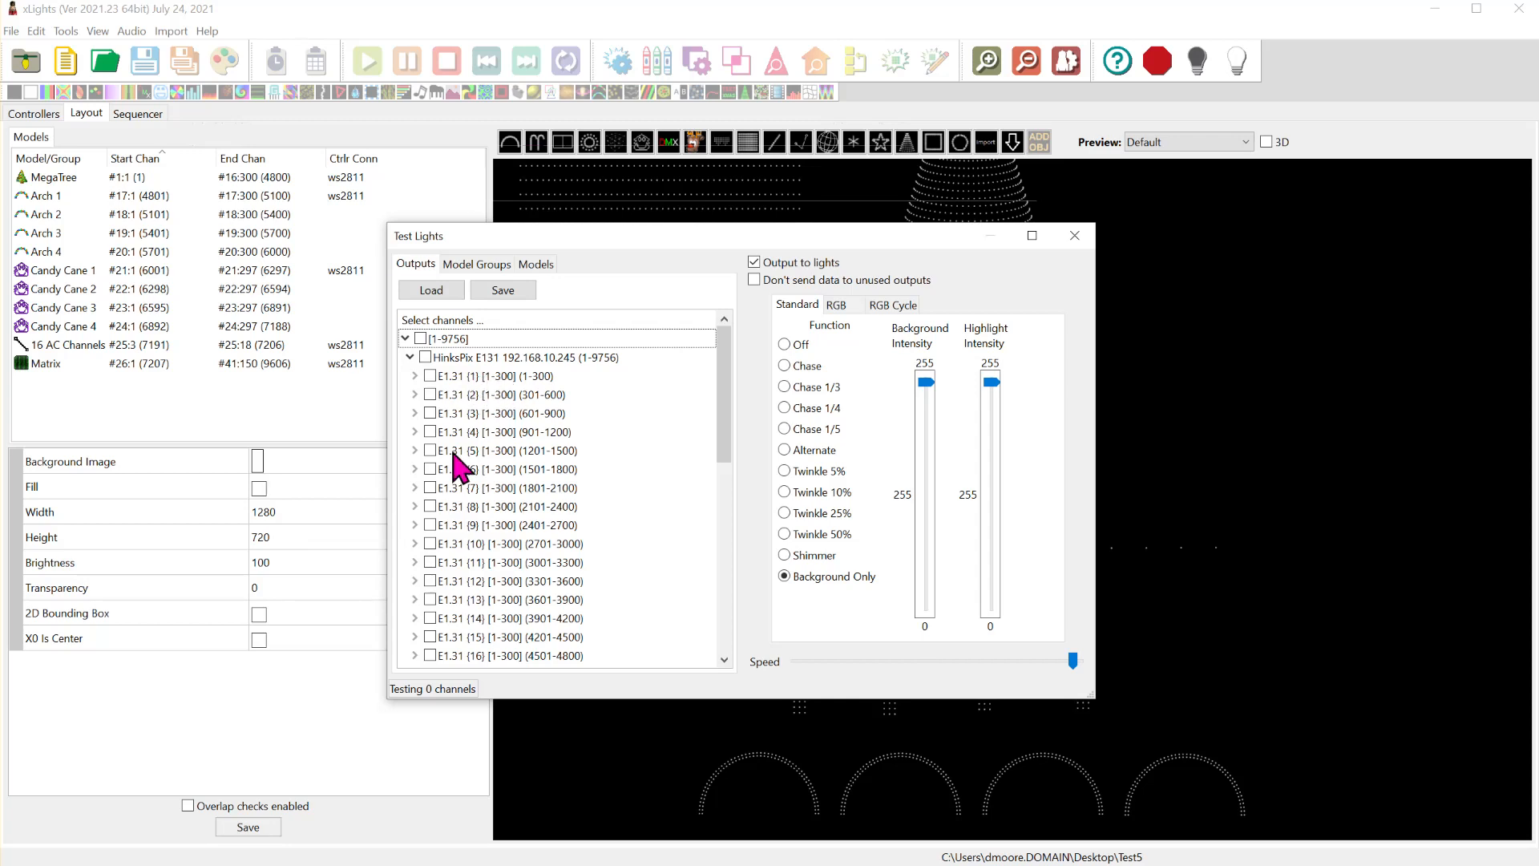
scroll(501, 525, down, 8)
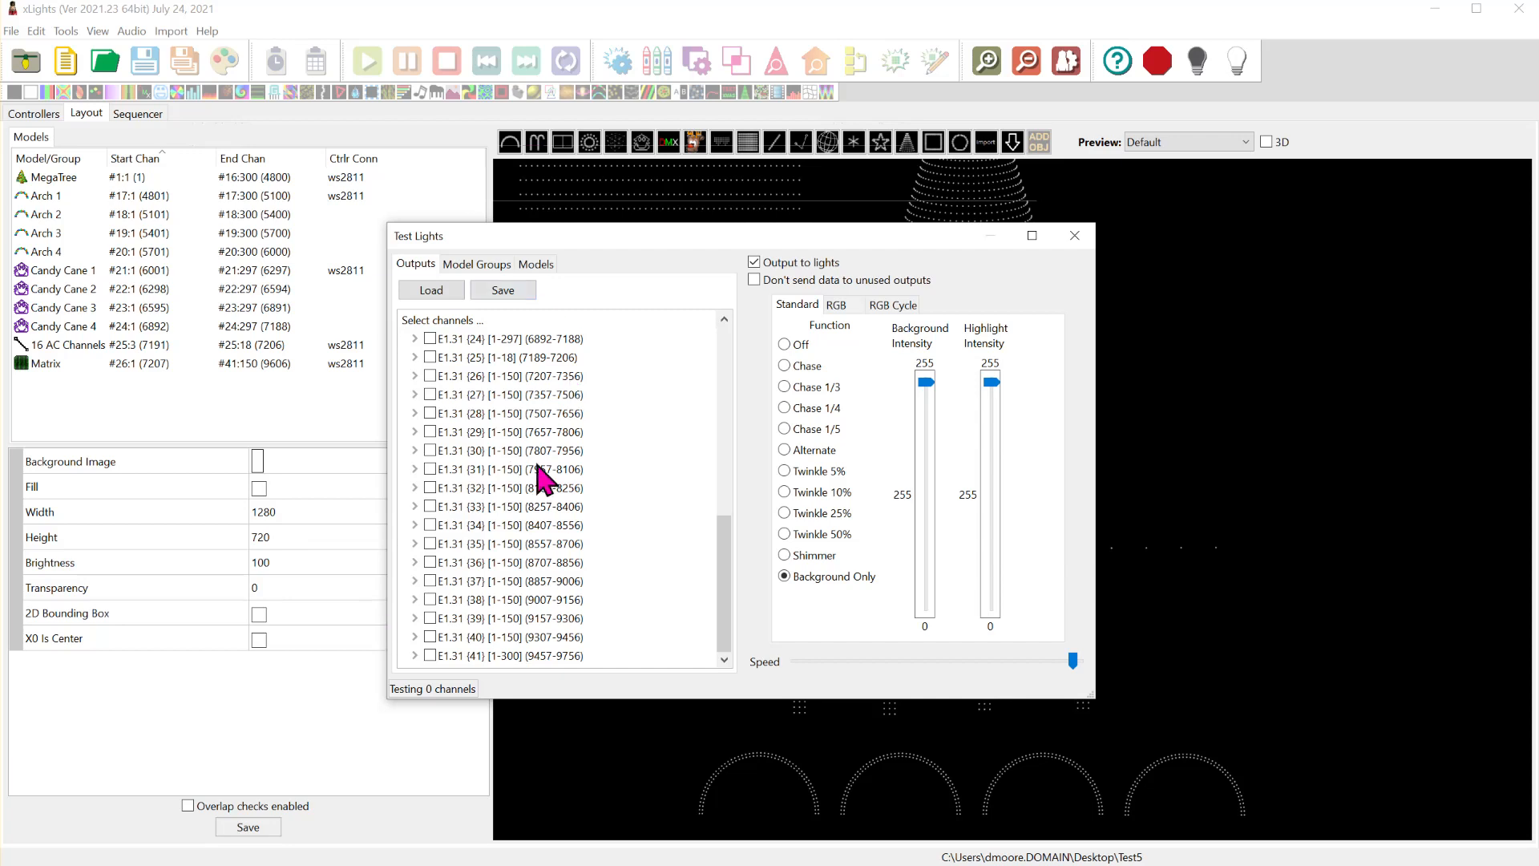
click(499, 453)
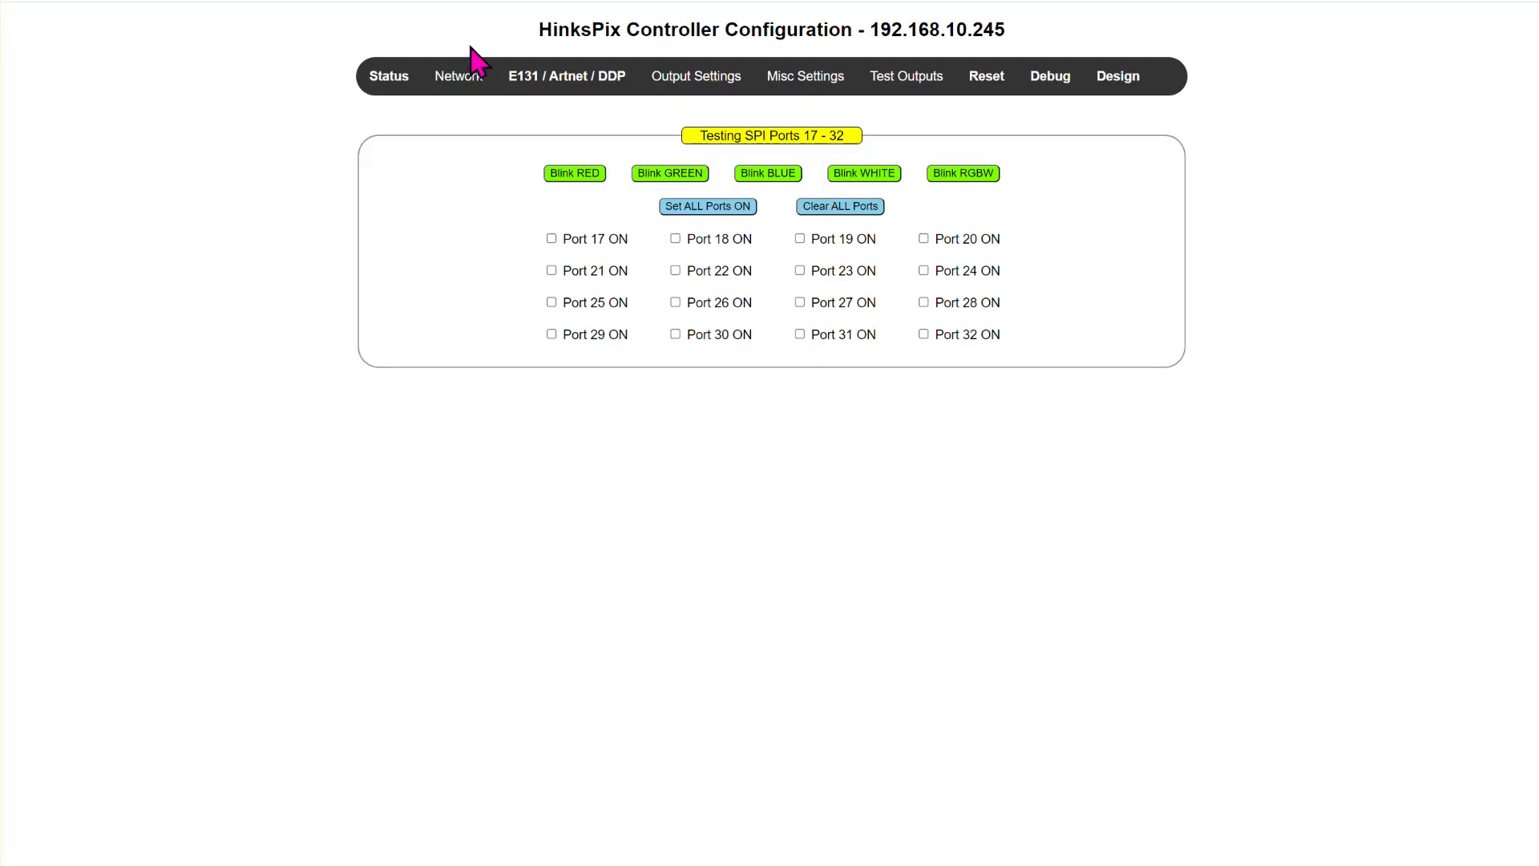
- Open the saved TEST8 design in the HinksPix web configuration and review its string list
click(1118, 79)
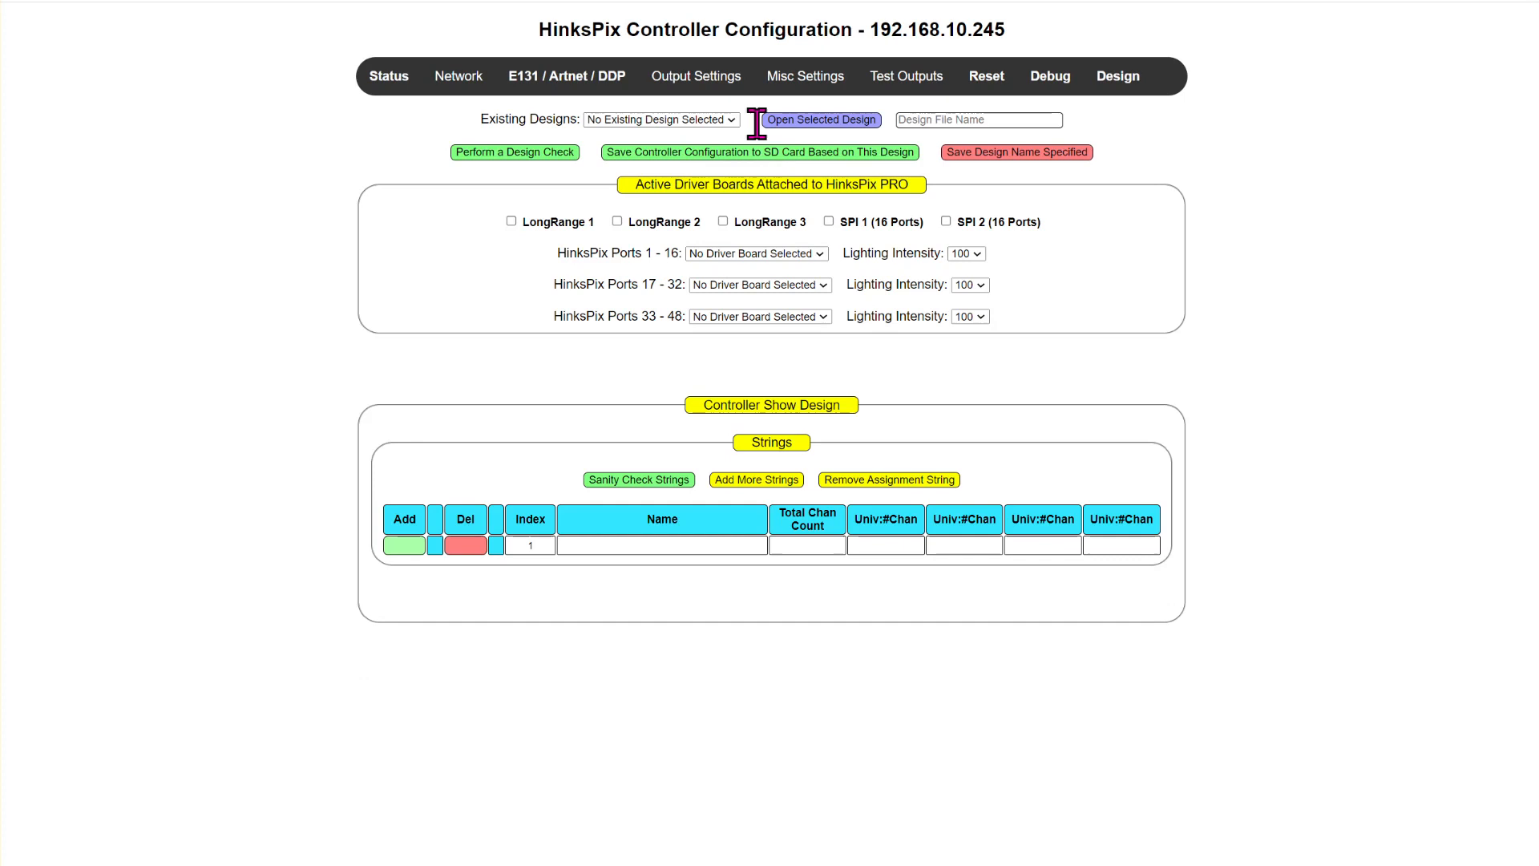
click(696, 120)
click(630, 201)
click(825, 122)
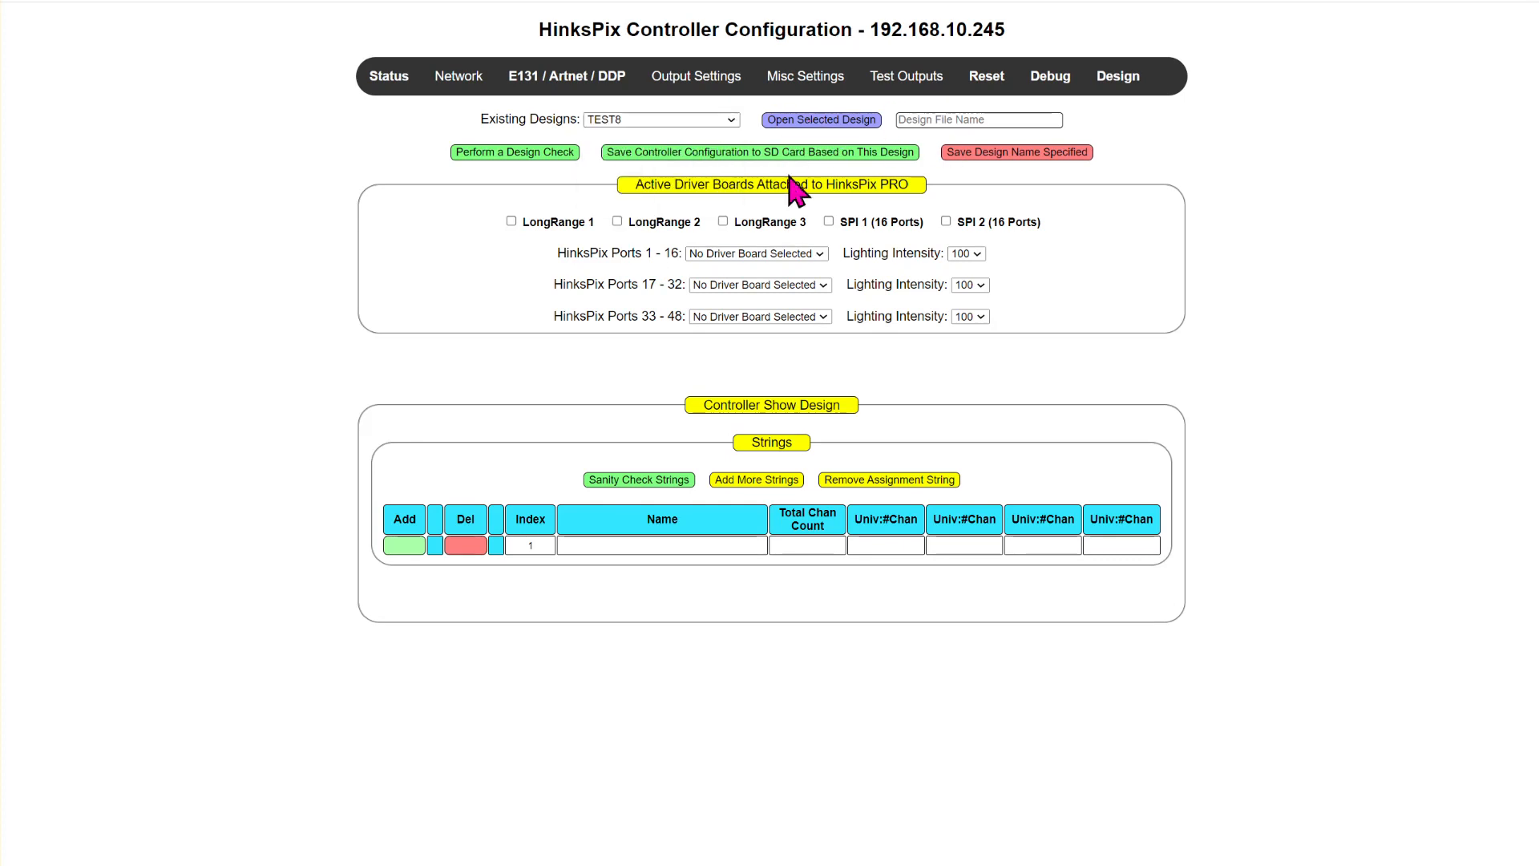
scroll(641, 384, down, 7)
drag(635, 759, 738, 762)
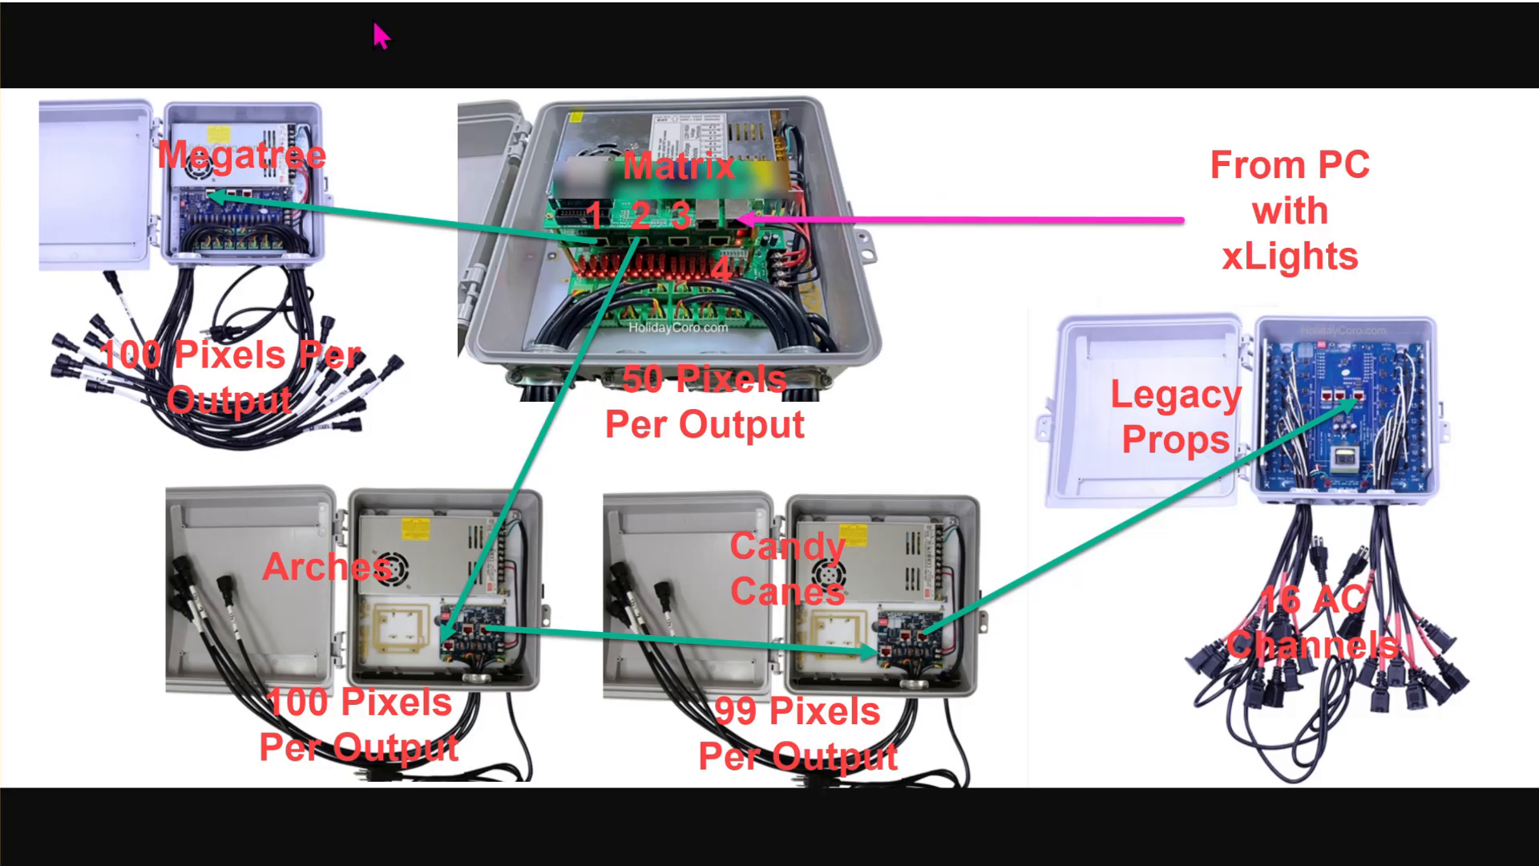
- Return to the xLights light test and test the Arch 1 model with Background Only at intensity 255
click(612, 448)
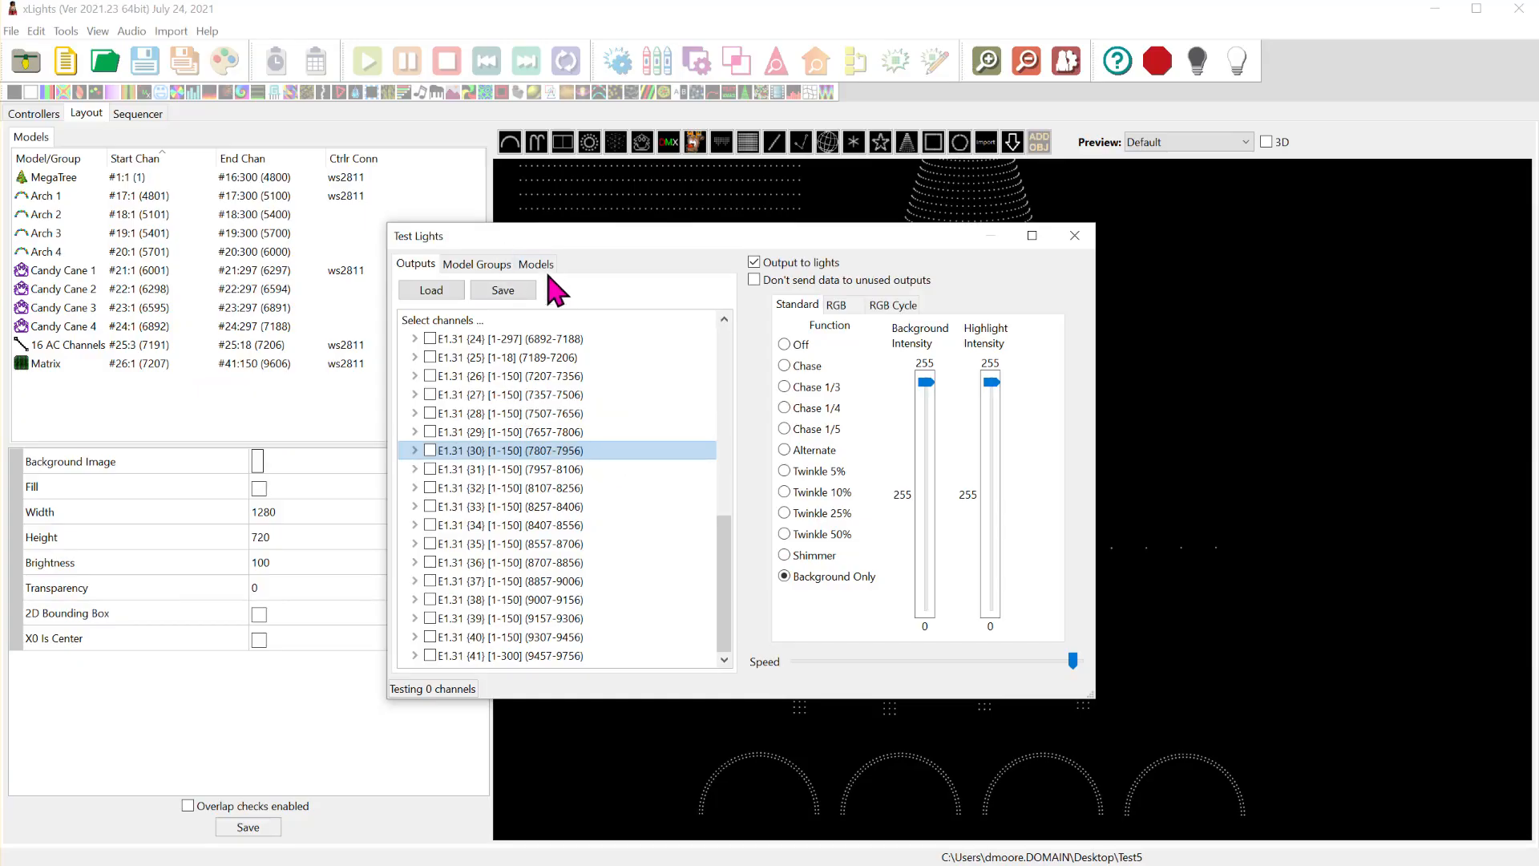
click(535, 264)
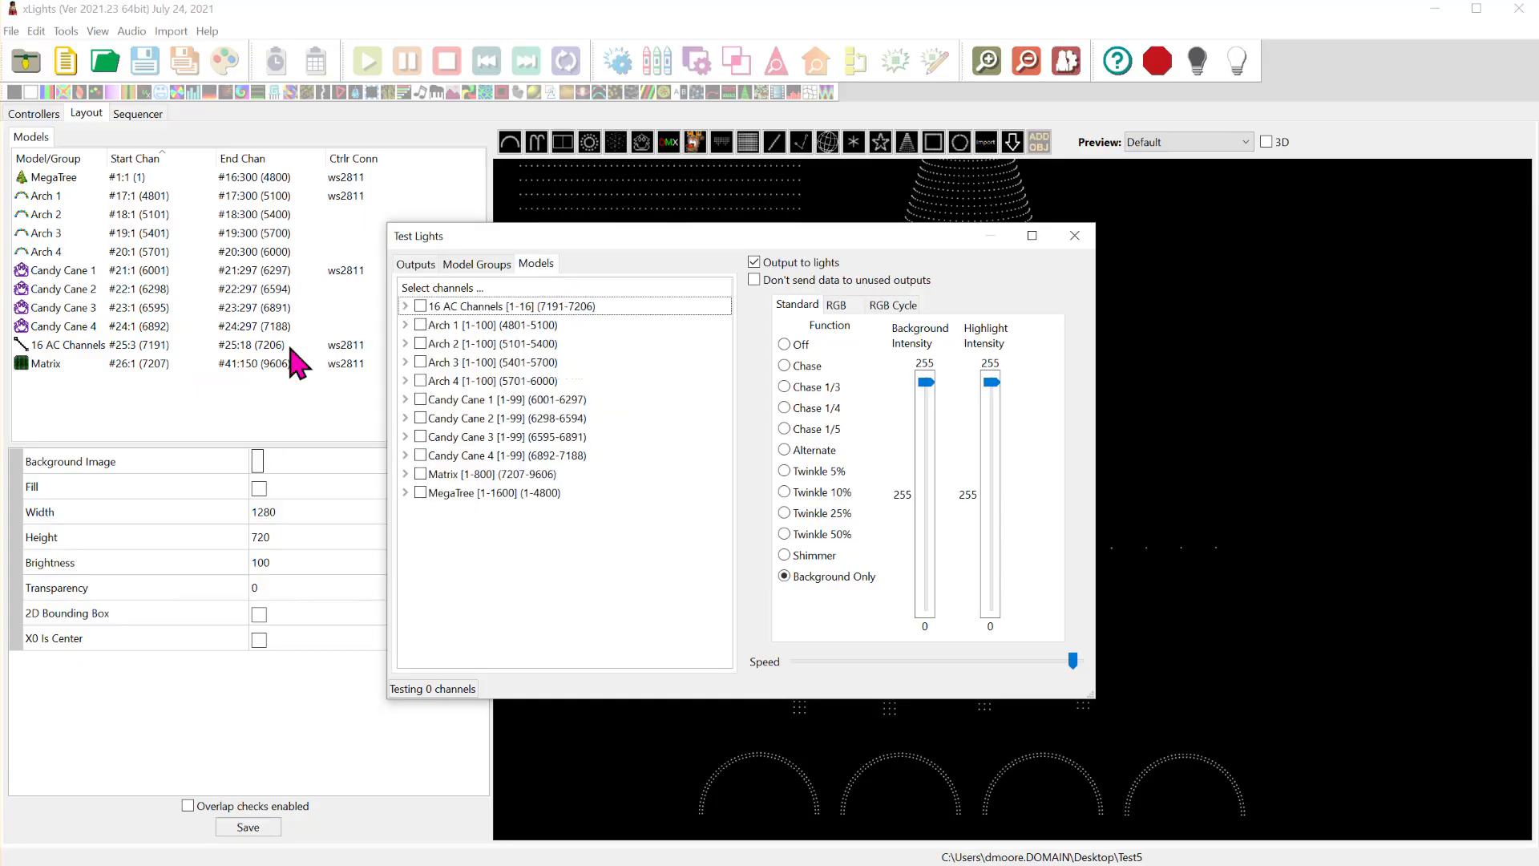
click(421, 325)
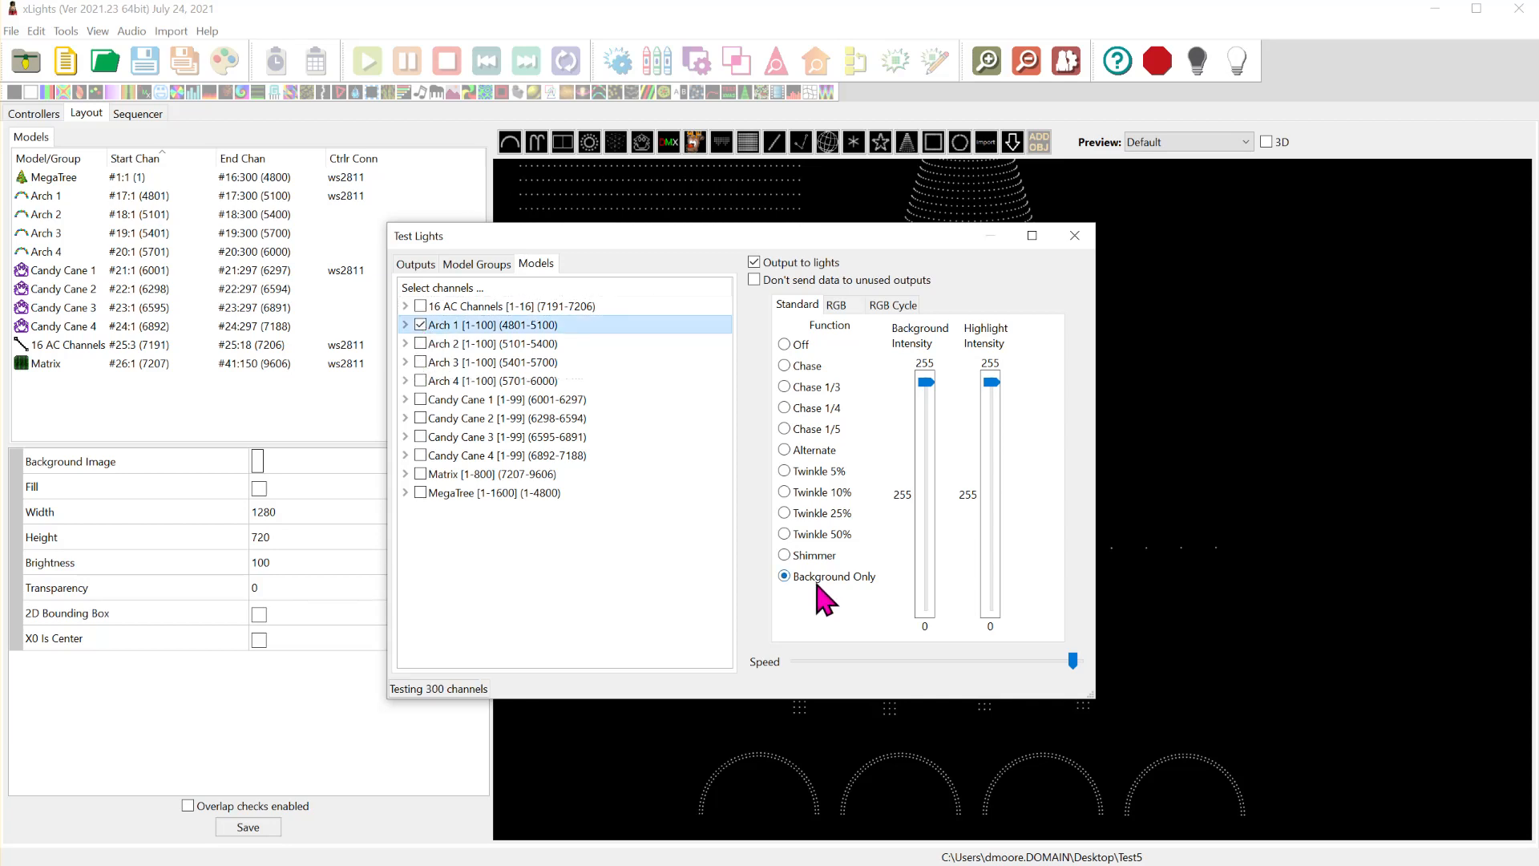
mouse_move(924, 384)
mouse_down()
mouse_move(928, 611)
mouse_move(930, 372)
mouse_up()
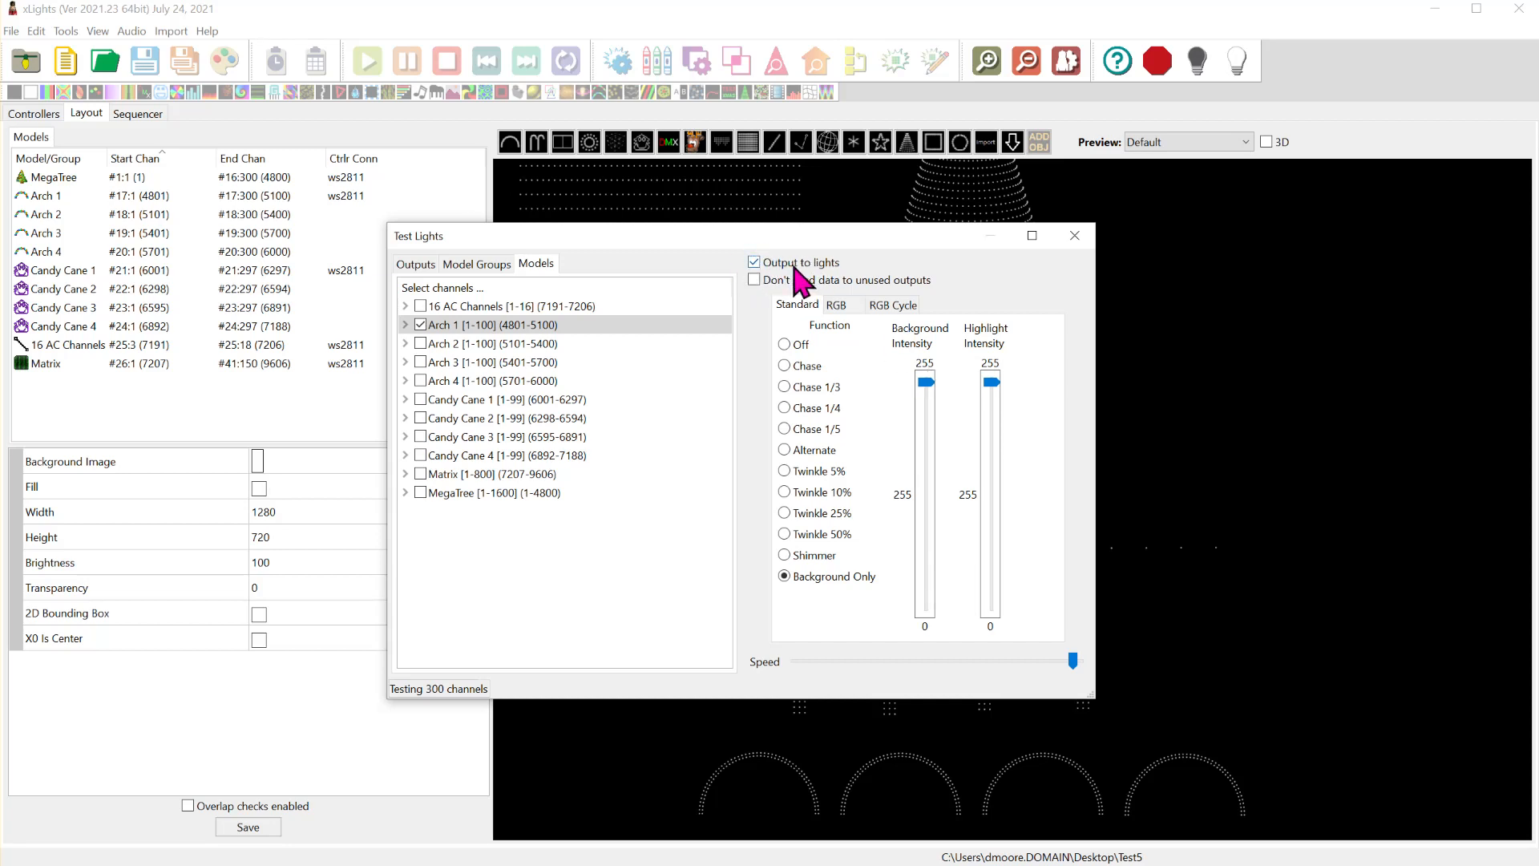
- Test Arch 1 with the A-B-C-All RGB cycle, turning the model's test off and on again
click(891, 306)
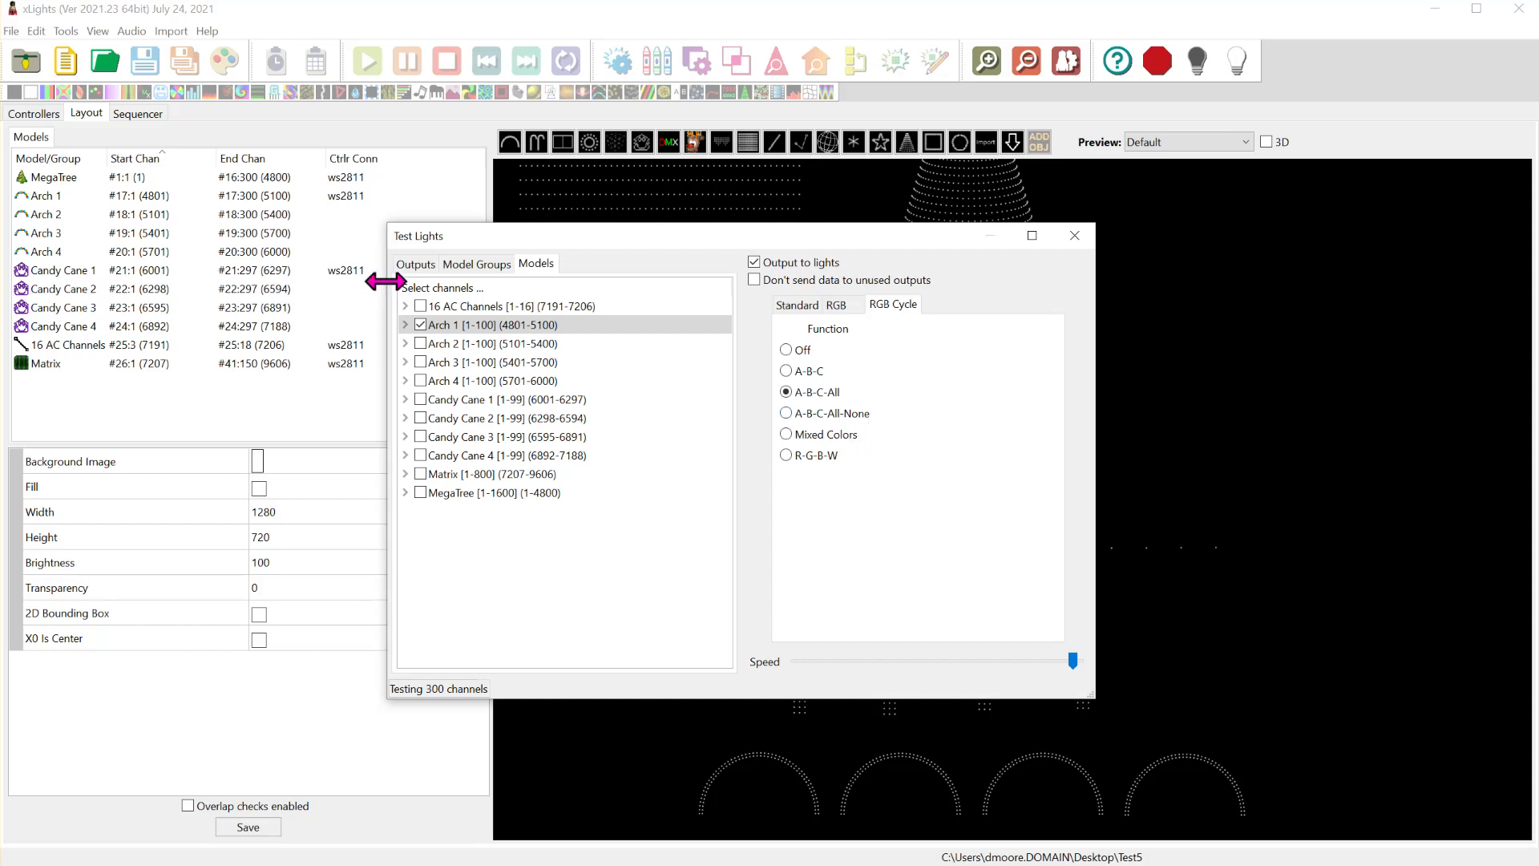
click(420, 326)
click(421, 326)
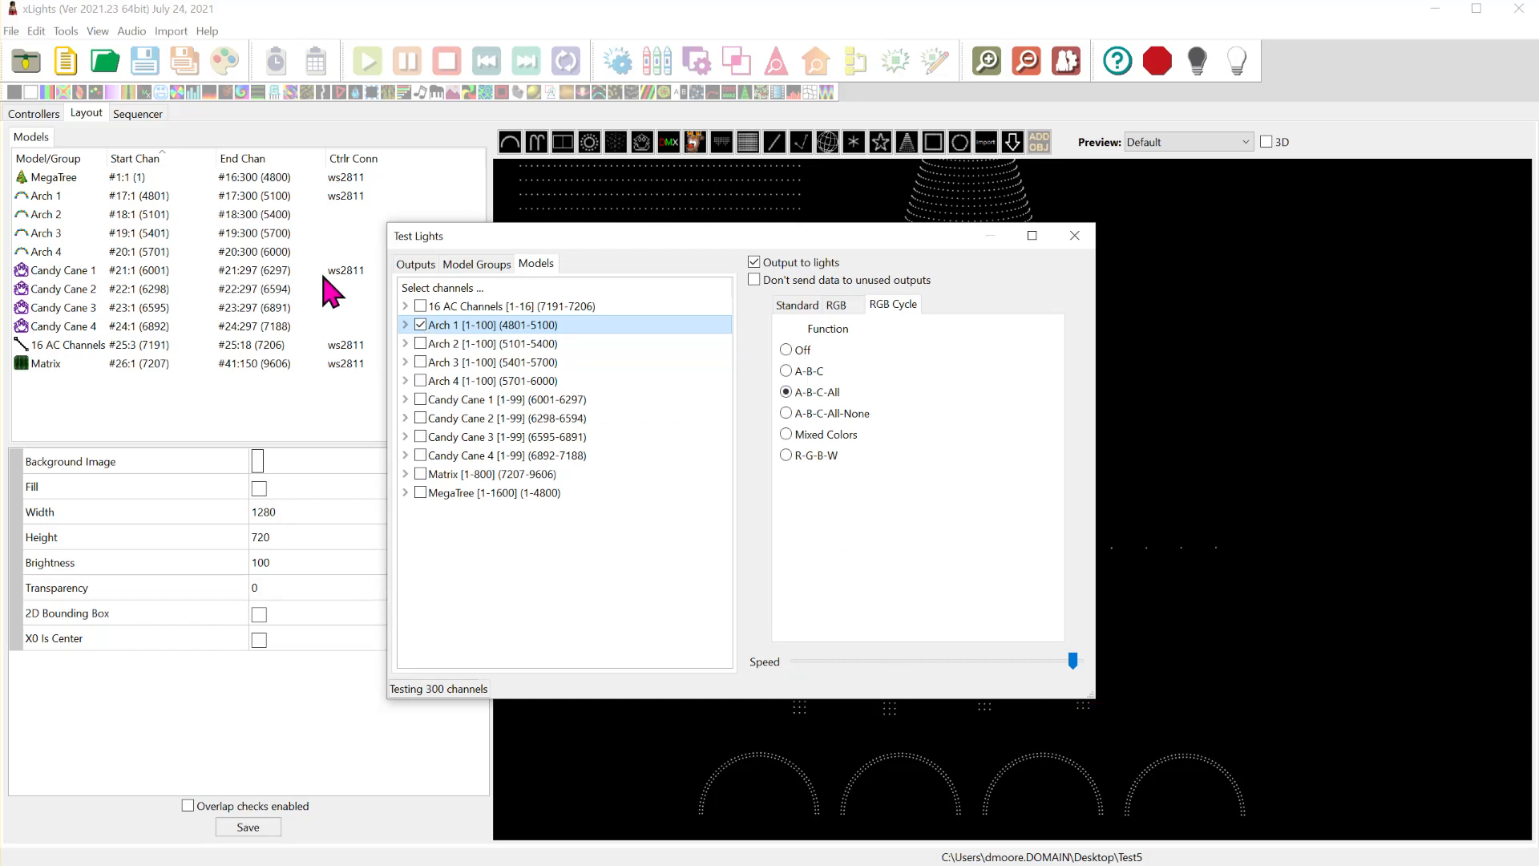
- Move the RGB cycle test from Arch 1 to the Matrix model, and close the light test
click(420, 324)
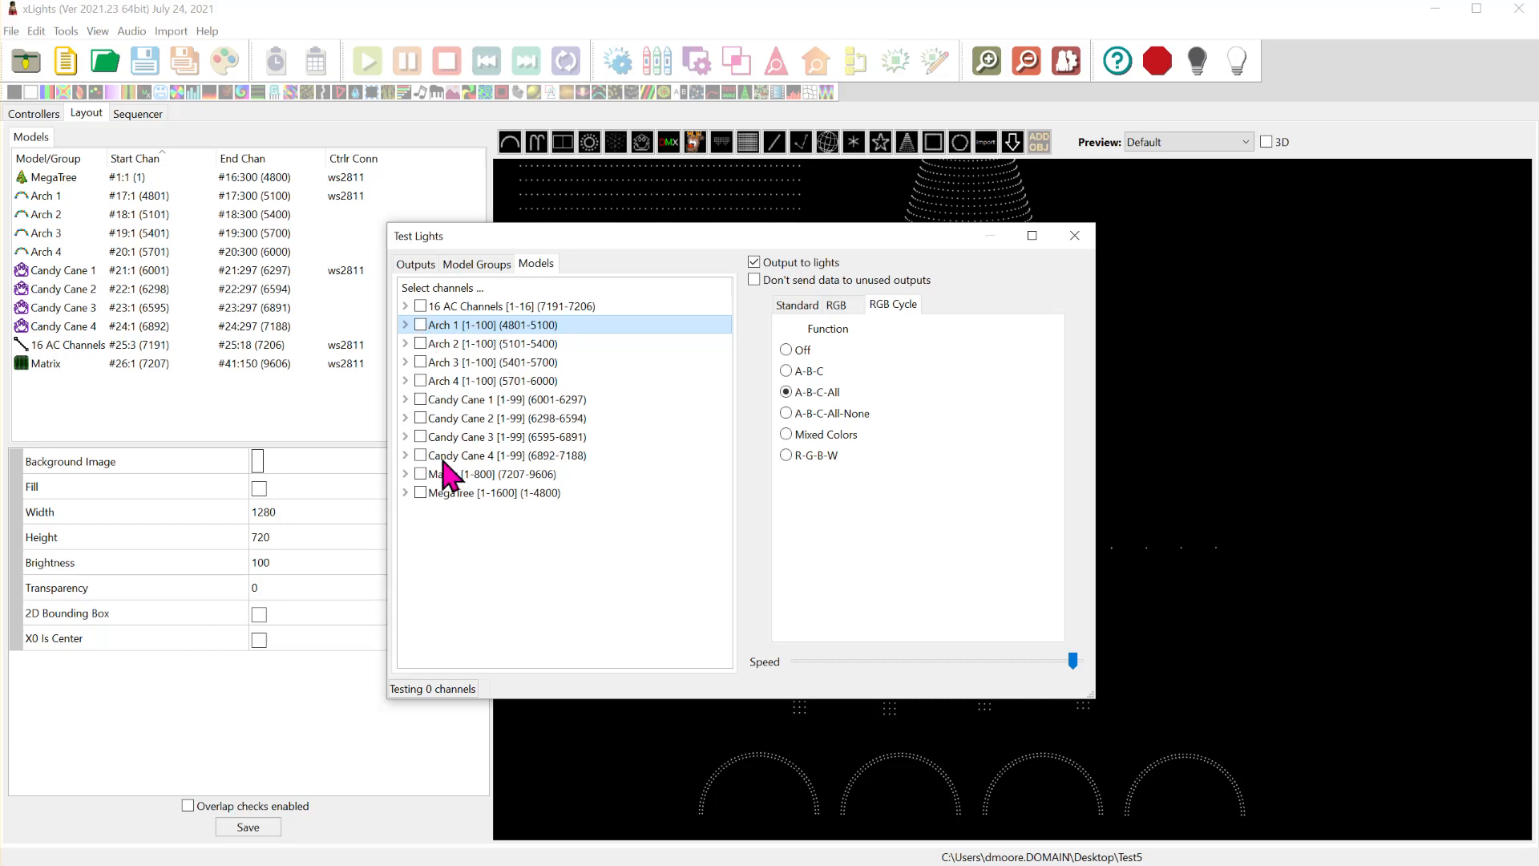
click(420, 474)
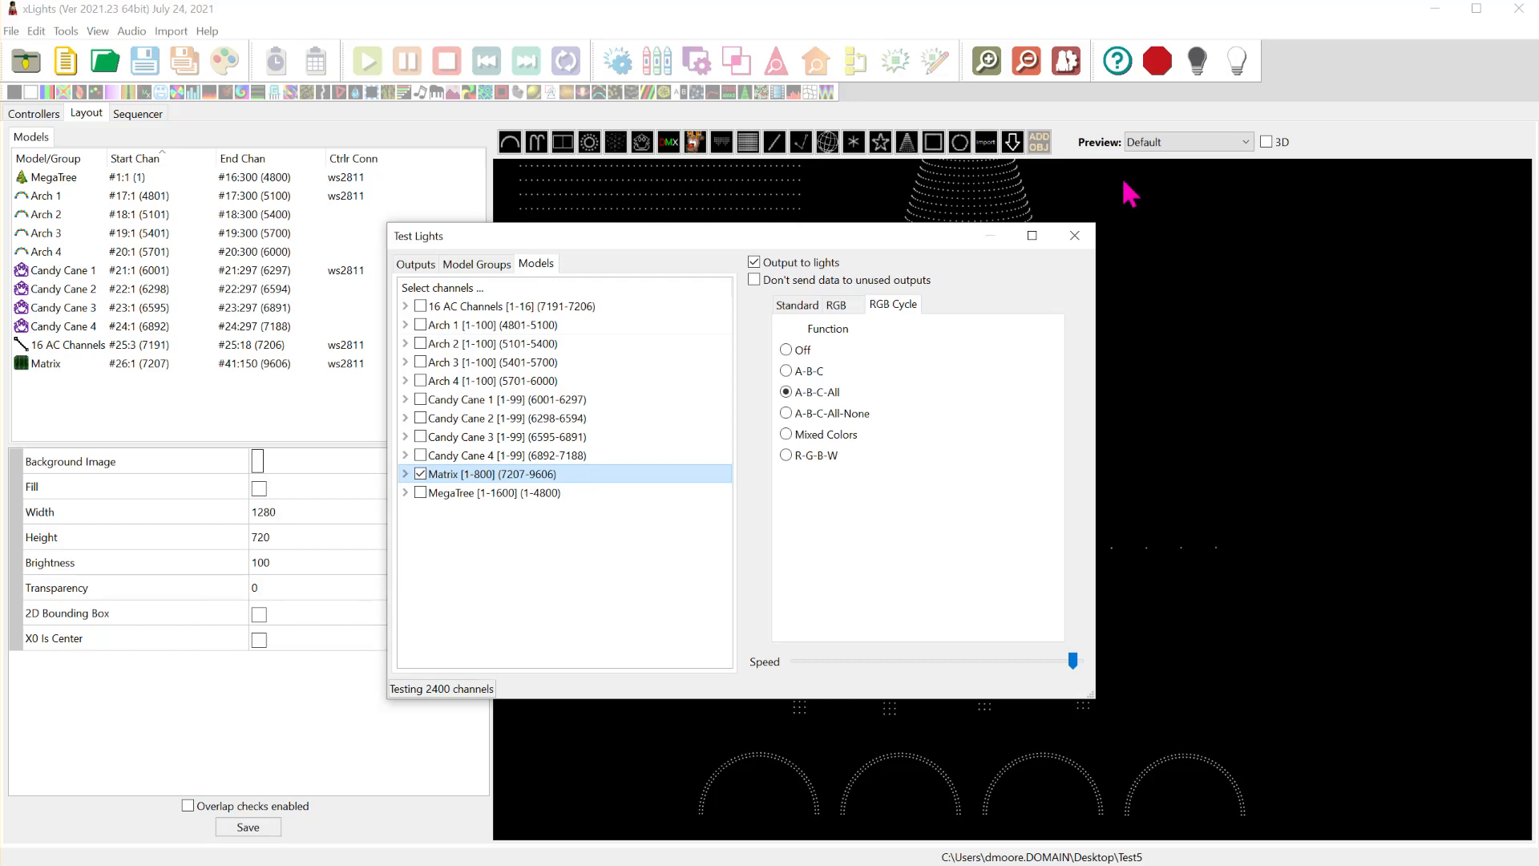
click(1074, 235)
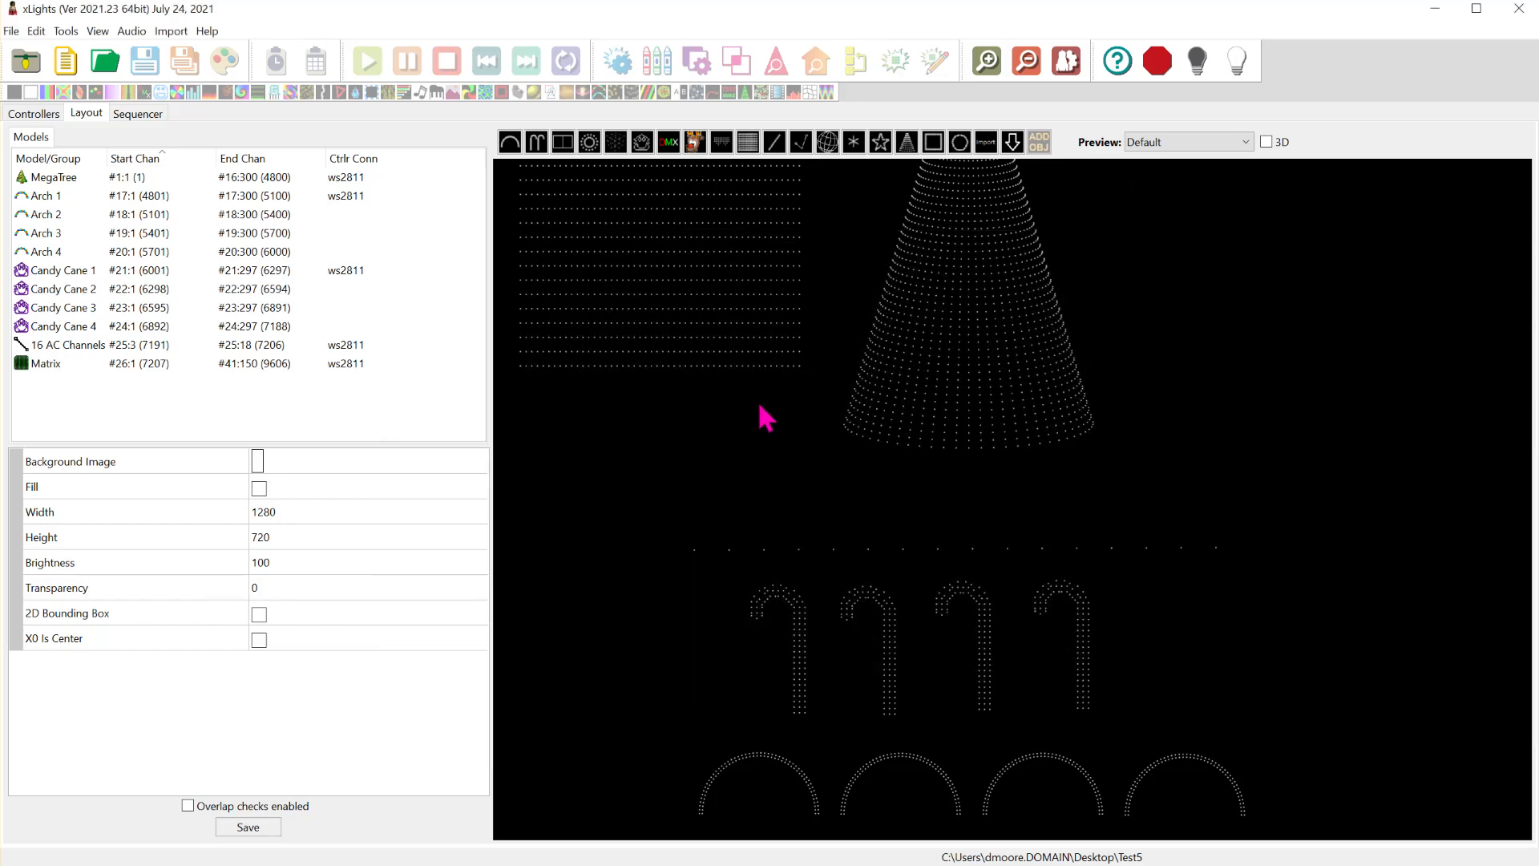